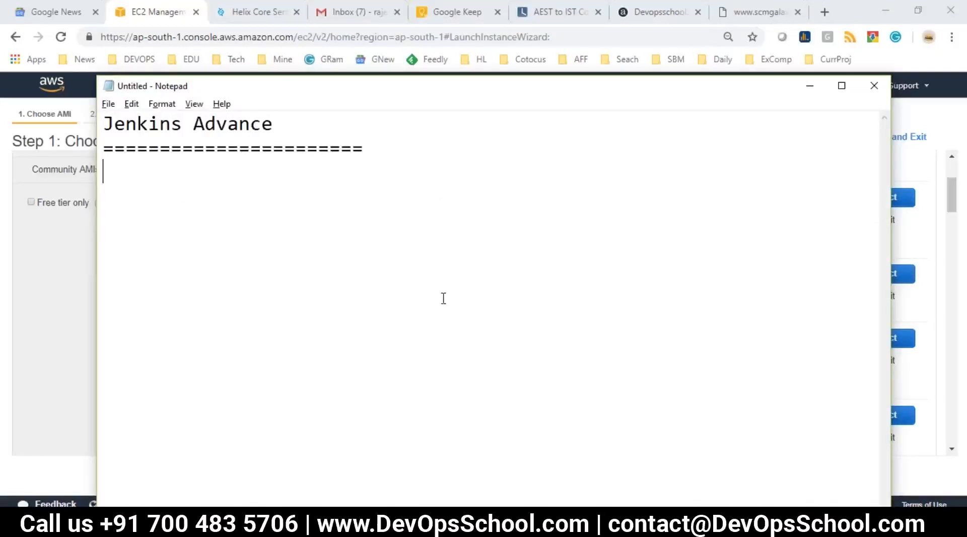
Under the Jenkins Advance heading, add the lines "Jenkins Security", "Jenkins Backup" and "jenkins Restore".
text(Jenkins Security)
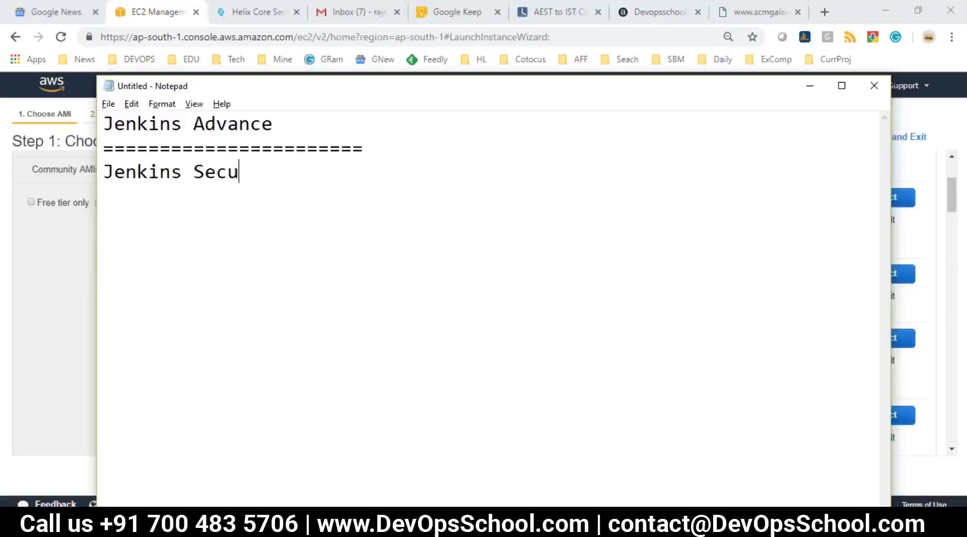
key(Return)
text(Jenkins BackuP)
key(BackSpace)
text(p)
key(Return)
text(jenkins Restore)
Add the line "Jenkins Command Line" at the end of the topic list.
key(Return)
text(Jenkins Commands)
key(BackSpace)
key(BackSpace)
text(L)
key(BackSpace)
text(Lne)
key(BackSpace)
key(BackSpace)
text(ine)
Insert the line "Jenkins Users and Group" between the Jenkins Security and Jenkins Backup lines.
key(Up)
key(Up)
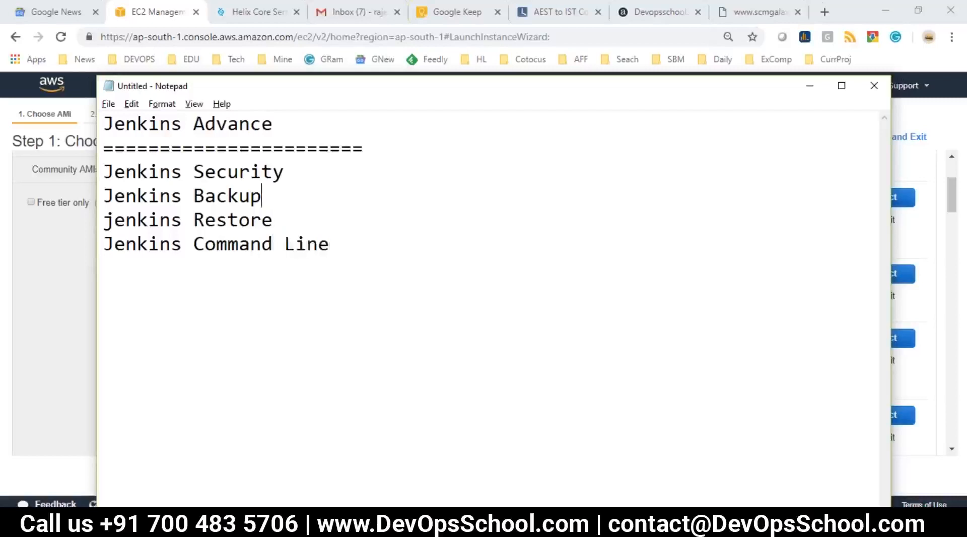
key(Home)
click(318, 160)
key(Return)
text(Jenkins Users and Group)
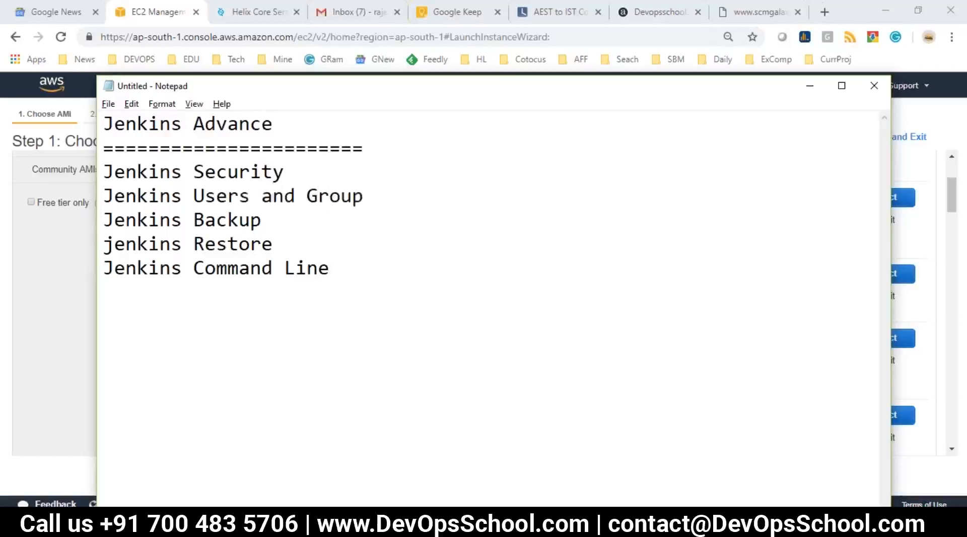
Add the lines "Best Pracitcs" and "Plugins ---" below Jenkins Command Line.
click(426, 269)
key(Return)
text(Bets)
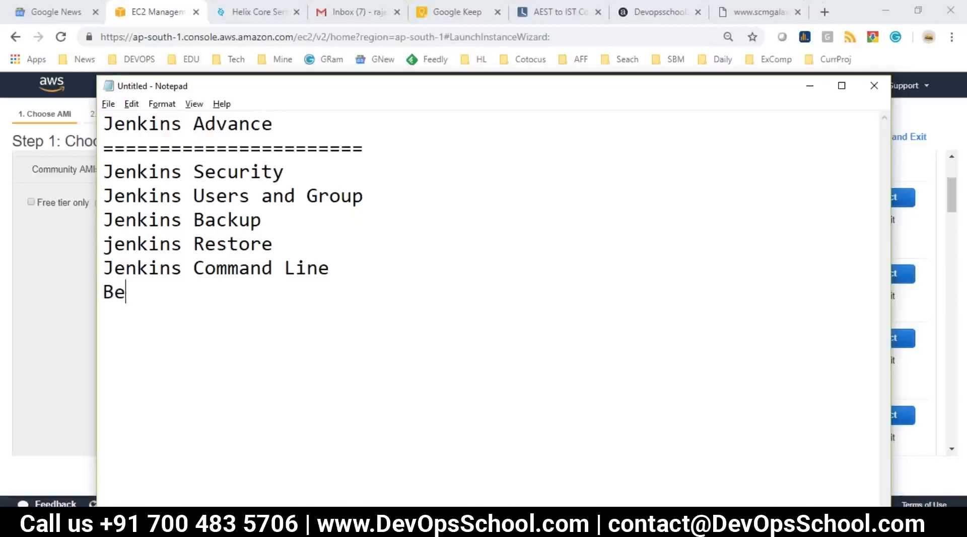
key(BackSpace)
key(BackSpace)
key(BackSpace)
text(st Pi)
key(BackSpace)
text(rac)
text(itce)
key(BackSpace)
text(s)
key(Return)
text(Plugins)
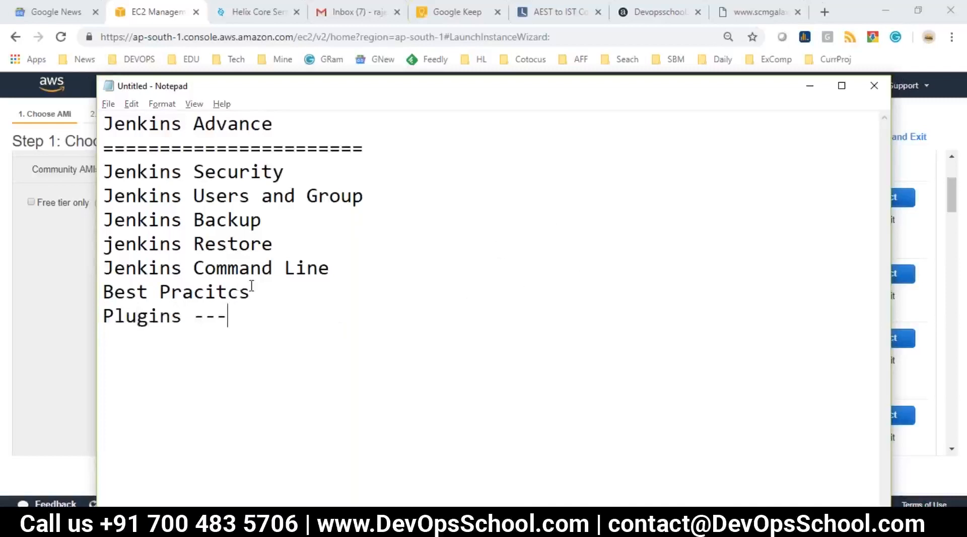
Switch to the AWS launch wizard, choose the Red Hat Enterprise Linux 7.5 image with type t2.medium, and proceed to the instance details.
key(alt+Tab)
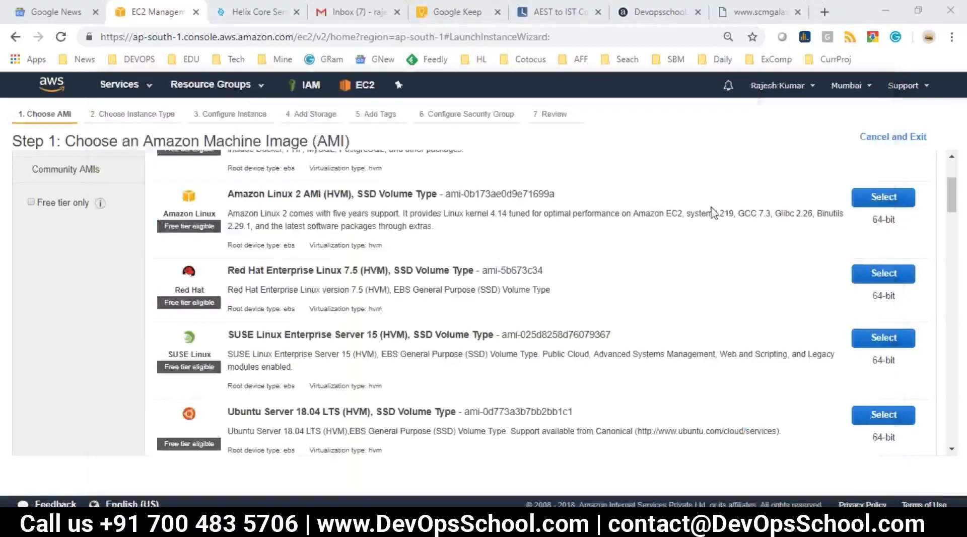
scroll(499, 332, up, 1)
drag(267, 341, 308, 341)
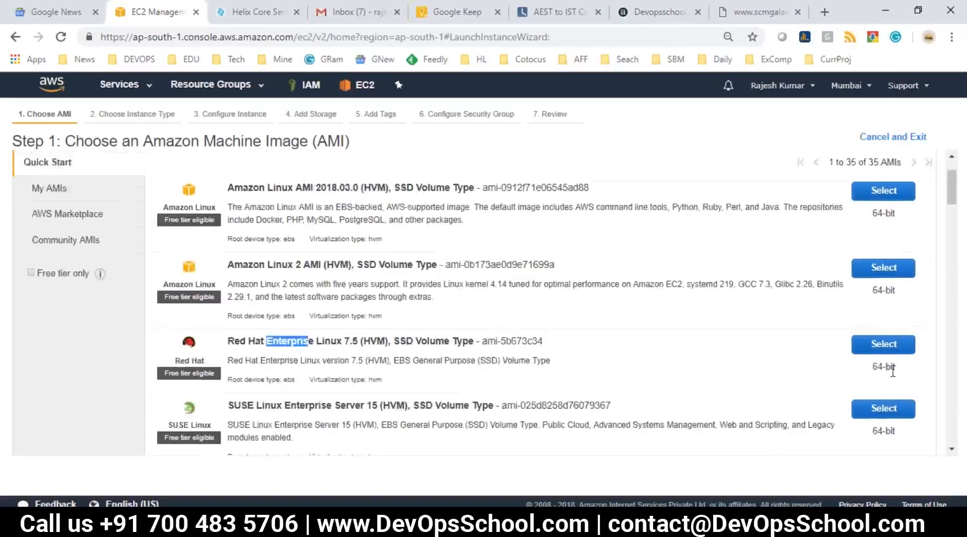
click(881, 343)
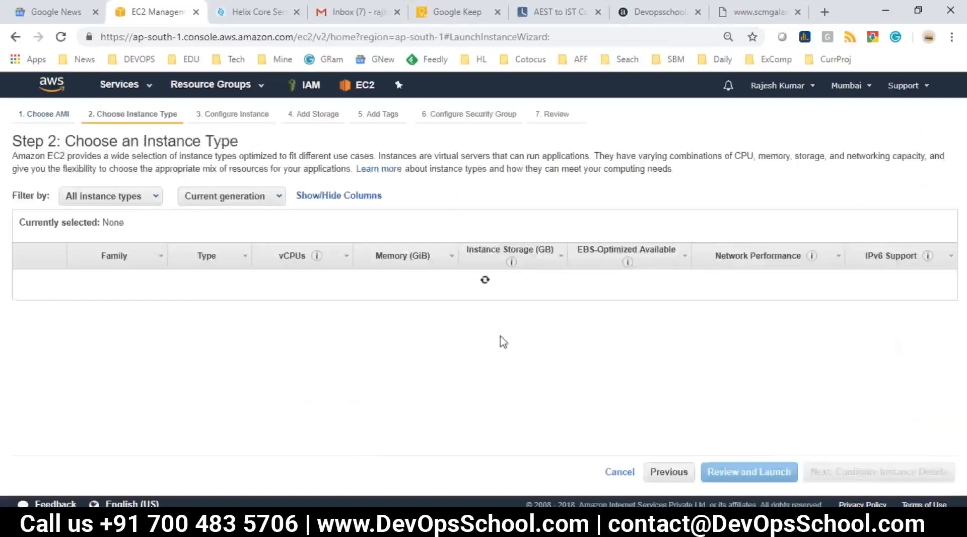
click(24, 369)
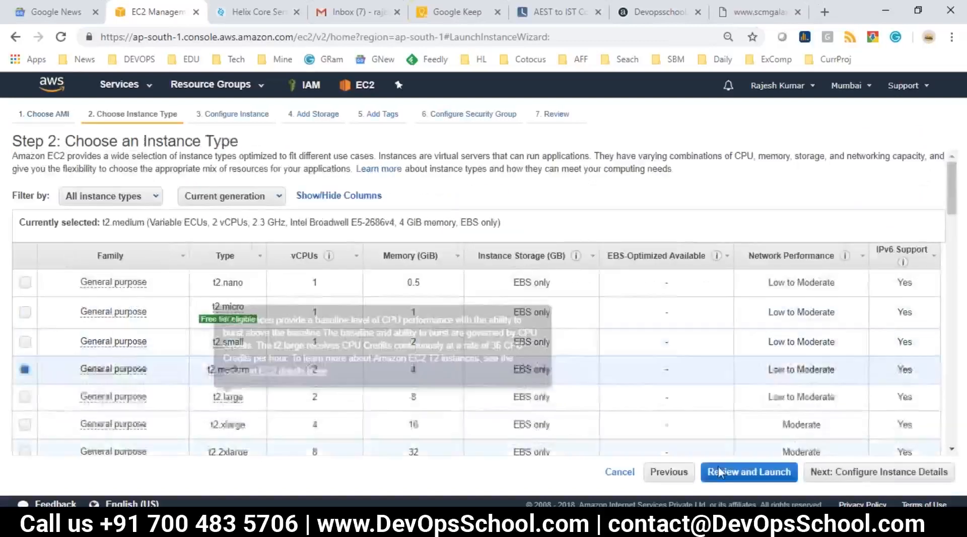
click(881, 472)
Switch back to the Notepad notes, add the line "Node" to the topic list and select the list text.
key(alt+Tab)
text(Node)
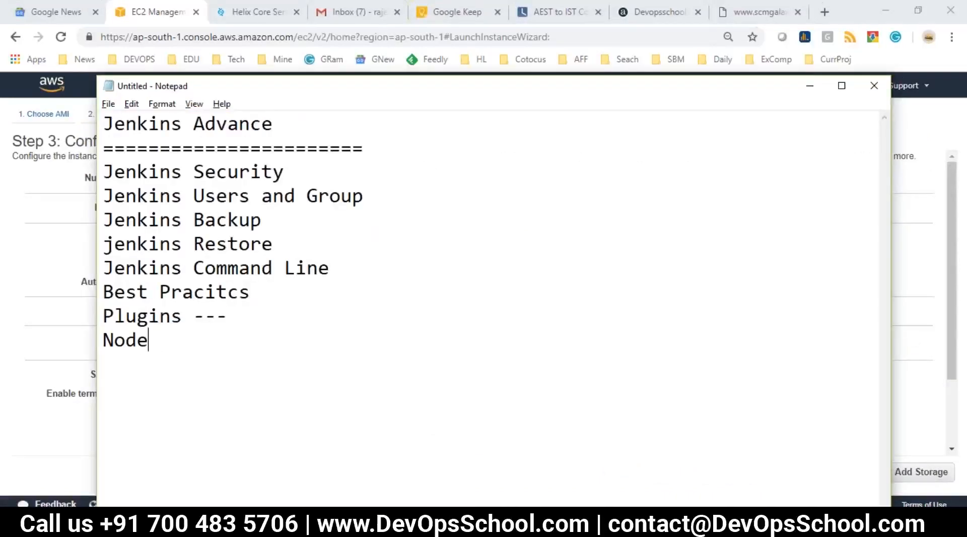
drag(339, 341, 103, 123)
Return to the AWS launch wizard, keep the default instance details and set the storage volume size to 30.
key(alt+Tab)
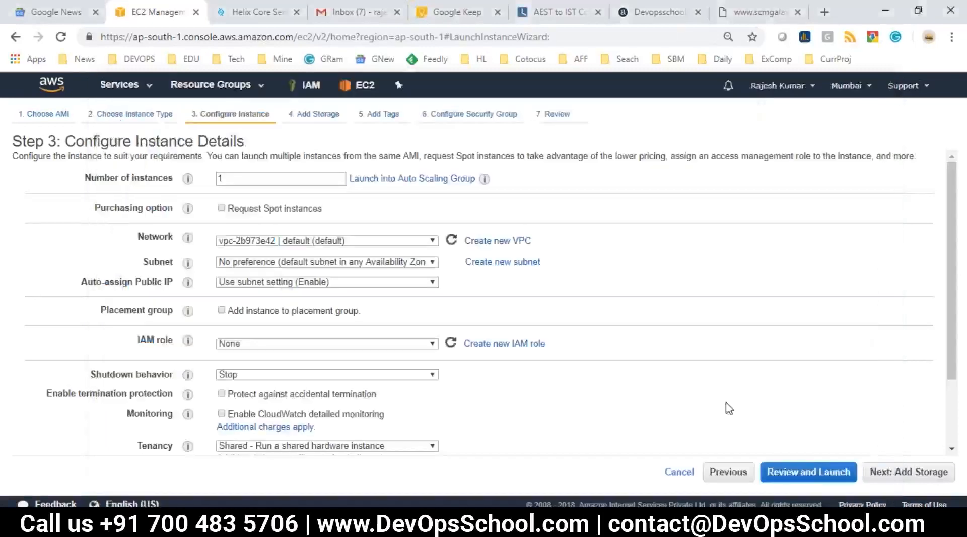
click(882, 472)
double_click(358, 248)
text(30)
Skip adding tags, assign the existing default security group and proceed to the launch review.
click(888, 471)
click(861, 473)
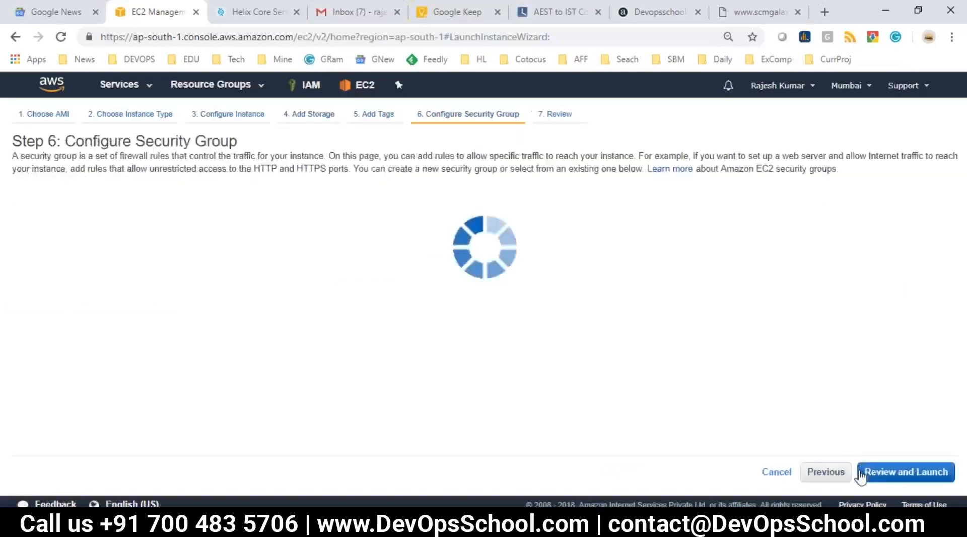
click(126, 260)
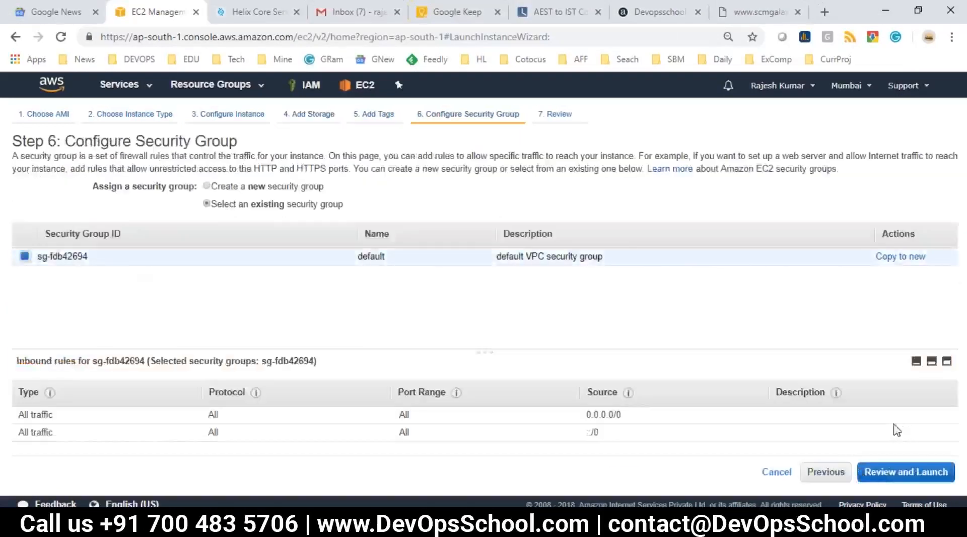
click(866, 471)
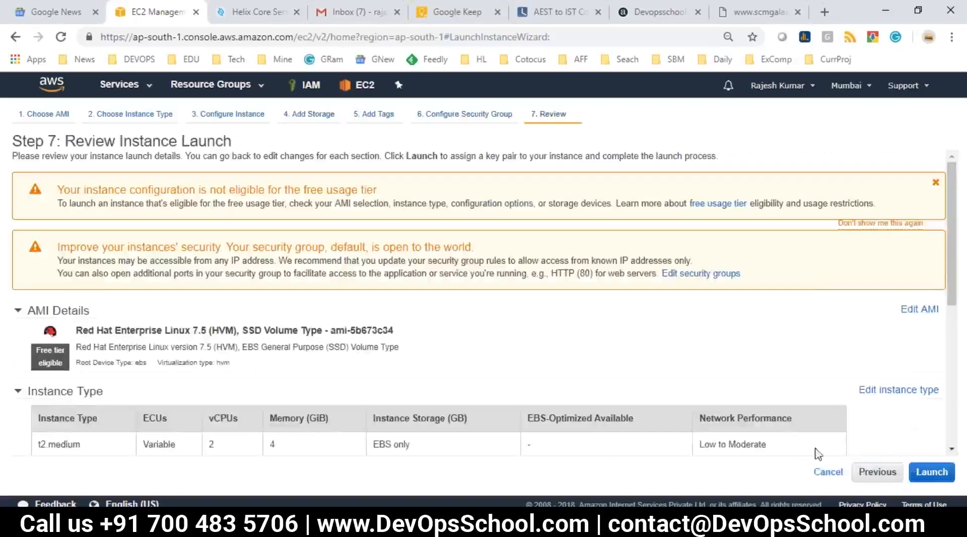
Launch the instance with the existing key pair "final", acknowledging access to its private key file.
click(930, 474)
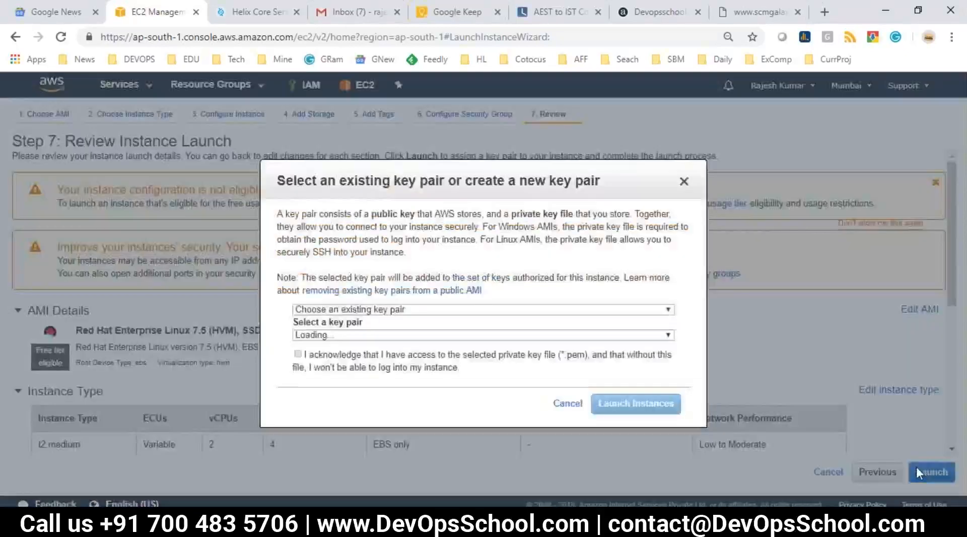
click(325, 337)
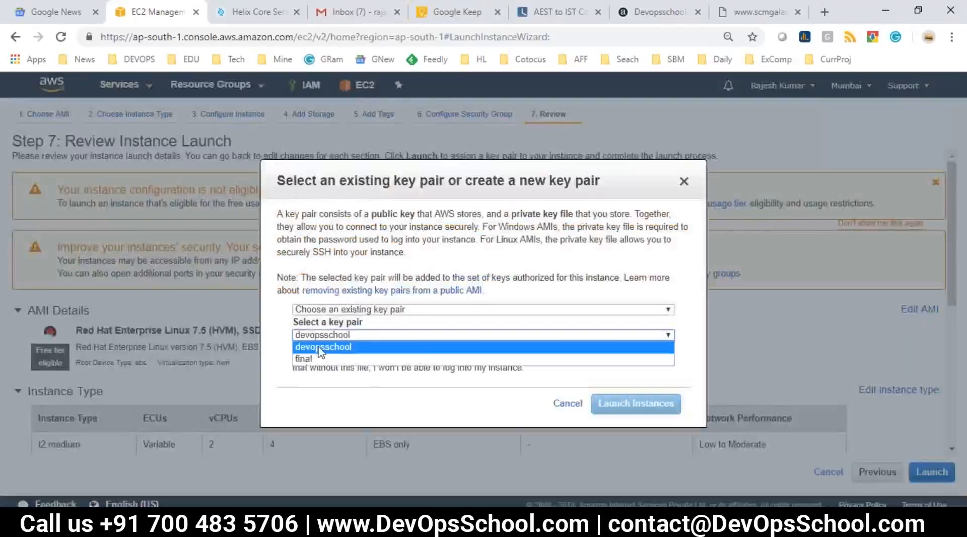
click(305, 359)
click(296, 353)
click(636, 404)
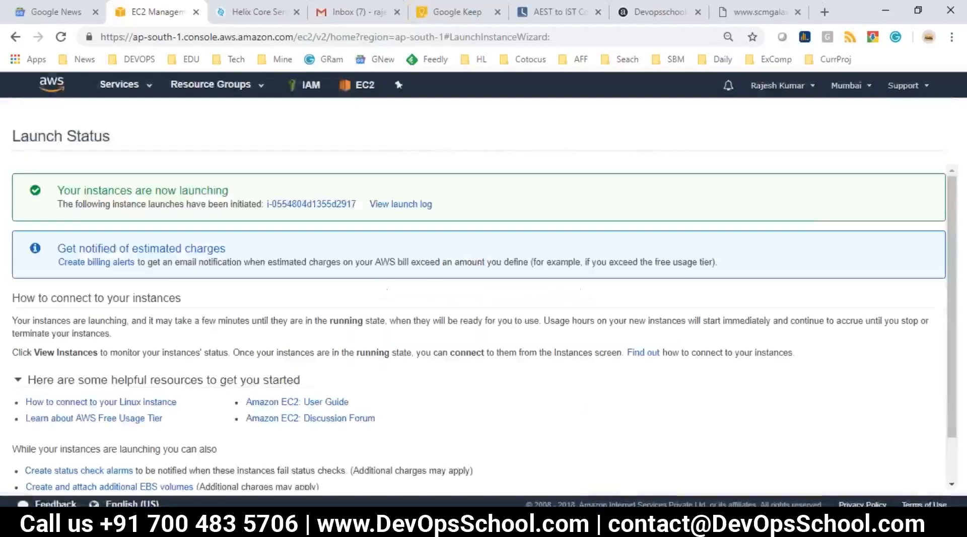
Open the list of instances and name the new t2.medium instance "jenkins server".
scroll(636, 403, down, 3)
click(913, 472)
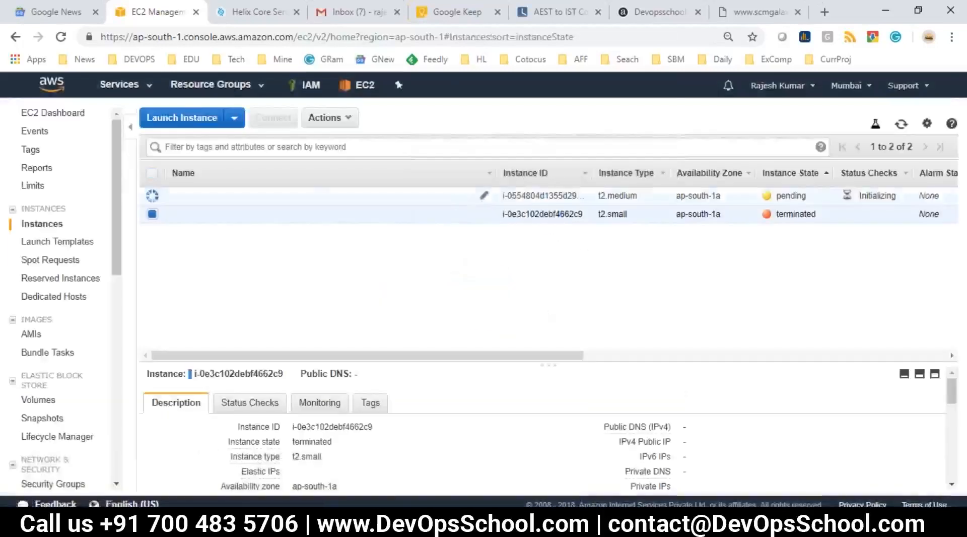
click(483, 197)
text(jenkins server)
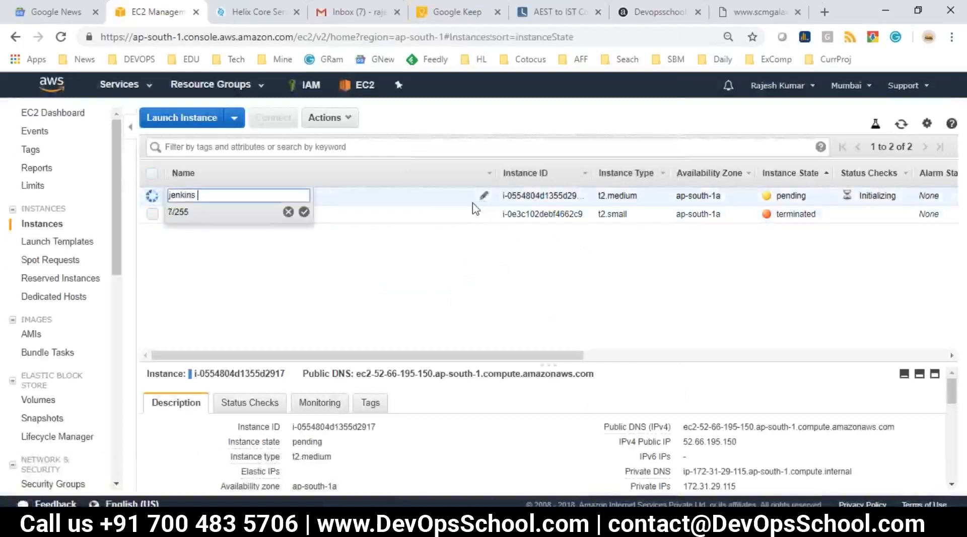
key(Return)
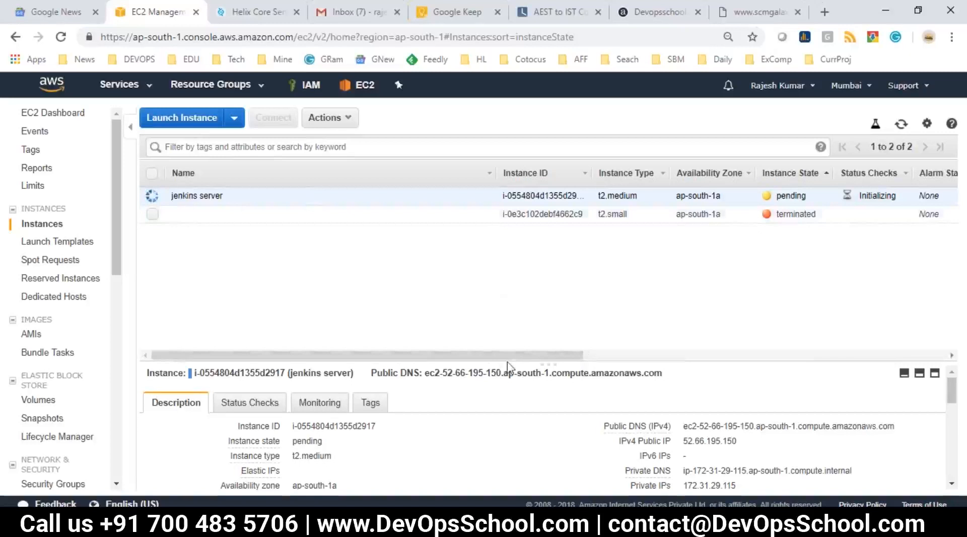
Copy the jenkins server's IPv4 public IP and start a new PuTTY session with host name 52.66.195.150.
drag(496, 362, 546, 276)
click(747, 355)
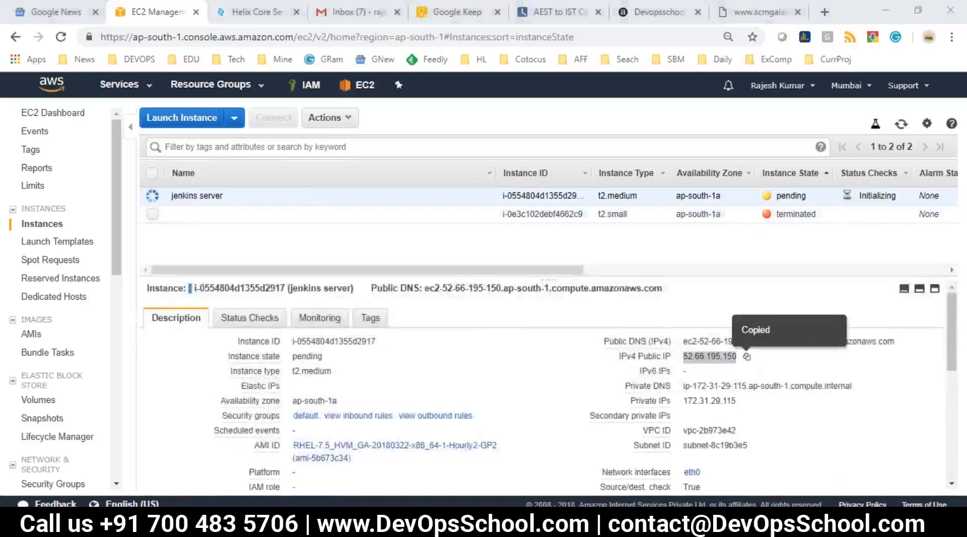
click(675, 466)
click(570, 312)
right_click(326, 55)
click(377, 188)
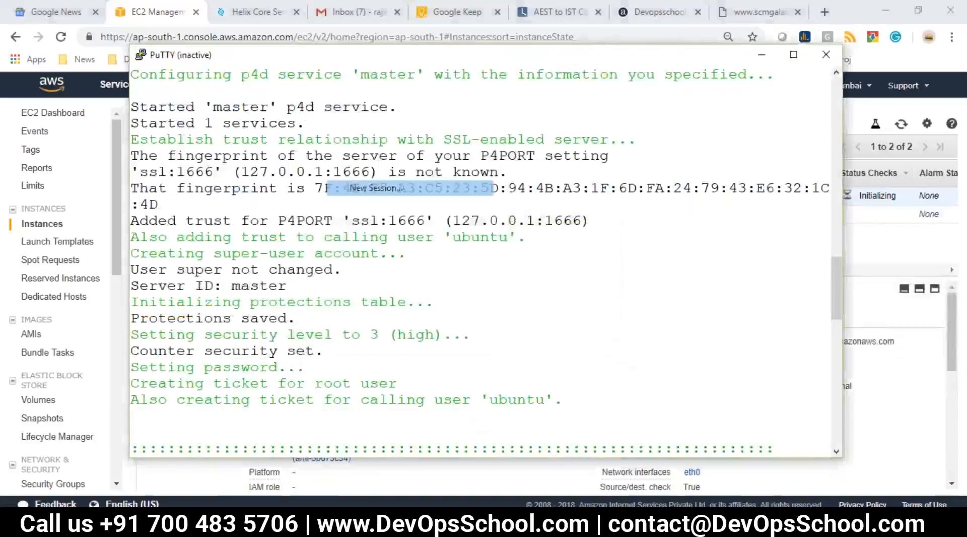
Set final.ppk from the keys folder as the SSH authentication private key and open the connection.
click(352, 386)
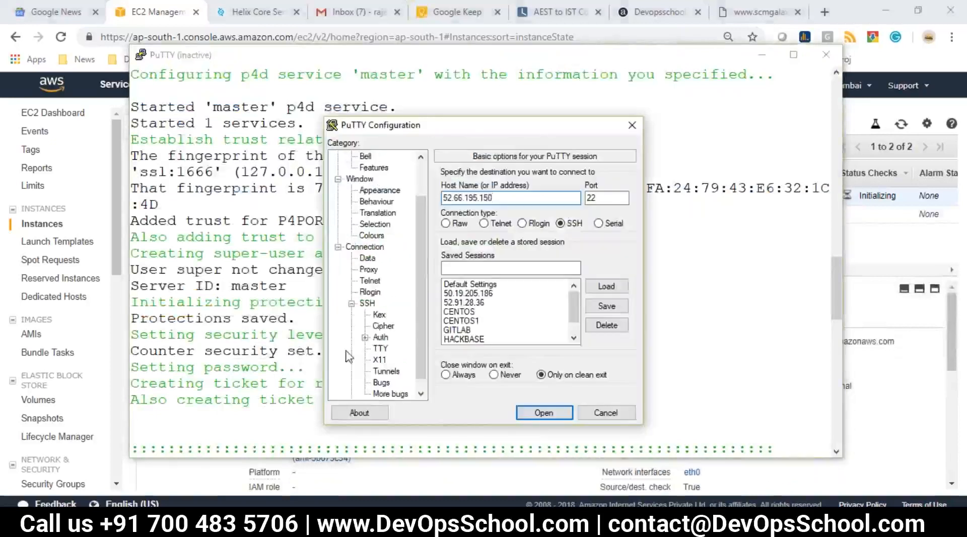
click(381, 337)
click(602, 318)
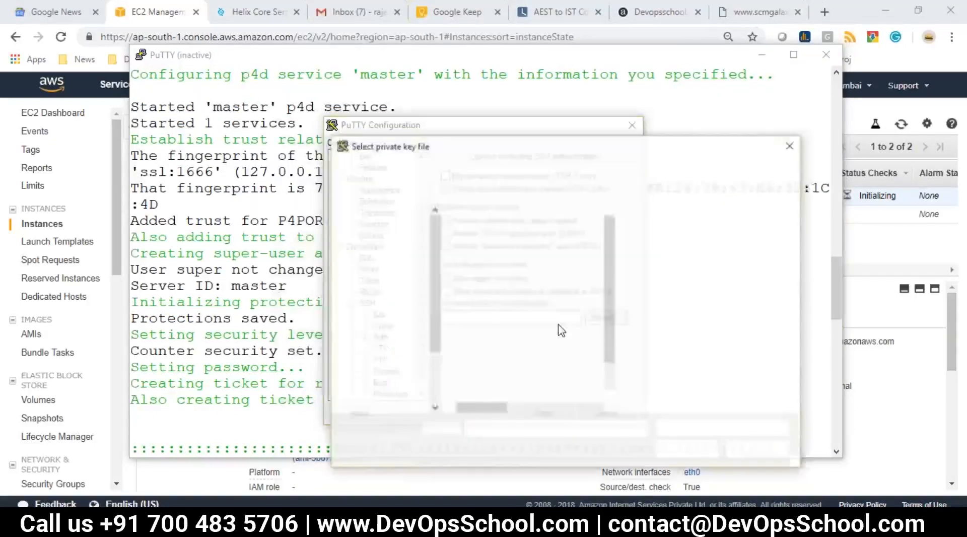
click(487, 308)
click(689, 432)
click(691, 390)
click(690, 451)
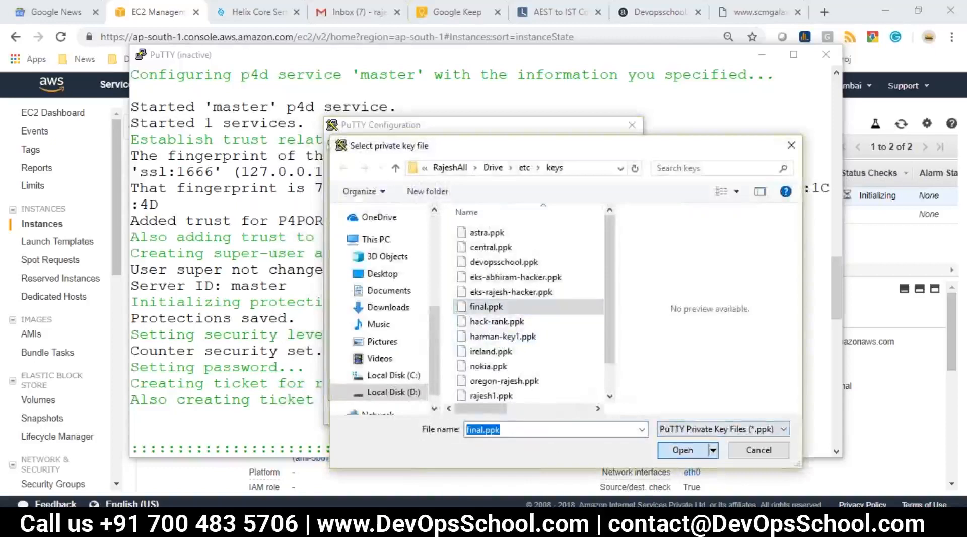
click(543, 413)
drag(252, 44, 369, 75)
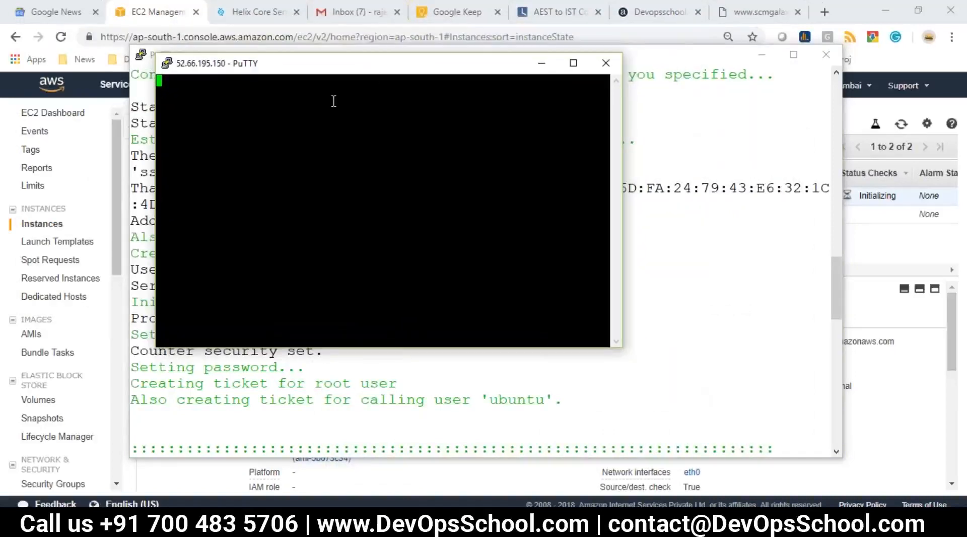
Change the new PuTTY session's appearance to a white background and the Courier New font at 14-point.
right_click(267, 64)
click(302, 245)
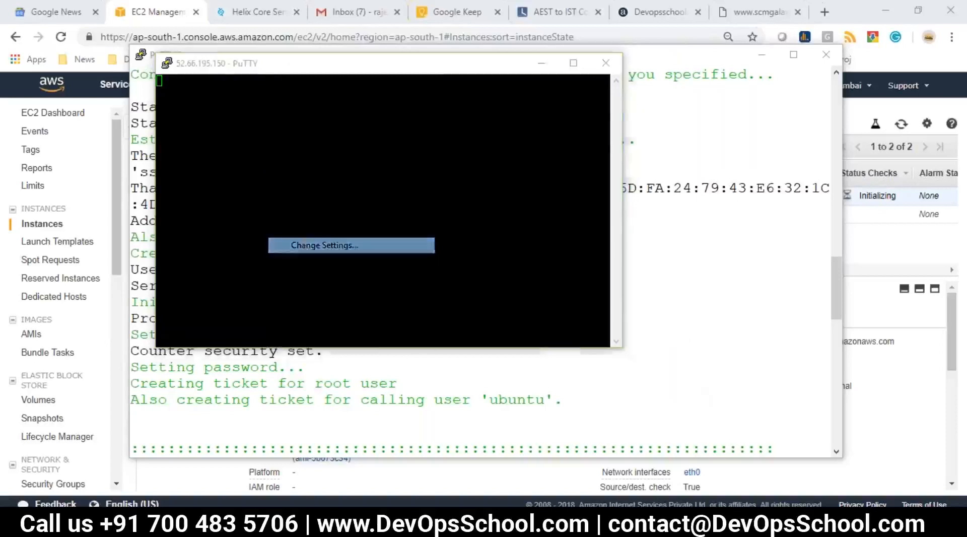
click(371, 281)
click(380, 236)
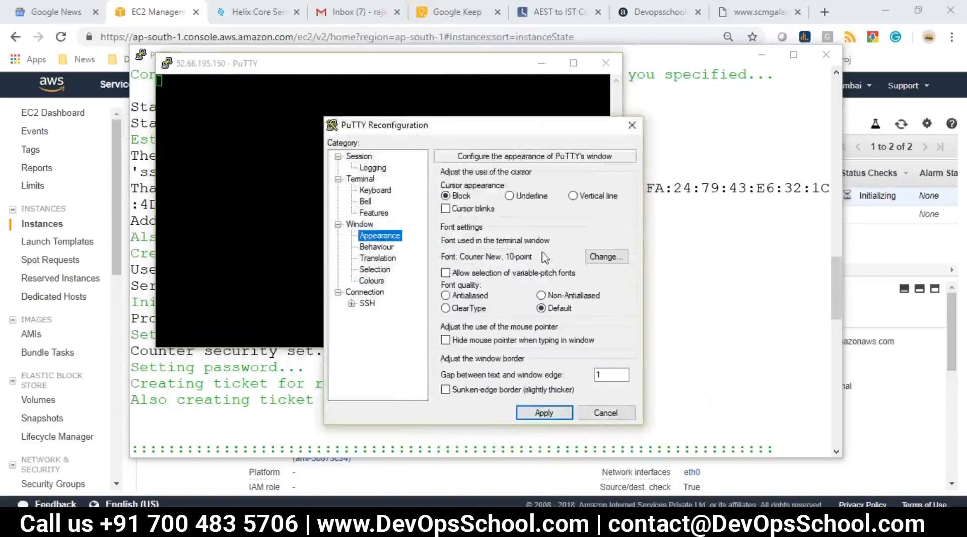
click(609, 255)
click(604, 282)
click(548, 493)
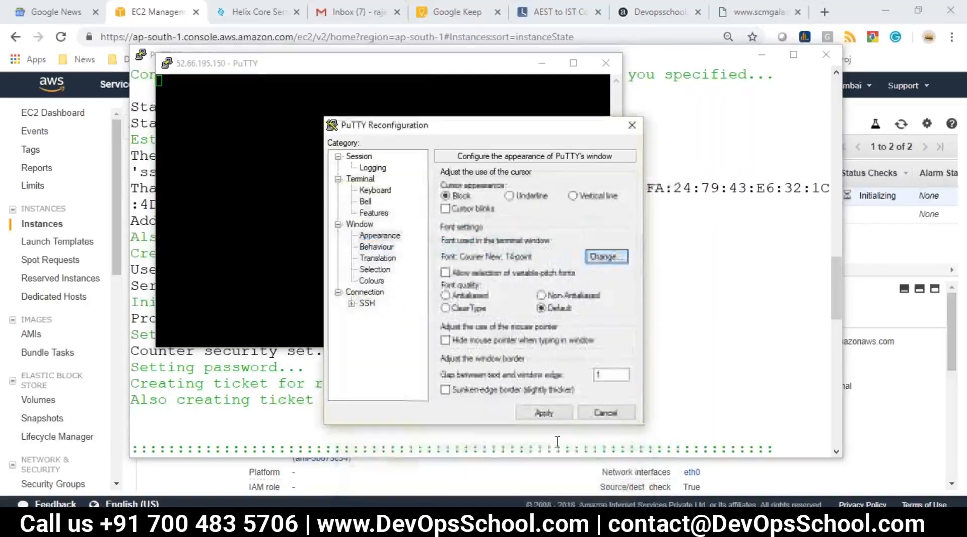
click(544, 411)
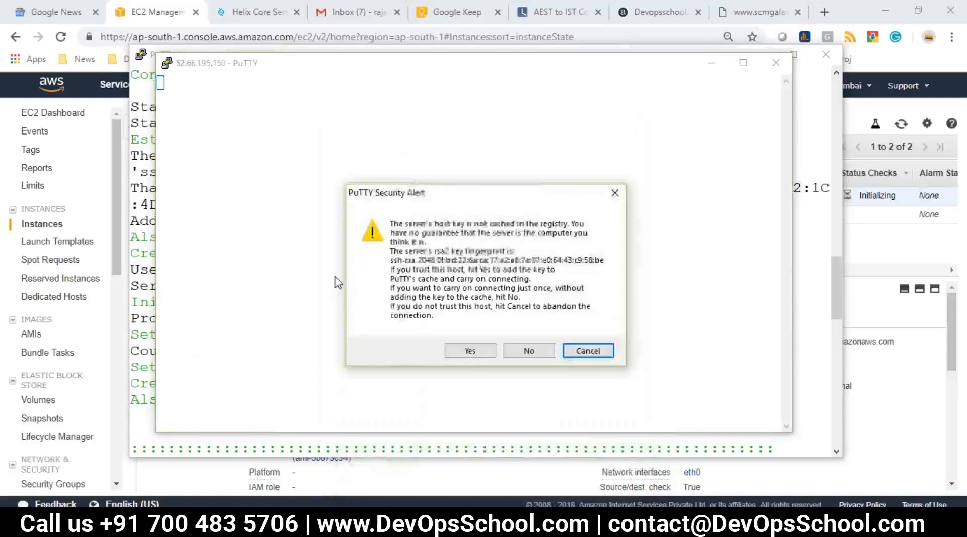
Trust the server's host key, log in as ec2-user and switch to a root shell with sudo -s.
click(456, 352)
text(ec2-user)
key(Return)
text(sudo -s)
key(Return)
Clear the terminal and list the contents of the current directory with ls.
text(clear)
key(Return)
text(ls)
key(Return)
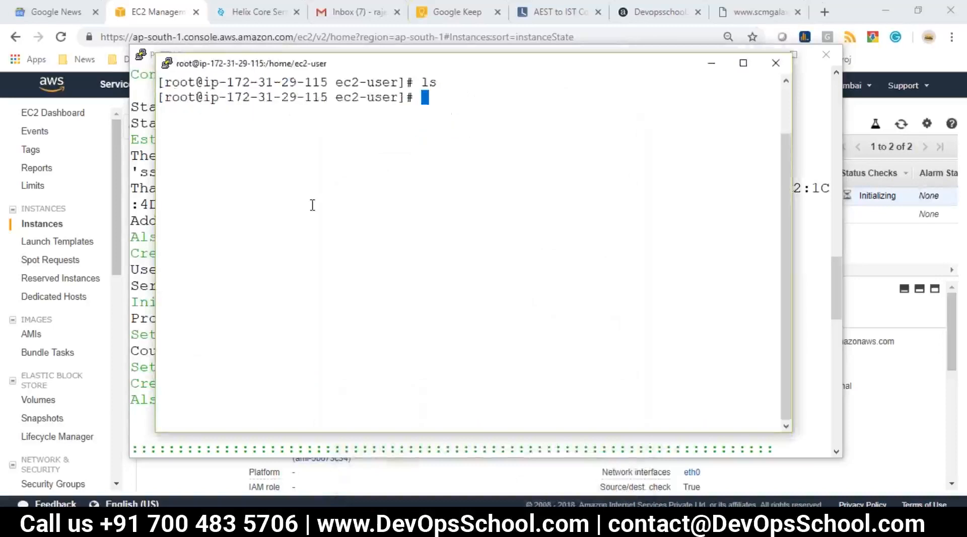
Switch to the scmGalaxy calendar page in the browser and load devopsschool.com/tutorial/ in its place.
click(757, 18)
click(648, 33)
text(devopsschool.com)
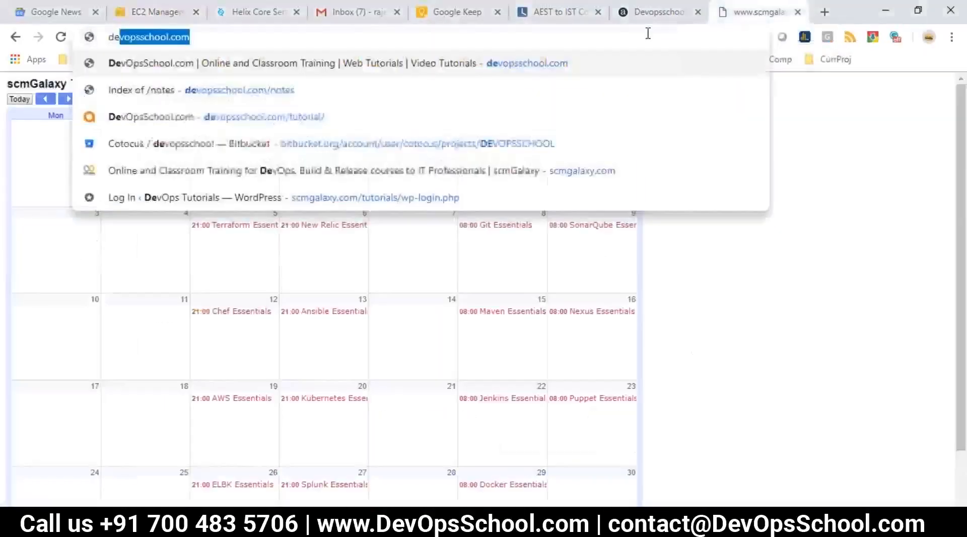
key(Right)
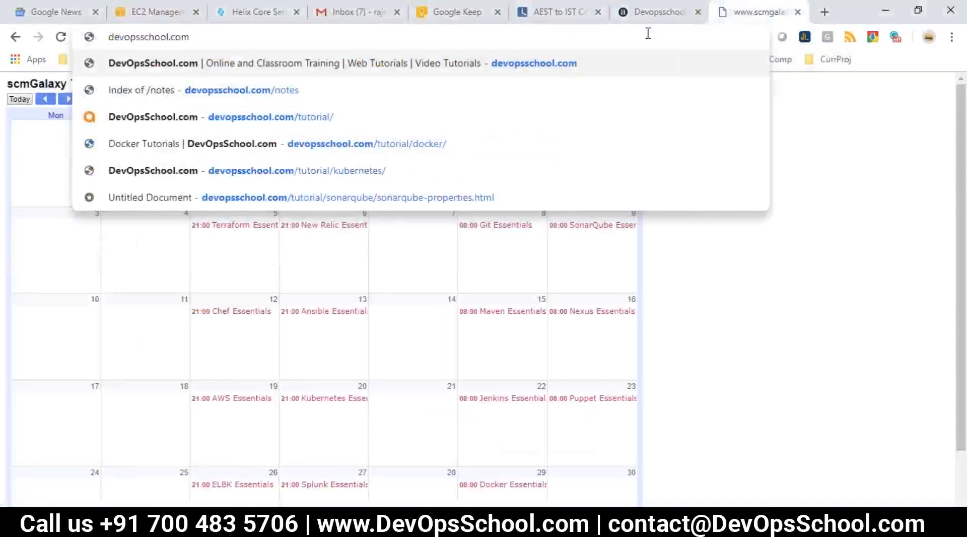
text(/tutorial/)
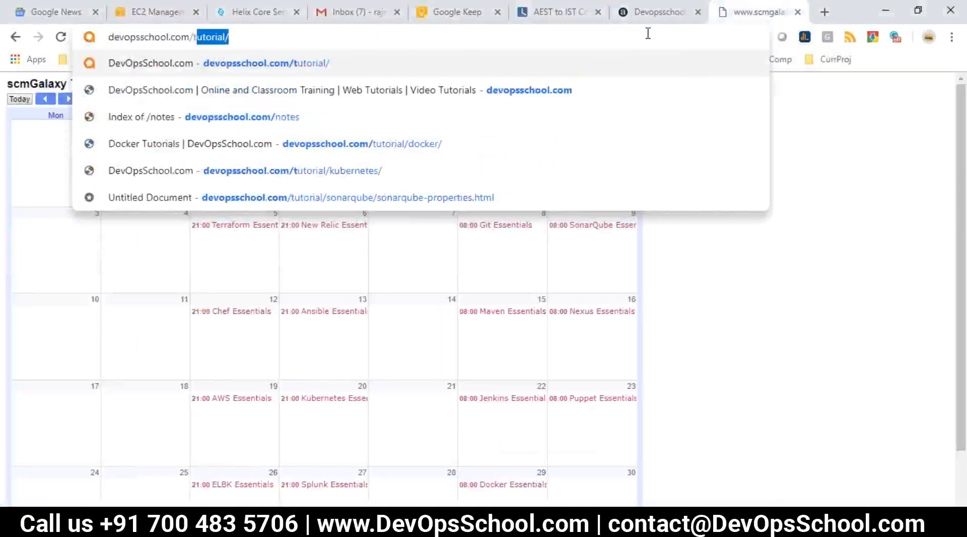
key(Return)
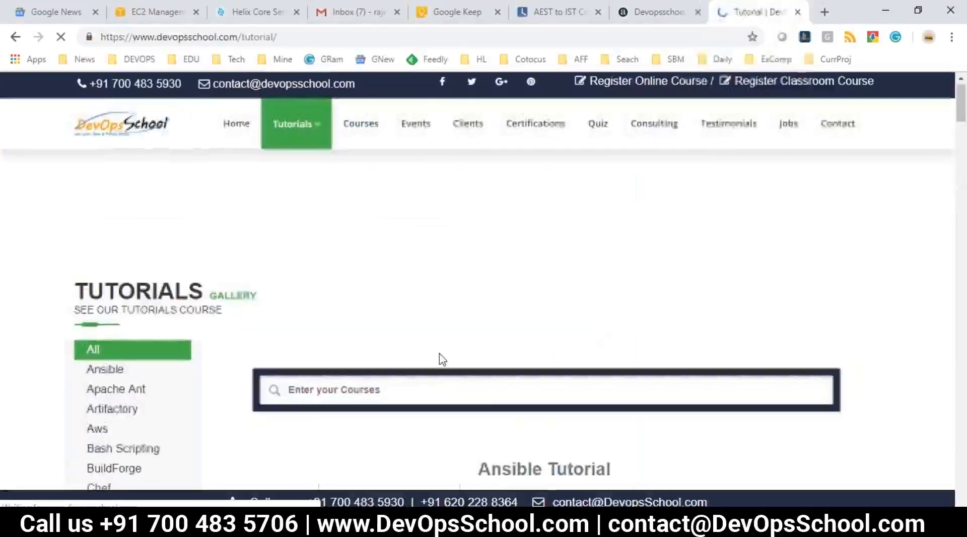
Open the Jenkins tutorials page from the course list in the tutorials gallery.
scroll(134, 388, down, 4)
scroll(115, 395, down, 4)
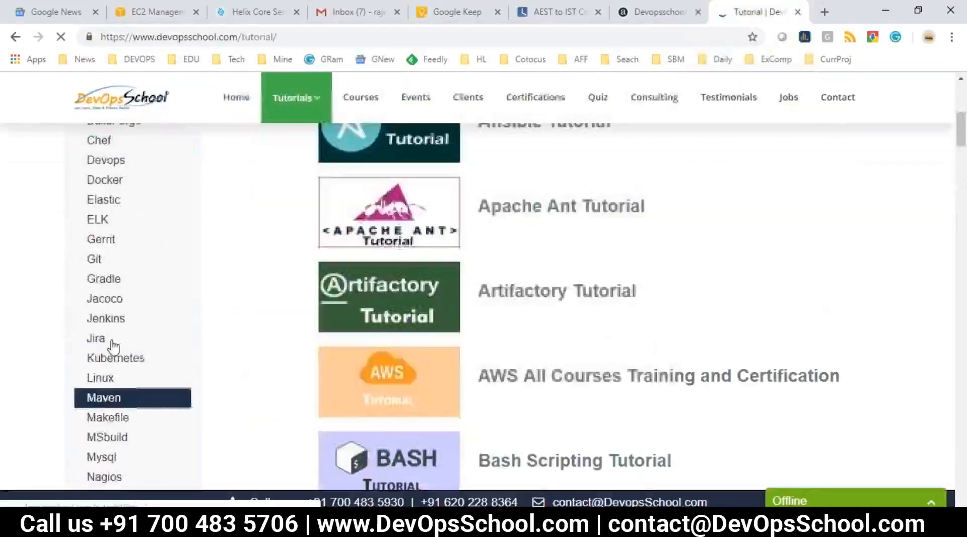
click(107, 318)
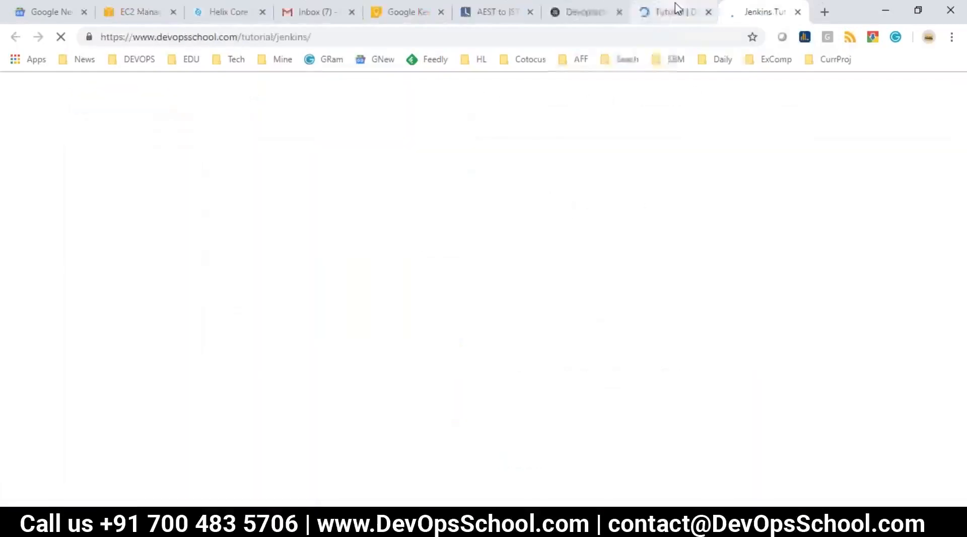
click(684, 7)
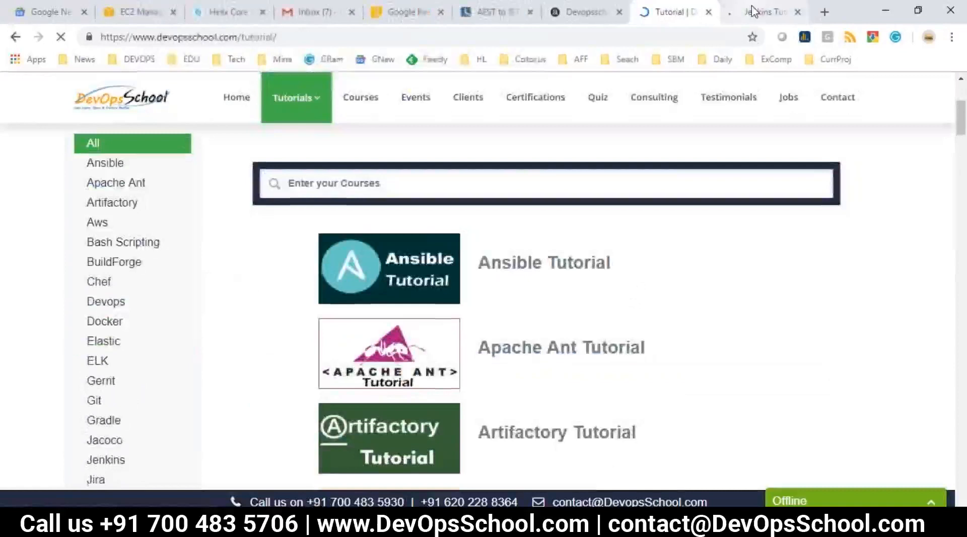
click(741, 11)
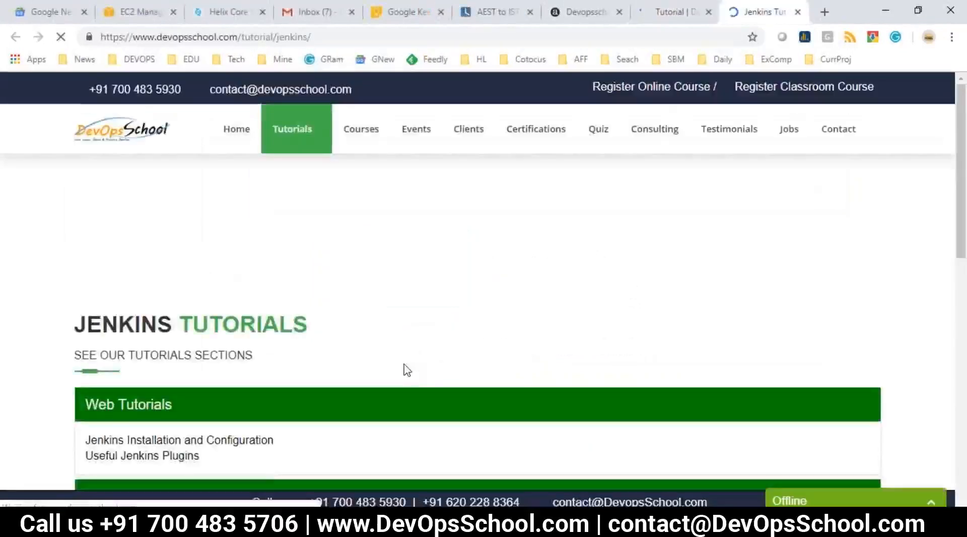
Open the Jenkins Installation and Configuration guide listed under Web Tutorials.
scroll(218, 253, down, 5)
scroll(218, 253, up, 3)
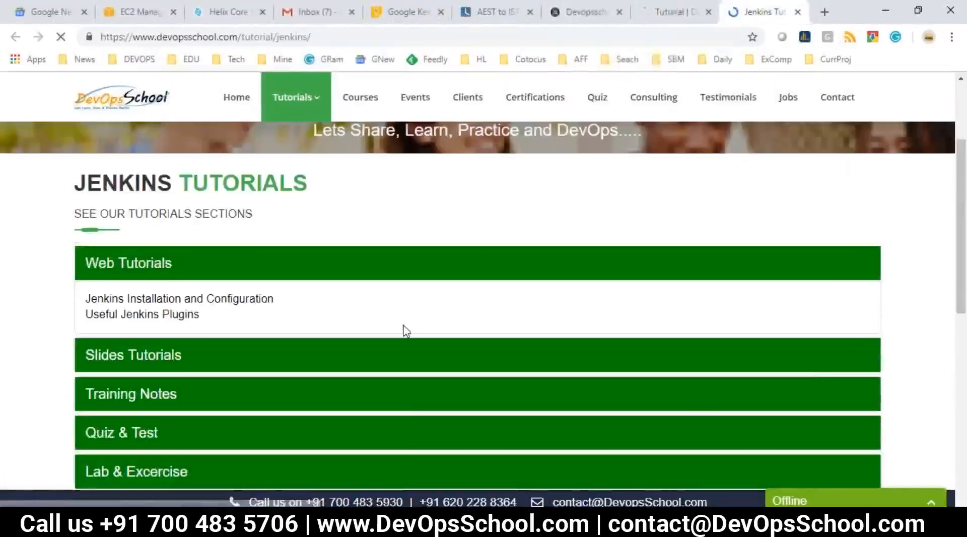
click(237, 300)
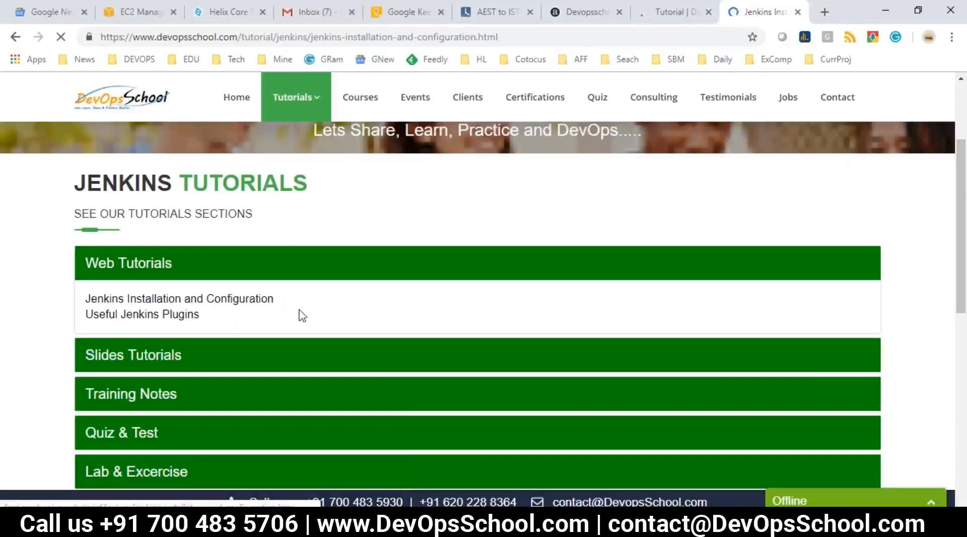
Copy yum install wget -y from the guide's JDK 8.0 RPM section and run it in the PuTTY terminal.
scroll(302, 315, down, 6)
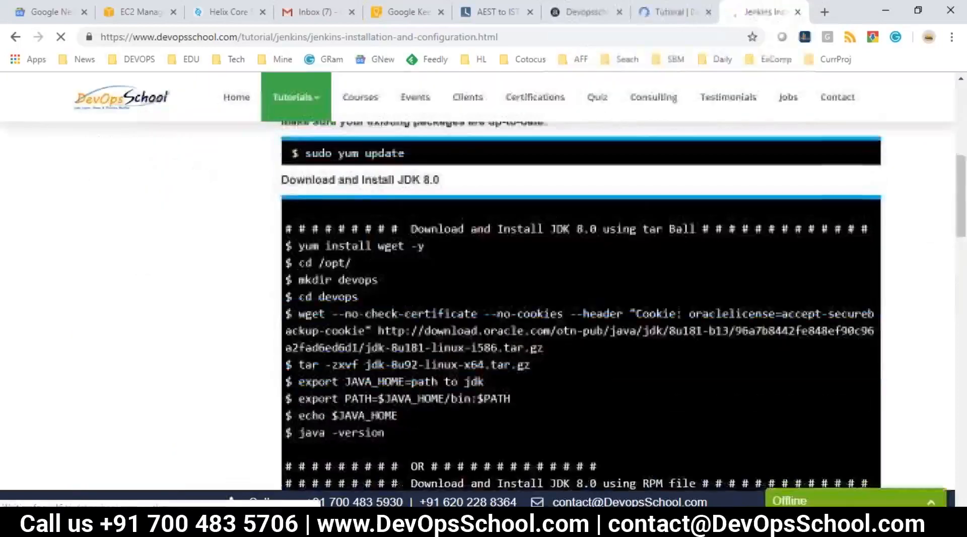
scroll(579, 302, down, 5)
drag(299, 254, 446, 255)
key(ctrl+c)
key(alt+Tab)
right_click(383, 239)
key(Return)
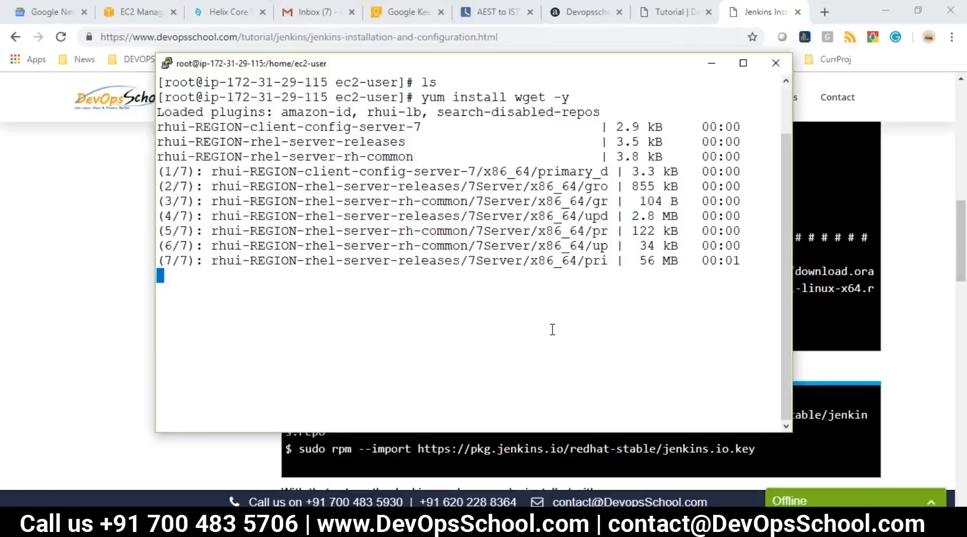
Copy the guide's wget command for jdk-8u131-linux-x64.rpm and run it in the PuTTY terminal.
key(alt+Tab)
drag(299, 271, 347, 310)
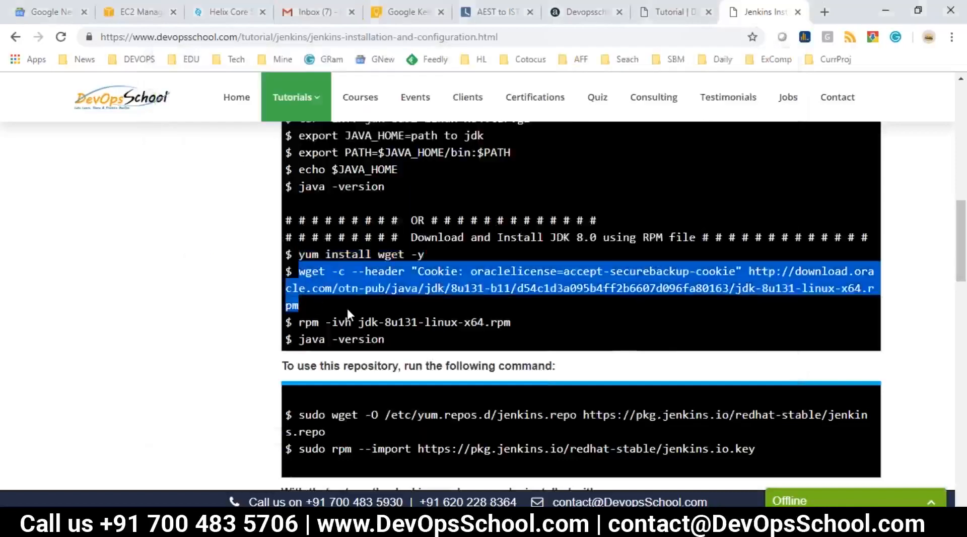
key(alt+Tab)
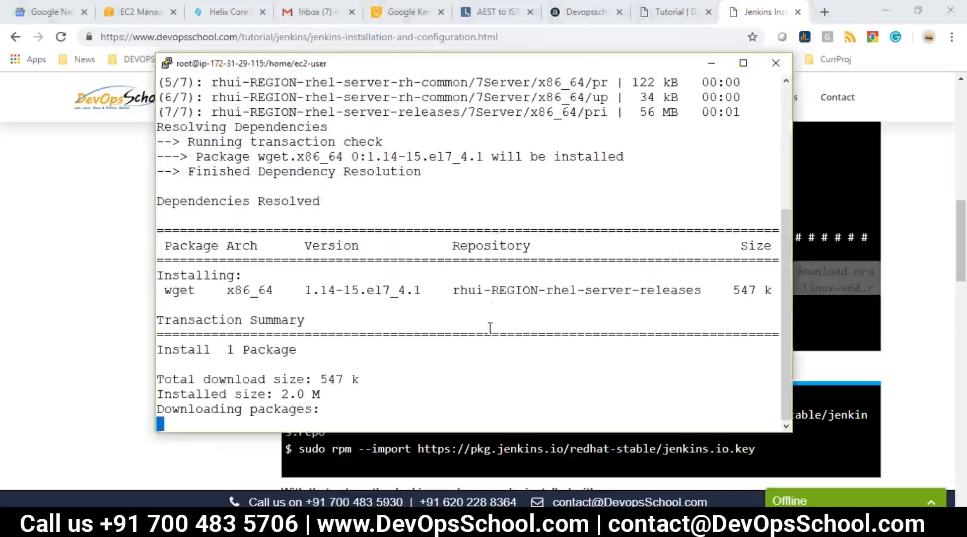
right_click(446, 267)
key(Return)
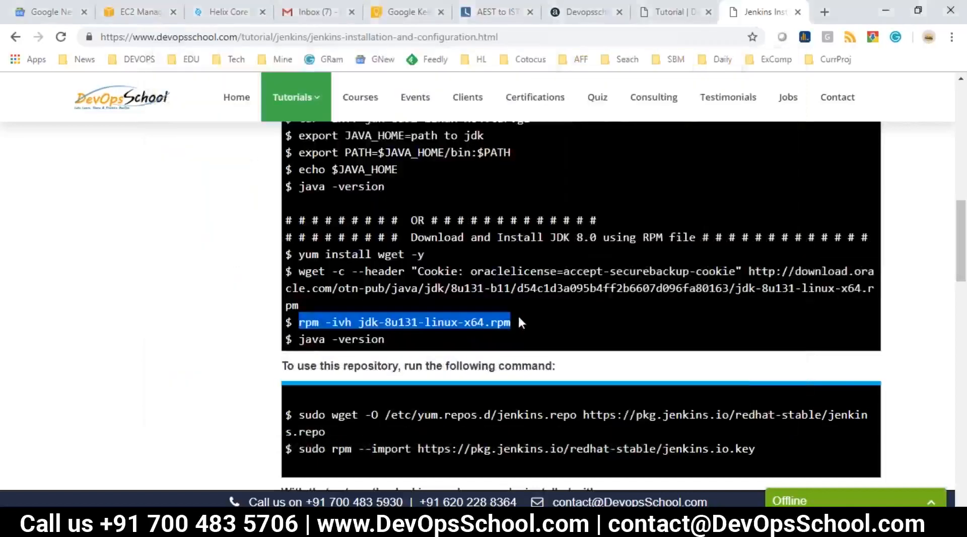
Install the JDK in PuTTY with rpm -ivh jdk-8u131-linux-x64.rpm and check it with java -version from the guide.
key(alt+Tab)
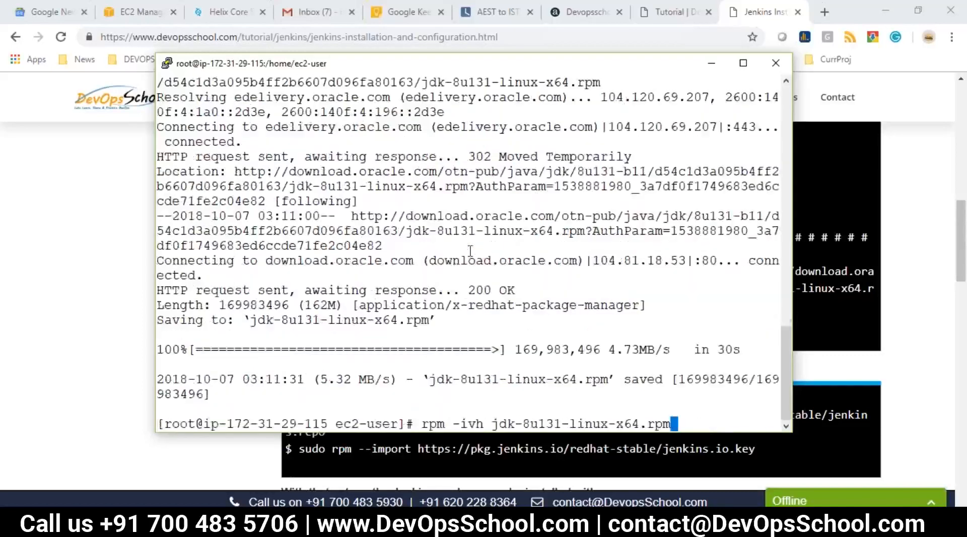
key(alt+Tab)
drag(300, 339, 394, 337)
key(alt+Tab)
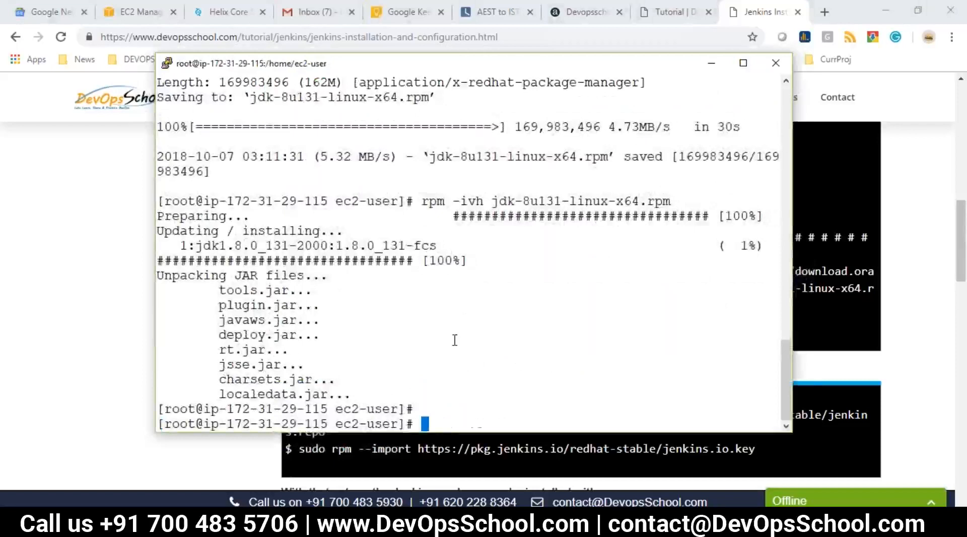
right_click(453, 338)
key(Return)
drag(320, 364, 440, 398)
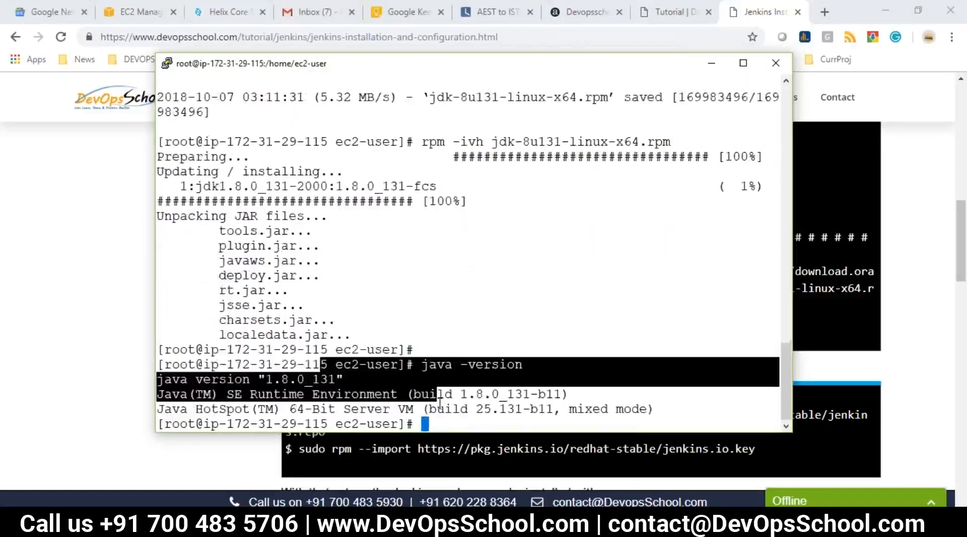
Copy the guide's sudo wget command that saves /etc/yum.repos.d/jenkins.repo and run it in the PuTTY terminal.
key(alt+Tab)
scroll(440, 403, down, 3)
drag(299, 273, 333, 288)
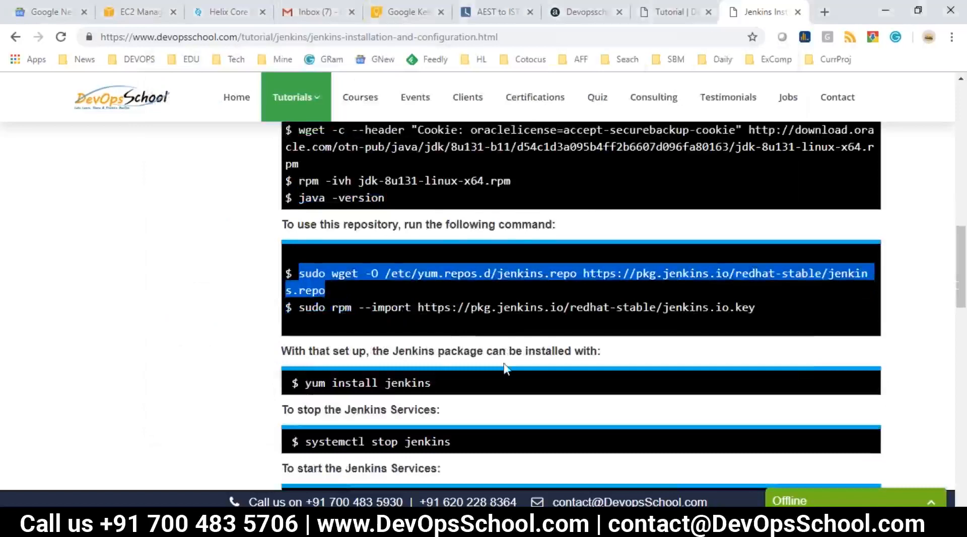
key(alt+Tab)
right_click(461, 277)
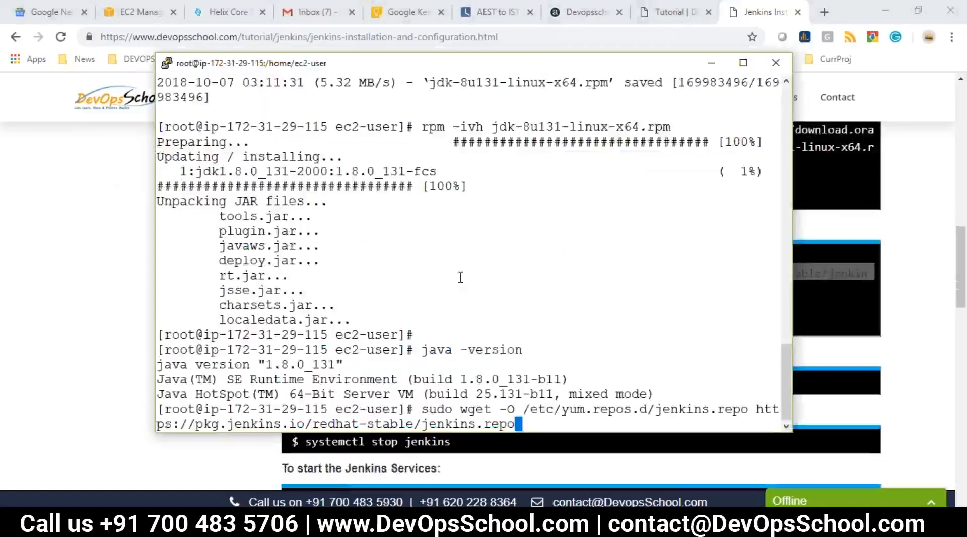
key(Return)
key(alt+Tab)
drag(300, 307, 757, 306)
key(alt+Tab)
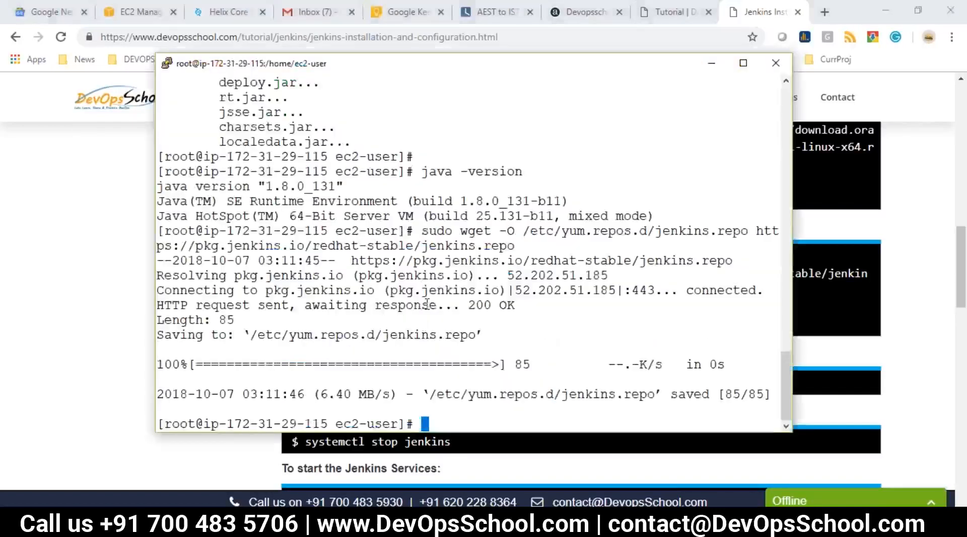
Run the guide's yum install jenkins command in the PuTTY terminal and accept the installation with y.
key(alt+Tab)
drag(468, 383, 309, 382)
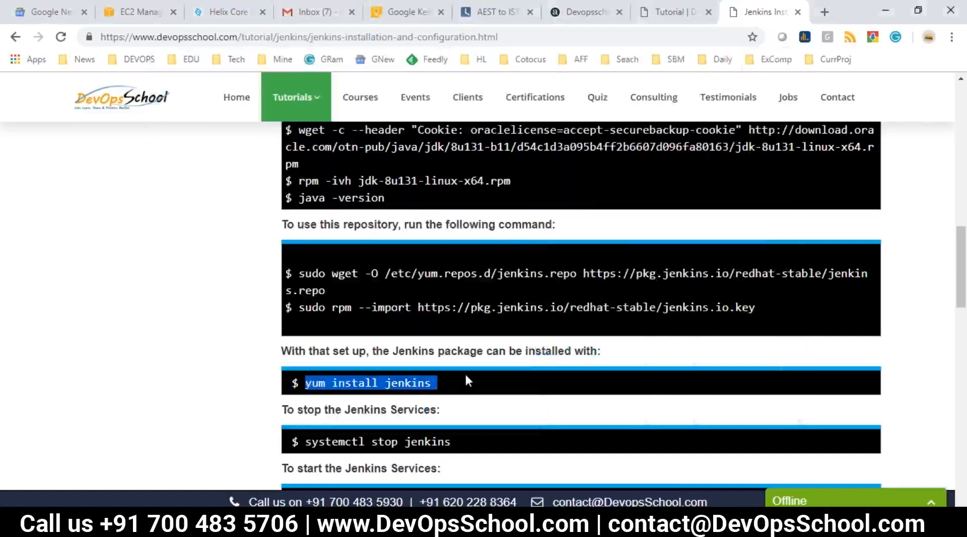
key(alt+Tab)
right_click(440, 293)
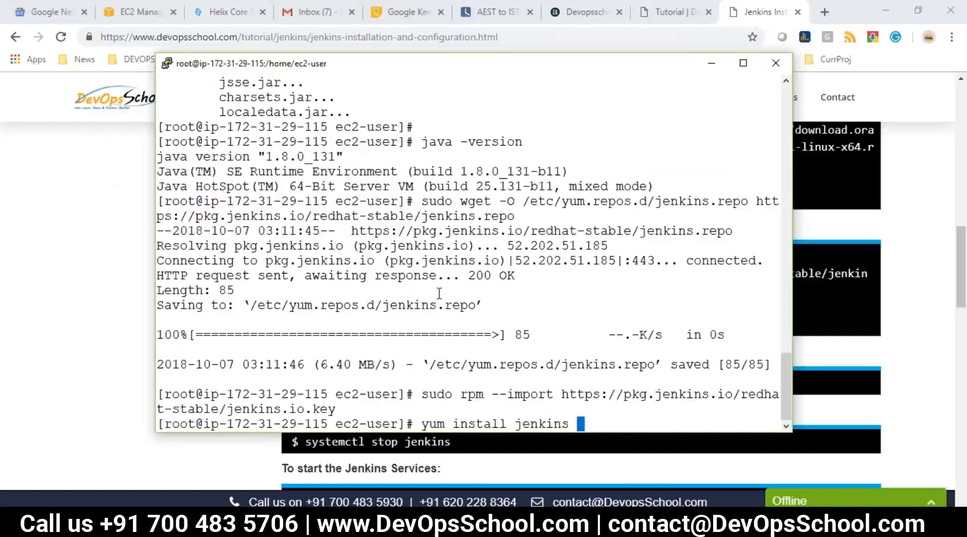
key(Return)
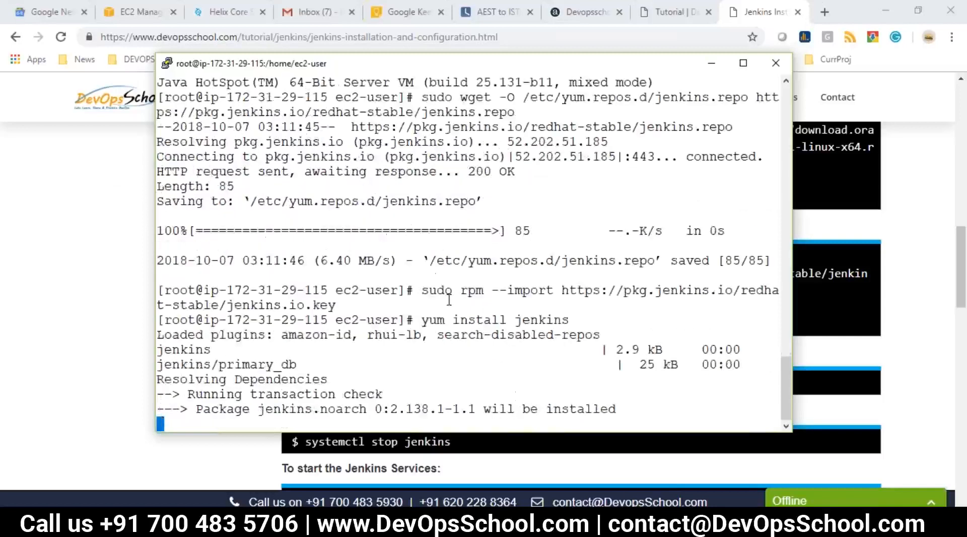
text(y)
key(Return)
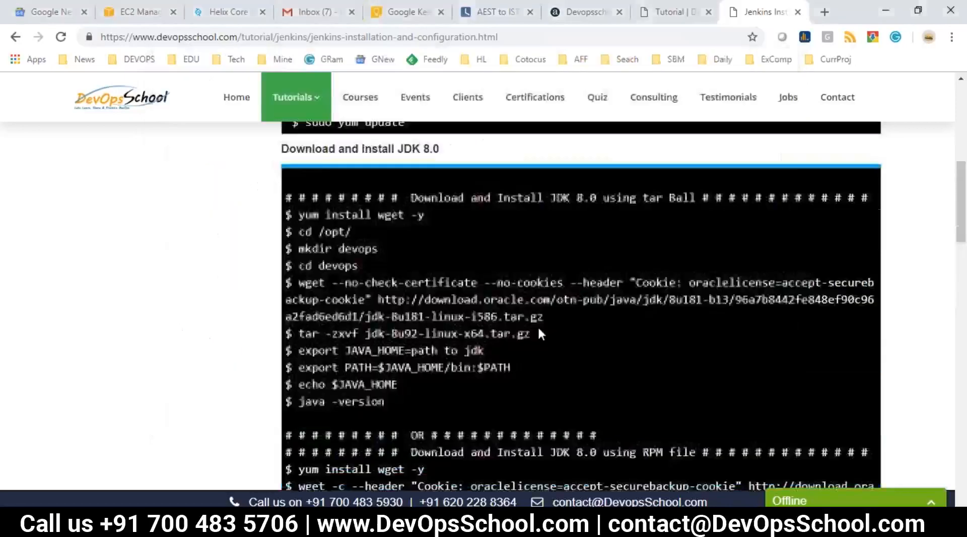
Copy systemctl start jenkins from the guide and run it in PuTTY once the package installation finishes.
scroll(537, 326, up, 10)
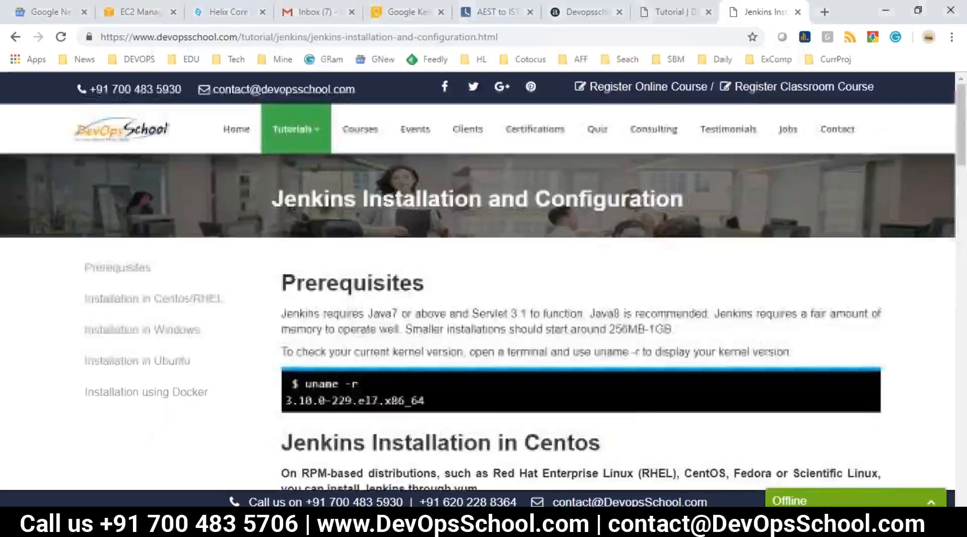
scroll(537, 326, down, 4)
scroll(536, 329, up, 5)
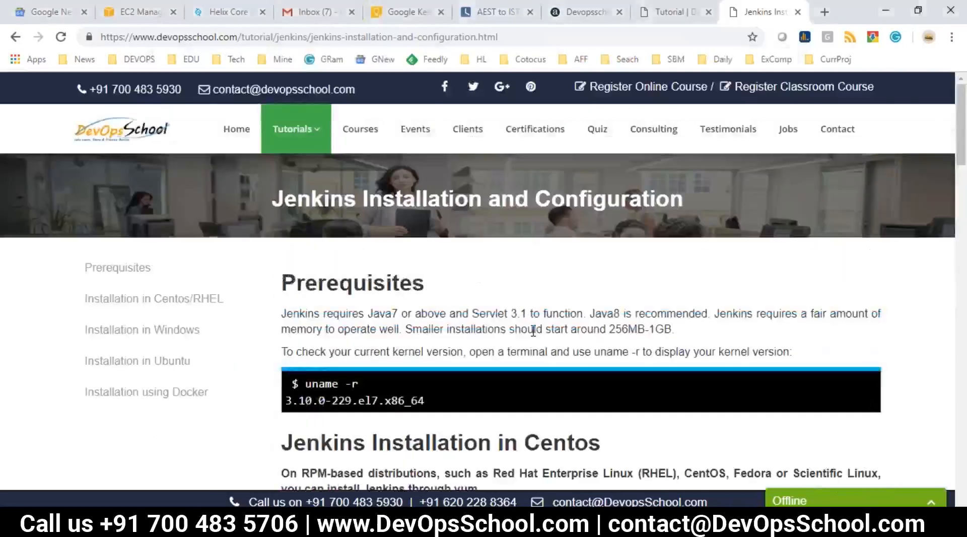
scroll(528, 334, down, 10)
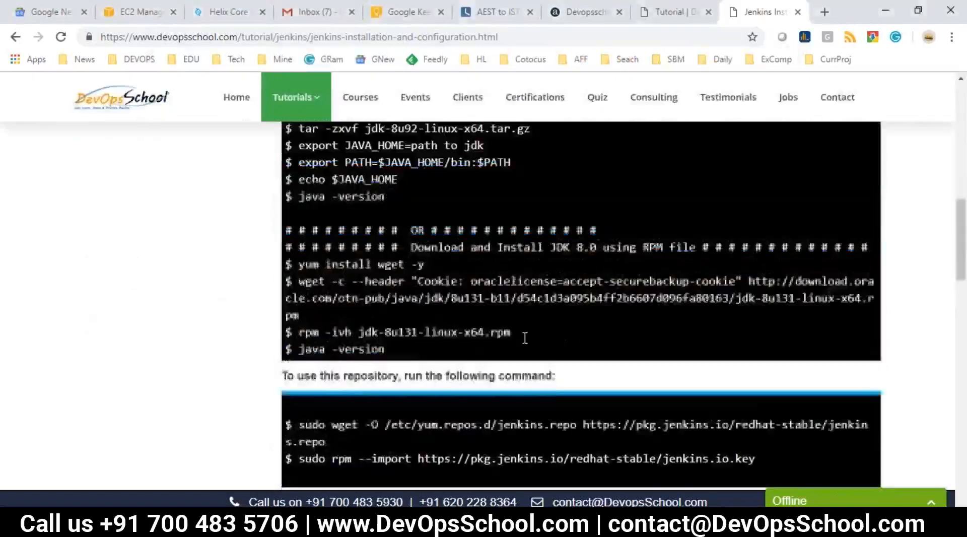
scroll(525, 340, down, 4)
drag(306, 300, 457, 301)
drag(460, 361, 306, 345)
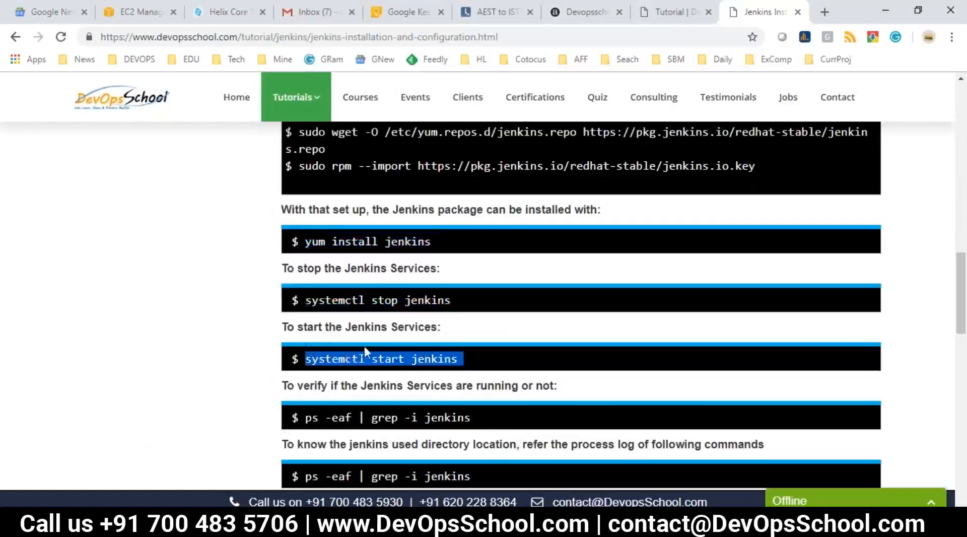
key(alt+Tab)
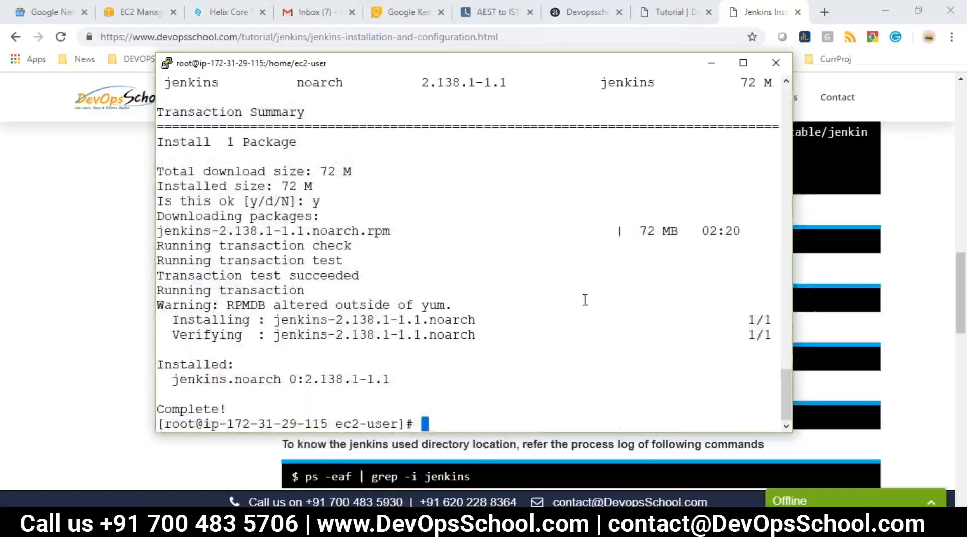
right_click(449, 280)
key(Return)
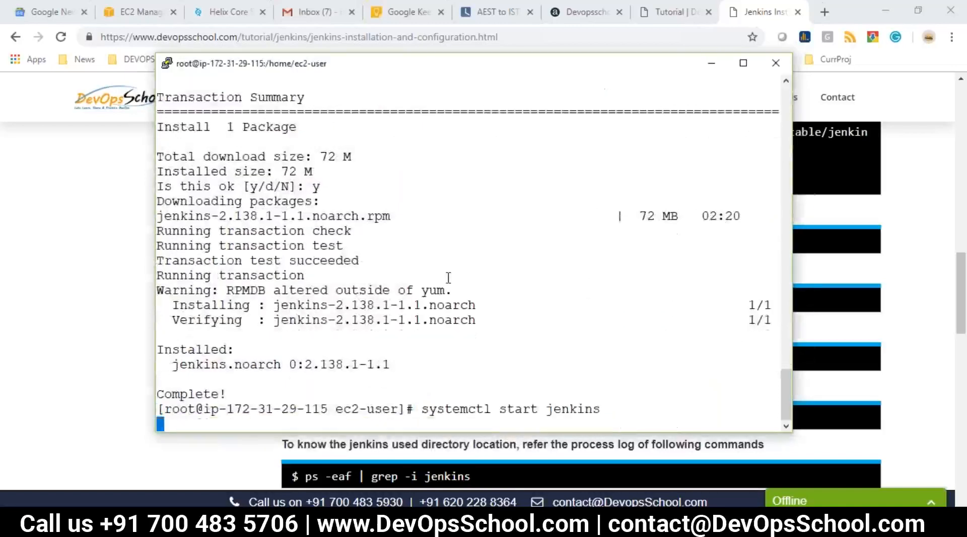
Copy ps -eaf | grep -i jenkins from the guide and run it in PuTTY to check the service.
key(alt+Tab)
scroll(449, 278, down, 3)
drag(472, 277, 305, 272)
key(alt+Tab)
right_click(370, 291)
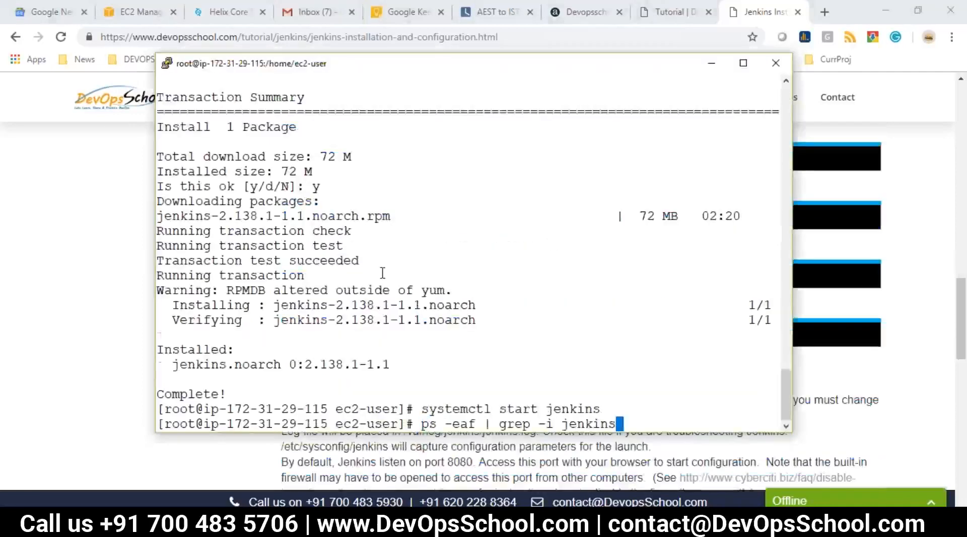
key(Return)
Examine the Jenkins process entry for its web root, log file, HTTP port and home directory, and clear the terminal.
drag(274, 349, 404, 365)
click(339, 378)
double_click(339, 378)
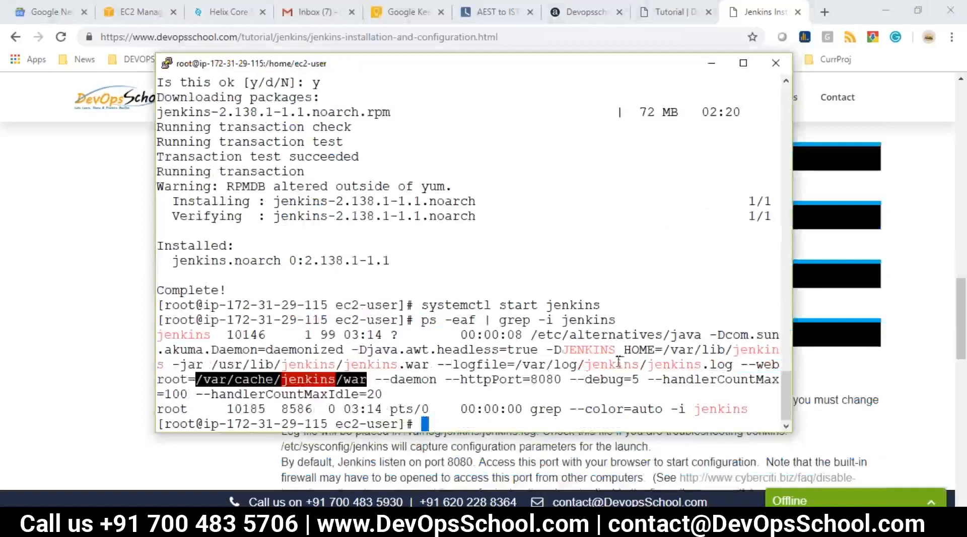
double_click(618, 361)
double_click(638, 350)
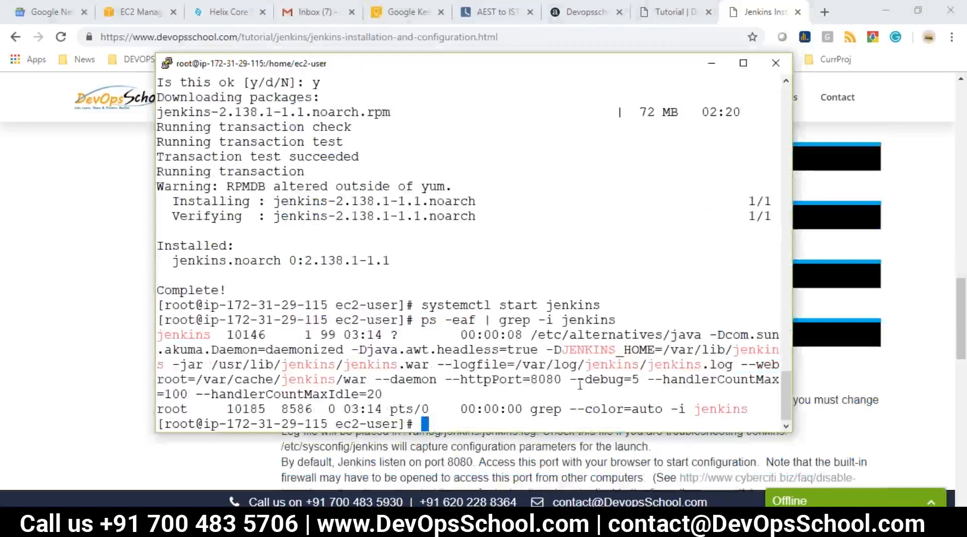
triple_click(483, 379)
triple_click(610, 350)
text(clear)
key(Return)
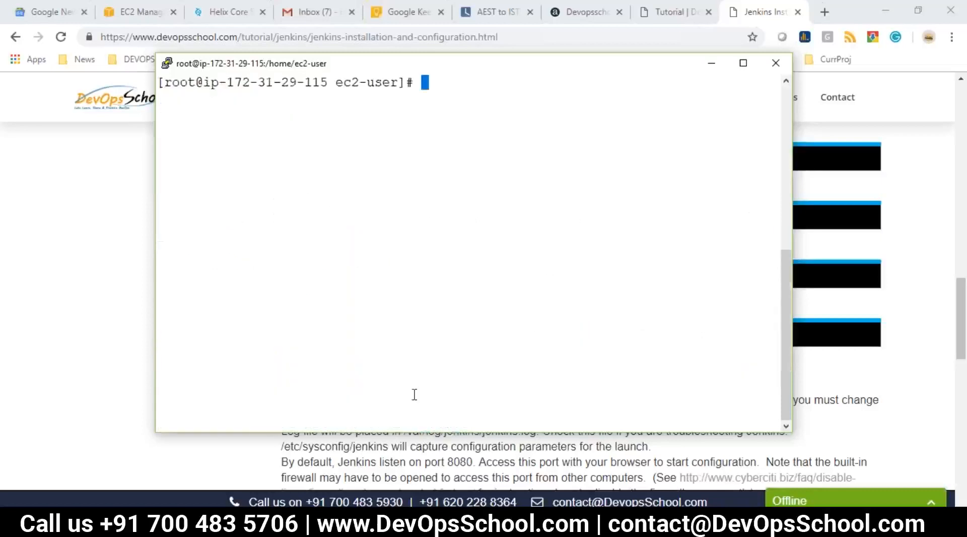
Switch to Chrome, check the jenkins server instance in EC2, and open its public address 52.66.195.150:8080 in a new tab.
key(alt+Tab)
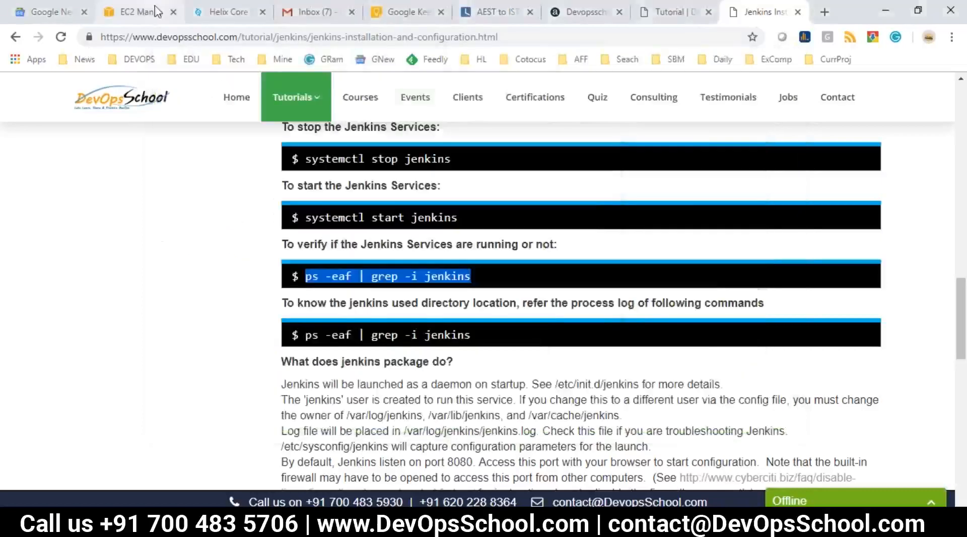
click(136, 12)
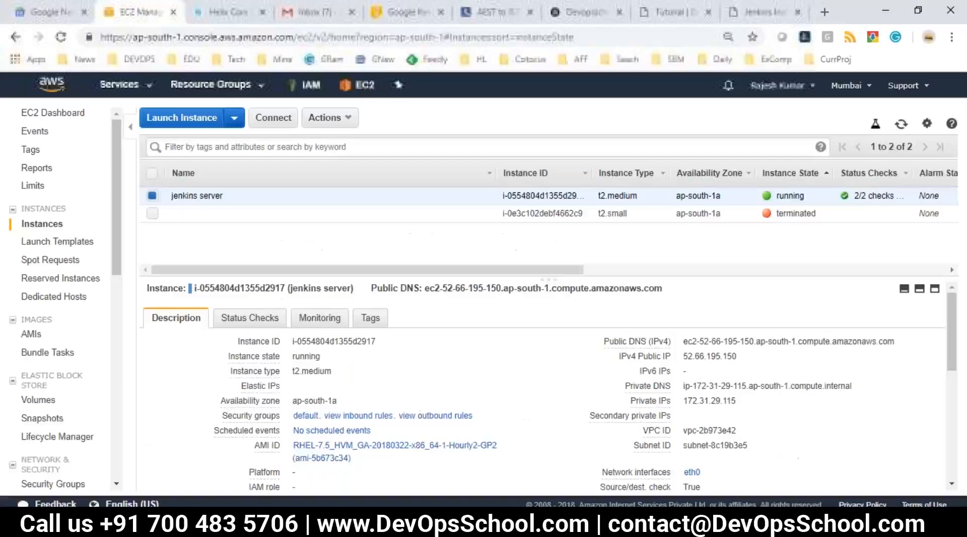
click(825, 12)
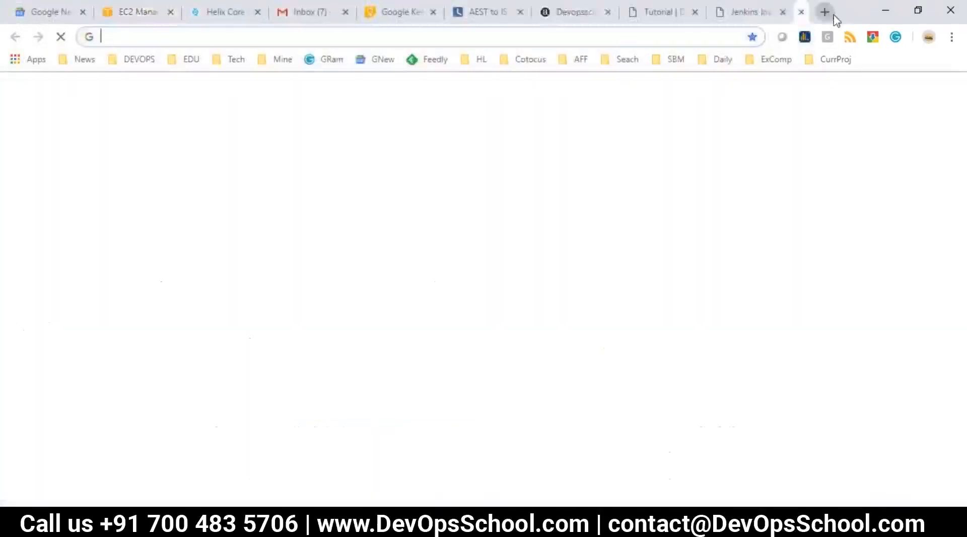
text(52.66.195.150)
text(:8080)
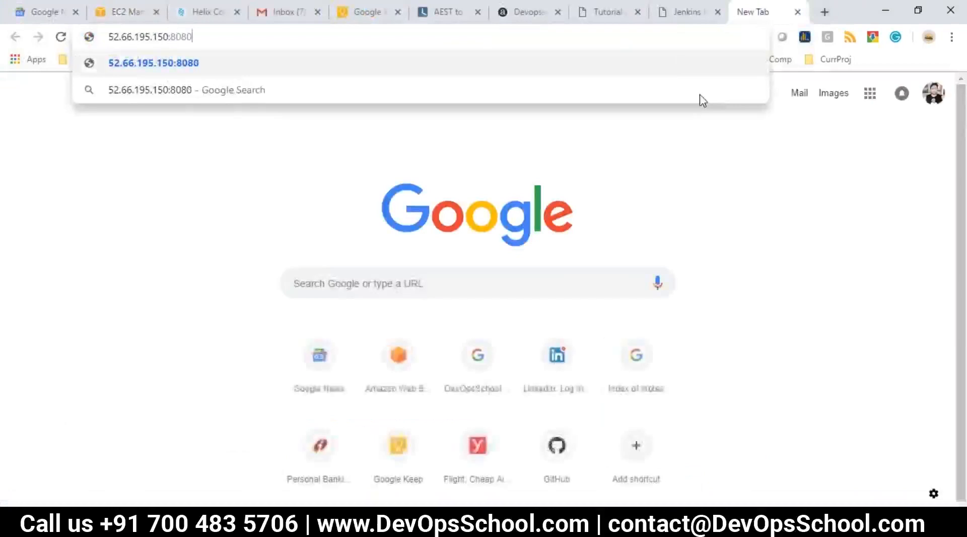
key(Return)
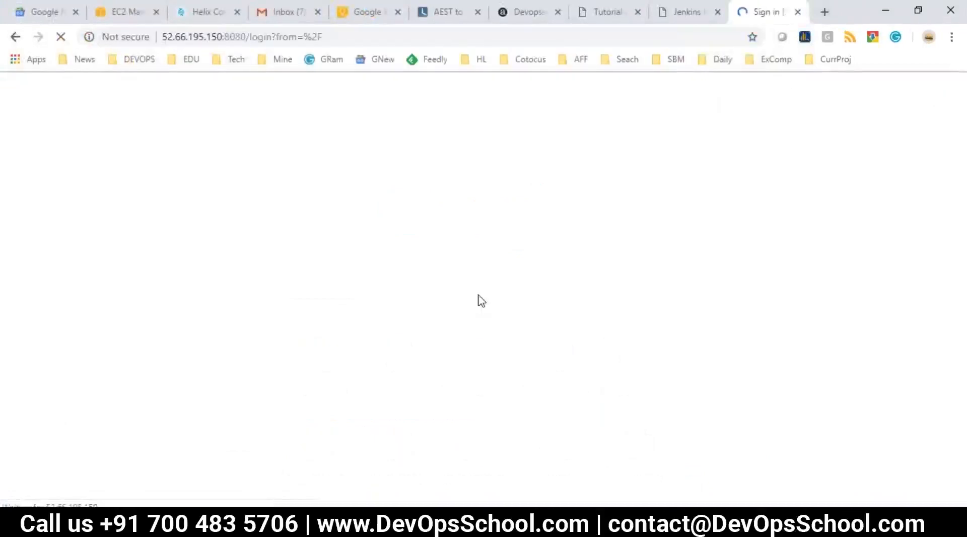
Copy the initialAdminPassword file path from the Unlock Jenkins page and display that file in PuTTY with the more command.
drag(490, 272, 206, 272)
key(super+c)
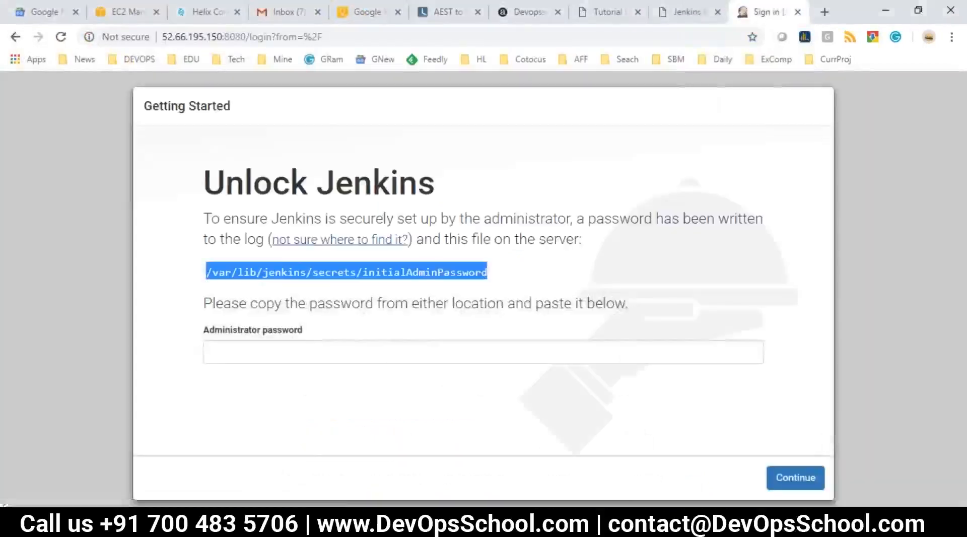
mouse_move(591, 453)
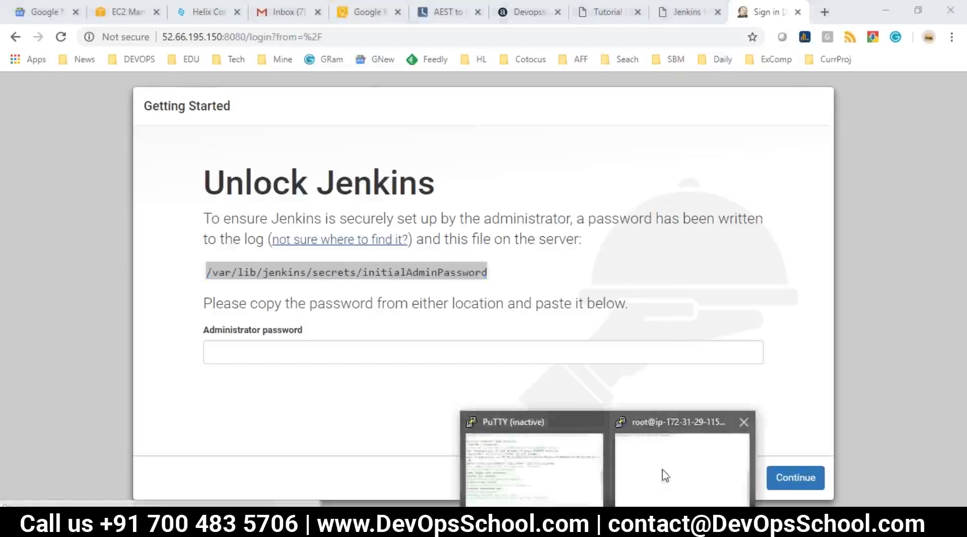
click(680, 469)
text(mor)
key(BackSpace)
key(BackSpace)
key(BackSpace)
text(more)
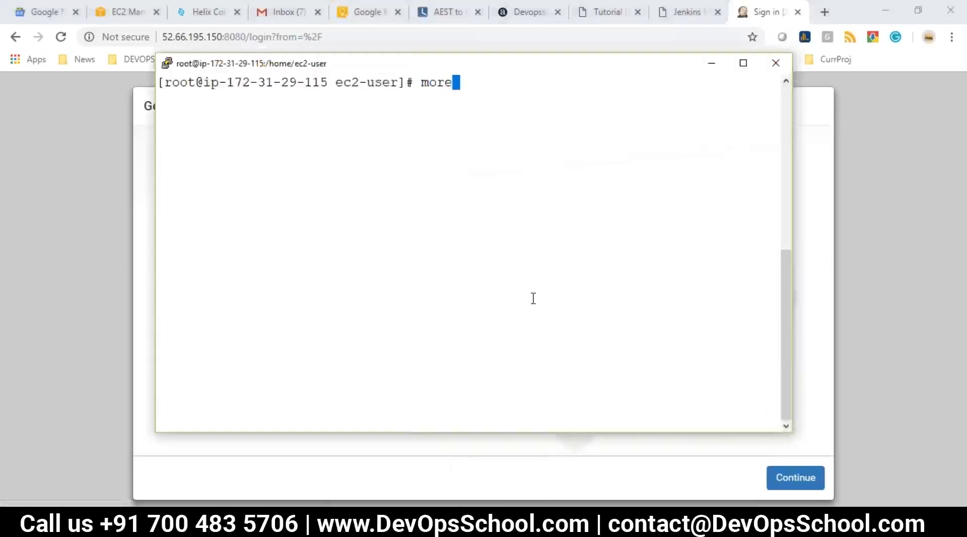
right_click(531, 285)
key(Return)
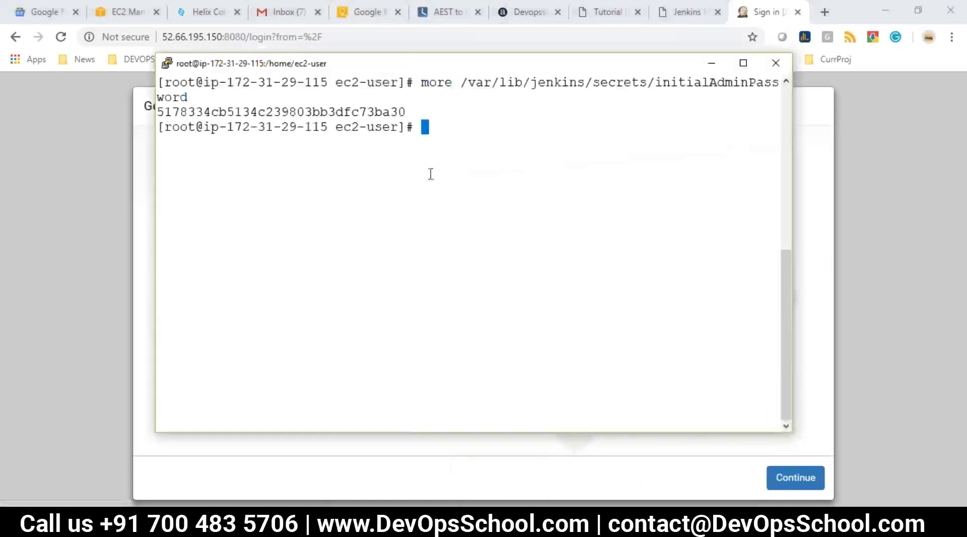
Unlock Jenkins by pasting the administrator password from the terminal, and install the suggested plugins.
double_click(349, 108)
key(alt+Tab)
click(361, 352)
key(ctrl+v)
click(795, 477)
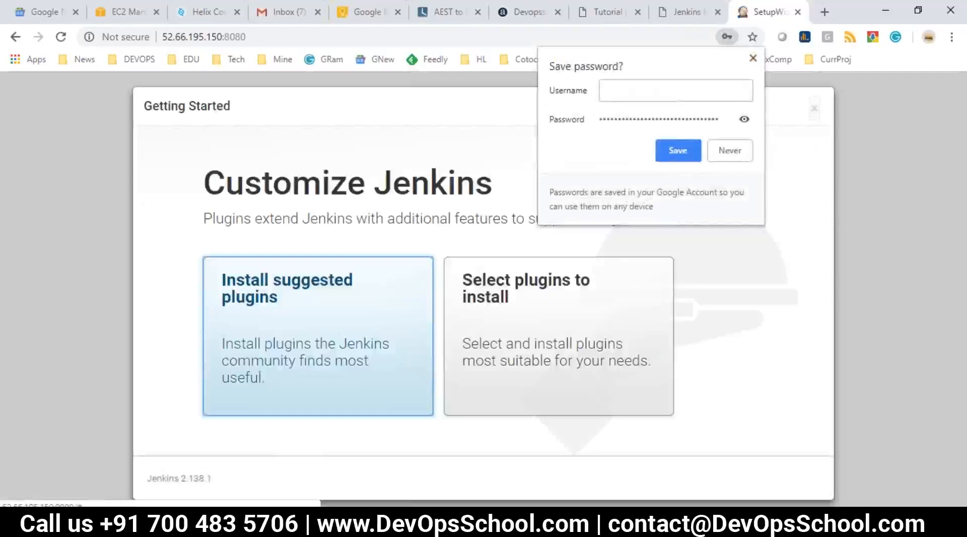
click(386, 330)
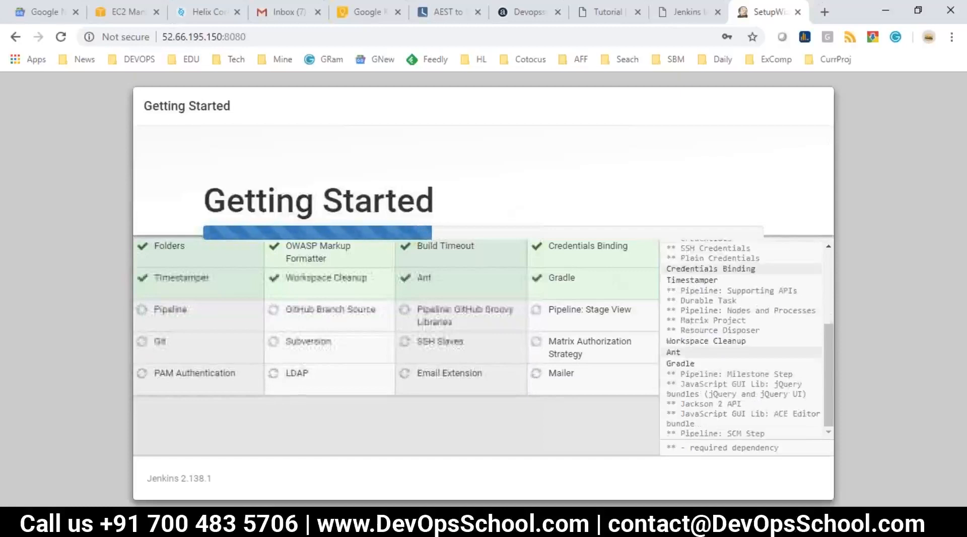
Add the line "Jenkins Pipeline Using Pipeline Plugins" below Node in the Notepad outline and highlight the list of topics.
mouse_move(539, 526)
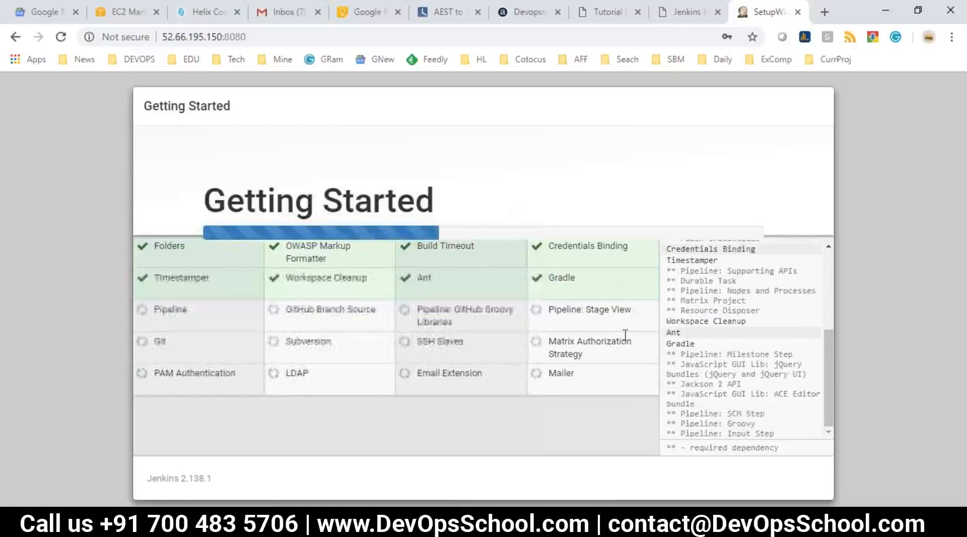
click(504, 527)
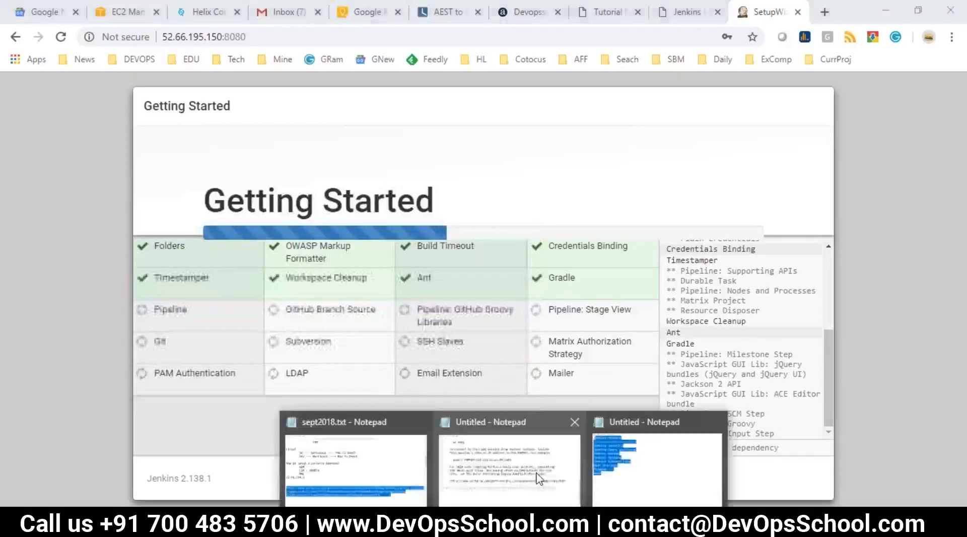
click(539, 479)
key(Return)
text(Jenkin)
key(BackSpace)
text(kins P)
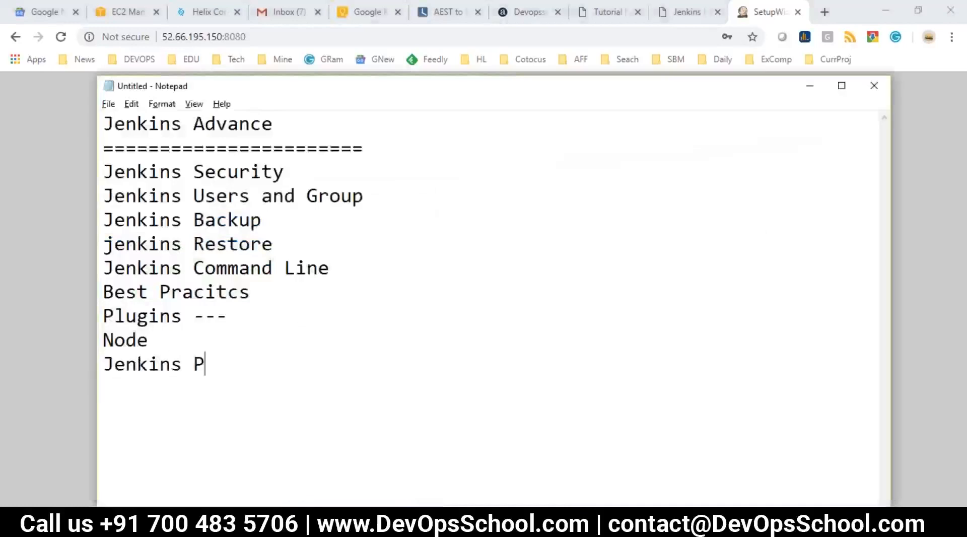
text(ipeline Using)
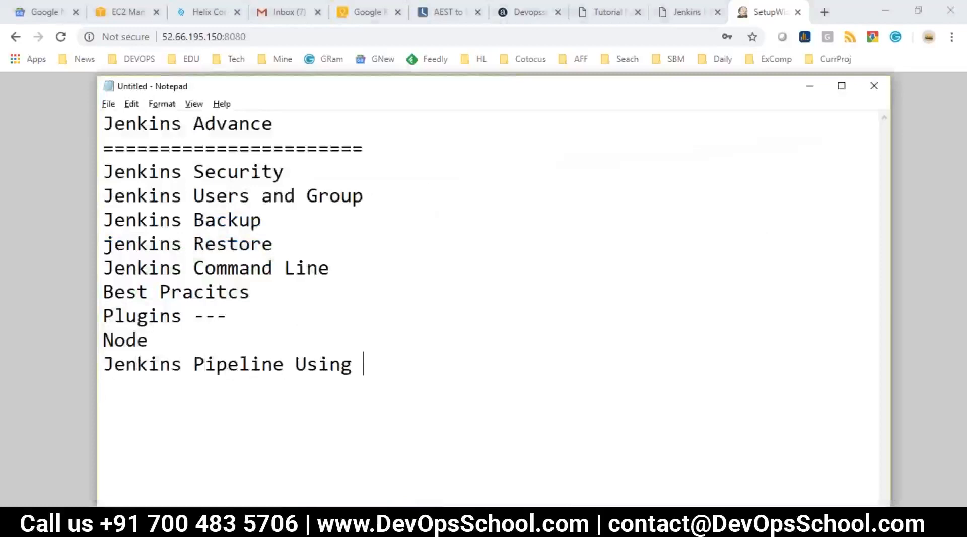
text( Pipe)
text(ine)
key(BackSpace)
key(BackSpace)
key(BackSpace)
key(BackSpace)
text(eline)
key(BackSpace)
text(Plugins)
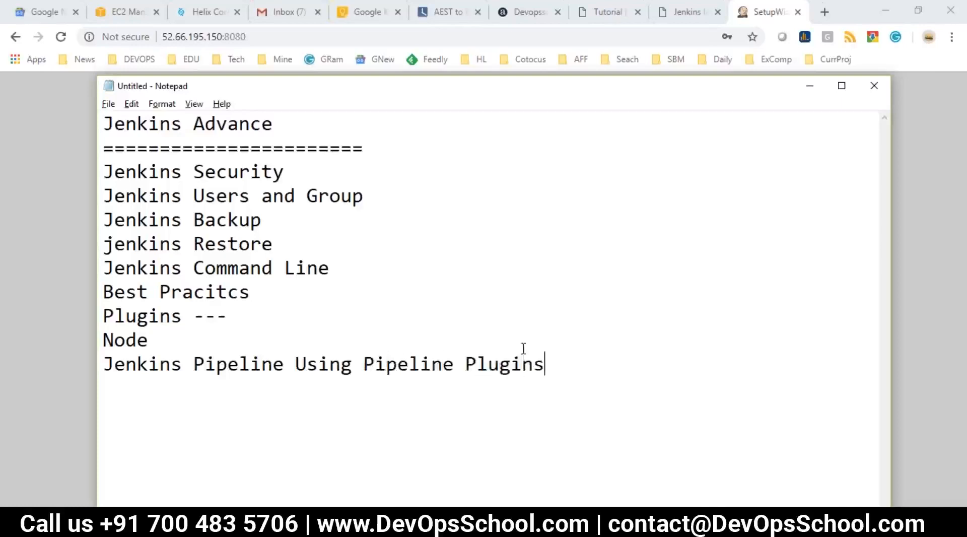
drag(545, 364, 105, 148)
Return to the Jenkins setup wizard and enter the first admin user's username.
key(alt+Tab)
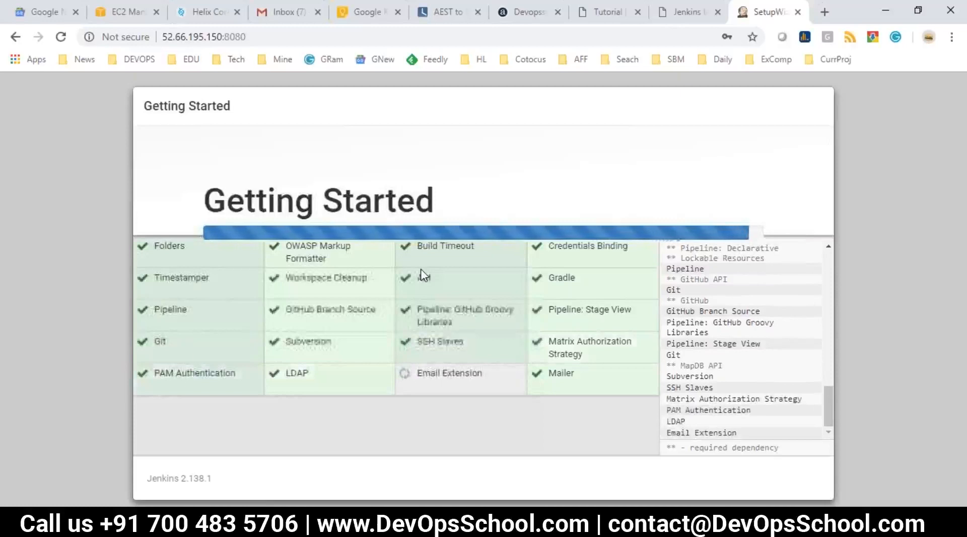
text(raj)
key(BackSpace)
text(eshki)
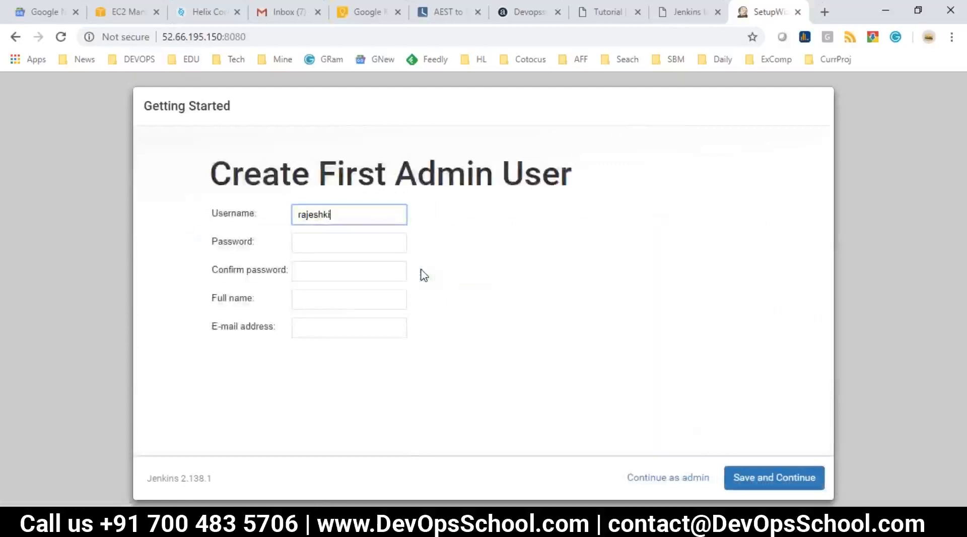
key(BackSpace)
text(umar)
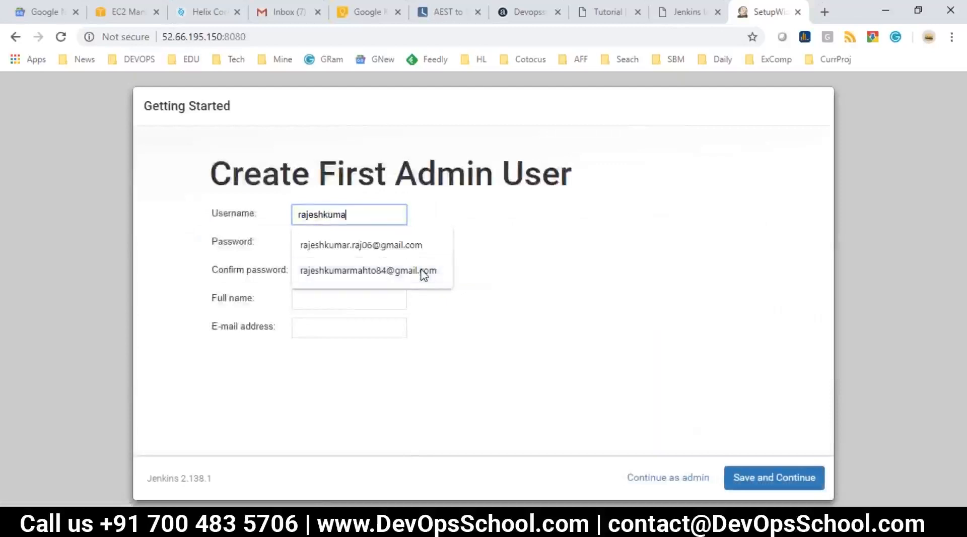
key(Tab)
Enter the admin user's password and its confirmation.
text(••••••)
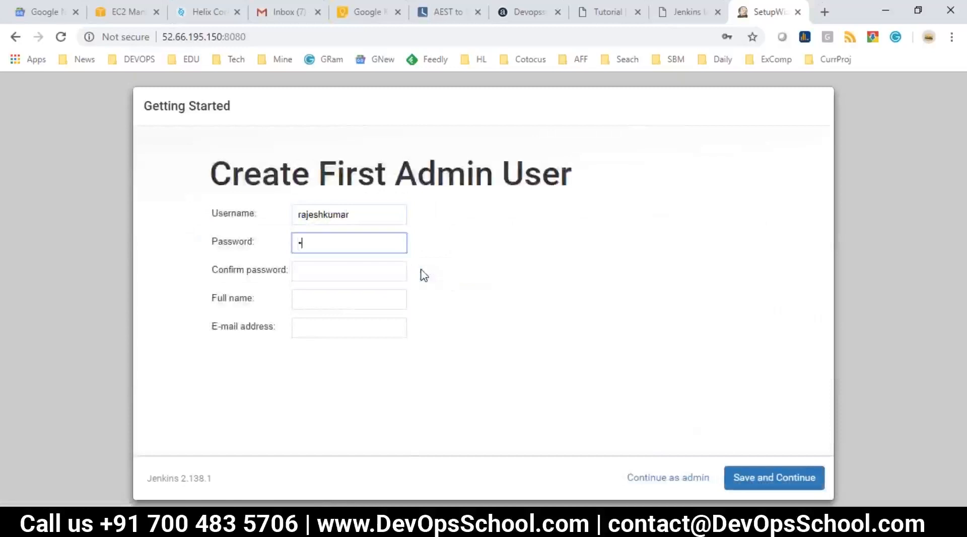
text(•••)
key(Tab)
text(•••••••••)
key(Tab)
Fill in the admin user's full name and choose the suggested e-mail address.
text(Rajesh Kumar)
key(Tab)
text(dev)
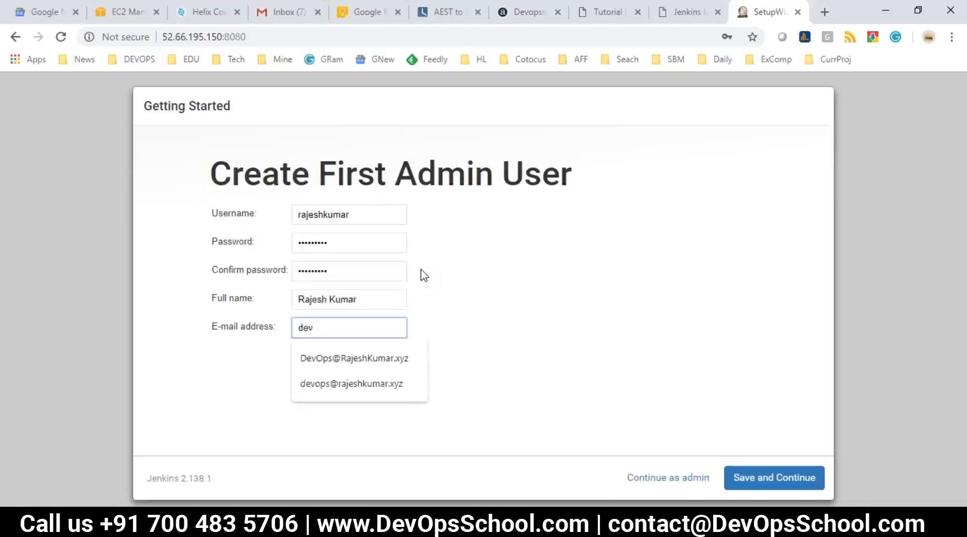
key(Down)
key(Tab)
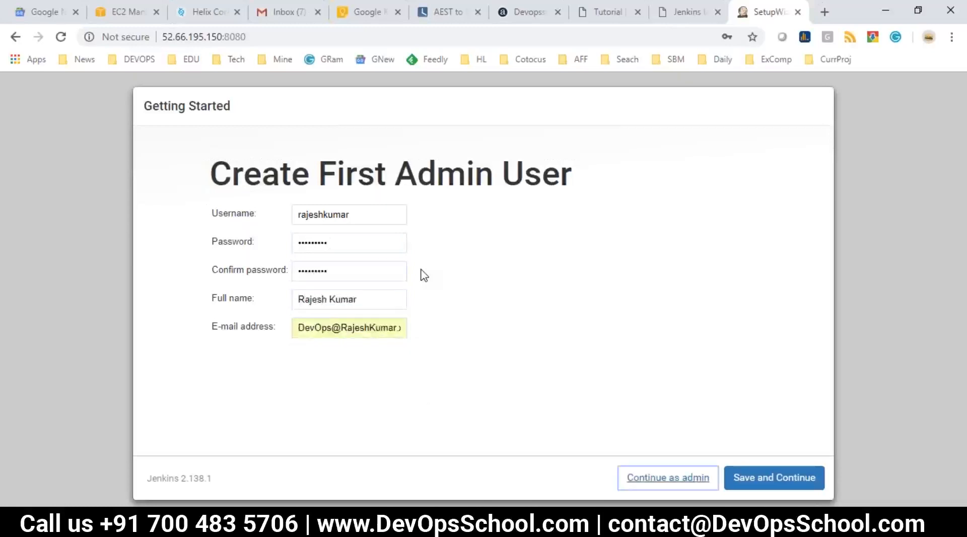
Re-enter the admin user's password and its confirmation, and save the first admin user.
drag(328, 242, 239, 256)
text(•••••••••)
key(Tab)
text(•)
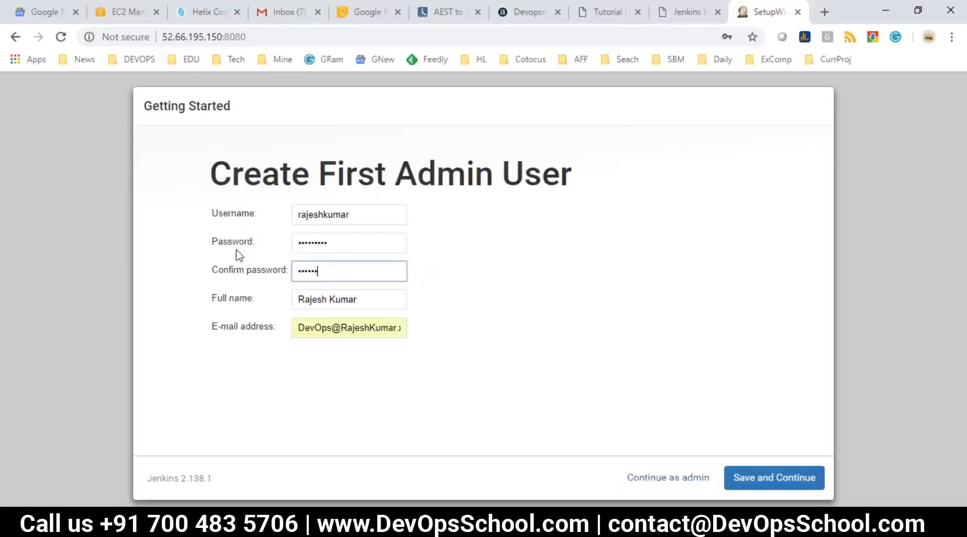
click(755, 466)
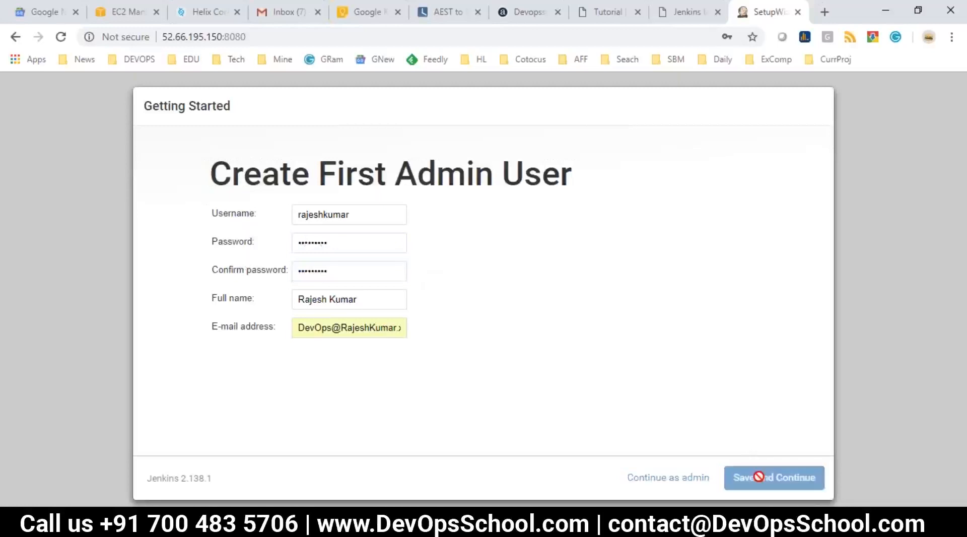
Let the browser save the login, and finish the setup wizard to start using Jenkins.
click(680, 147)
click(764, 479)
click(251, 254)
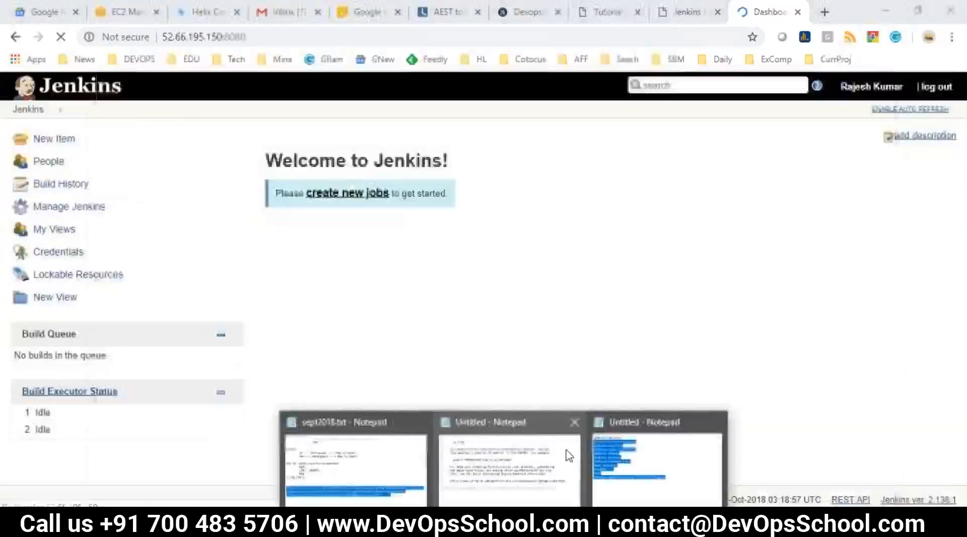
Add the indented sub-item "Authetication" under Jenkins Security in the Notepad outline.
click(559, 453)
click(286, 170)
drag(286, 170, 103, 171)
key(alt+Tab)
key(alt+Tab)
key(Return)
text(Authe)
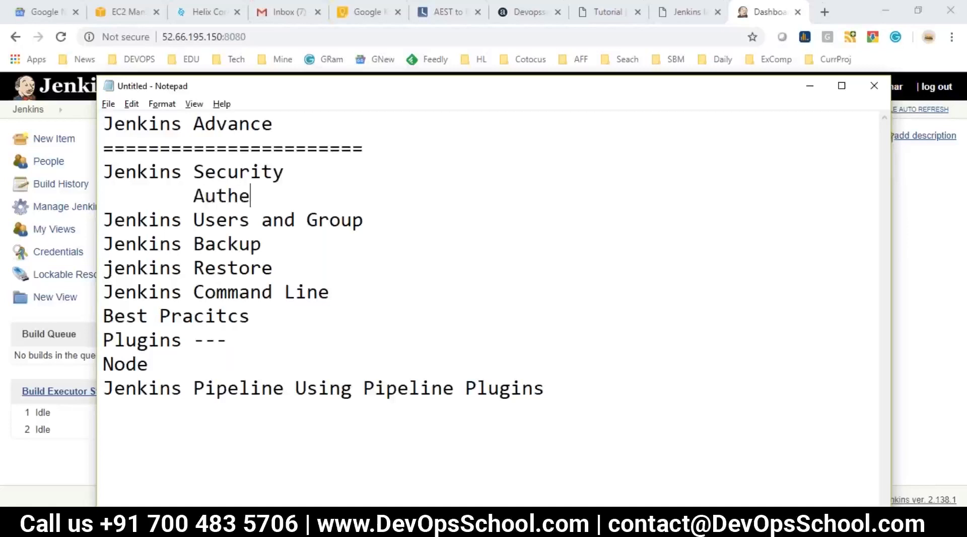
text(tifica)
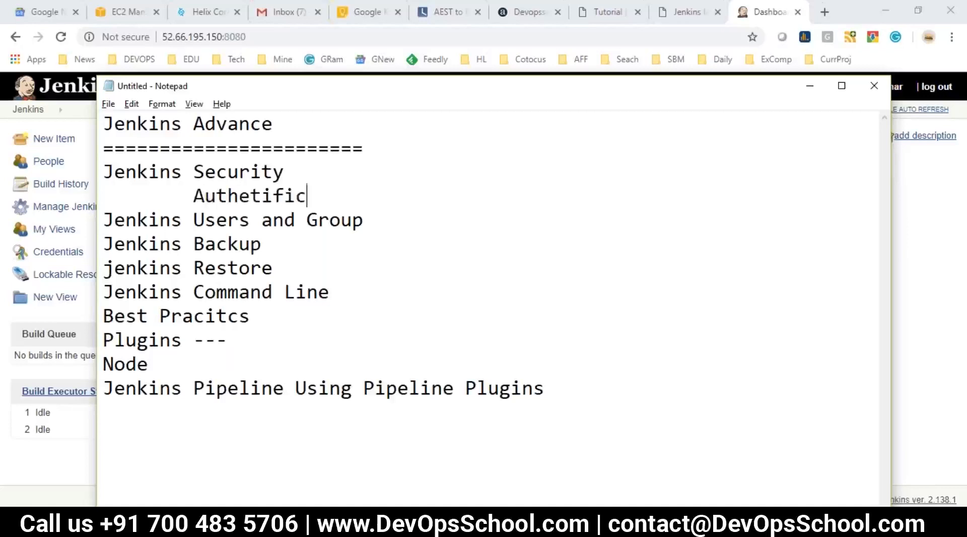
key(BackSpace)
key(BackSpace)
key(BackSpace)
key(BackSpace)
text(cation)
Add a second indented sub-item, "Authorization", under Jenkins Security.
key(Return)
key(Tab)
text(Au)
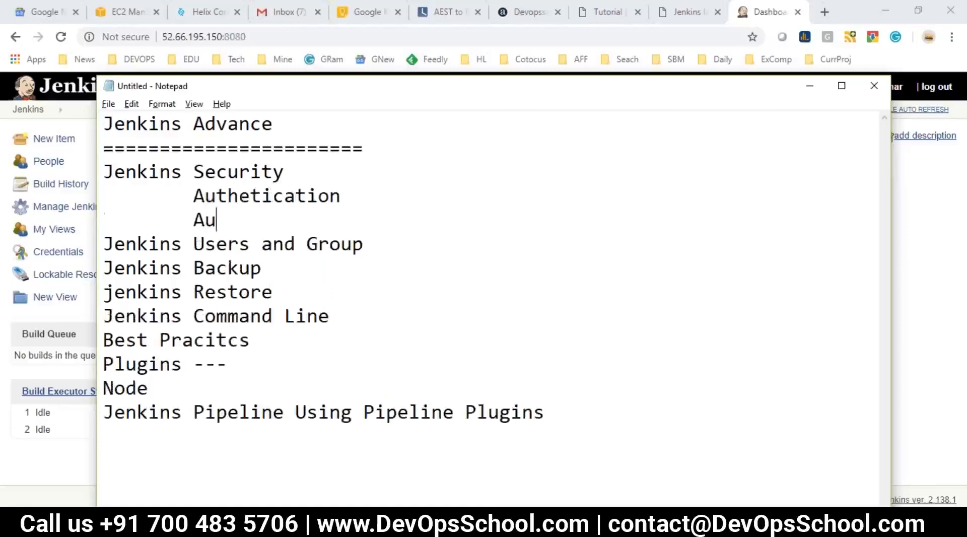
text(thoriza)
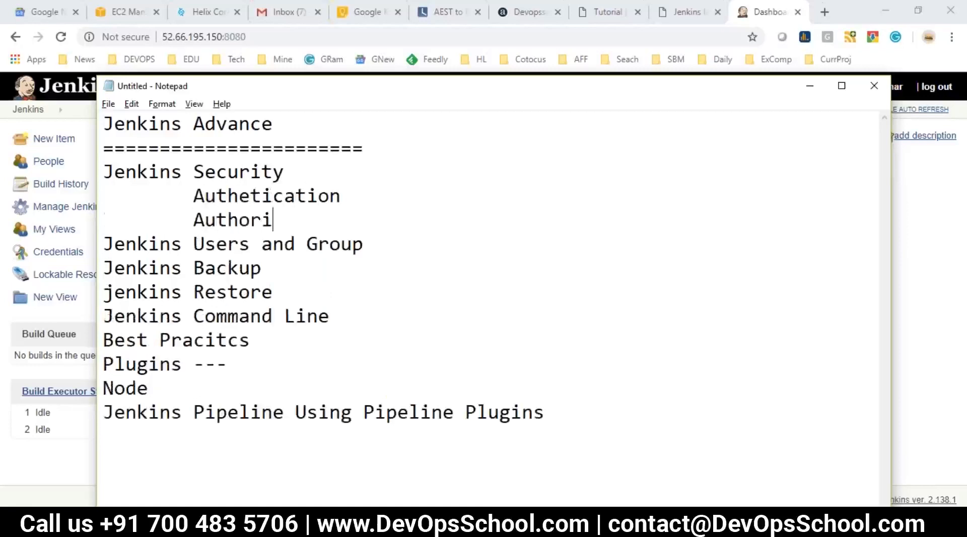
key(BackSpace)
text(zatin)
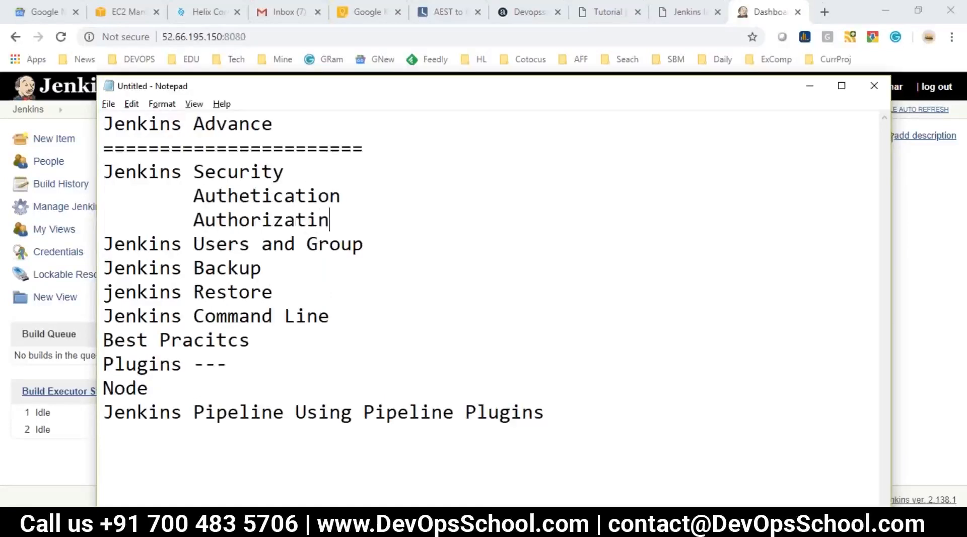
key(BackSpace)
text(on)
Append "-> How to access jenkins? Login?" to the Authetication line.
click(373, 197)
text(-> hwo)
key(BackSpace)
key(BackSpace)
key(BackSpace)
key(BackSpace)
key(BackSpace)
text(How to acc)
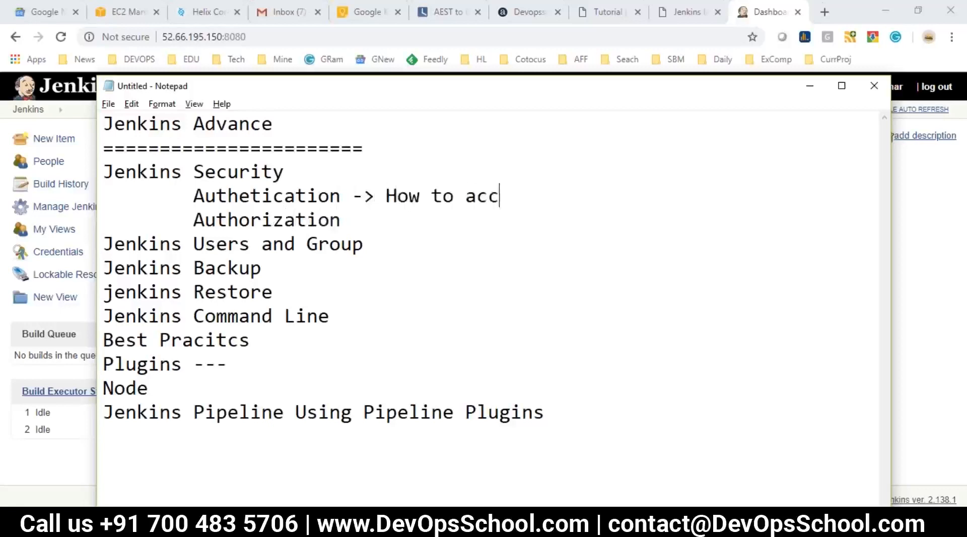
text(ess jenkins)
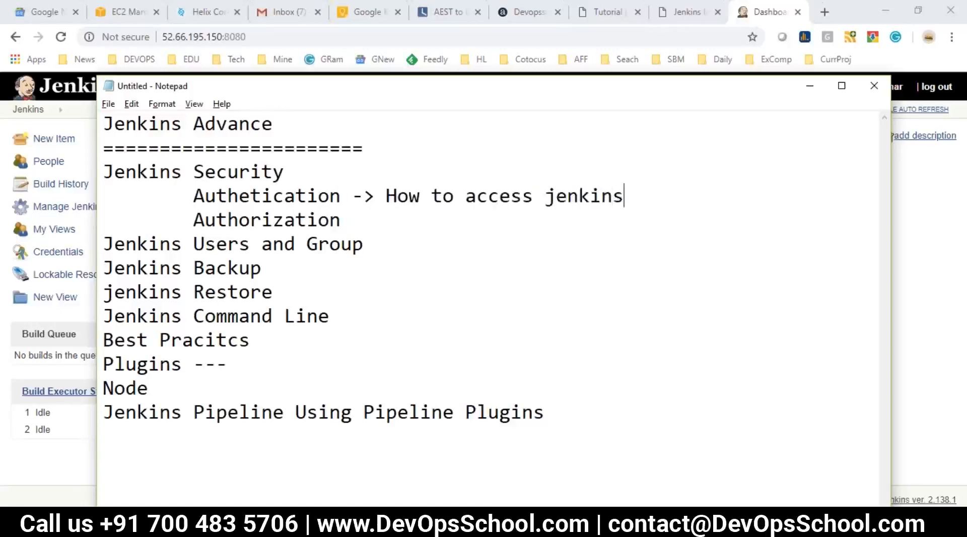
text(? Login/)
key(BackSpace)
text(?)
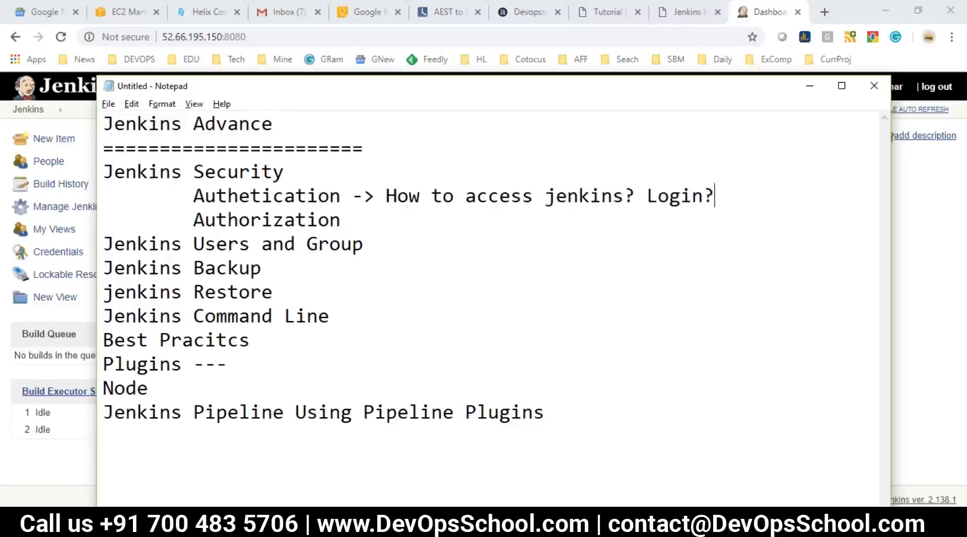
Append "-> How has what access?" to the Authorization line.
click(341, 217)
text(-> How has w)
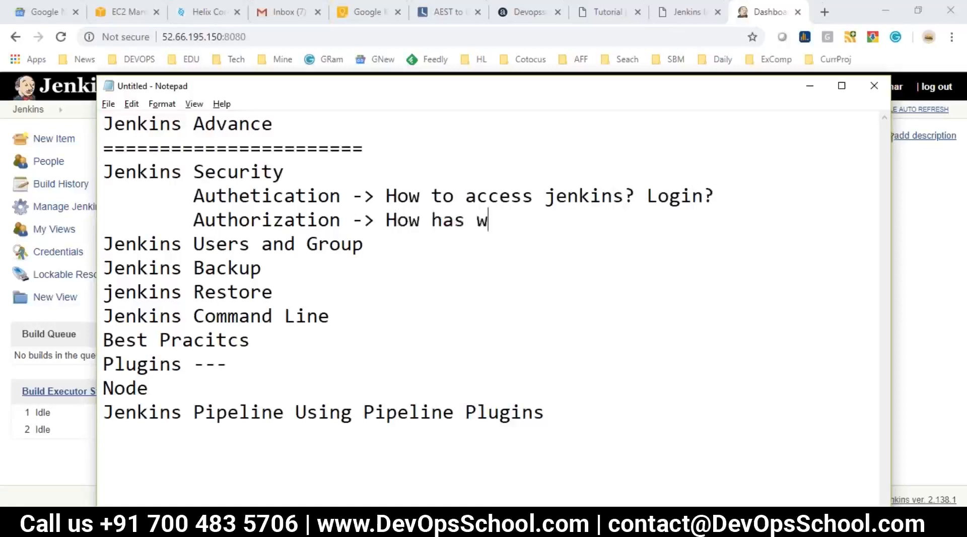
text(hat accesss)
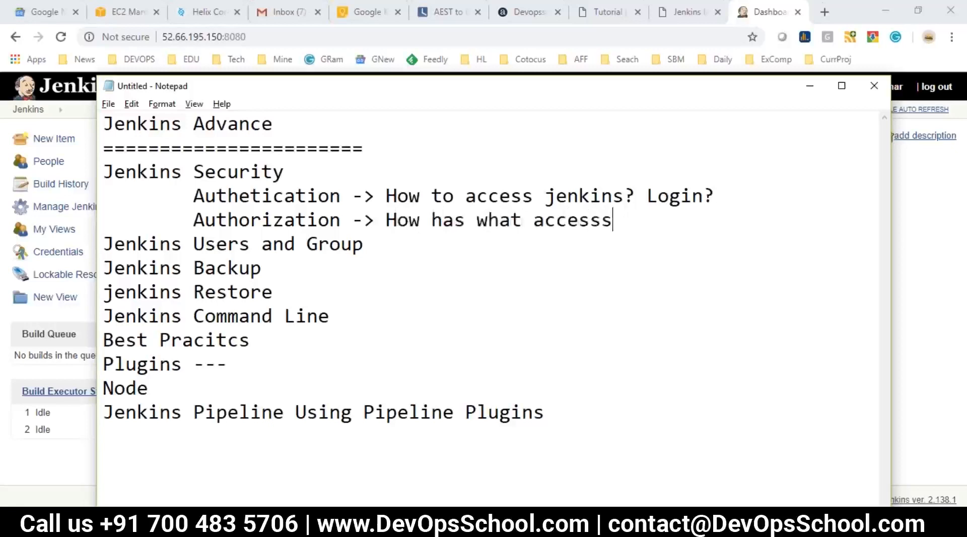
key(BackSpace)
text(?)
Review the Jenkins Security and Jenkins Users and Group entries in the outline, and return to the Jenkins dashboard.
drag(205, 172, 351, 244)
click(392, 248)
drag(637, 224, 106, 173)
click(241, 244)
double_click(144, 244)
click(217, 245)
click(262, 244)
key(alt+Tab)
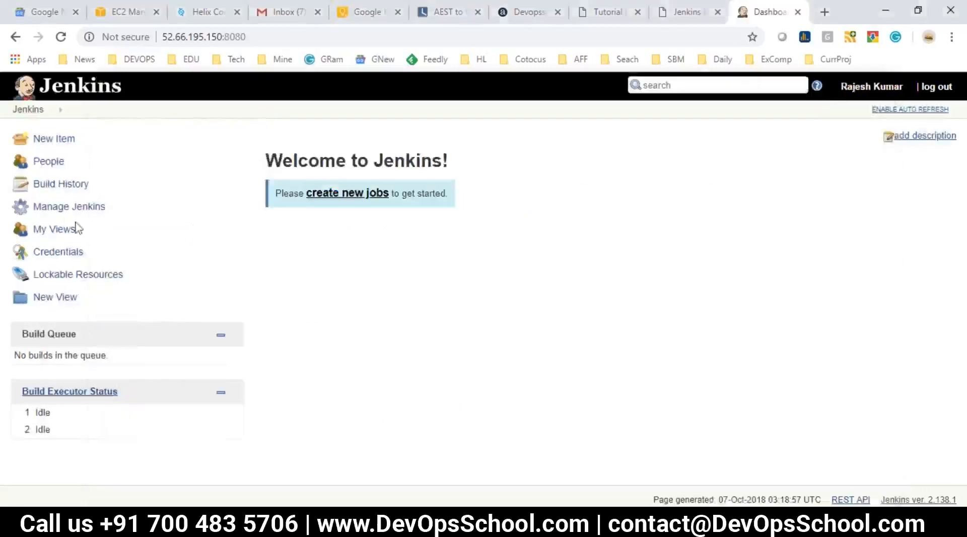
Open the Configure Credentials page under Manage Jenkins and view the available restriction options.
click(59, 208)
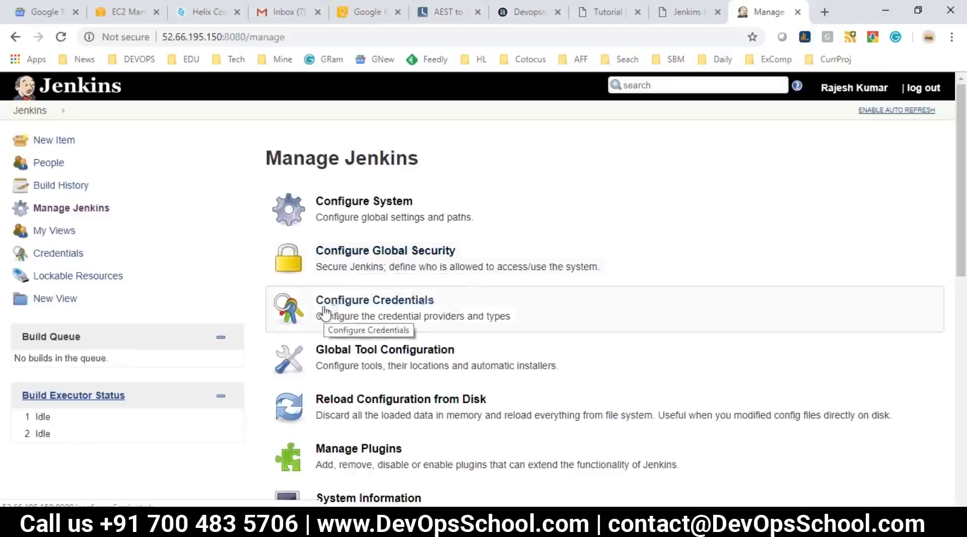
click(406, 302)
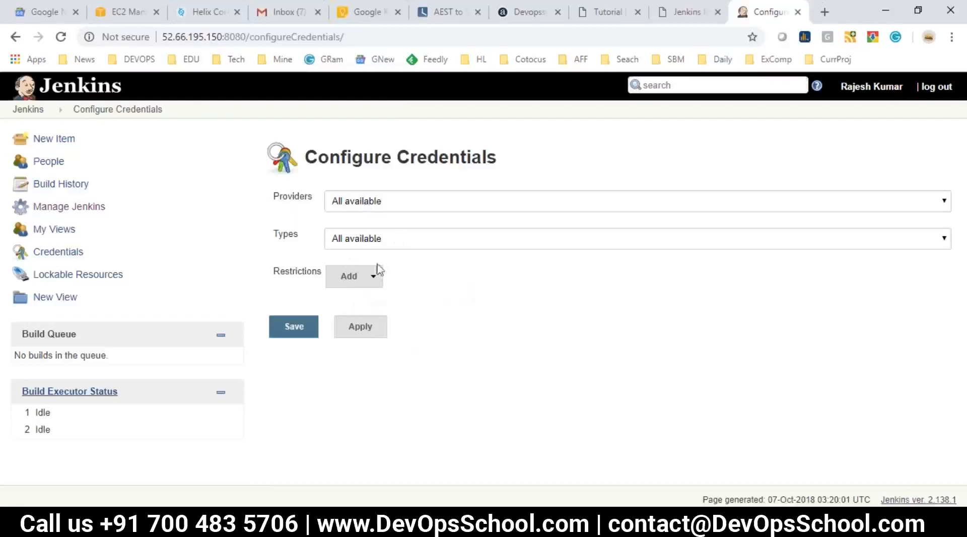
click(339, 280)
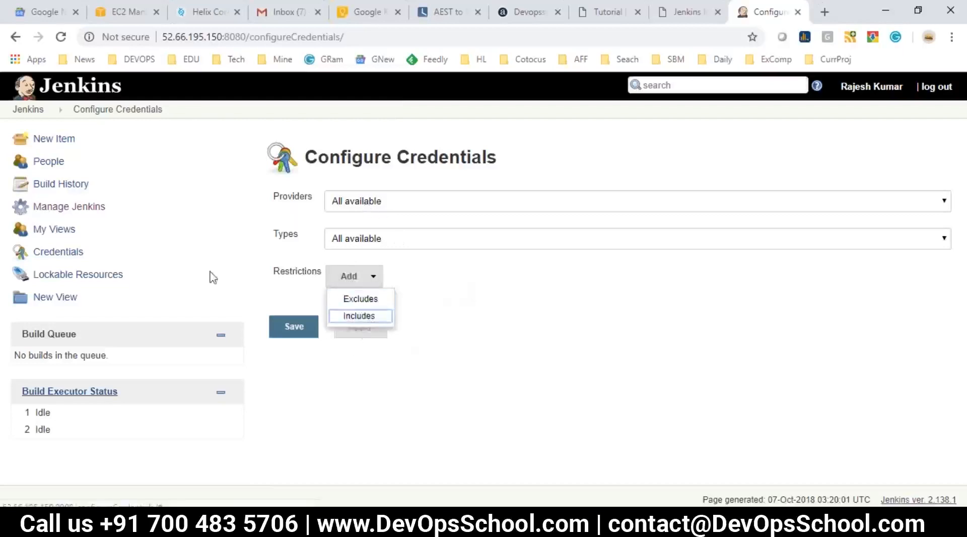
click(255, 261)
Look through the item types offered for a new Jenkins item, and return to the previous page.
click(39, 141)
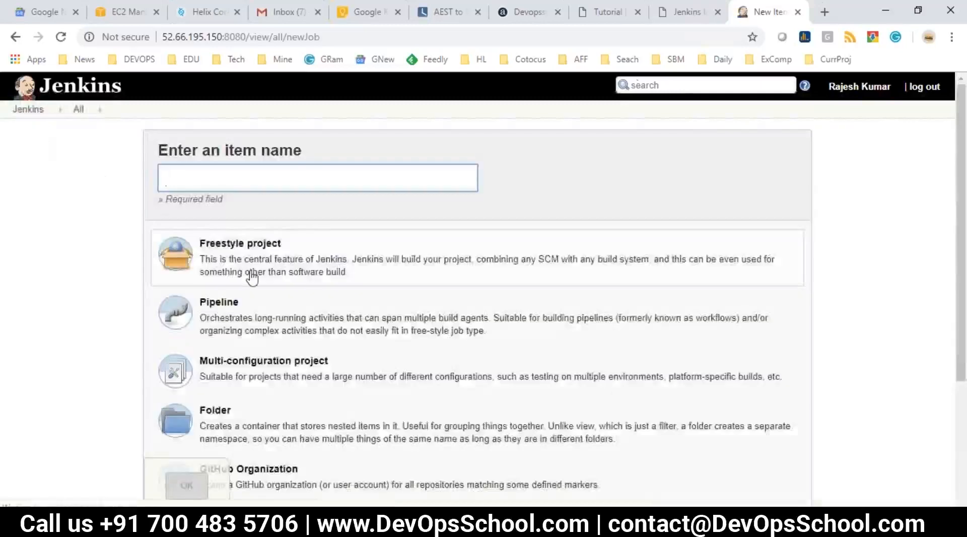
scroll(252, 276, down, 3)
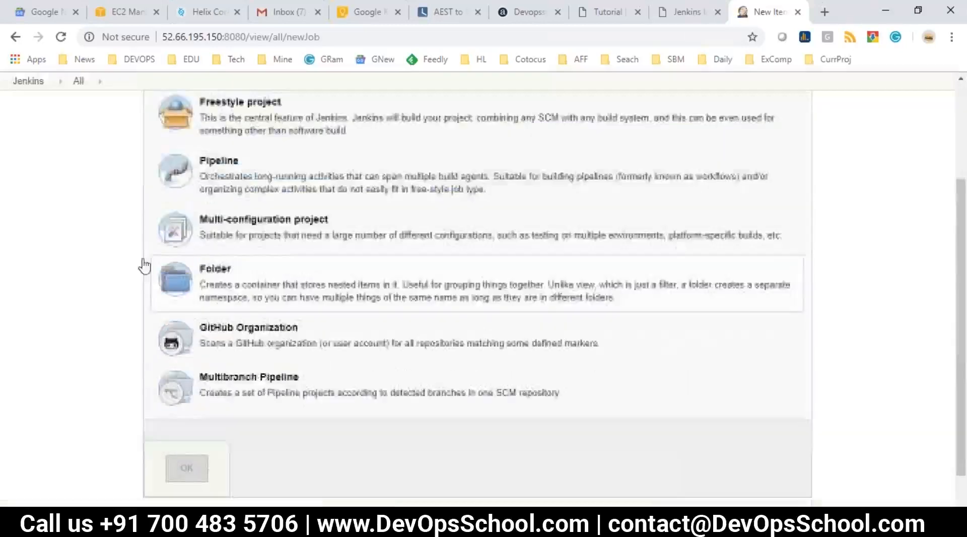
click(13, 37)
Open the Jenkins system credentials store and view the form for adding a domain.
click(56, 257)
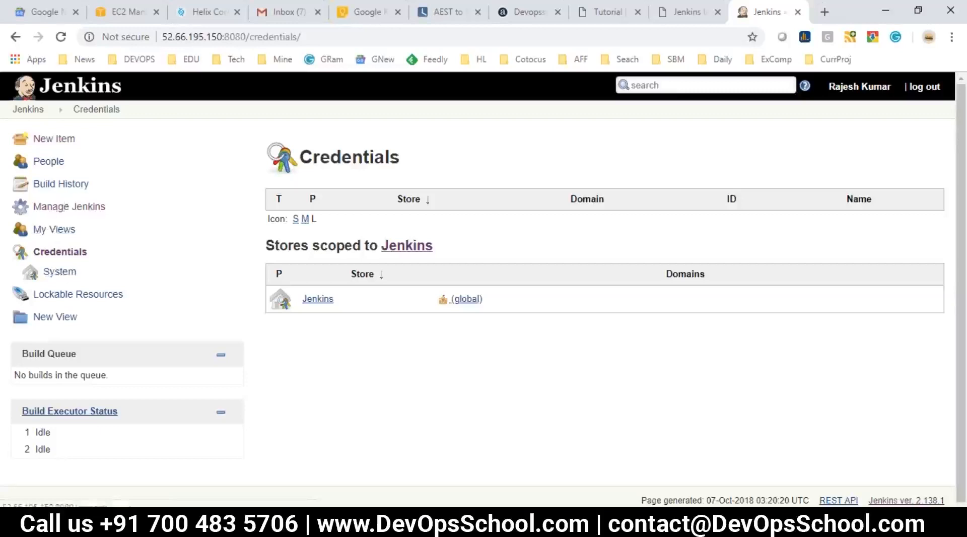
click(315, 301)
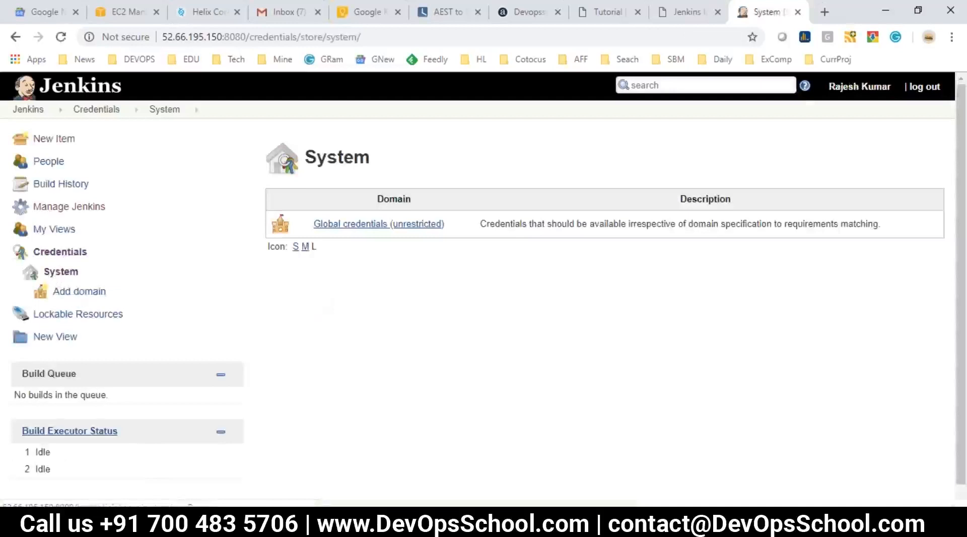
click(75, 292)
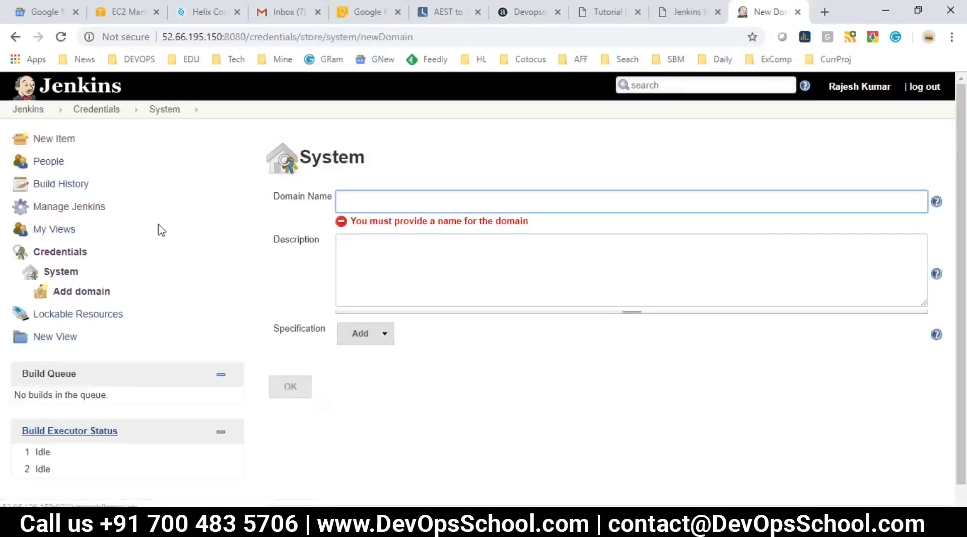
Create a freestyle project named "ddd".
click(45, 144)
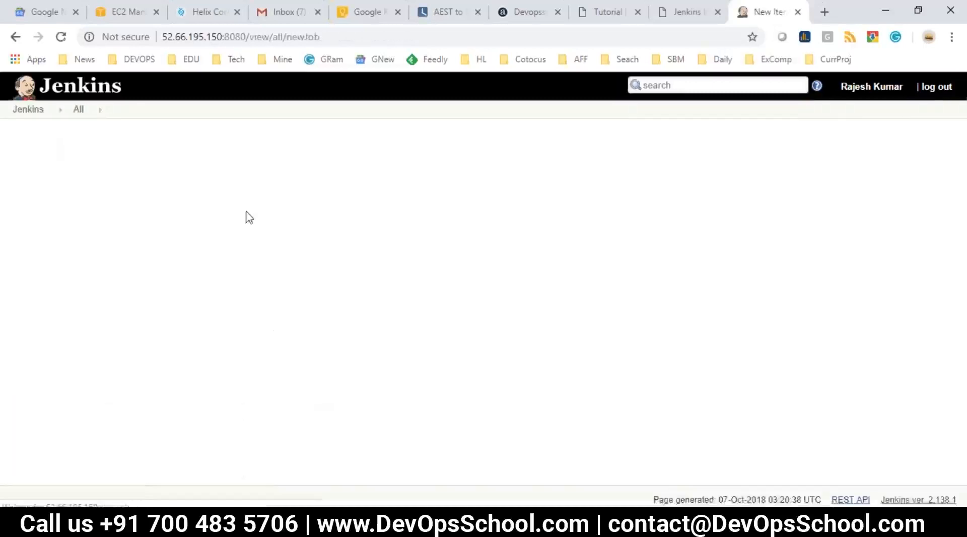
text(ddd)
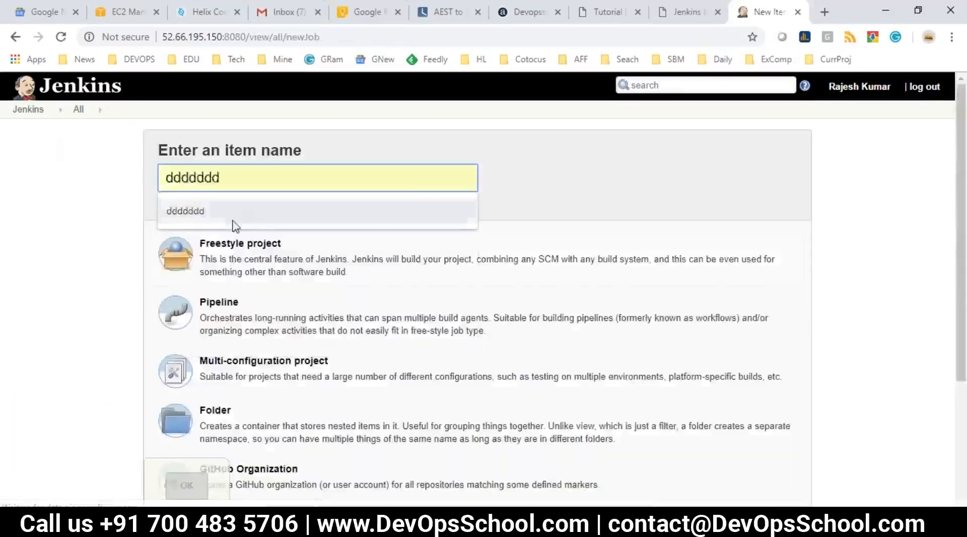
click(223, 260)
click(187, 485)
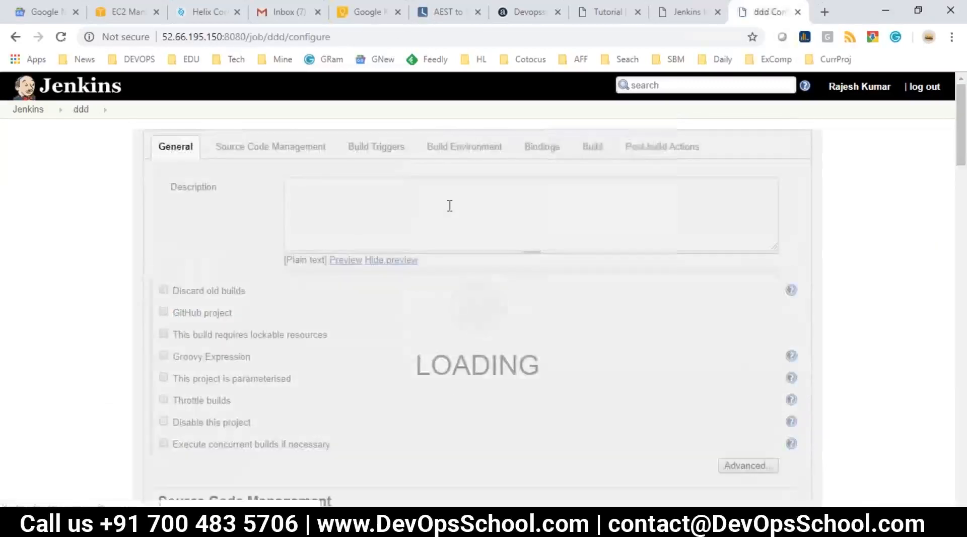
Select Git as the ddd job's source code management to view its credentials setting, and leave for Manage Jenkins without saving.
scroll(367, 372, down, 1)
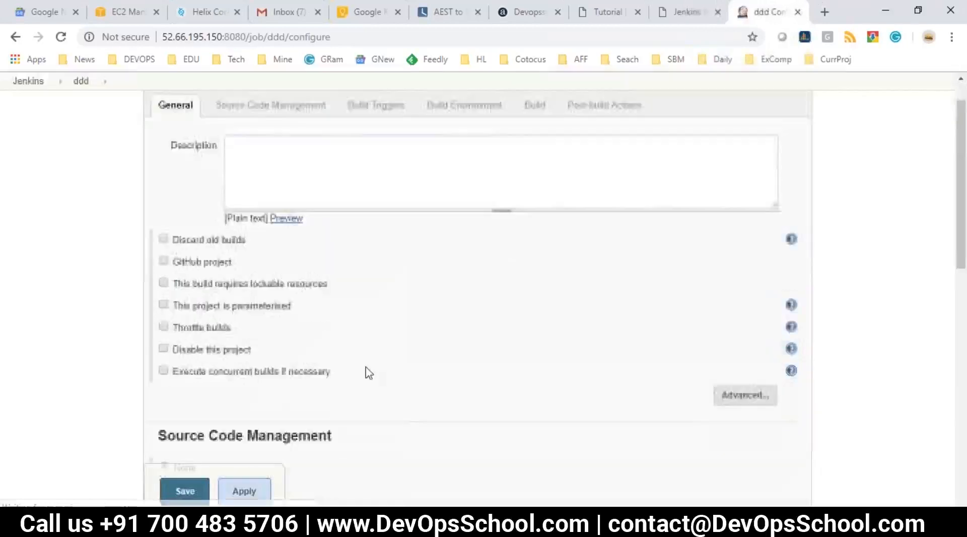
scroll(367, 373, down, 7)
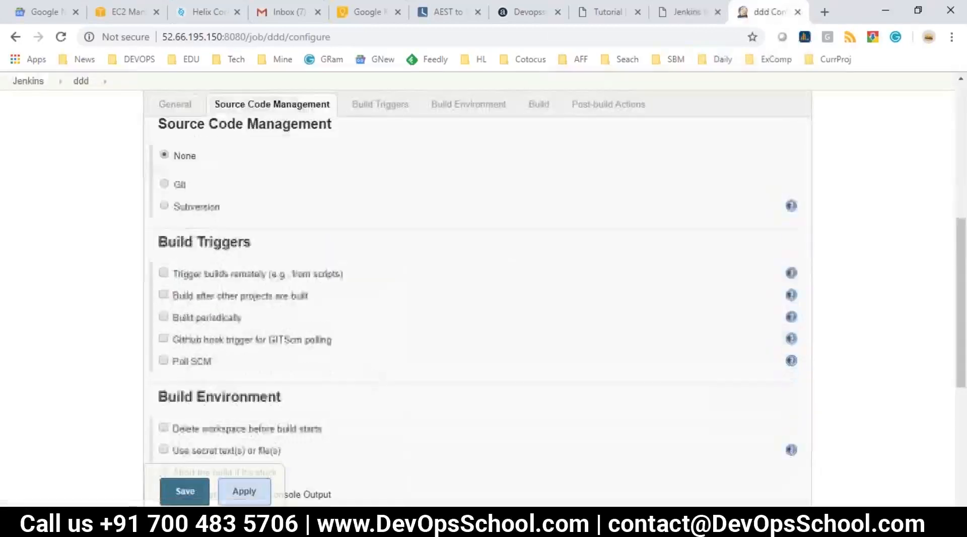
click(165, 185)
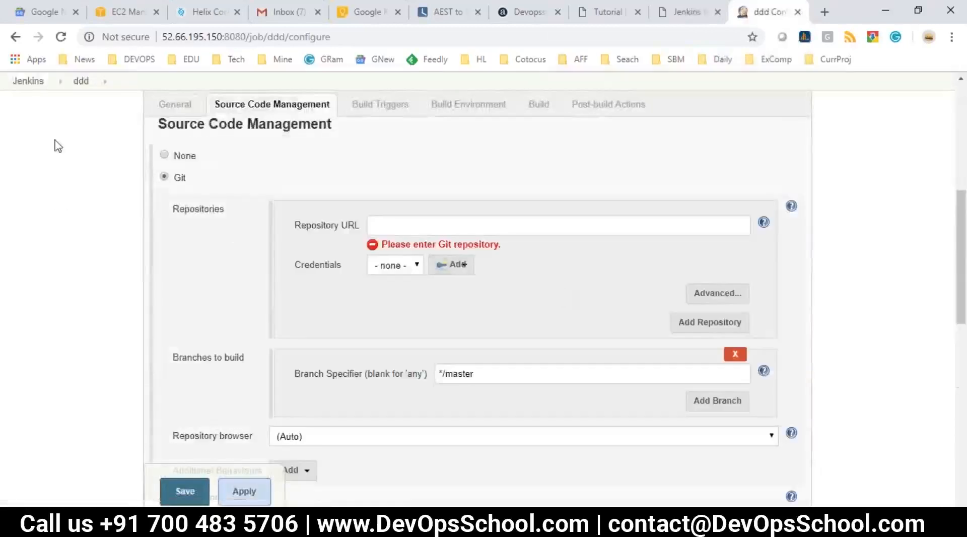
click(20, 82)
click(556, 112)
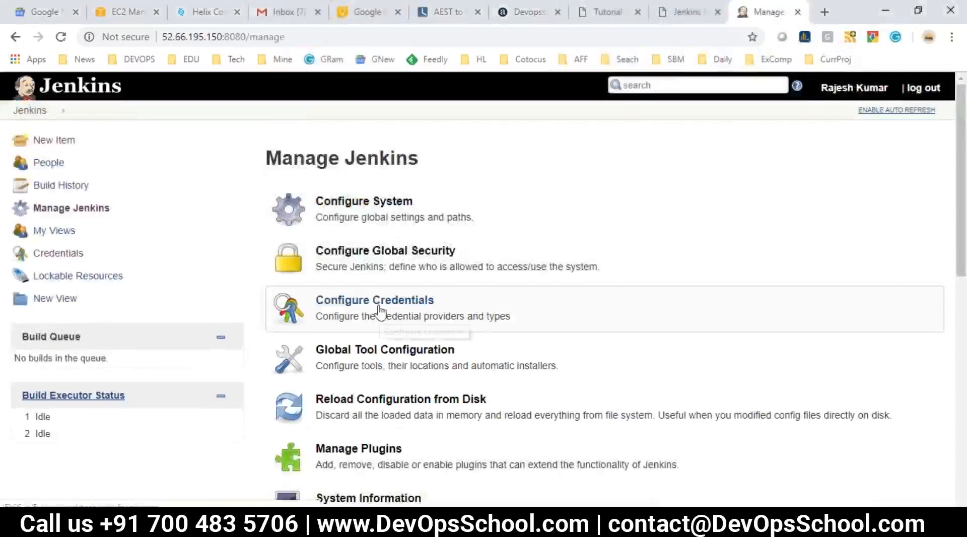
Inspect the Providers, Types and Restrictions options on the Configure Credentials page.
click(373, 302)
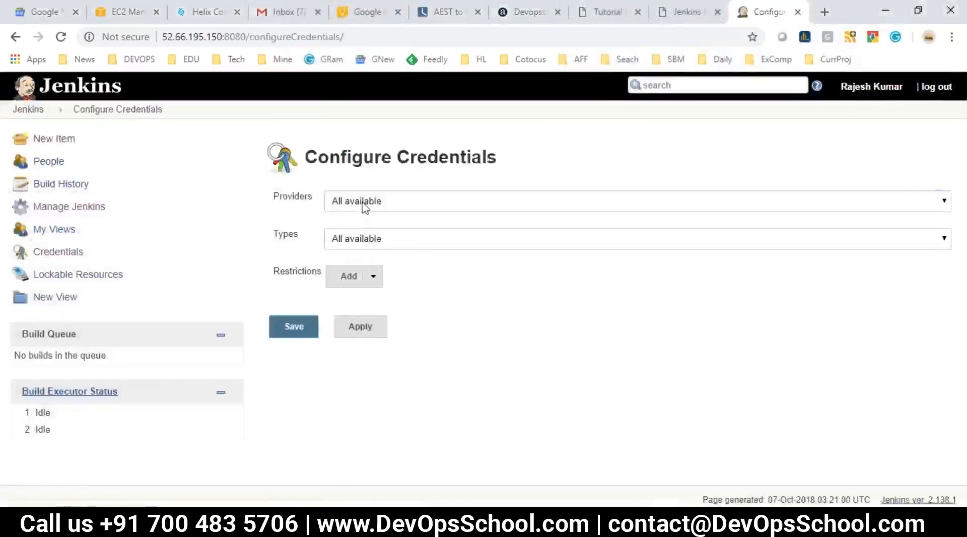
click(364, 204)
click(363, 205)
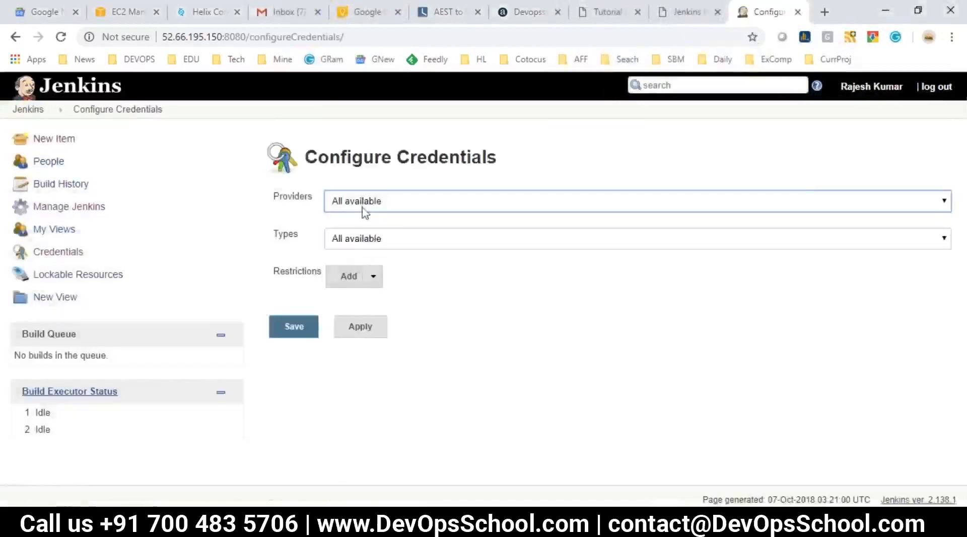
double_click(356, 240)
click(369, 277)
click(446, 309)
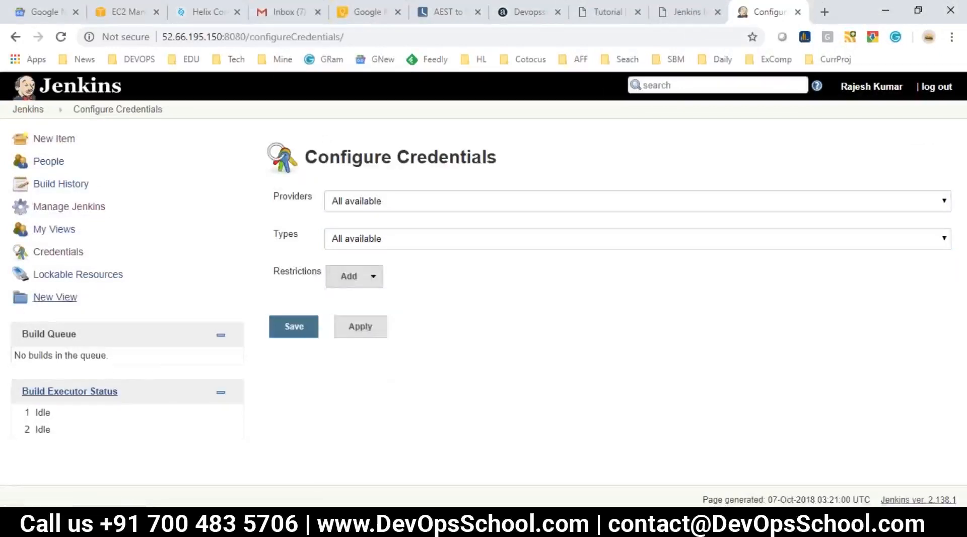
Return to Manage Jenkins, briefly consult the Jenkins Advance outline in Notepad, and come back to the browser.
click(40, 109)
click(69, 207)
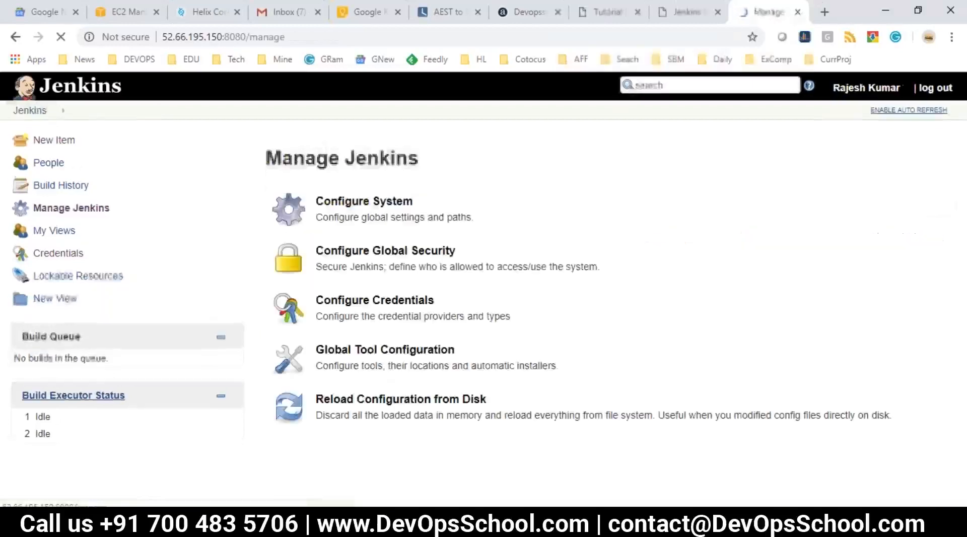
key(alt+Tab)
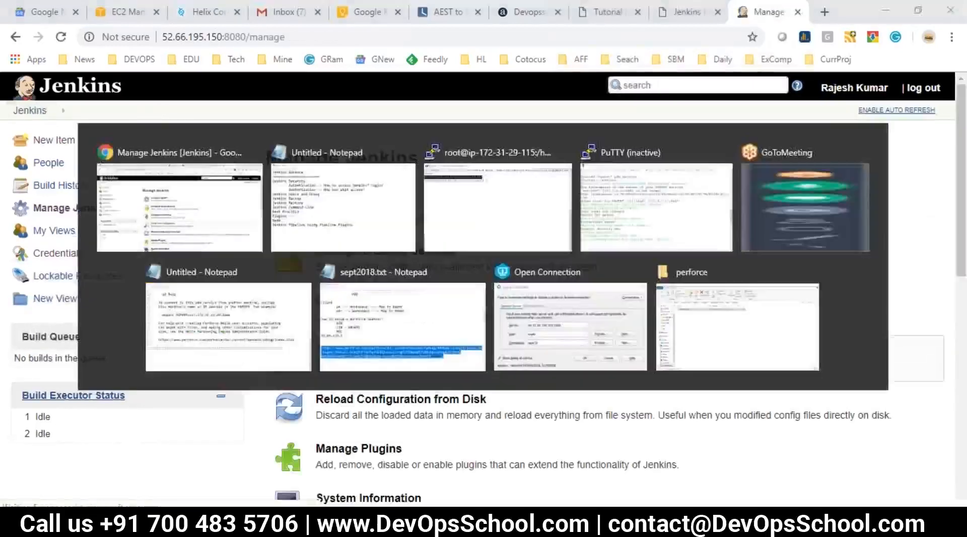
double_click(267, 220)
key(alt+Tab)
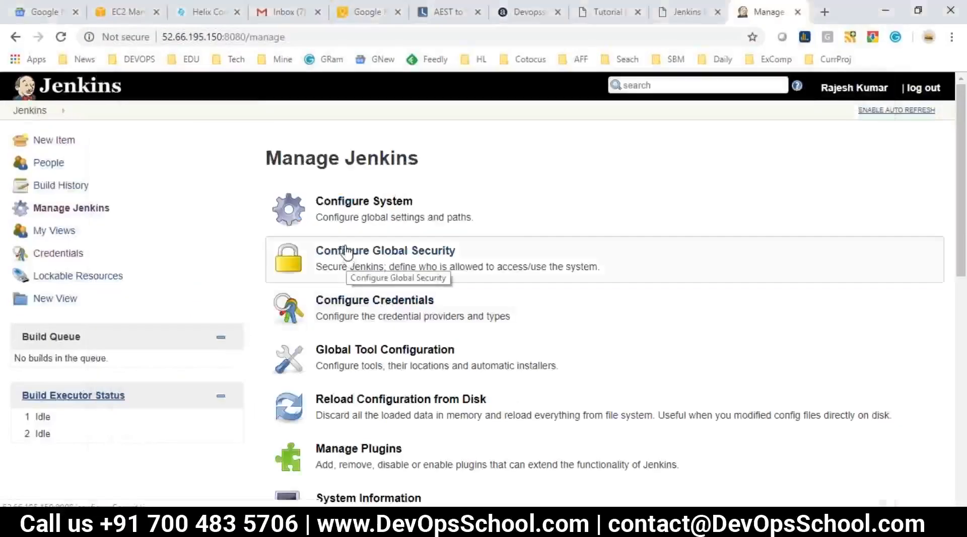
Open Configure Global Security and review the Authetication line of the outline in Notepad.
click(347, 251)
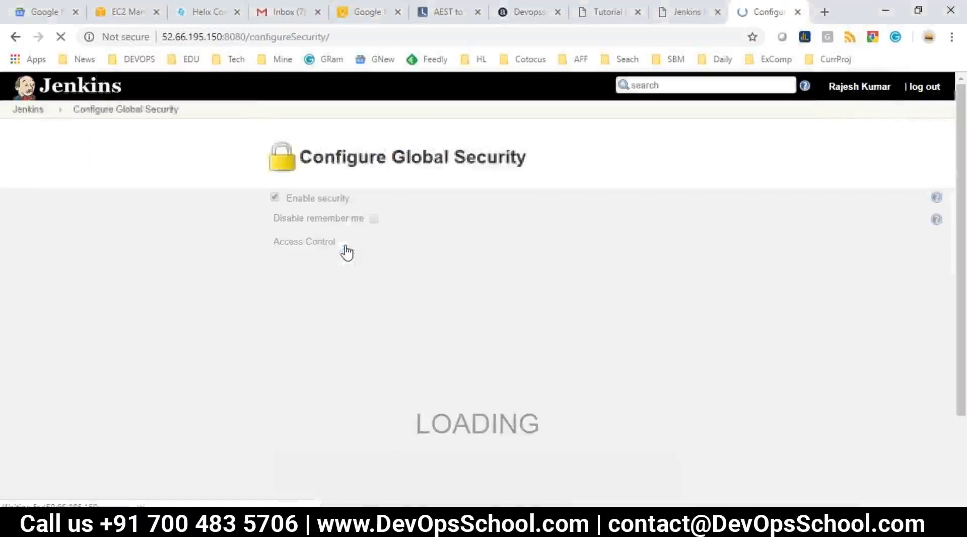
key(alt+Tab)
drag(442, 195, 697, 196)
double_click(619, 207)
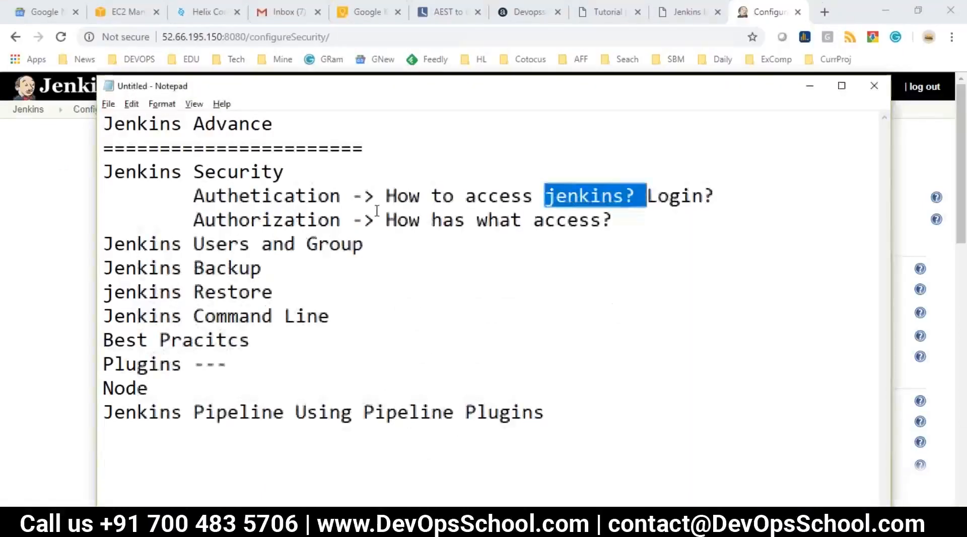
click(341, 187)
double_click(321, 202)
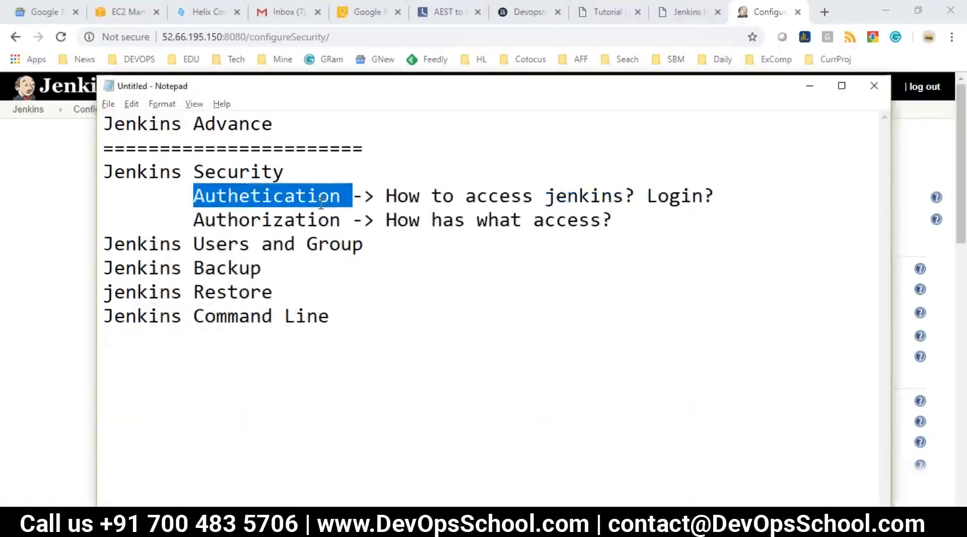
Copy the login method options, from servlet container to Unix user/group database, from Configure Global Security and paste them below the outline's Authetication line.
key(alt+Tab)
scroll(488, 352, down, 1)
drag(401, 199, 506, 290)
key(alt+Tab)
click(721, 194)
key(Return)
key(Tab)
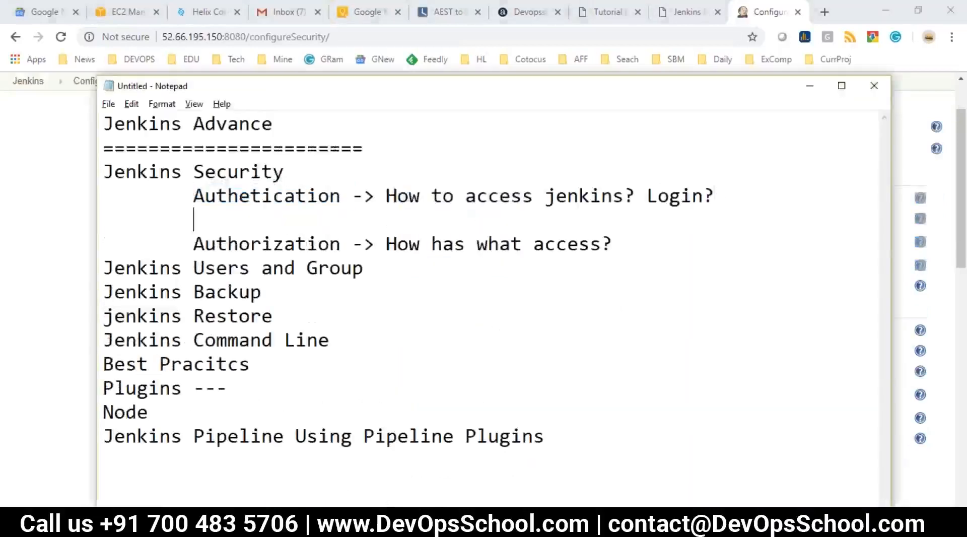
text(Delegate to servlet container	Help for feature: Delegate to servlet container  Jenkins’ own user database	Help for feature: Jenkins’ own user database 		Allow users to sign up	Help for feature: Jenkins’ own user database  LDAP	Help for feature: LDAP  Unix user/group database)
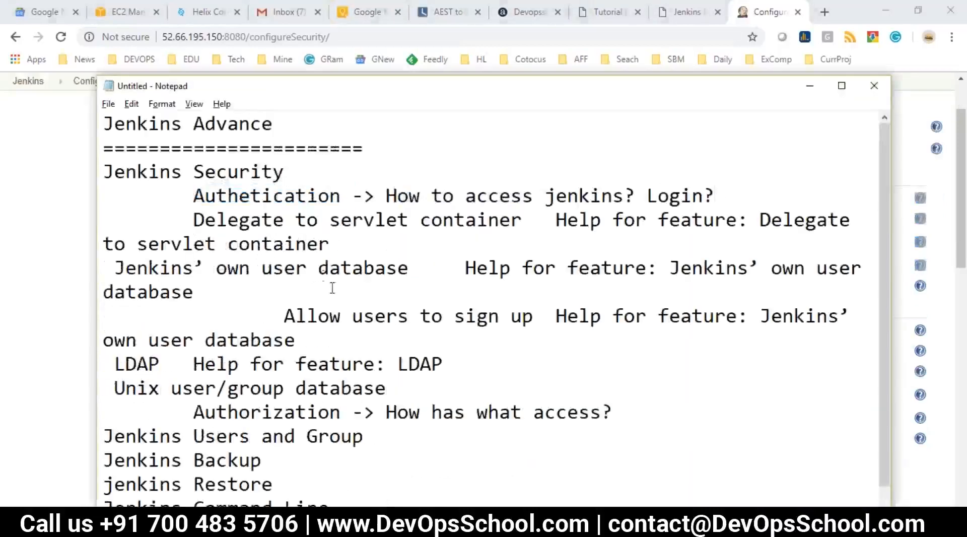
Indent the "Delegate to servlet container" line one more level and delete its "Help for feature" text.
click(195, 220)
key(Tab)
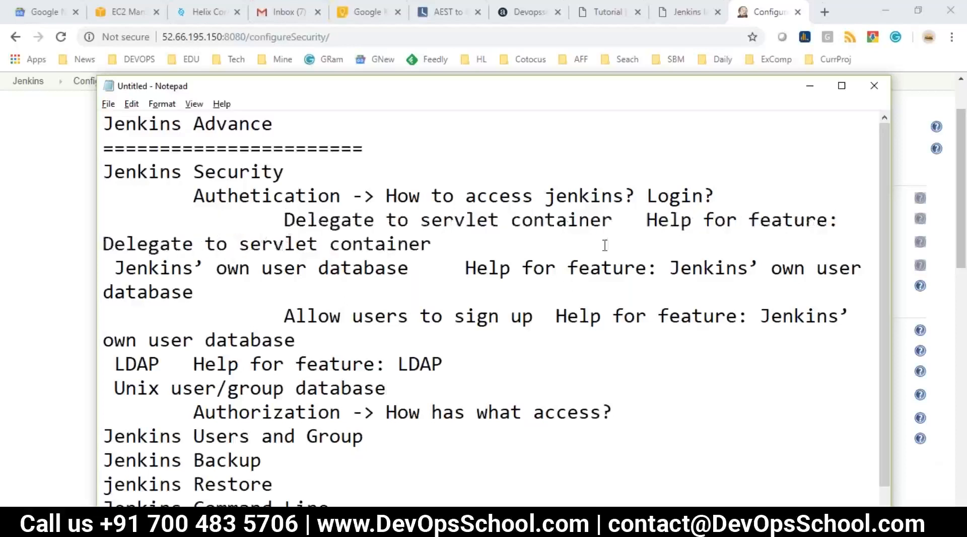
drag(647, 220, 602, 250)
key(Delete)
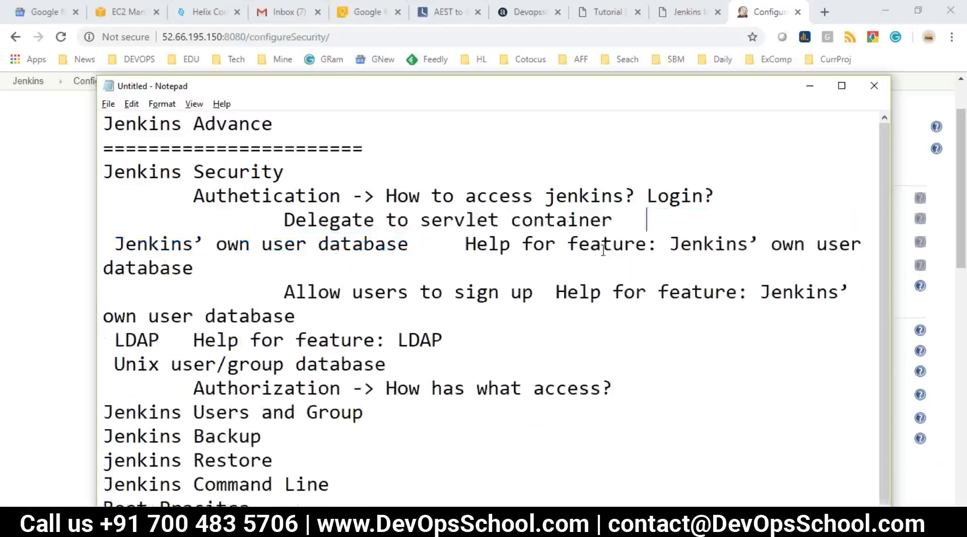
Delete the "Help for feature" text after "Jenkins’ own user database" and "LDAP", along with the "Allow users to sign up" text.
click(466, 245)
drag(467, 247, 483, 268)
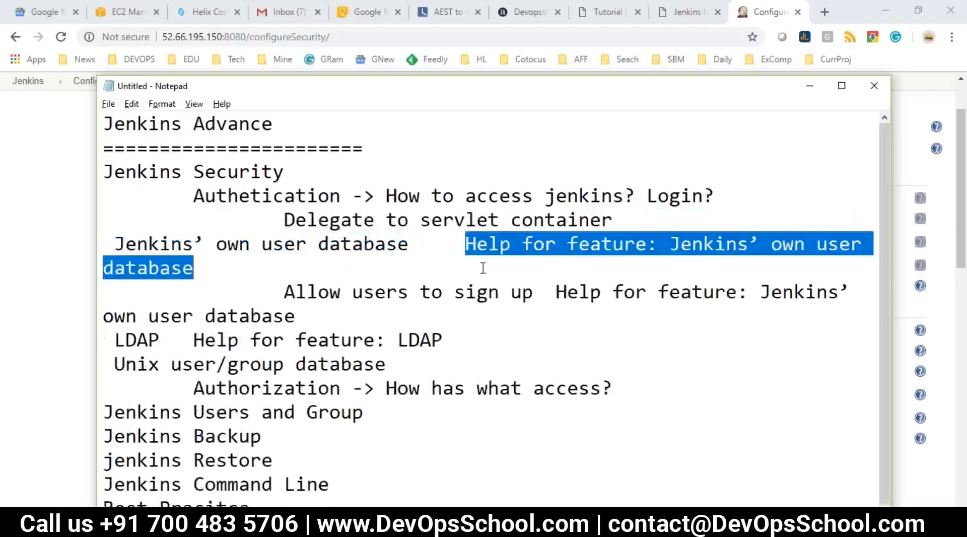
key(Delete)
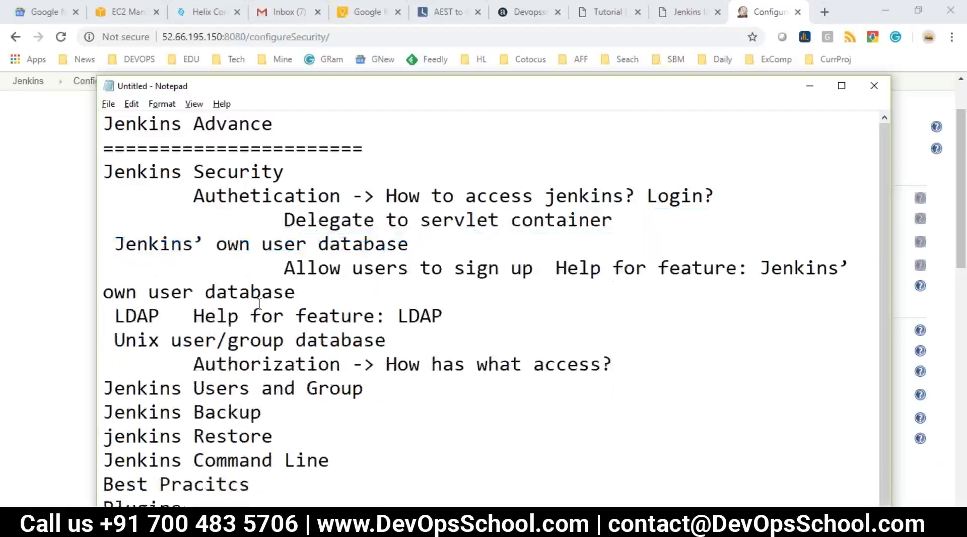
drag(282, 265, 341, 293)
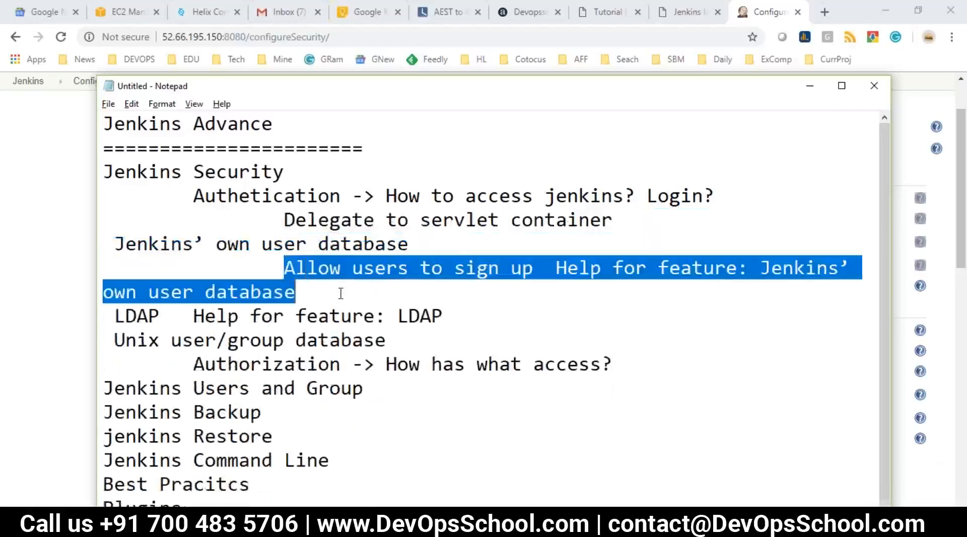
key(Delete)
drag(443, 292, 193, 285)
key(Delete)
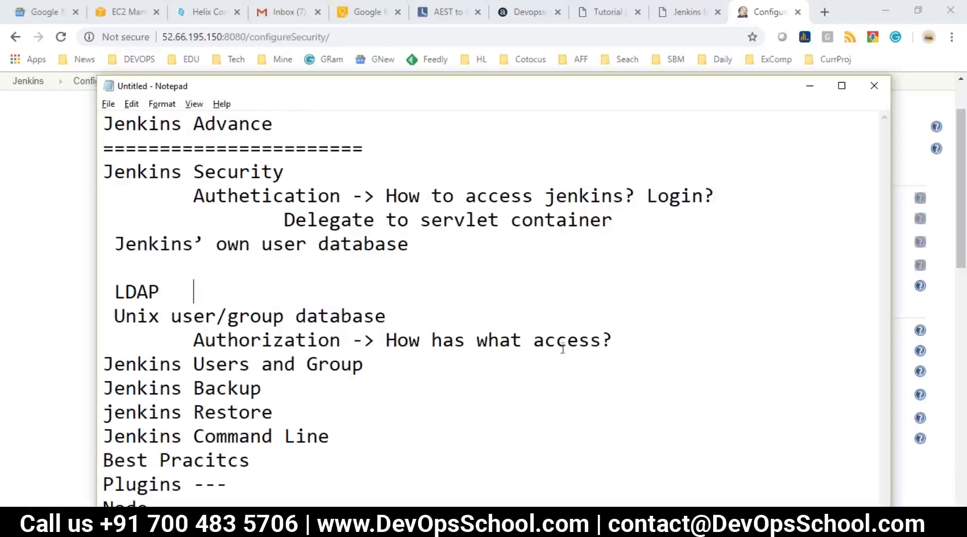
Align "Jenkins’ own user database" and "LDAP" with "Delegate to servlet container", and remove the blank line between them.
click(393, 315)
click(115, 244)
key(Tab)
key(Tab)
click(115, 292)
key(Tab)
key(Tab)
key(BackSpace)
key(BackSpace)
key(BackSpace)
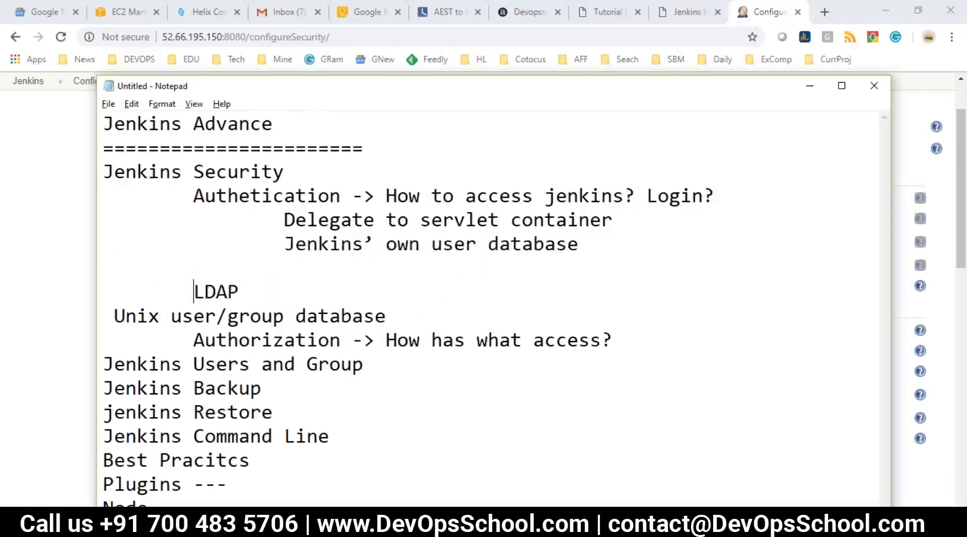
key(BackSpace)
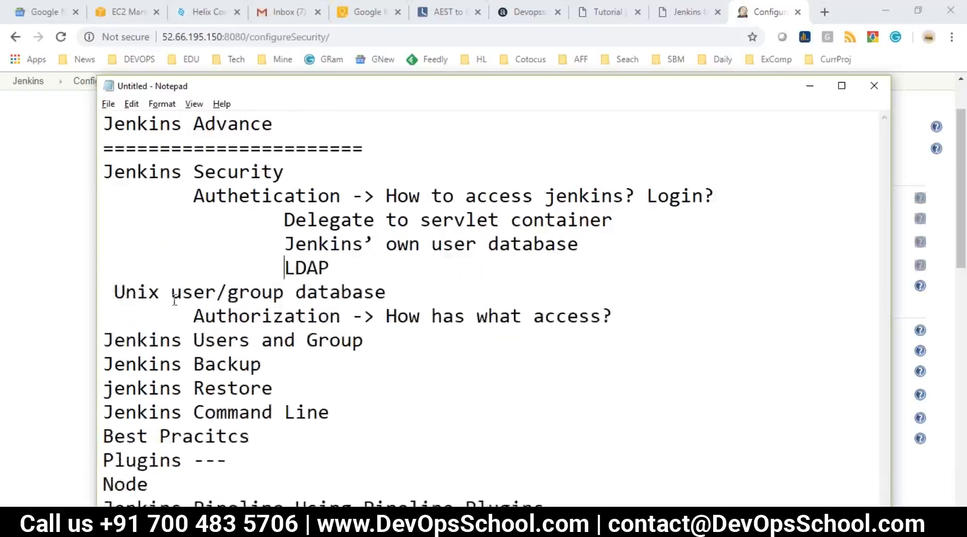
Align the "Unix user/group database" line with the other login methods listed under Authetication in the outline.
drag(114, 292, 104, 292)
key(BackSpace)
key(BackSpace)
key(Return)
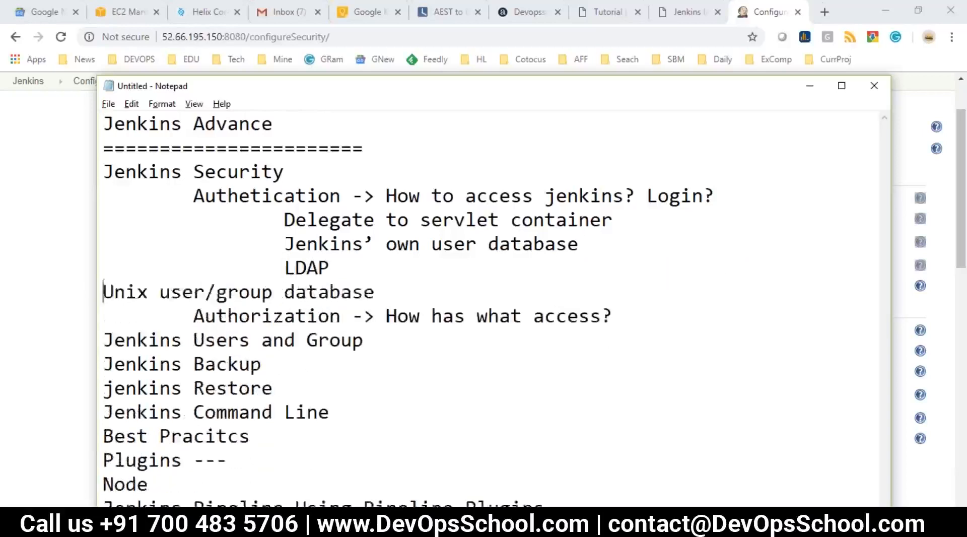
key(Tab)
key(Tab)
key(alt+Tab)
key(Escape)
Review the "Delegate to servlet container" login method in the outline's Authetication list.
double_click(507, 219)
drag(619, 219, 277, 215)
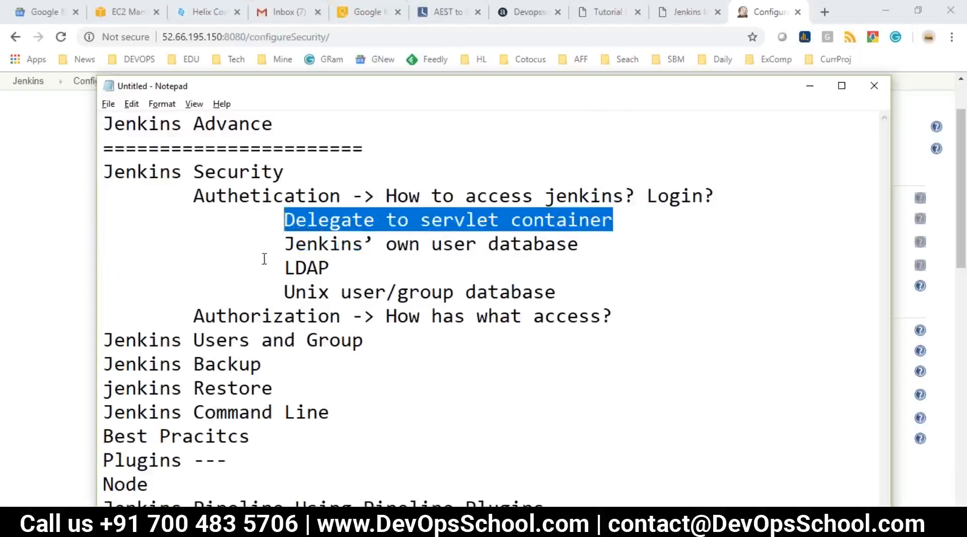
key(alt+Tab)
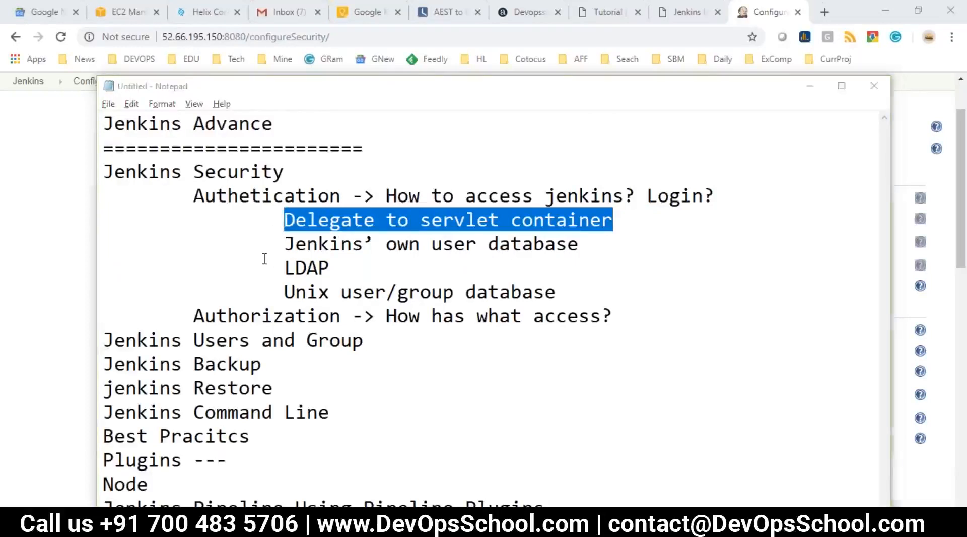
click(378, 224)
double_click(376, 226)
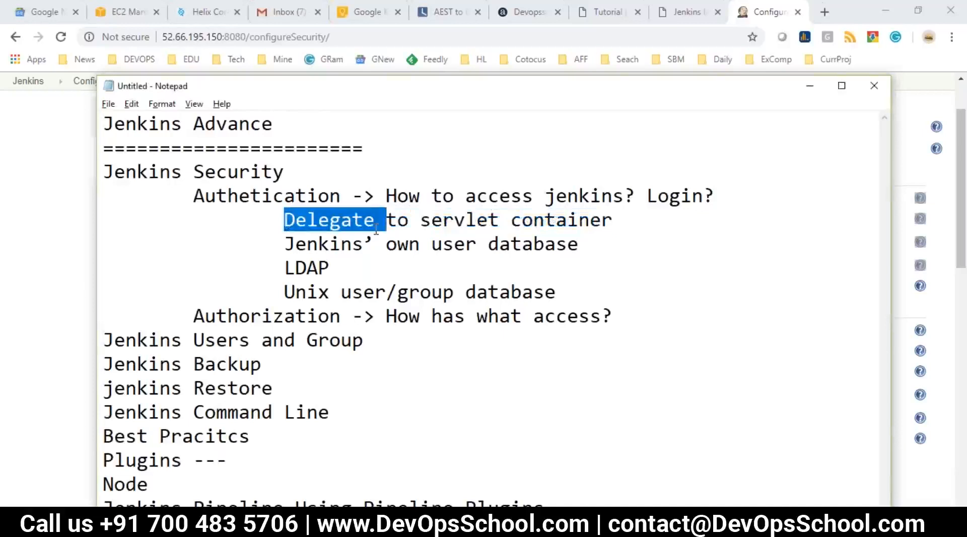
click(428, 219)
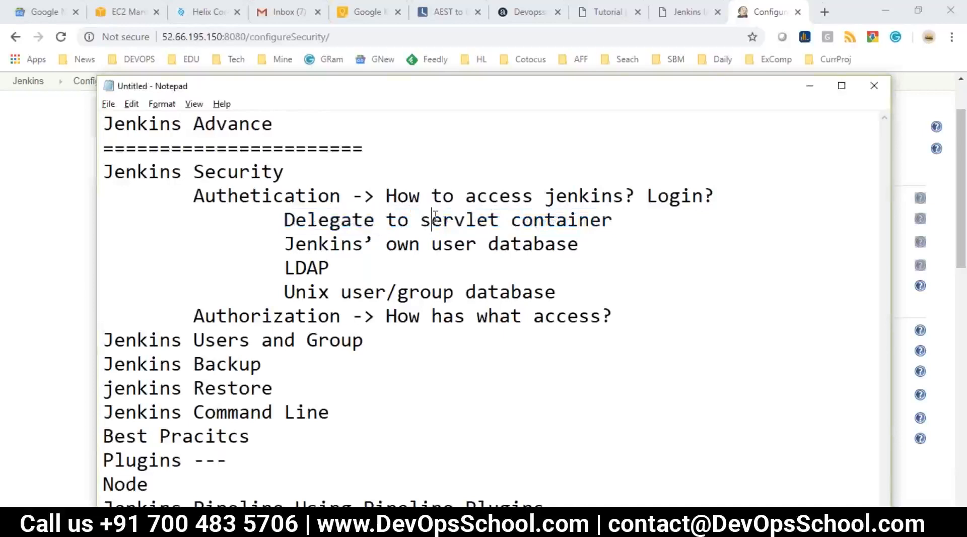
double_click(428, 219)
drag(619, 220, 279, 209)
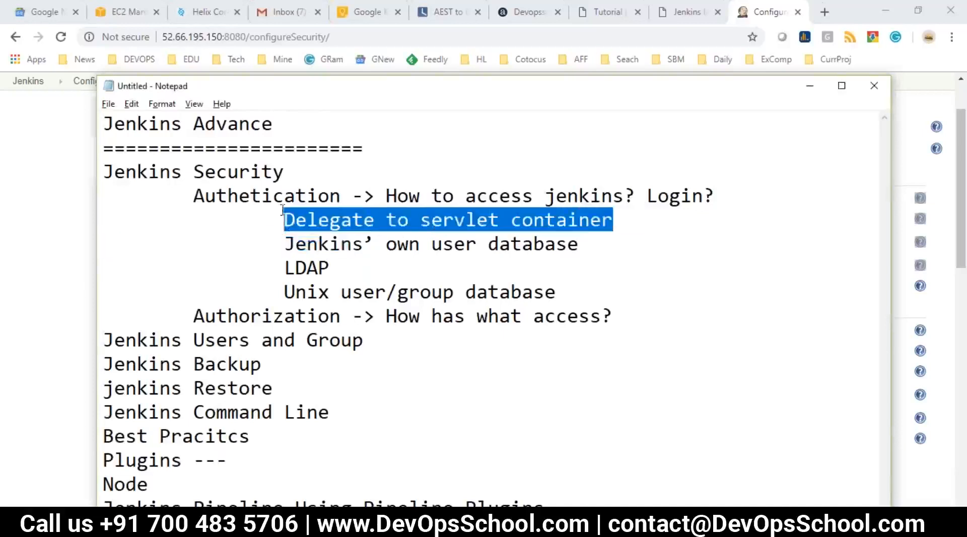
click(492, 219)
double_click(492, 220)
drag(646, 220, 284, 230)
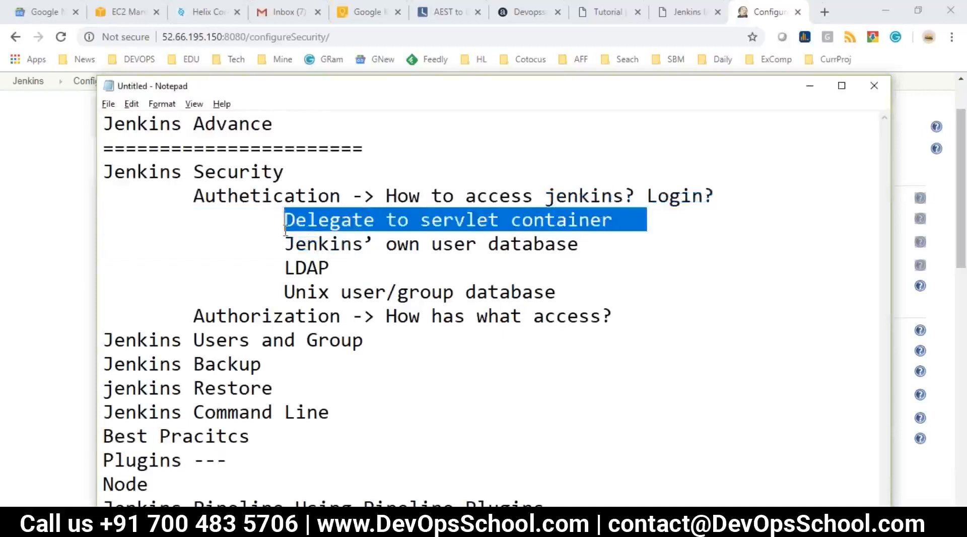
click(524, 242)
click(579, 247)
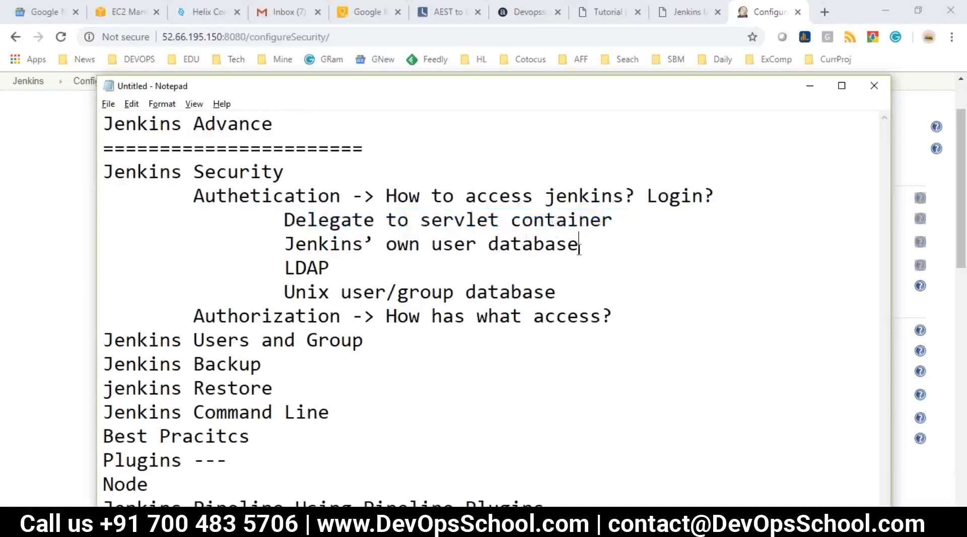
Examine the "Jenkins’ own user database" method in the outline and its "Allow users to sign up" option in Configure Global Security.
key(alt+Tab)
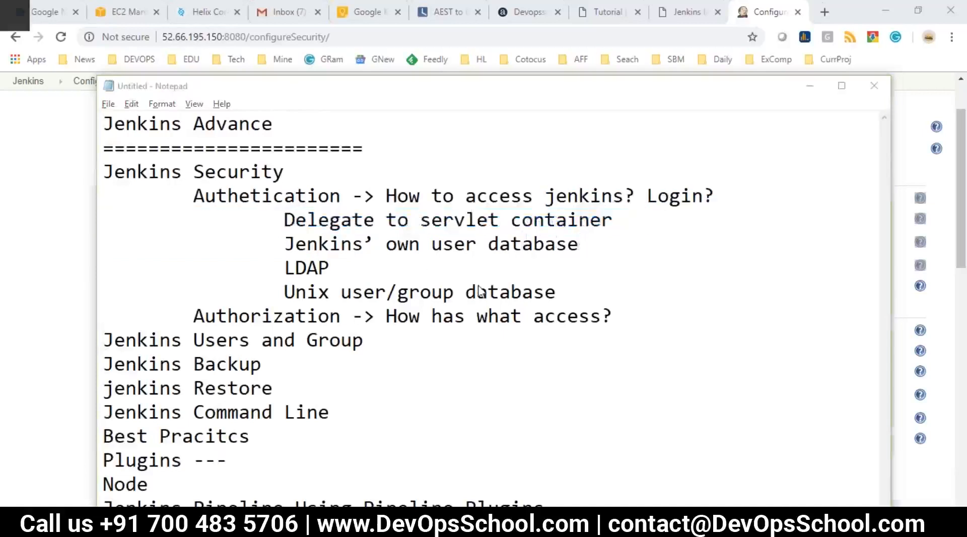
drag(523, 227, 399, 224)
key(alt+Tab)
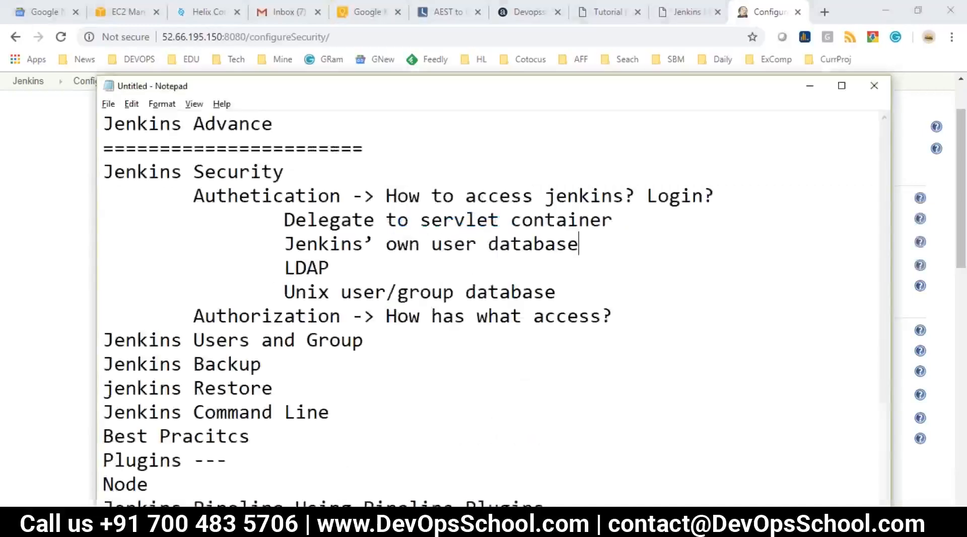
drag(285, 244, 579, 245)
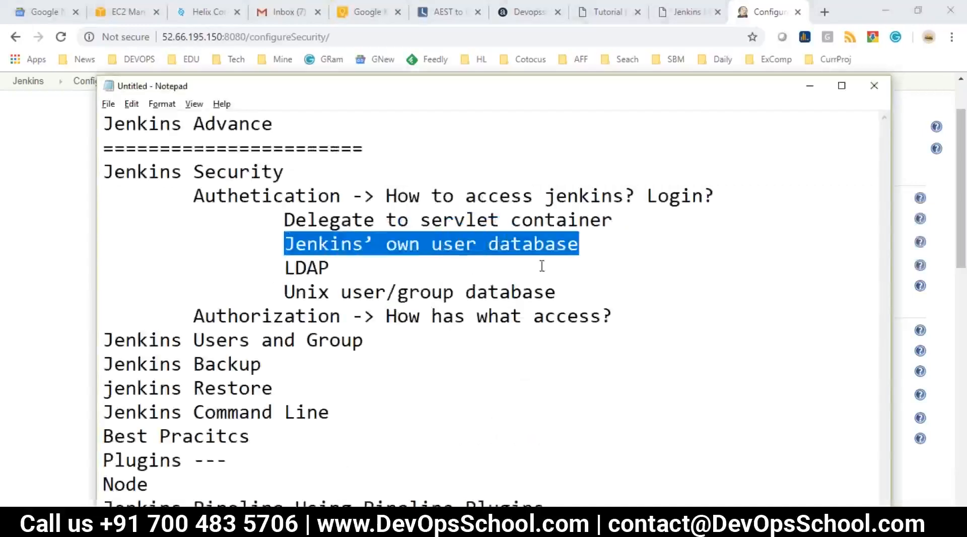
double_click(466, 245)
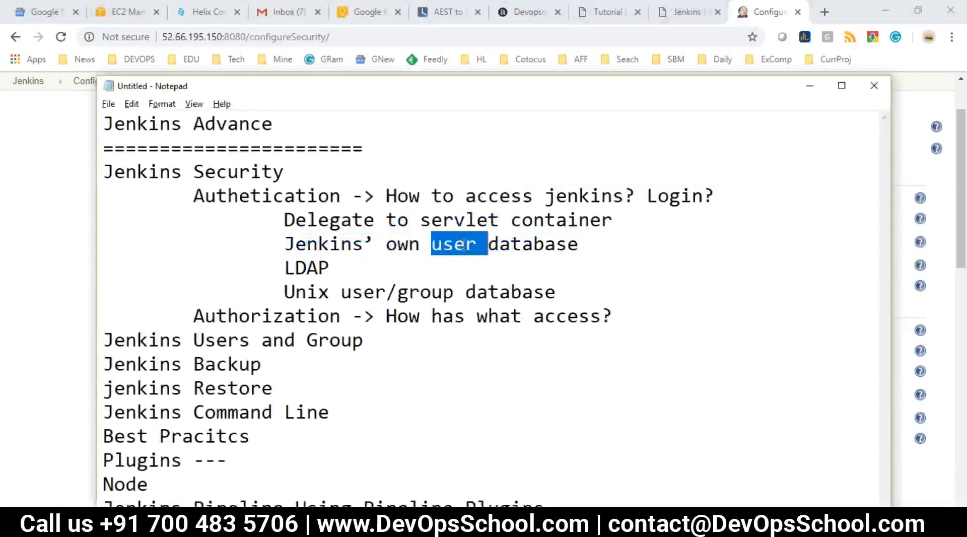
double_click(401, 244)
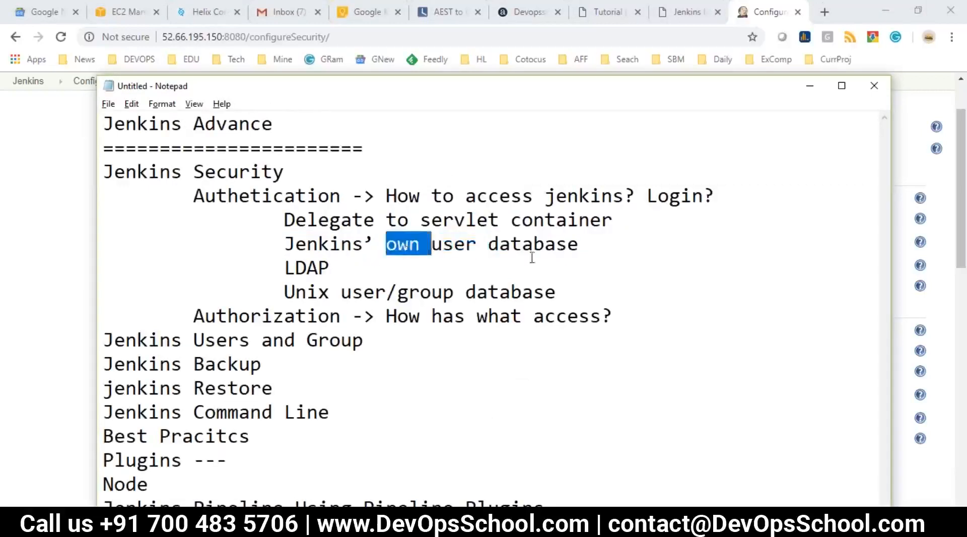
key(alt+Tab)
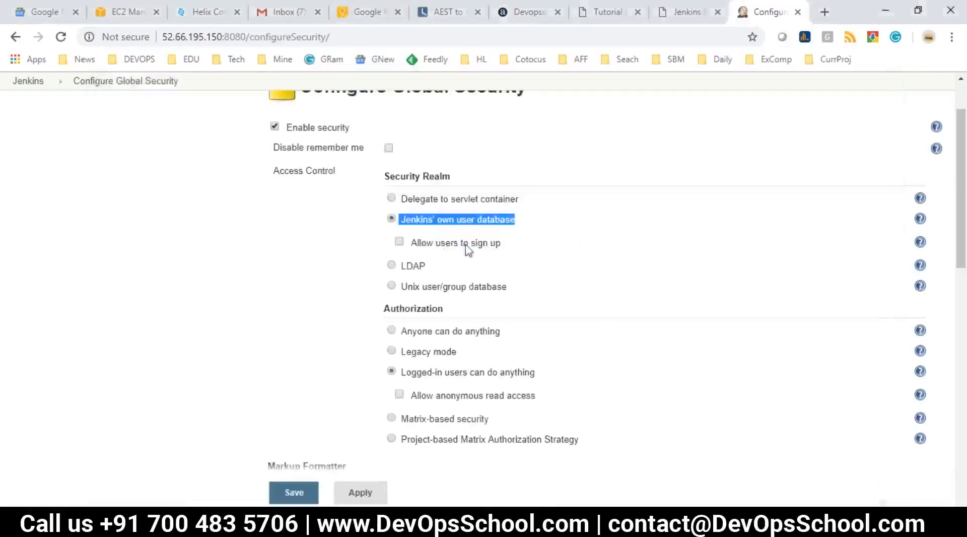
click(424, 258)
triple_click(412, 247)
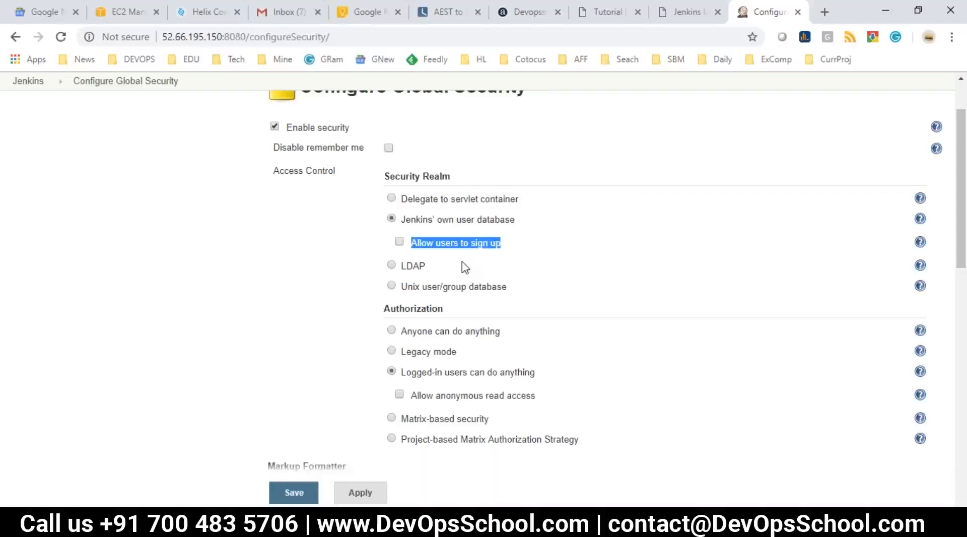
Select LDAP as the security realm and inspect its server settings.
drag(431, 270, 398, 273)
click(391, 265)
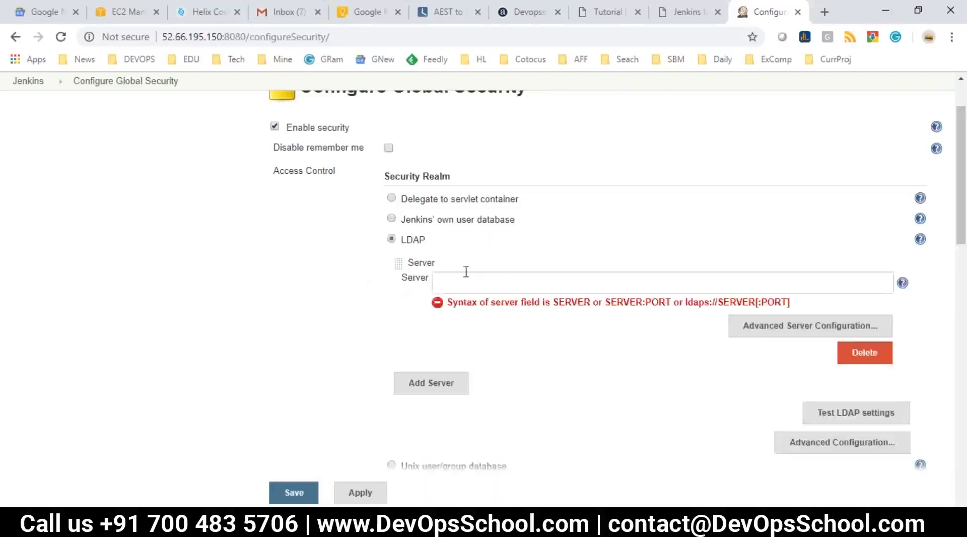
click(454, 283)
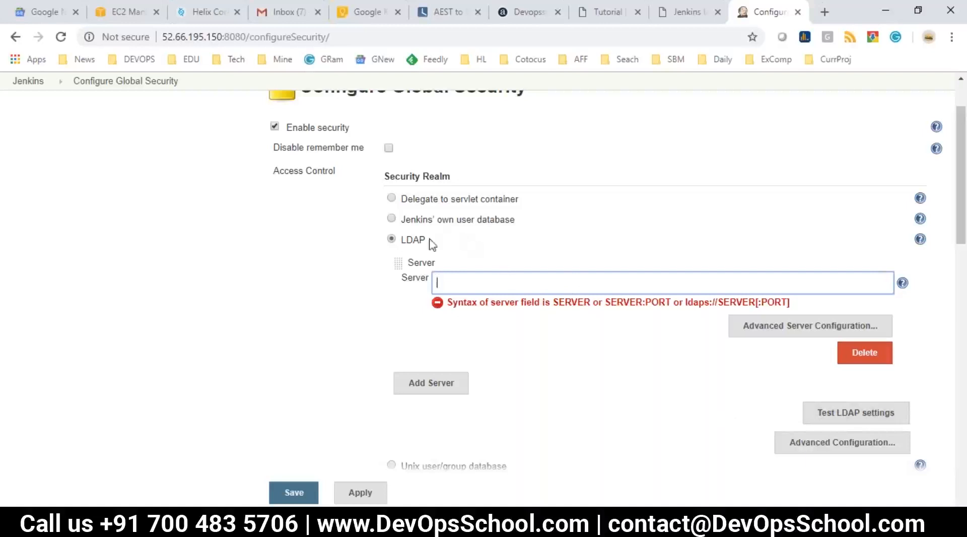
click(510, 277)
scroll(440, 282, down, 3)
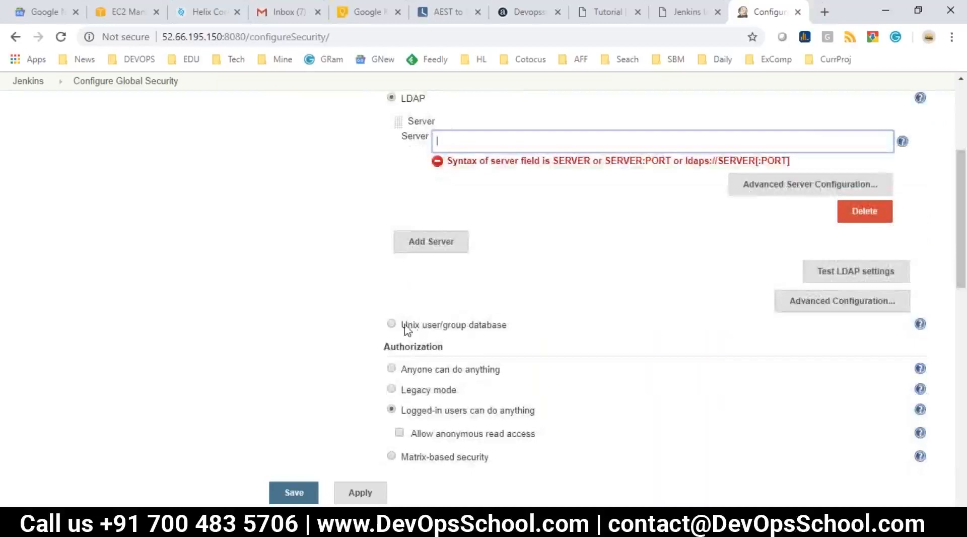
Select Unix user/group database as the security realm to inspect its options, and switch back to Jenkins’ own user database.
drag(402, 325, 441, 327)
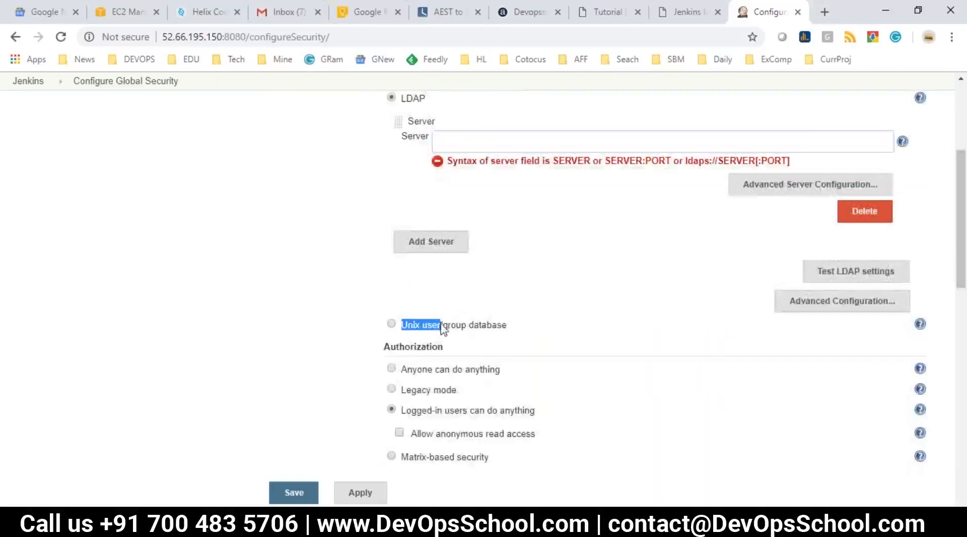
drag(506, 325, 400, 323)
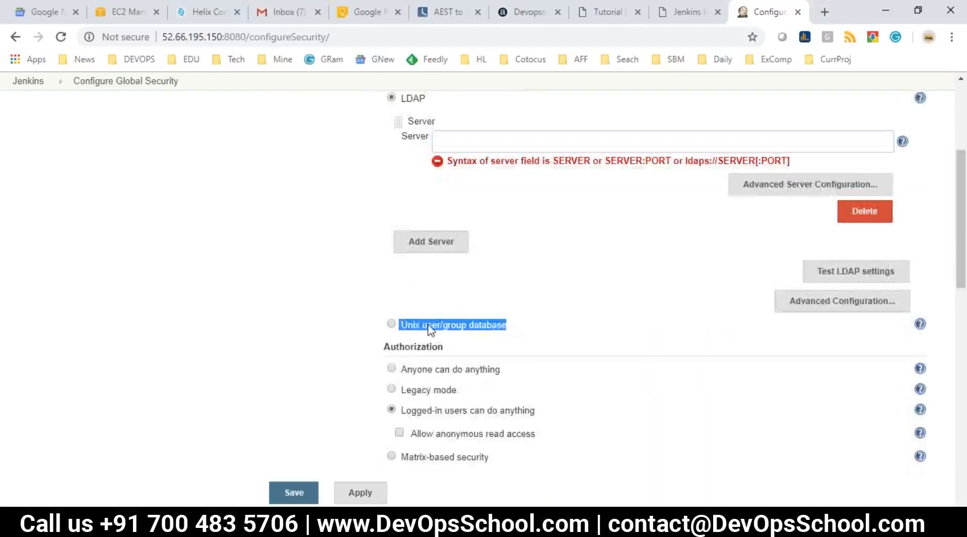
click(431, 327)
scroll(428, 328, up, 3)
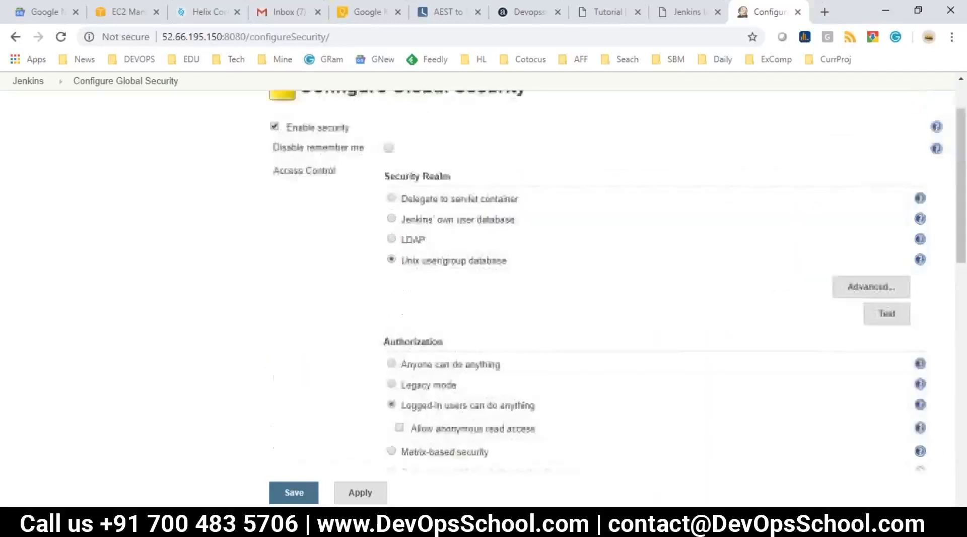
scroll(430, 328, up, 2)
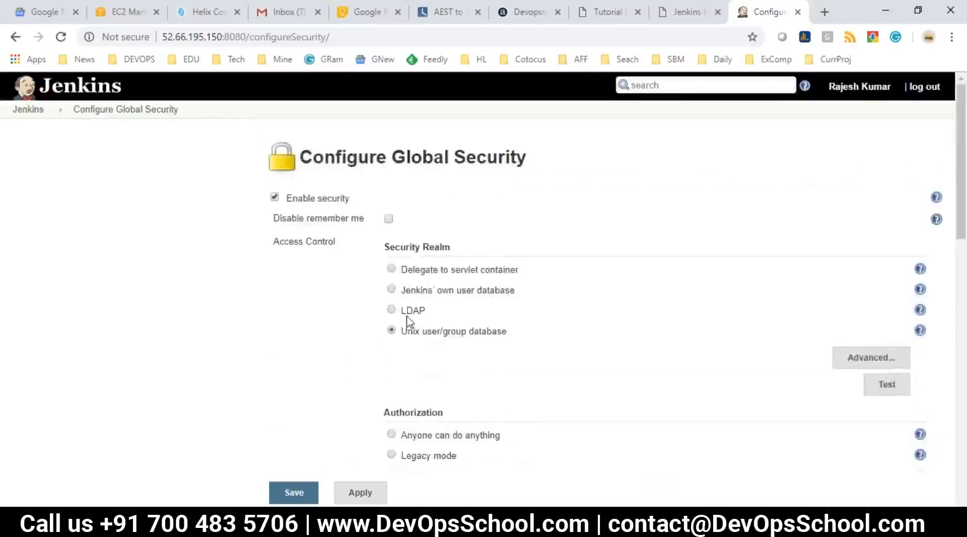
drag(432, 332, 487, 335)
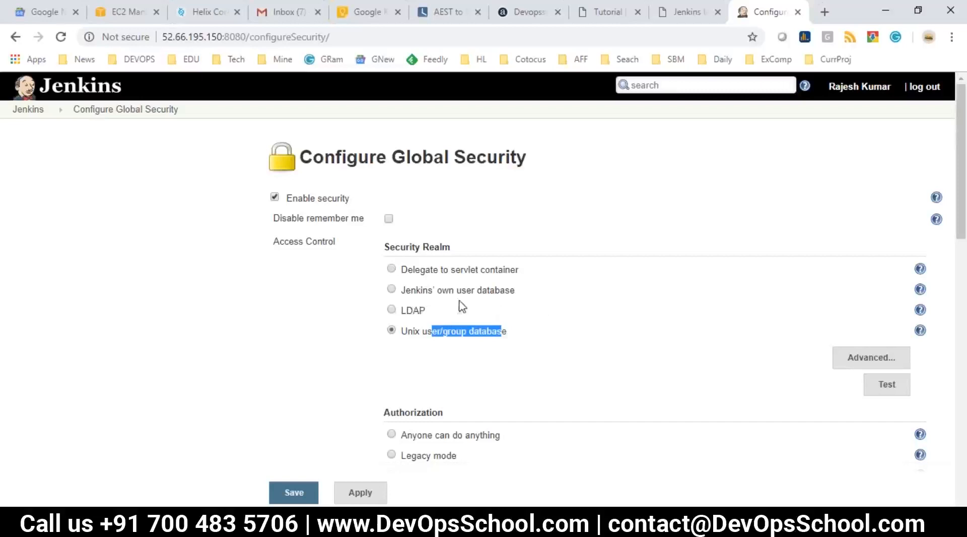
drag(526, 301, 400, 312)
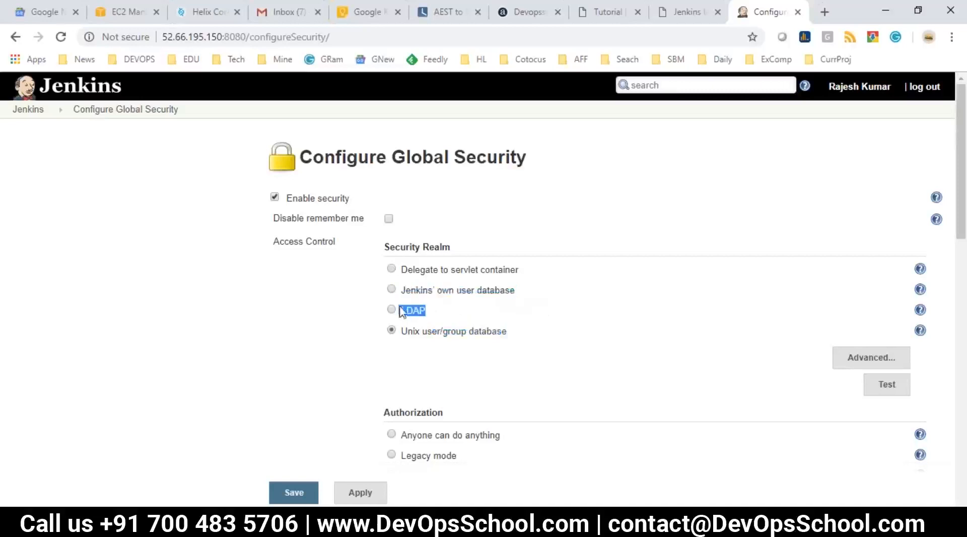
click(392, 289)
Review the four login methods listed under Authetication in the Notepad outline.
key(alt+Tab)
drag(556, 292, 246, 229)
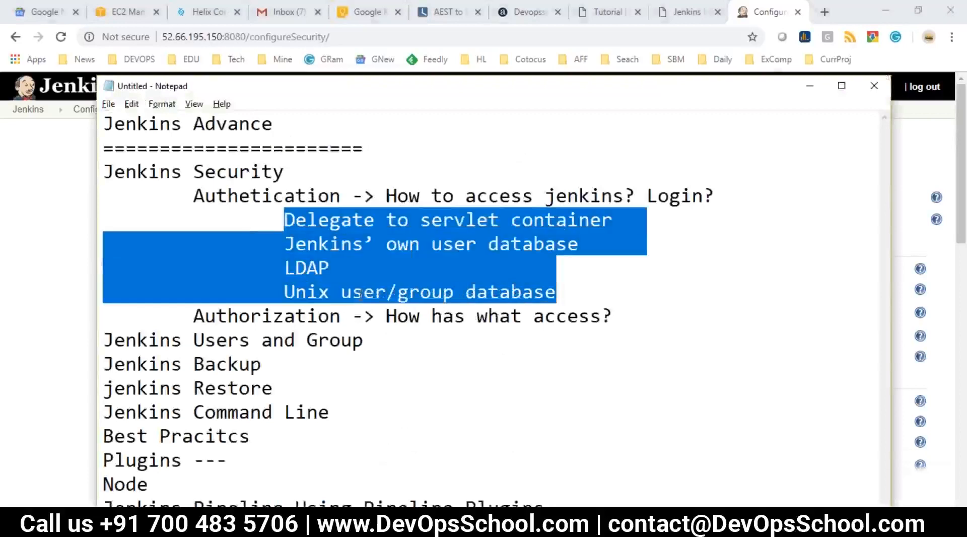
double_click(263, 196)
click(206, 149)
drag(271, 216, 556, 293)
click(532, 307)
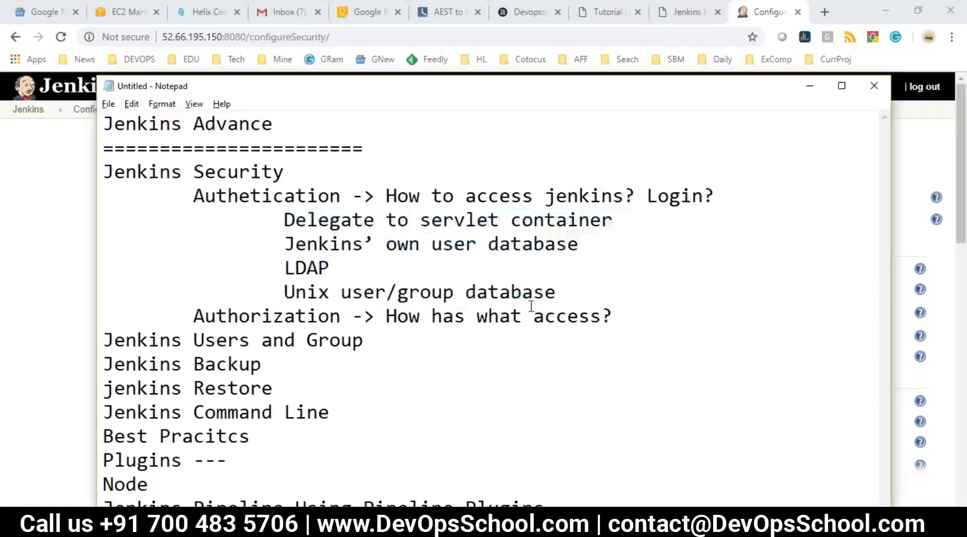
Leave Configure Global Security without saving and open the Jenkins user list from the management page.
key(alt+Tab)
scroll(271, 360, down, 3)
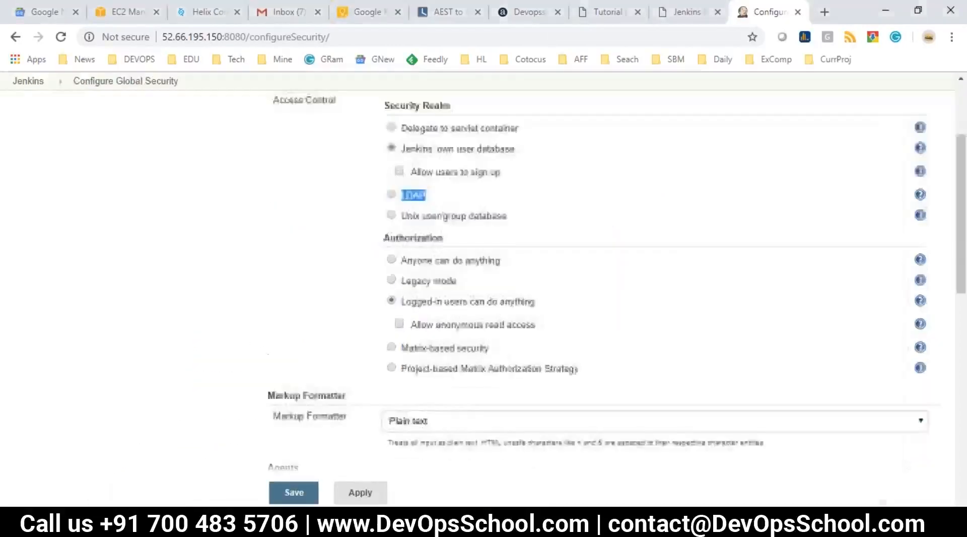
scroll(30, 107, up, 3)
click(29, 109)
click(563, 123)
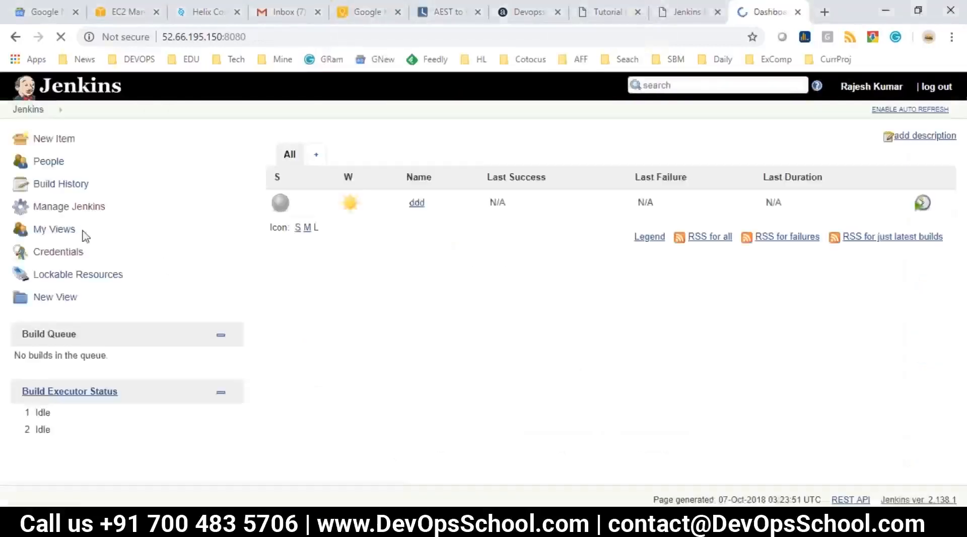
click(69, 206)
scroll(383, 325, down, 10)
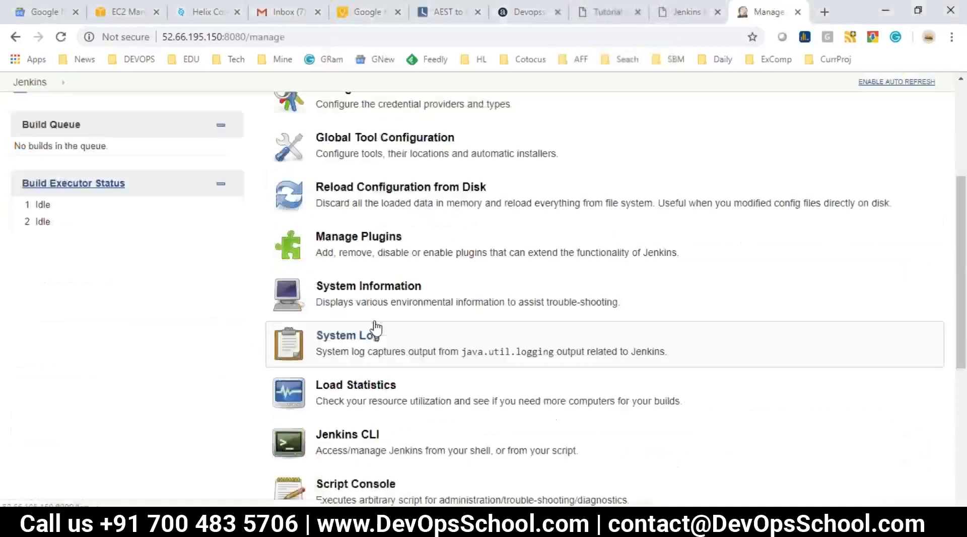
click(356, 377)
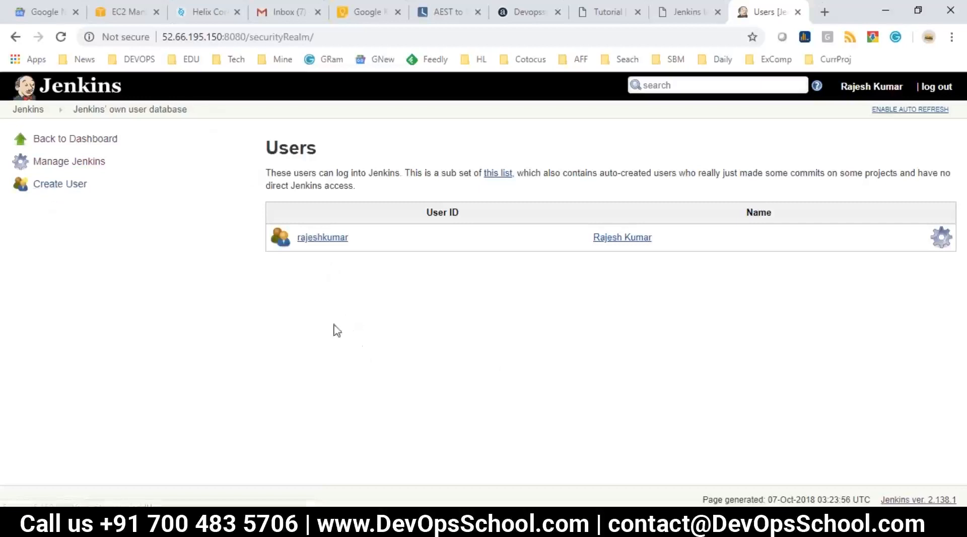
Open the Create User form and start entering the username.
click(52, 190)
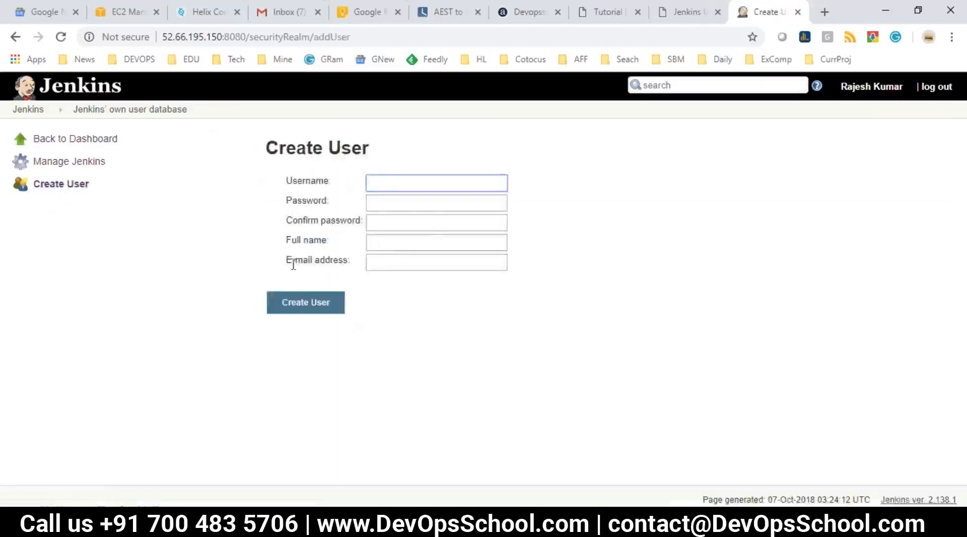
click(377, 185)
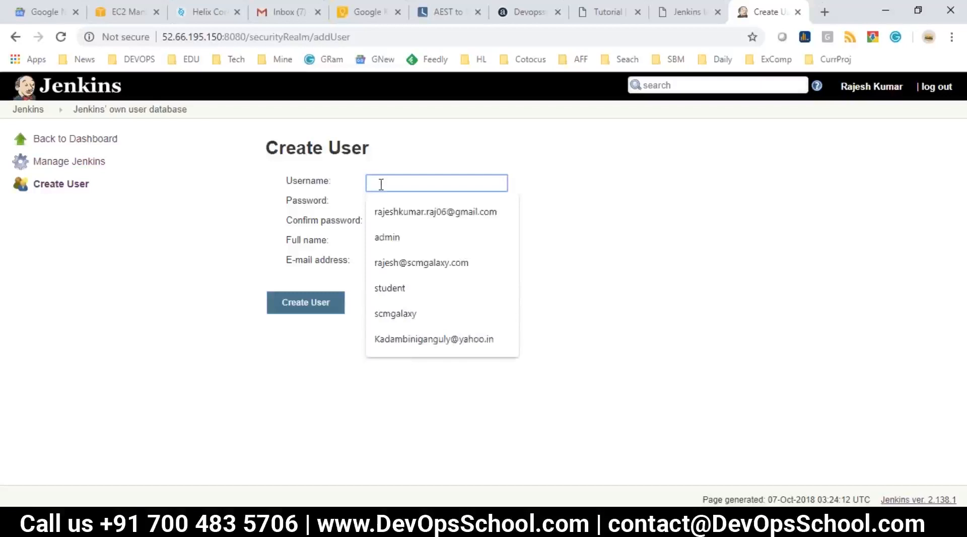
click(949, 305)
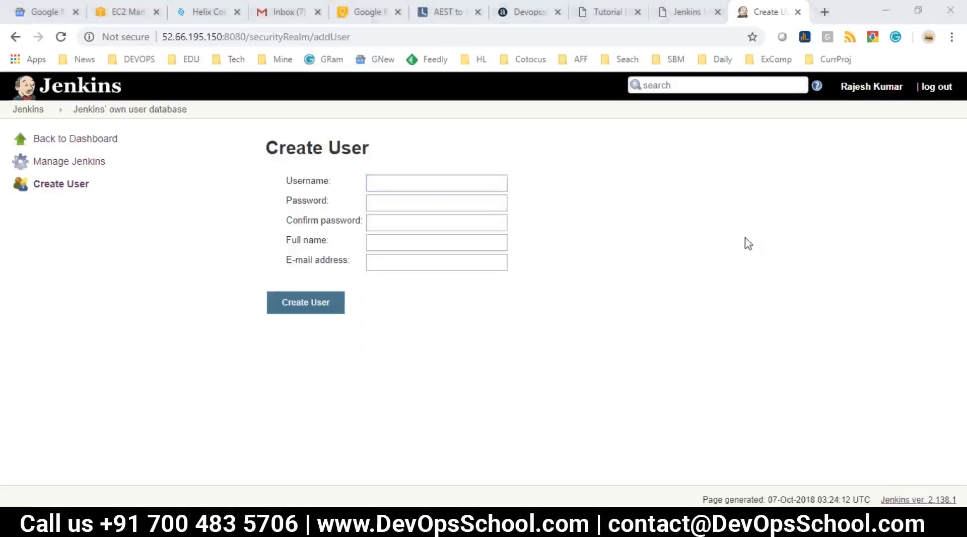
click(410, 178)
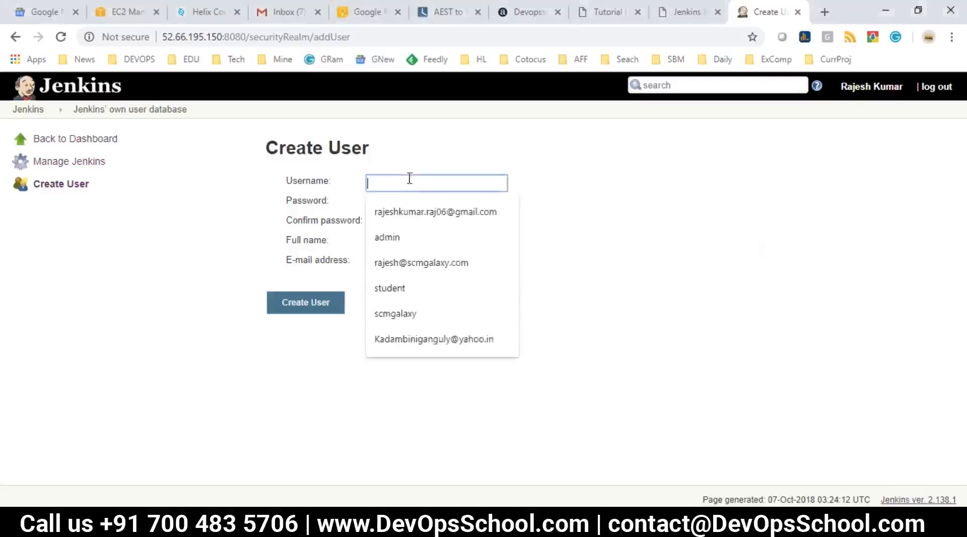
text(prakash)
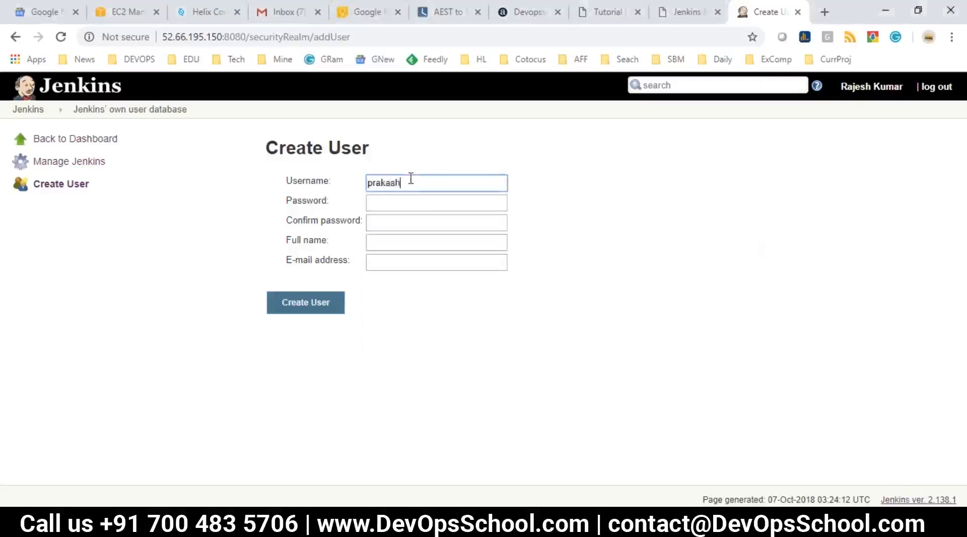
double_click(411, 179)
key(ctrl+c)
Switch to Notepad and write the new user's username on a separate line below the topic outline.
key(alt+Tab)
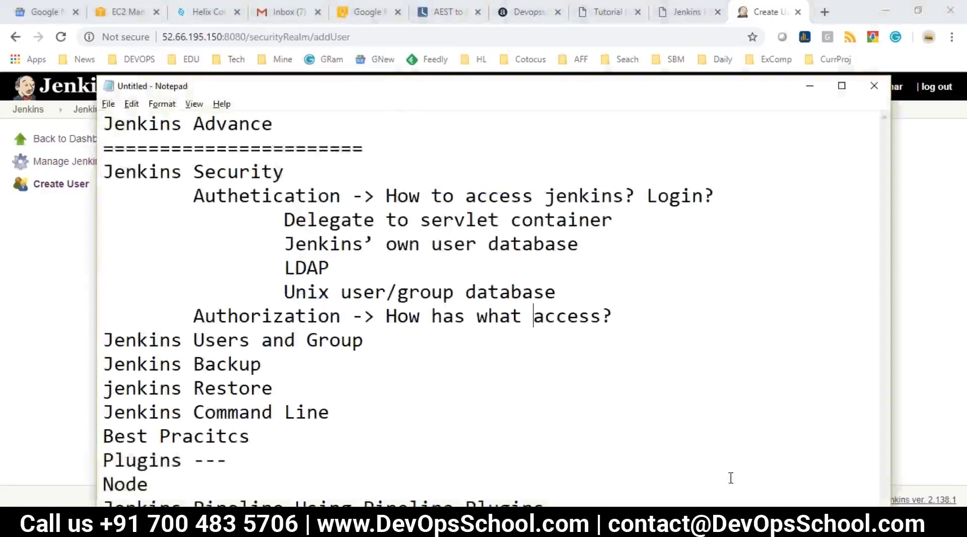
drag(647, 495, 644, 499)
click(644, 499)
key(Return)
key(Return)
key(Return)
text(prakash)
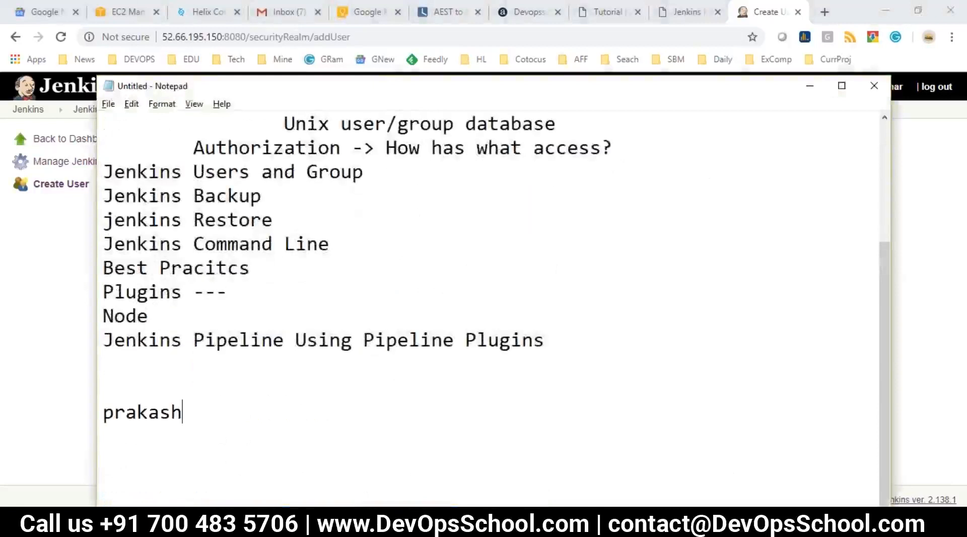
Return to the Create User form in Chrome and enter the username, the password and its confirmation.
key(alt+Tab)
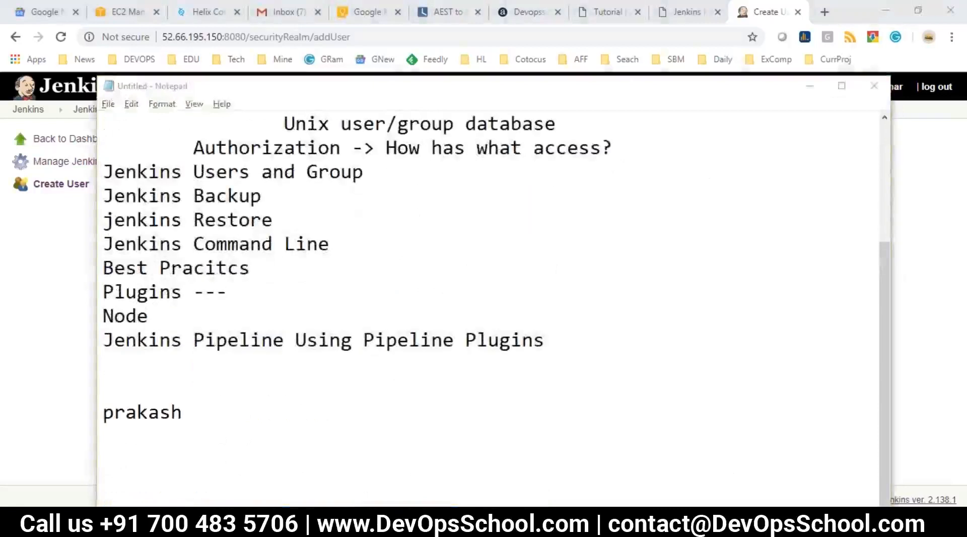
click(447, 221)
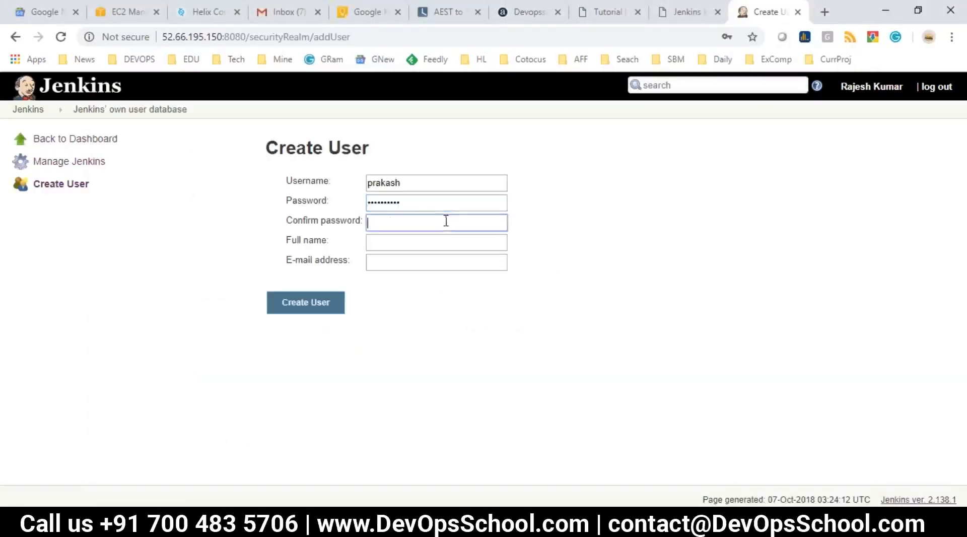
text(*)
Fill in the new user's full name and e-mail address, and create the user.
key(Tab)
key(ctrl+v)
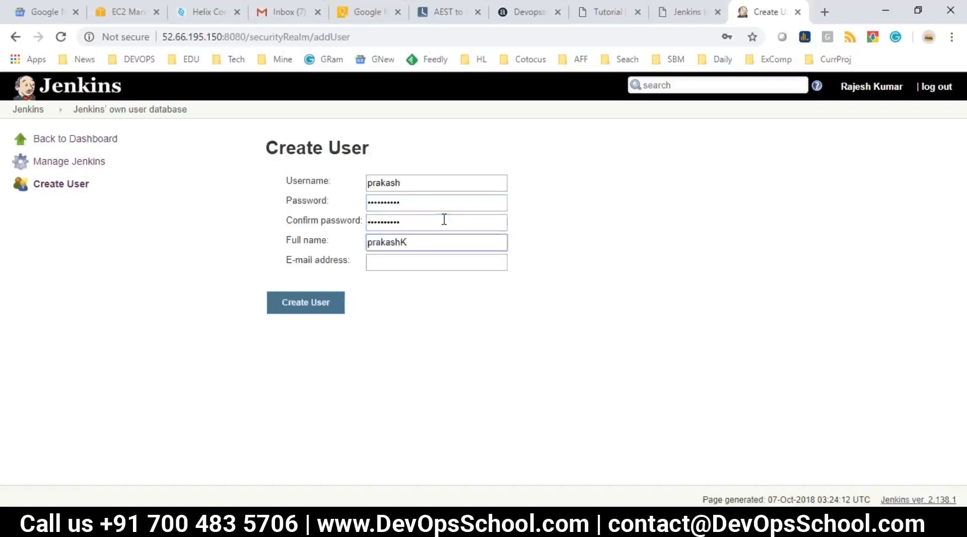
text(K)
key(Tab)
key(ctrl+v)
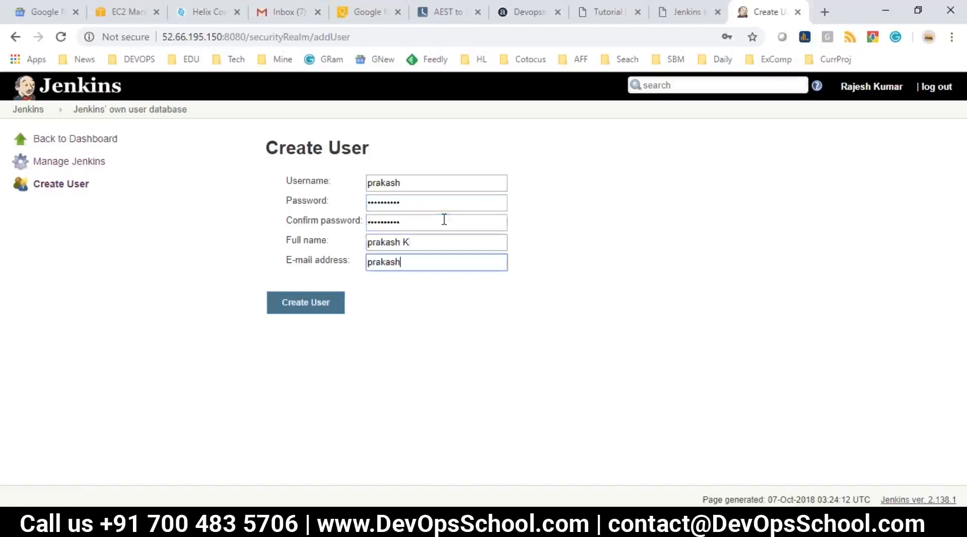
text(@google.)
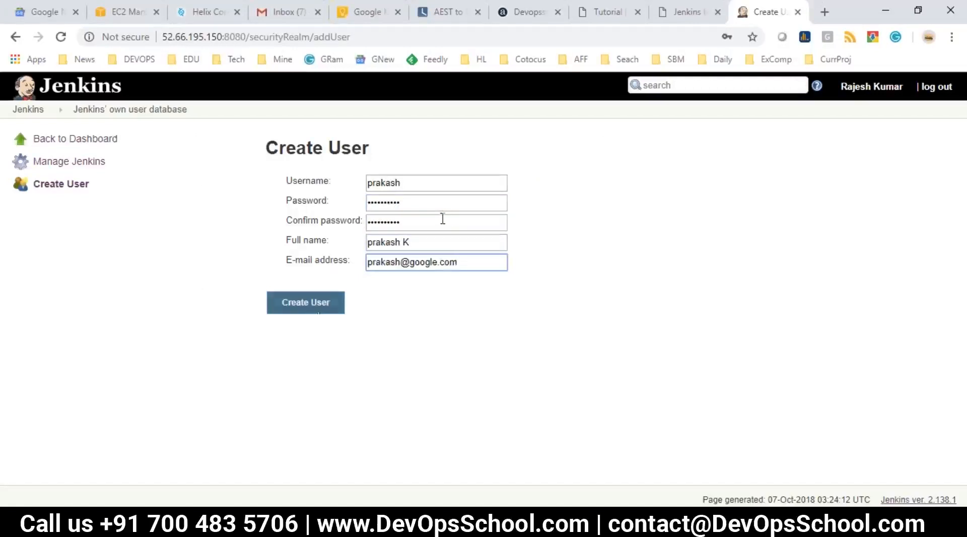
text(com)
click(312, 309)
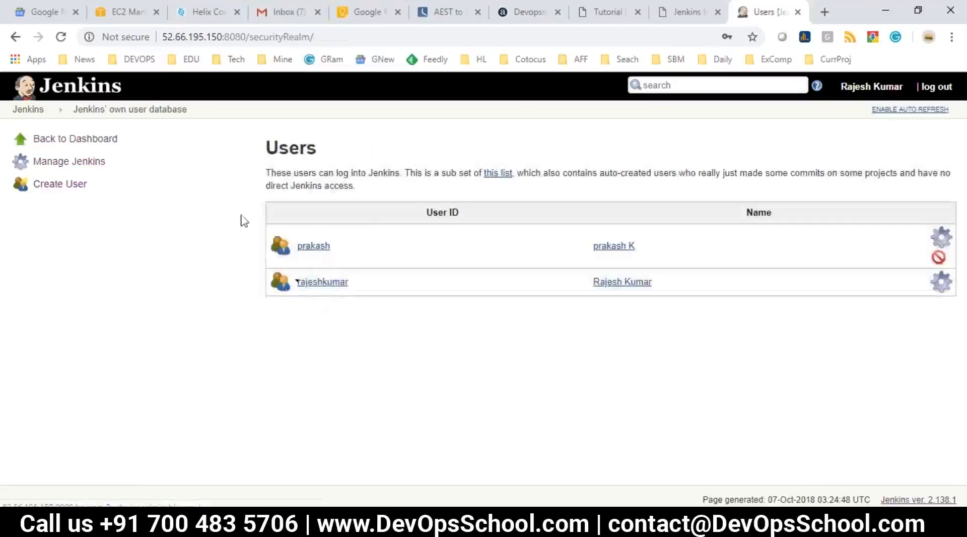
Reduce the Jenkins address to its root, 52.66.195.150:8080, and open that address in Firefox.
click(281, 31)
drag(250, 37, 317, 36)
key(BackSpace)
key(Return)
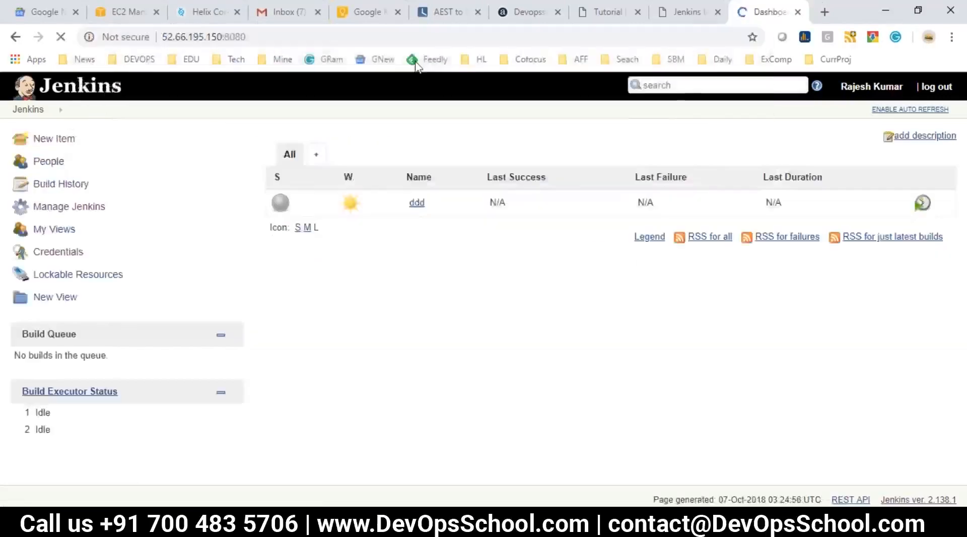
click(254, 36)
key(ctrl+c)
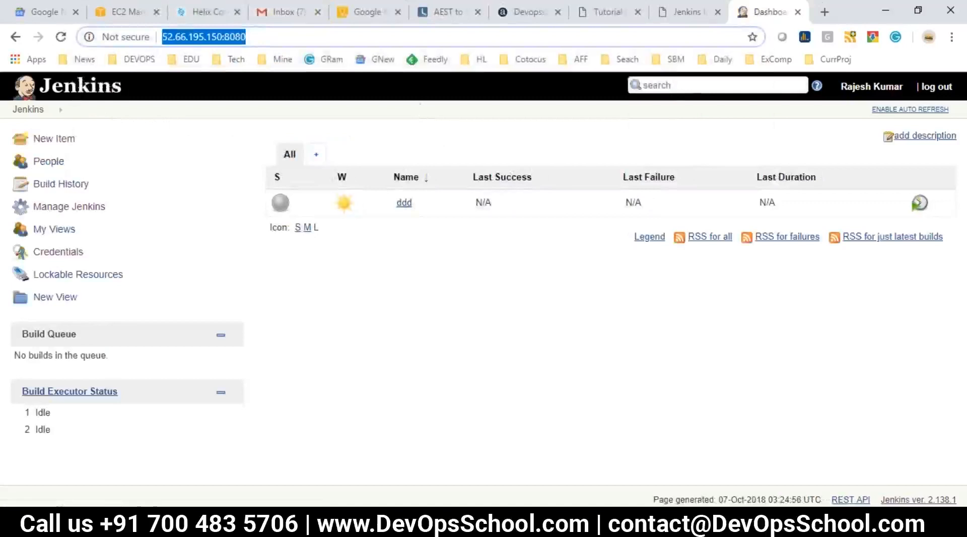
click(146, 524)
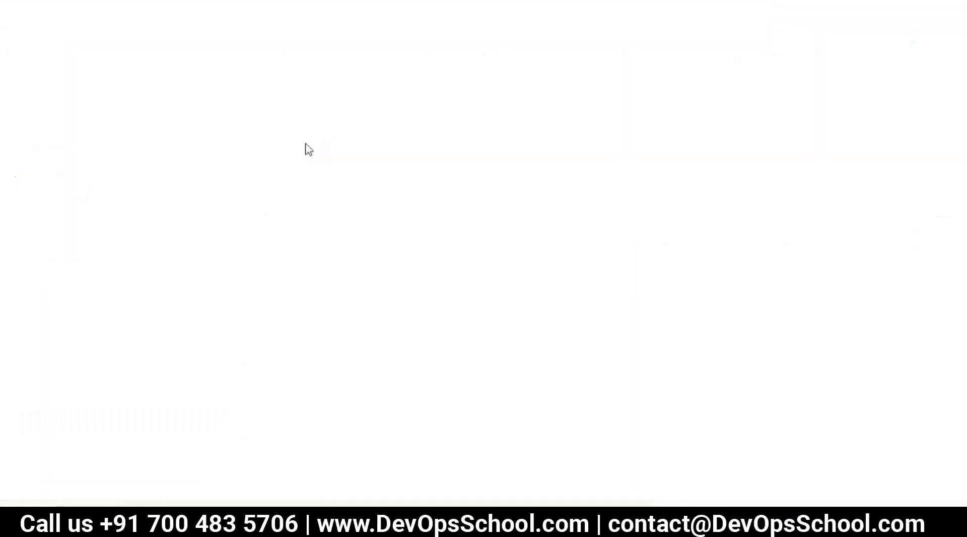
key(ctrl+v)
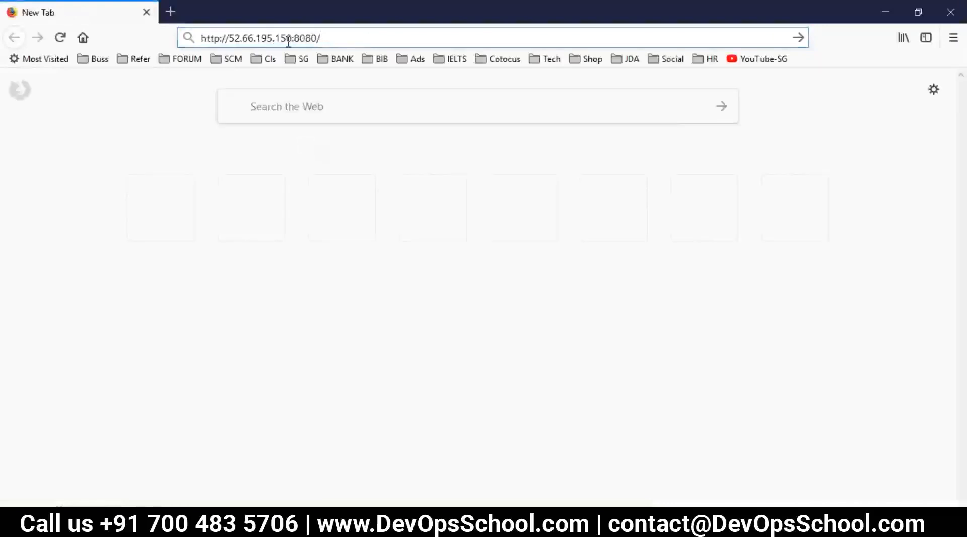
key(Return)
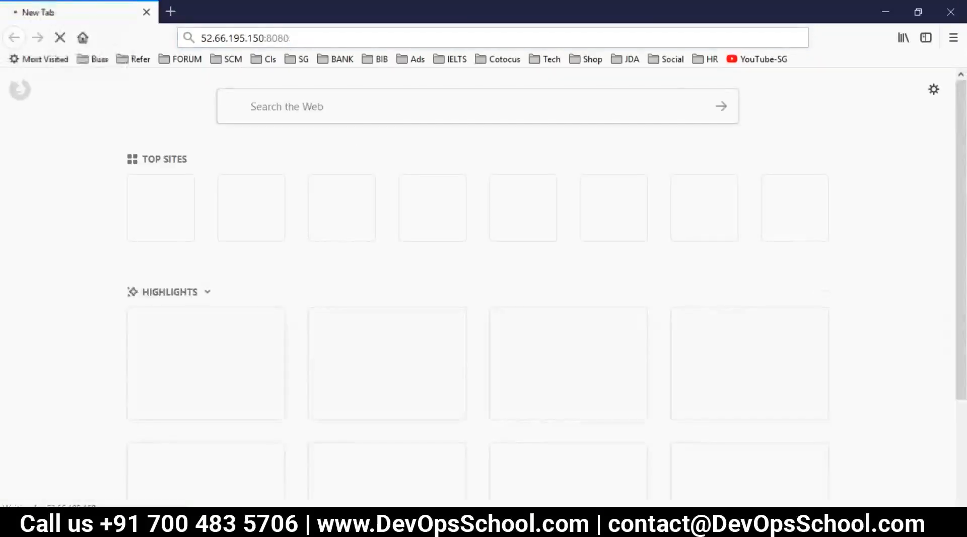
Copy the new username from Notepad and sign in to Jenkins in Firefox with it and the account password.
mouse_move(506, 522)
click(631, 476)
drag(182, 412, 99, 409)
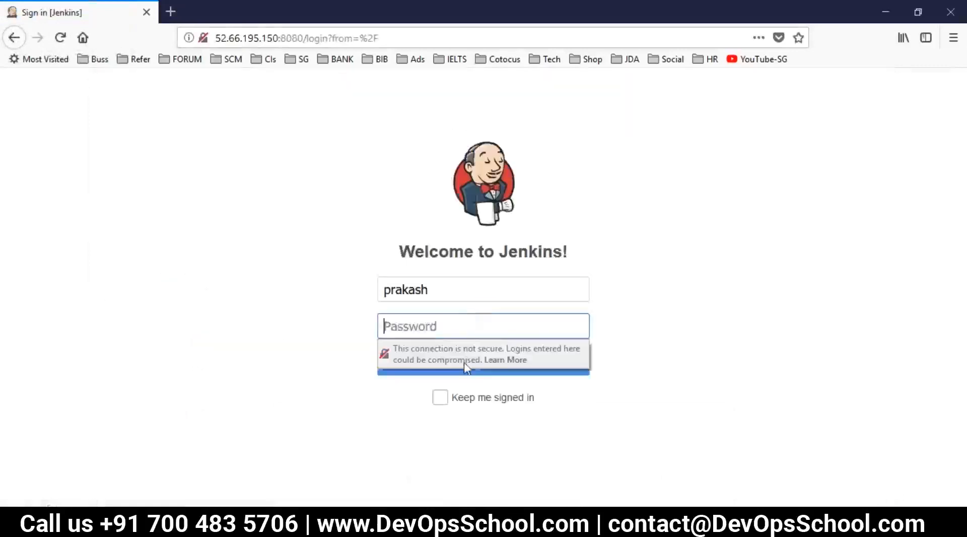
key(ctrl+v)
click(413, 408)
click(462, 364)
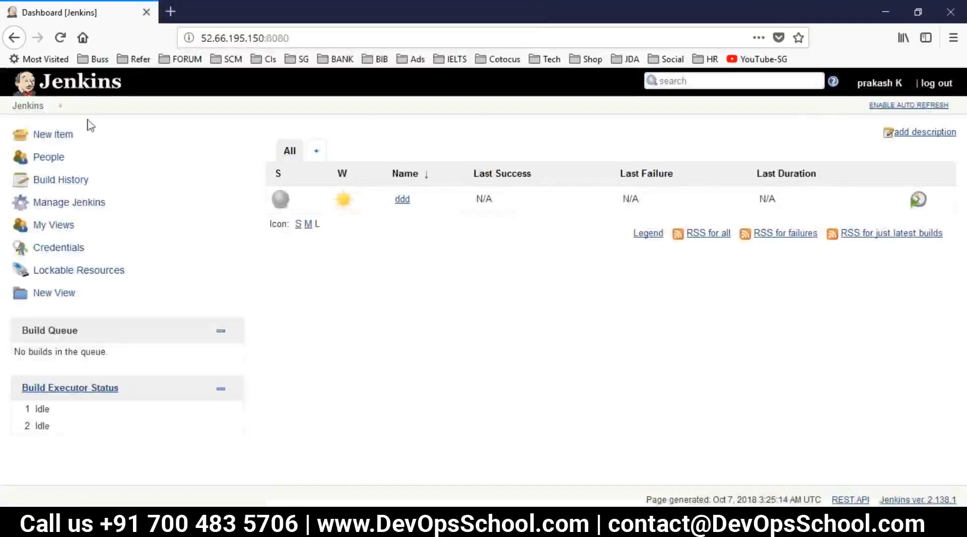
Switch back to Chrome and open the Jenkins user list from the management page.
key(alt+Tab)
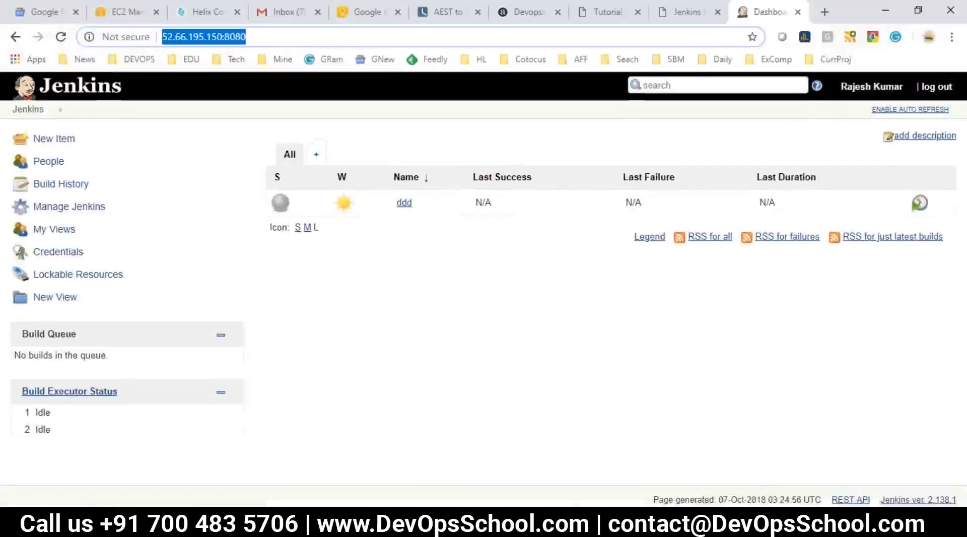
click(71, 209)
scroll(410, 386, down, 5)
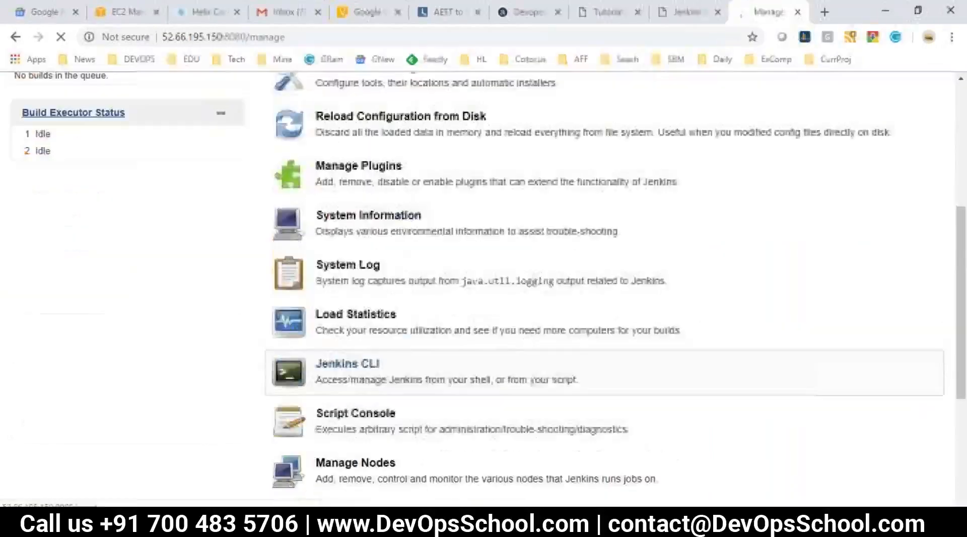
scroll(346, 368, down, 3)
click(371, 416)
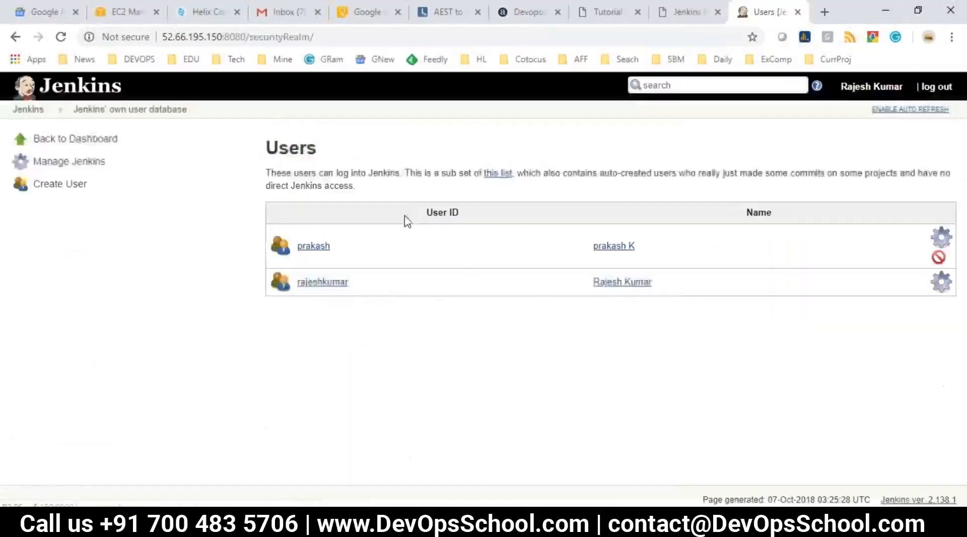
Open Configure Global Security and look over its Security Realm and Authorization options.
click(33, 108)
click(73, 209)
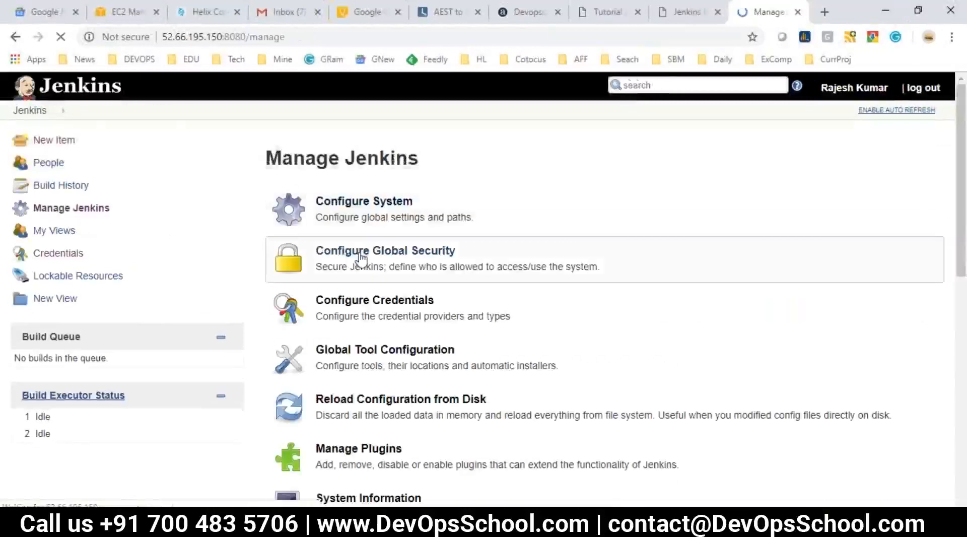
click(360, 258)
scroll(419, 336, down, 7)
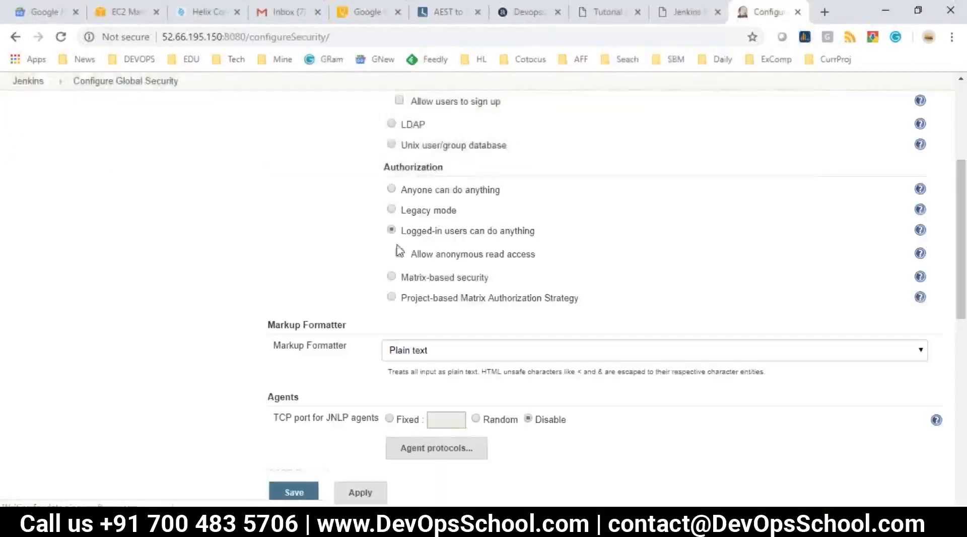
scroll(438, 220, up, 3)
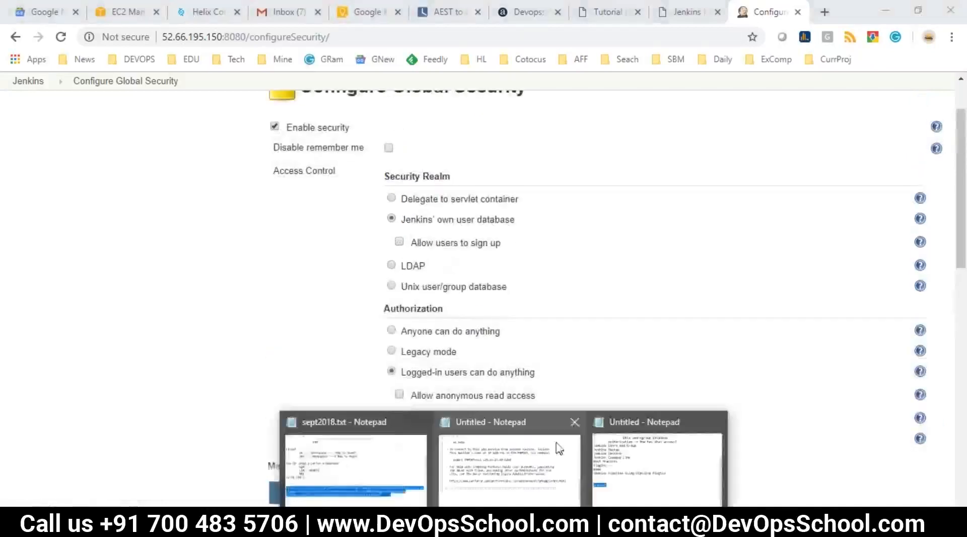
Review the Authorization line in the Notepad outline and highlight it.
click(563, 451)
scroll(391, 378, up, 3)
drag(204, 316, 527, 320)
click(529, 320)
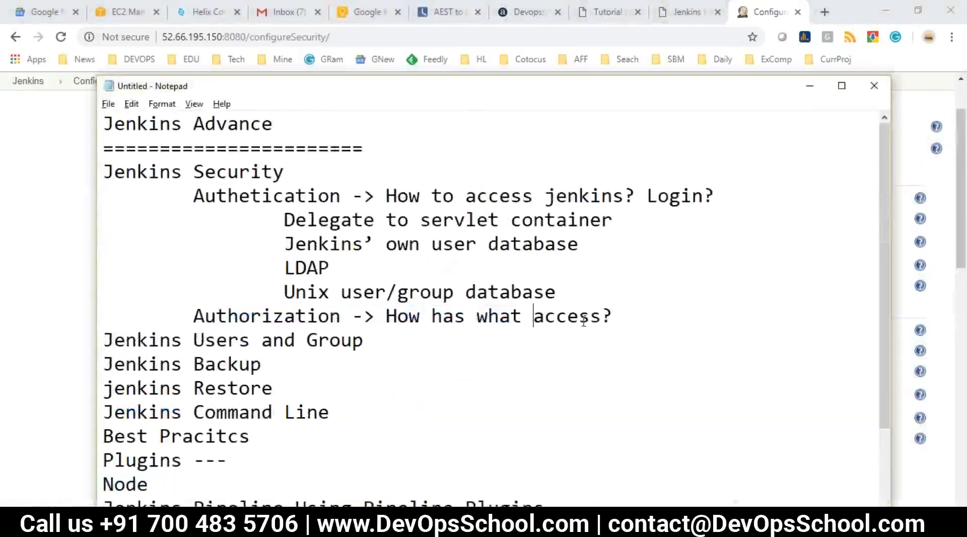
drag(639, 316, 194, 315)
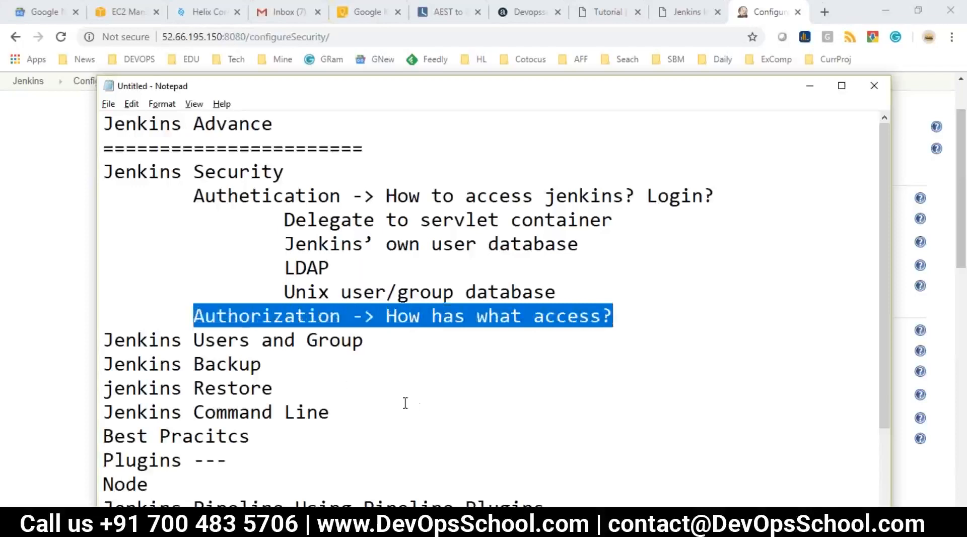
Examine the Authorization strategies in Configure Global Security, from Anyone can do anything to Project-based Matrix Authorization Strategy.
key(alt+Tab)
scroll(458, 372, down, 3)
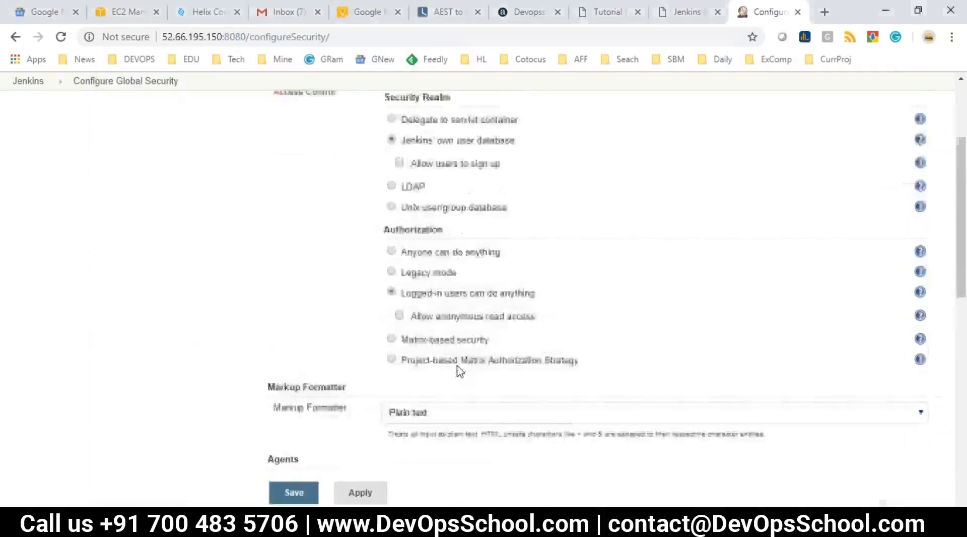
drag(578, 302, 407, 192)
click(301, 248)
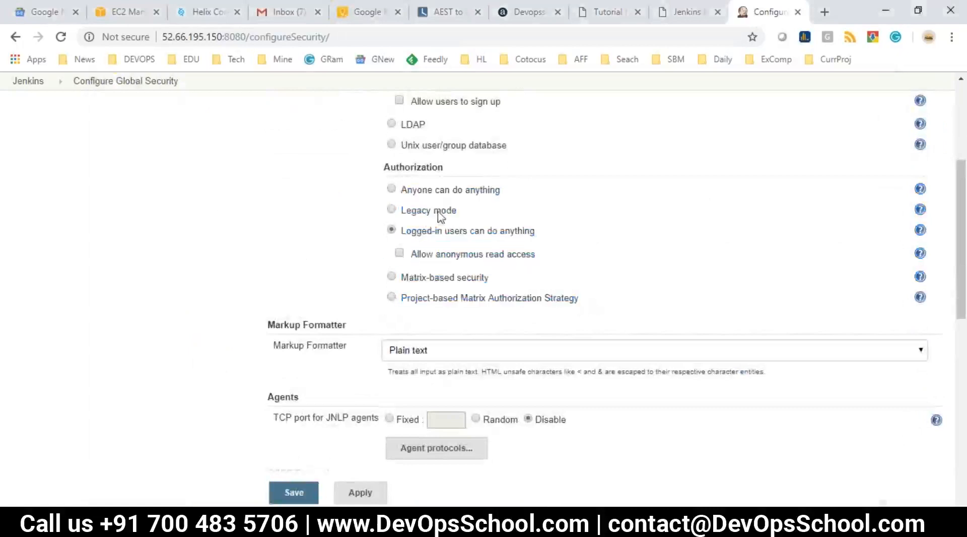
drag(501, 191, 398, 191)
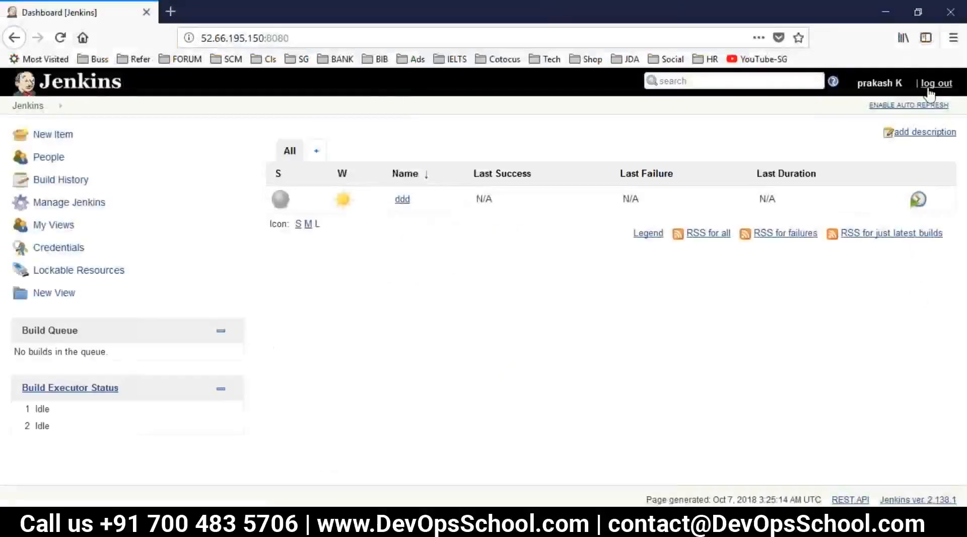
Log the new user out of Jenkins in Firefox, and save Authorization as Anyone can do anything in Chrome.
click(936, 82)
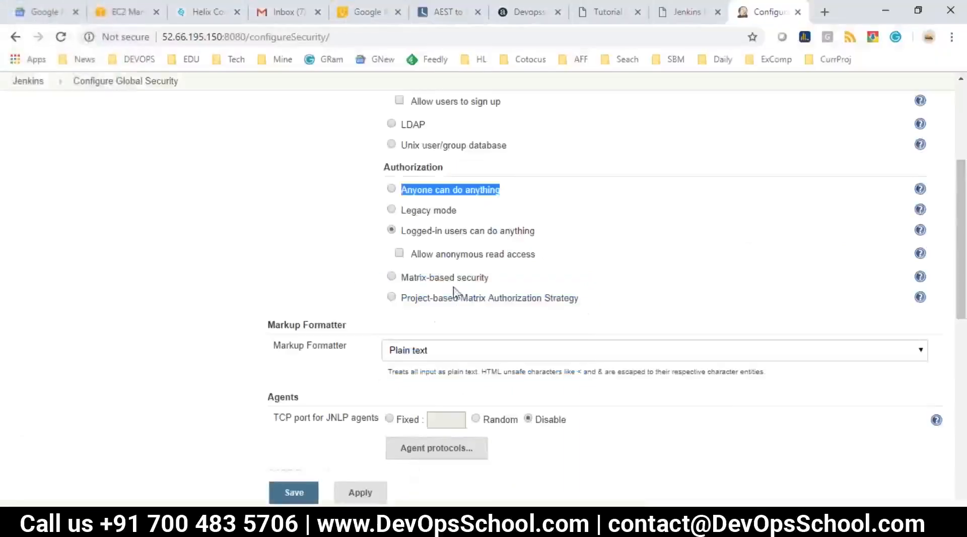
click(392, 188)
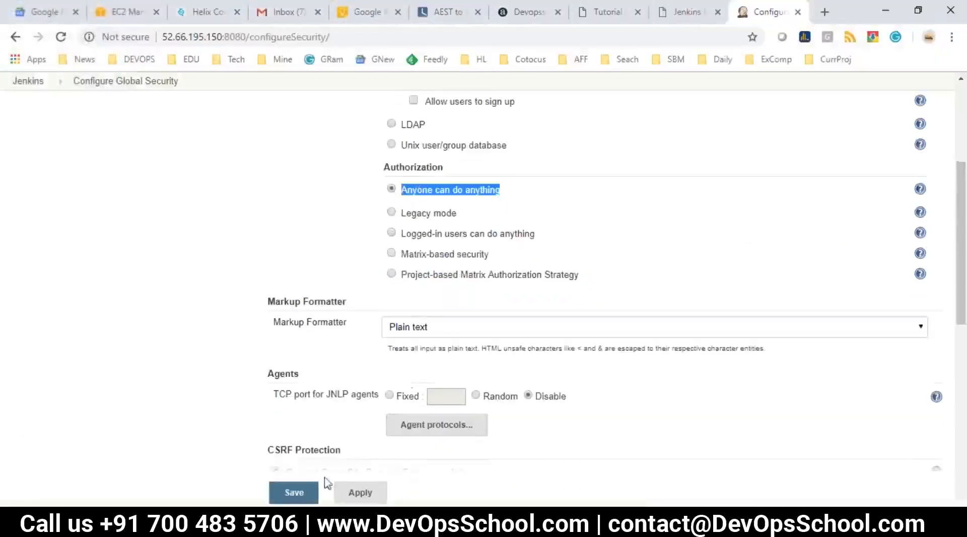
click(280, 498)
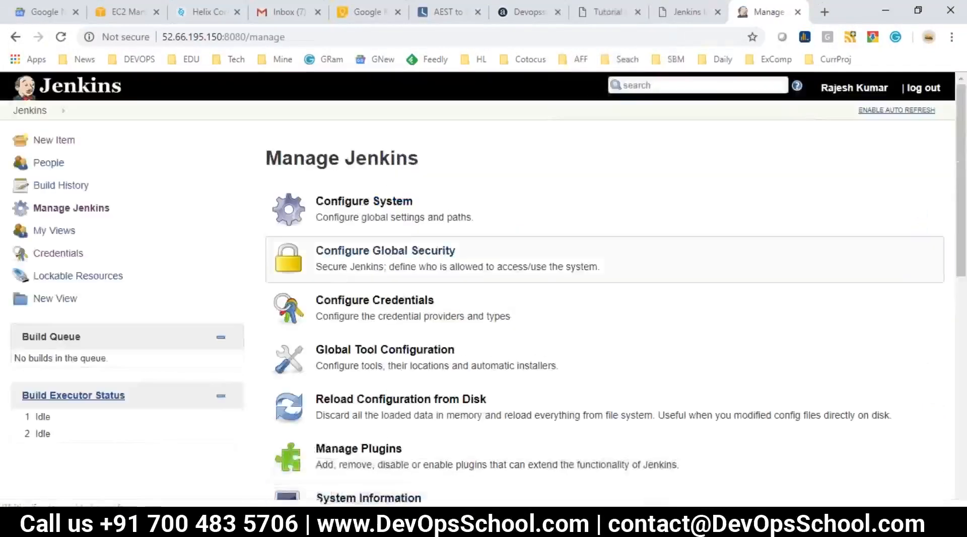
Switch to Firefox and open the Jenkins root address 52.66.195.150:8080 without signing in.
key(alt+Tab)
click(63, 37)
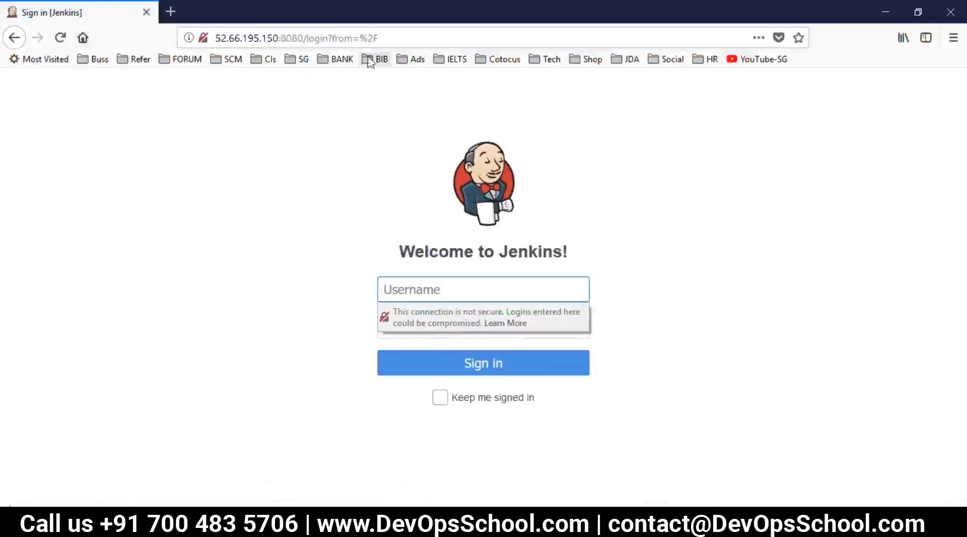
drag(317, 38, 708, 39)
key(BackSpace)
key(Return)
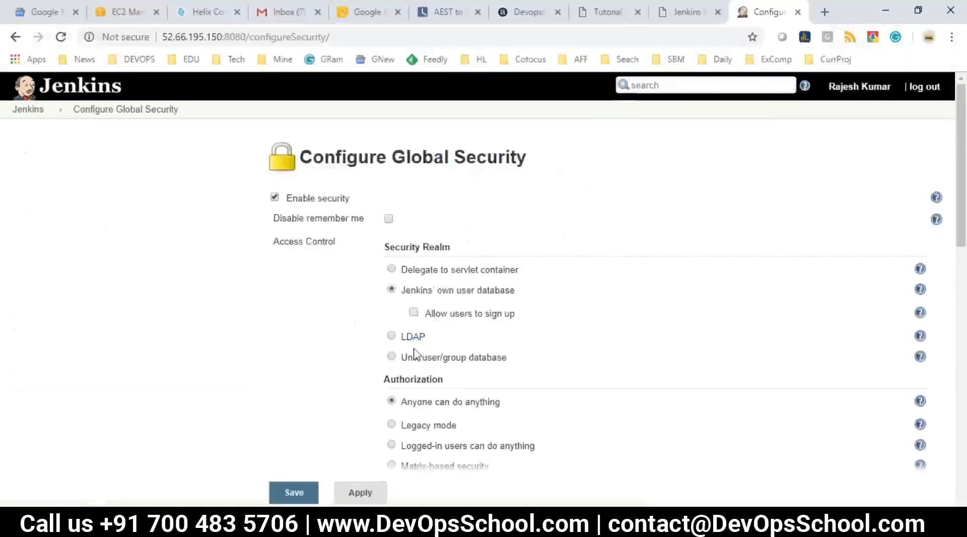
In Chrome, set Authorization to Logged-in users can do anything with Allow anonymous read access enabled, and apply it.
scroll(414, 352, down, 4)
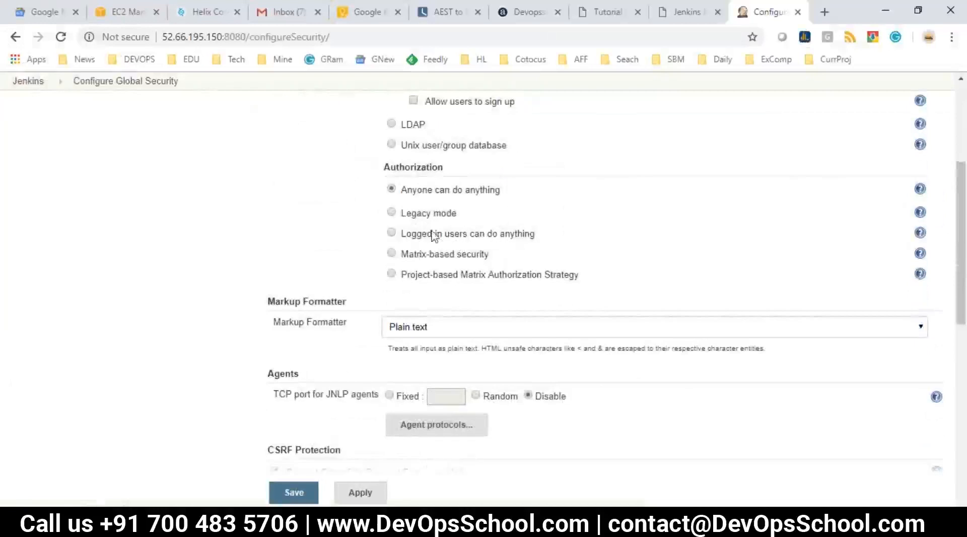
drag(549, 236, 398, 239)
click(392, 233)
drag(459, 211, 403, 217)
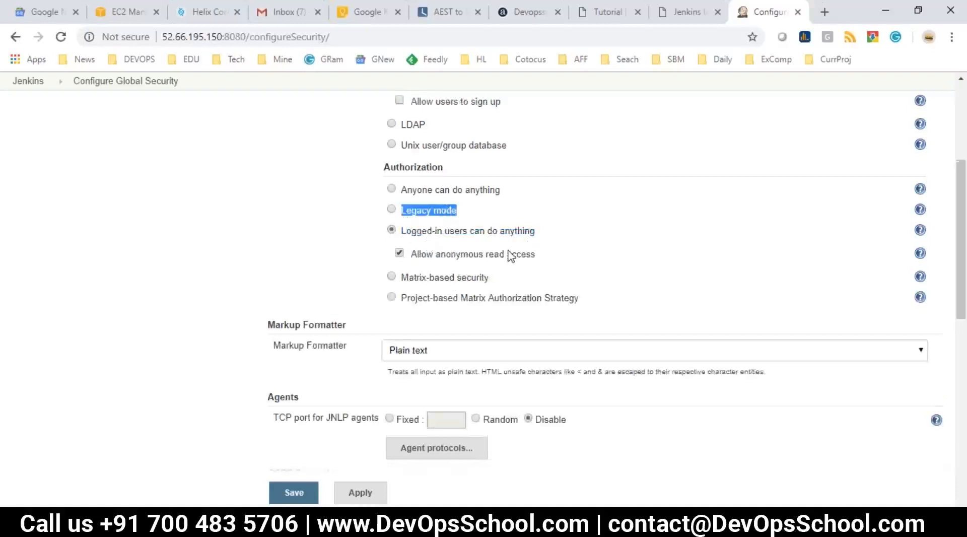
key(alt+Tab)
click(294, 38)
key(Return)
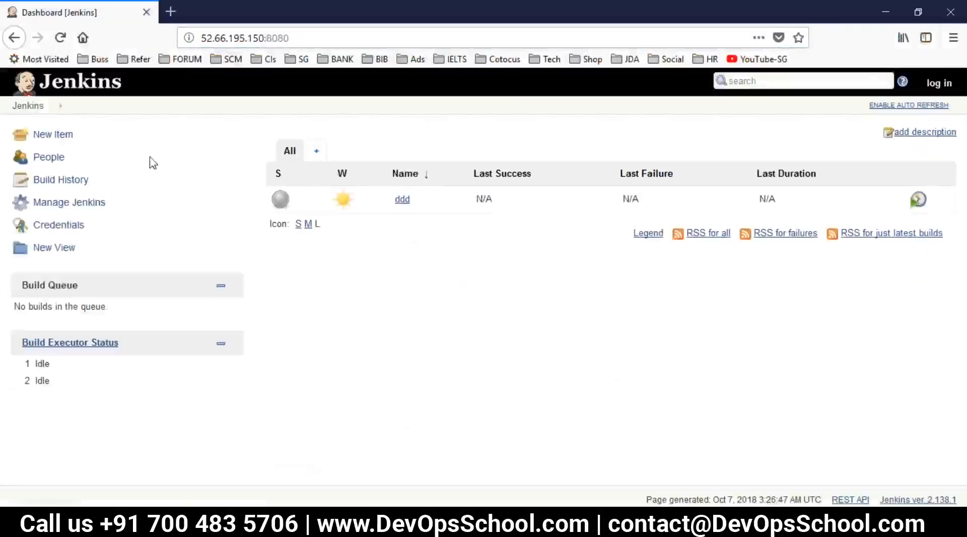
key(alt+Tab)
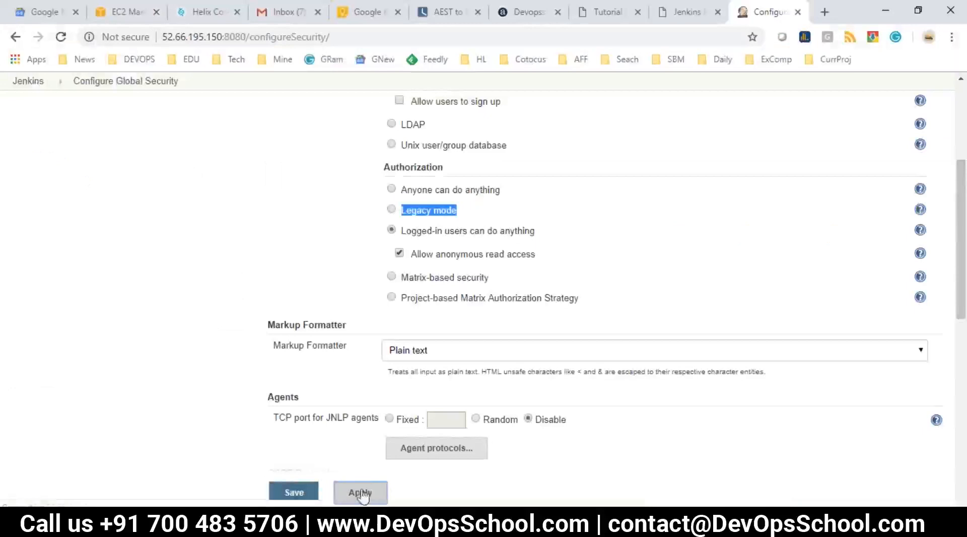
click(369, 491)
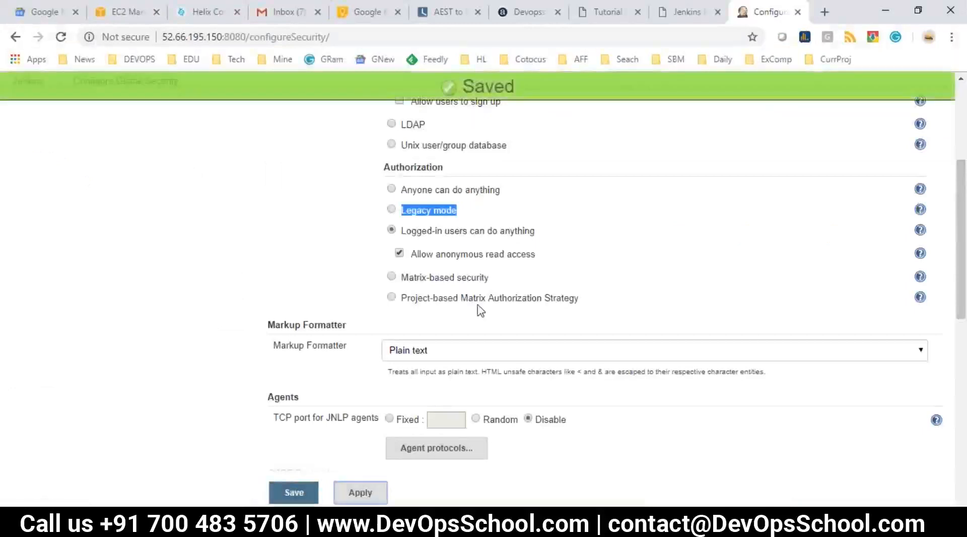
Reload the Jenkins dashboard in Firefox as an anonymous visitor and compare it with the Allow anonymous read access option in Chrome.
key(alt+Tab)
click(60, 39)
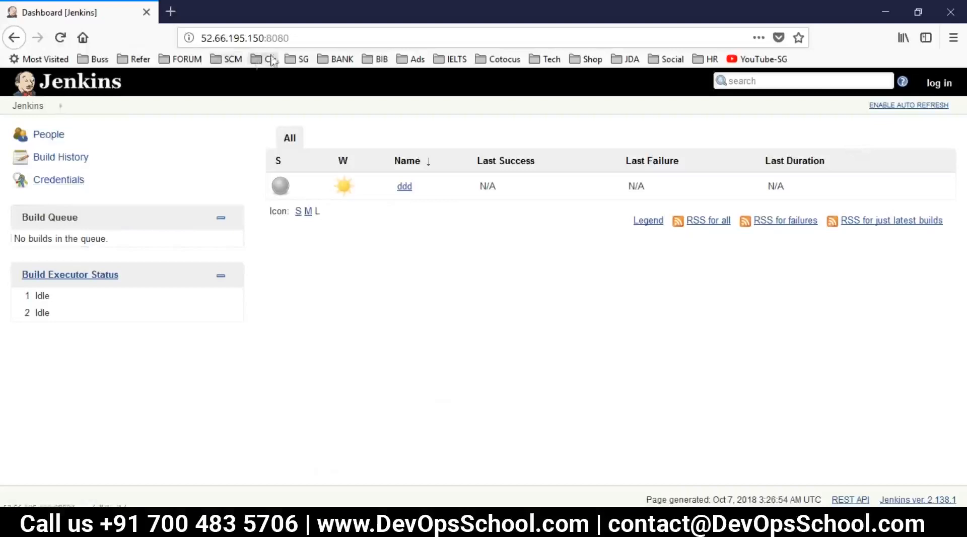
key(alt+Tab)
key(alt+Tab)
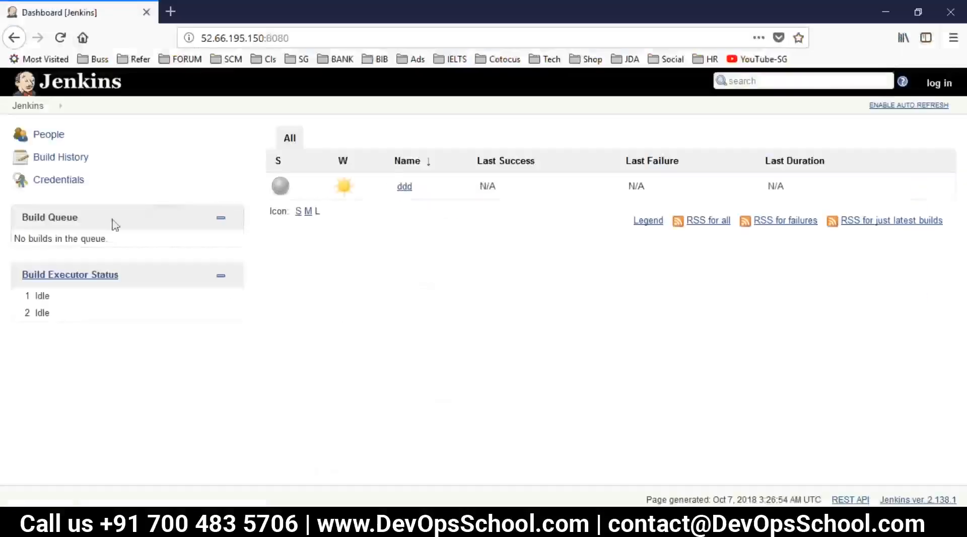
key(alt+Tab)
drag(417, 258, 545, 257)
key(alt+Tab)
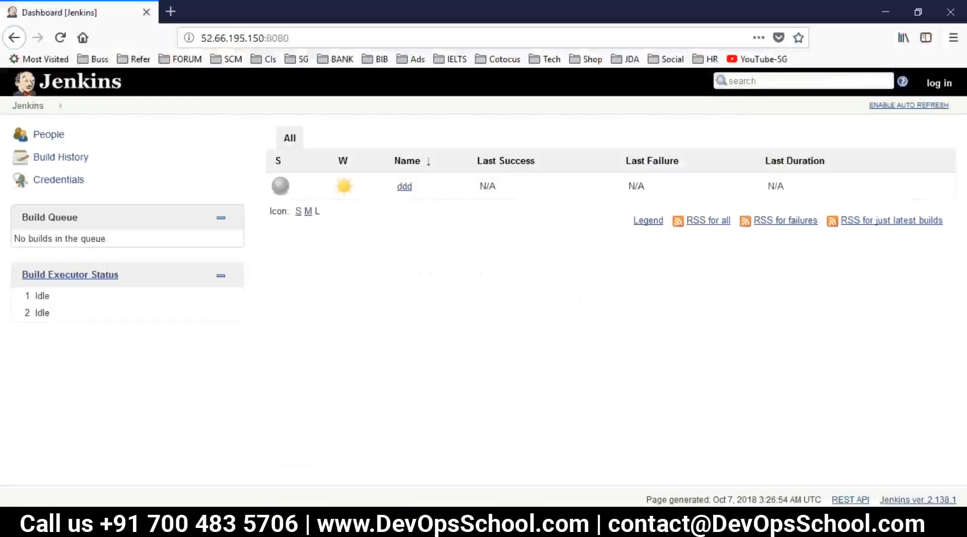
Turn off Allow anonymous read access in Chrome and apply the security settings.
key(alt+Tab)
triple_click(408, 255)
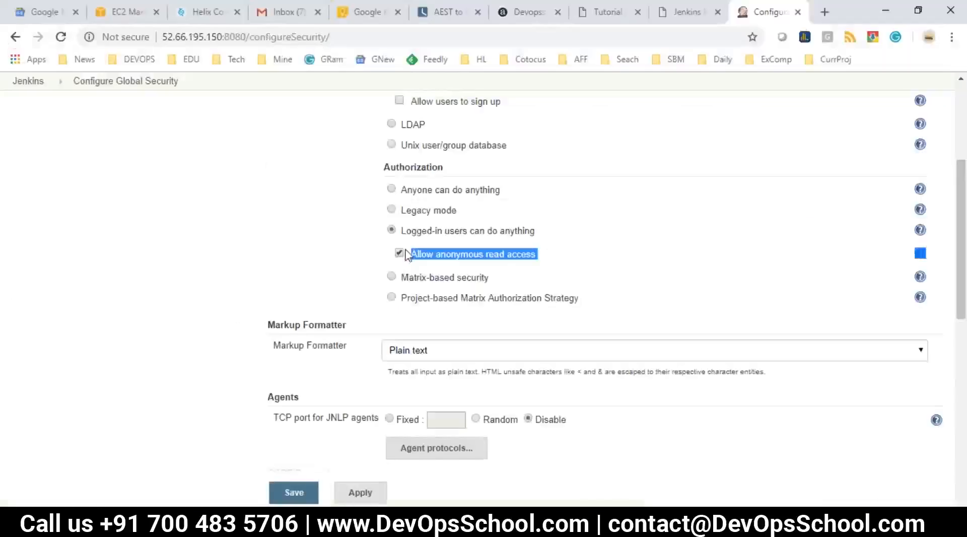
click(399, 253)
click(362, 491)
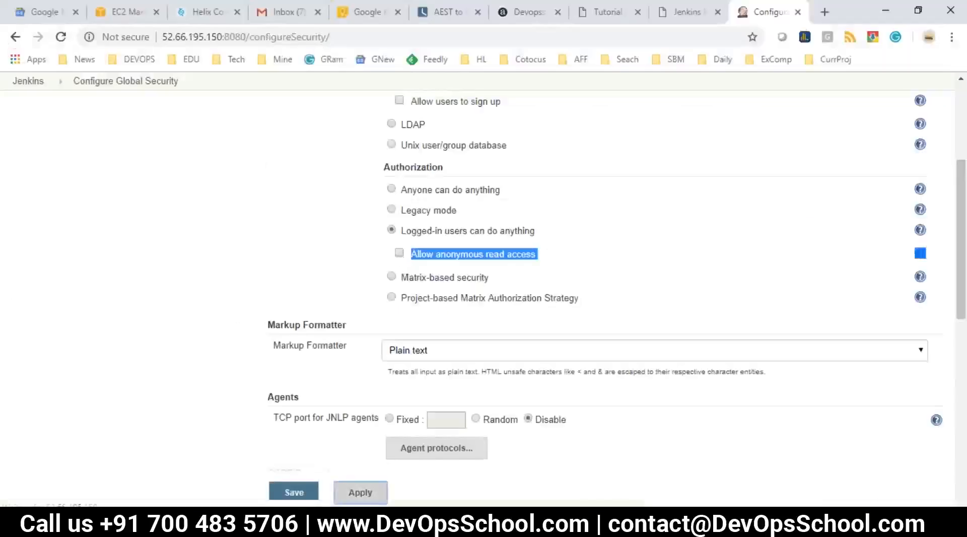
Reload Jenkins in Firefox and sign in with the test user's username and password, using the Notepad outline for reference.
key(alt+Tab)
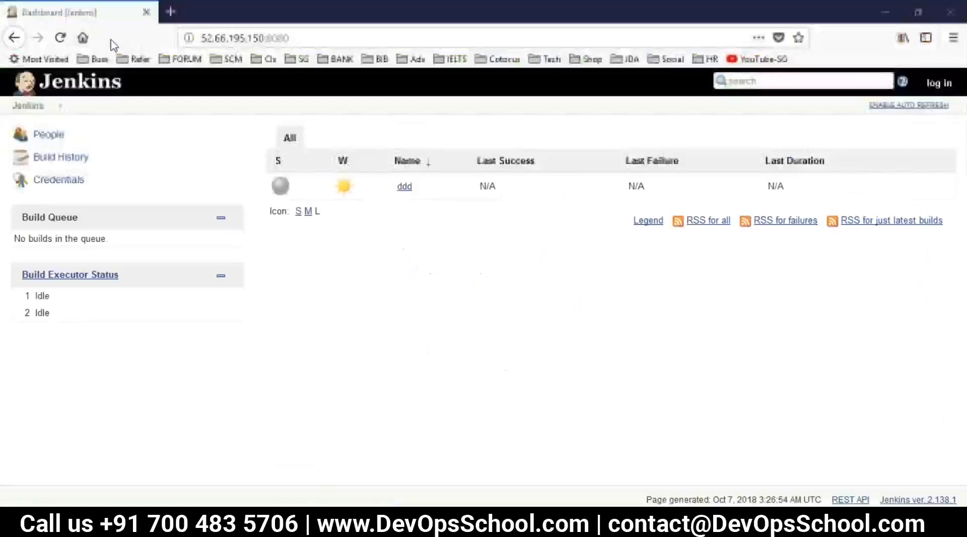
click(60, 38)
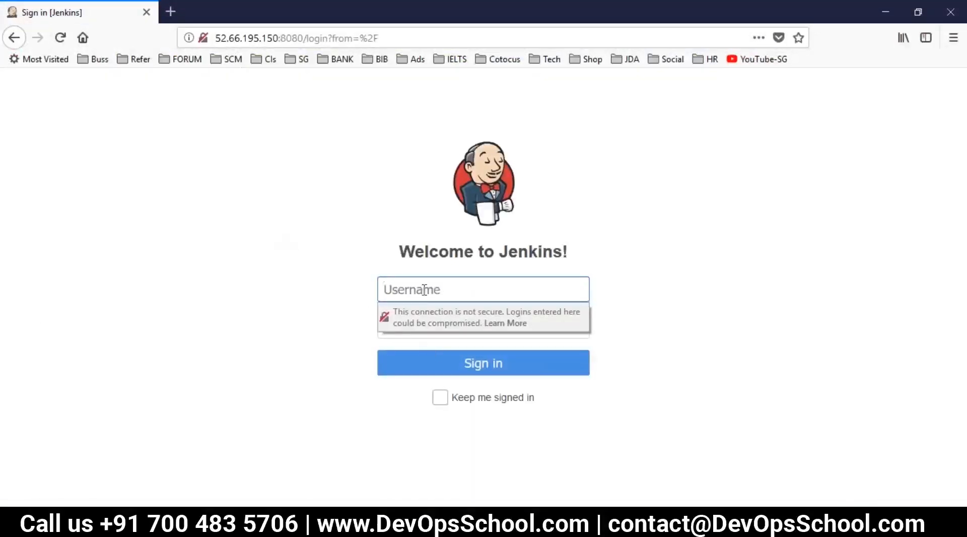
key(alt+Tab)
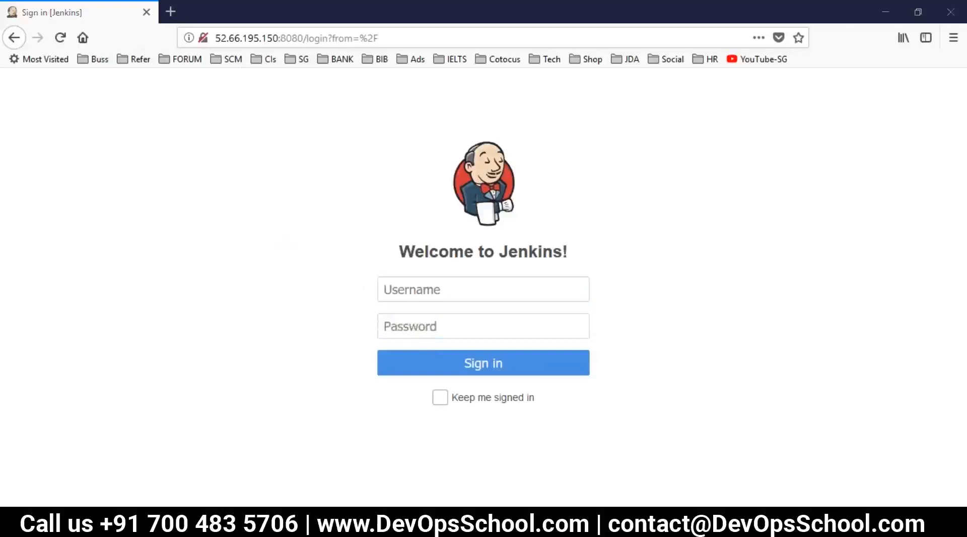
key(alt+Tab)
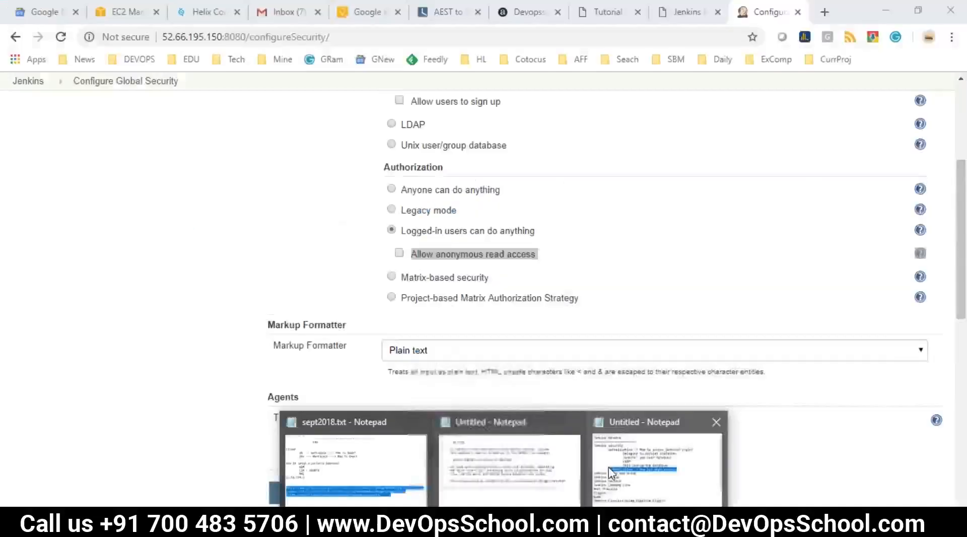
click(611, 474)
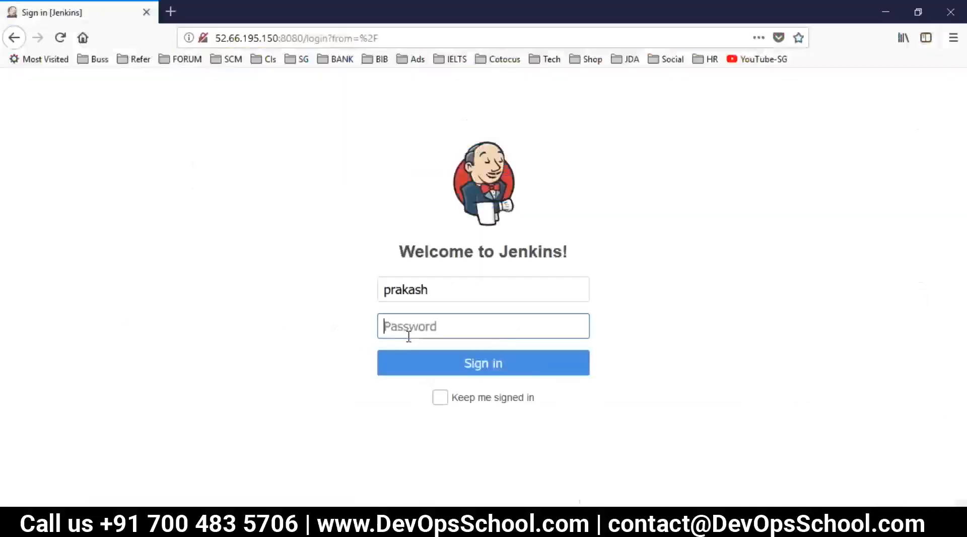
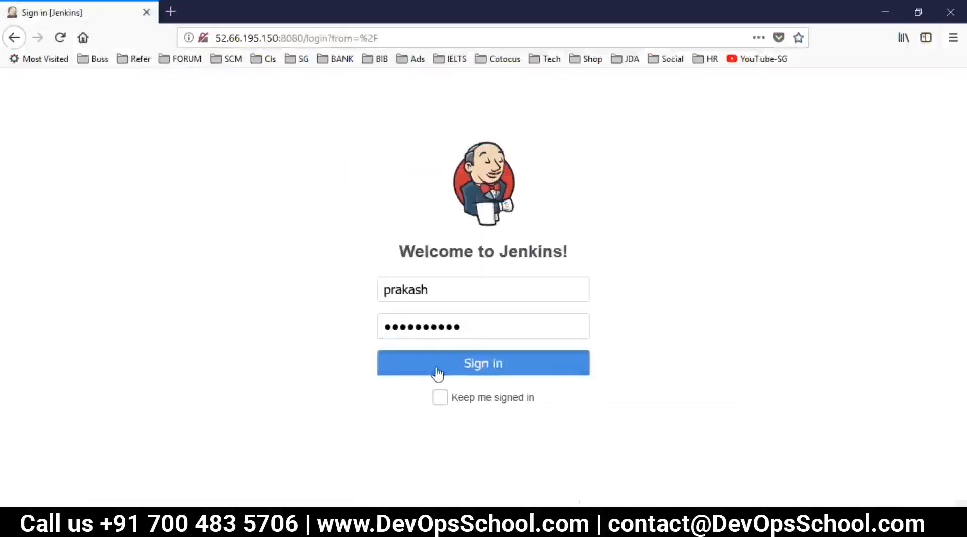
click(437, 372)
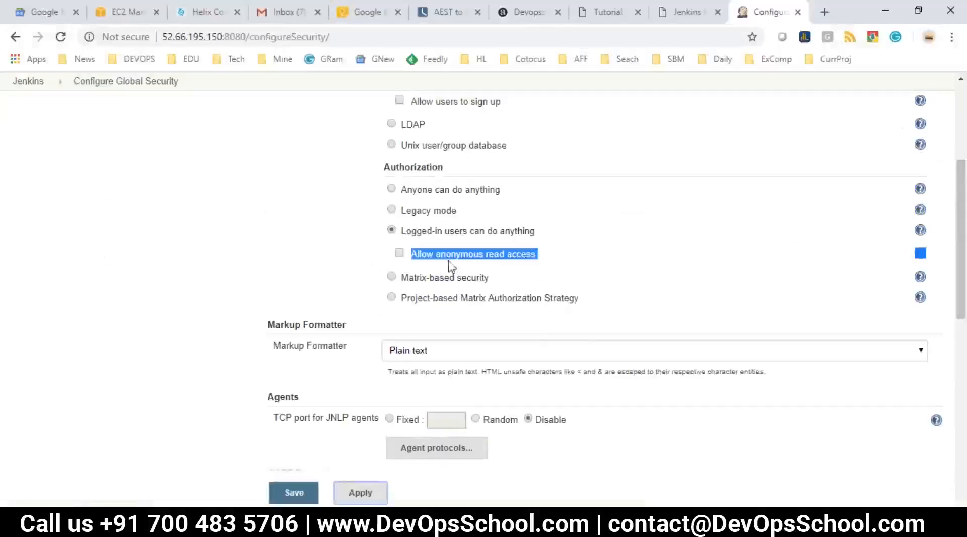
In Chrome, switch Authorization from Logged-in users can do anything to Matrix-based security and look over the permission matrix.
drag(542, 236, 437, 231)
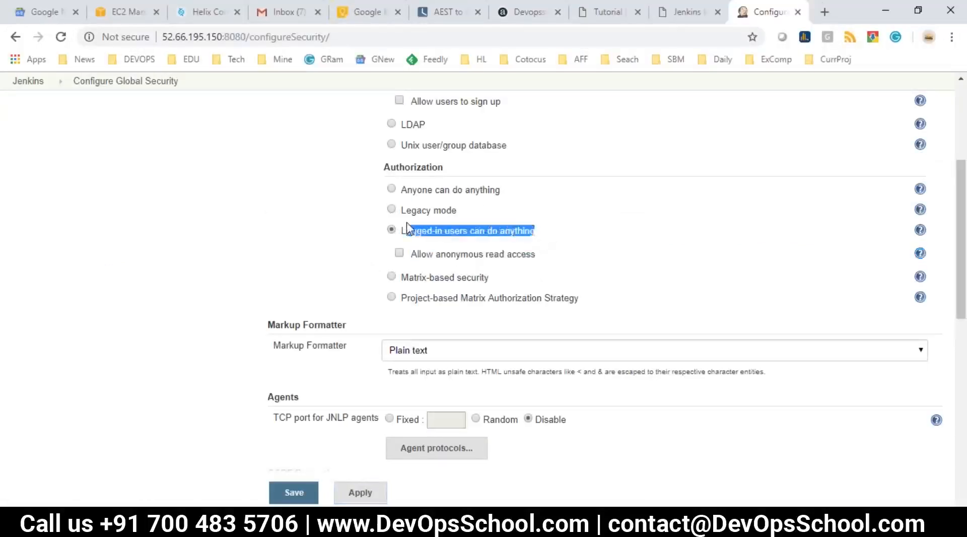
click(422, 283)
click(422, 278)
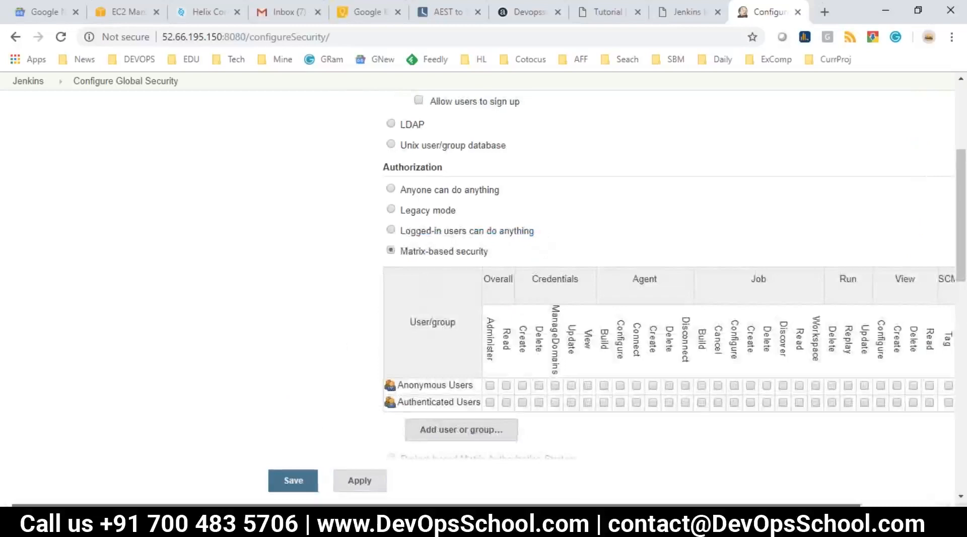
drag(429, 503, 564, 494)
key(ctrl+minus)
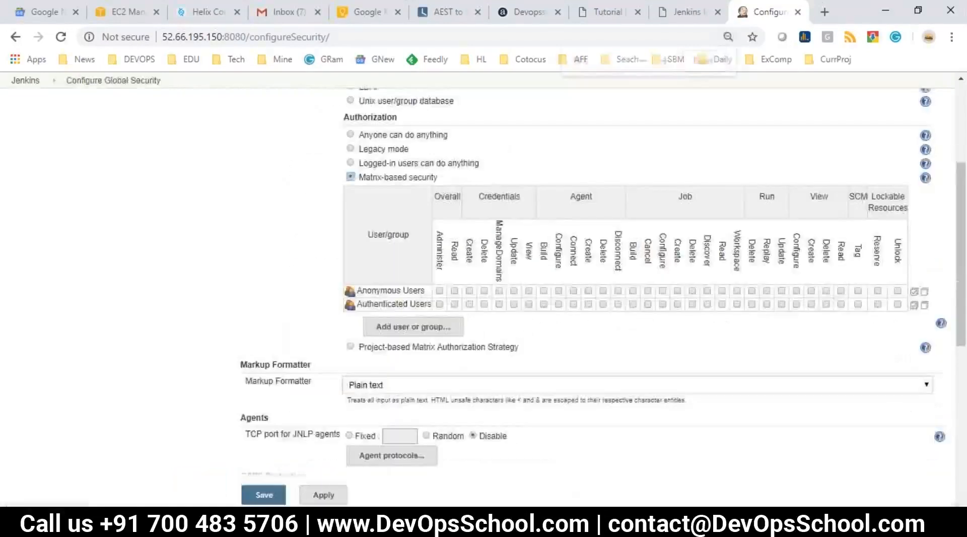
key(ctrl+plus)
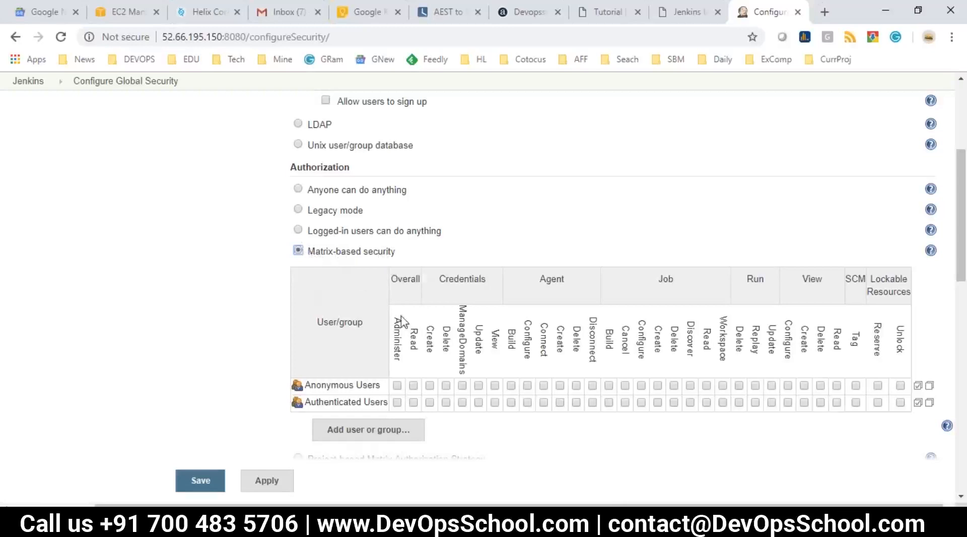
scroll(402, 321, down, 3)
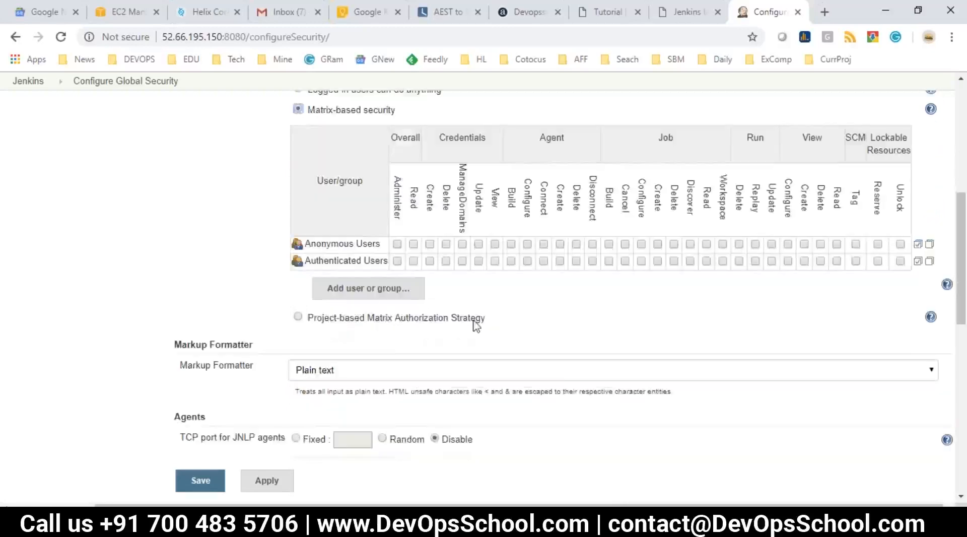
scroll(400, 370, up, 2)
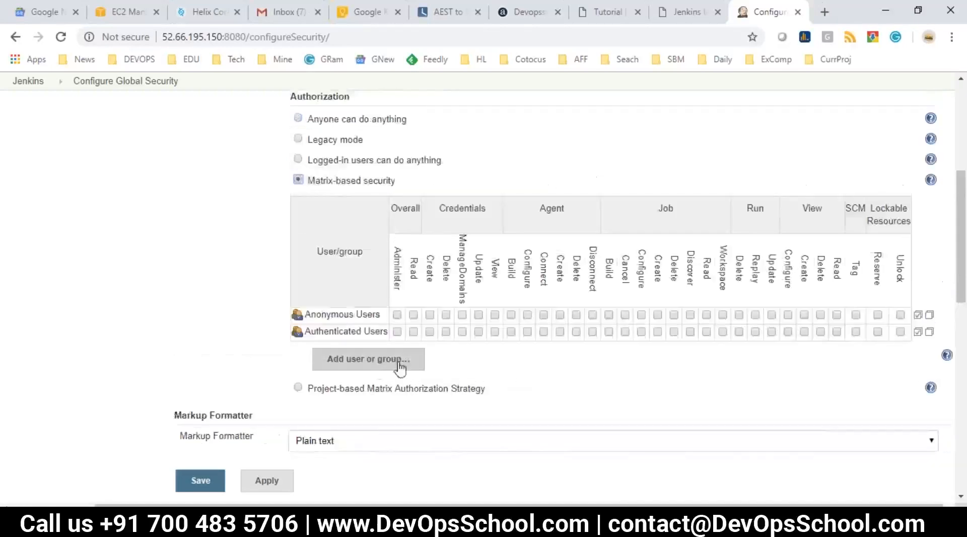
Add the administrator's username to the permission matrix and grant that user the Overall Administer permission.
click(378, 367)
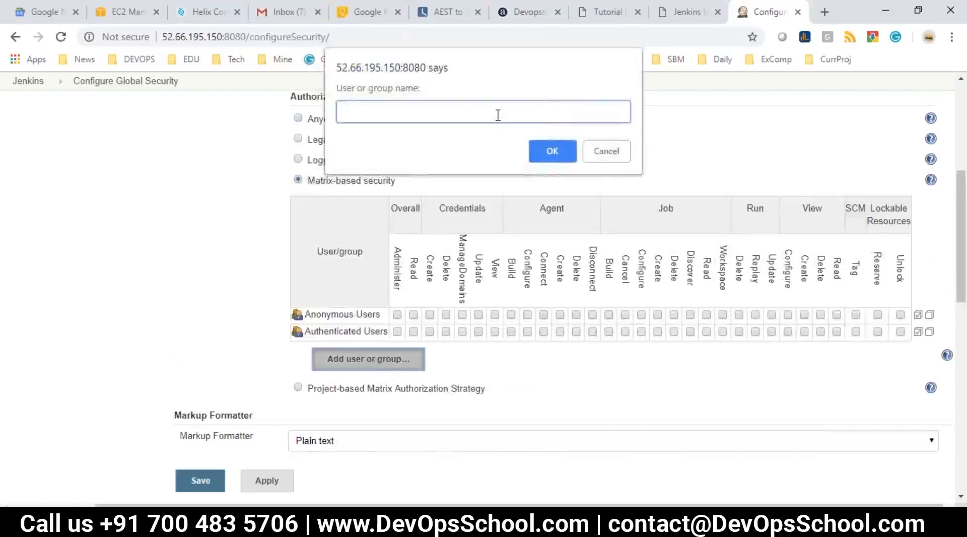
text(rajeshkumar)
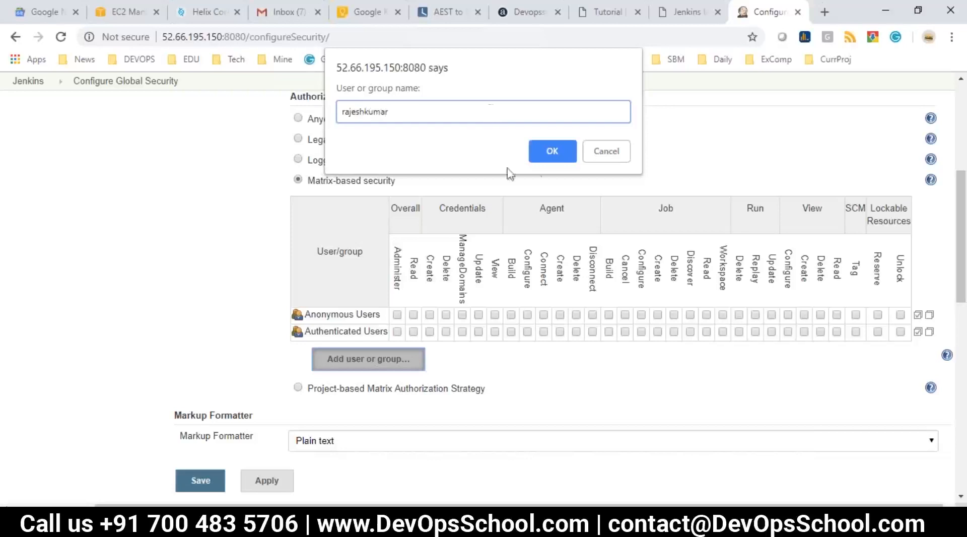
click(549, 155)
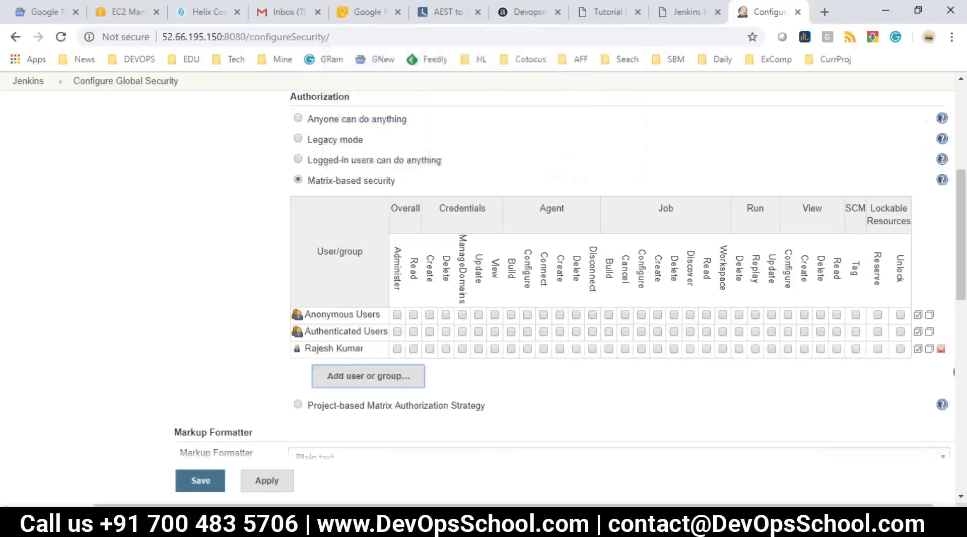
click(396, 348)
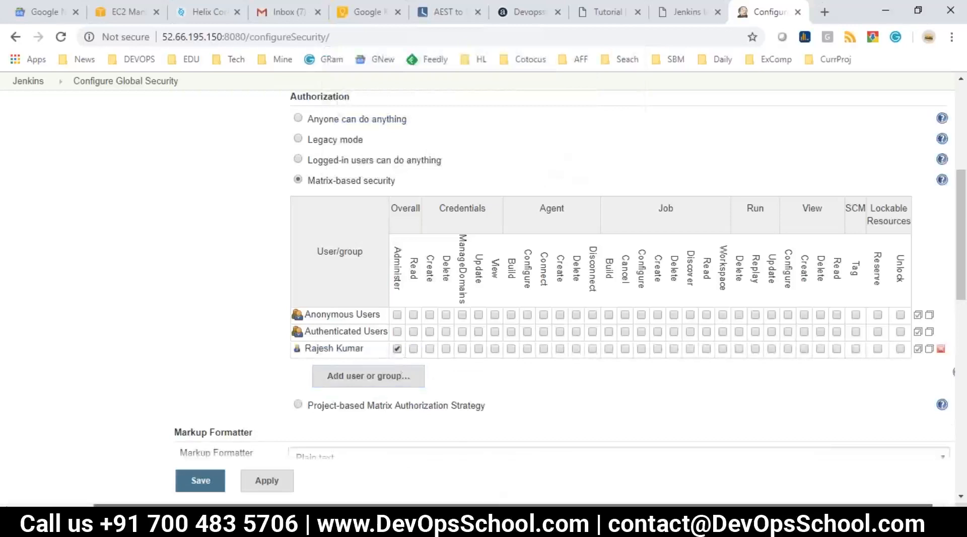
drag(548, 504, 559, 503)
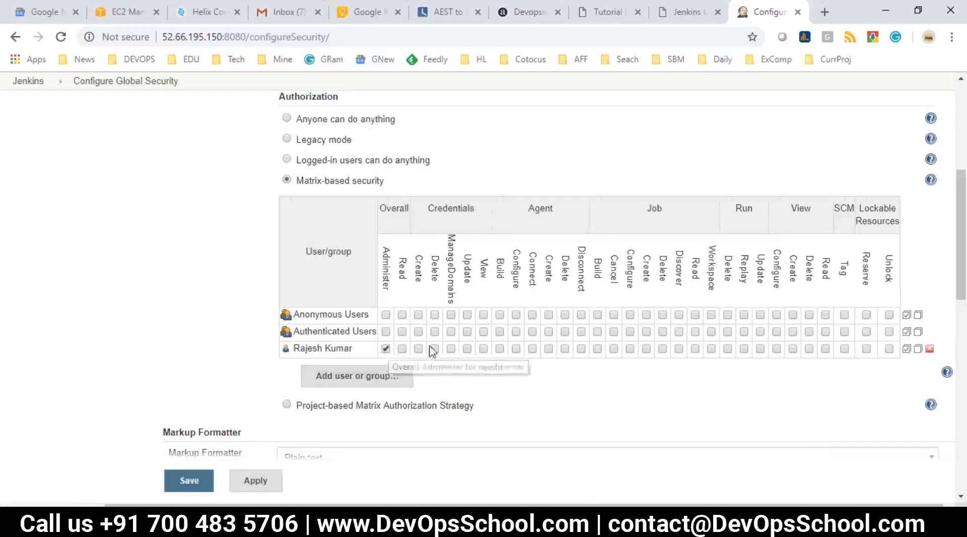
Examine the Credentials, Agent and Job permission columns of the security matrix.
drag(417, 251, 467, 262)
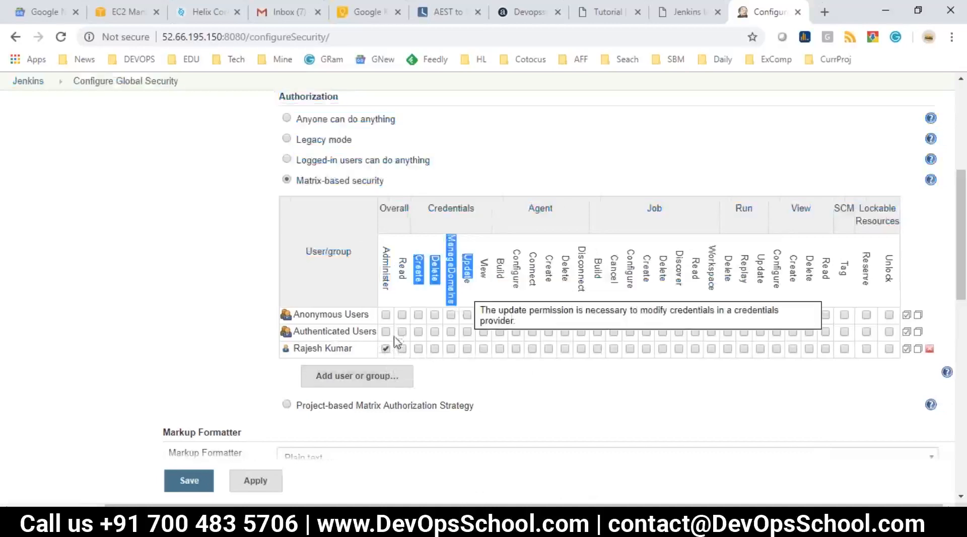
click(437, 266)
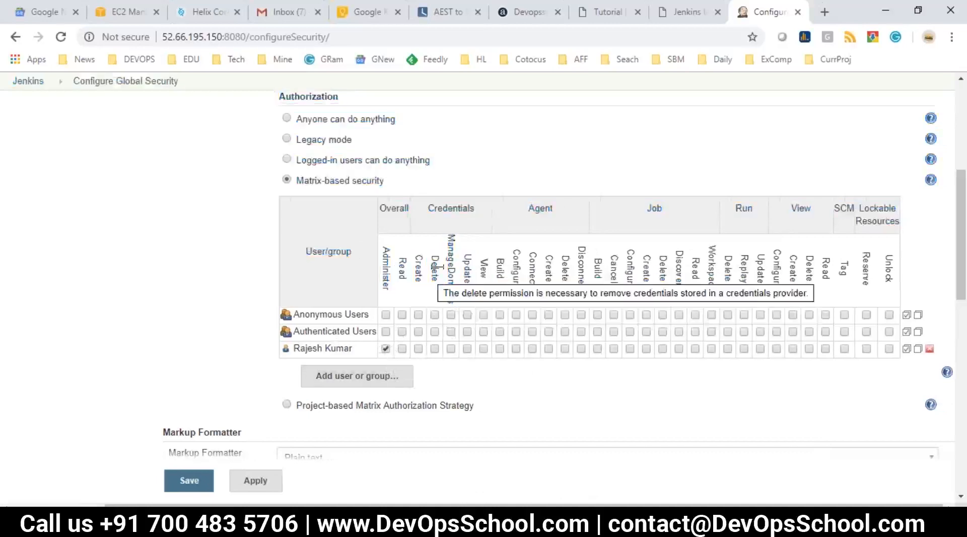
double_click(440, 207)
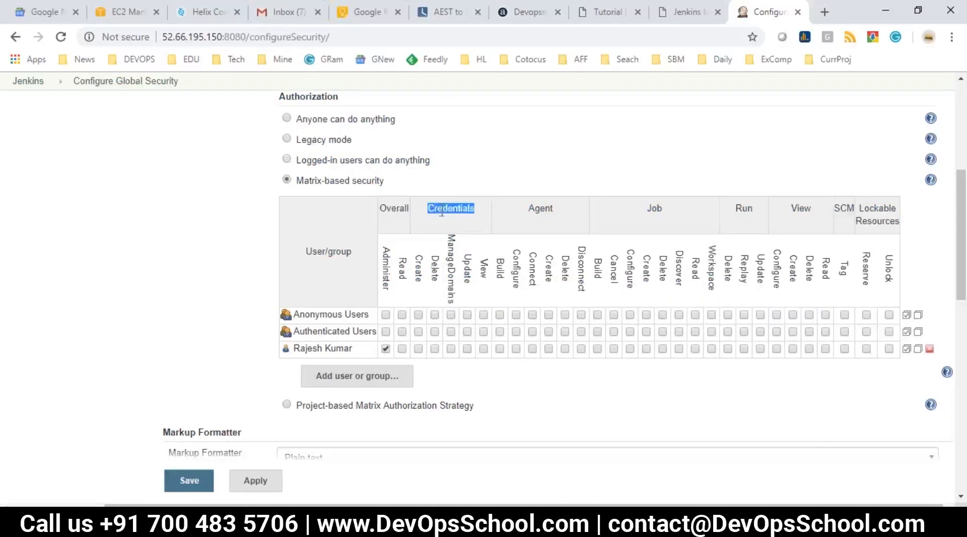
double_click(543, 207)
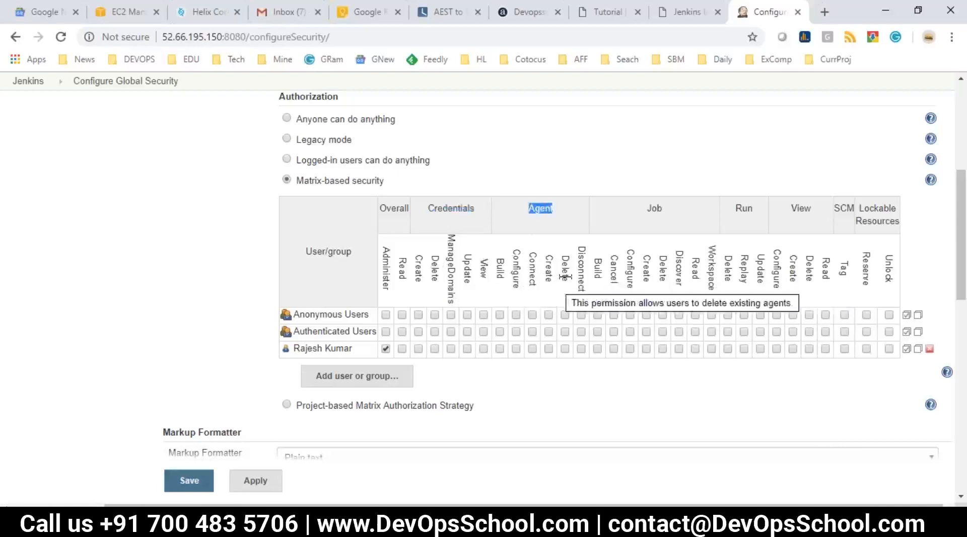
double_click(654, 207)
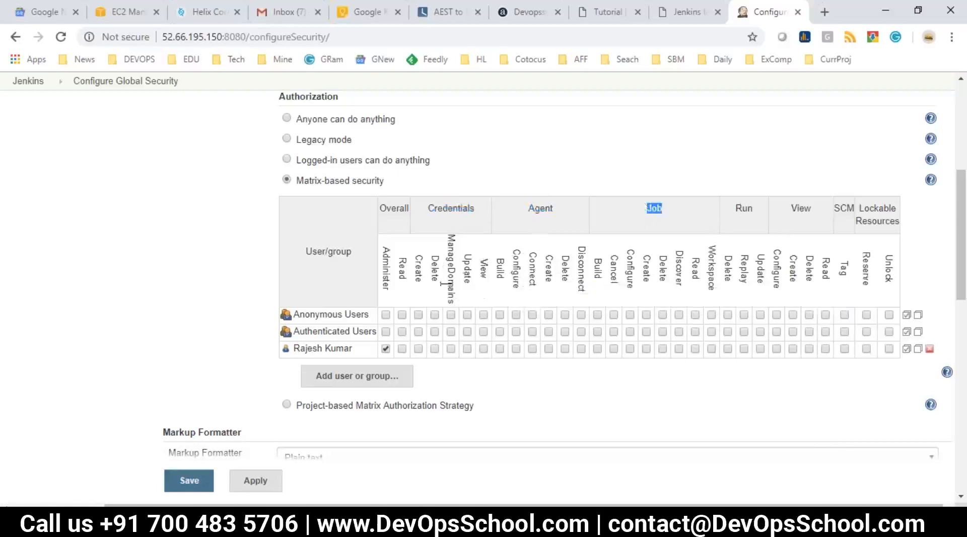
Look over the Agent through SCM permission columns of the security matrix and apply the matrix-based security configuration.
drag(842, 266, 769, 264)
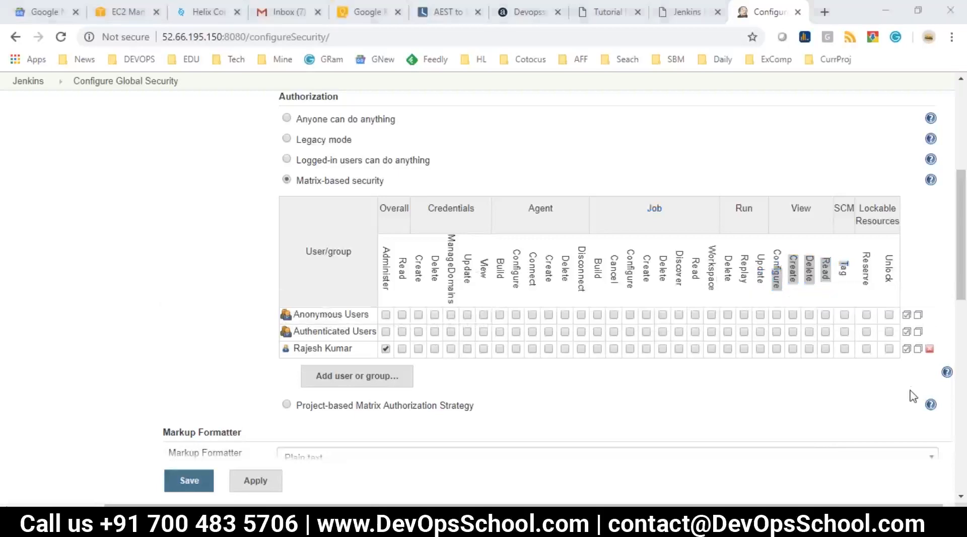
drag(527, 248, 745, 265)
click(692, 152)
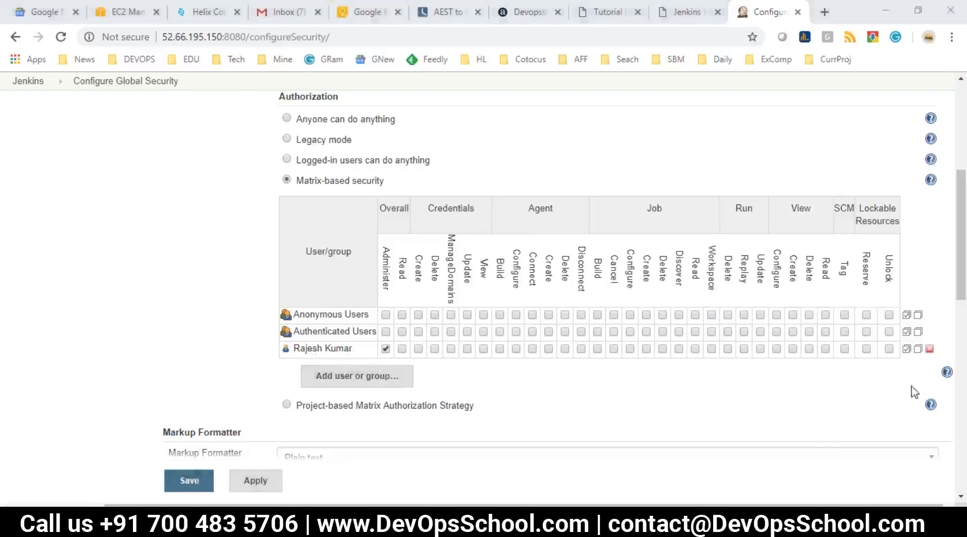
click(255, 481)
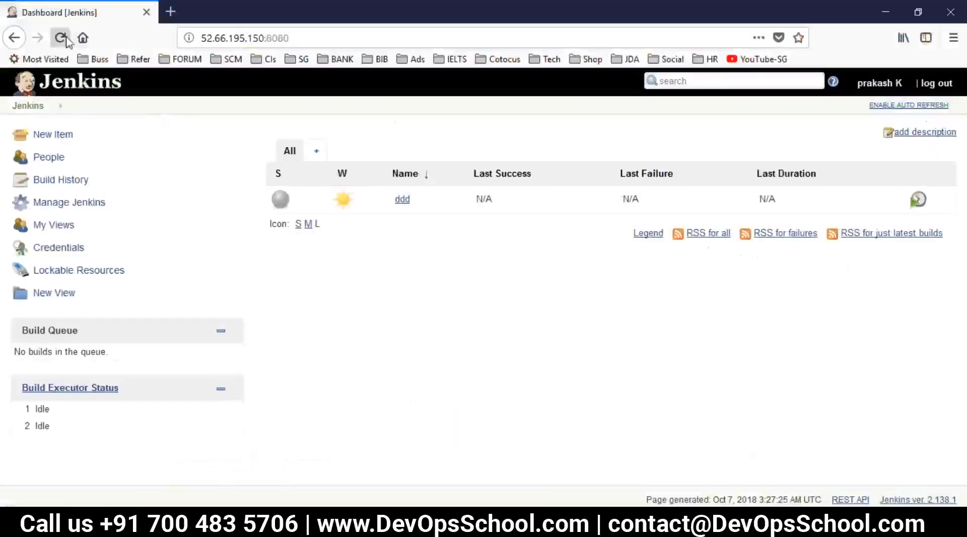
Switch to Firefox, reload Jenkins, log the test user out and return to the sign-in page.
click(66, 38)
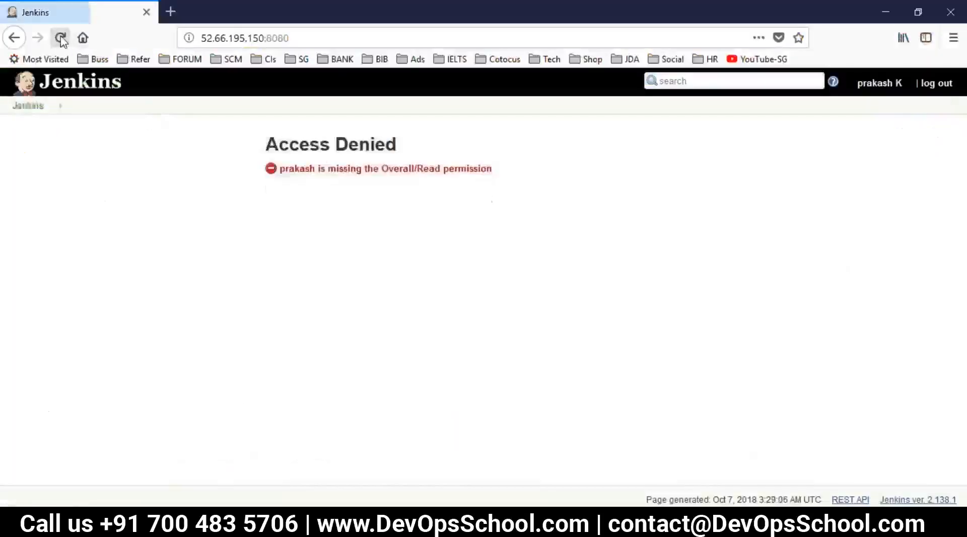
click(946, 84)
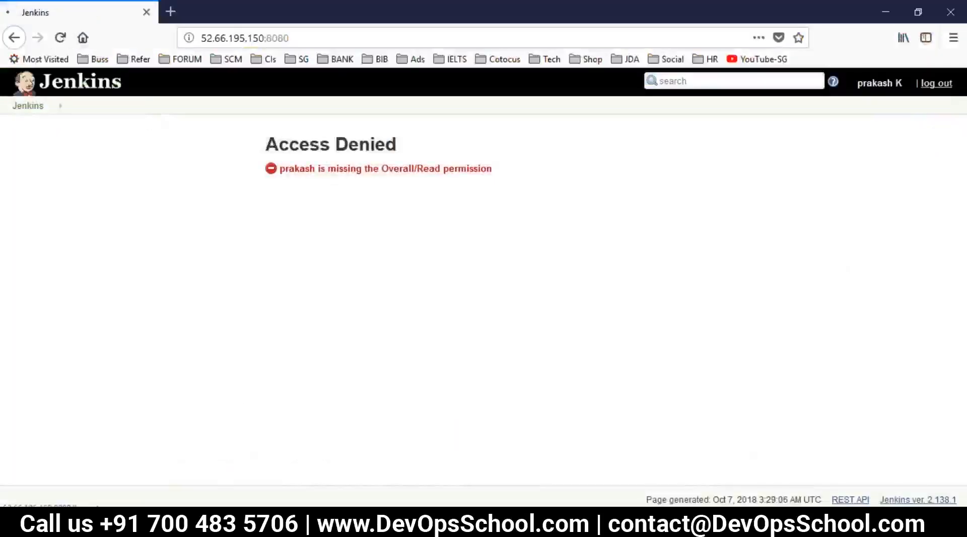
drag(303, 38, 378, 37)
key(BackSpace)
key(Return)
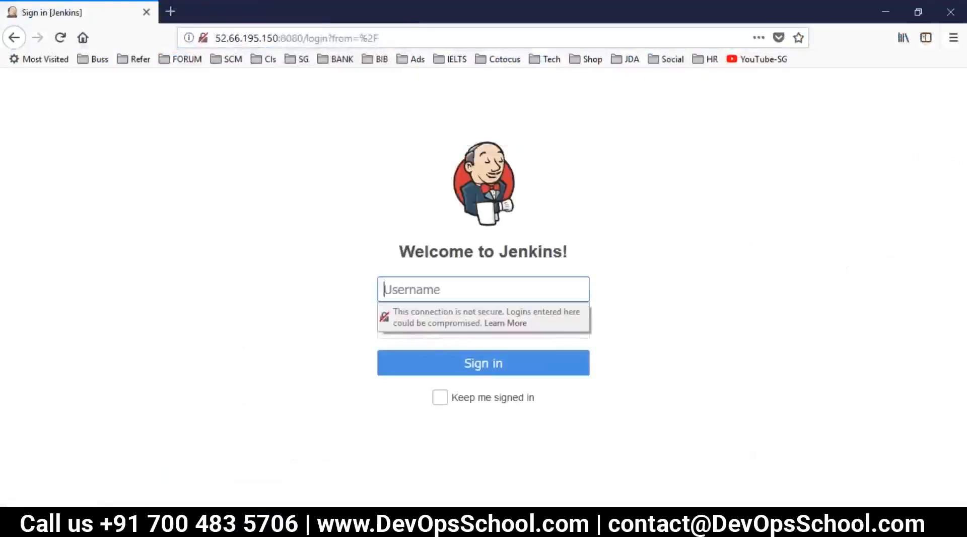
Sign in with the test user's username and password and check which permission the account lacks.
text(prakash)
click(455, 321)
text(•••••••••••)
click(467, 371)
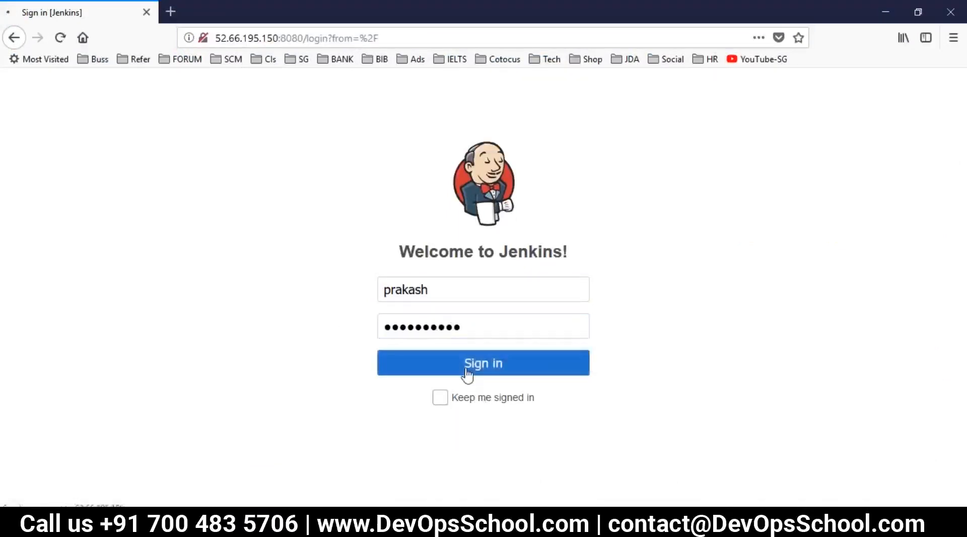
drag(286, 170, 479, 170)
click(364, 195)
drag(354, 169, 432, 169)
click(455, 166)
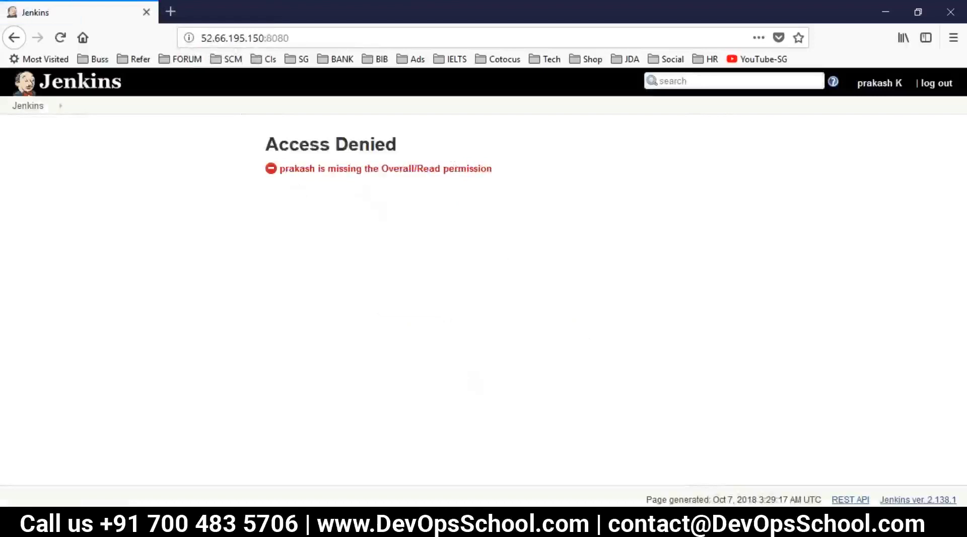
Back in Chrome, add the test user's username to the matrix-based security table.
click(496, 521)
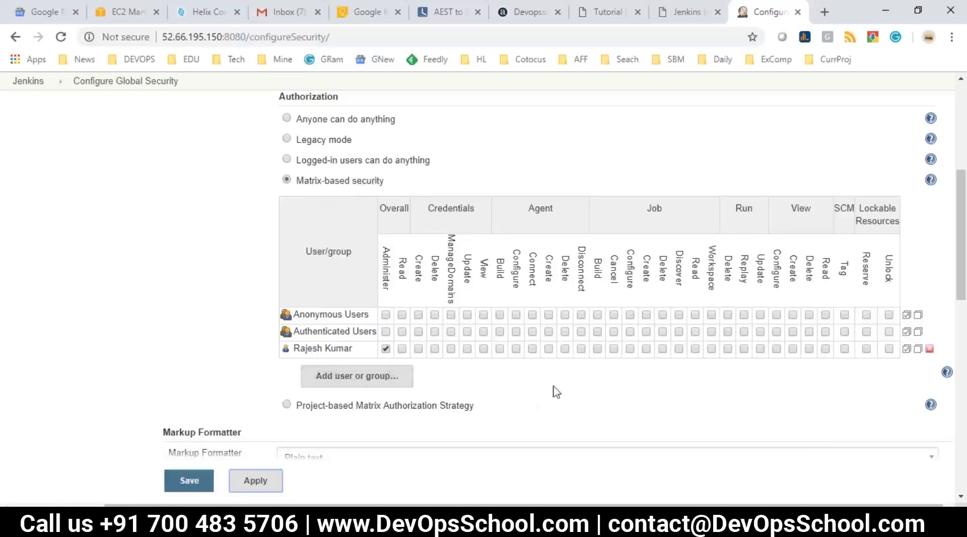
click(346, 378)
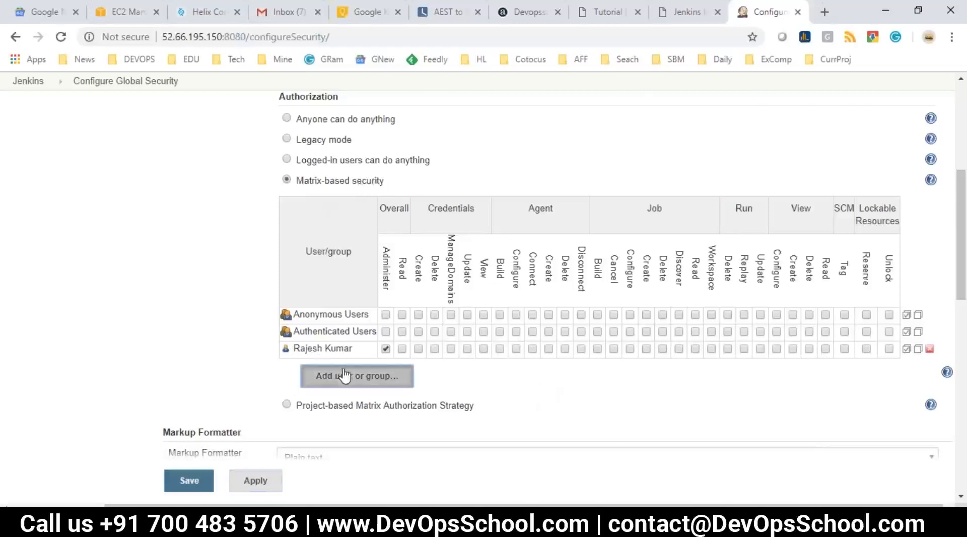
text(prakash)
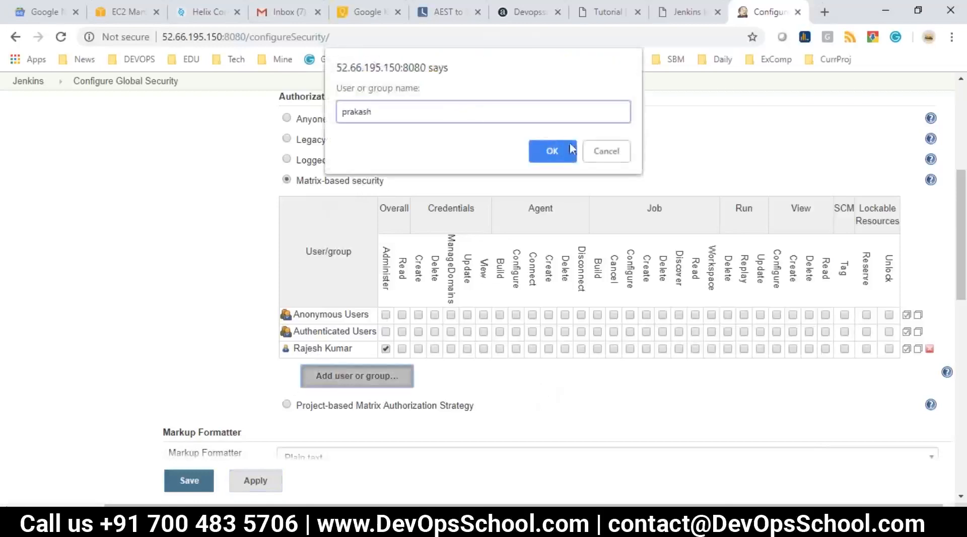
key(Return)
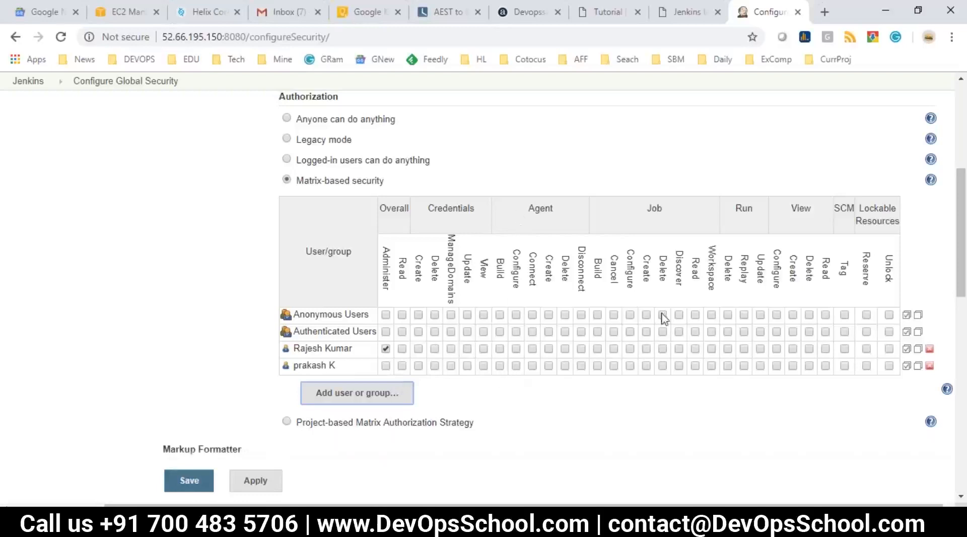
Grant the test user the Job permissions Build, Cancel, Configure, Delete, Discover, Read and Workspace, and apply the configuration.
click(597, 366)
click(597, 366)
click(598, 365)
click(614, 366)
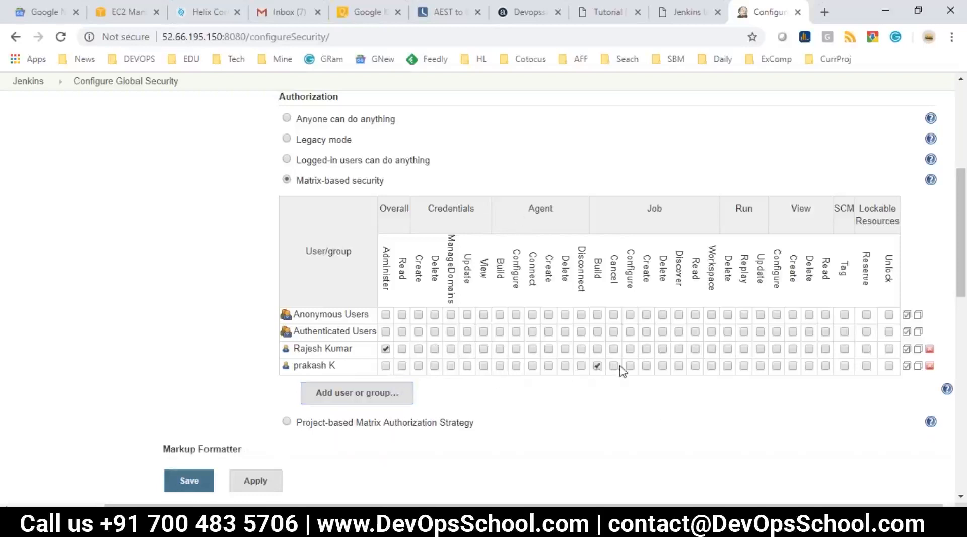
click(630, 365)
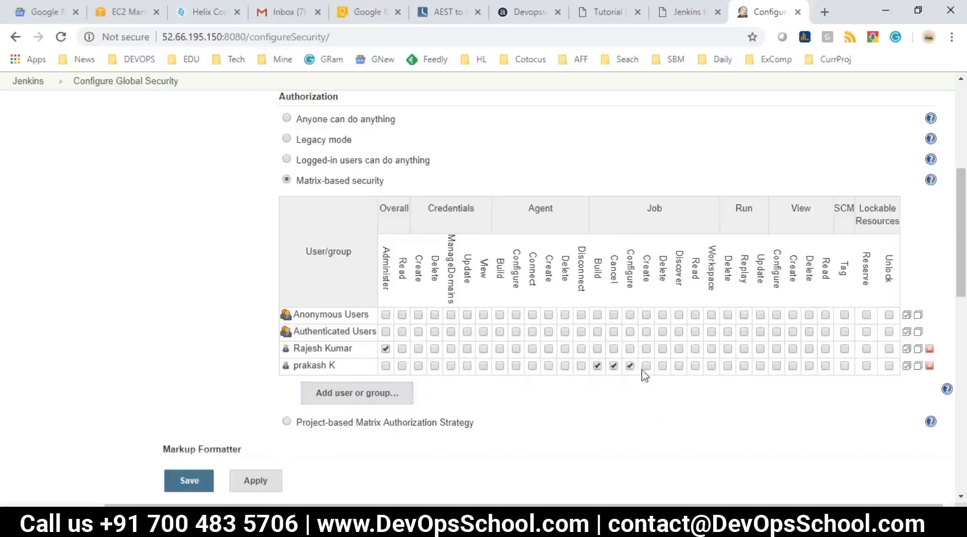
click(679, 366)
click(695, 365)
click(711, 366)
click(255, 480)
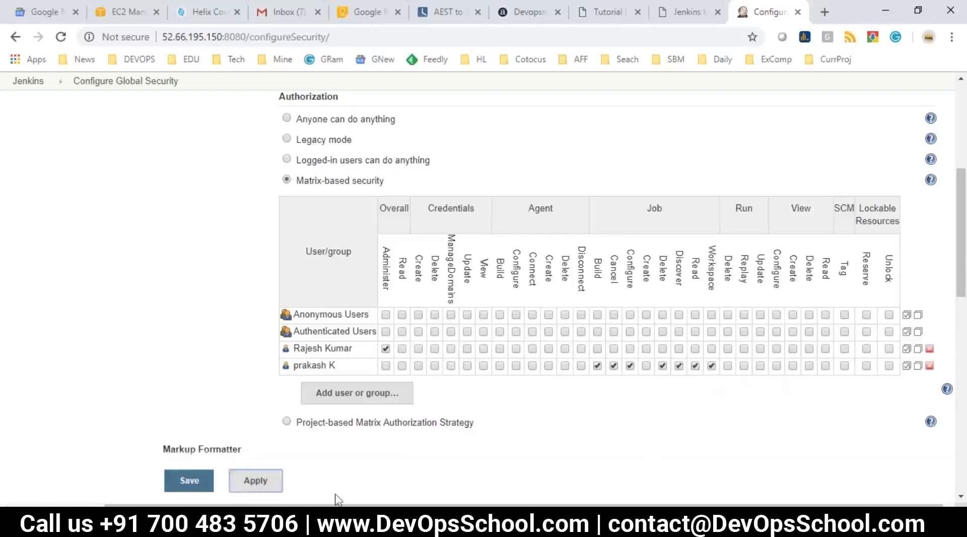
In Firefox, reload Jenkins, log out and sign in again with the test user's username and password.
key(alt+Tab)
click(60, 38)
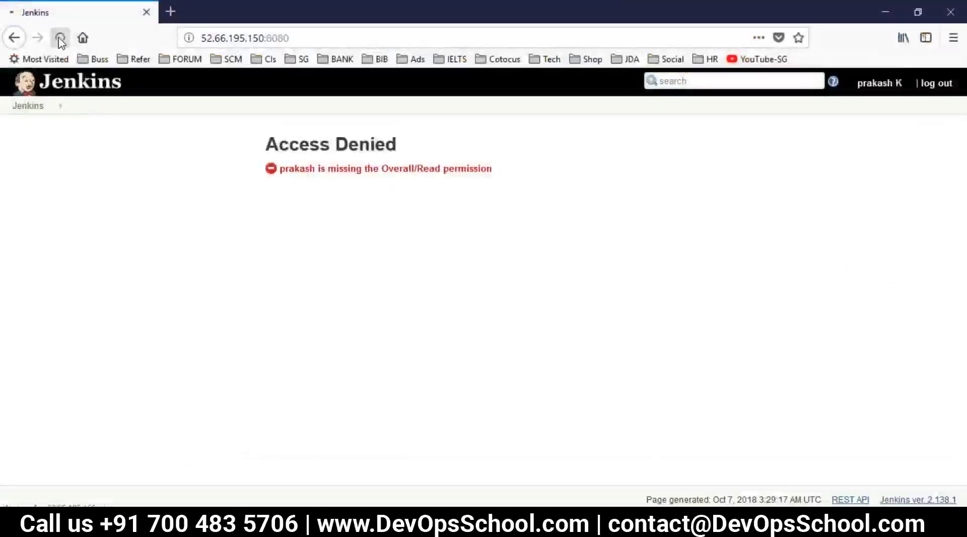
click(938, 84)
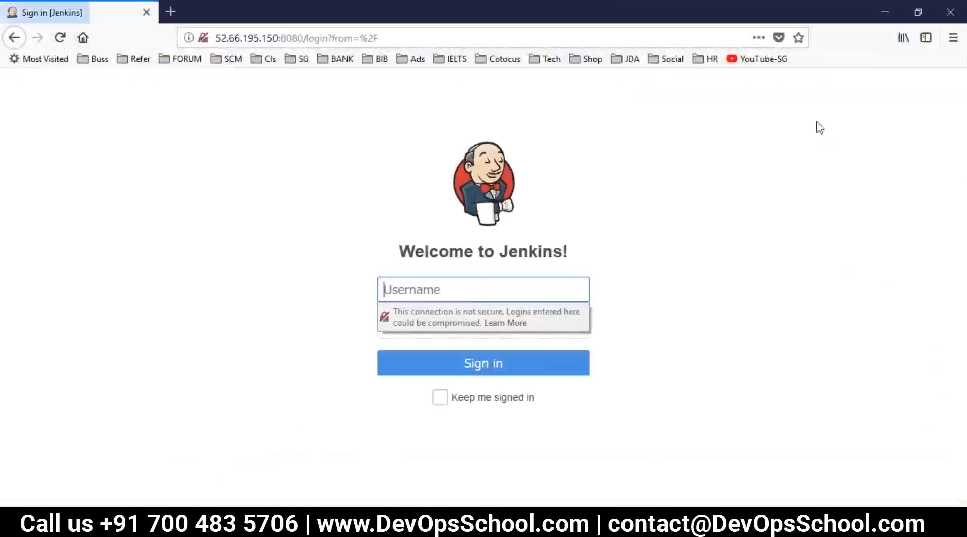
text(prakash)
click(496, 333)
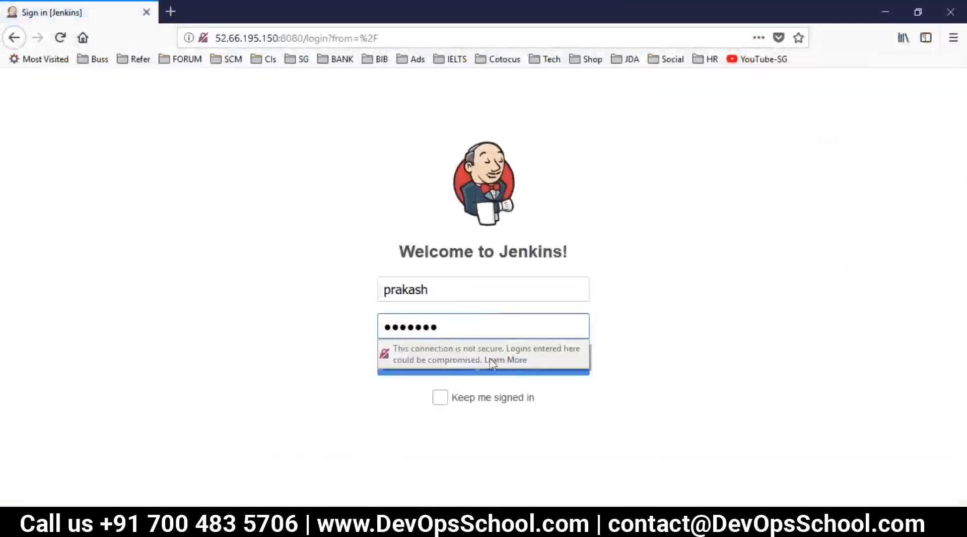
click(587, 396)
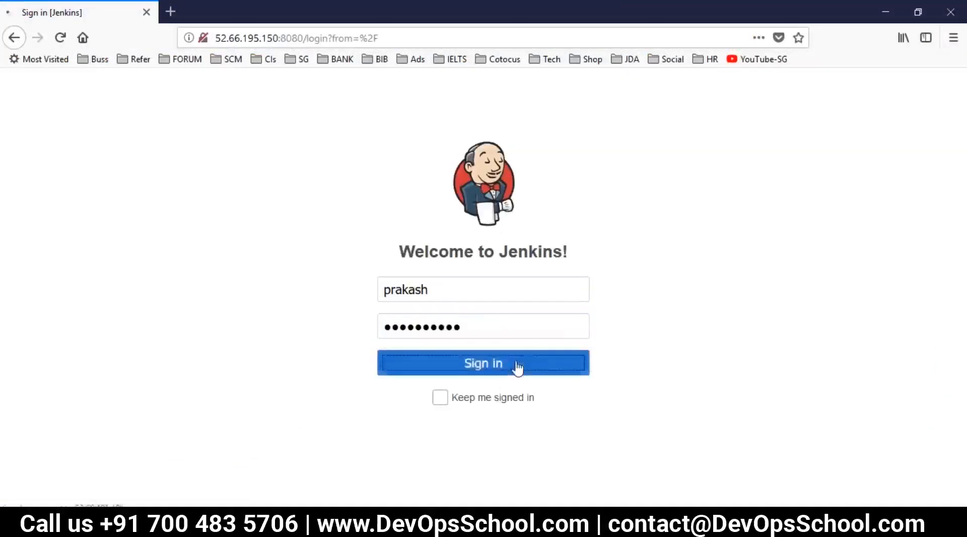
click(518, 369)
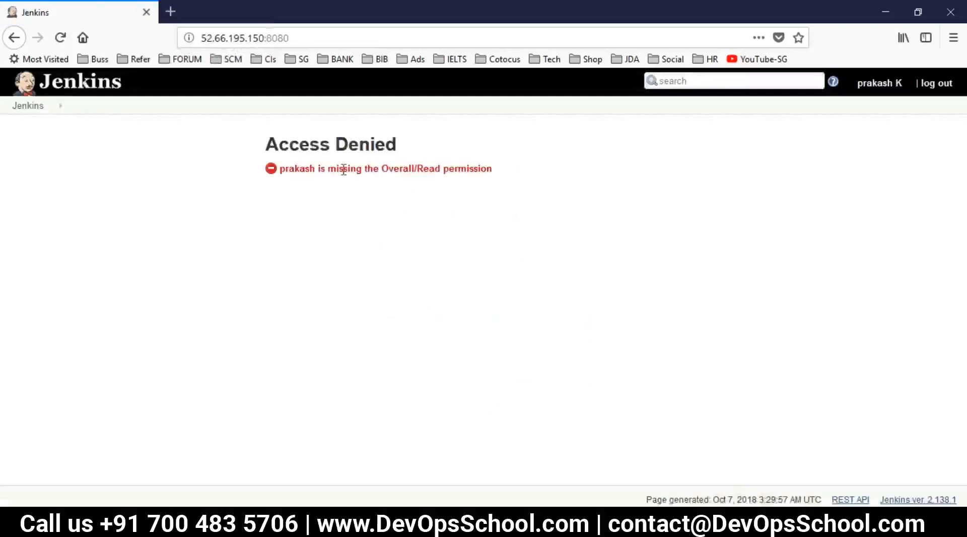
In Chrome, grant the test user the View permissions Configure, Create, Delete and Read plus the SCM Tag permission.
key(alt+Tab)
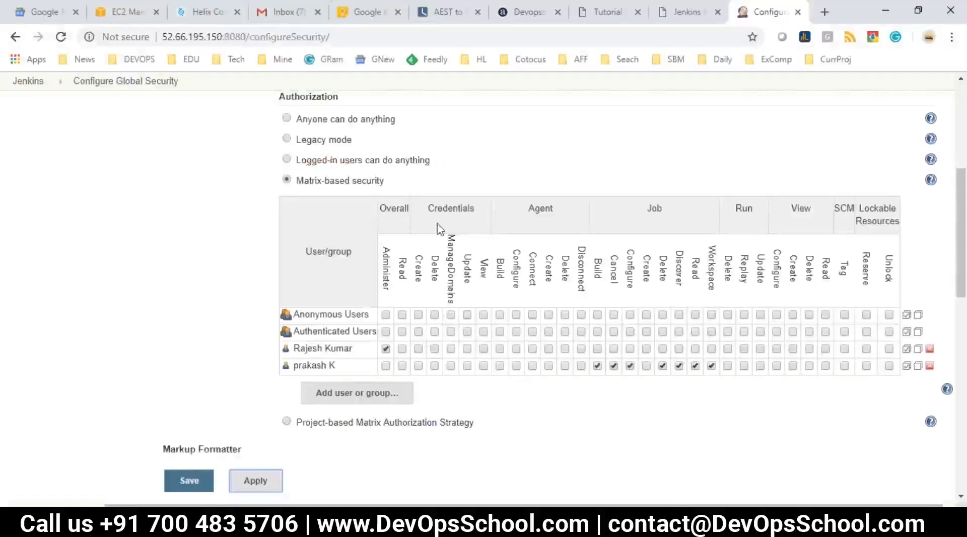
click(776, 365)
click(793, 366)
click(809, 365)
click(825, 365)
click(844, 366)
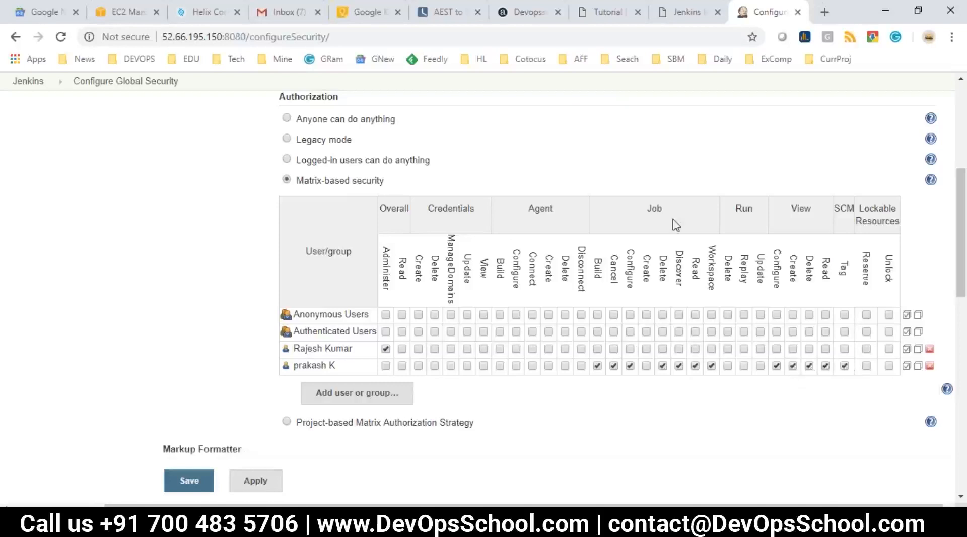
Grant the test user Overall Read, apply the configuration, and reload Jenkins in Firefox to check the dashboard.
click(402, 366)
click(275, 477)
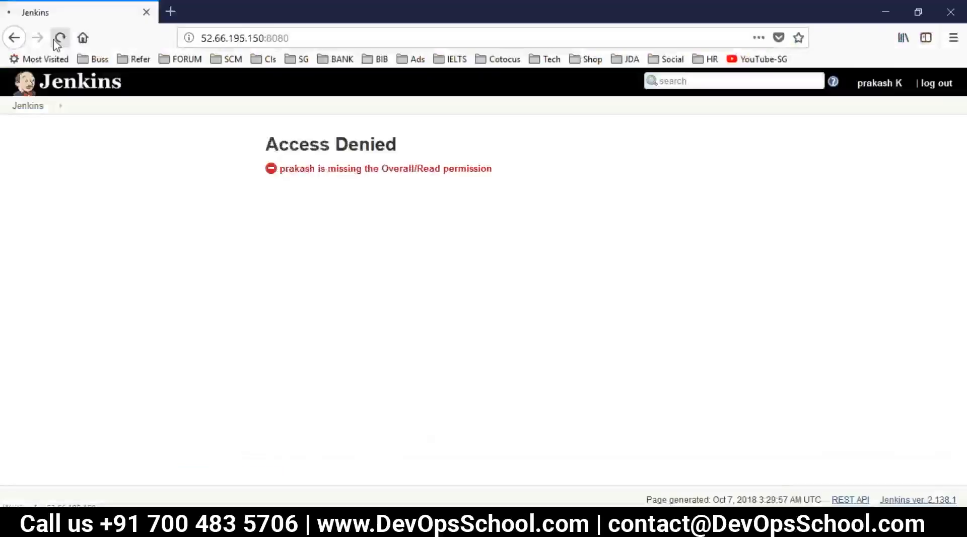
click(59, 38)
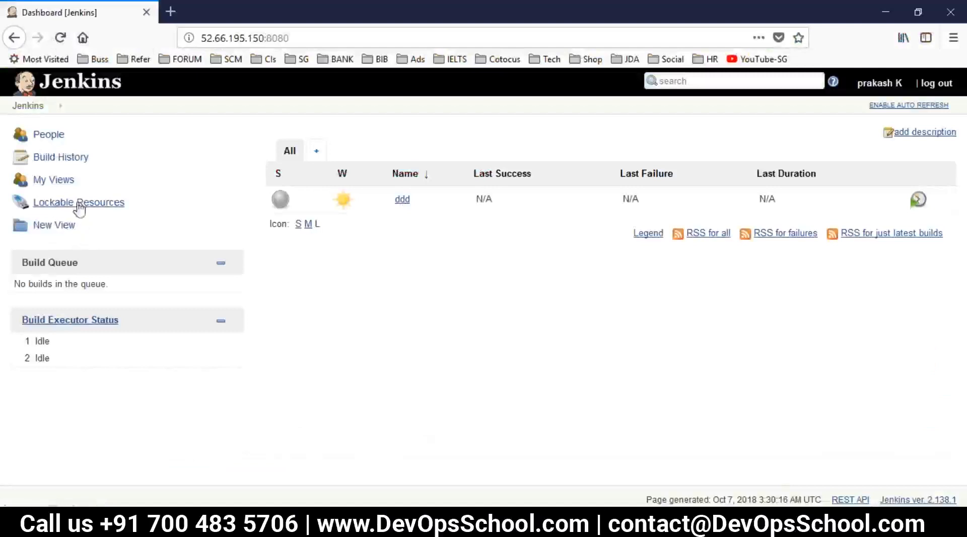
click(20, 107)
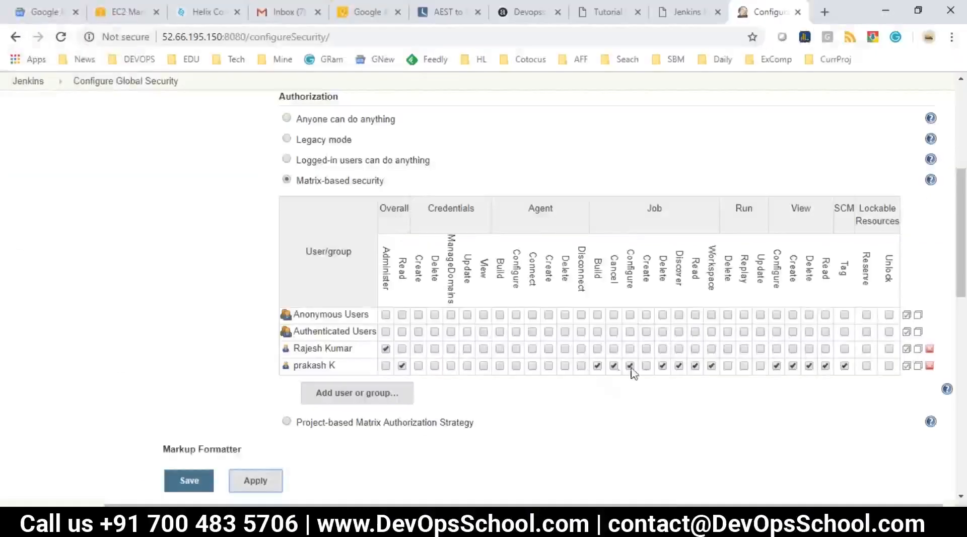
Grant the test user the Job Create permission, apply it, and check New Item access in the Firefox session.
click(646, 365)
click(247, 486)
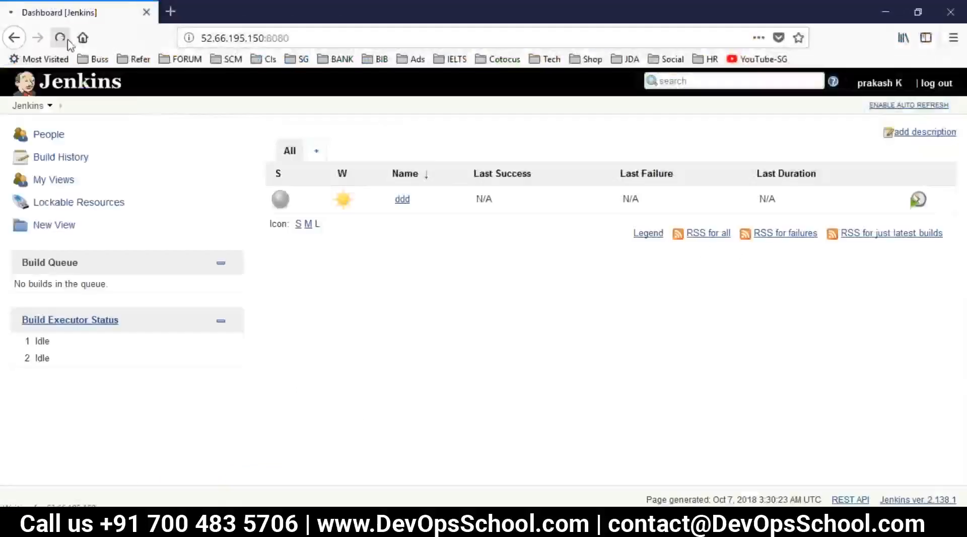
key(F5)
click(59, 135)
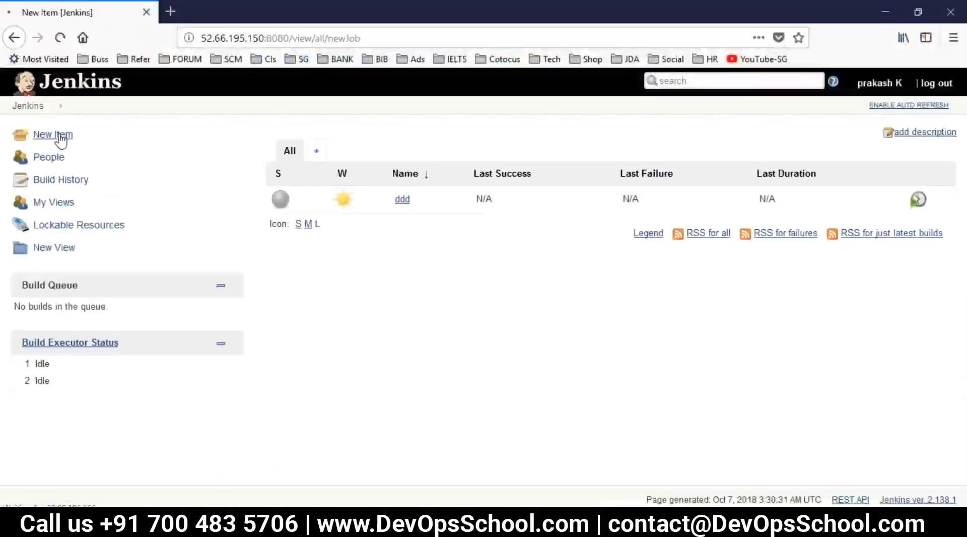
click(23, 106)
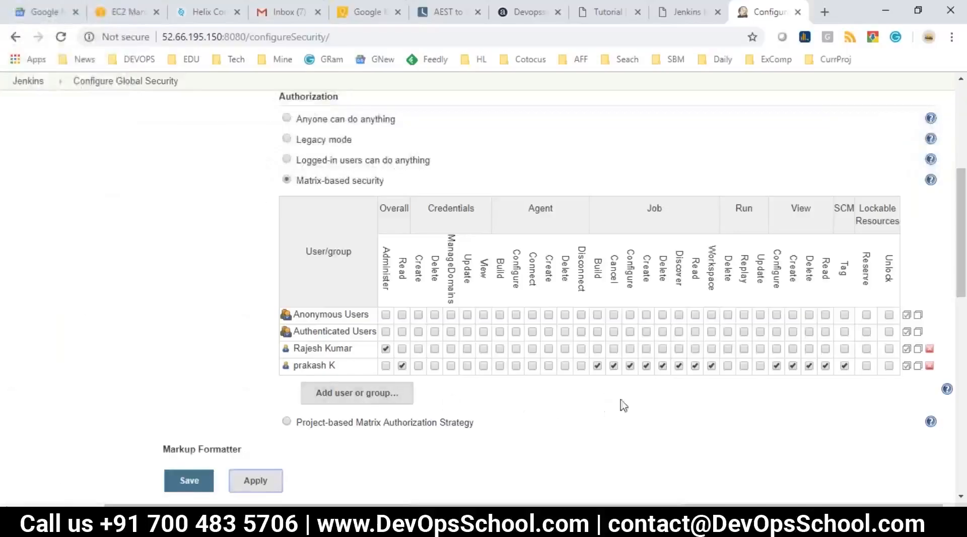
In the Notepad outline, review the authentication options and the authorization topic under Jenkins Security.
click(504, 526)
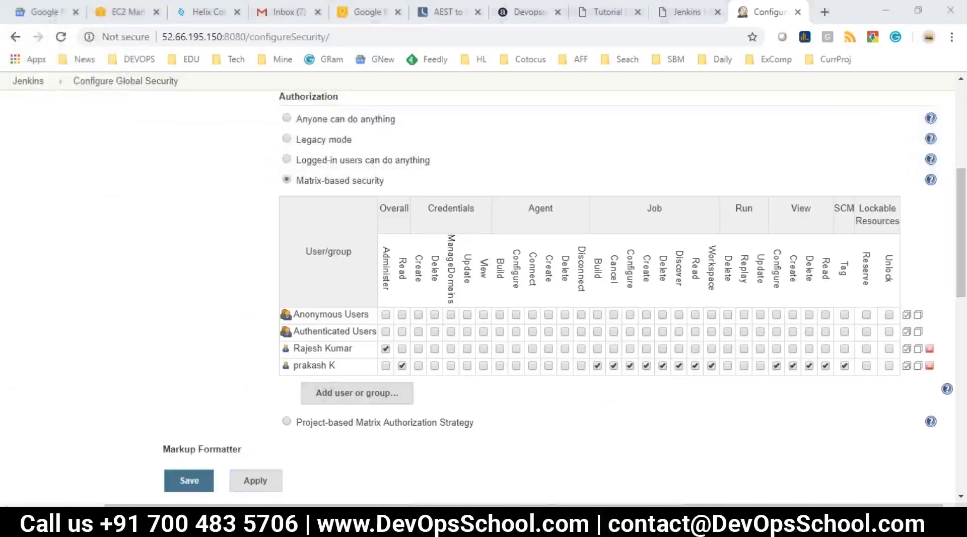
click(633, 447)
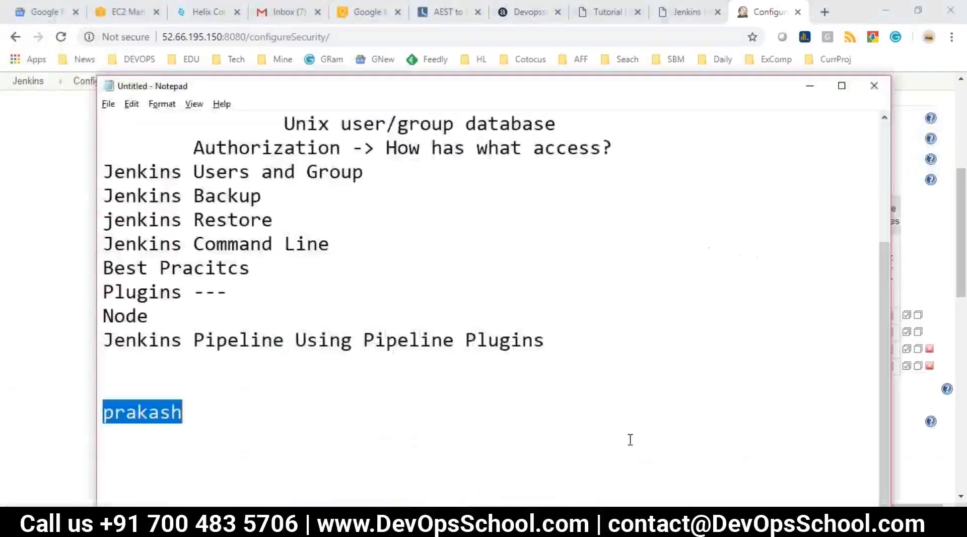
scroll(630, 440, up, 3)
double_click(267, 196)
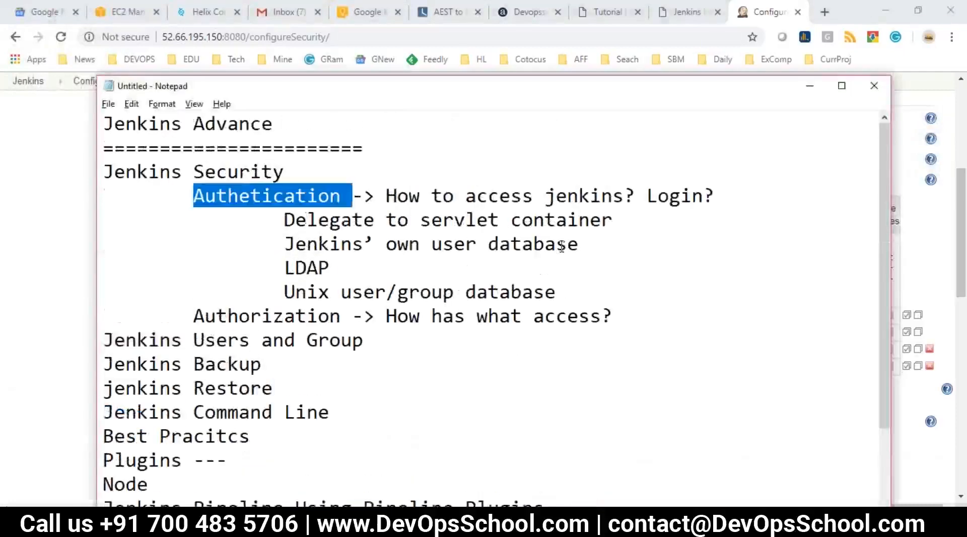
drag(554, 293, 286, 220)
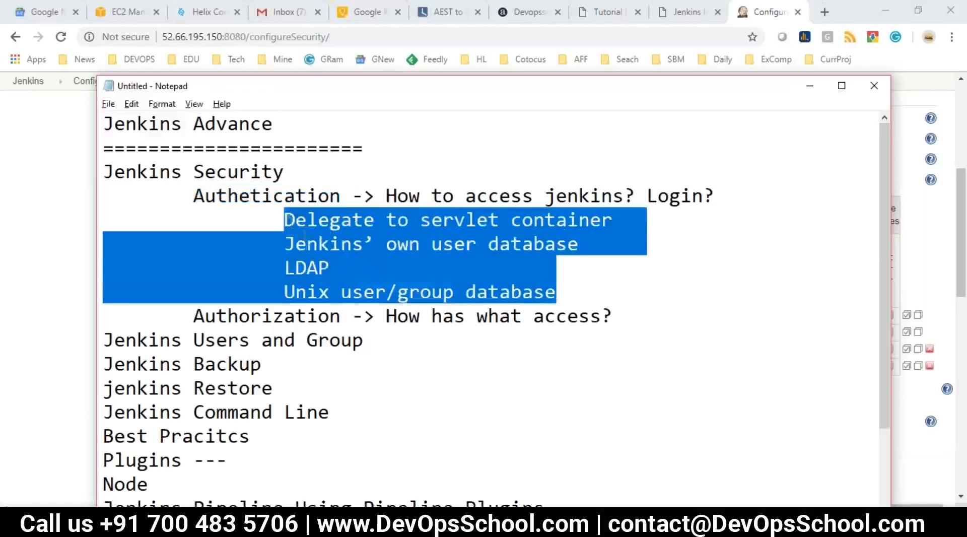
click(290, 220)
drag(330, 267, 232, 237)
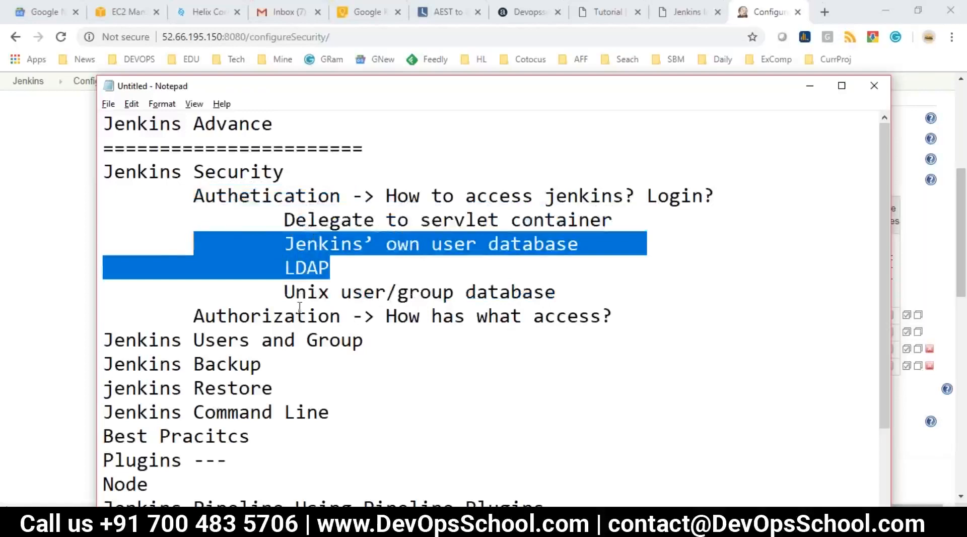
scroll(300, 307, down, 1)
double_click(220, 243)
click(402, 254)
Return to Chrome and review the Security Realm options, Authorization strategies and permission matrix in Configure Global Security.
key(alt+Tab)
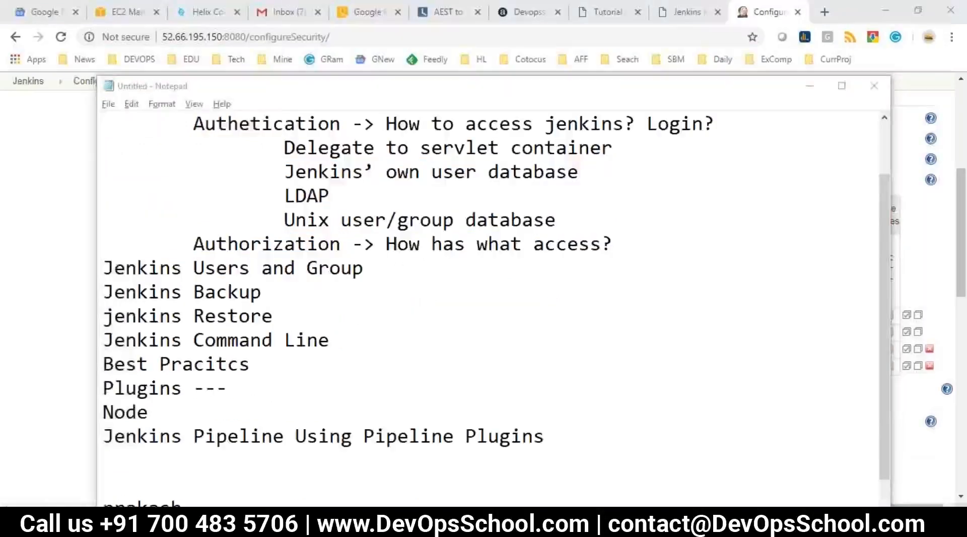
scroll(367, 308, up, 2)
scroll(367, 309, up, 1)
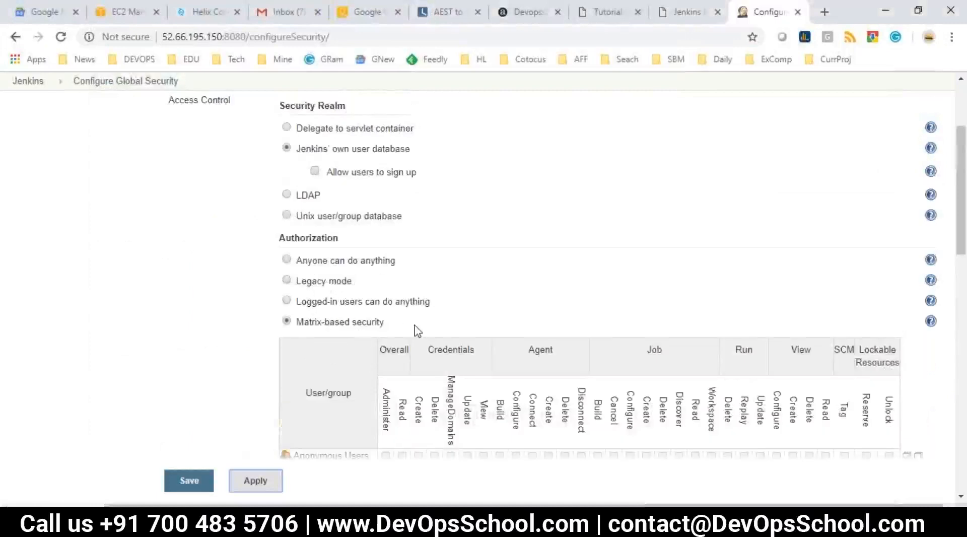
scroll(381, 340, down, 2)
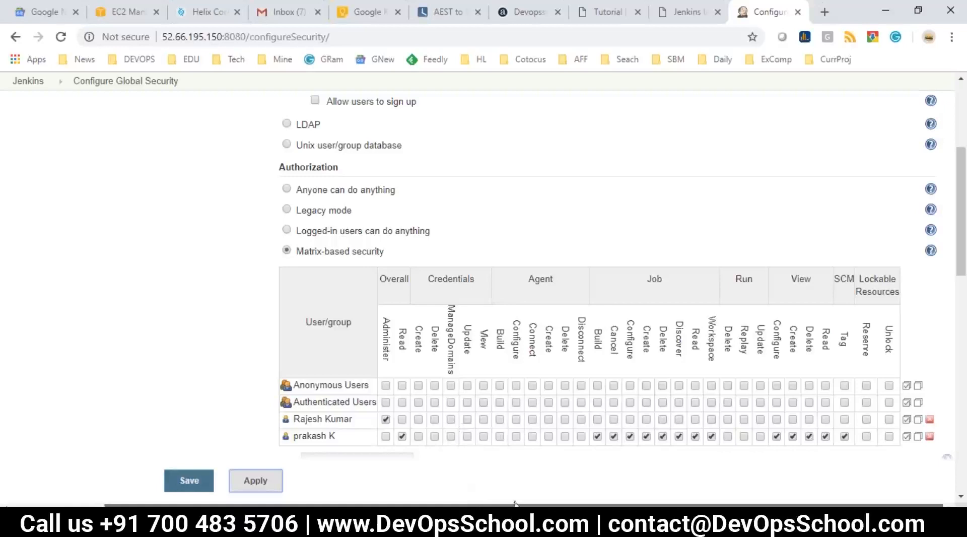
scroll(335, 436, down, 1)
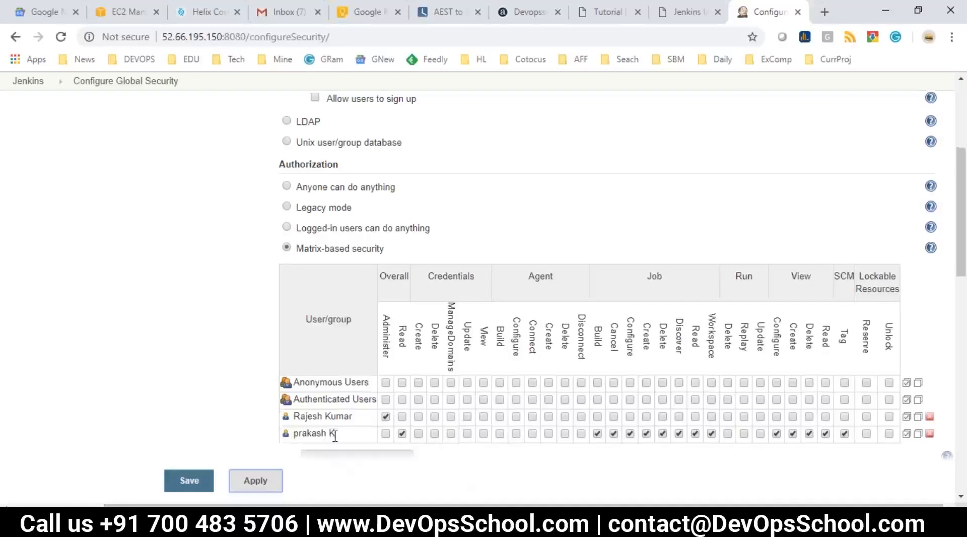
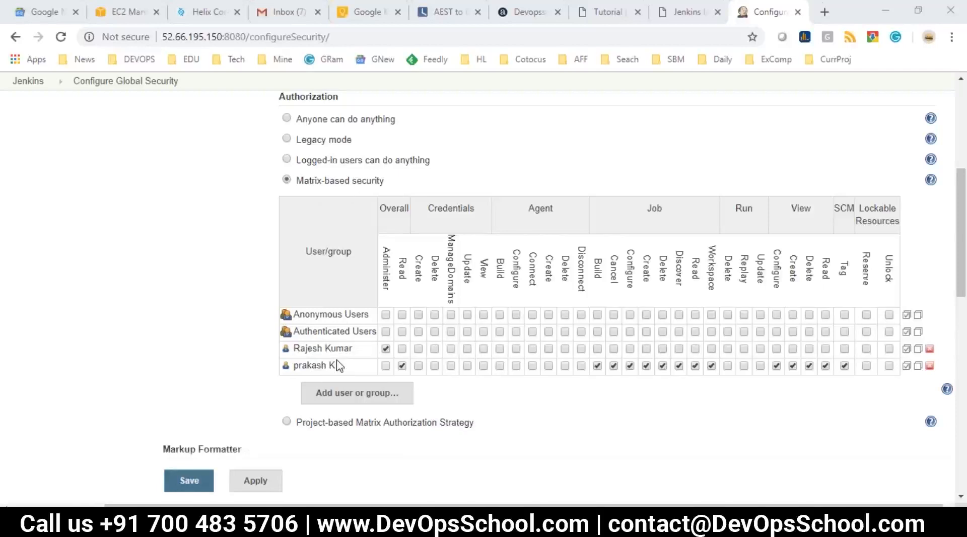
Switch to the PuTTY session, list the current directory, and search the running processes with ps -eaf | grep -i jenkins.
mouse_move(609, 529)
click(631, 453)
key(Return)
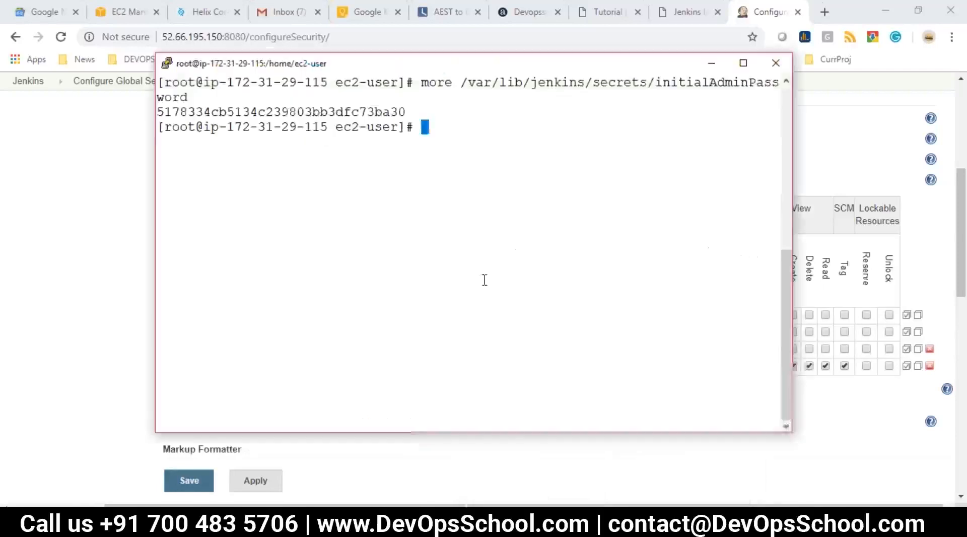
text(ls)
key(Return)
text(cd)
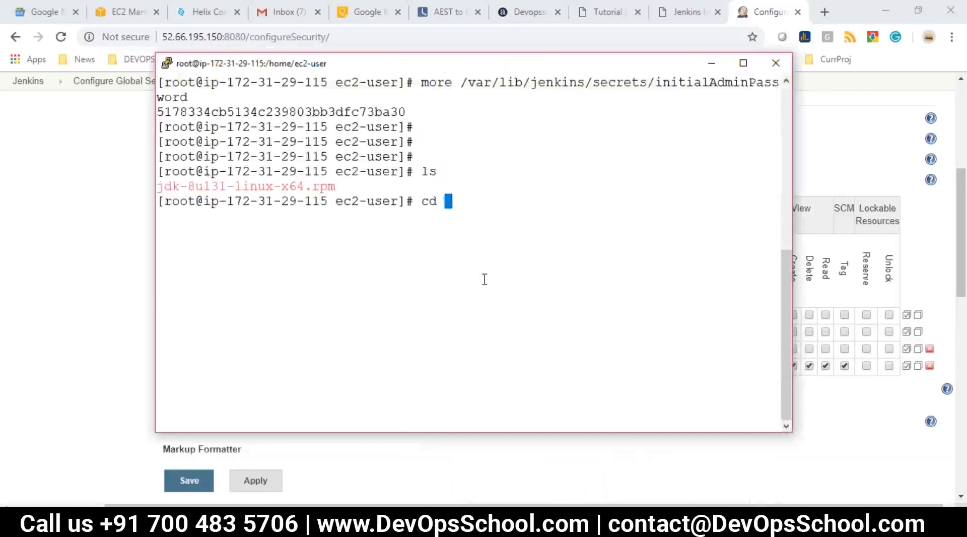
key(Up)
key(Up)
key(Up)
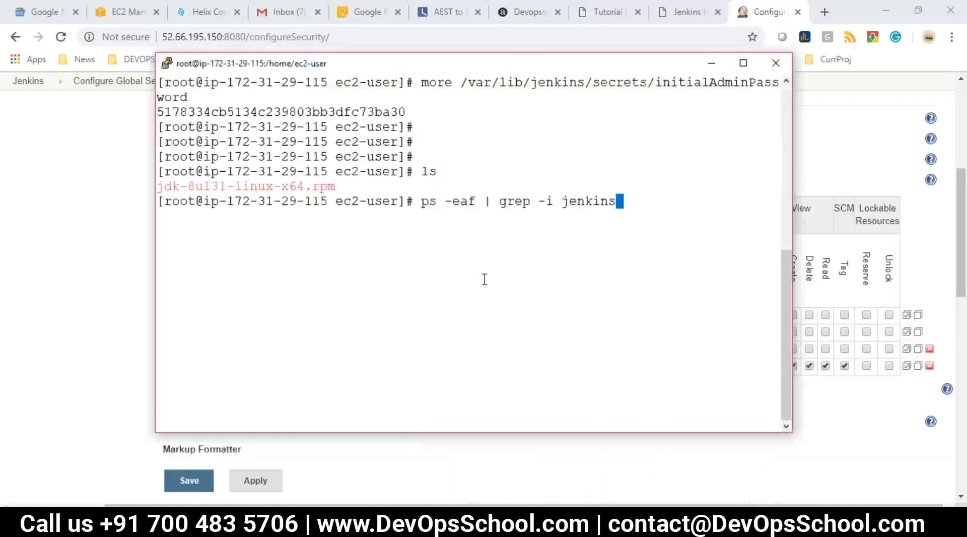
key(Down)
key(Down)
key(Up)
key(Return)
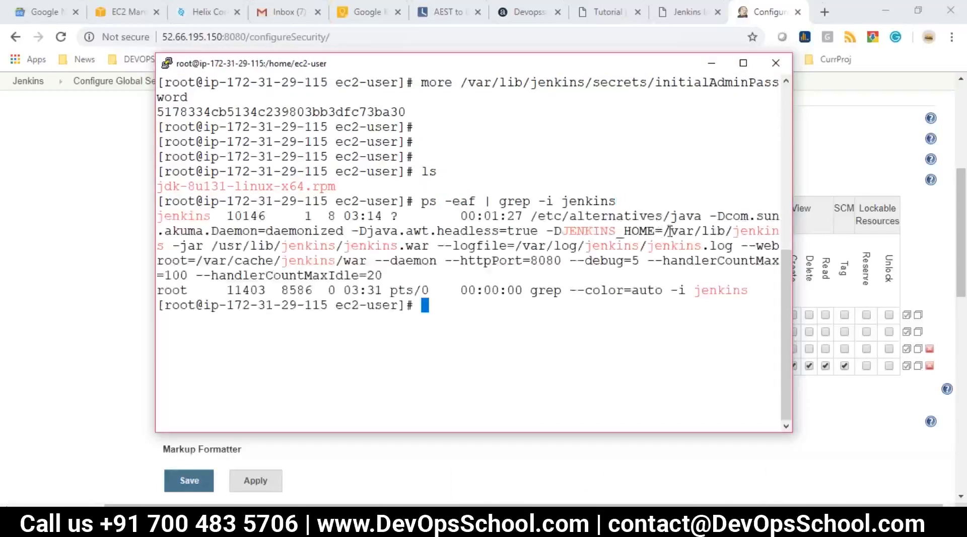
Change to the JENKINS_HOME directory /var/lib/jenkins and list its contents.
drag(663, 231, 160, 246)
key(super+c)
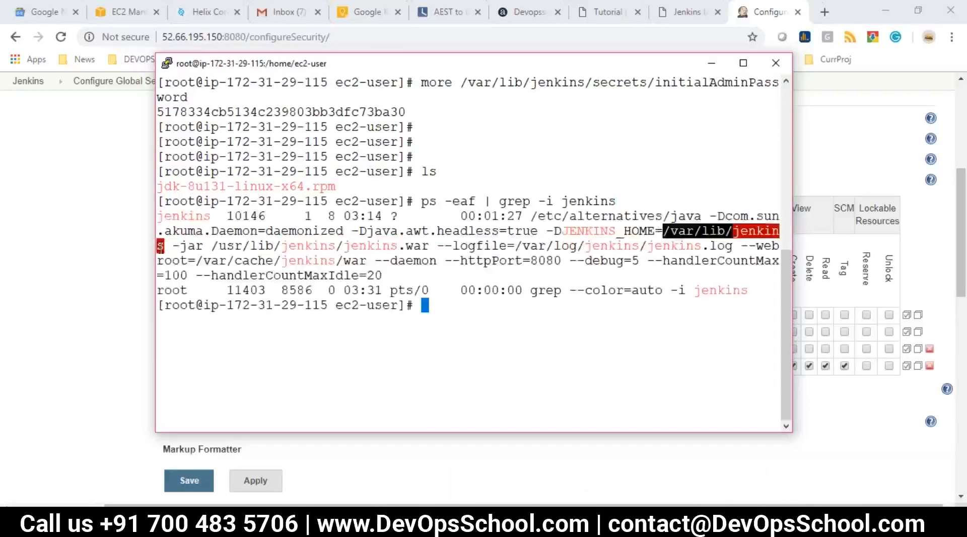
text(cd)
right_click(355, 280)
key(Return)
text(ls)
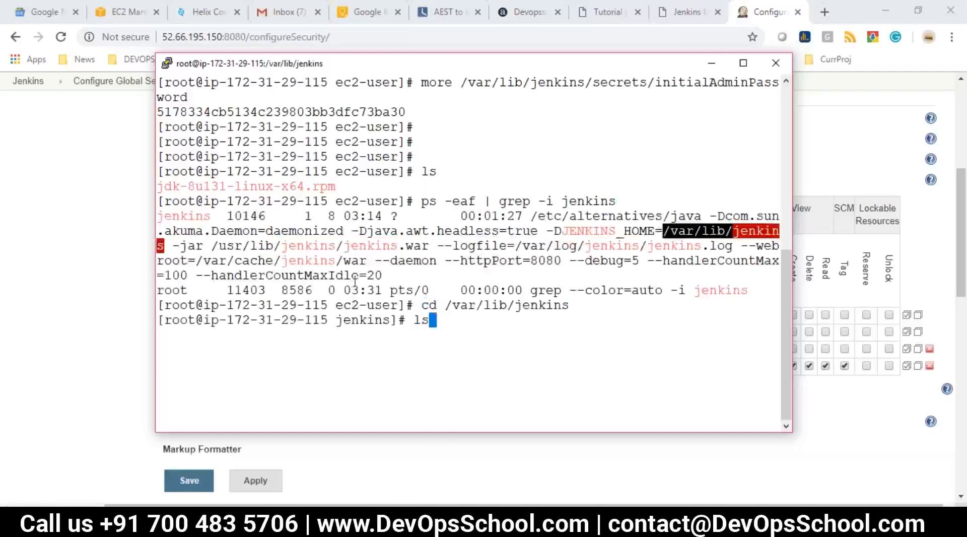
key(Return)
scroll(262, 308, up, 5)
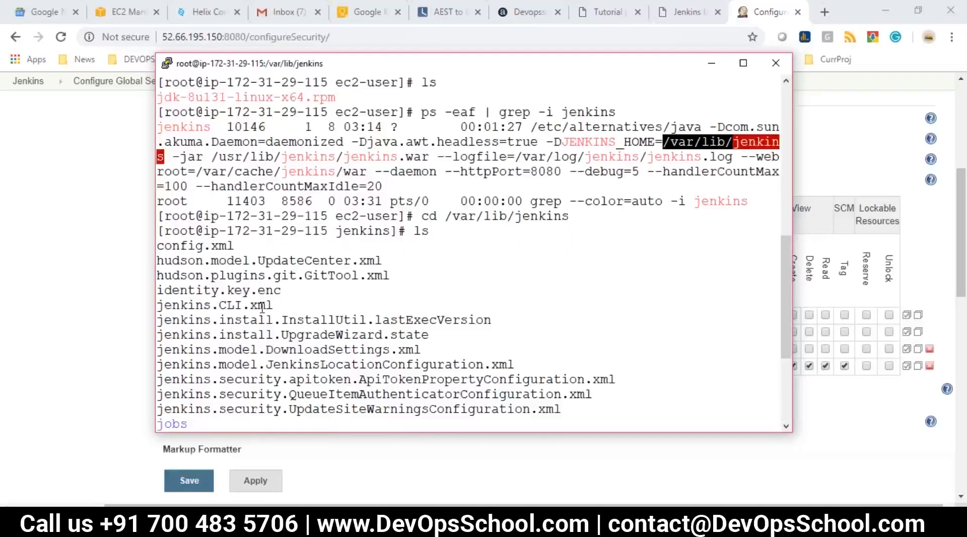
Open config.xml in vi and place the cursor at the start of the useSecurity tag.
double_click(196, 247)
key(super+c)
text(vi)
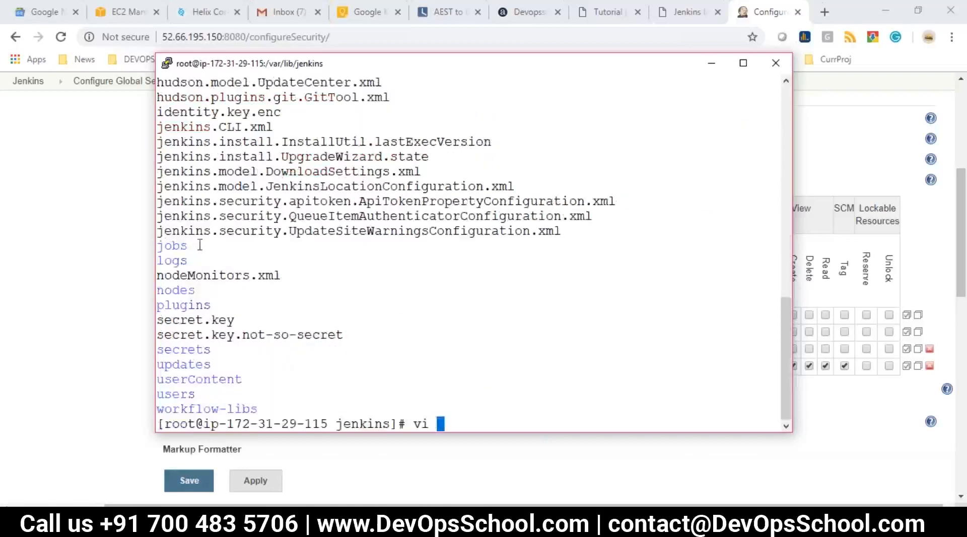
right_click(200, 246)
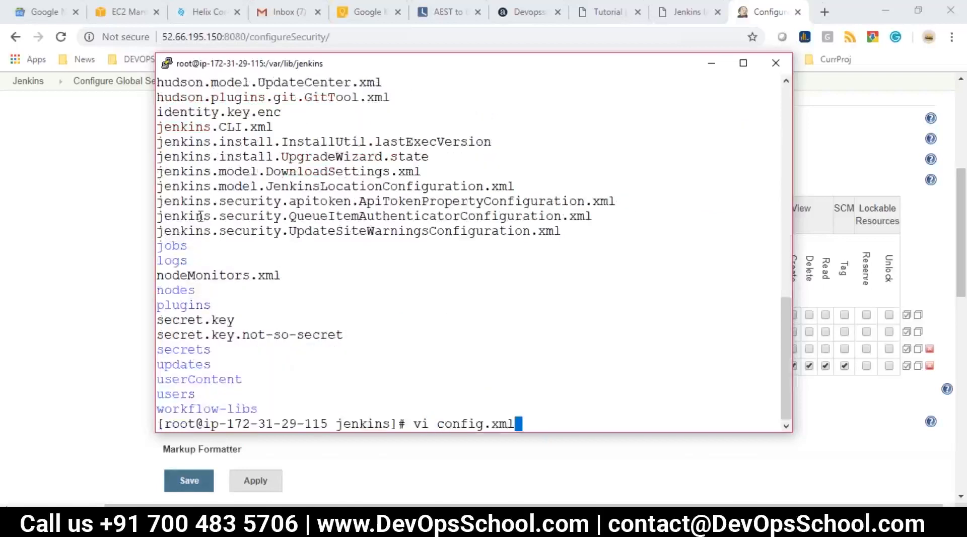
key(Return)
key(Right)
key(Right)
key(Right)
key(Down)
key(Down)
key(Down)
key(Down)
key(Down)
key(Down)
key(Down)
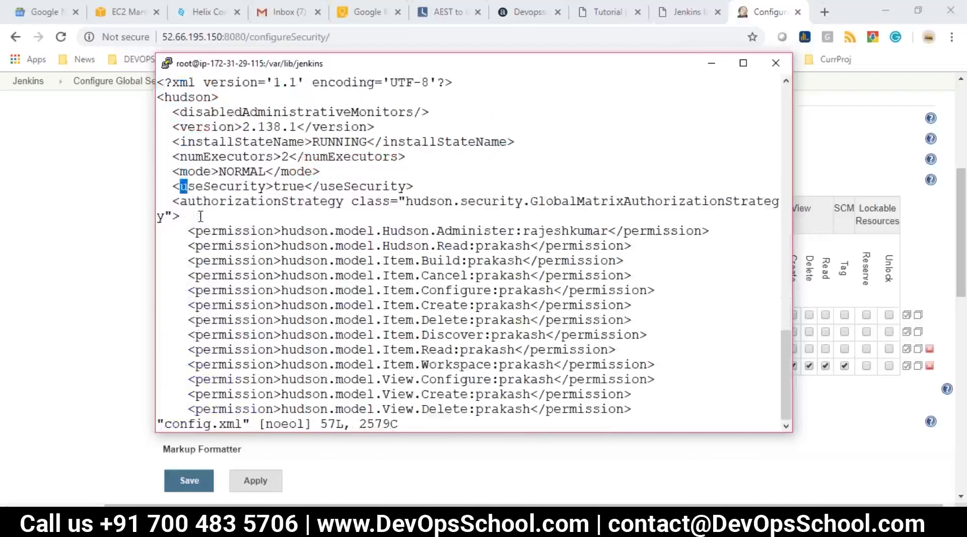
Examine the useSecurity element and its value in config.xml by highlighting them.
double_click(196, 189)
double_click(283, 187)
drag(183, 186, 264, 182)
double_click(288, 187)
drag(375, 186, 203, 185)
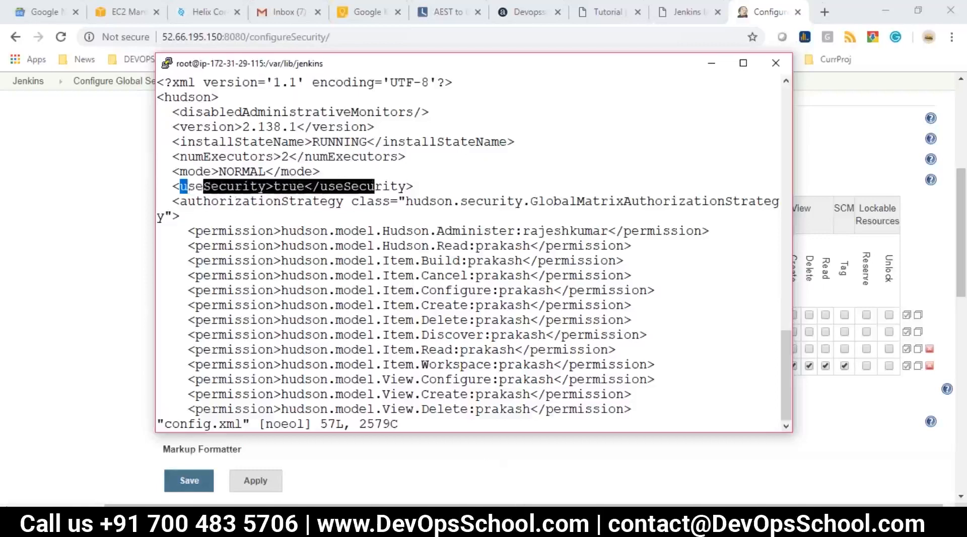
Return to Chrome and compare the Configure Global Security settings and permission matrix with the contents of config.xml.
click(373, 524)
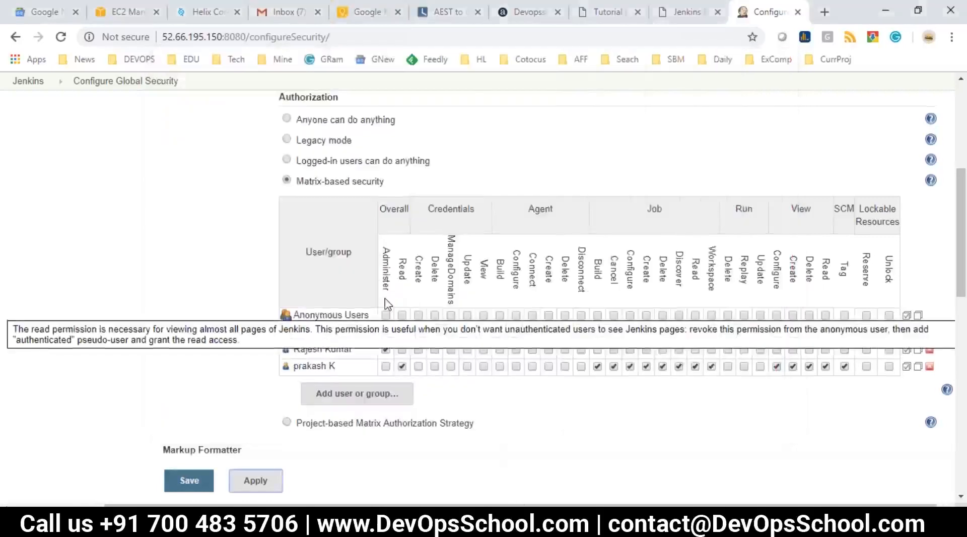
scroll(386, 302, up, 6)
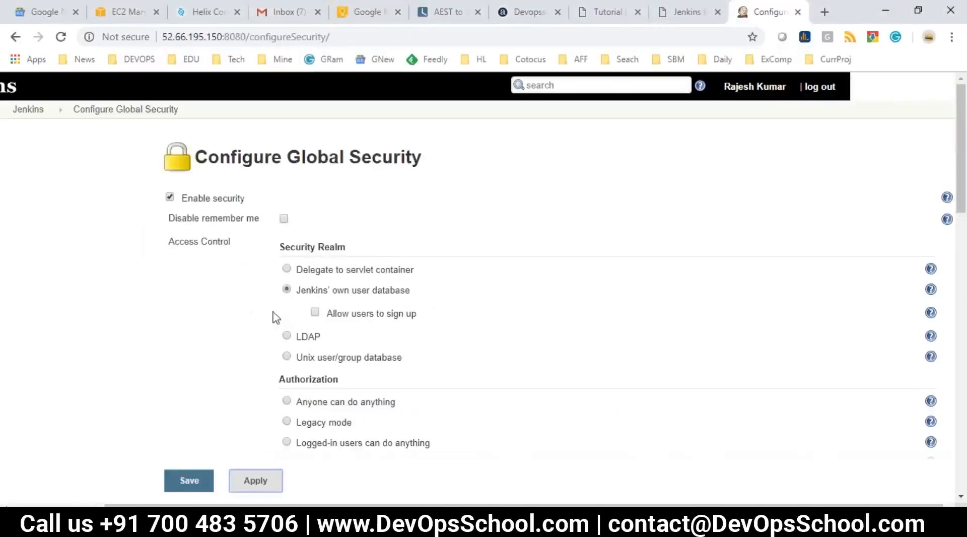
scroll(275, 317, down, 4)
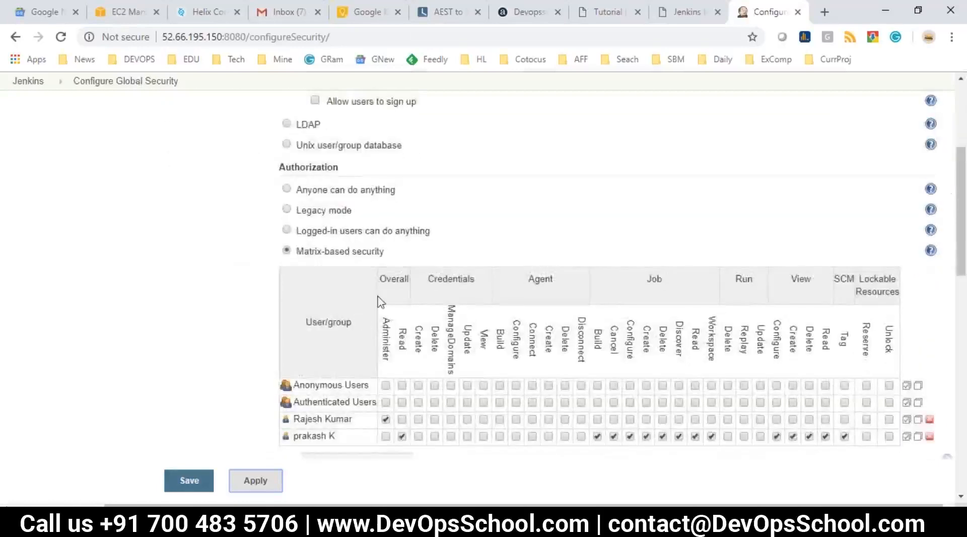
mouse_move(423, 313)
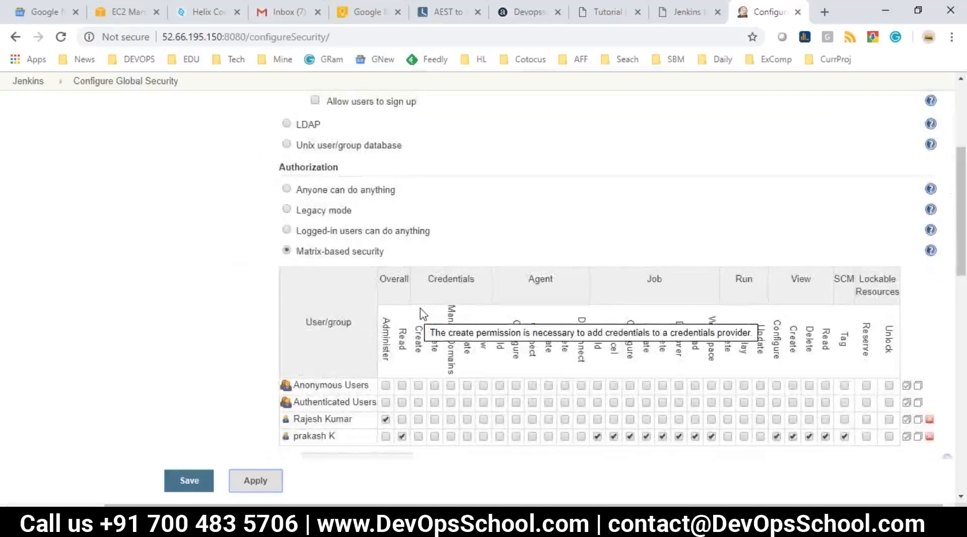
key(alt+Tab)
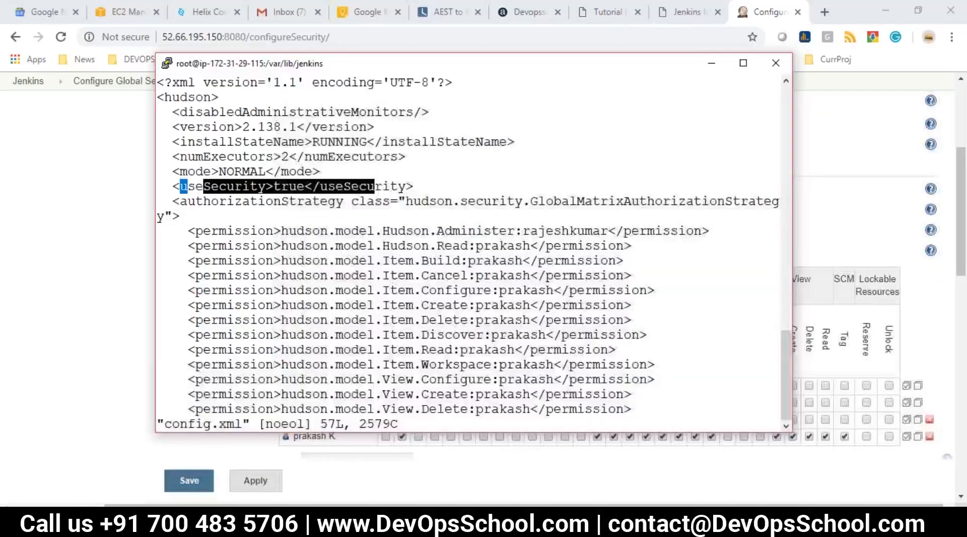
key(alt+Tab)
click(960, 323)
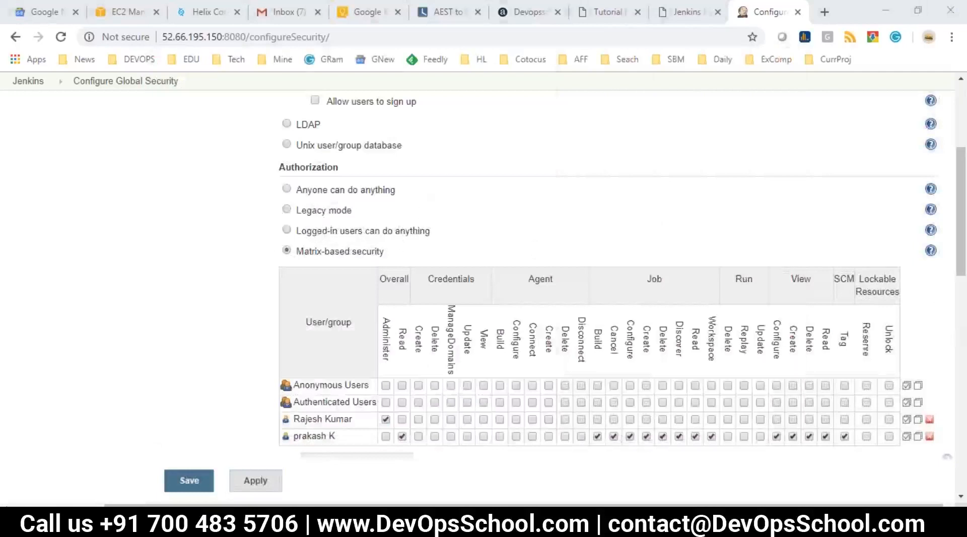
Switch to the Notepad outline of Jenkins Advance topics and insert a blank line below jenkins Restore.
mouse_move(509, 524)
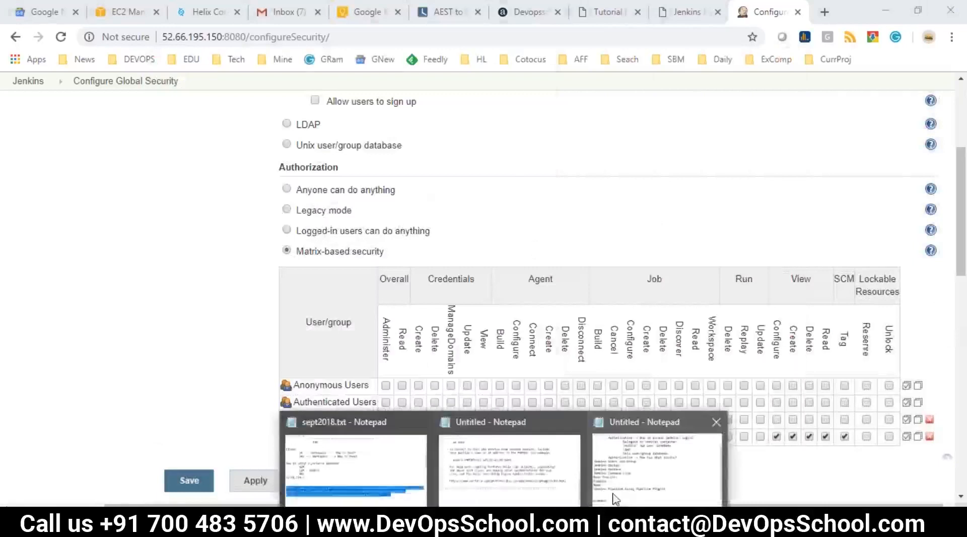
click(613, 498)
scroll(393, 313, up, 1)
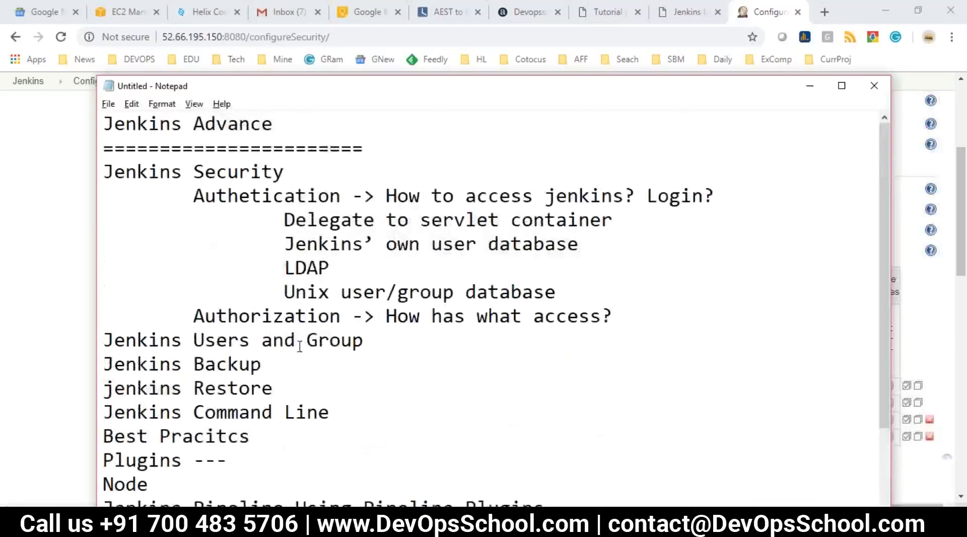
scroll(302, 342, down, 2)
click(269, 220)
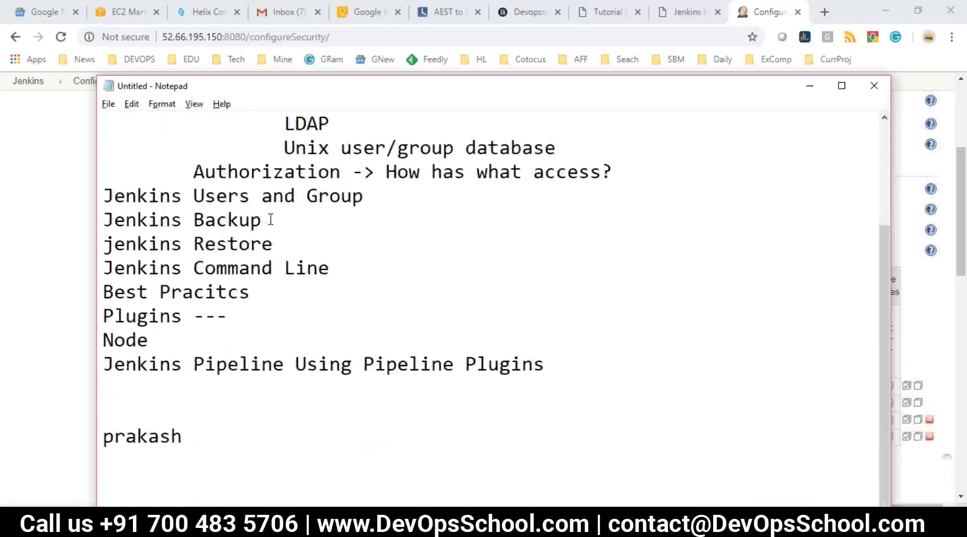
key(Return)
key(BackSpace)
click(288, 250)
key(Return)
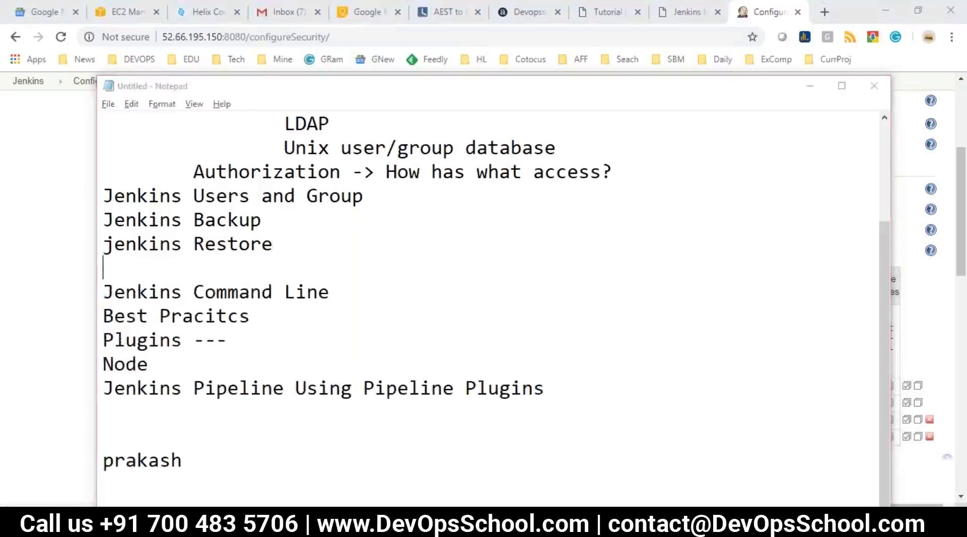
key(ctrl+s)
key(Escape)
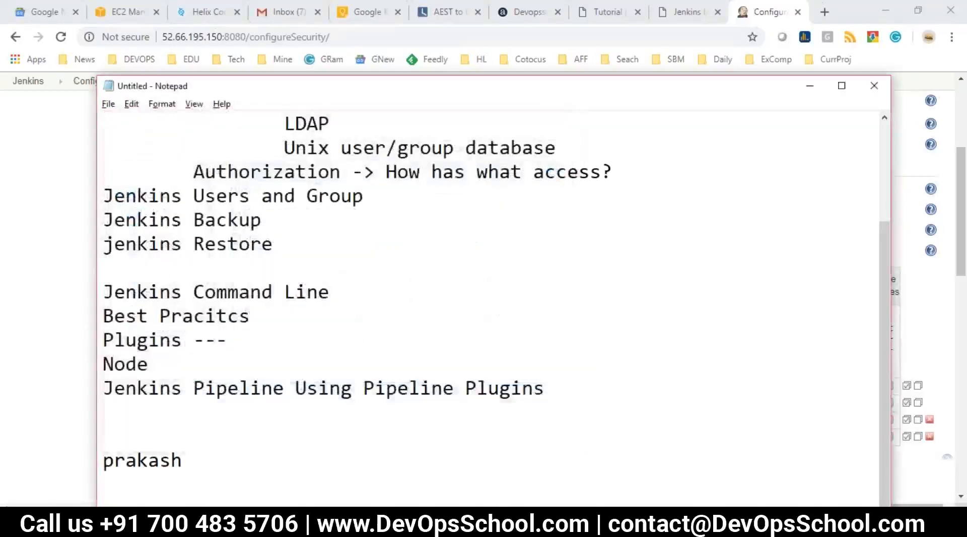
Return to the PuTTY session and quit vi with :q!, discarding any changes to config.xml.
mouse_move(581, 525)
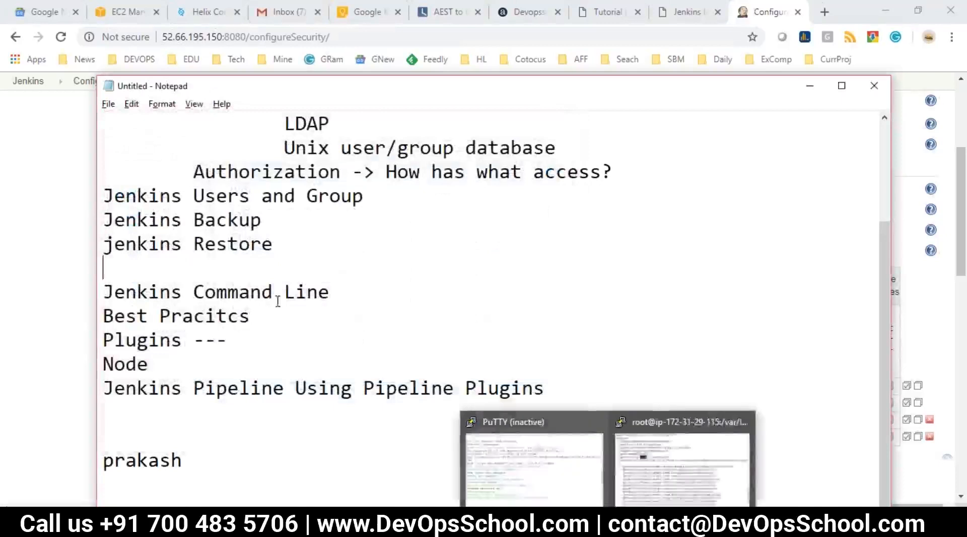
click(608, 524)
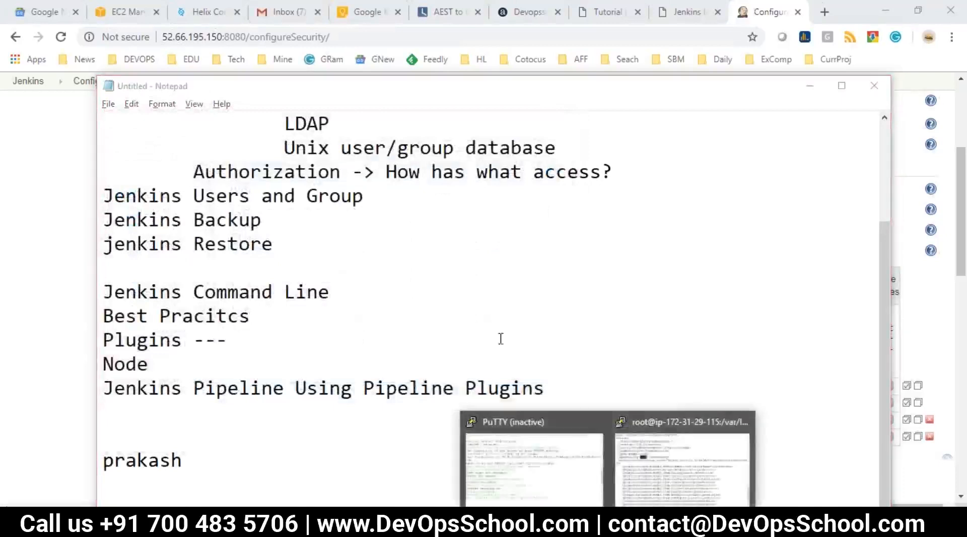
text(clear)
key(Escape)
text(:Q)
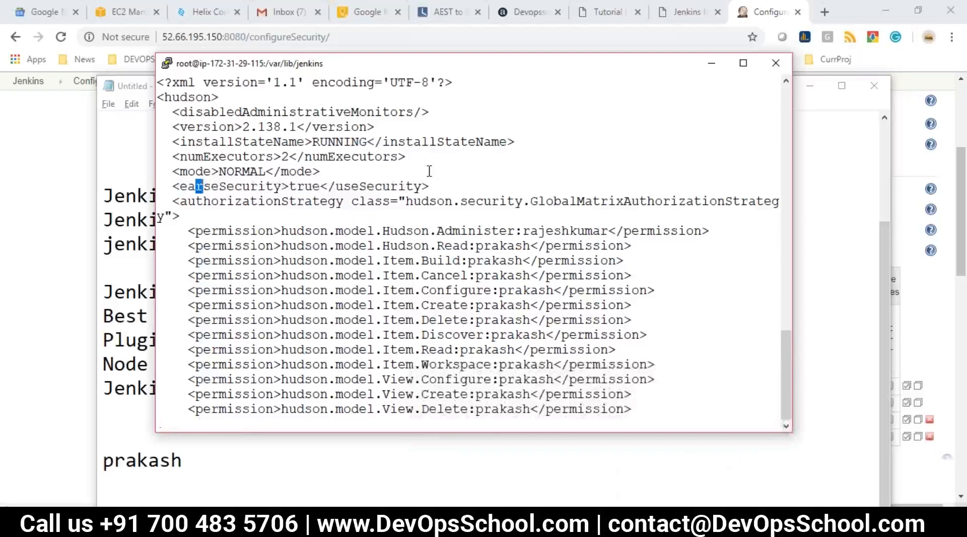
text(:q!)
key(Escape)
text(:q)
key(Return)
text(:q!)
key(Return)
Clear the terminal and list the contents of the Jenkins home directory again.
text(celear)
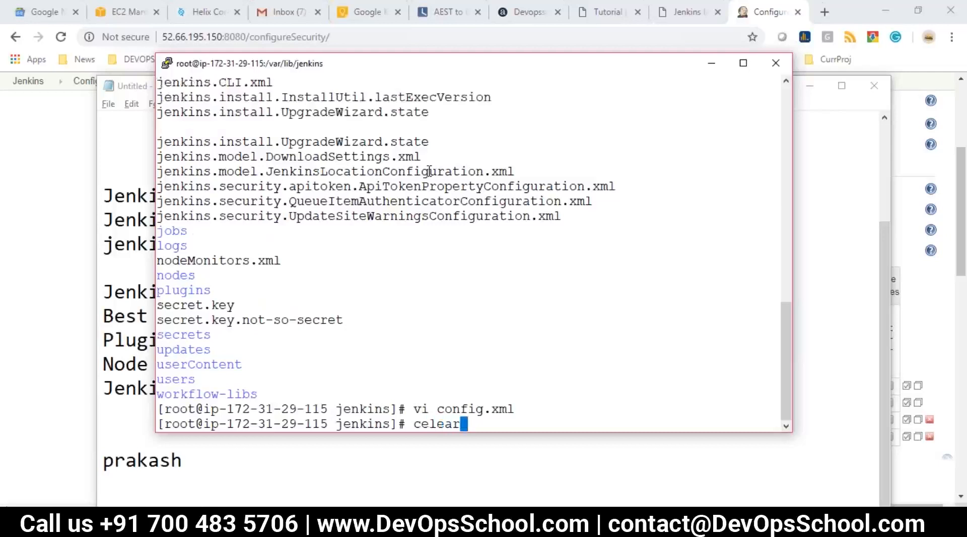
key(Return)
key(ctrl+l)
text(ls)
key(Return)
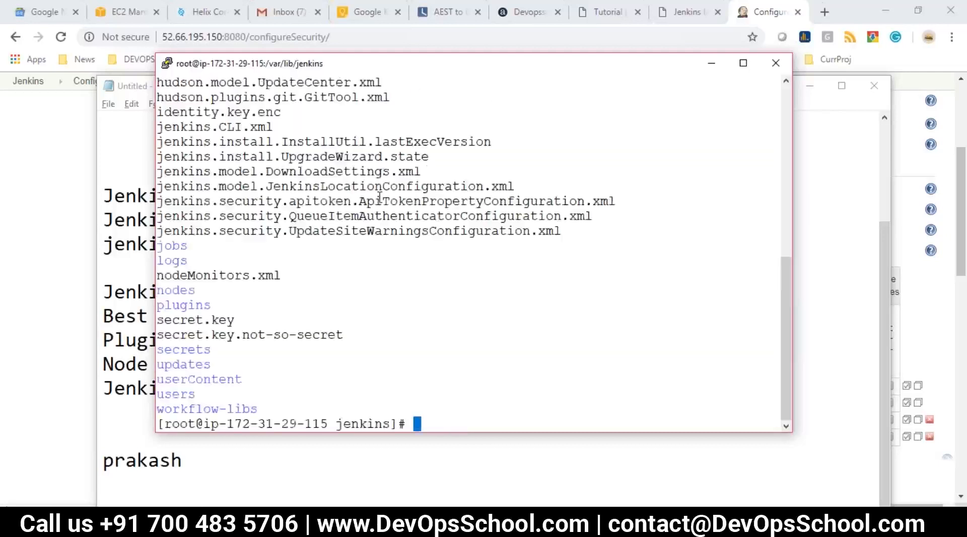
Examine the XML configuration files in the directory listing, highlighting nodeMonitors.xml, hudson.model.UpdateCenter.xml and config.xml.
double_click(260, 276)
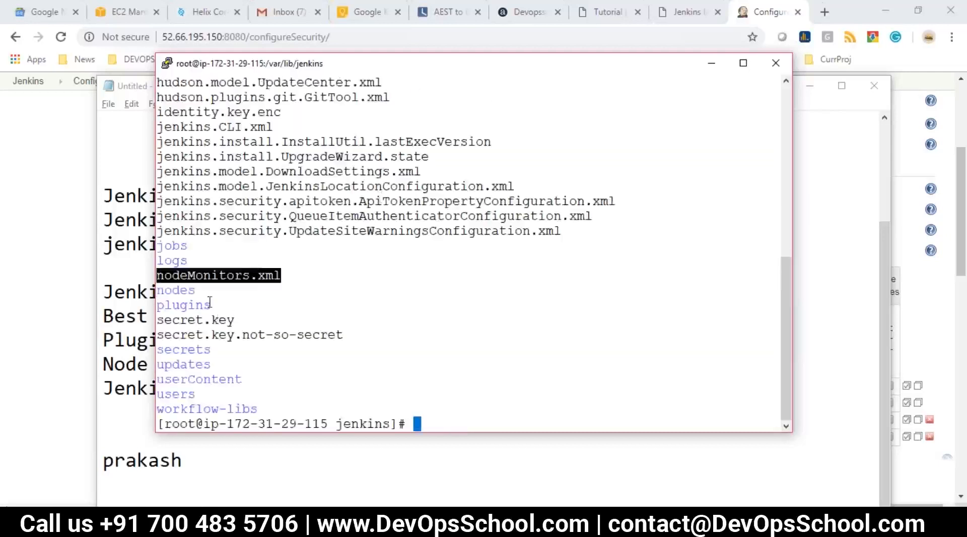
scroll(244, 305, up, 6)
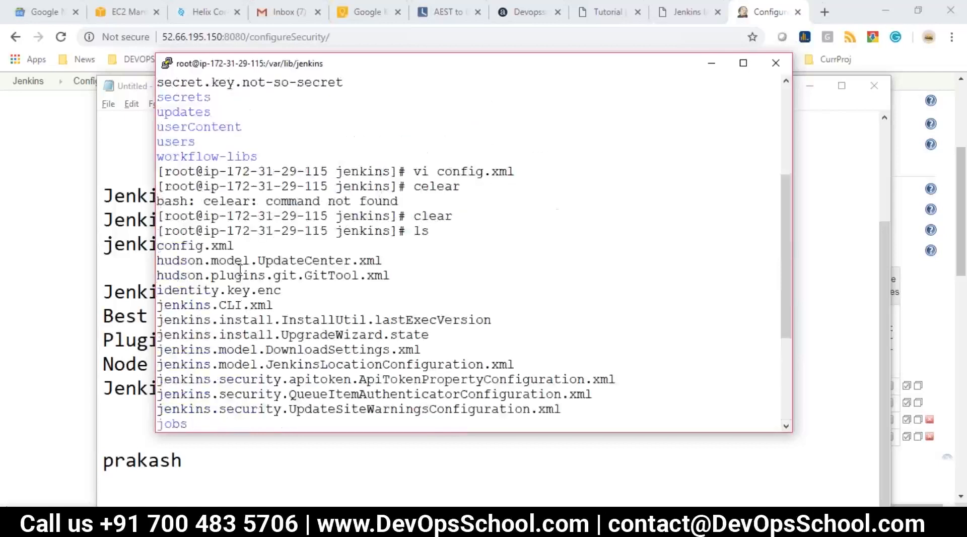
double_click(239, 261)
click(239, 262)
triple_click(221, 247)
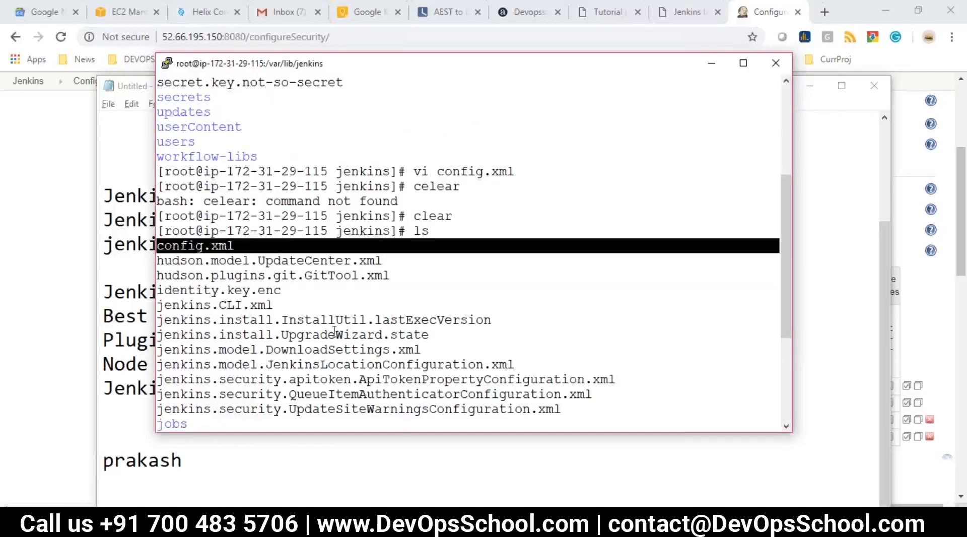
scroll(331, 348, down, 6)
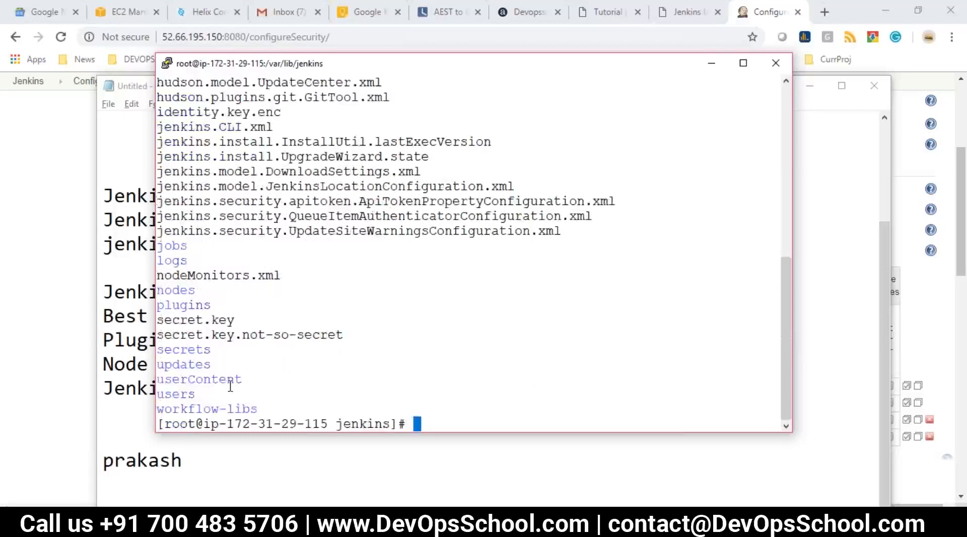
Change into the jobs directory of the Jenkins home and list its contents.
double_click(167, 247)
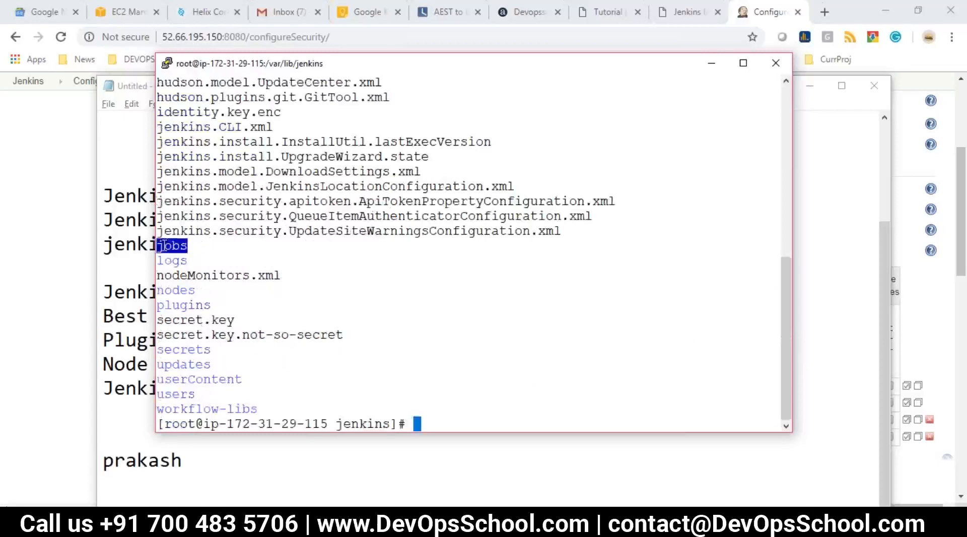
text(cd jobs)
key(Return)
text(ls)
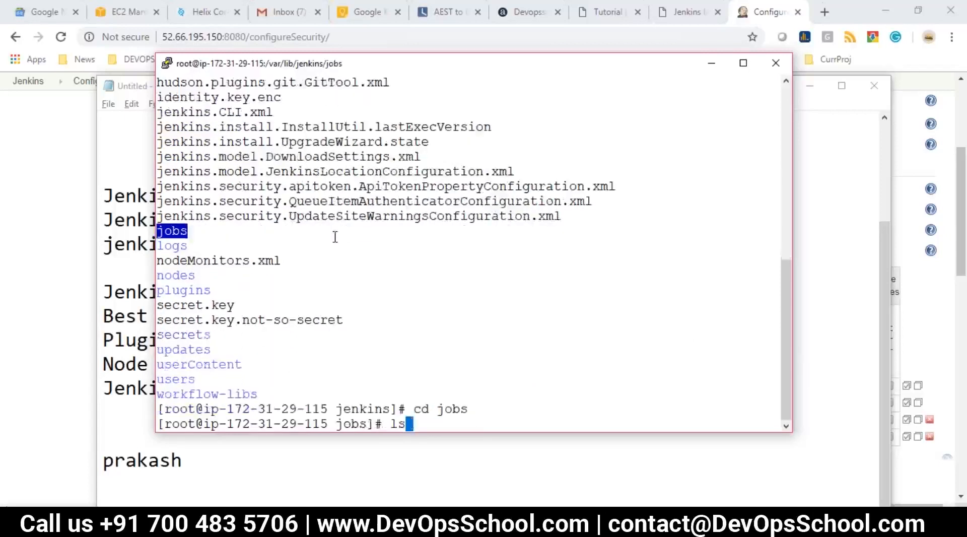
key(Return)
Change into the ddd job's directory.
double_click(169, 409)
text(cd)
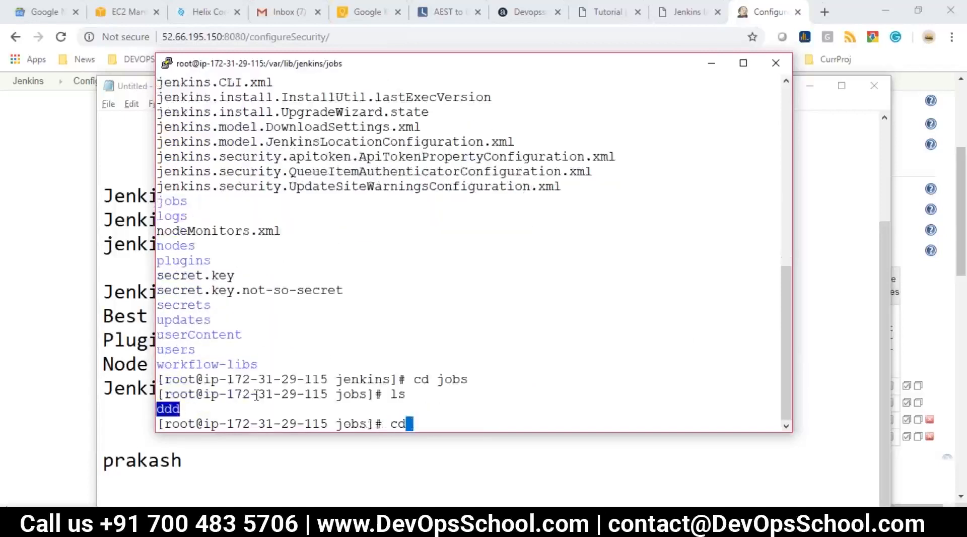
text( ddd)
key(Return)
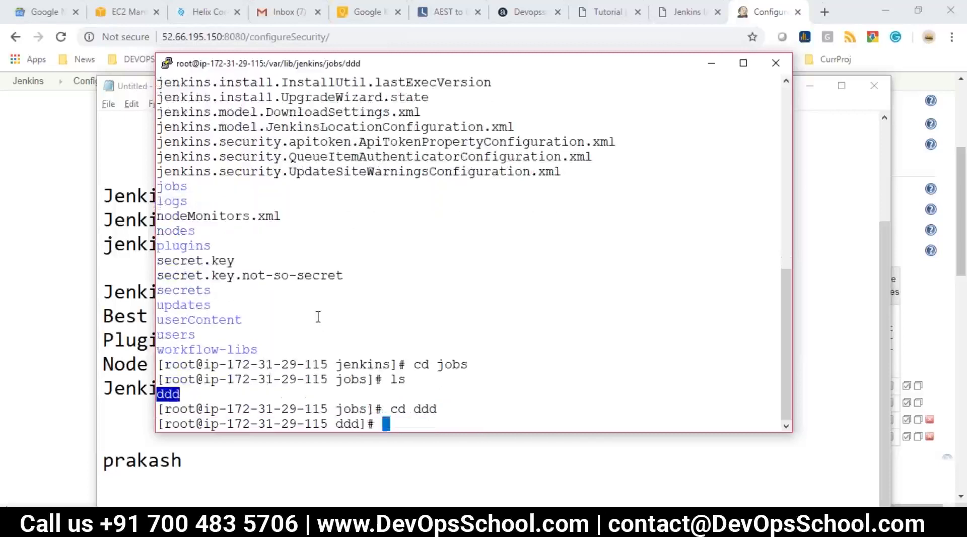
List the contents of the ddd job's directory and highlight config.xml in the output.
text(ls)
key(Return)
double_click(250, 409)
triple_click(250, 408)
double_click(251, 409)
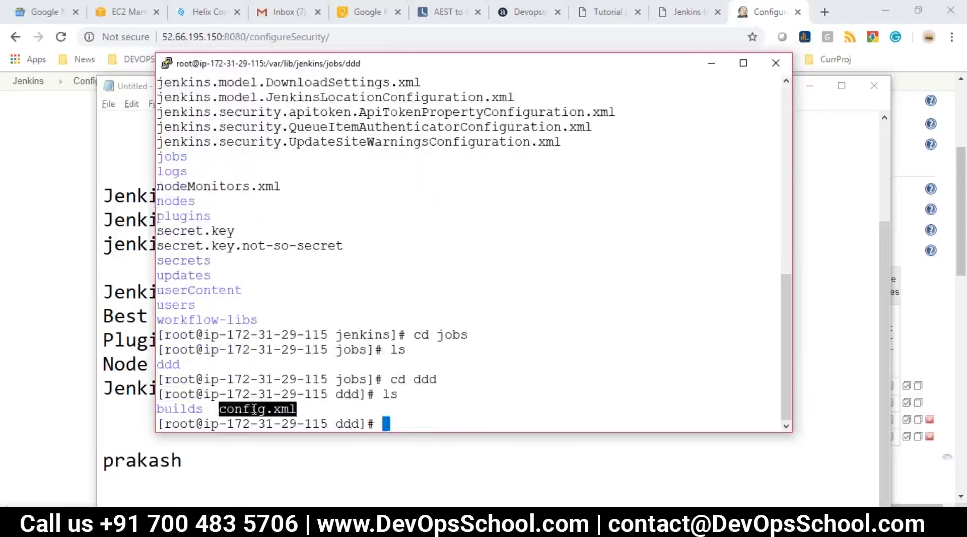
Switch to the Jenkins browser page and open the ddd job's configuration.
click(45, 301)
click(22, 82)
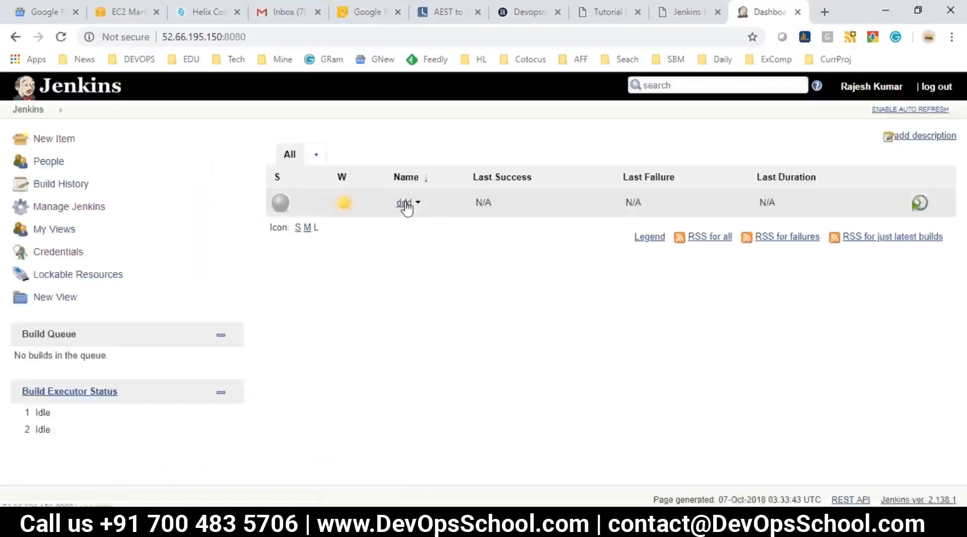
click(403, 206)
click(74, 278)
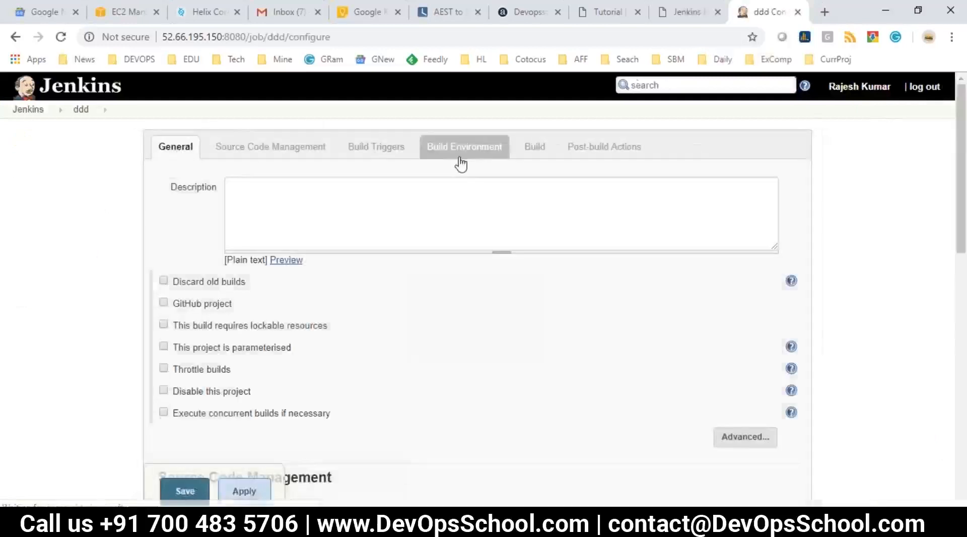
Switch to the terminal, display the ddd job's config.xml with more, and examine its XML settings.
key(alt+Tab)
text(more co)
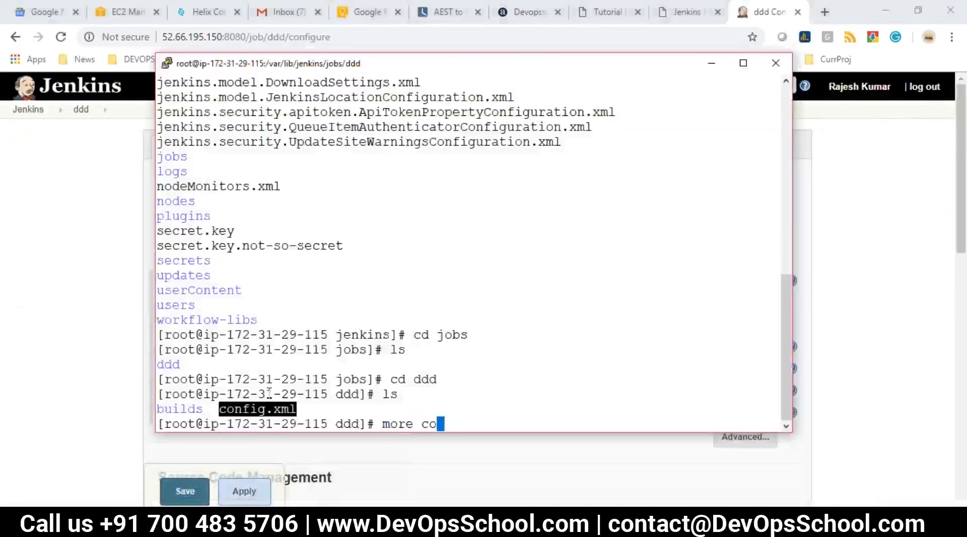
key(Tab)
key(Return)
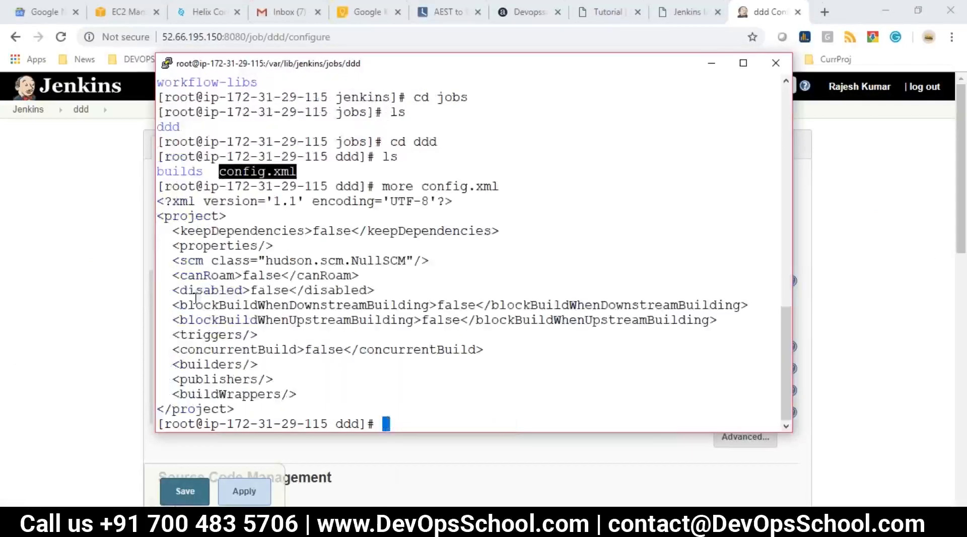
drag(165, 211, 367, 340)
Switch back to the browser, add an "Invoke top-level Maven targets" build step with goal compile to the ddd job, and save.
key(alt+Tab)
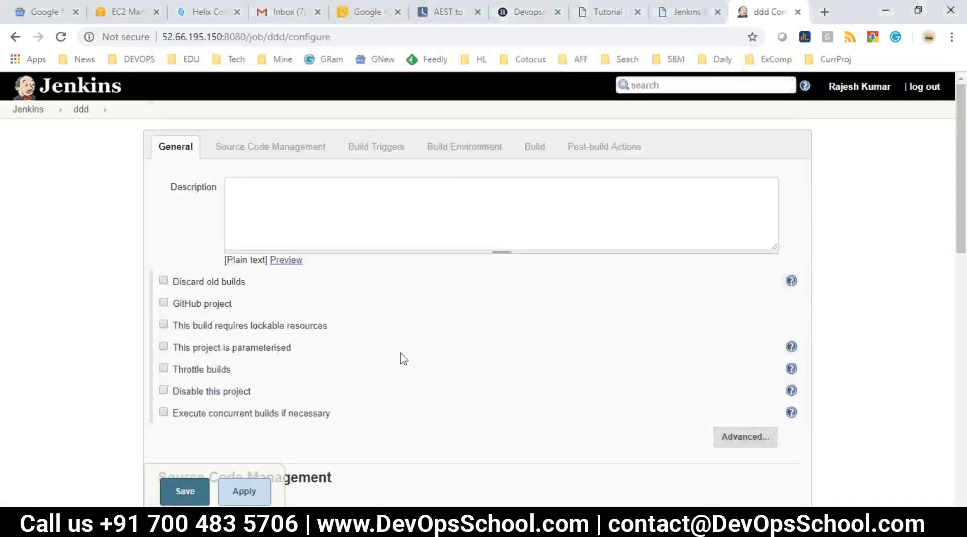
click(534, 146)
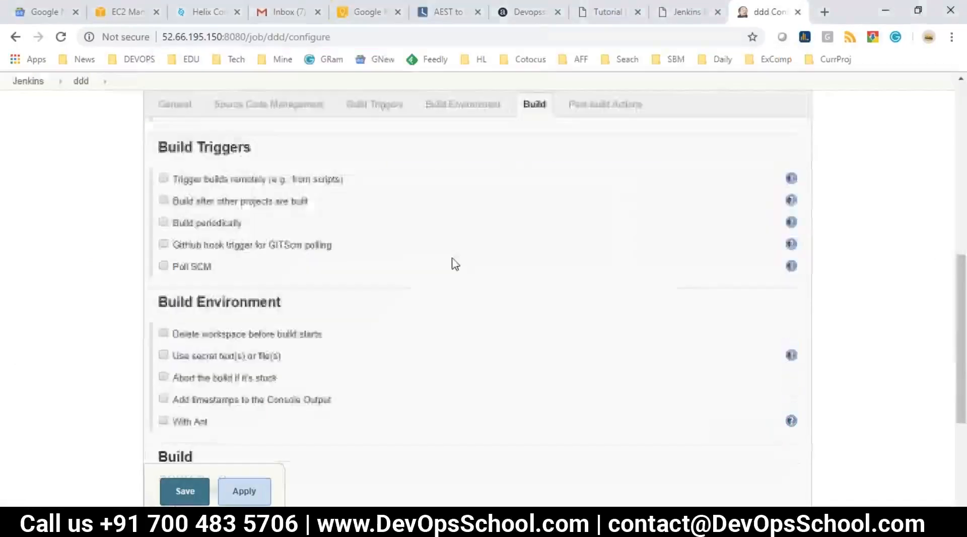
click(199, 284)
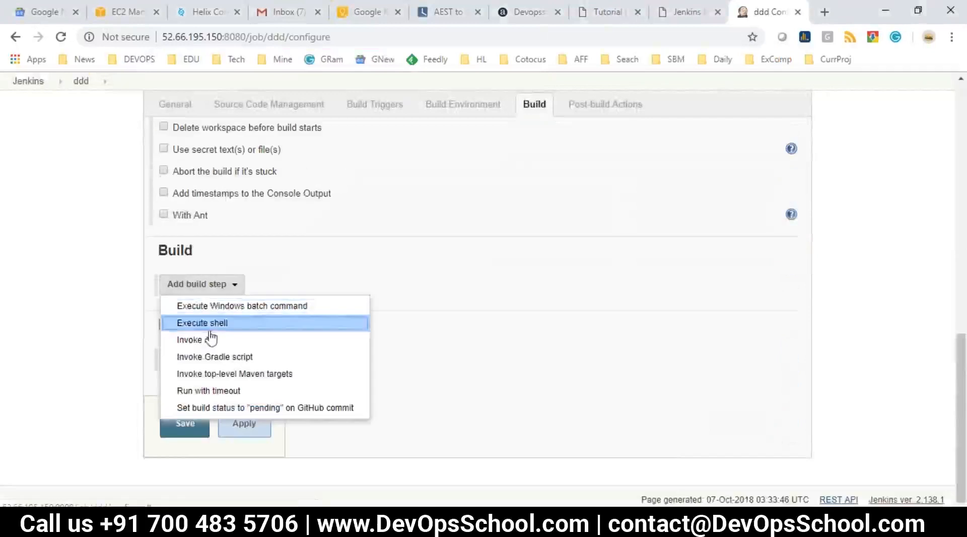
click(211, 376)
click(272, 321)
text(dd)
key(BackSpace)
text(compile)
click(185, 490)
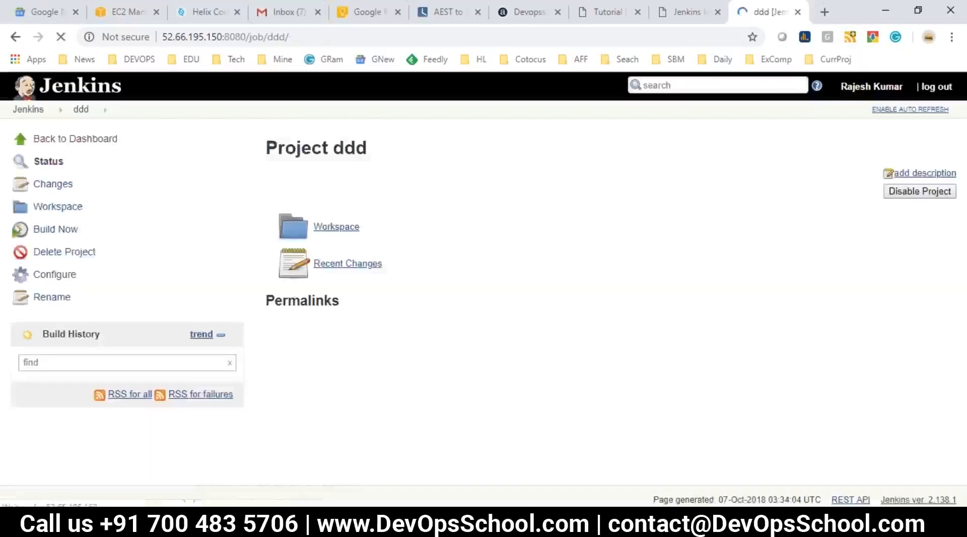
Switch to the terminal, display the ddd job's config.xml again, and examine its builders section.
key(alt+Tab)
click(439, 253)
key(Up)
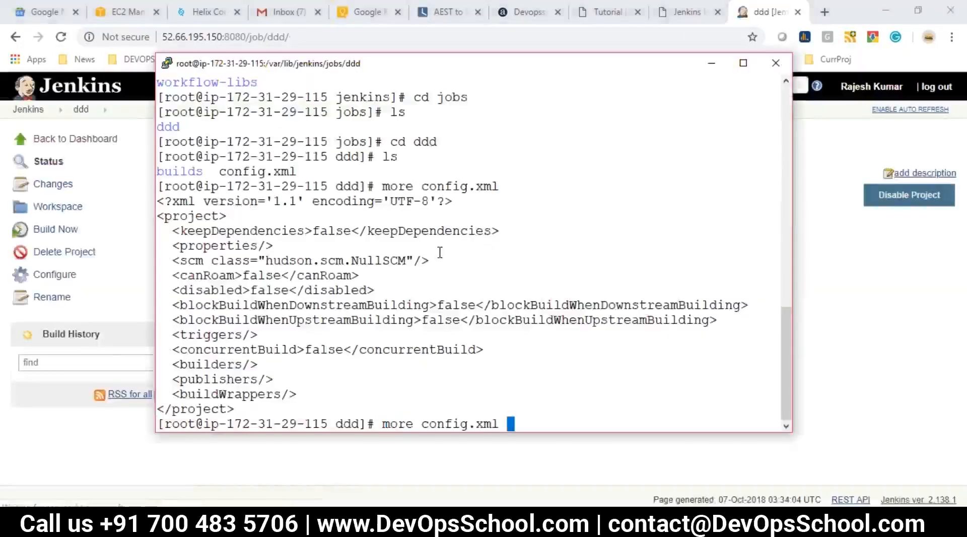
key(Return)
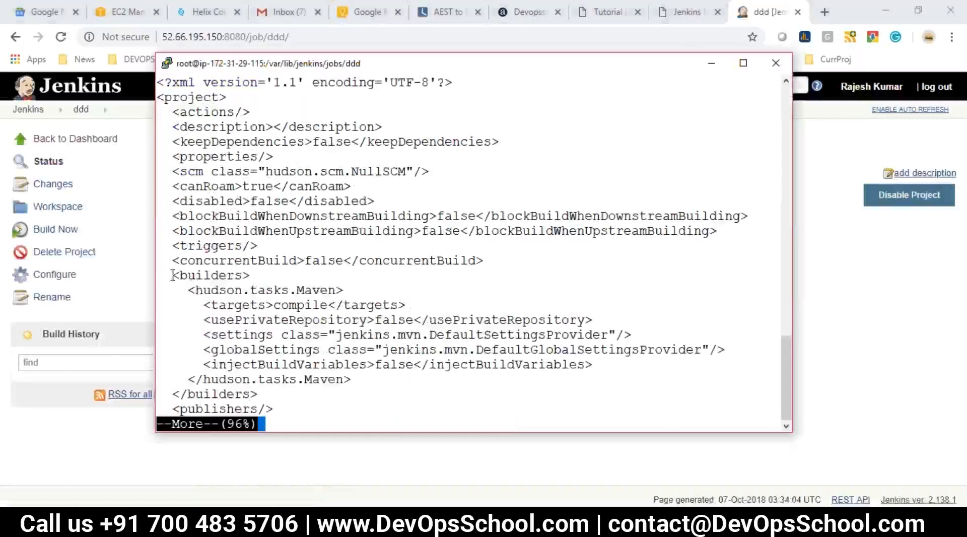
drag(179, 277, 270, 337)
double_click(445, 365)
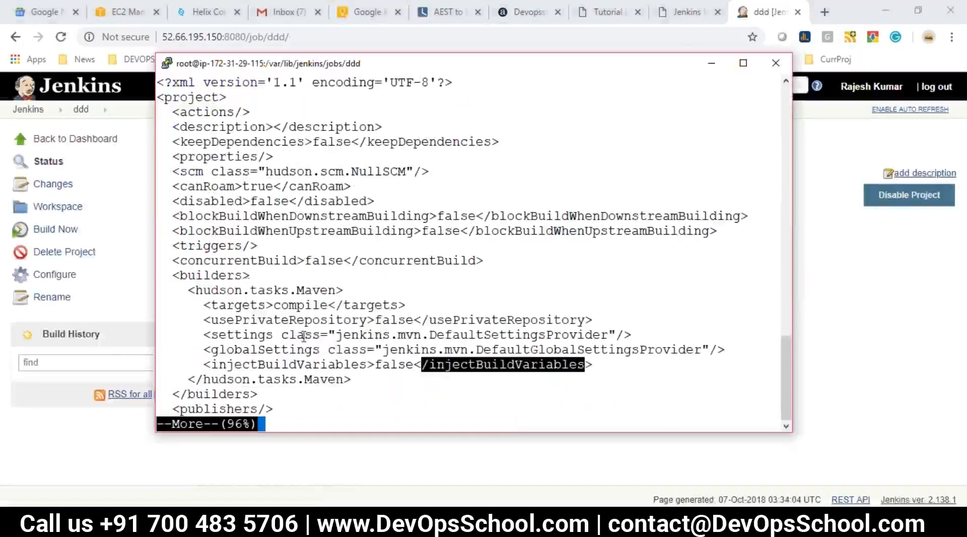
Return the Jenkins browser page to the dashboard, then bring the terminal back to the front.
key(alt+Tab)
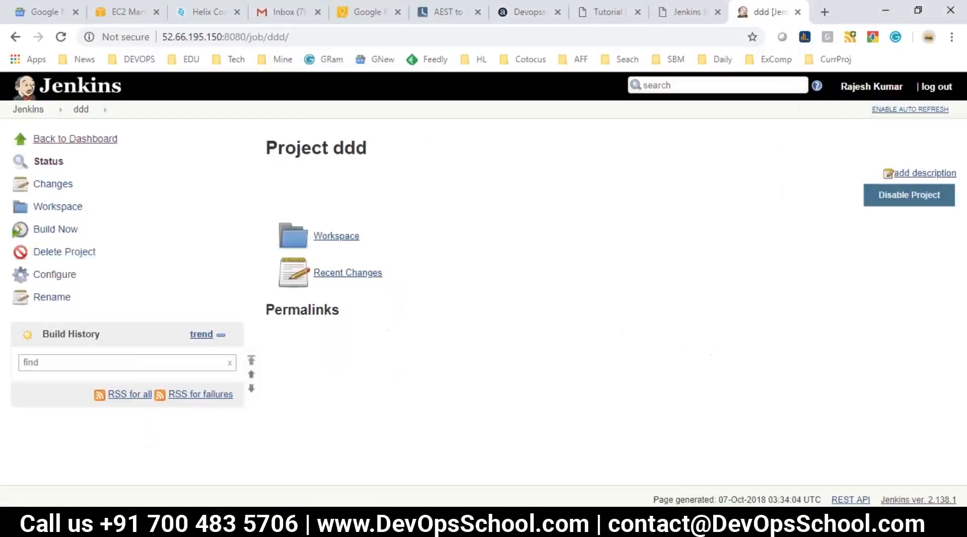
click(26, 111)
key(alt+Tab)
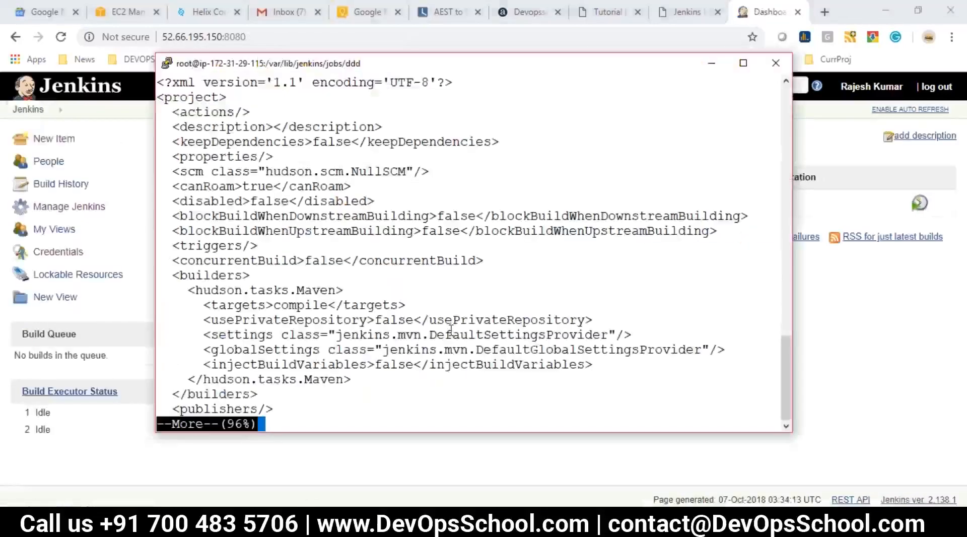
Quit the file view, clear the terminal, list the ddd directory, and move up to the jobs directory.
key(q)
text(clear)
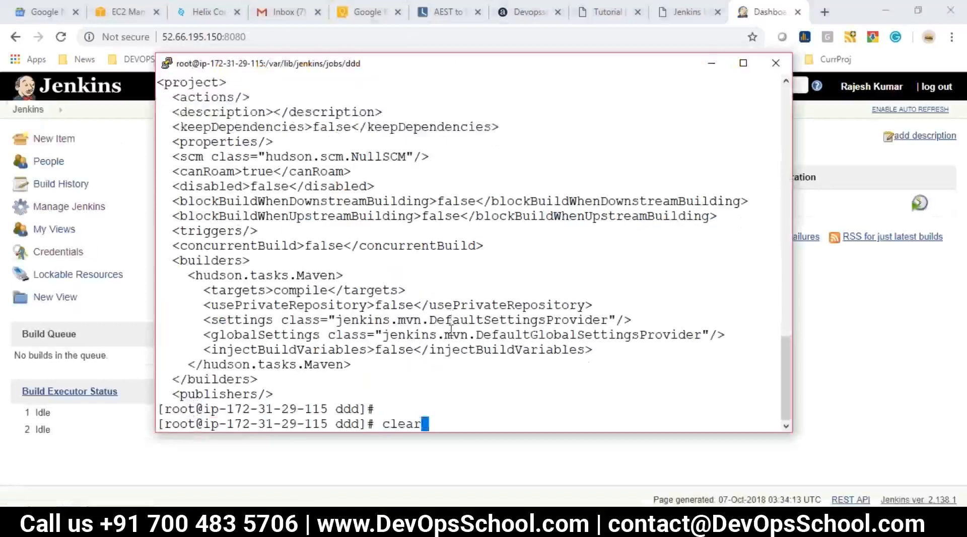
key(Return)
text(ls)
key(Return)
text(cd .)
text(.)
List the jobs directory, then move up to the Jenkins home directory and list its contents.
key(Return)
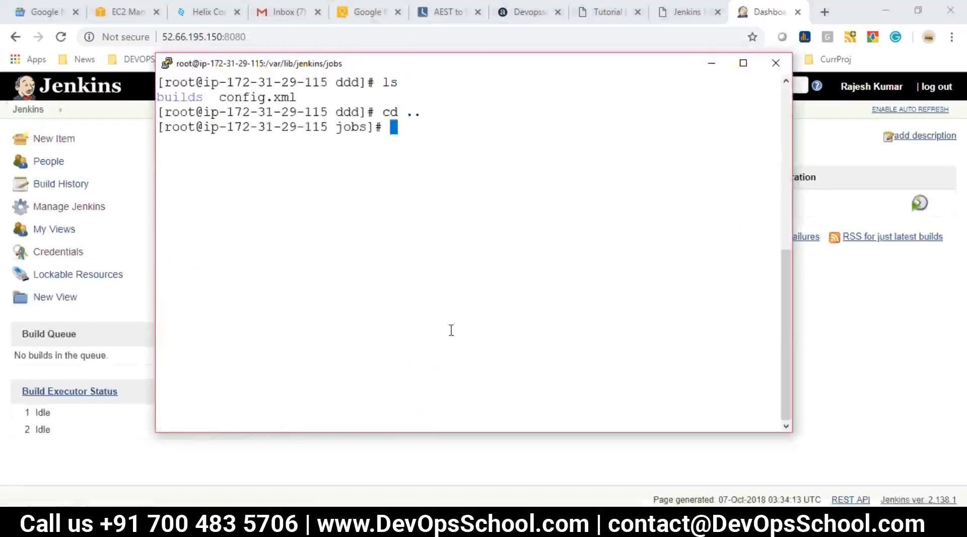
text(ls)
key(Return)
text(cd ..)
key(Return)
text(s)
key(Return)
text(ls)
key(Return)
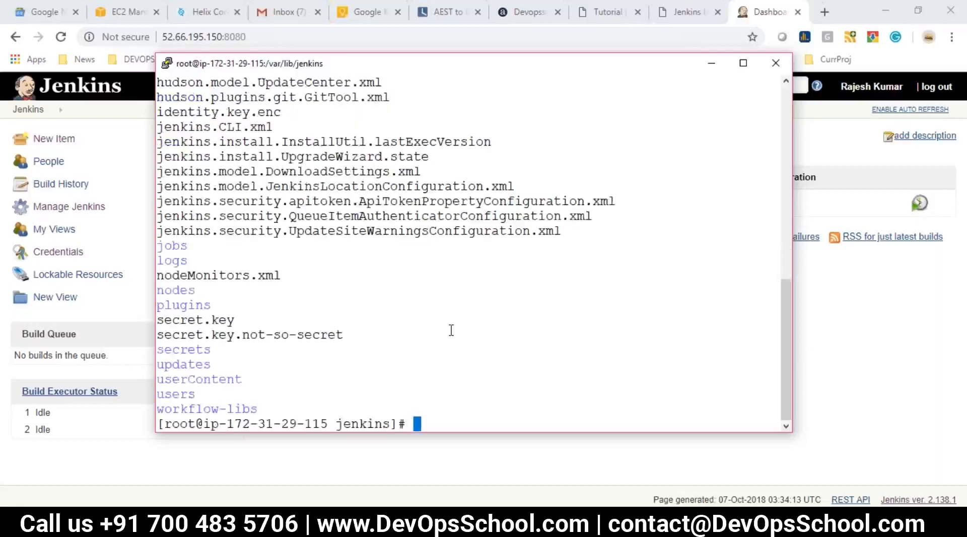
Change into the users directory of the Jenkins home and list its contents.
text(cd us)
text(s)
text(r)
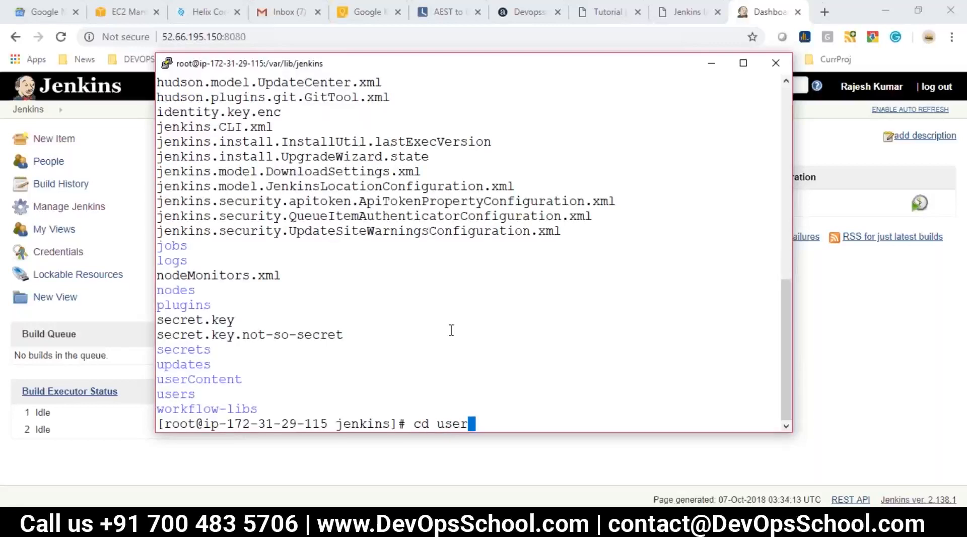
key(Return)
text(cd users/)
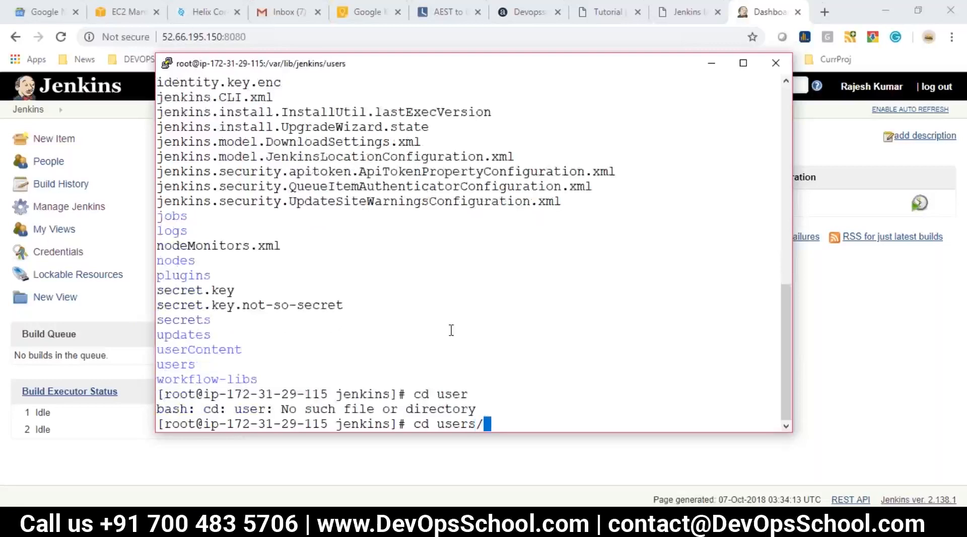
key(Return)
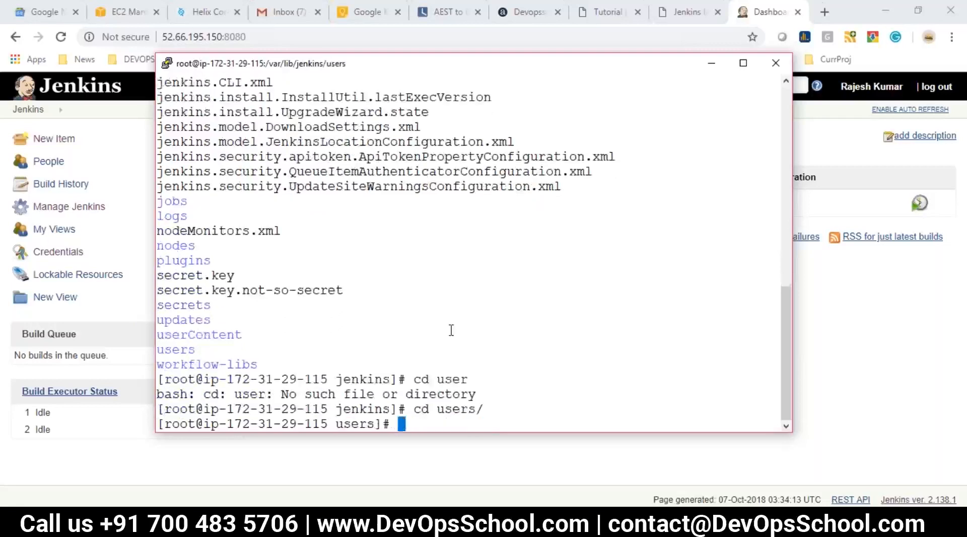
text(ls)
key(Return)
Change into the first listed user's directory and list its contents.
text(cd)
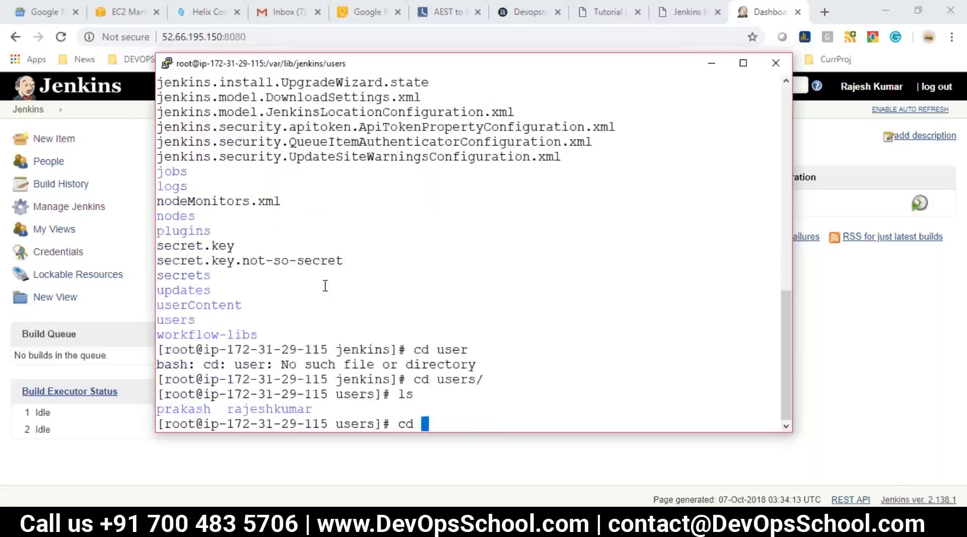
right_click(325, 286)
key(Return)
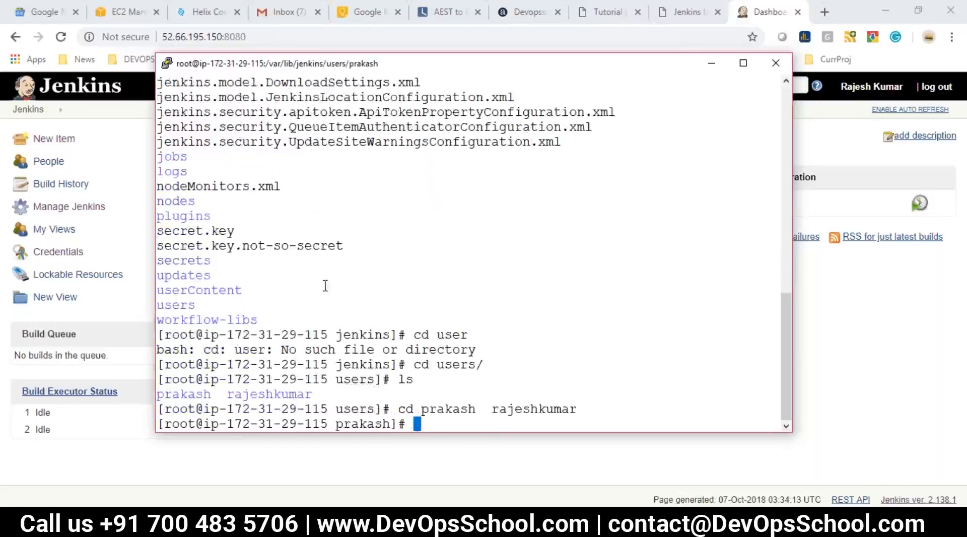
key(Return)
text(ls)
key(Return)
Display the user's config.xml with more, then quit the file view.
text(more co)
key(Tab)
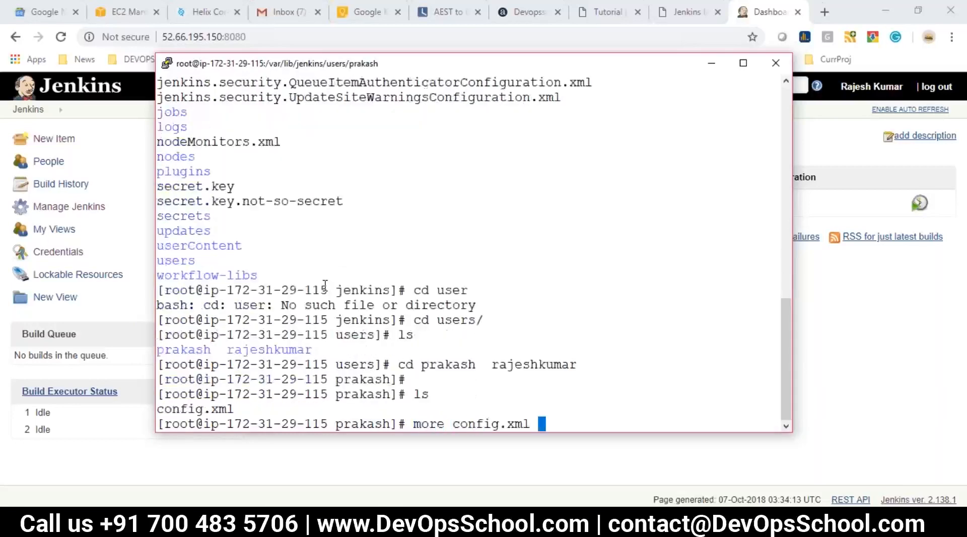
key(Return)
text(q)
text(clear)
Clear the terminal, list the user's directory, and move up to the users directory.
key(Return)
text(ls)
key(Return)
text(cd ..)
key(Return)
Move up from the users directory to the Jenkins home directory and list its contents.
text(l)
key(Return)
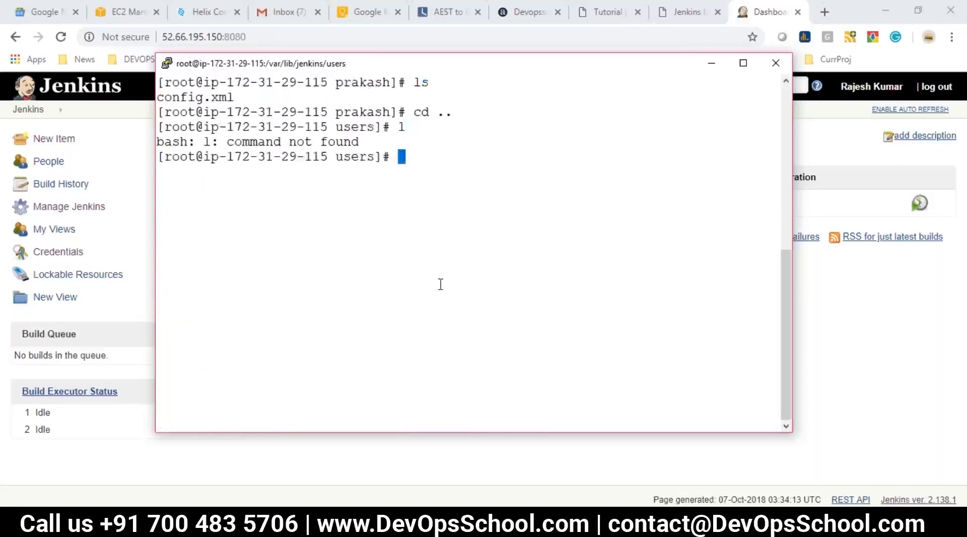
text(c ..)
key(Return)
text(cd ..)
key(Return)
text(ls)
key(Return)
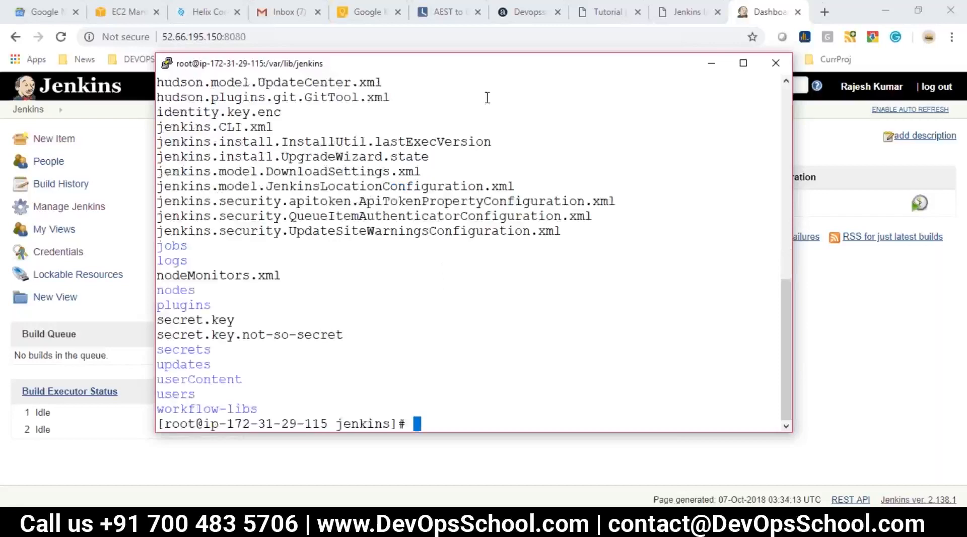
Switch to the browser, close the old Tutorial page, and open devopsschool.com/tutorial/ in a new tab.
click(671, 7)
click(638, 12)
click(744, 12)
text(d)
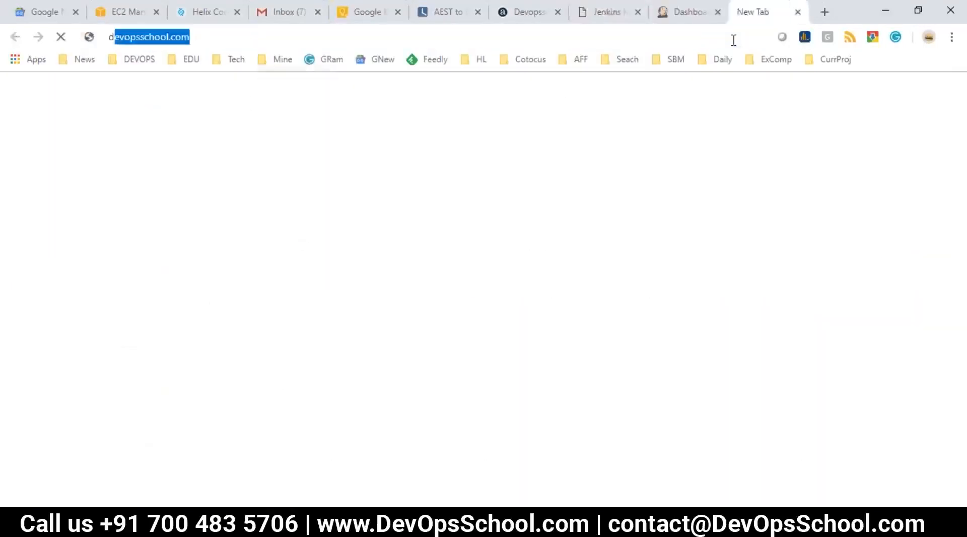
text(e)
key(Right)
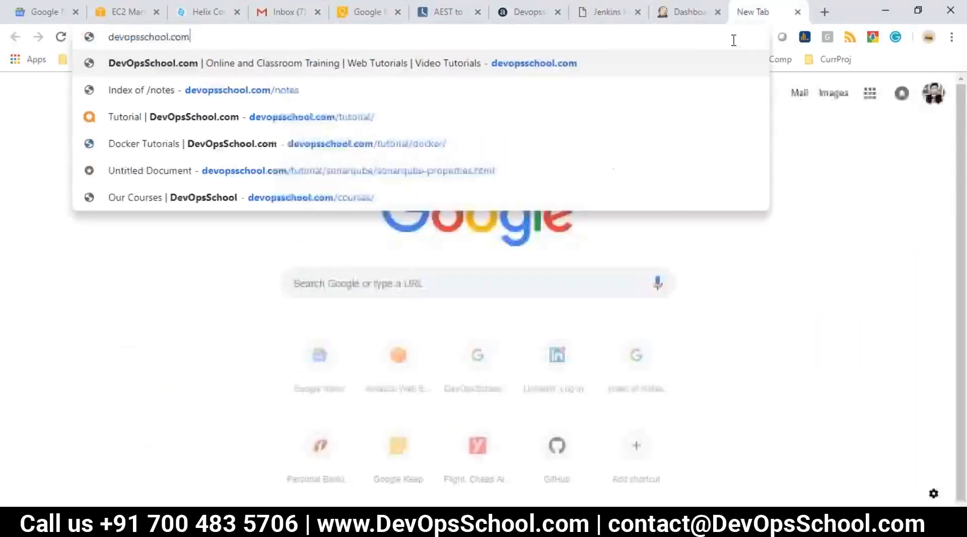
key(Down)
key(Down)
key(Return)
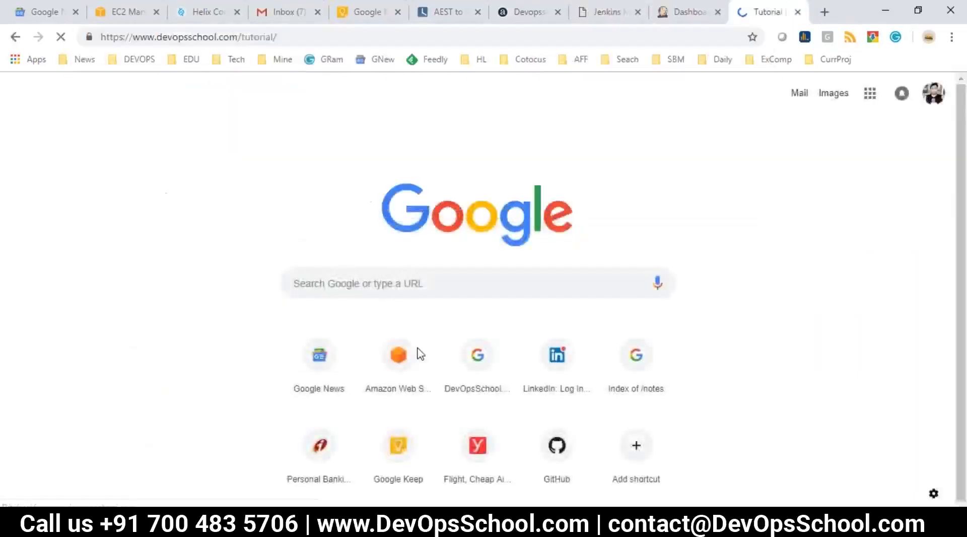
Open the Jenkins tutorials from the course list on the DevOpsSchool tutorials page.
scroll(418, 352, down, 3)
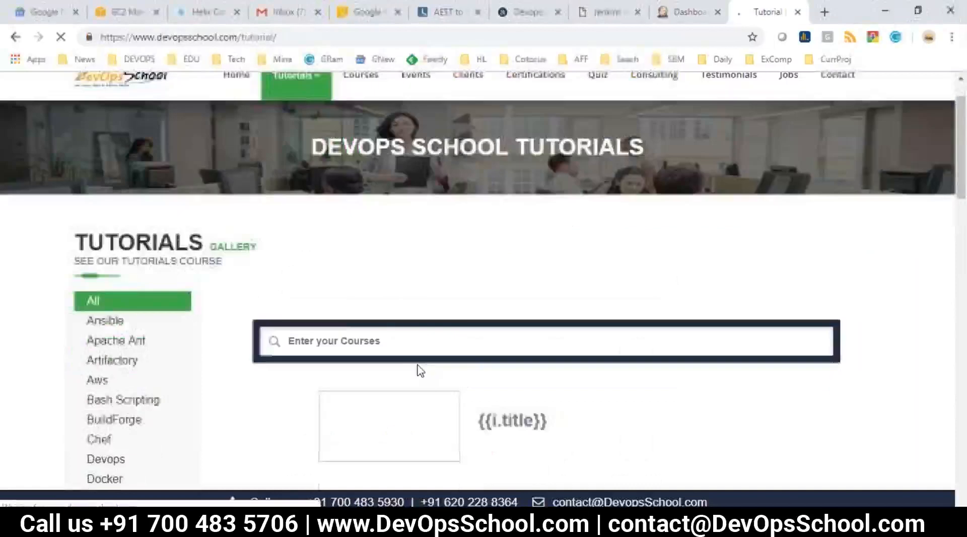
scroll(216, 360, down, 4)
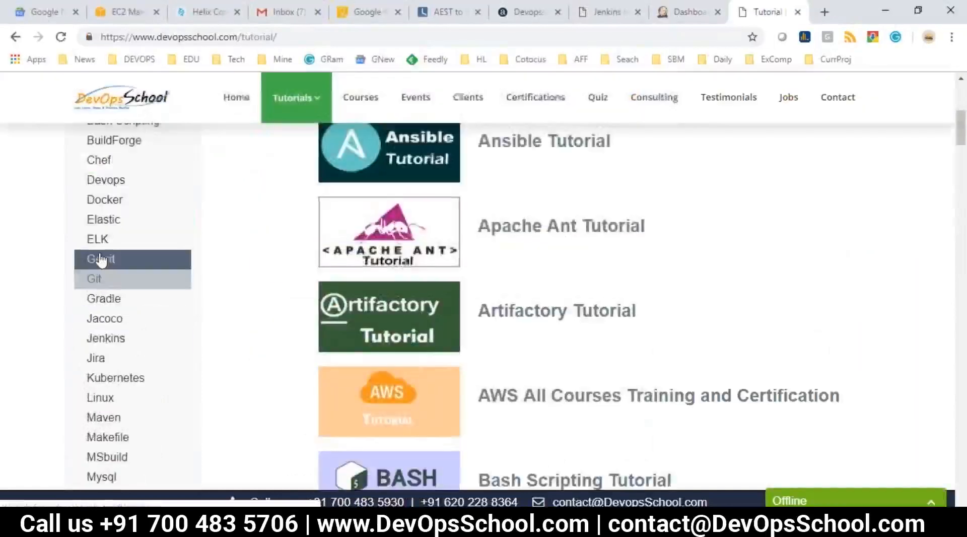
click(123, 339)
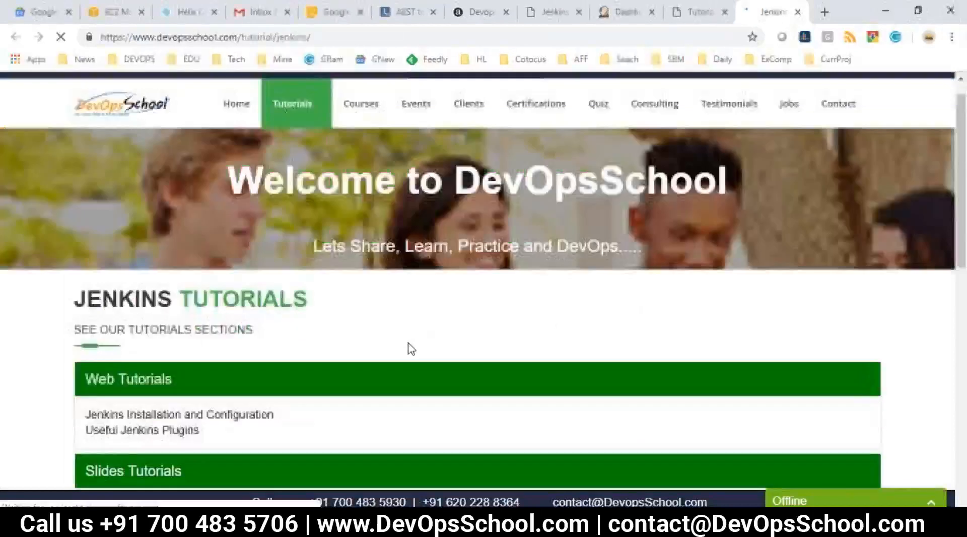
Expand the Training Notes section on the Jenkins tutorials page and browse its list of articles.
scroll(417, 325, down, 4)
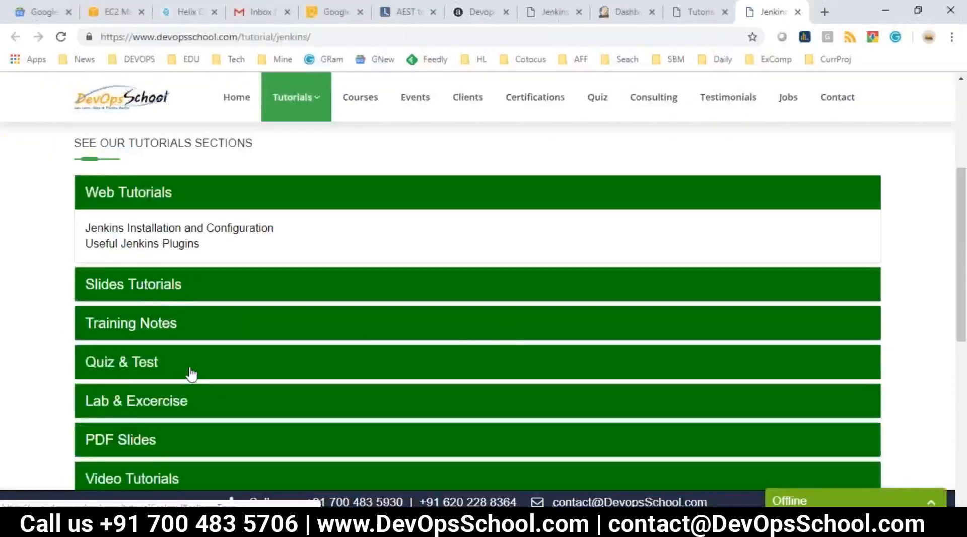
scroll(190, 373, down, 2)
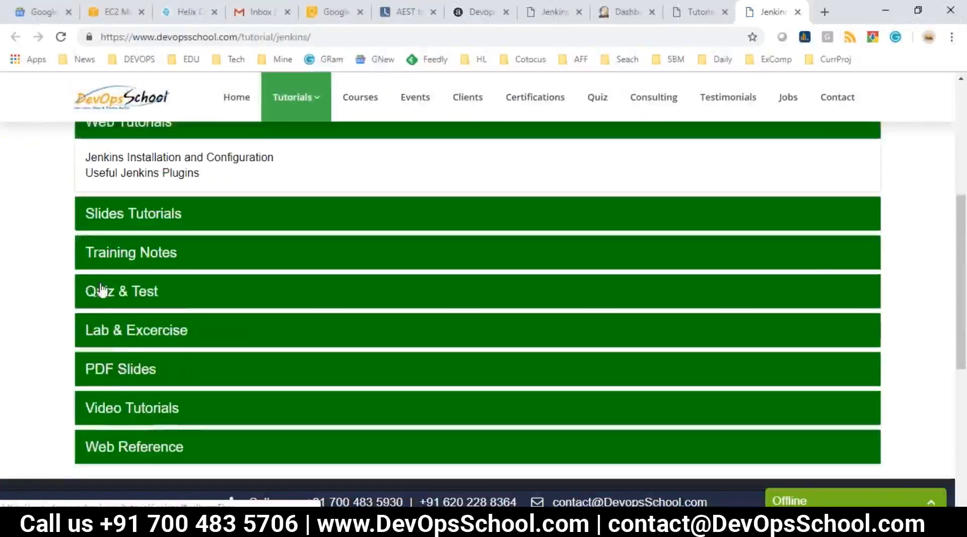
click(106, 262)
scroll(151, 325, down, 3)
scroll(149, 328, up, 3)
scroll(116, 325, down, 1)
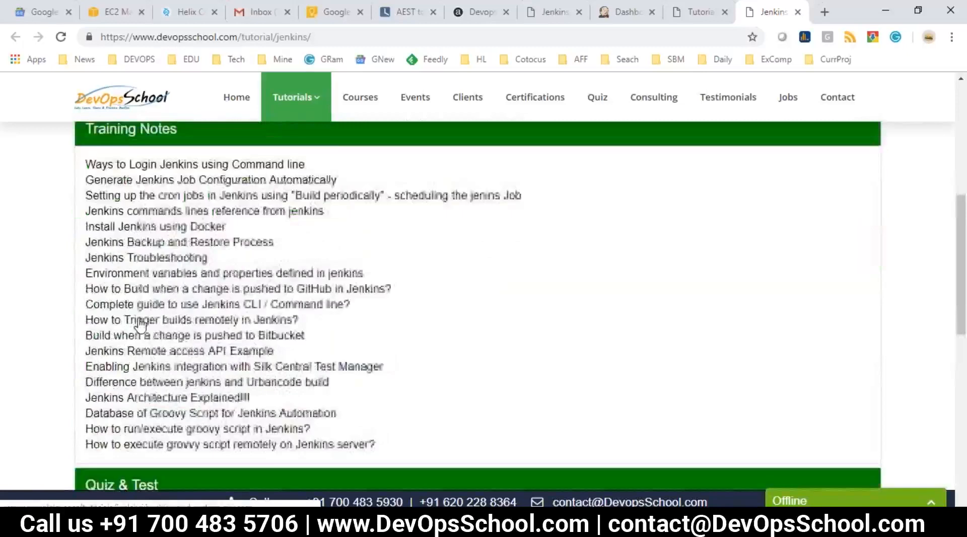
Open the Jenkins Backup and Restore Process article in a new tab and view its backup guide links.
key(ctrl+f)
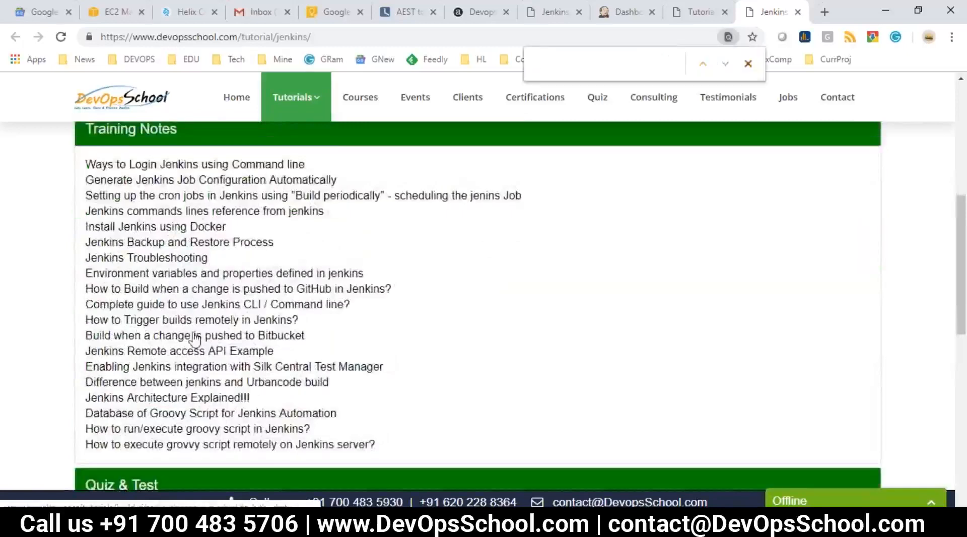
right_click(229, 246)
click(244, 252)
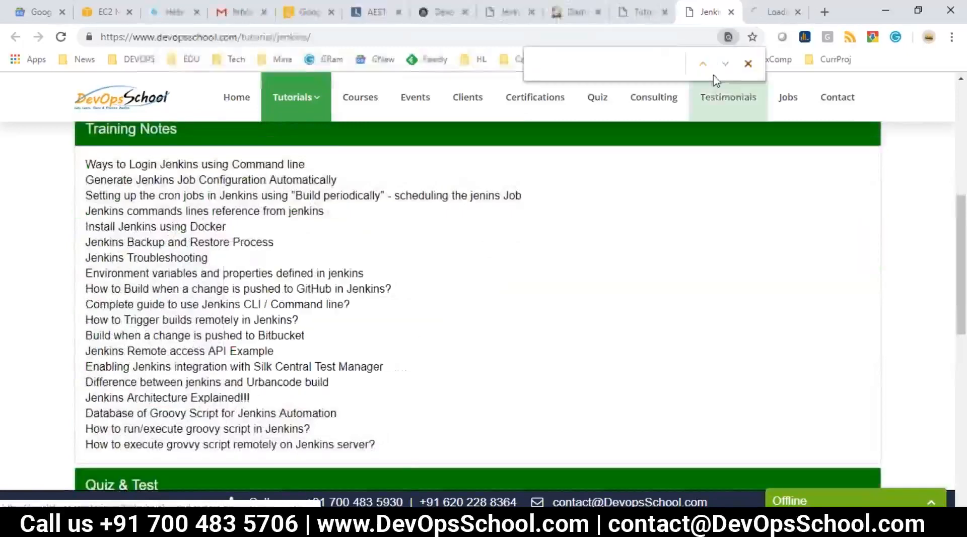
click(758, 15)
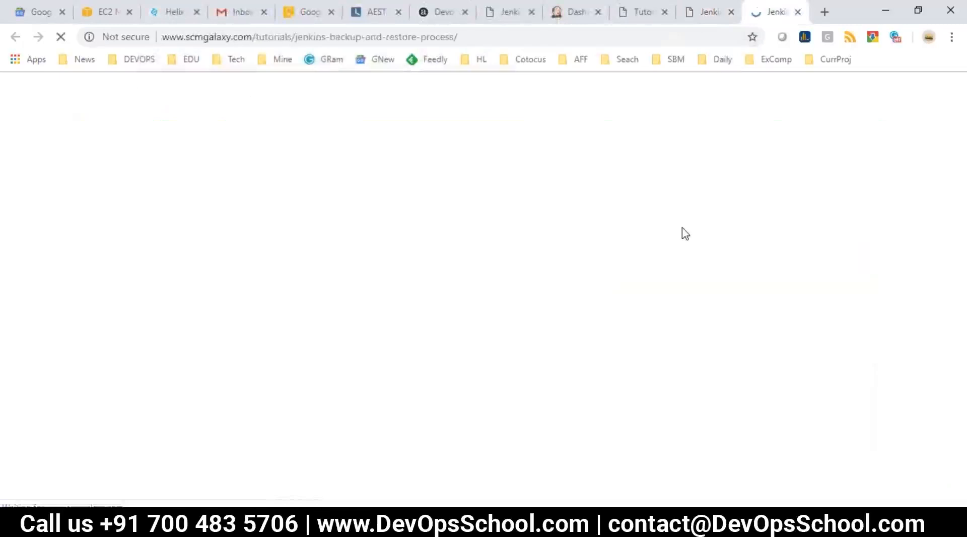
scroll(687, 232, down, 9)
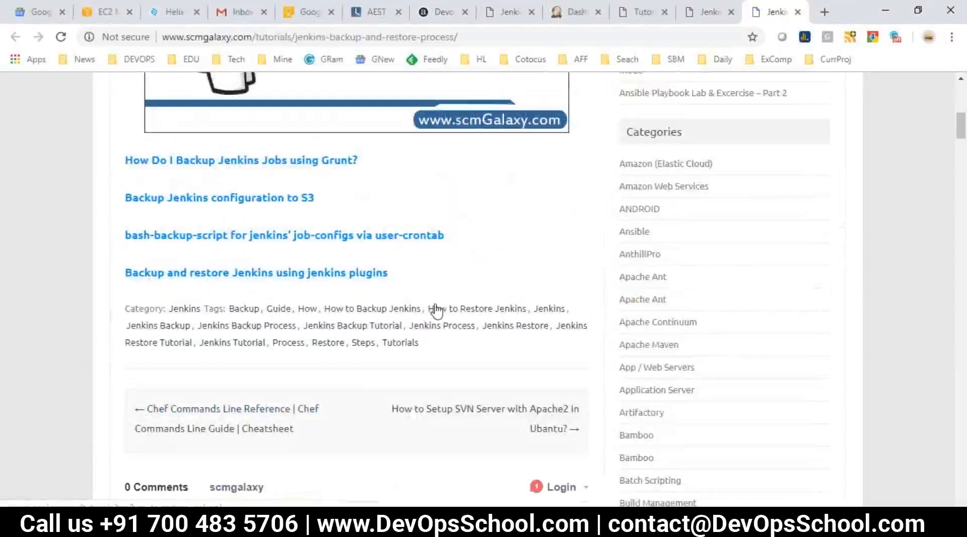
drag(400, 283, 159, 161)
click(254, 298)
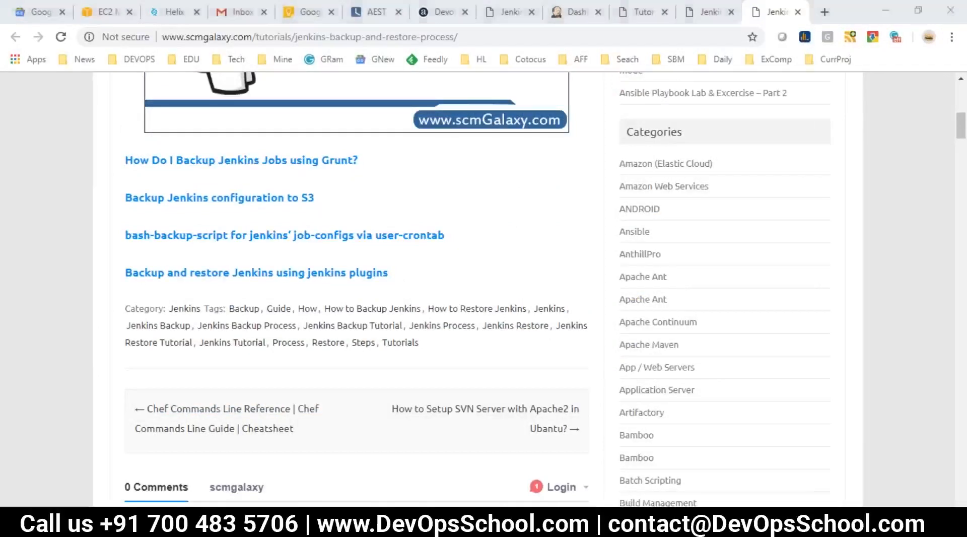
Switch to the Notepad notes and add an indented THINBACKUP line below "jenkins Restore".
click(503, 524)
click(623, 472)
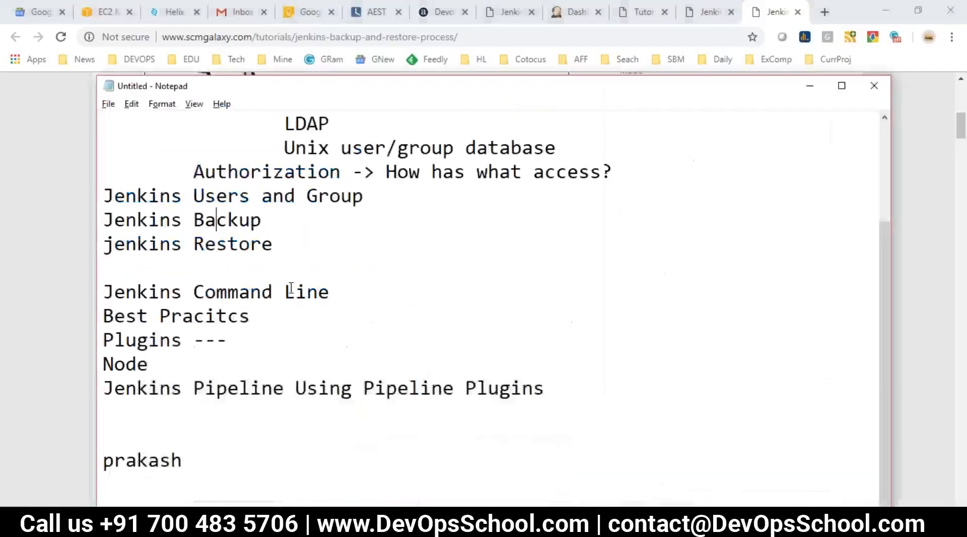
scroll(290, 289, up, 1)
scroll(290, 289, up, 1)
click(304, 389)
key(Return)
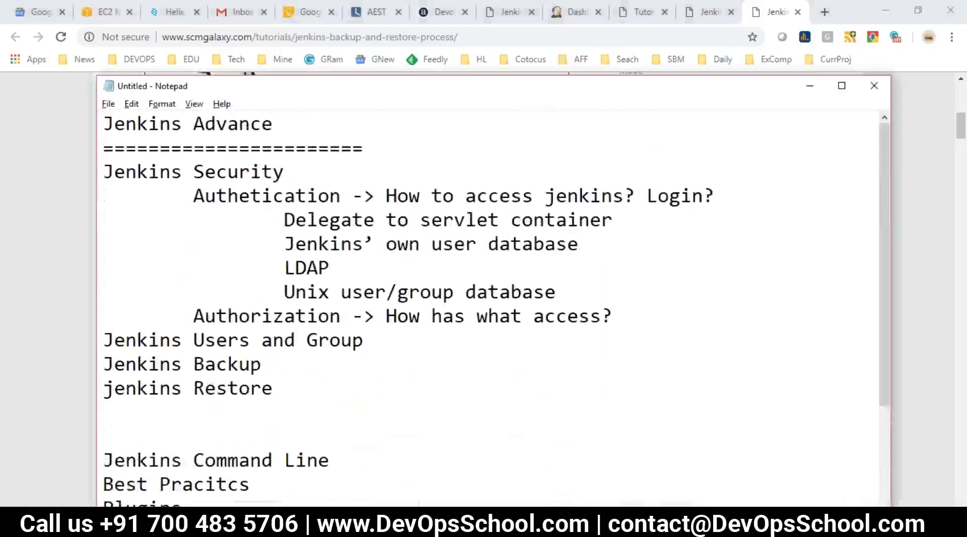
text(THINBACKUP)
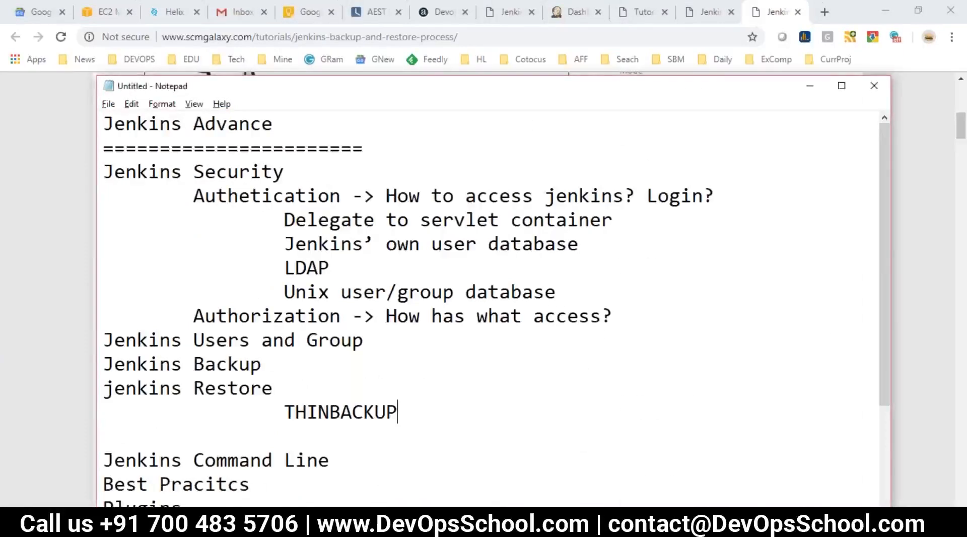
drag(272, 388, 107, 358)
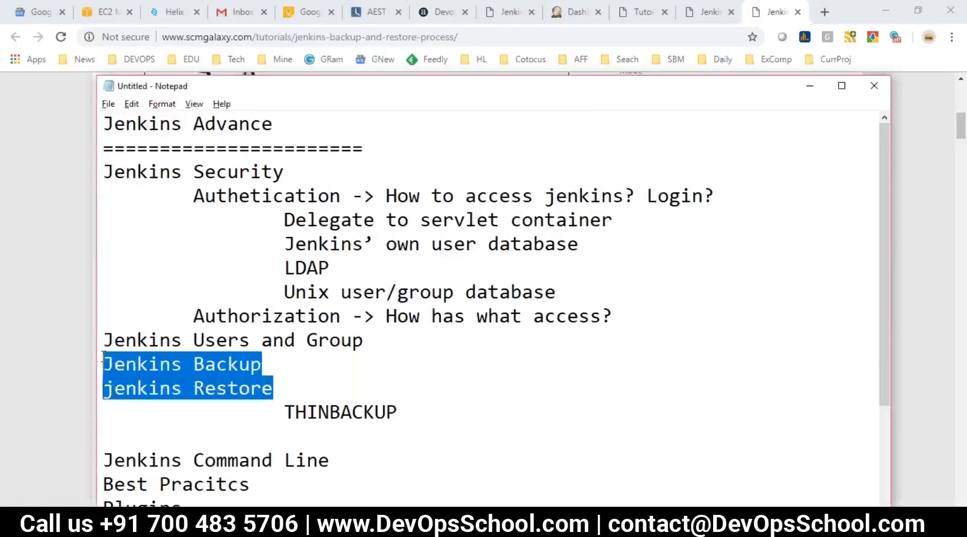
double_click(303, 412)
Switch back to the browser's Jenkins dashboard and open the plugin manager from the Jenkins management page.
key(alt+Tab)
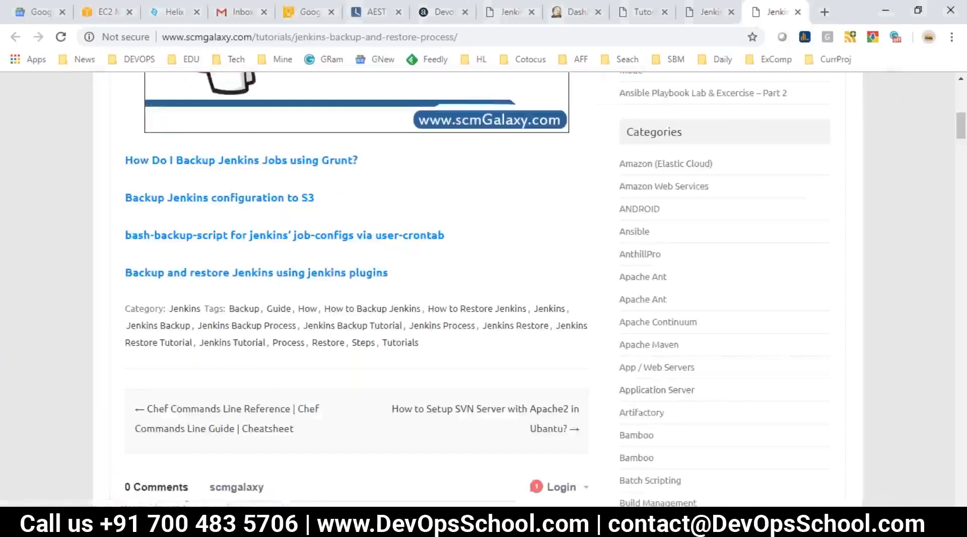
click(557, 11)
click(62, 211)
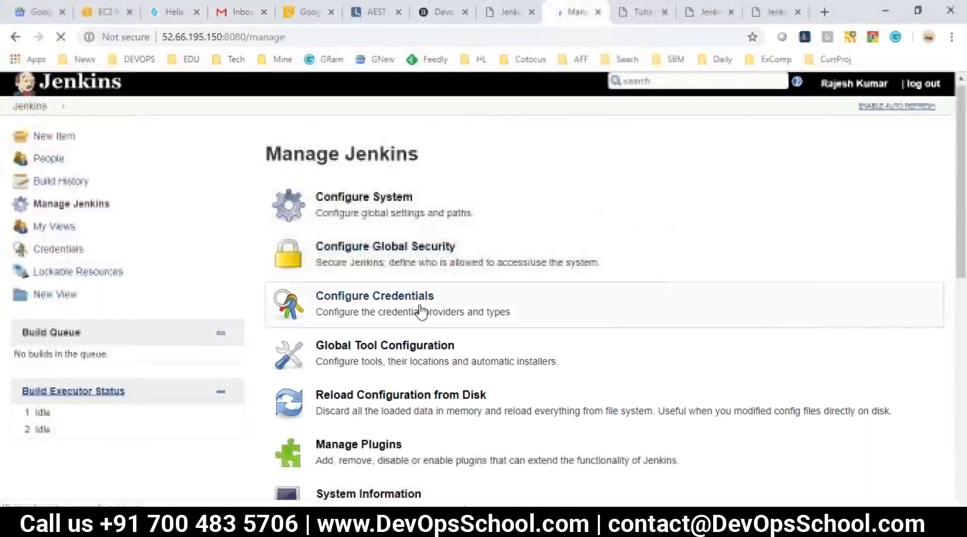
scroll(416, 309, down, 5)
click(371, 173)
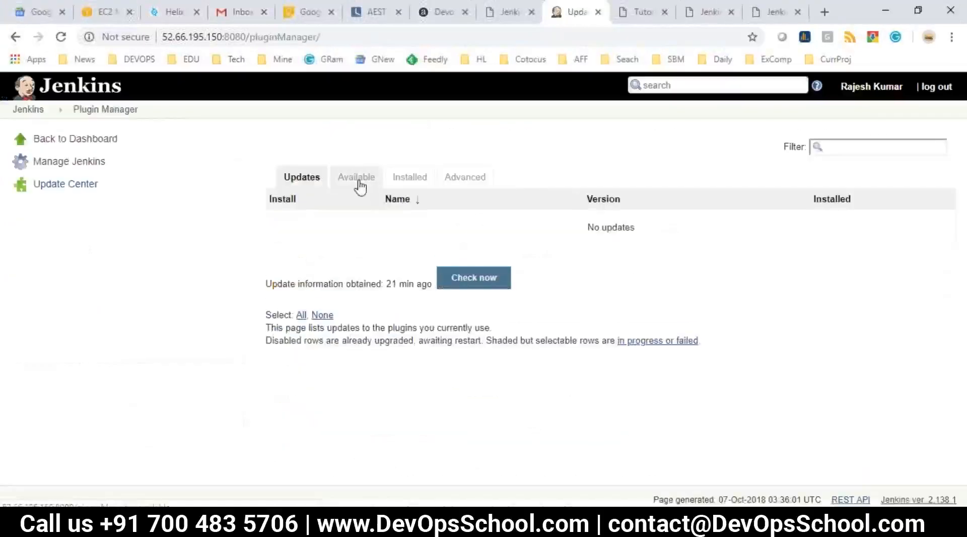
Filter the available plugins by "thinbacku" and install the ThinBackup plugin without restarting Jenkins.
click(359, 182)
click(839, 147)
text(thin)
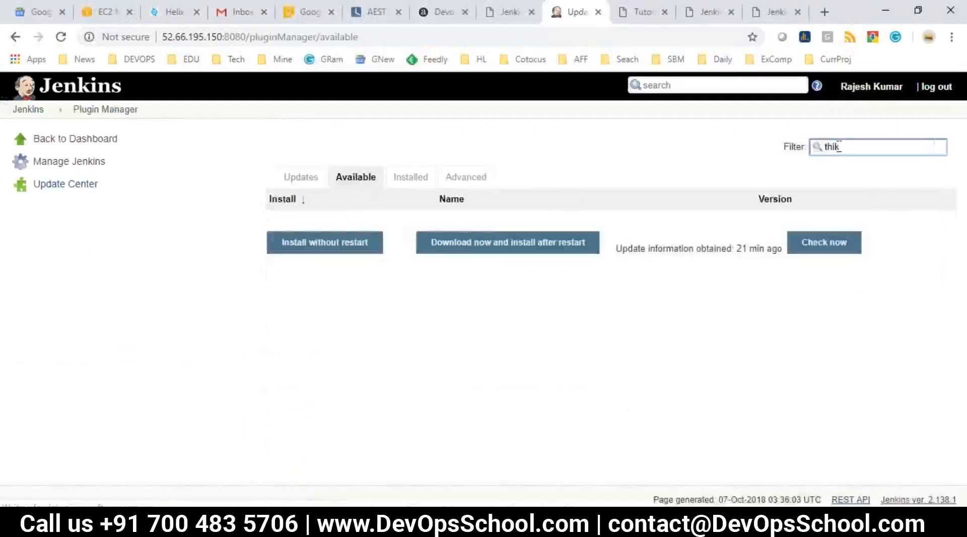
text(backu)
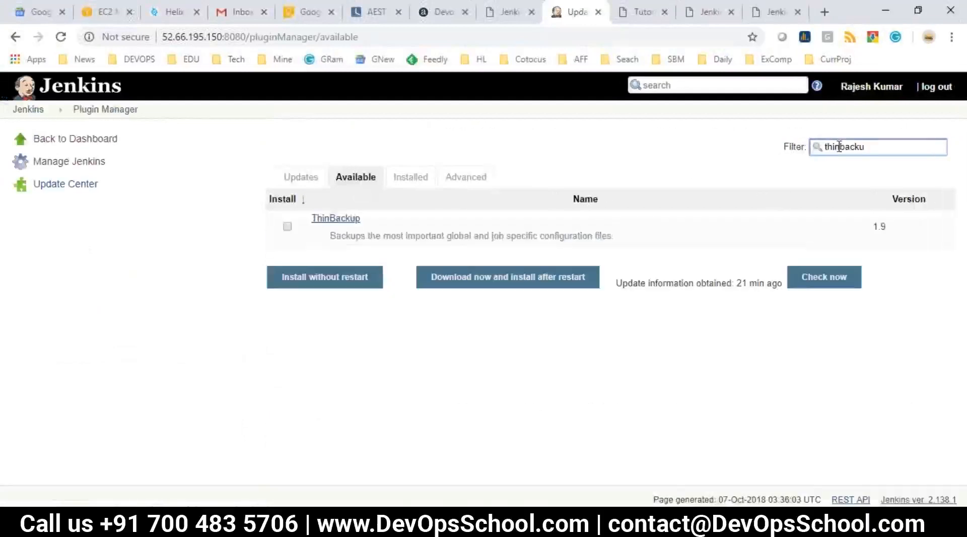
click(287, 226)
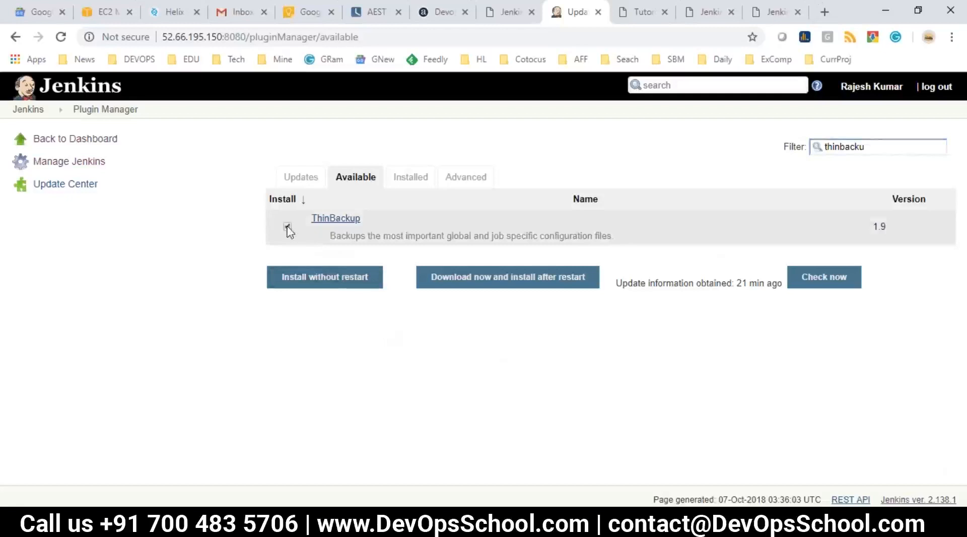
click(328, 279)
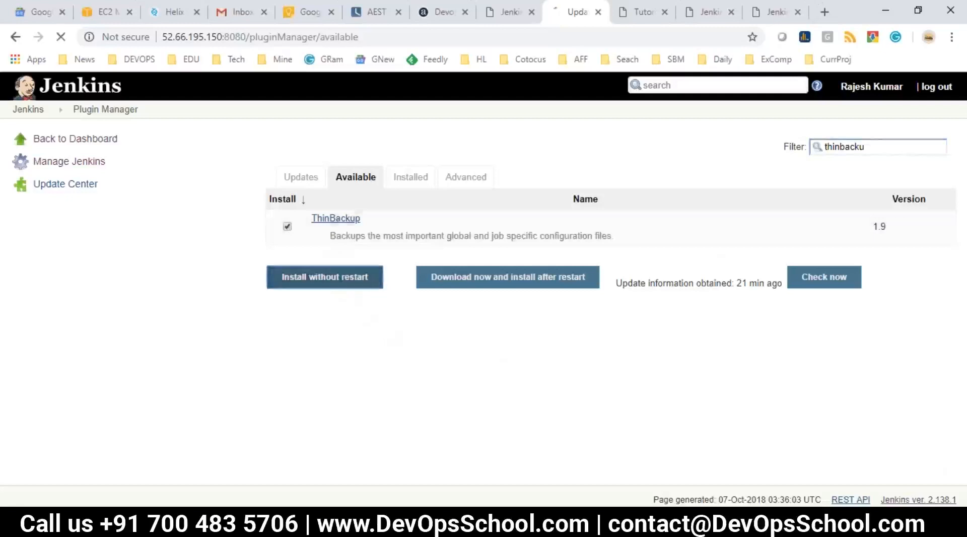
drag(574, 365, 492, 356)
click(484, 363)
double_click(309, 360)
click(308, 365)
scroll(119, 172, up, 2)
Return to the Jenkins management page, open ThinBackup, and bring up its backup settings.
click(17, 81)
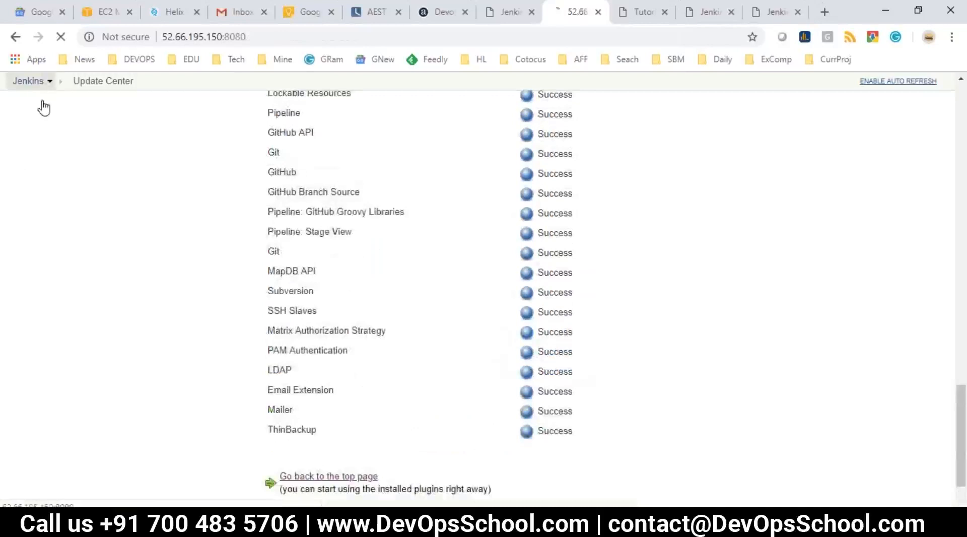
click(78, 207)
scroll(438, 349, down, 4)
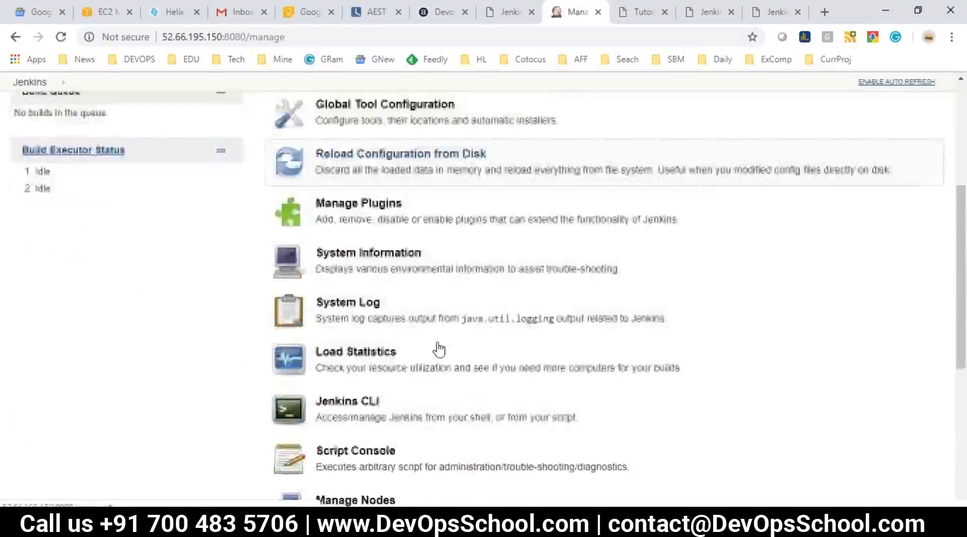
scroll(438, 349, down, 6)
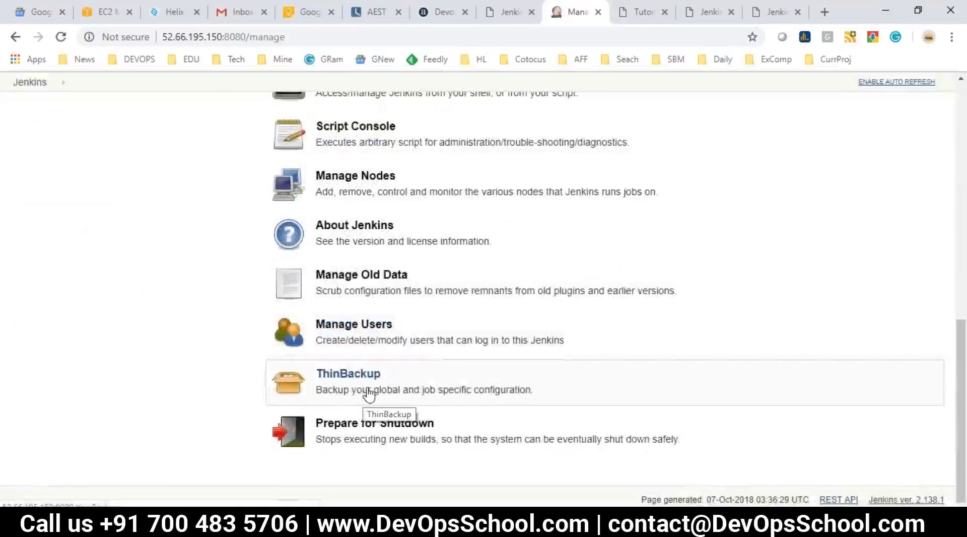
click(367, 391)
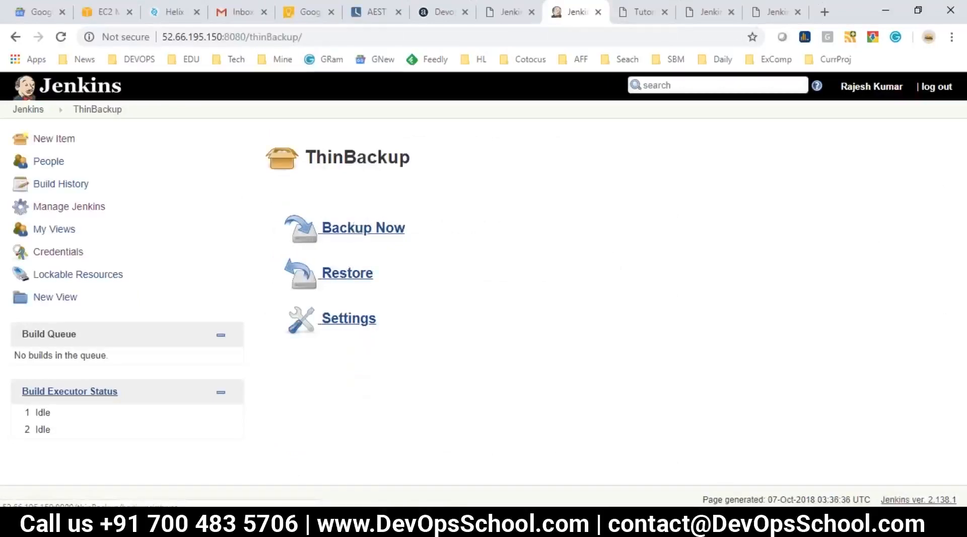
click(351, 326)
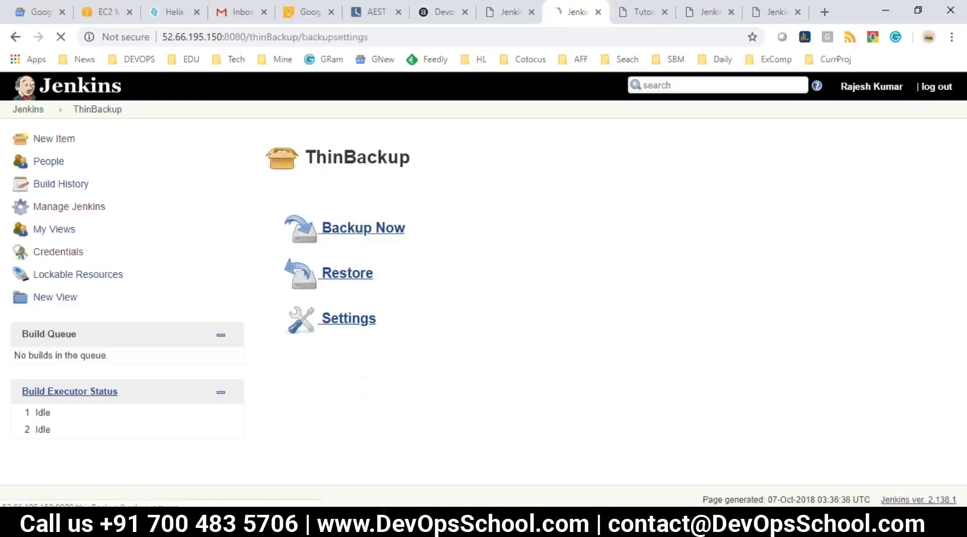
drag(294, 221, 410, 264)
Switch to the server terminal, change to the /tmp/ directory, and list its contents.
click(609, 522)
click(641, 499)
text(cd /)
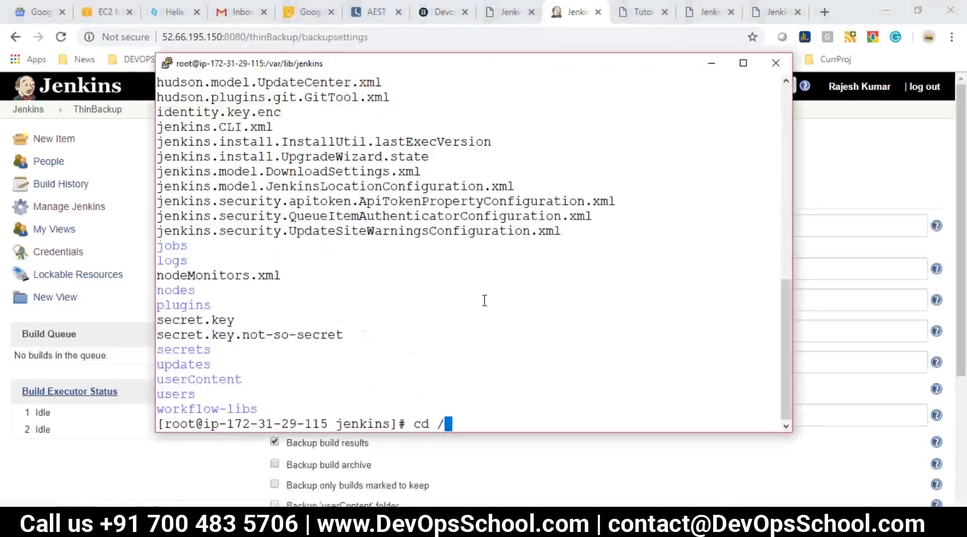
text(tmp/)
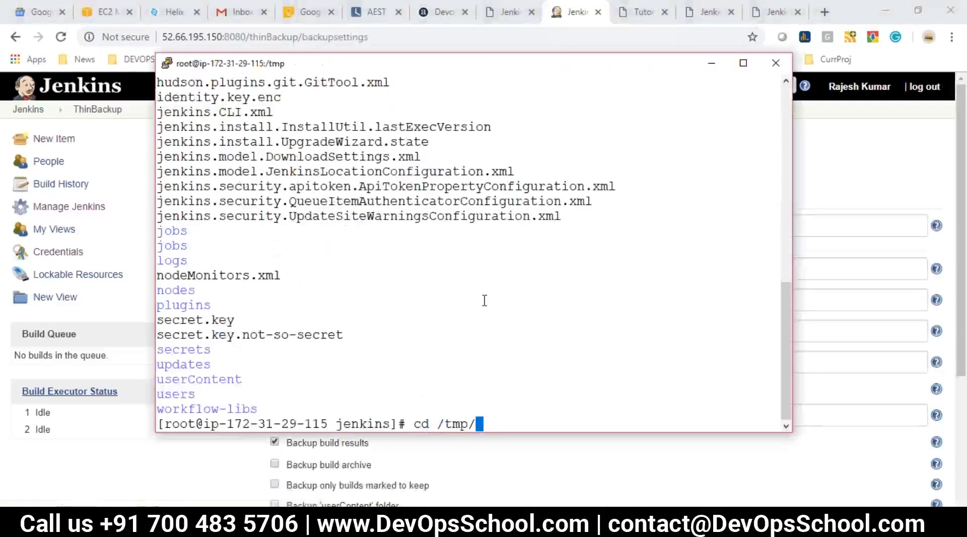
key(Return)
text(ls)
key(Return)
Change to /tmp/ again and repeat the directory listing.
text(pw)
key(Return)
text(cd )
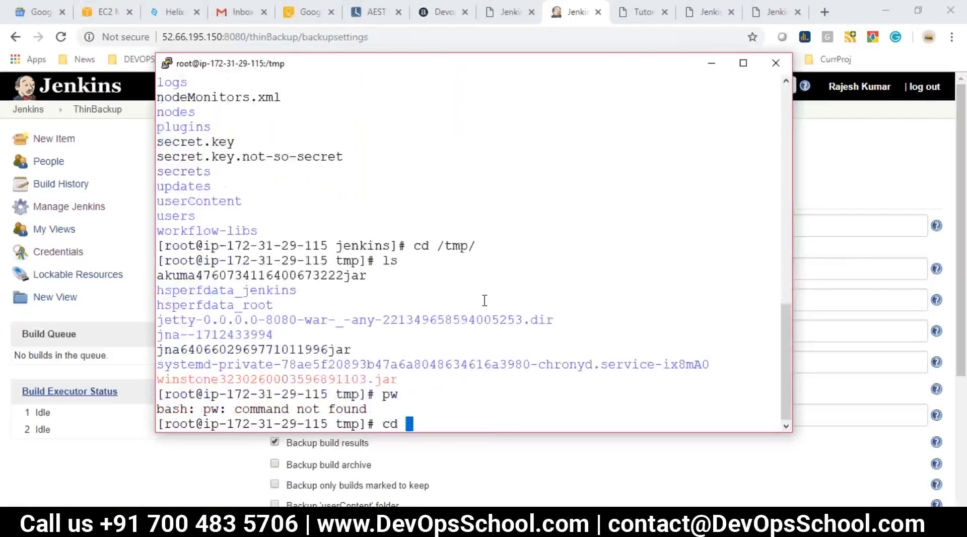
text(/tmp/)
key(Return)
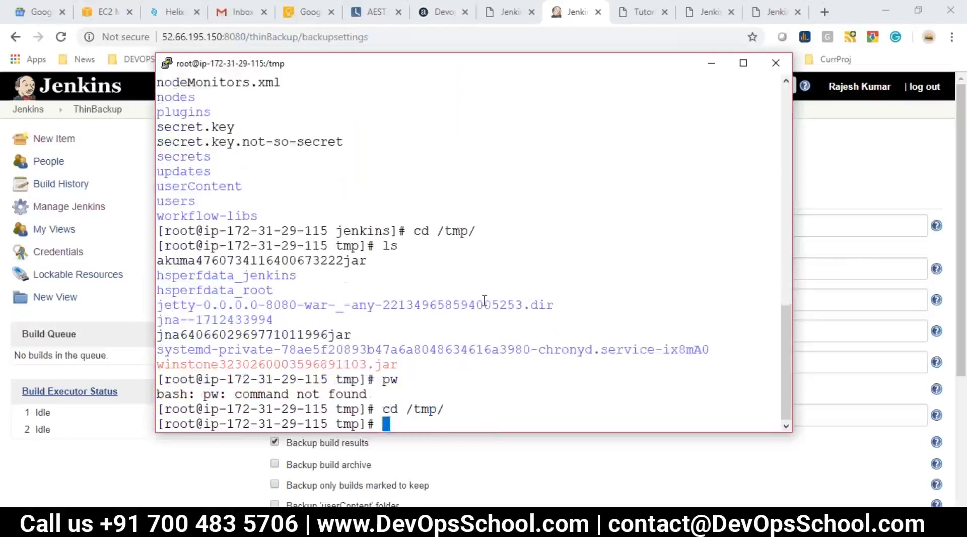
text(ls)
key(Return)
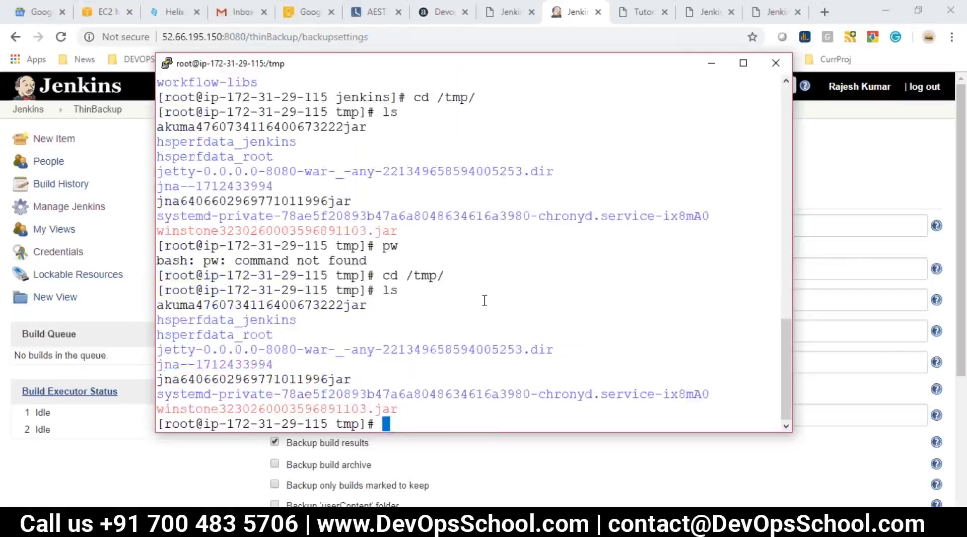
Create a directory named backup inside /tmp.
text(mkdir backup)
key(Return)
text(chm)
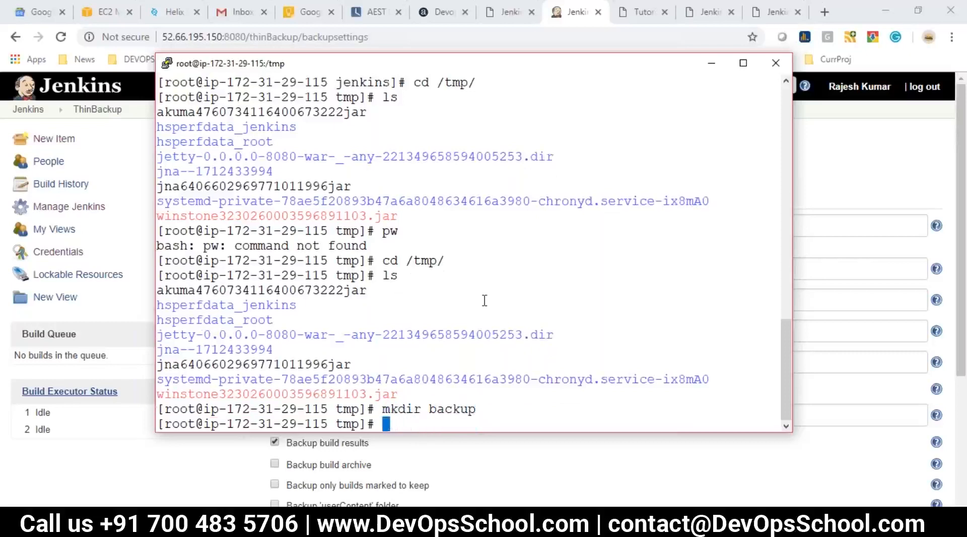
text(od)
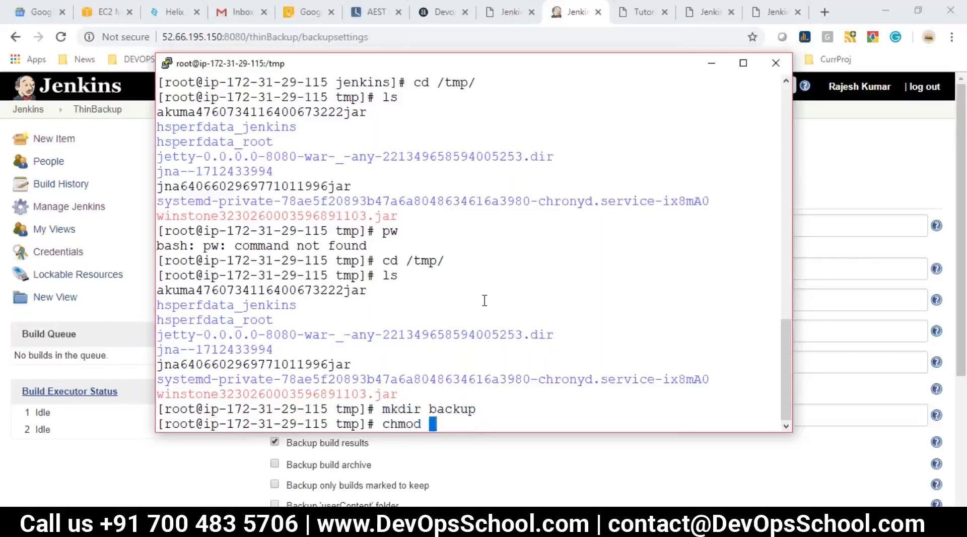
key(alt+Tab)
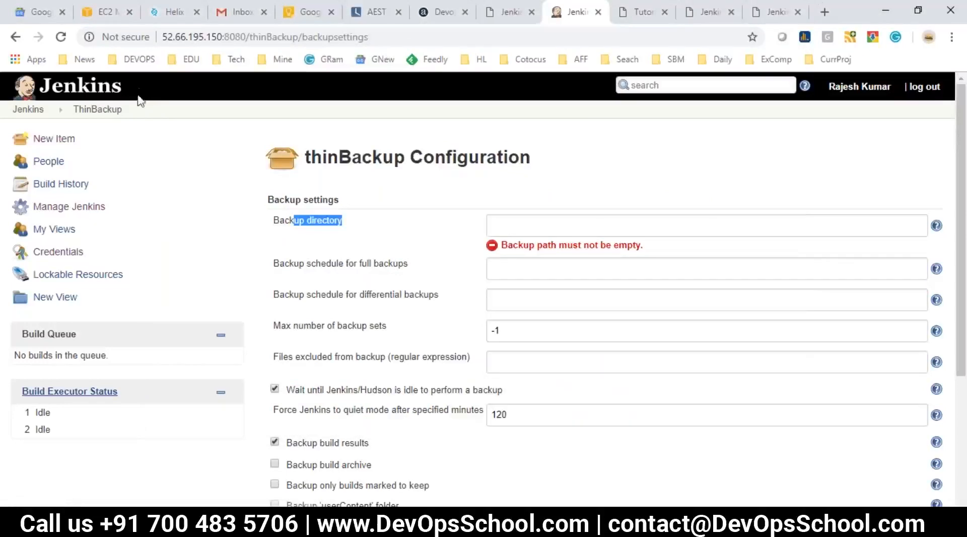
key(alt+Tab)
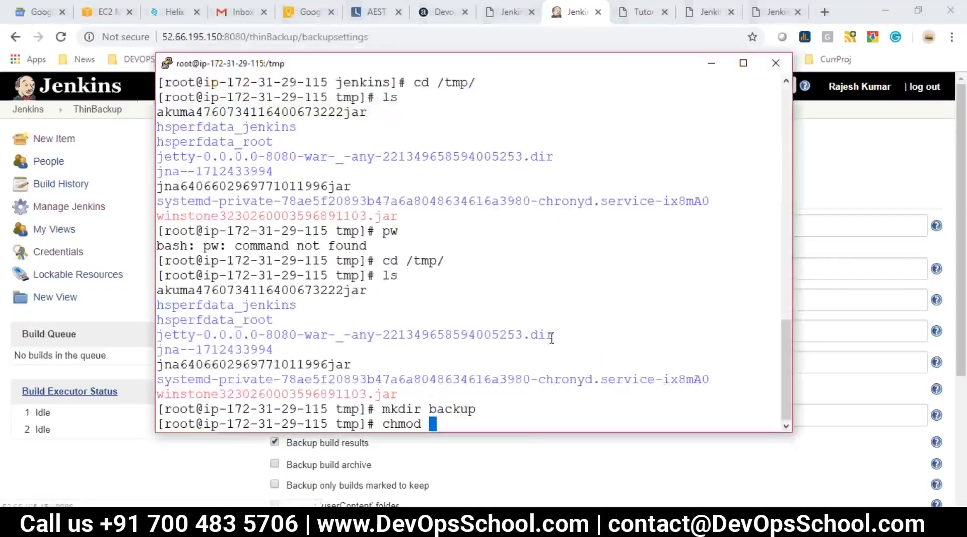
double_click(434, 413)
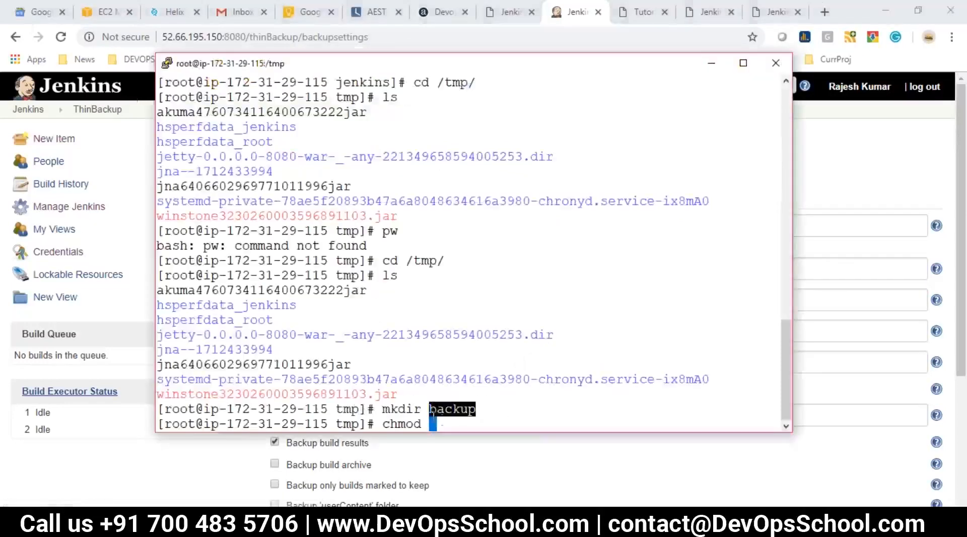
double_click(412, 426)
double_click(445, 410)
click(457, 382)
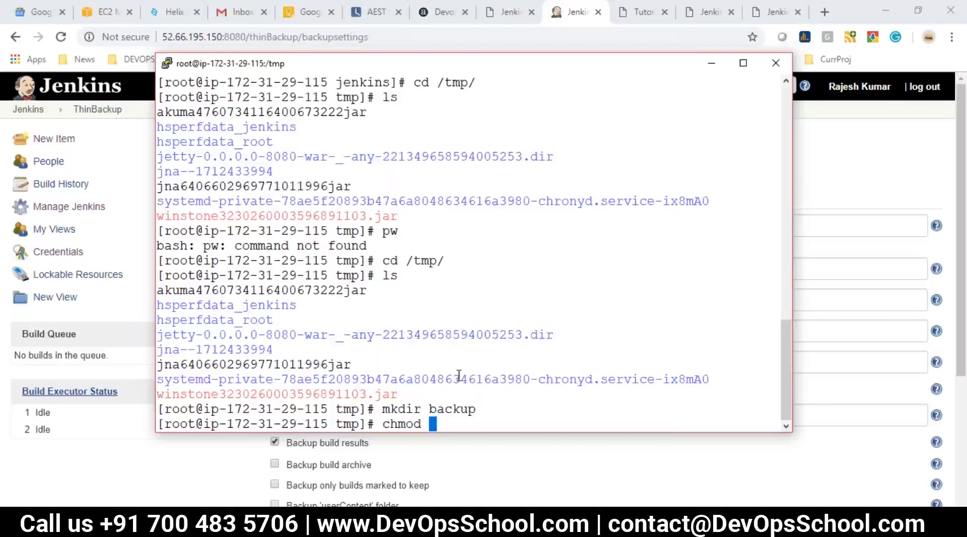
key(BackSpace)
key(BackSpace)
key(BackSpace)
key(BackSpace)
key(BackSpace)
key(BackSpace)
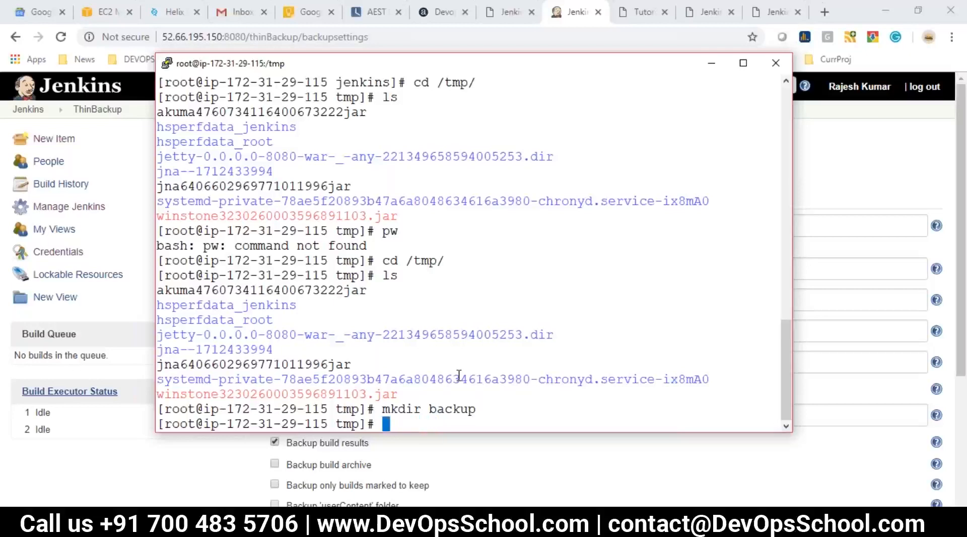
Try to assign ownership of the backup directory to jenkins:jenkins using chown with the -r option.
text(chown -)
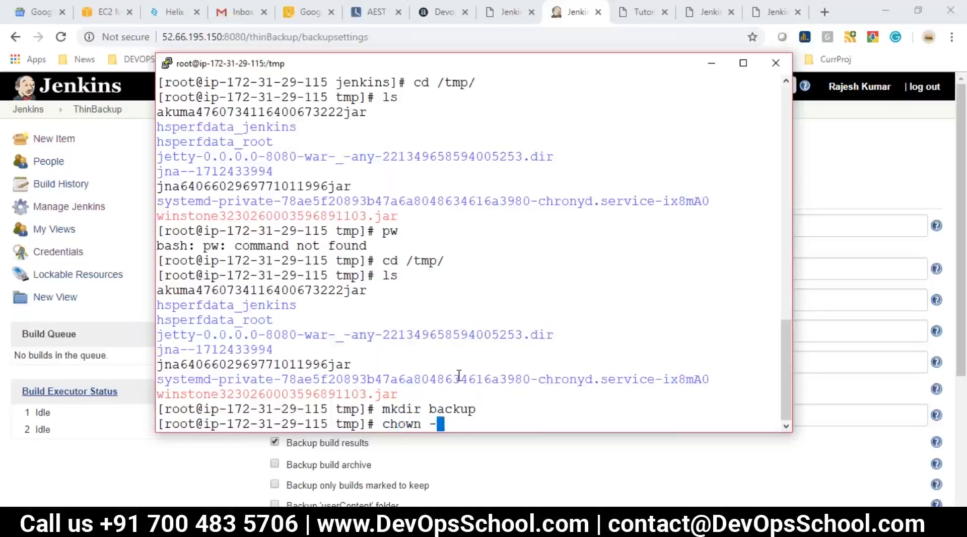
text(r)
text( jenkin)
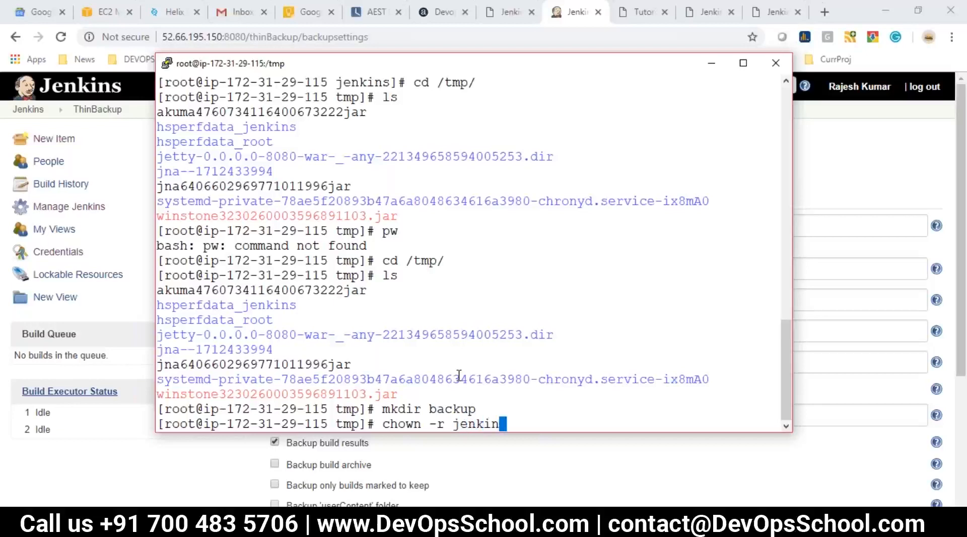
text(s:jenkins )
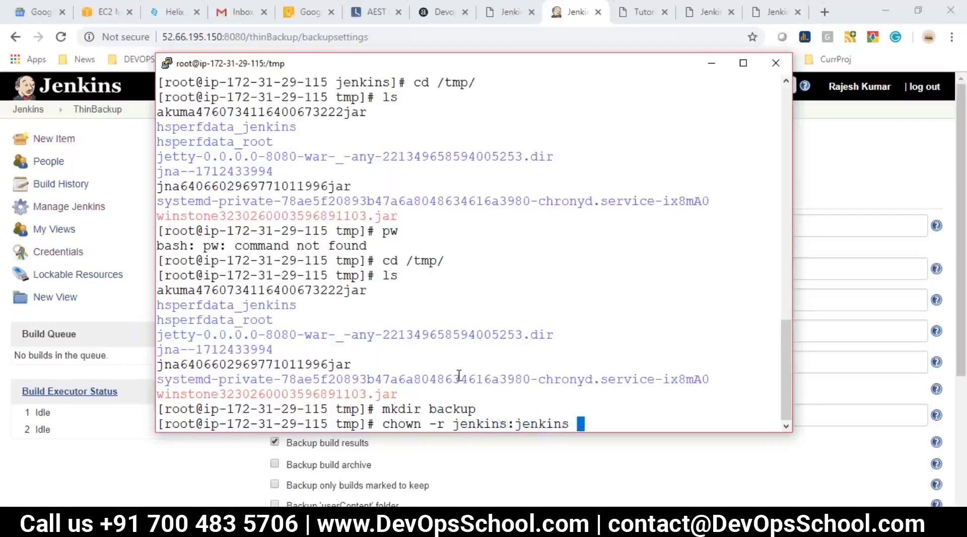
text(backup)
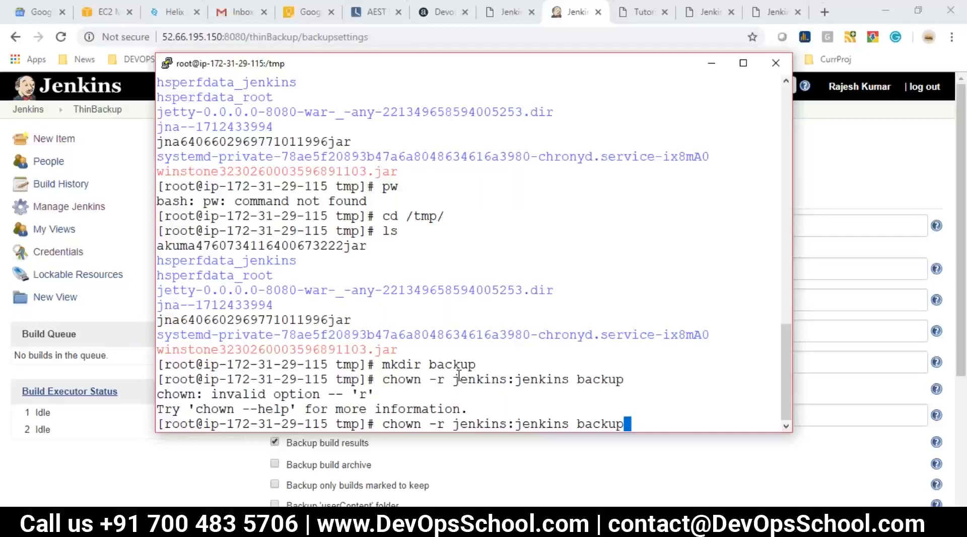
Rerun the ownership command as chown -R jenkins:jenkins backup, replacing the lowercase option.
key(Left)
key(Left)
key(Left)
key(Left)
key(Left)
key(Left)
key(Left)
key(Left)
key(Left)
key(Left)
key(Left)
key(Left)
key(Left)
key(Left)
key(Left)
key(Left)
key(Left)
key(Left)
key(Left)
key(Left)
key(Left)
key(BackSpace)
text(R)
key(Return)
List /tmp in detail with ls -la and check the owner and group of the backup directory.
text(ls -la)
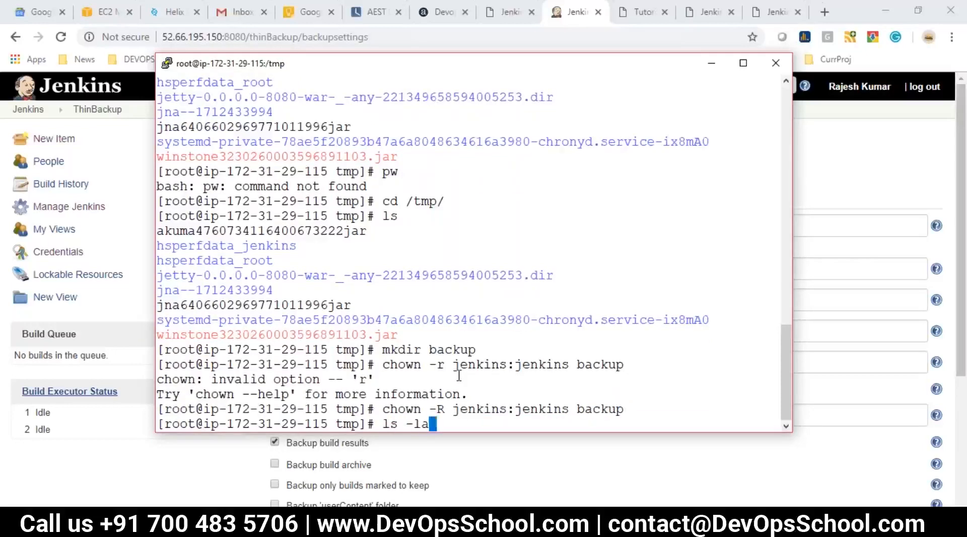
key(Return)
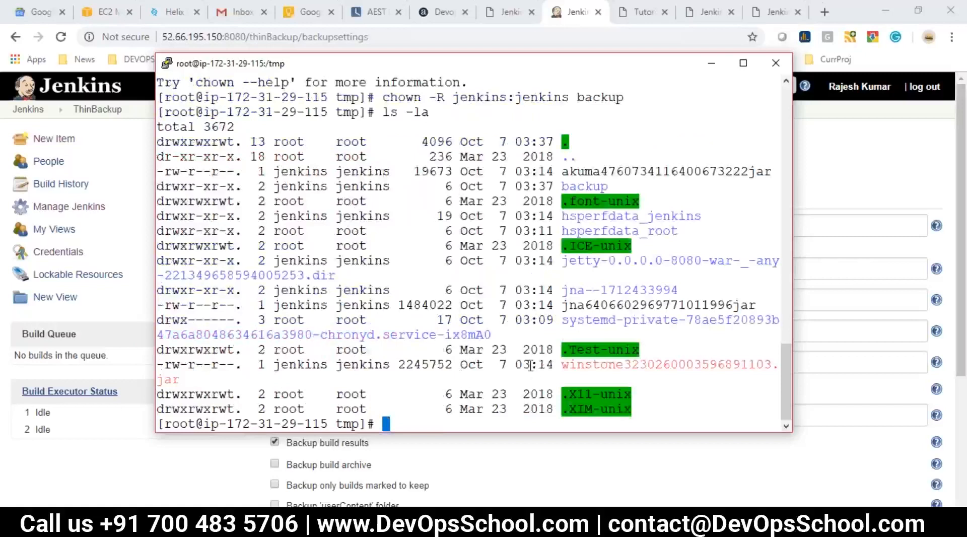
double_click(572, 187)
click(289, 182)
double_click(295, 188)
click(369, 184)
double_click(369, 184)
click(320, 187)
double_click(320, 186)
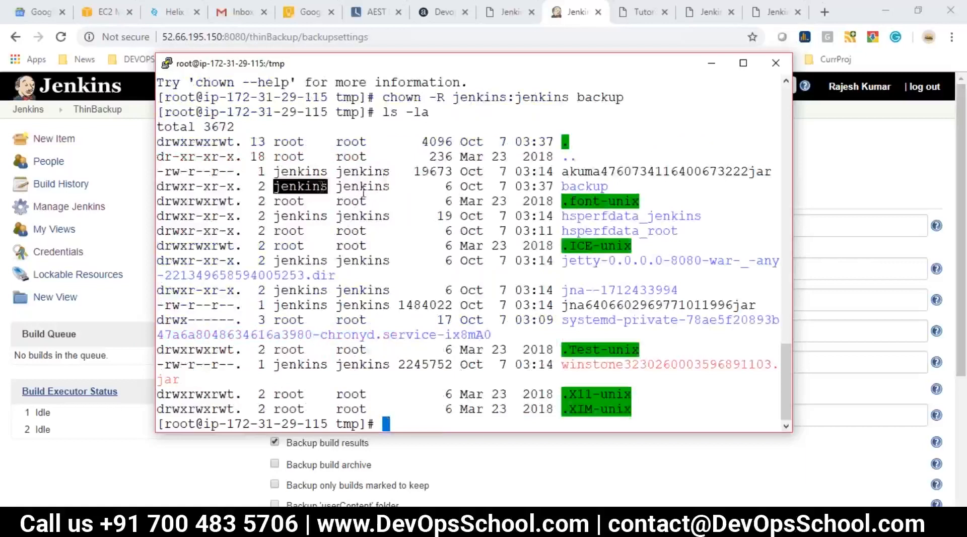
double_click(377, 187)
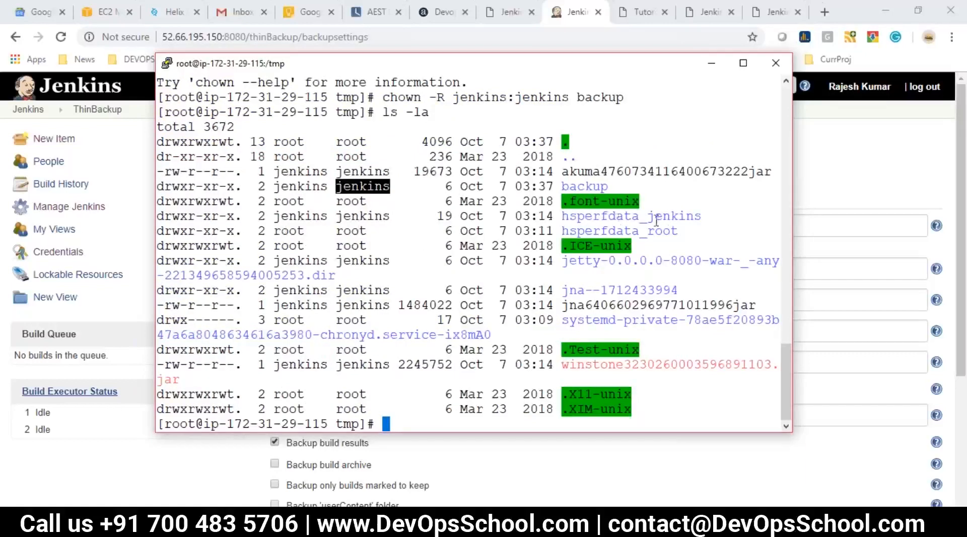
Compare the hsperfdata_jenkins entry with the backup directory's entry in the detailed listing.
drag(679, 231, 478, 219)
click(479, 219)
double_click(320, 215)
double_click(588, 215)
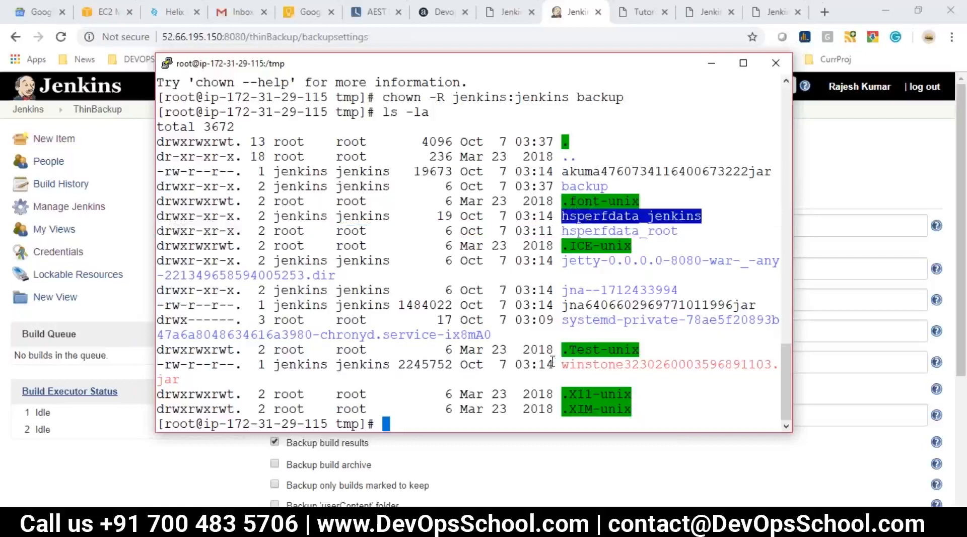
double_click(644, 217)
double_click(593, 202)
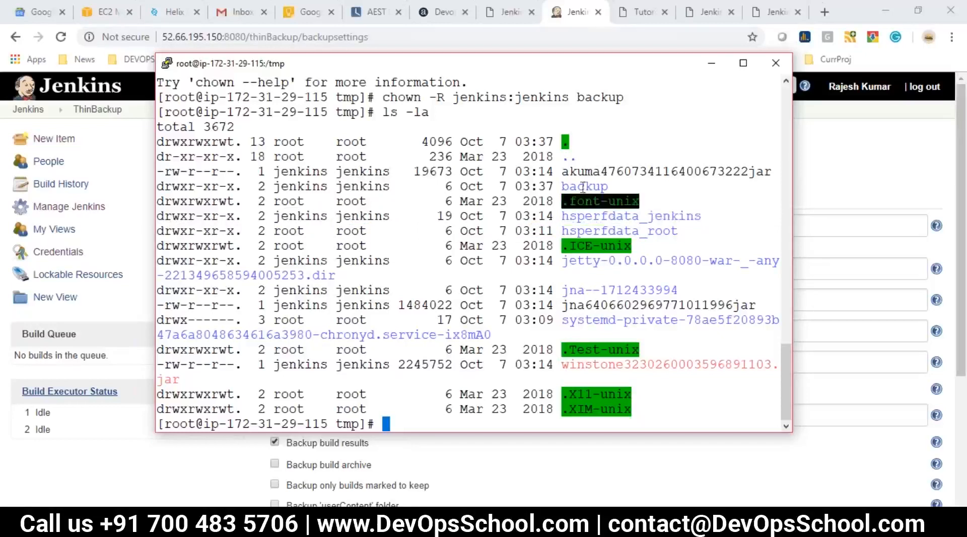
triple_click(580, 185)
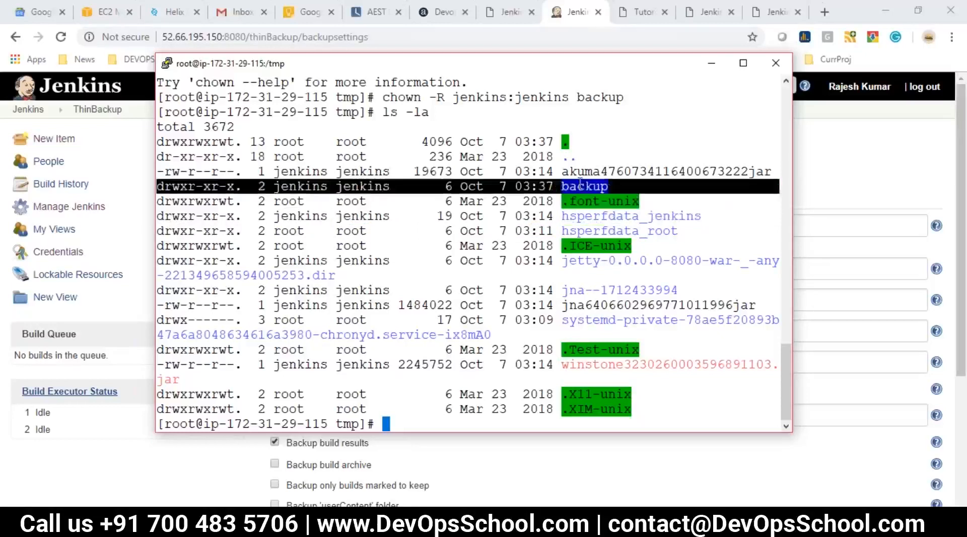
Change into the backup directory, then print its full path and copy it.
text(cd backup/)
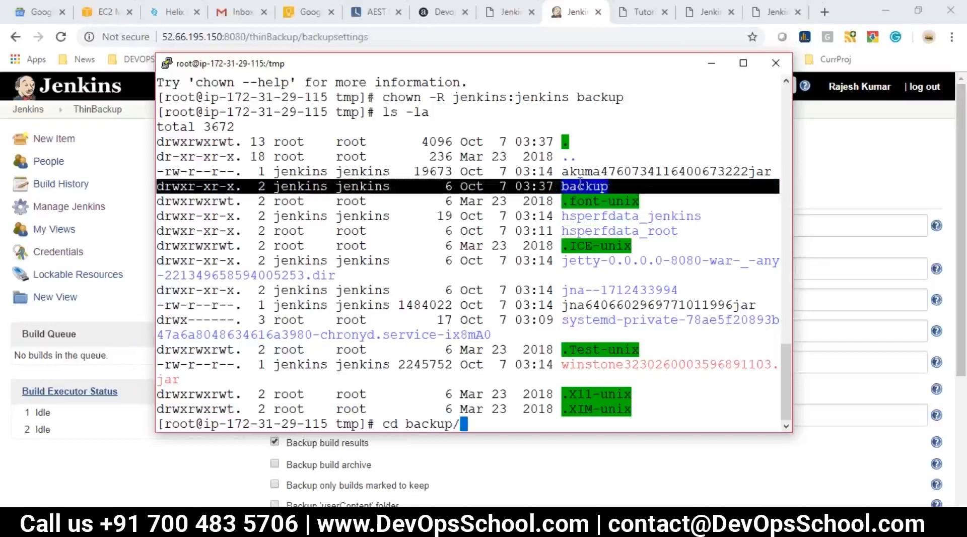
key(Return)
text(pwd)
key(Return)
double_click(188, 412)
Switch to Jenkins in the browser and set the ThinBackup backup directory to /tmp/backup.
key(alt+Tab)
click(554, 226)
text(/tmp/backup)
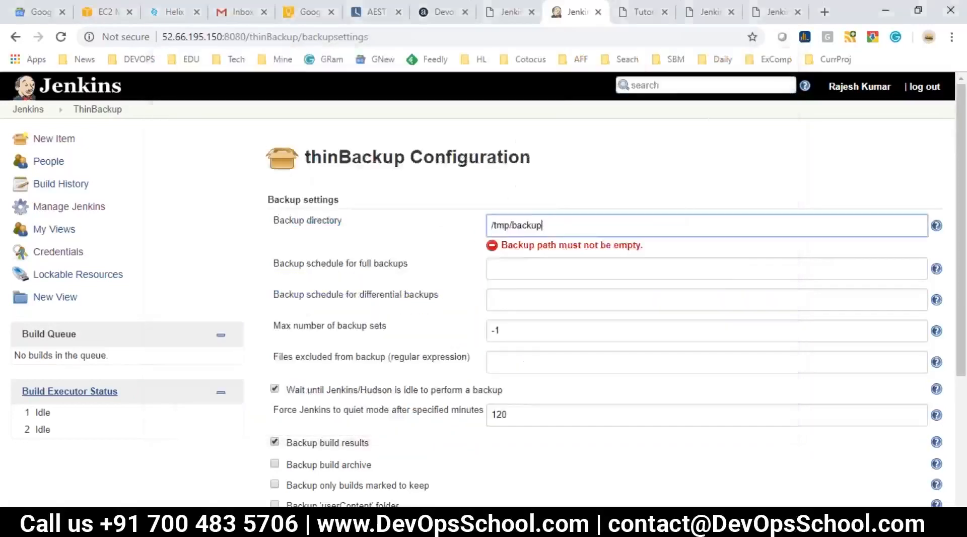
Review ThinBackup's schedule fields, maximum number of backup sets, and the options for what gets backed up.
drag(281, 262, 339, 251)
click(491, 257)
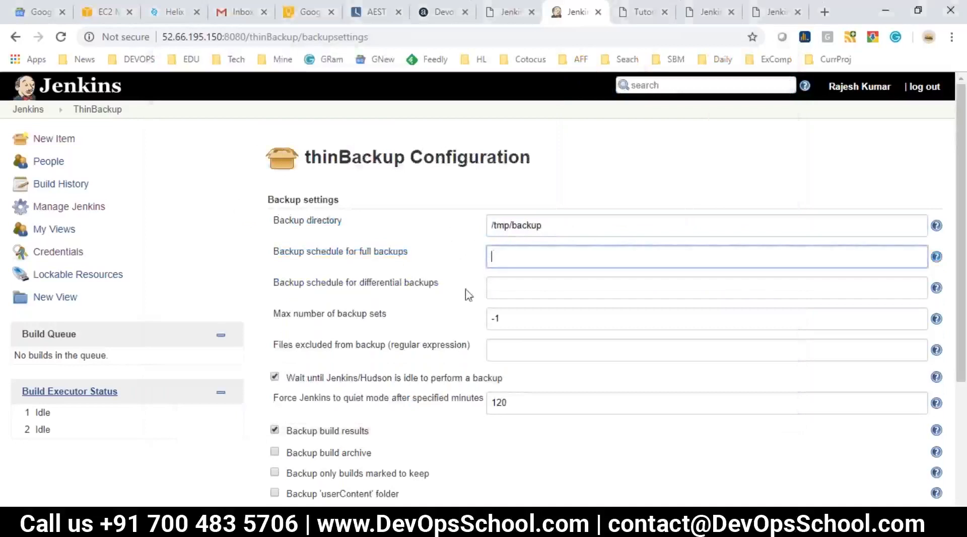
drag(398, 322, 267, 197)
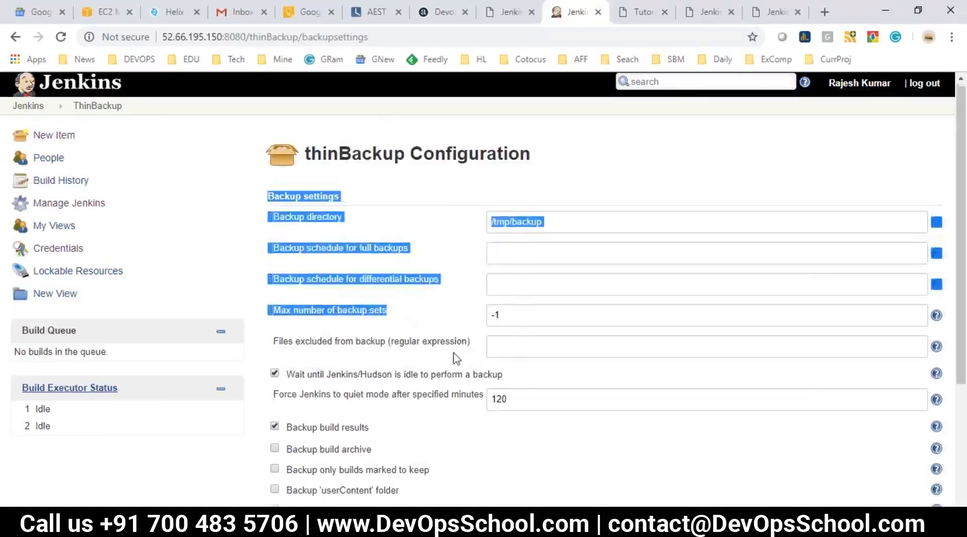
scroll(456, 358, down, 4)
drag(408, 417, 277, 251)
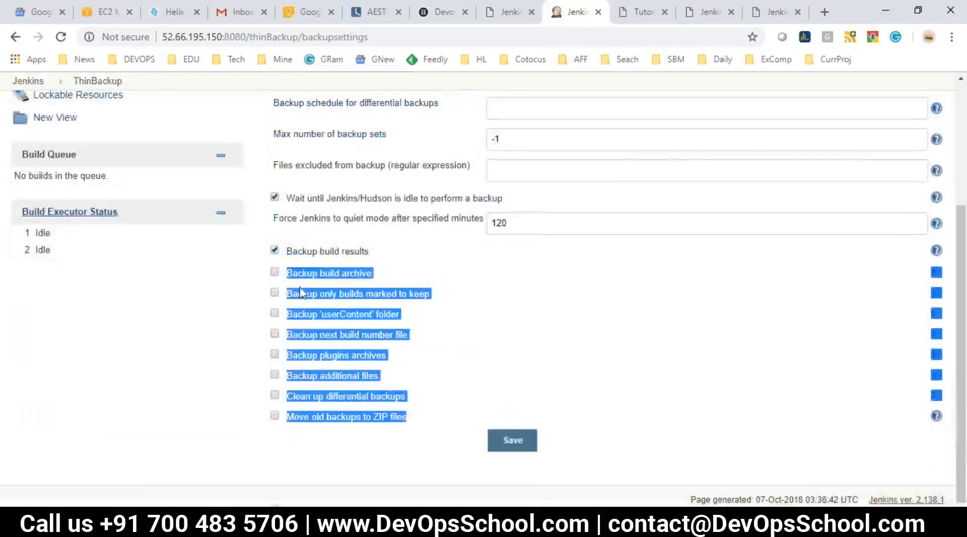
click(387, 441)
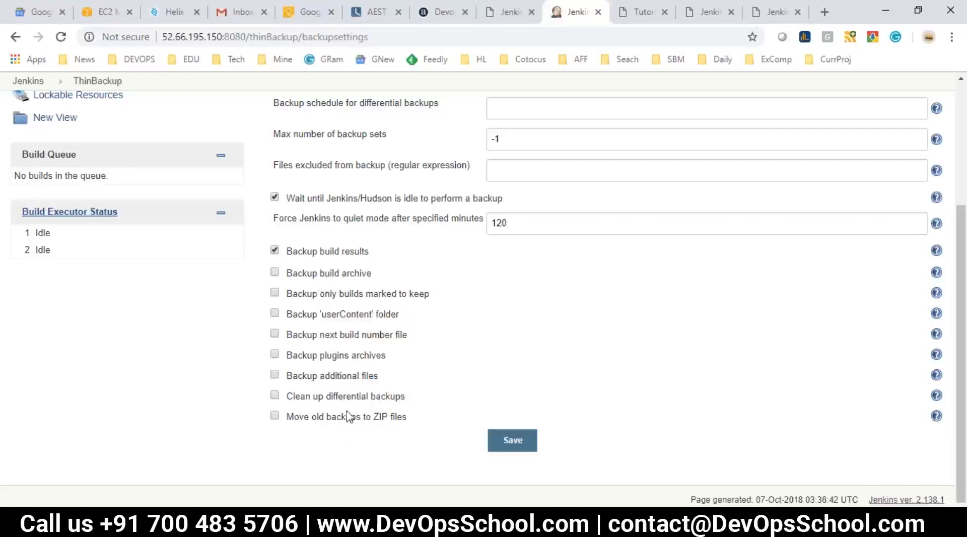
drag(408, 419, 287, 272)
click(409, 294)
click(275, 293)
click(477, 345)
Save the ThinBackup configuration and run a backup immediately.
click(513, 442)
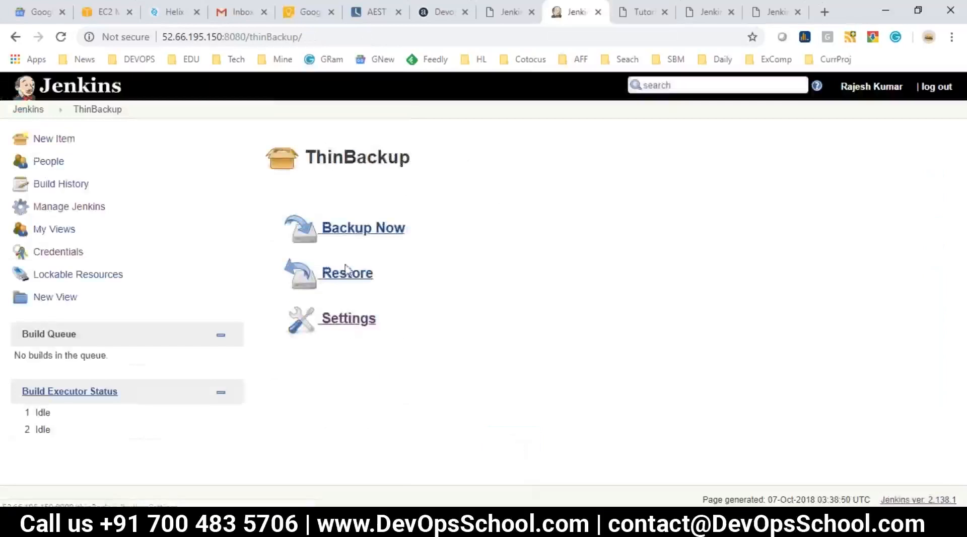
click(355, 236)
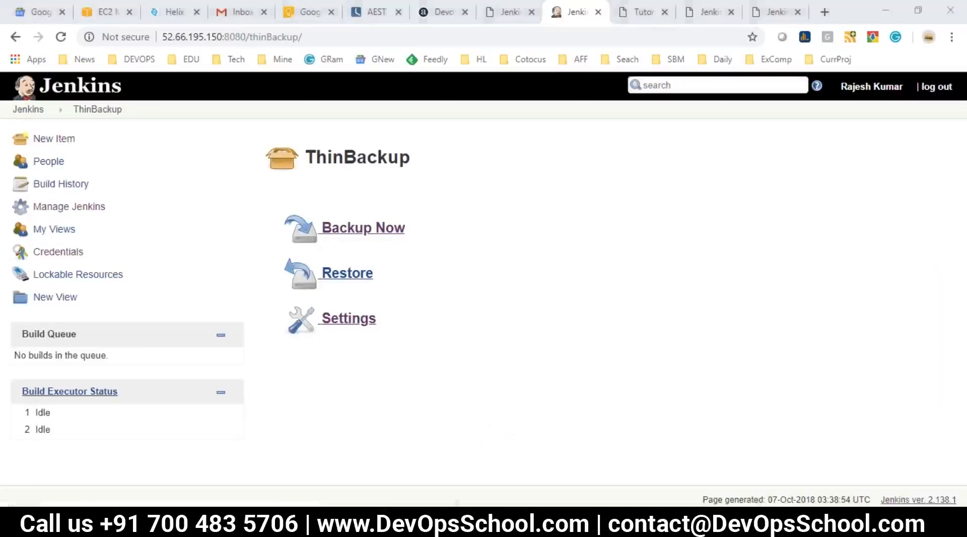
Switch to the server terminal, list the backup directory on a cleared screen, and copy the full backup folder's name.
click(600, 467)
text(clear)
key(Return)
text(ls)
key(Return)
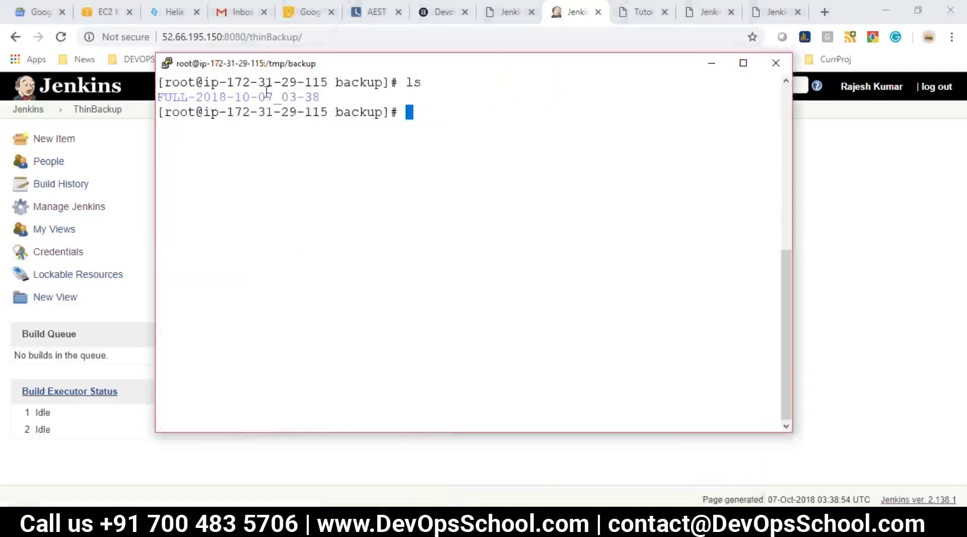
double_click(267, 93)
text(cd)
right_click(465, 207)
key(ctrl+c)
Change into the FULL-2018-10-07_03-38 backup folder and list its contents.
text(cd)
right_click(447, 203)
key(Return)
text(ls)
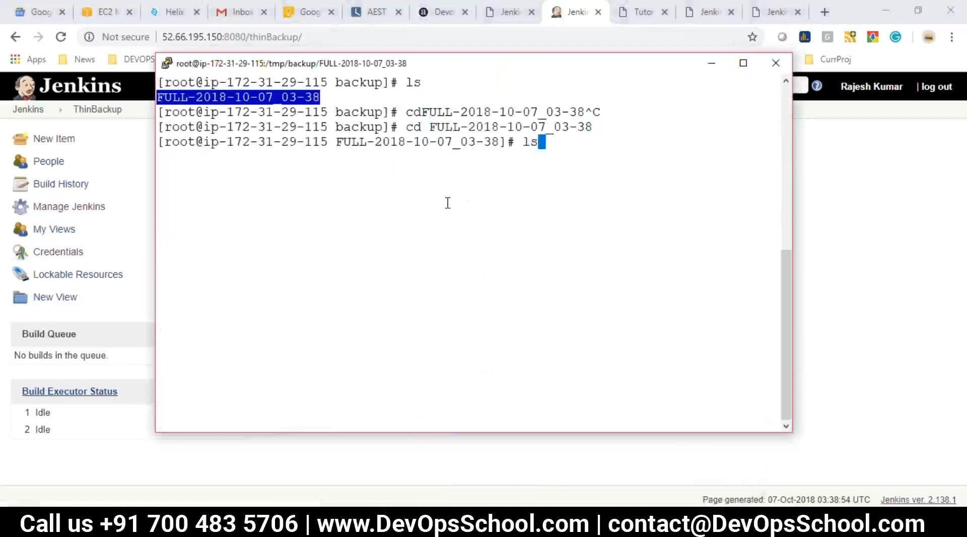
key(Return)
Change into the backup's jobs folder and list the backed-up jobs.
text(cd)
double_click(172, 305)
right_click(365, 207)
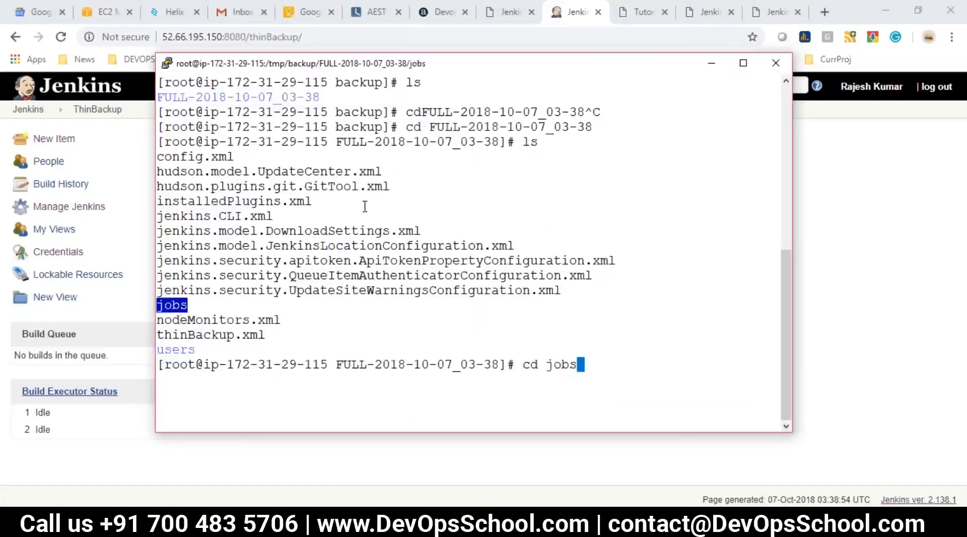
key(Return)
text(ls)
key(Return)
click(180, 380)
triple_click(168, 395)
click(168, 395)
Return to the Jenkins dashboard in the browser and delete the ddd project, confirming the deletion.
click(98, 173)
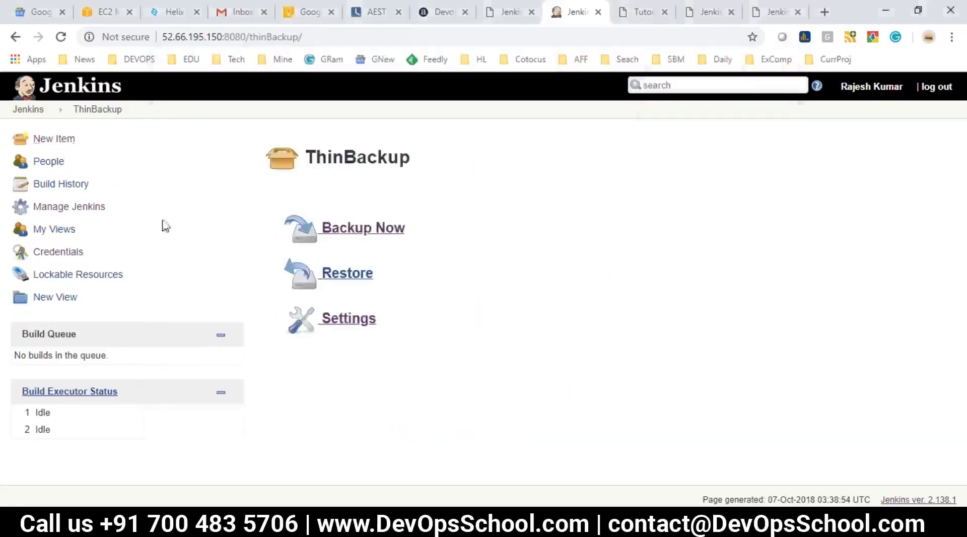
click(22, 109)
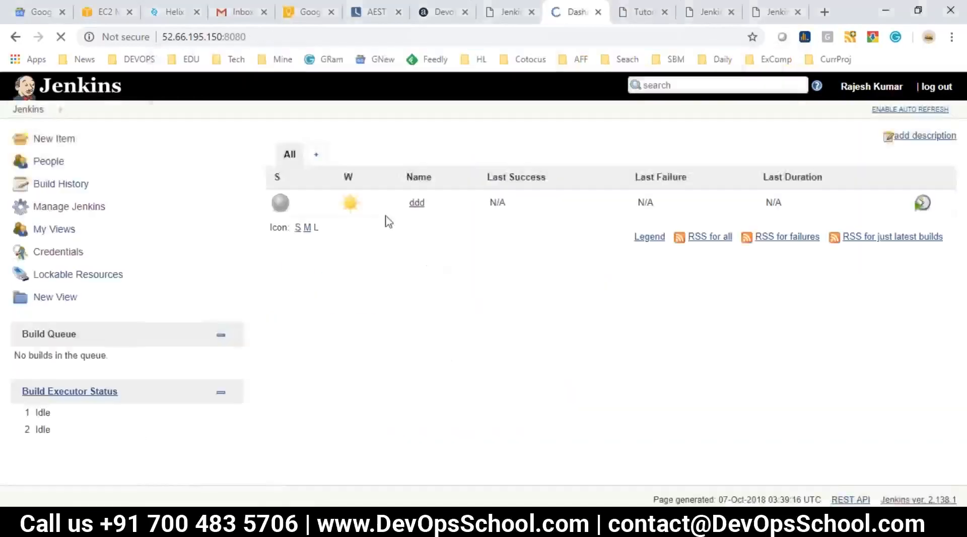
click(419, 204)
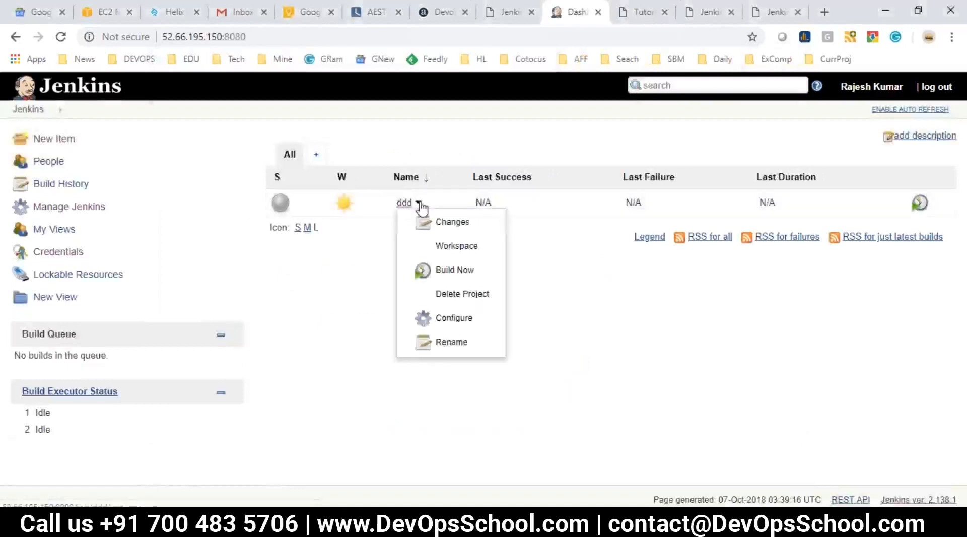
click(462, 293)
click(555, 117)
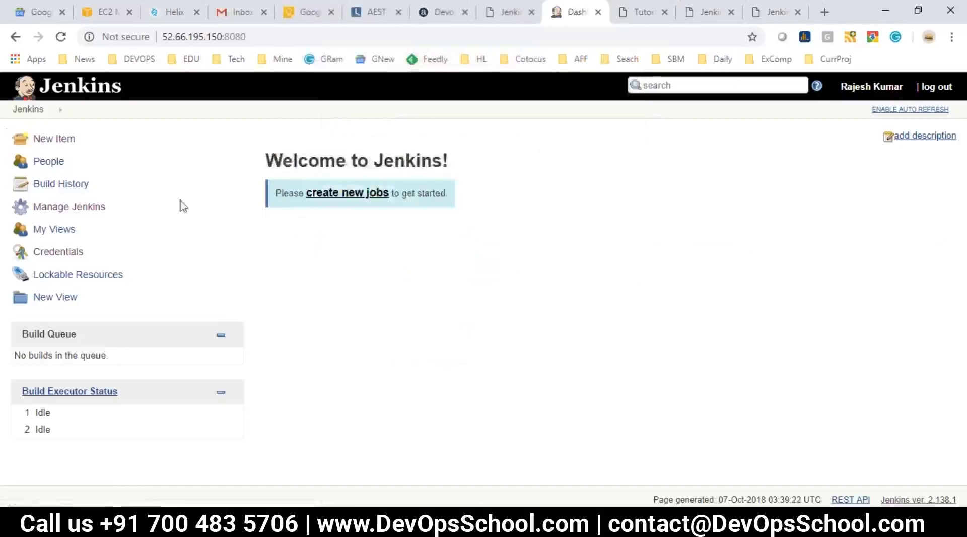
Go to the Jenkins management page and open ThinBackup.
click(20, 112)
click(83, 209)
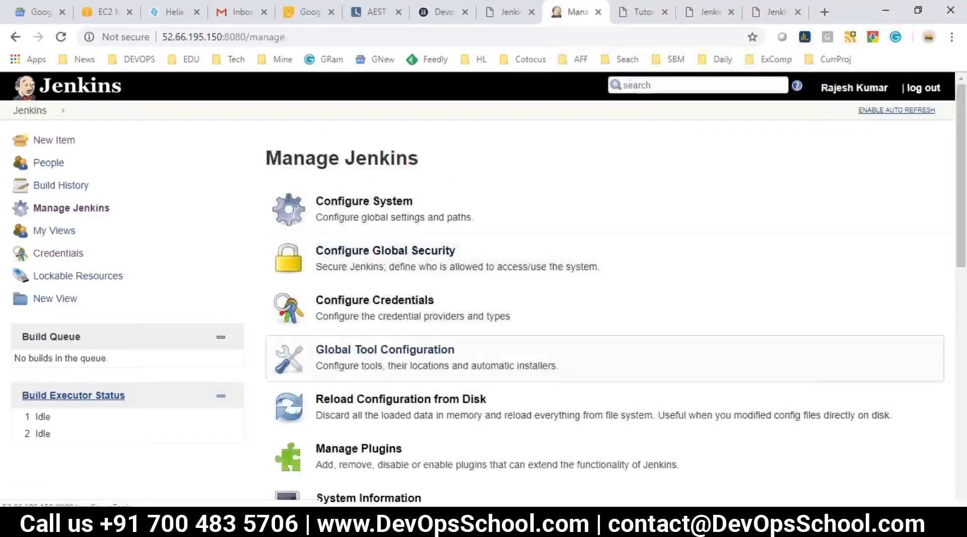
scroll(385, 468, down, 10)
scroll(386, 467, down, 1)
click(367, 379)
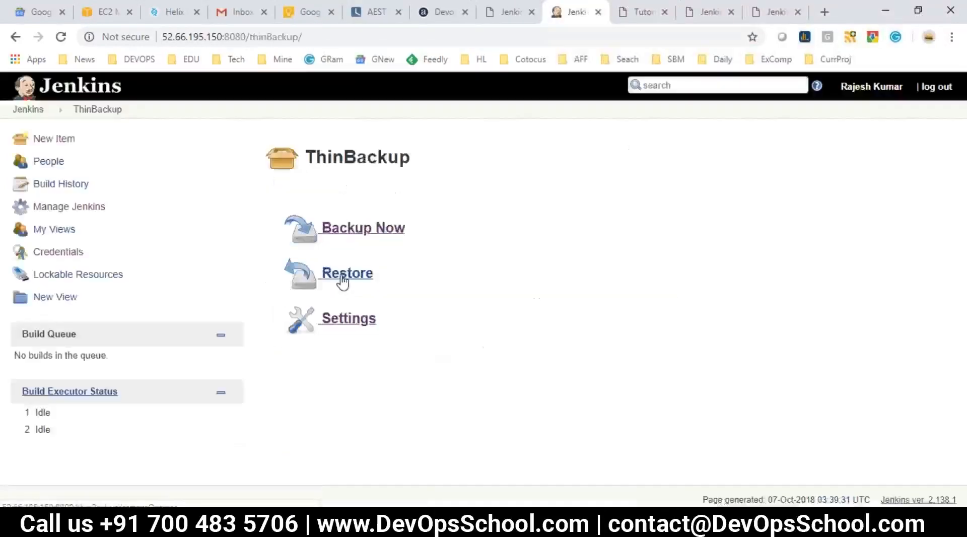
click(343, 277)
click(401, 219)
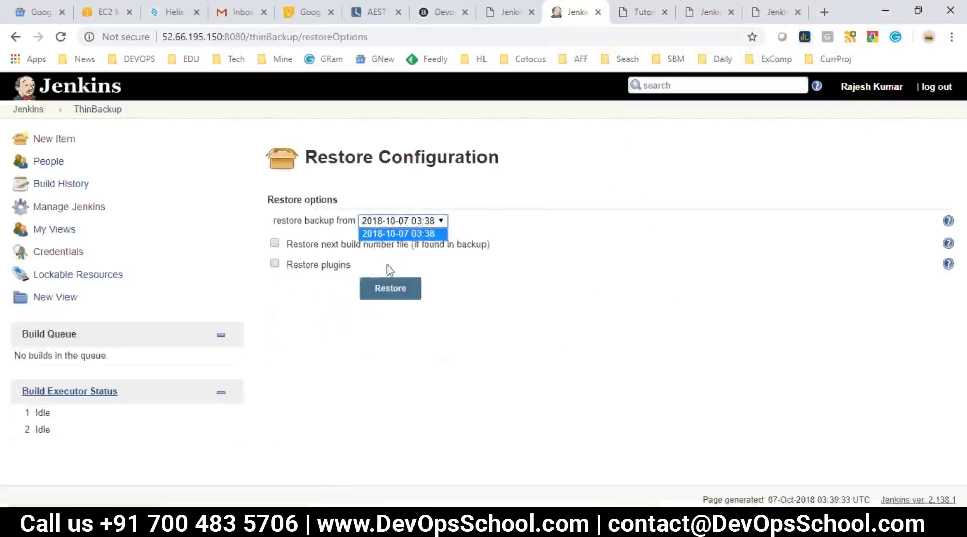
click(376, 236)
click(391, 295)
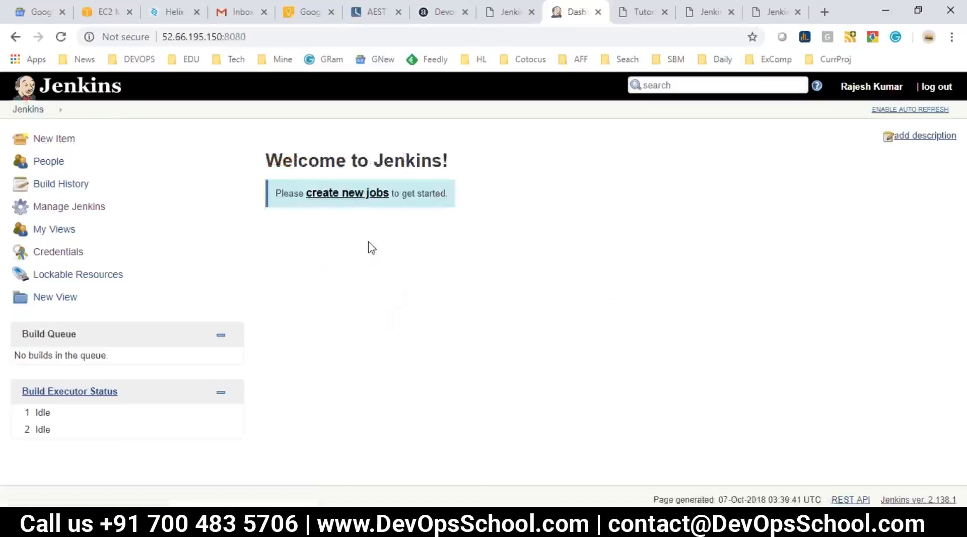
Reload the Jenkins configuration from disk through the management page and confirm the reload.
click(58, 208)
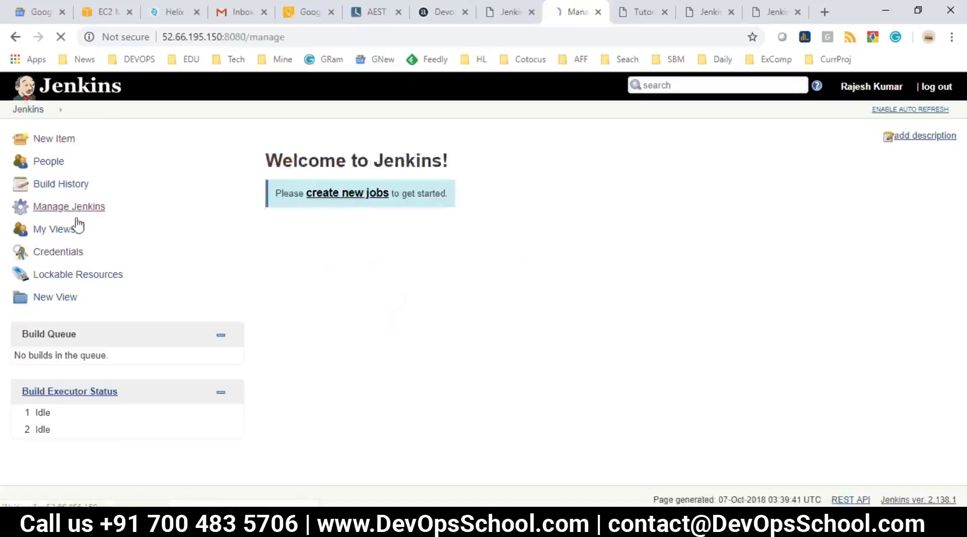
scroll(432, 310, down, 3)
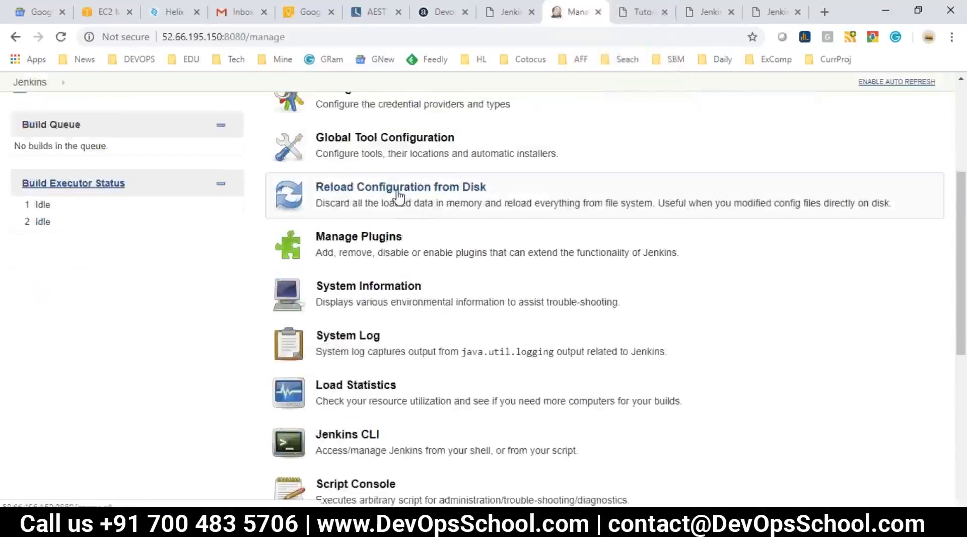
click(398, 197)
click(542, 115)
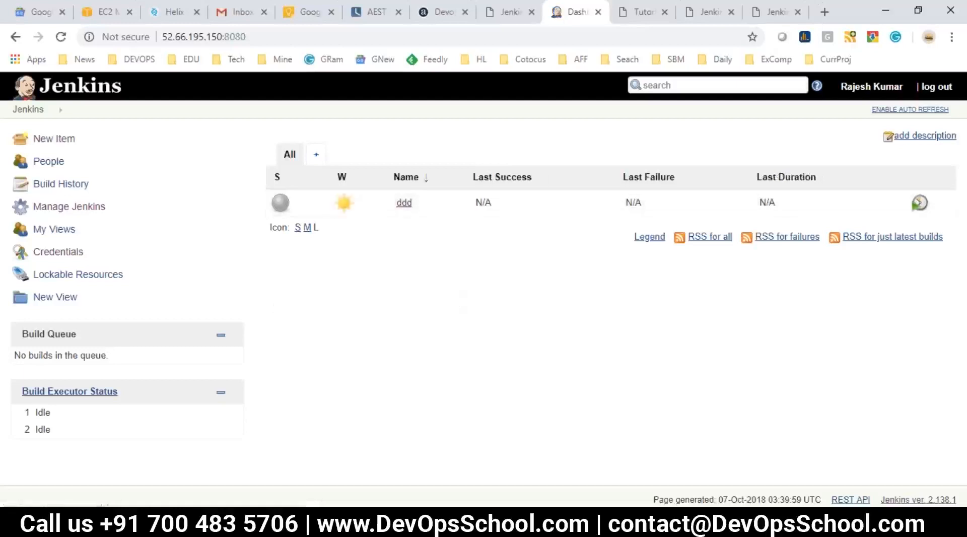
Switch to the Jenkins Advance outline in Notepad and highlight the backup and restore topics, then the Jenkins Command Line topic.
click(504, 527)
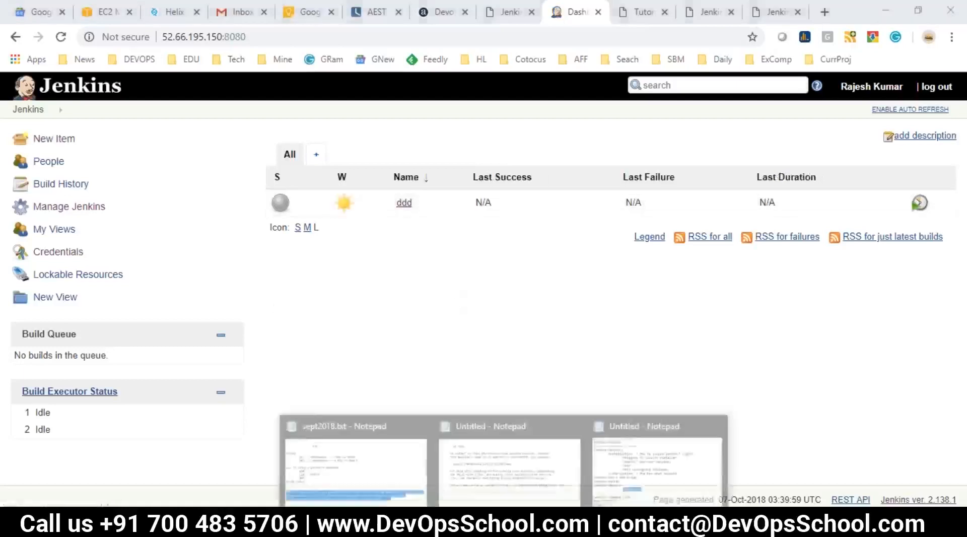
click(621, 465)
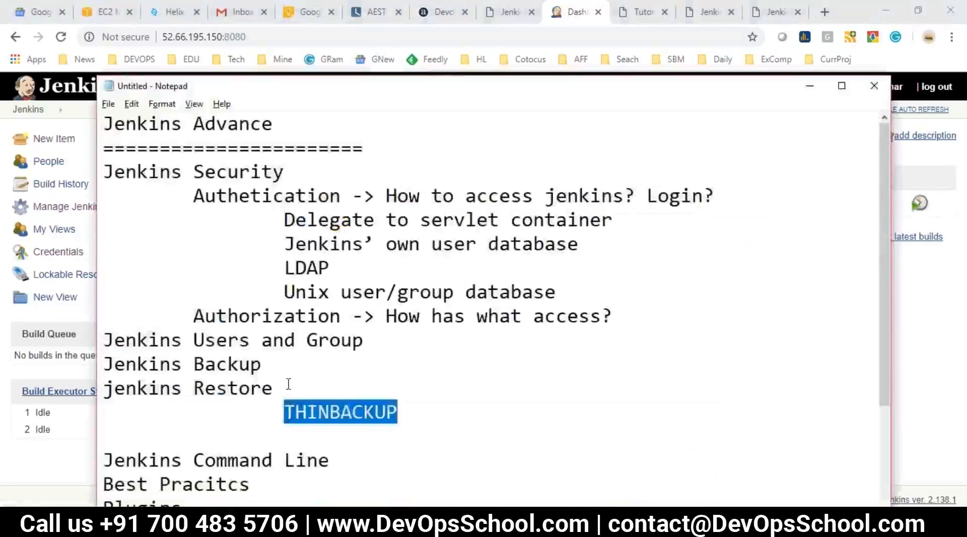
drag(289, 384, 259, 331)
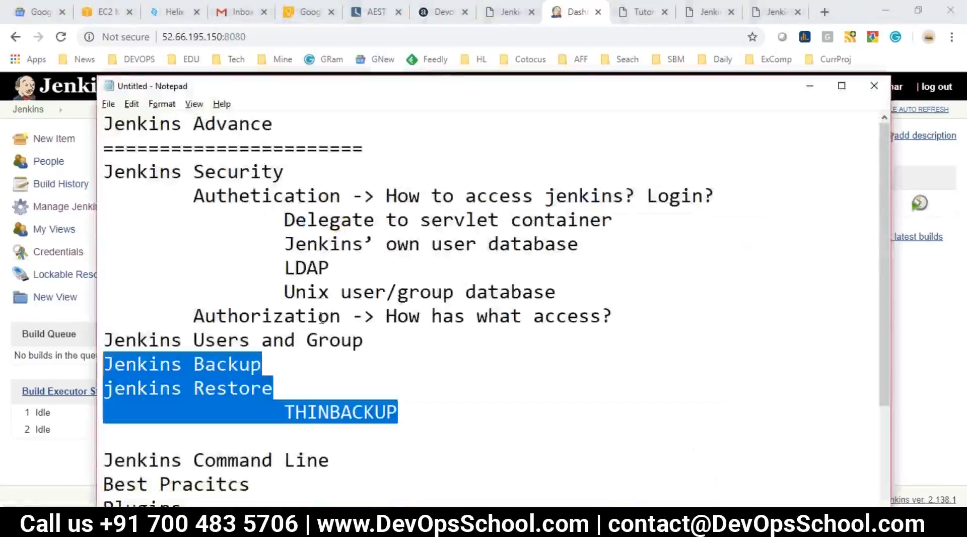
scroll(322, 317, down, 1)
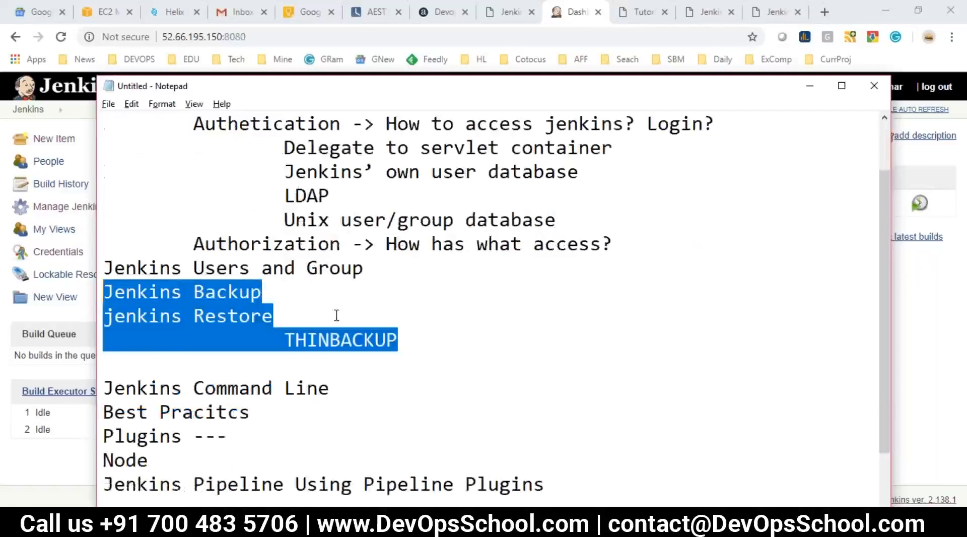
scroll(748, 325, down, 1)
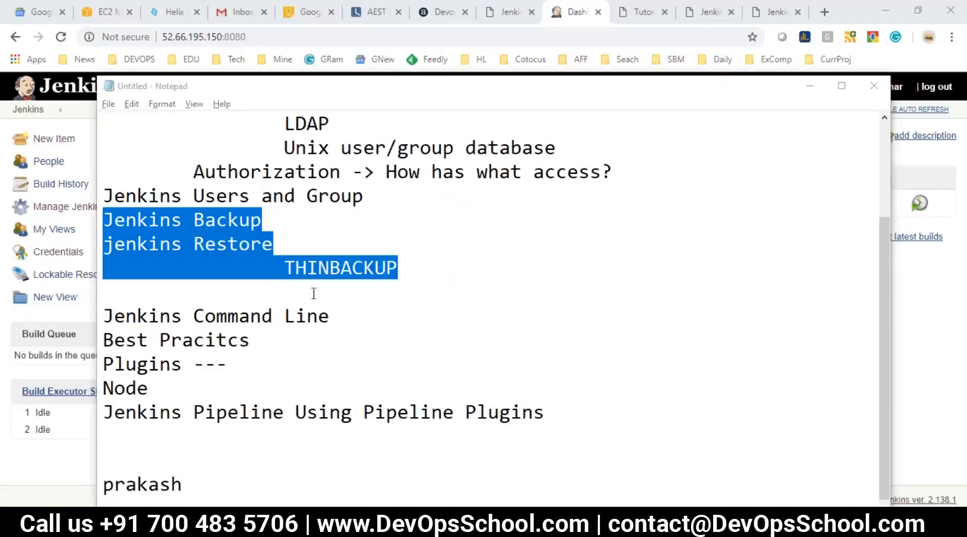
drag(352, 315, 60, 315)
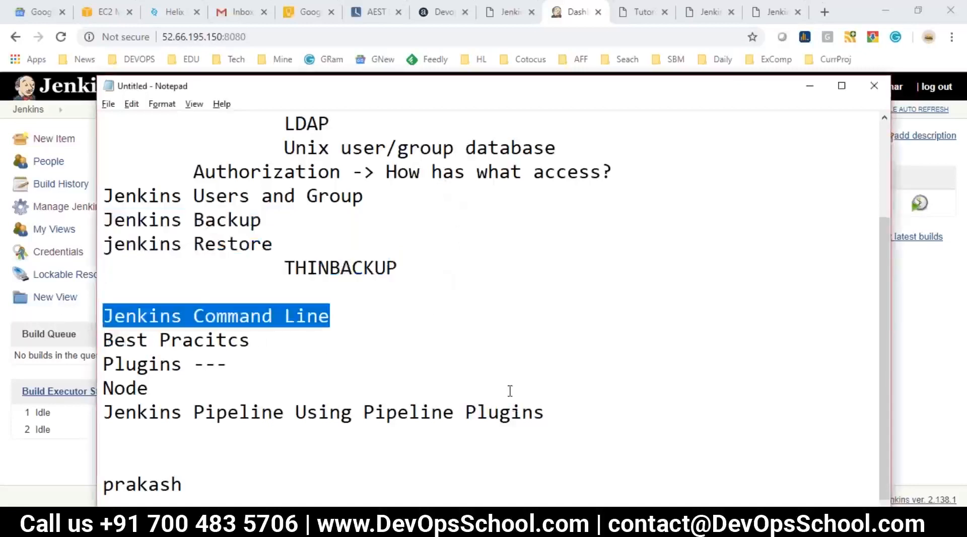
Return to Jenkins in the browser and open the Jenkins CLI page from the management page.
key(alt+Tab)
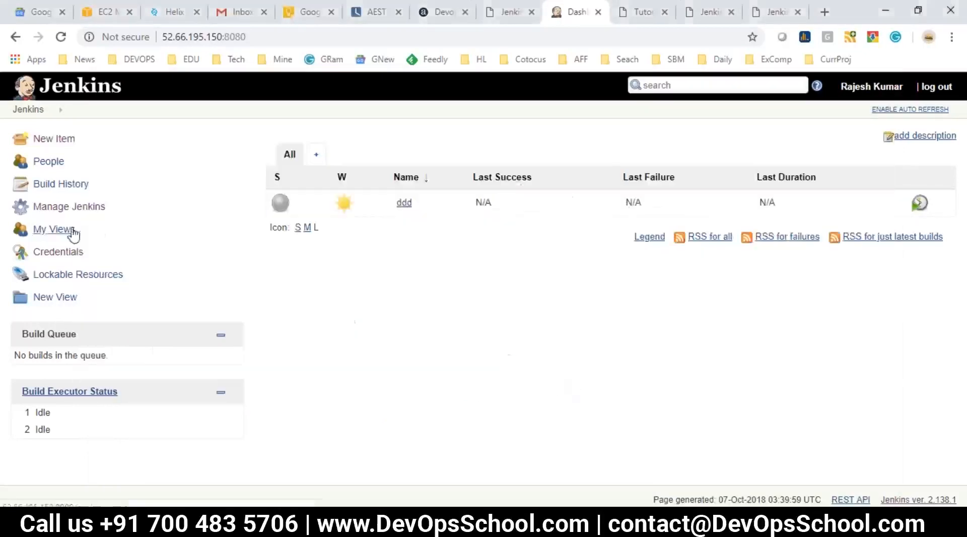
click(46, 214)
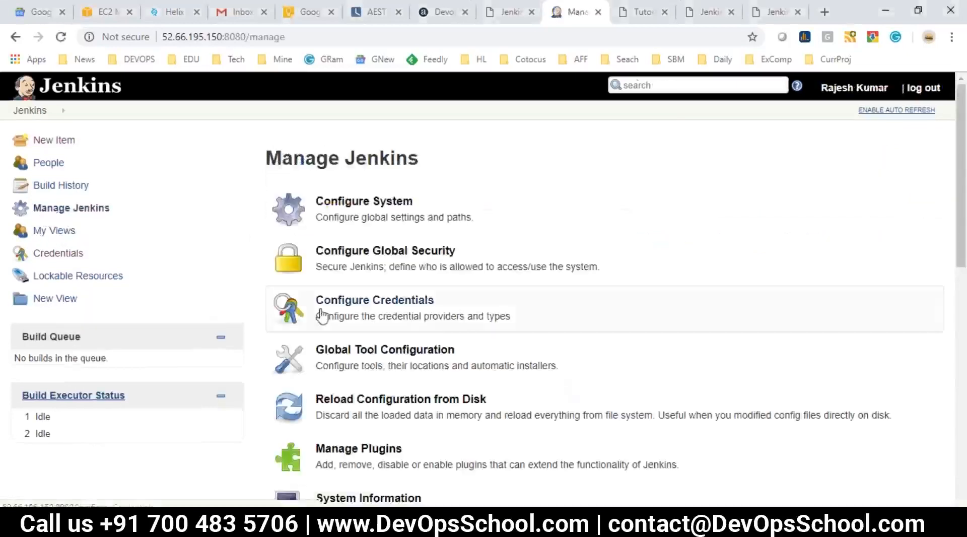
scroll(323, 317, down, 8)
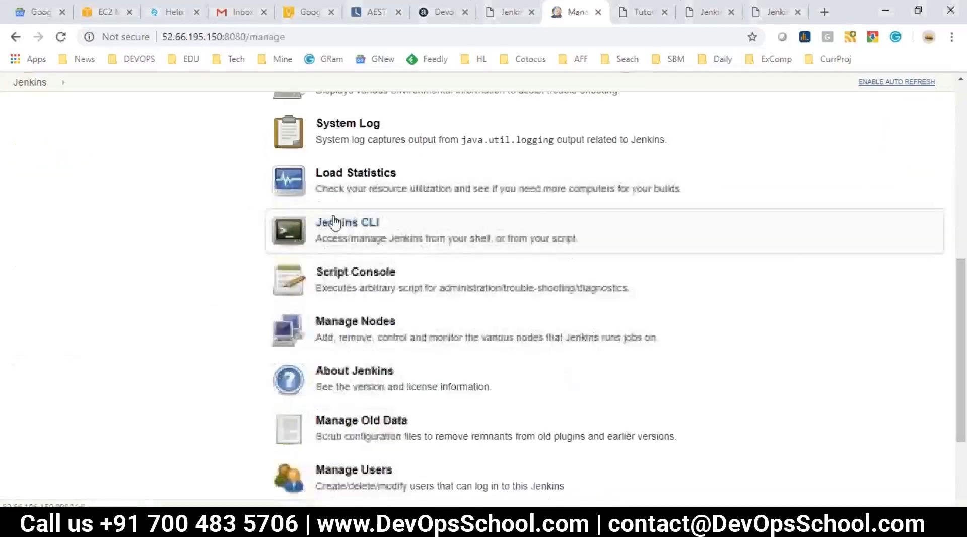
click(336, 225)
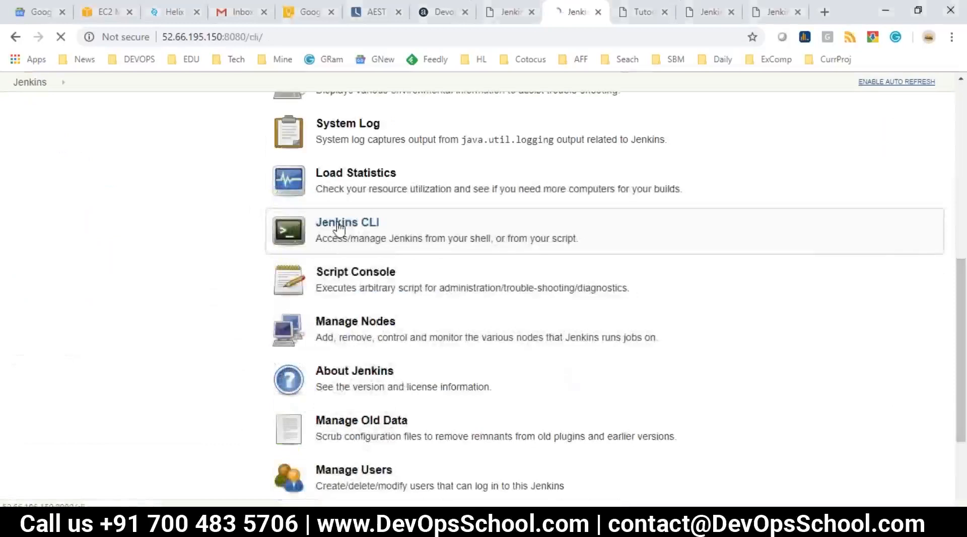
Examine the sample java -jar jenkins-cli.jar help command and the full list of available CLI commands.
drag(585, 232, 273, 239)
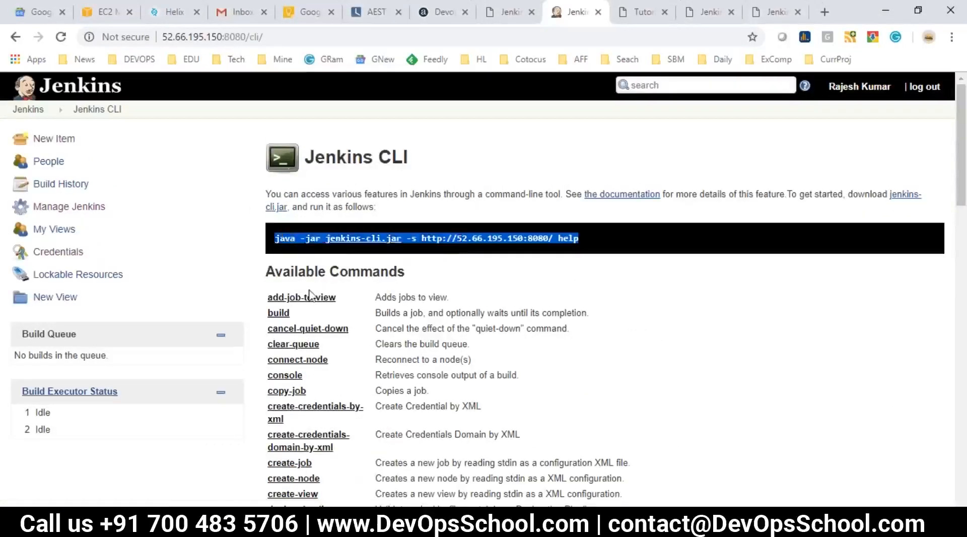
scroll(309, 295, down, 1)
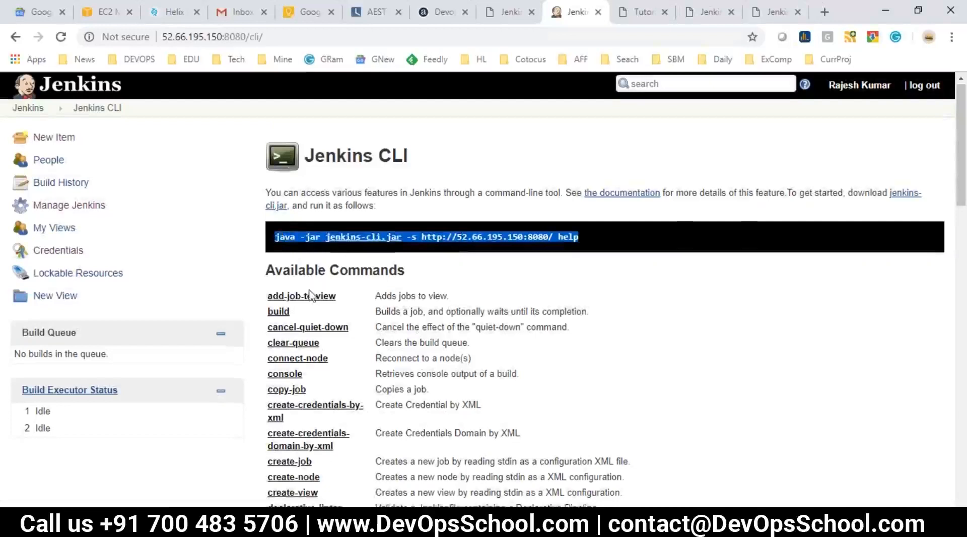
scroll(309, 295, down, 3)
scroll(397, 231, down, 15)
drag(268, 156, 557, 447)
scroll(557, 446, up, 8)
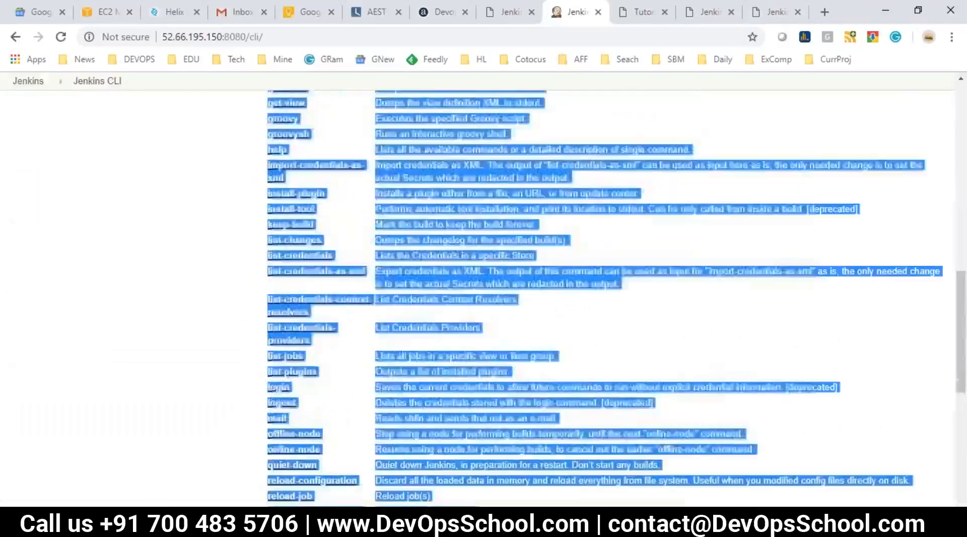
scroll(619, 277, up, 10)
click(619, 276)
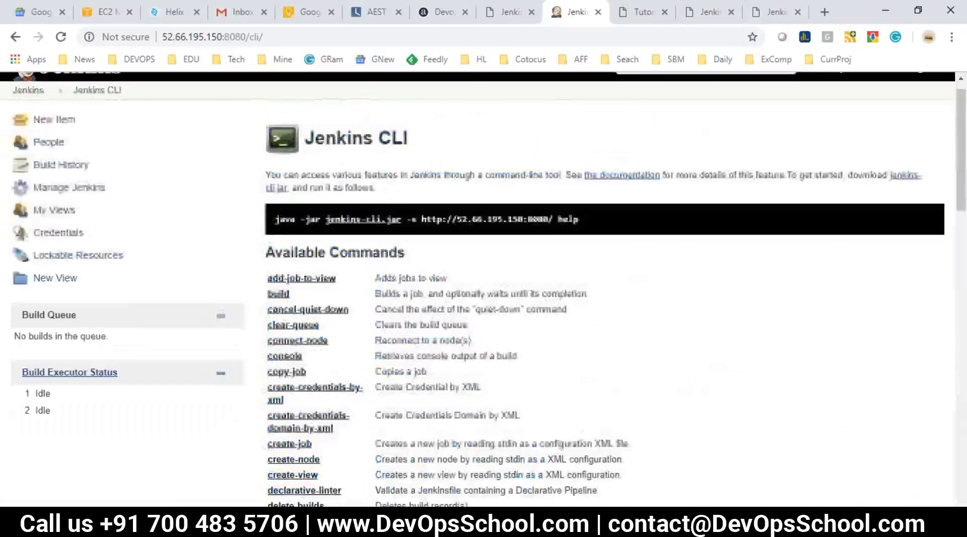
Open the build command's reference, review its syntax and options, and return to the CLI command list.
click(278, 294)
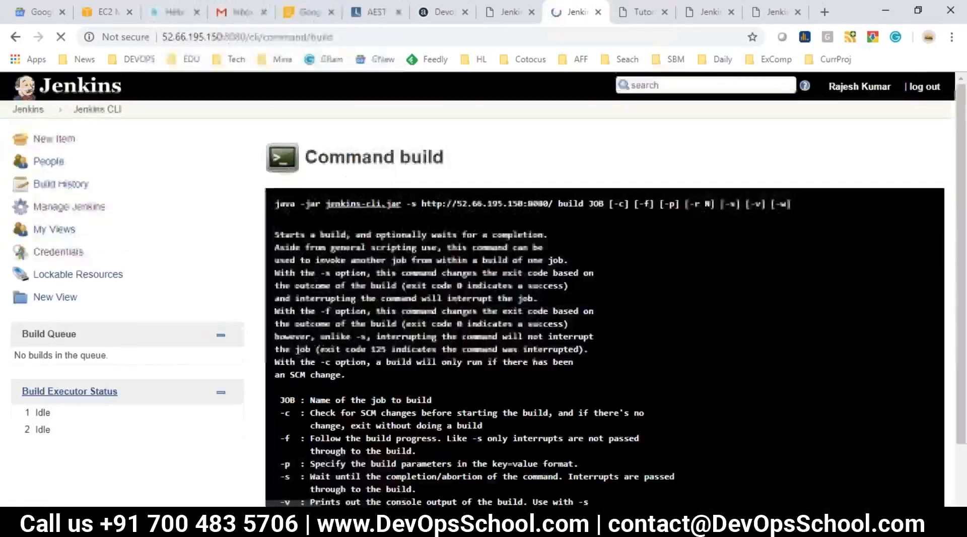
scroll(357, 307, down, 3)
drag(274, 131, 519, 453)
click(306, 203)
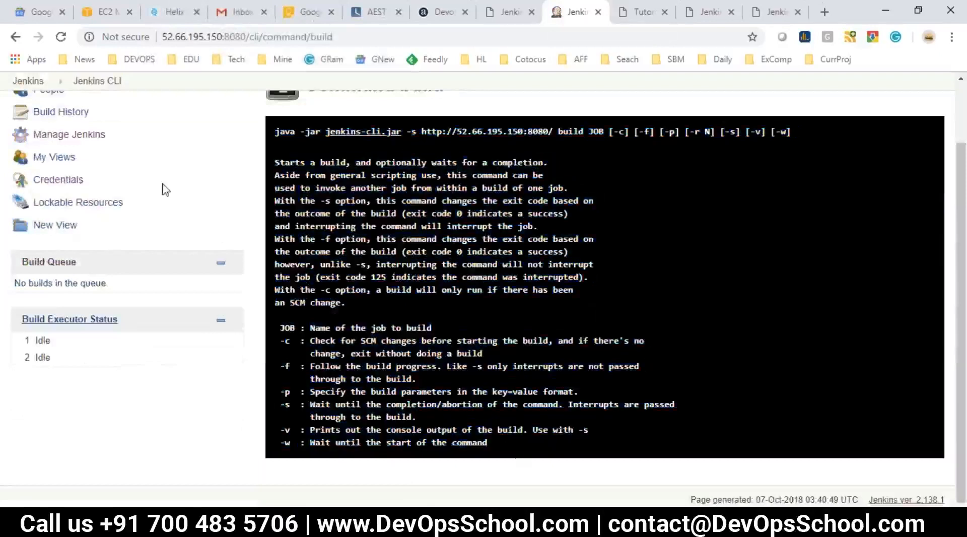
scroll(119, 170, up, 2)
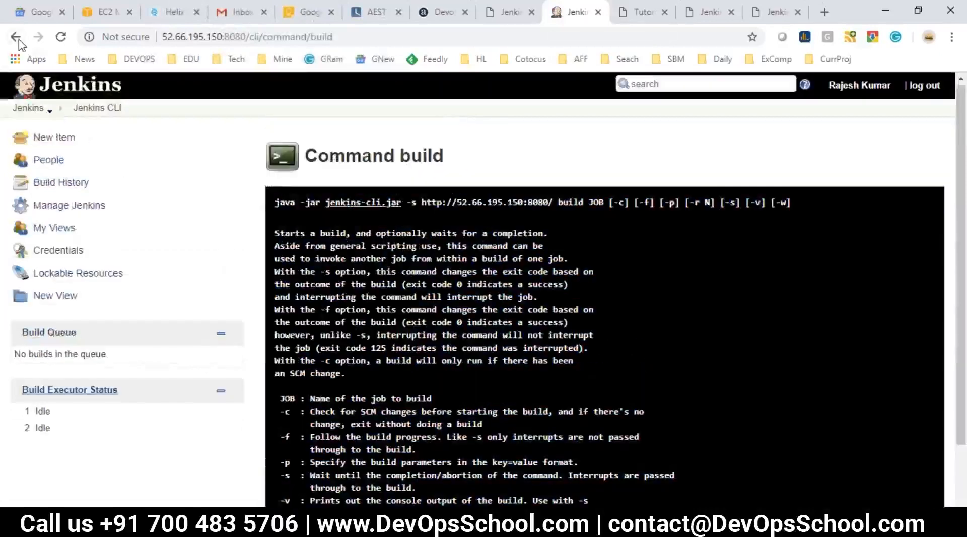
click(17, 38)
Copy the download link address of jenkins-cli.jar from the sample command.
drag(402, 220, 326, 221)
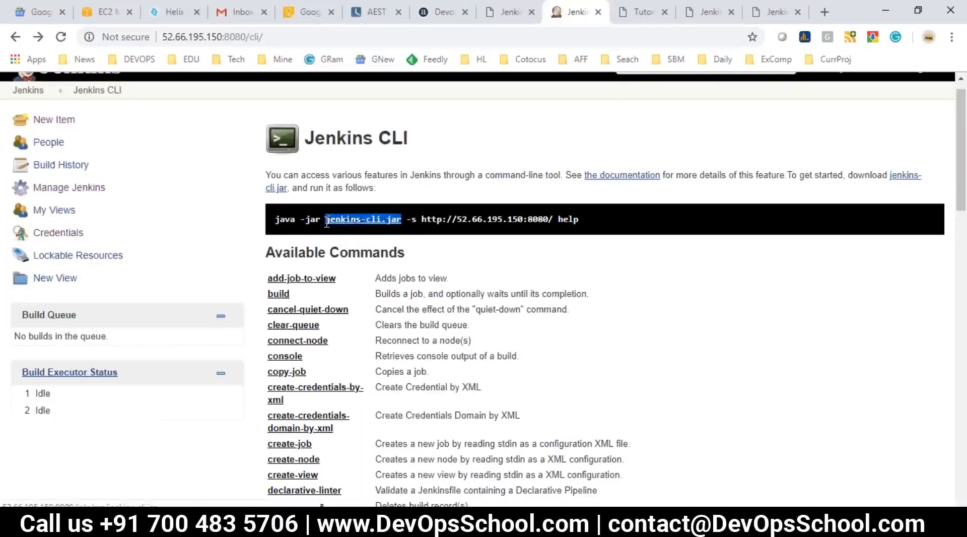
click(334, 223)
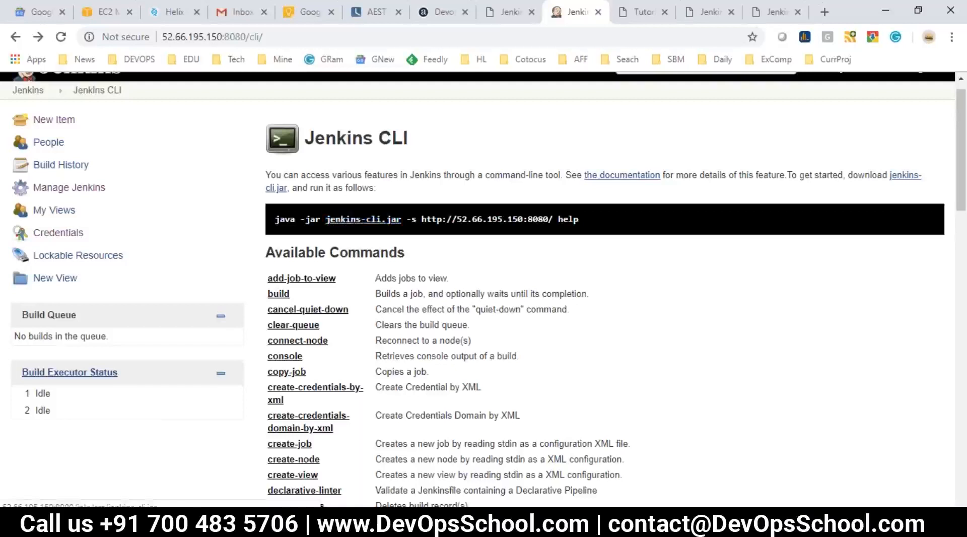
right_click(366, 225)
click(410, 301)
Switch to the root session in PuTTY, change into the /opt directory and list its contents.
click(608, 526)
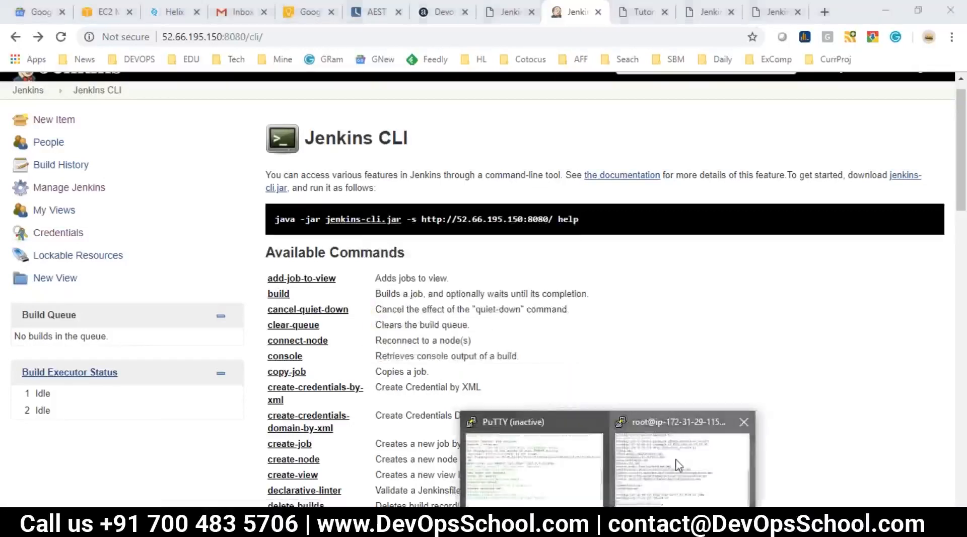
click(679, 464)
text(cd)
key(Return)
text(cd /p)
text(pt/)
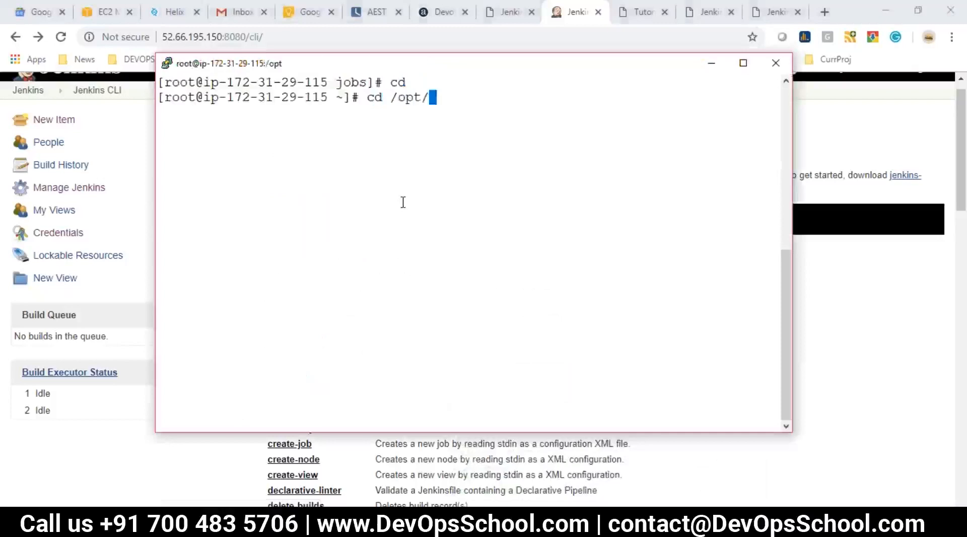
key(Return)
text(ls)
key(Return)
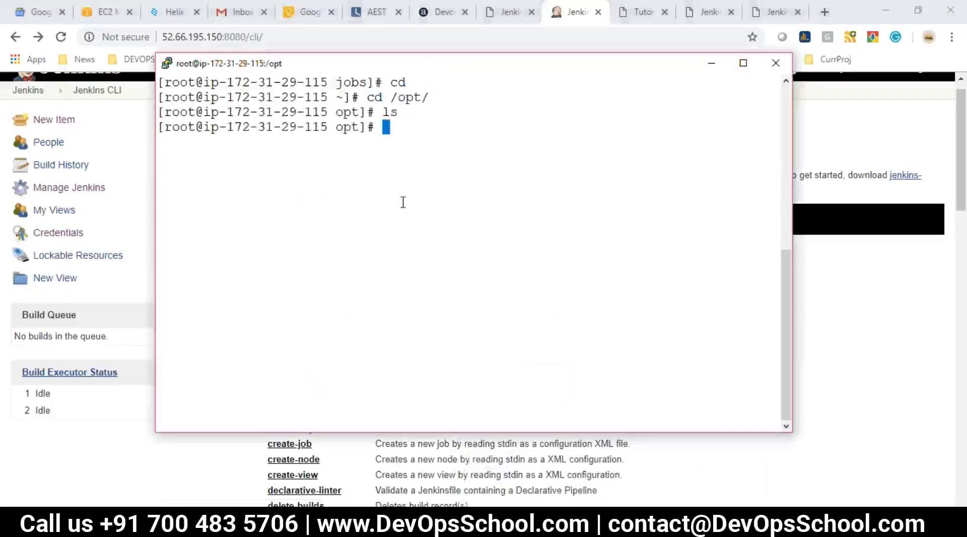
Create a directory named cmd inside /opt.
text(m)
key(BackSpace)
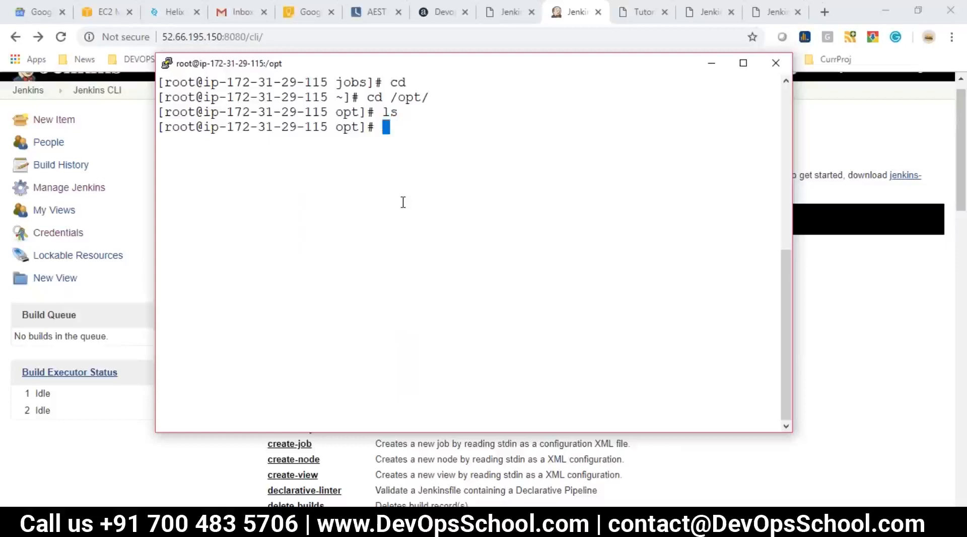
key(Return)
key(Return)
key(Return)
text(mkir )
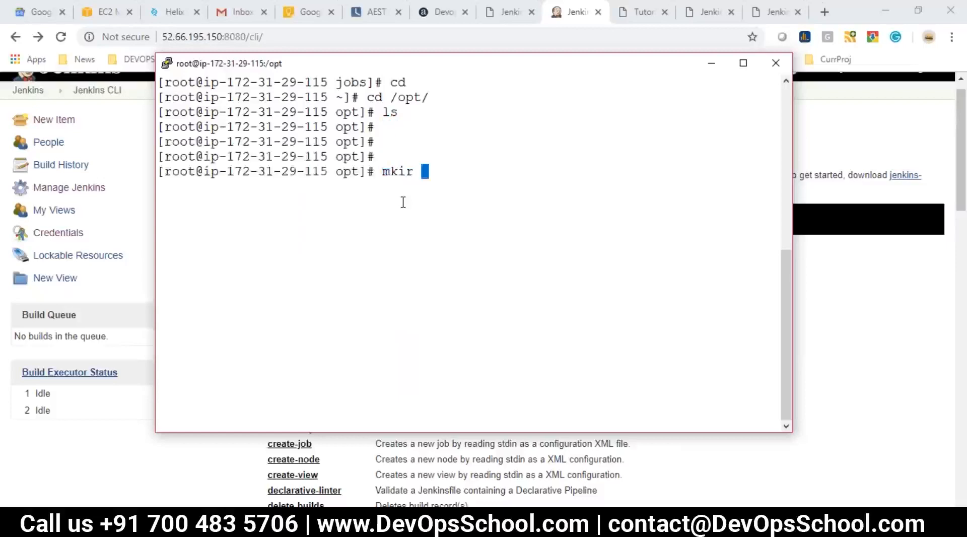
text(cmd)
key(Return)
text(cd)
key(BackSpace)
key(BackSpace)
text(mkdir cmd)
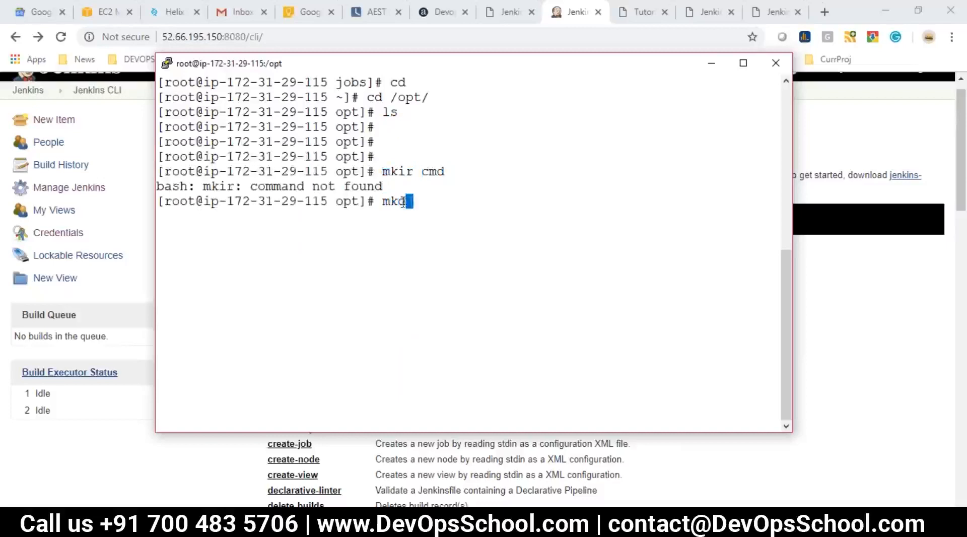
key(Return)
Change into the cmd directory, clear the terminal and list the directory's contents.
text(cd cmd/)
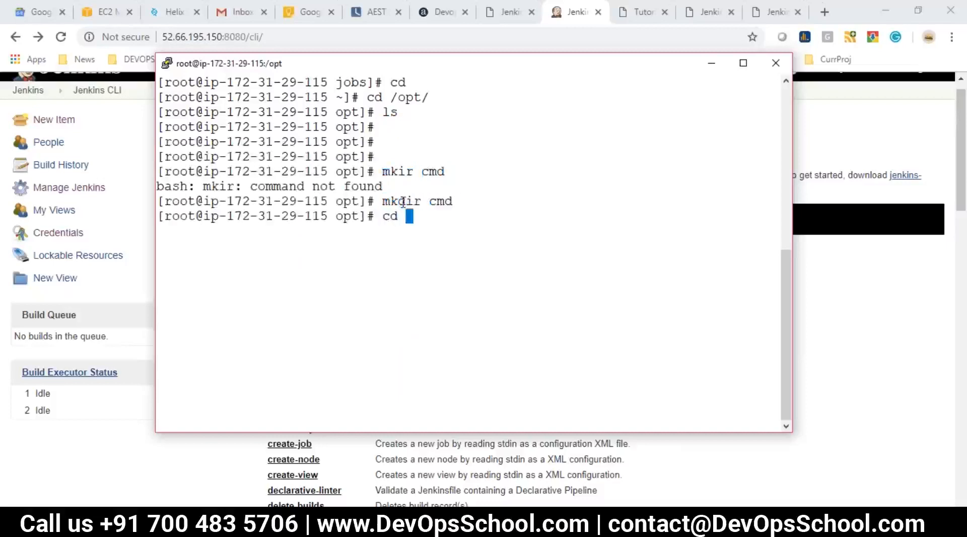
key(Return)
text(clear)
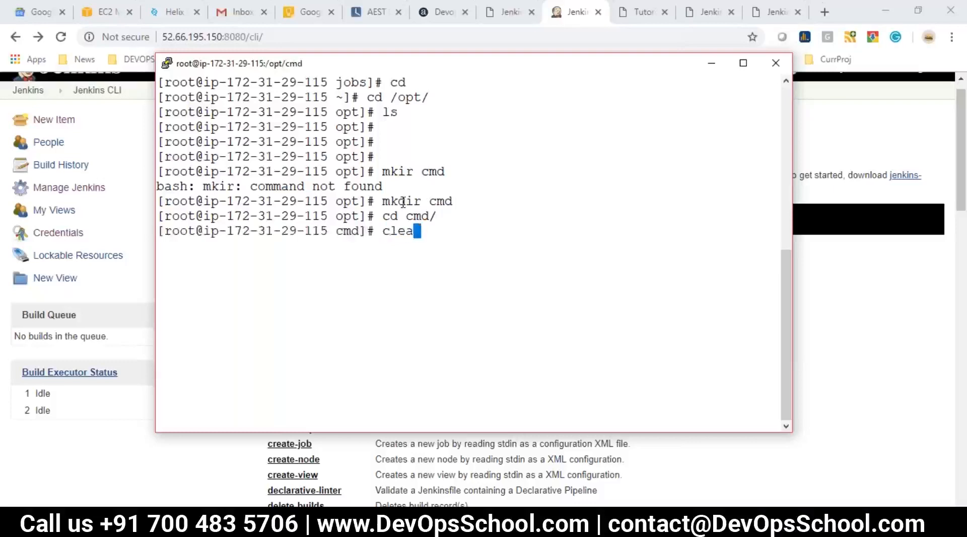
key(Return)
text(ls)
key(Return)
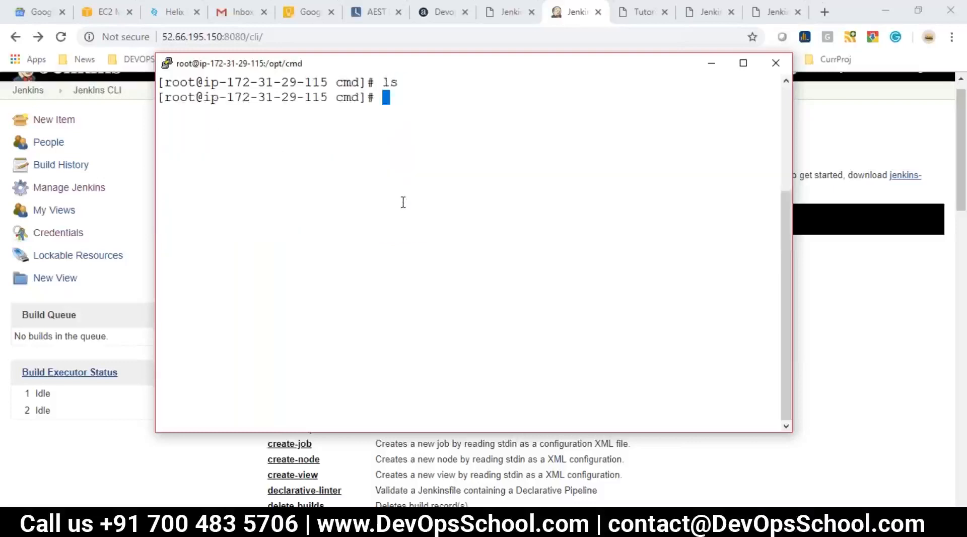
Download jenkins-cli.jar into the cmd directory with wget, using the copied link address.
key(alt+Tab)
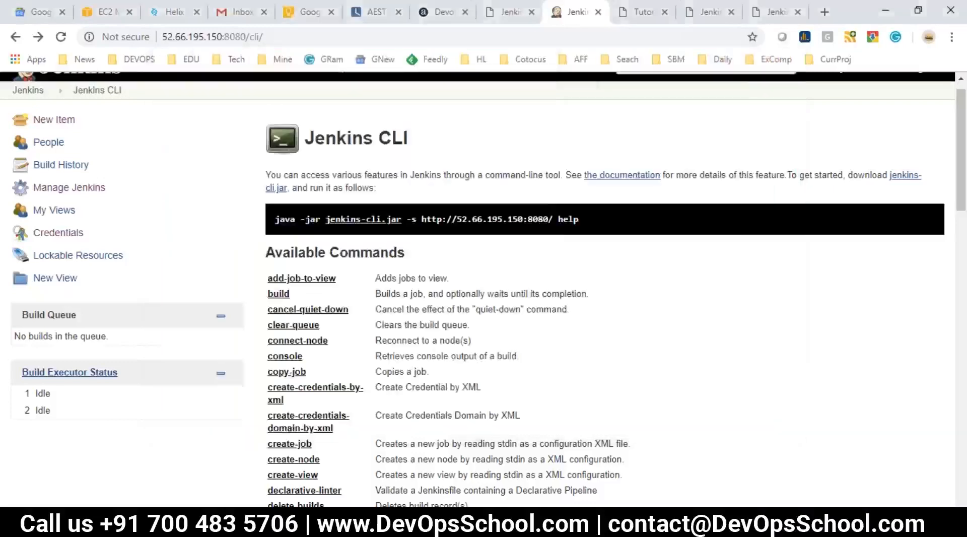
key(alt+Tab)
text(wget)
right_click(403, 202)
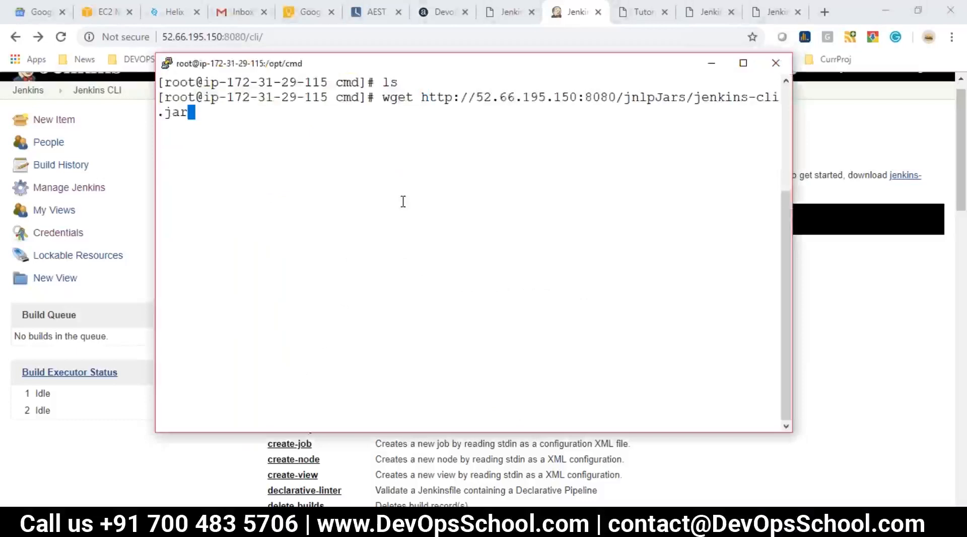
key(Return)
Clear the terminal and list the cmd directory's contents to check for the downloaded file.
text(clear)
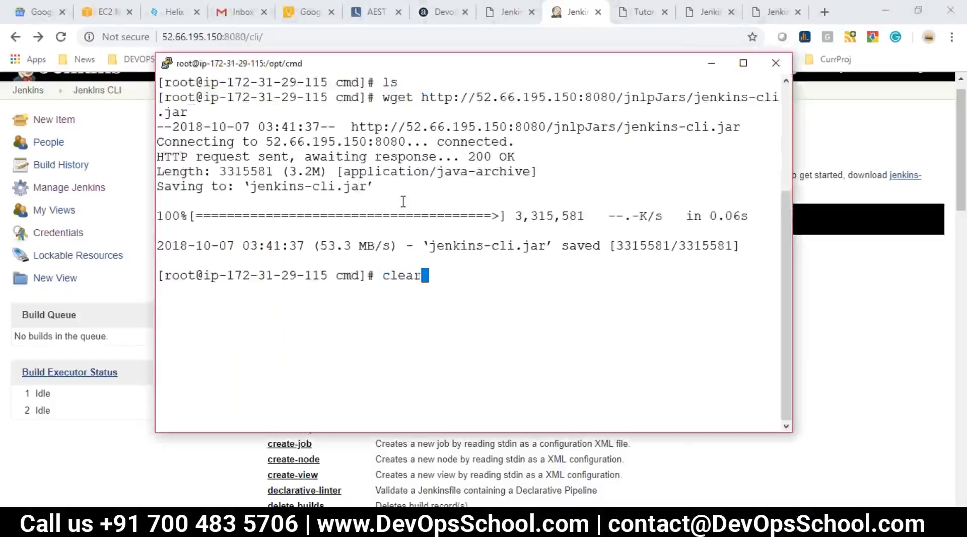
key(Return)
text(ls)
key(Return)
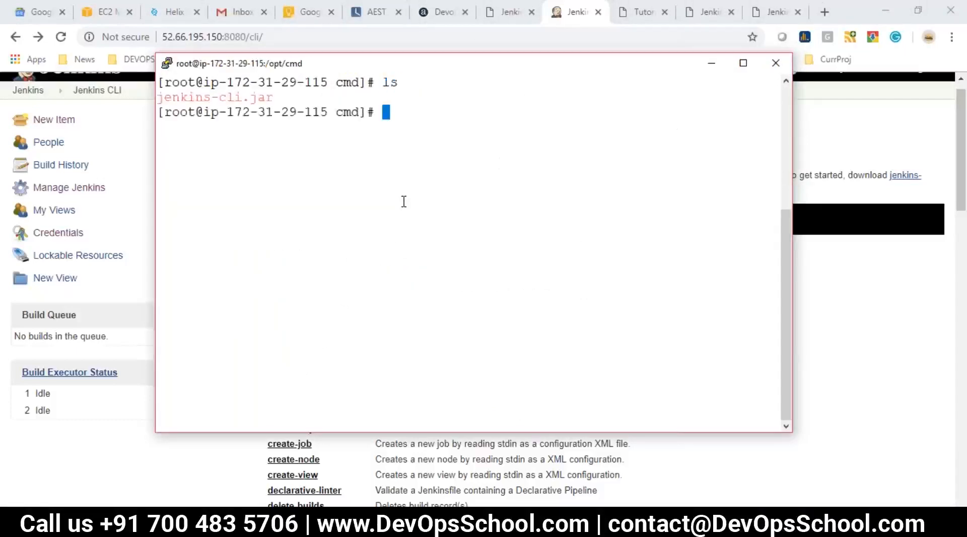
double_click(227, 96)
Copy the sample help command from the Jenkins CLI page into the Notepad notes below "Jenkins Command Line", making it start with java.
key(alt+Tab)
drag(592, 222, 275, 219)
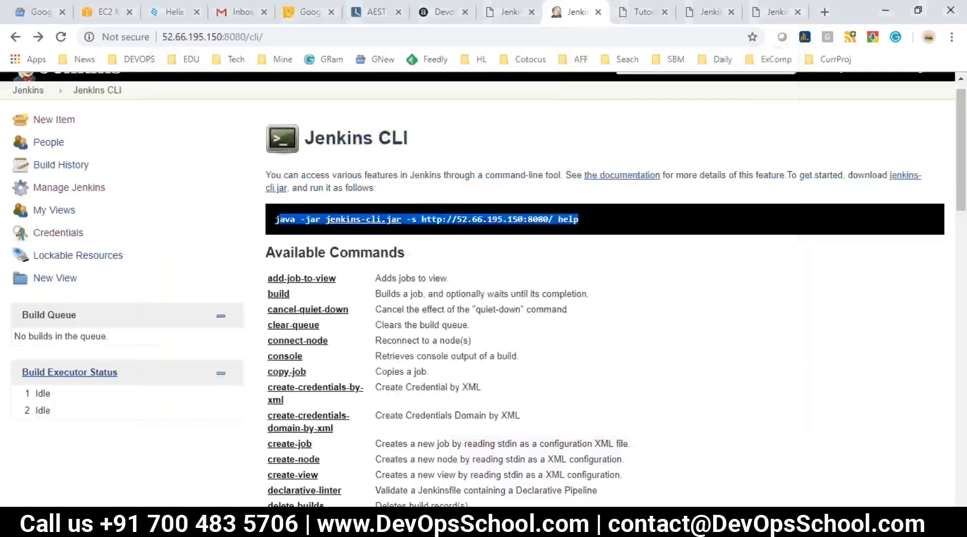
click(504, 525)
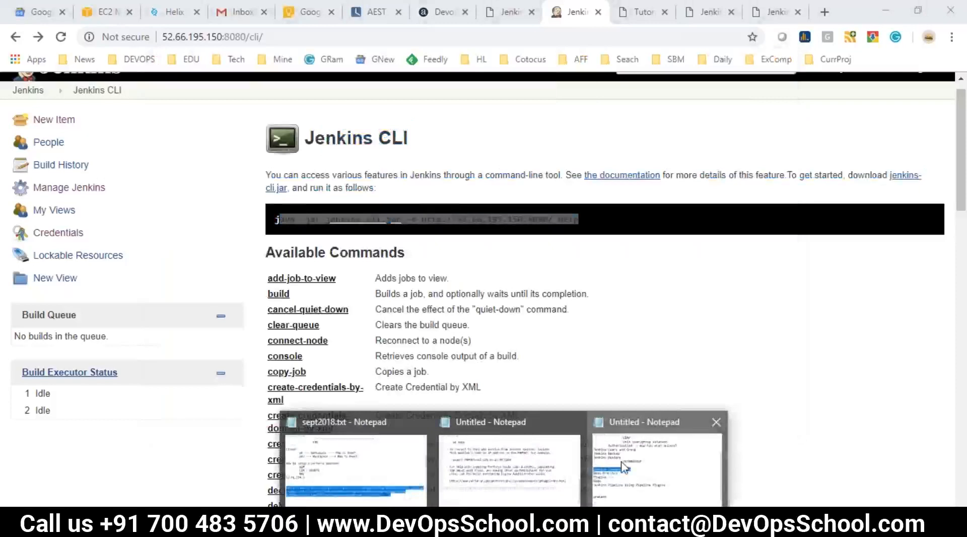
click(625, 468)
key(Return)
key(ctrl+v)
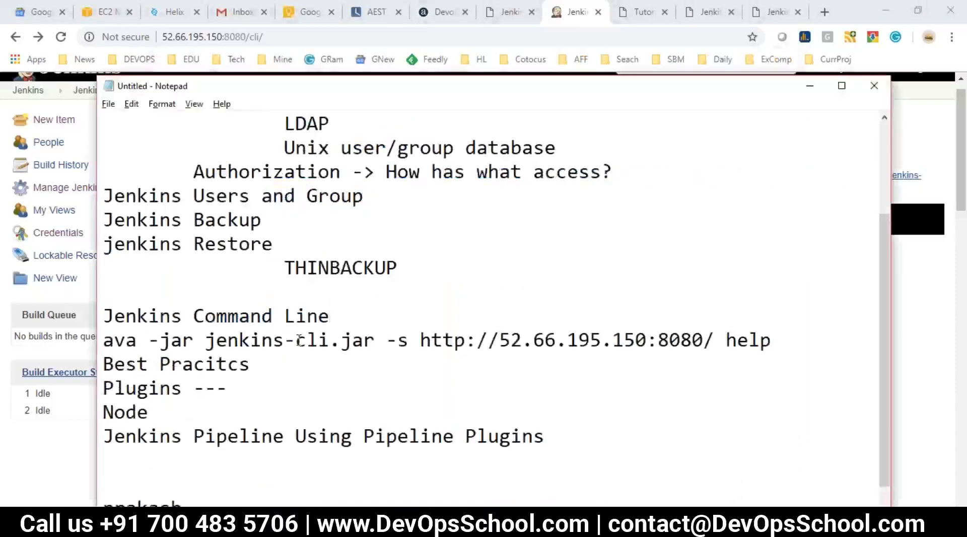
click(103, 340)
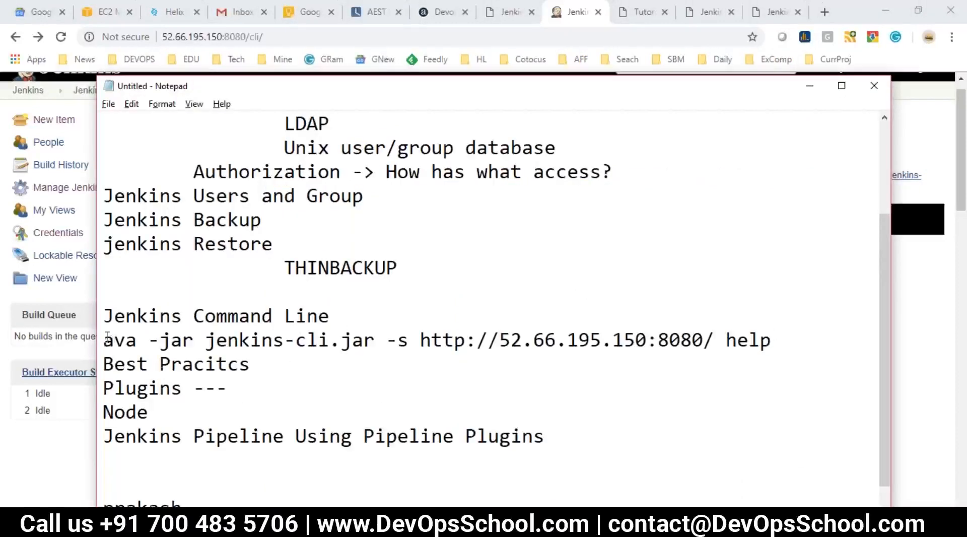
text(j)
Maximize the notes and examine the jar file and server URL parts of the help command.
double_click(166, 340)
double_click(297, 340)
click(389, 342)
drag(390, 344, 261, 342)
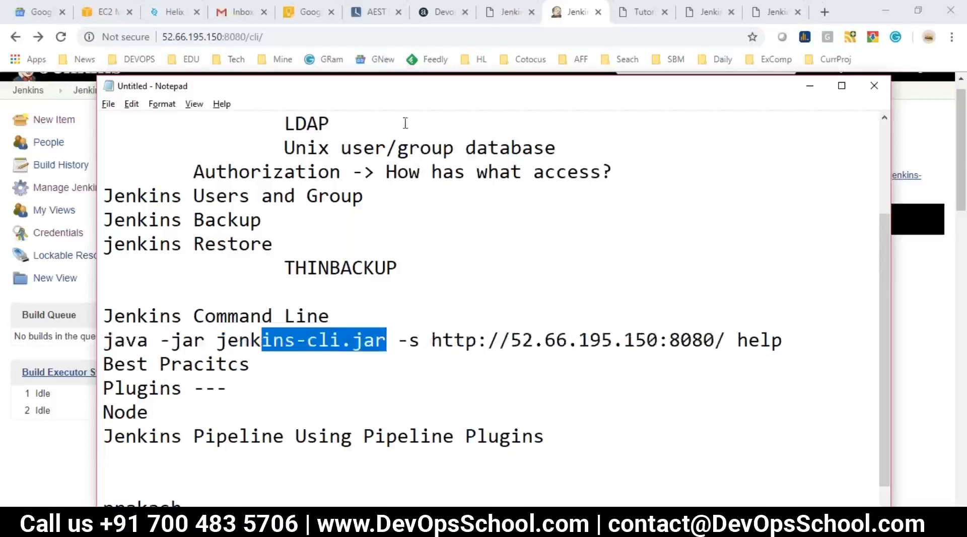
double_click(424, 91)
click(323, 355)
drag(437, 258, 562, 246)
click(632, 244)
drag(632, 256, 6, 266)
click(621, 277)
Insert a blank line between the help command and the "Best Pracitcs" line in the notes.
click(640, 259)
key(Return)
key(Left)
key(Delete)
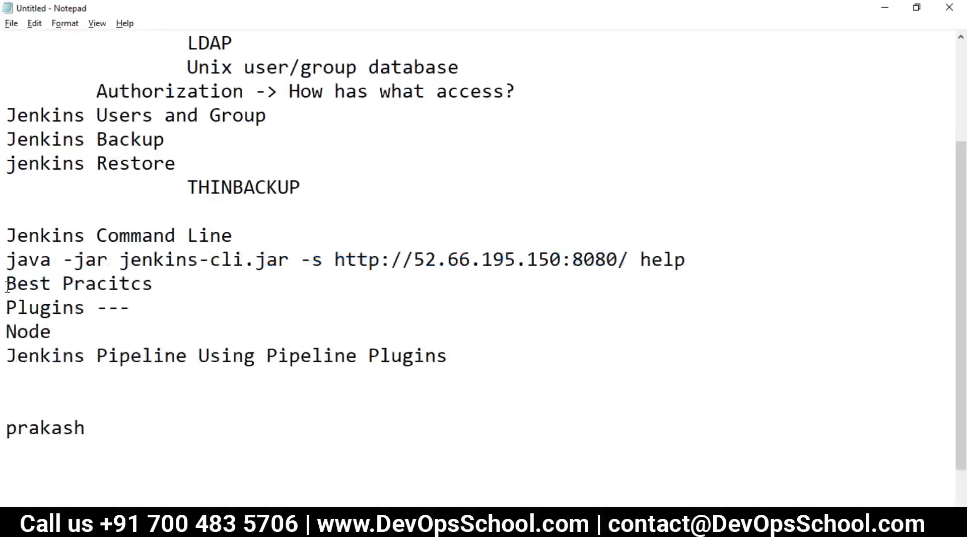
key(Return)
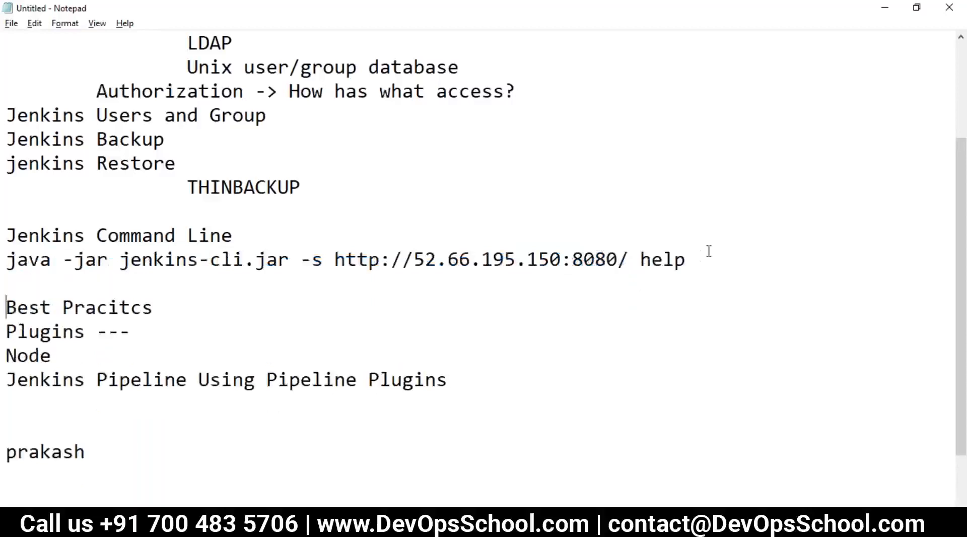
Compare the server address in the help command with the Jenkins instance's public IP in the EC2 console.
drag(562, 259, 404, 259)
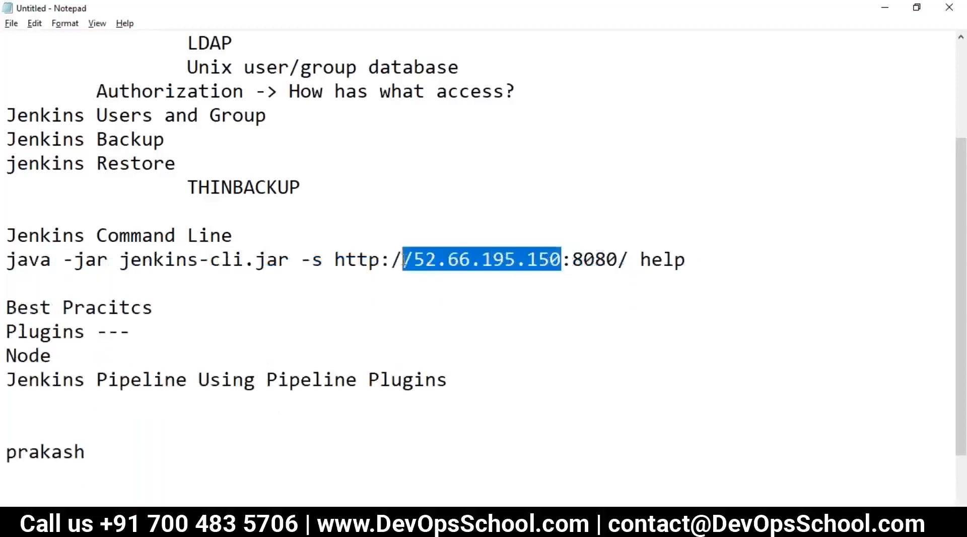
key(alt+Tab)
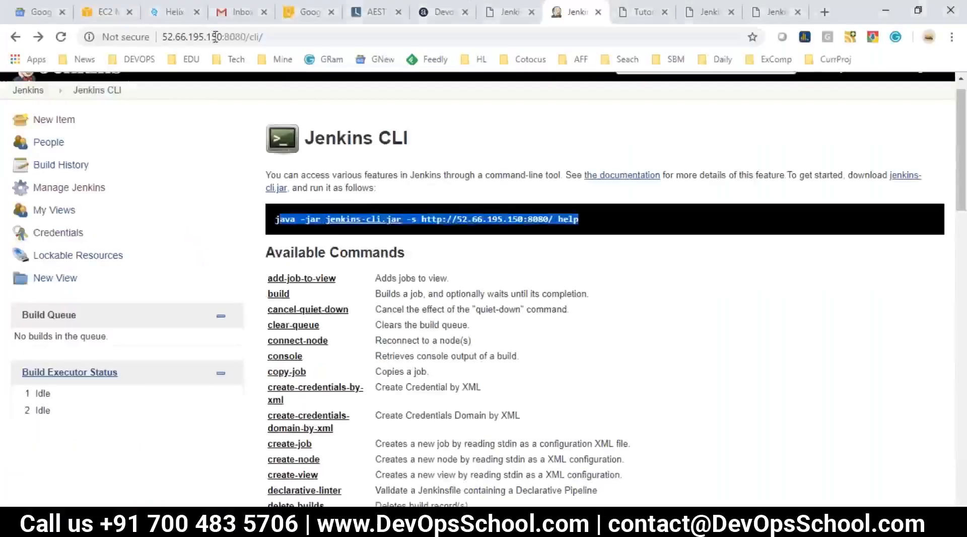
click(110, 19)
click(730, 356)
Copy the full java -jar jenkins-cli.jar help command from the notes and run it in the root PuTTY session.
key(alt+Tab)
key(shift+Up)
key(super+c)
click(608, 527)
click(701, 482)
right_click(441, 228)
key(Return)
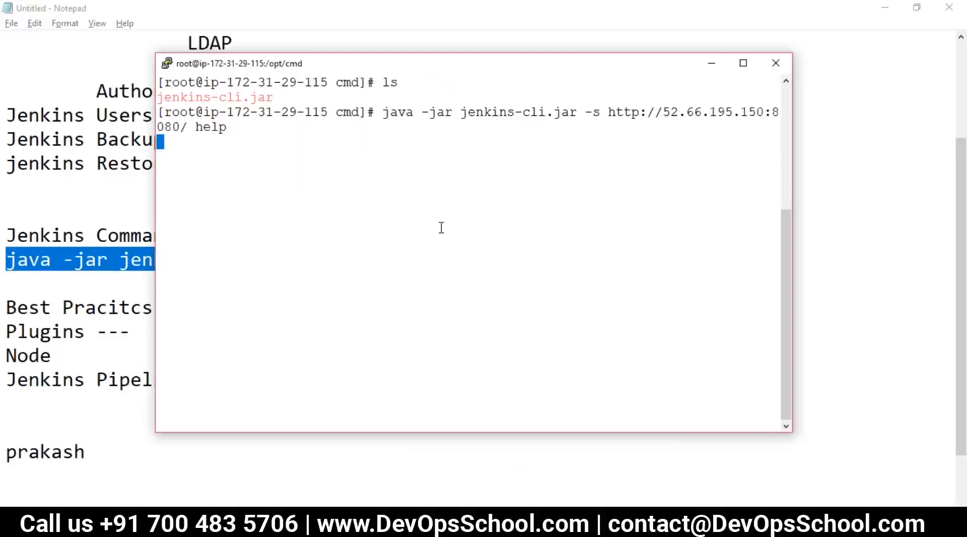
drag(227, 157, 357, 306)
Return to the Jenkins CLI page in the browser and open the delete-builds command's description.
key(alt+Tab)
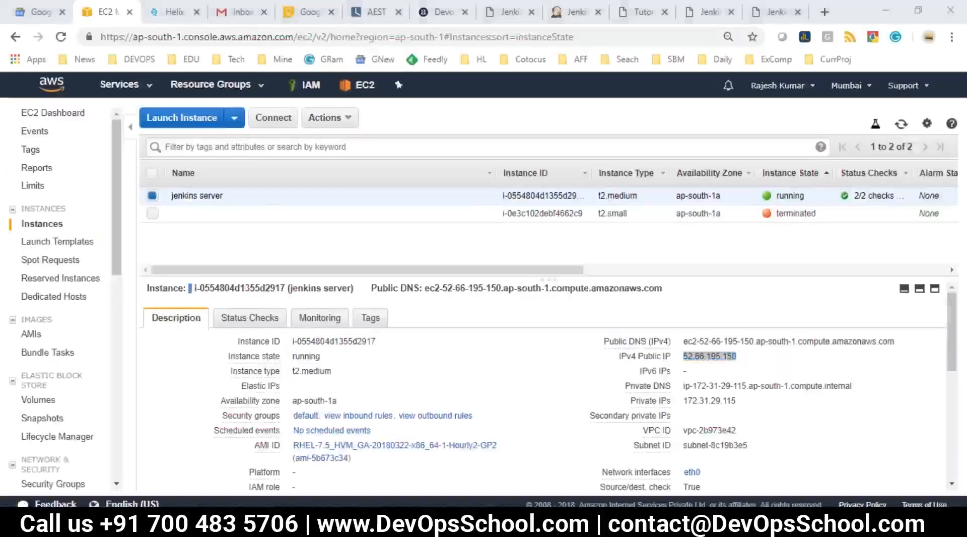
key(alt+Tab)
key(alt+Tab)
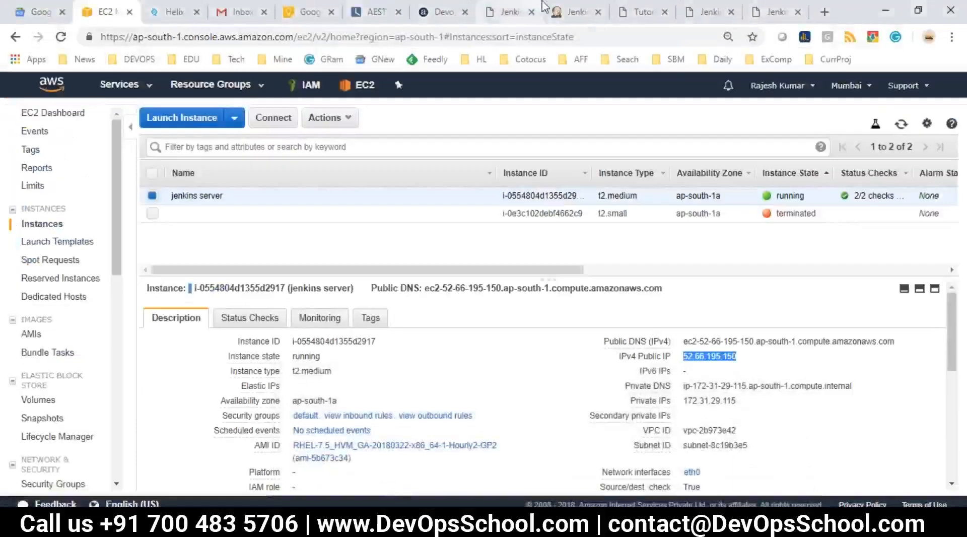
click(565, 13)
scroll(395, 358, down, 1)
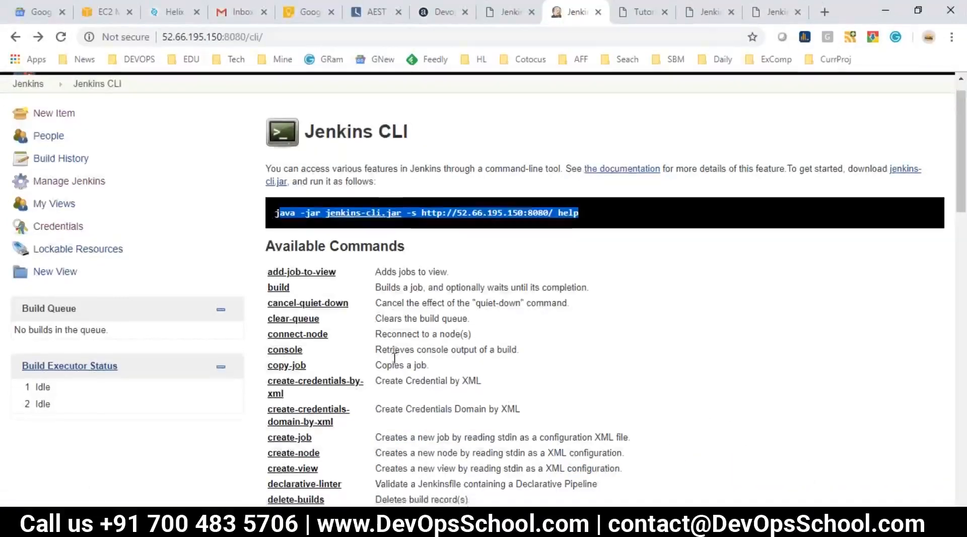
scroll(394, 357, down, 1)
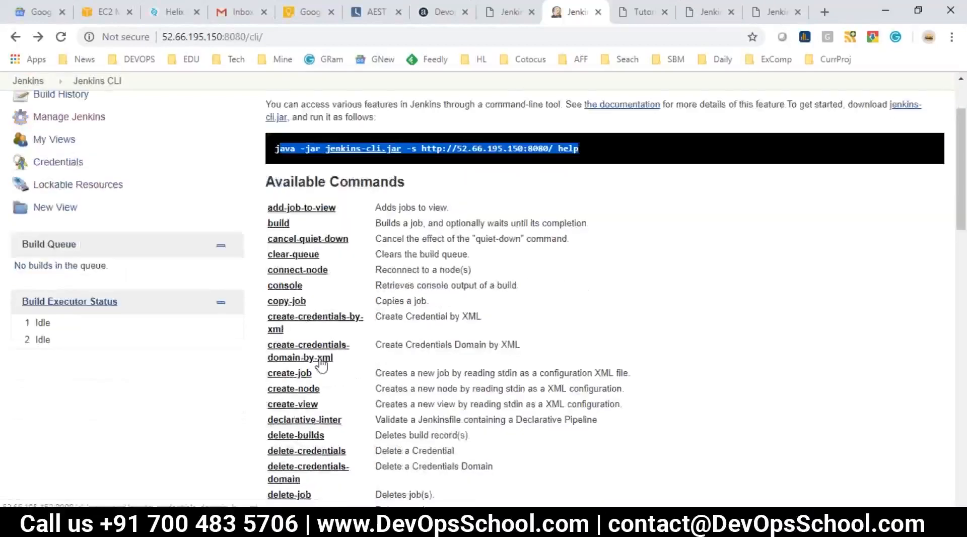
scroll(320, 363, down, 1)
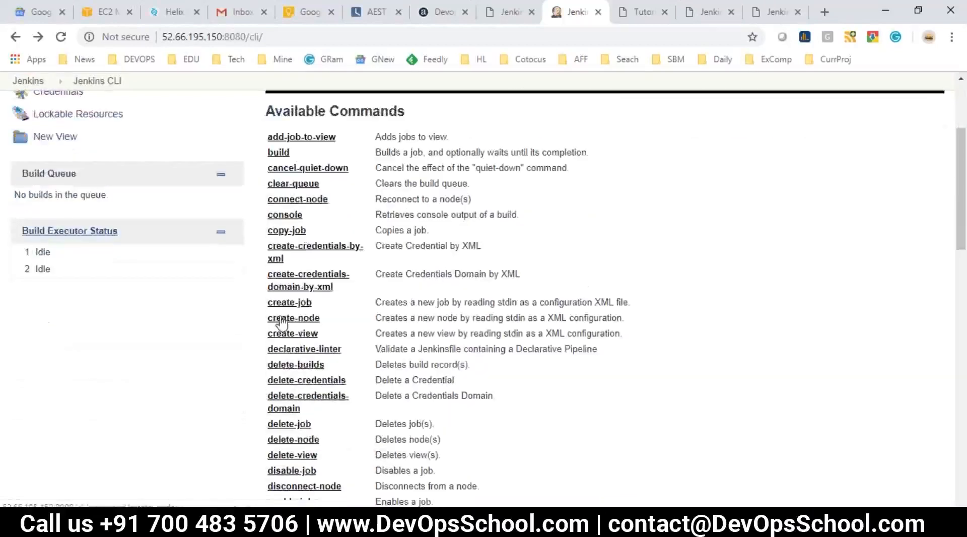
click(309, 366)
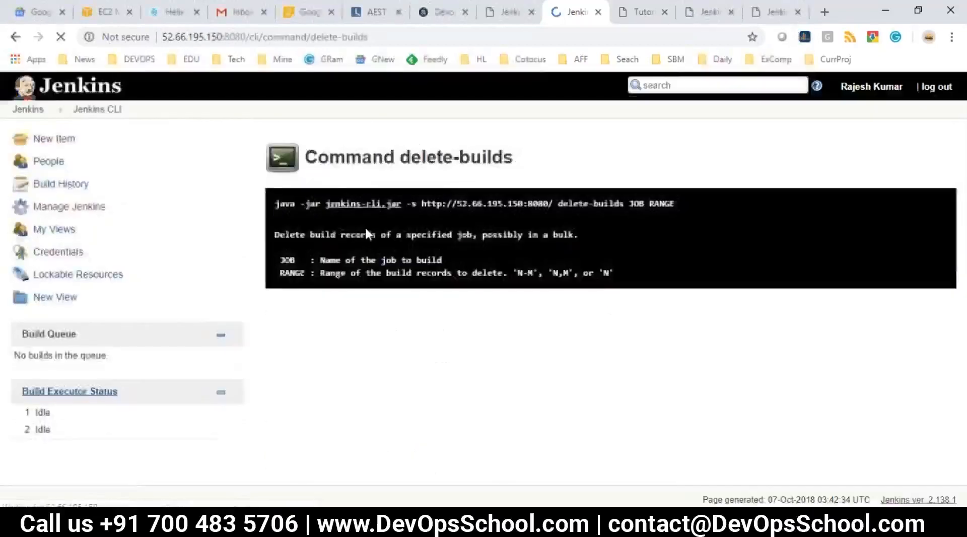
Copy the delete-builds usage line from Jenkins into the notes below the help command.
drag(274, 203, 703, 209)
key(ctrl+c)
key(alt+Tab)
click(38, 277)
key(ctrl+v)
Review the parts of the delete-builds command in the notes and remove its RANGE argument.
drag(628, 283, 6, 285)
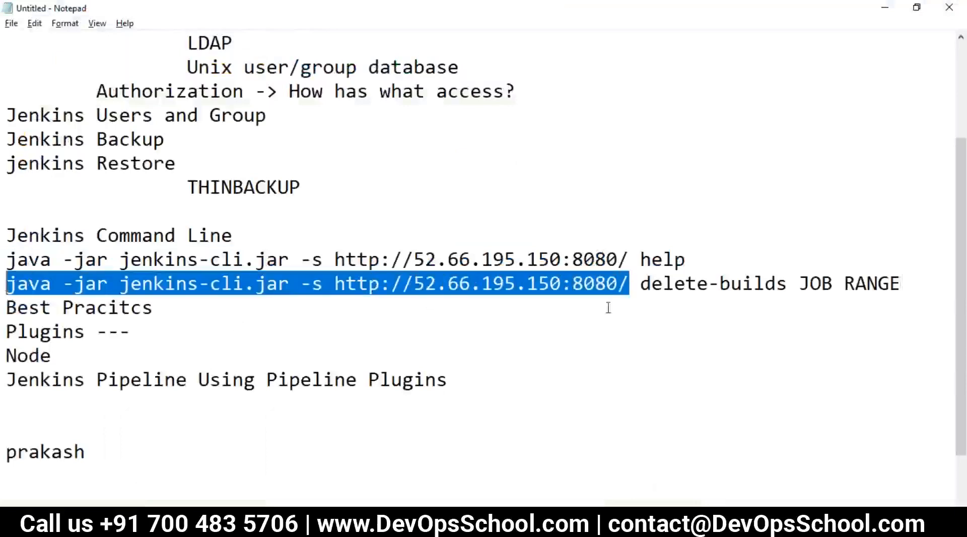
click(650, 284)
drag(651, 284, 764, 283)
drag(898, 285, 787, 283)
double_click(873, 283)
key(BackSpace)
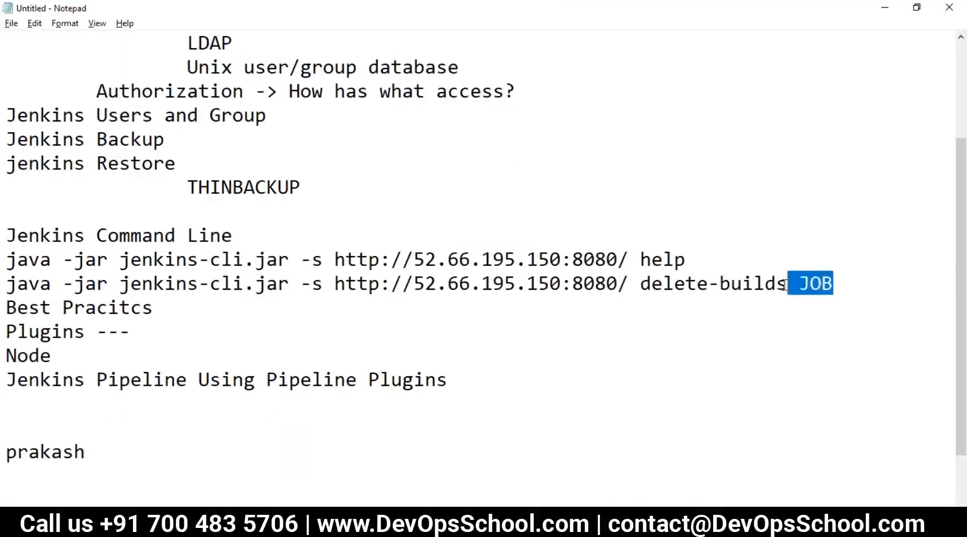
Check the job name on the Jenkins dashboard and replace JOB with ddd in the delete-builds command.
scroll(782, 285, down, 1)
key(alt+Tab)
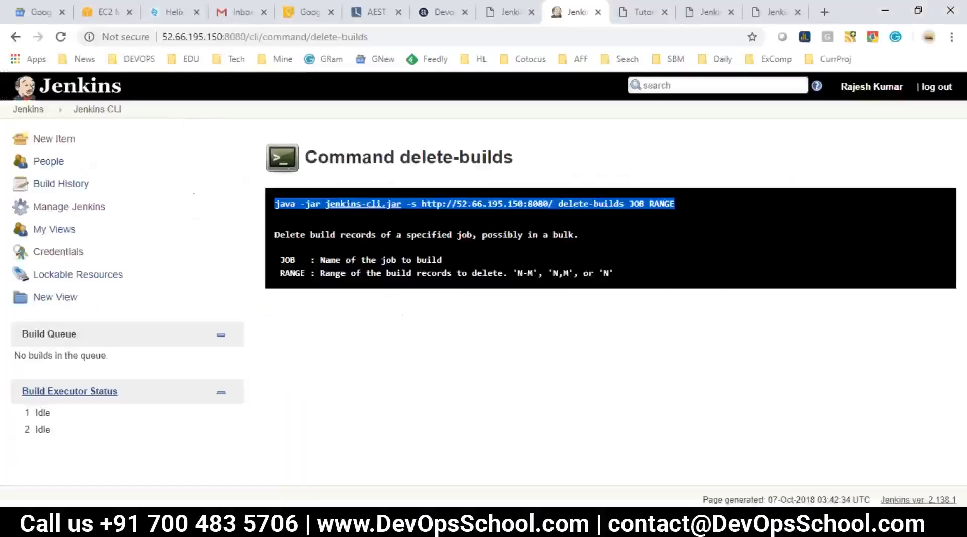
click(28, 109)
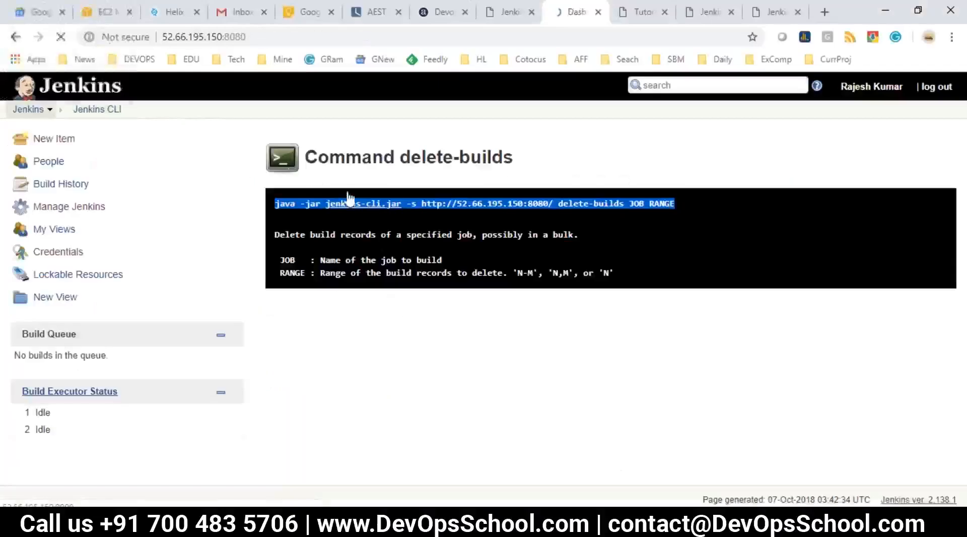
key(alt+Tab)
drag(834, 211, 798, 204)
text(ddd)
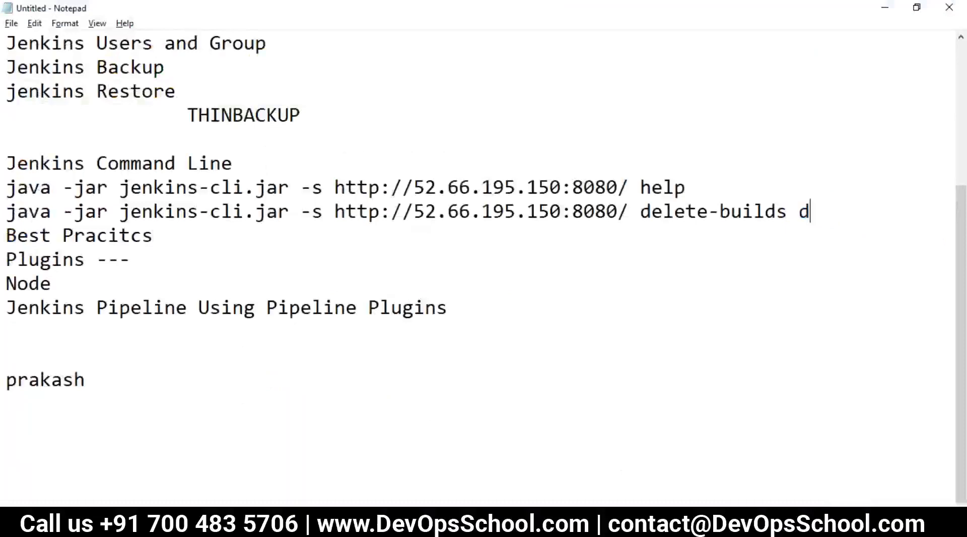
Copy the delete-builds ddd command from the notes, then run it in the cleared root PuTTY session.
shift+click(6, 280)
key(shift+Up)
key(shift+Up)
key(shift+Up)
key(super+c)
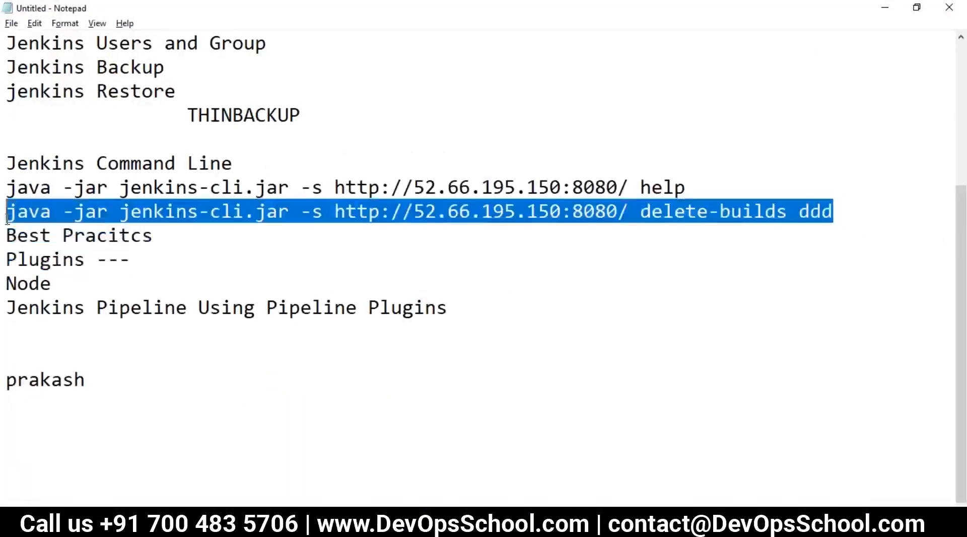
click(608, 524)
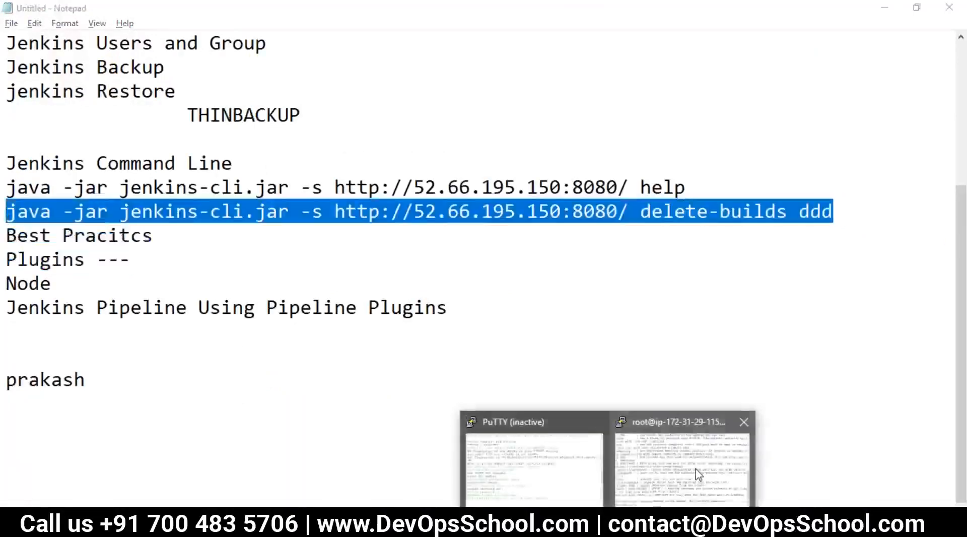
click(698, 474)
text(clear)
key(Return)
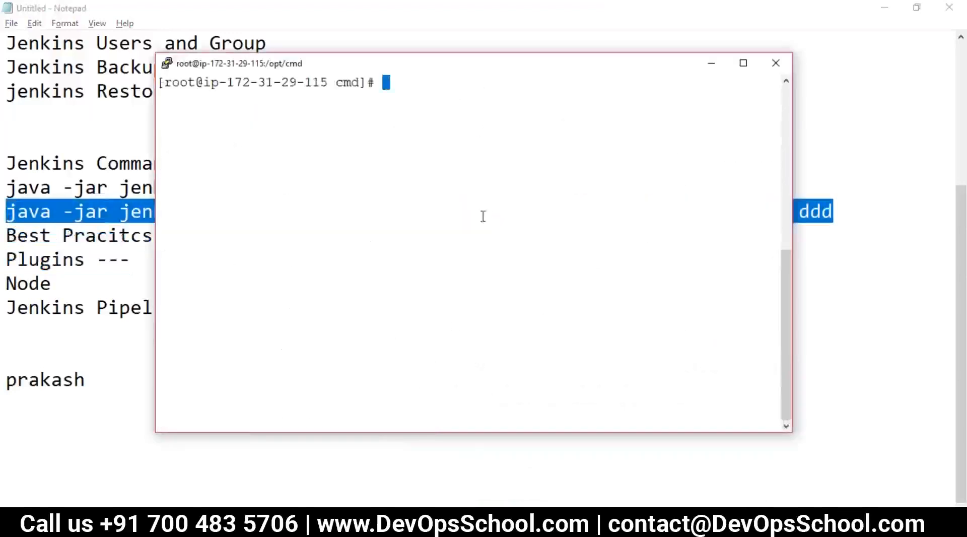
right_click(482, 210)
key(Return)
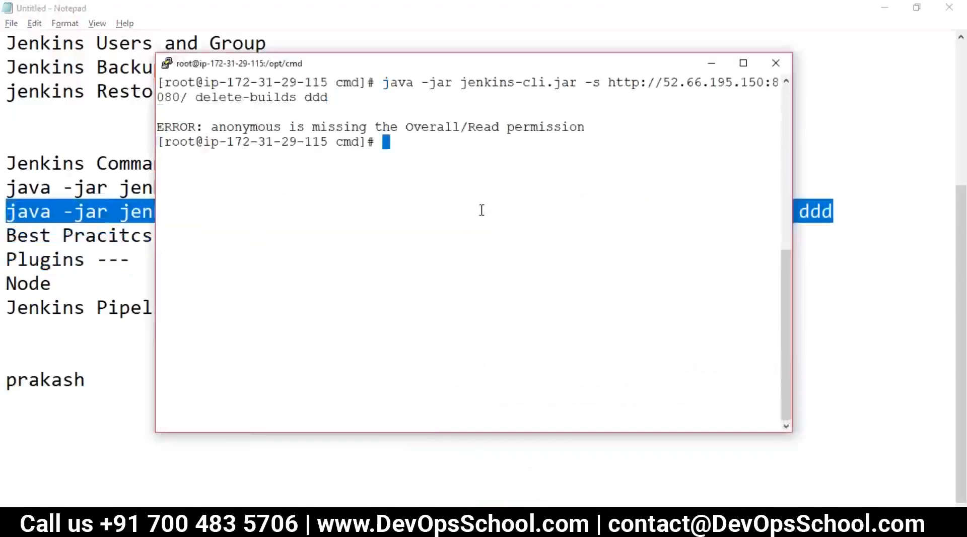
Examine the terminal's response to the delete-builds command.
double_click(251, 127)
double_click(297, 126)
triple_click(389, 127)
click(491, 121)
drag(574, 127, 218, 117)
click(323, 142)
Add a blank line below the delete-builds ddd command in the notes.
click(98, 228)
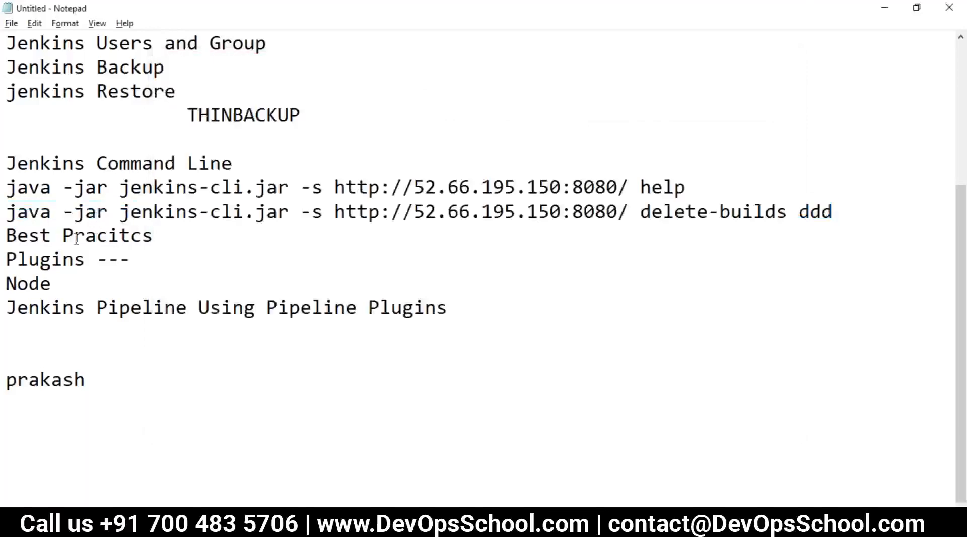
click(6, 231)
key(Return)
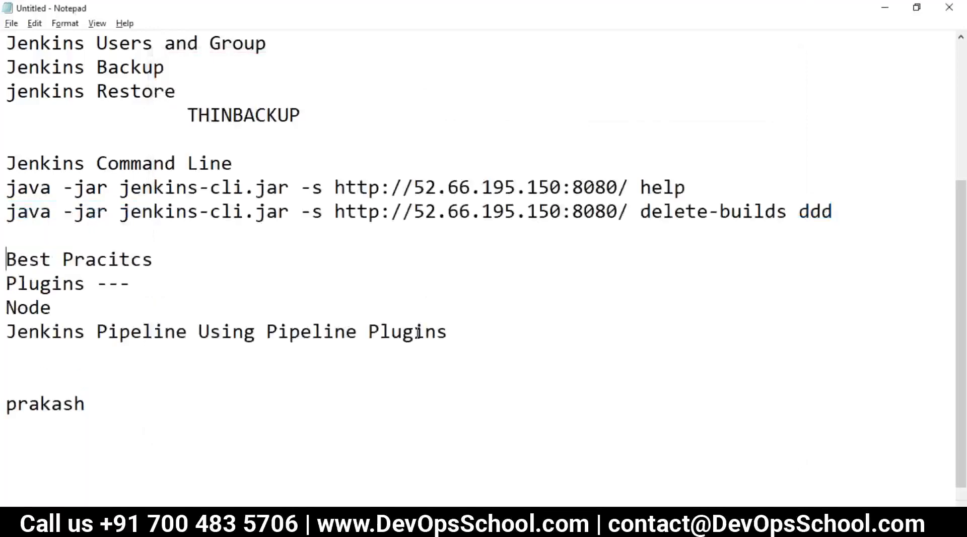
Switch to Chrome and open the Jenkins CLI page from the Manage Jenkins settings.
key(alt+Tab)
click(526, 520)
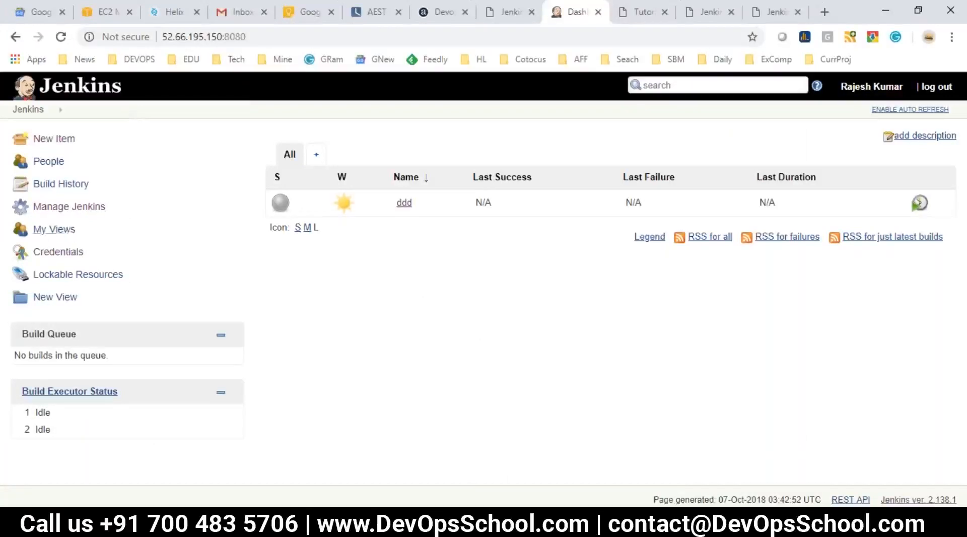
click(62, 210)
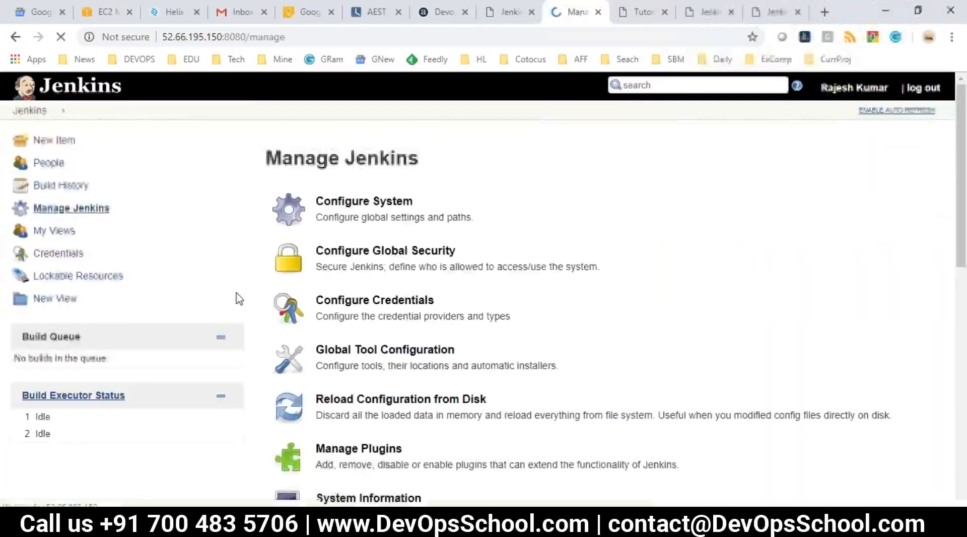
scroll(404, 403, down, 9)
click(350, 237)
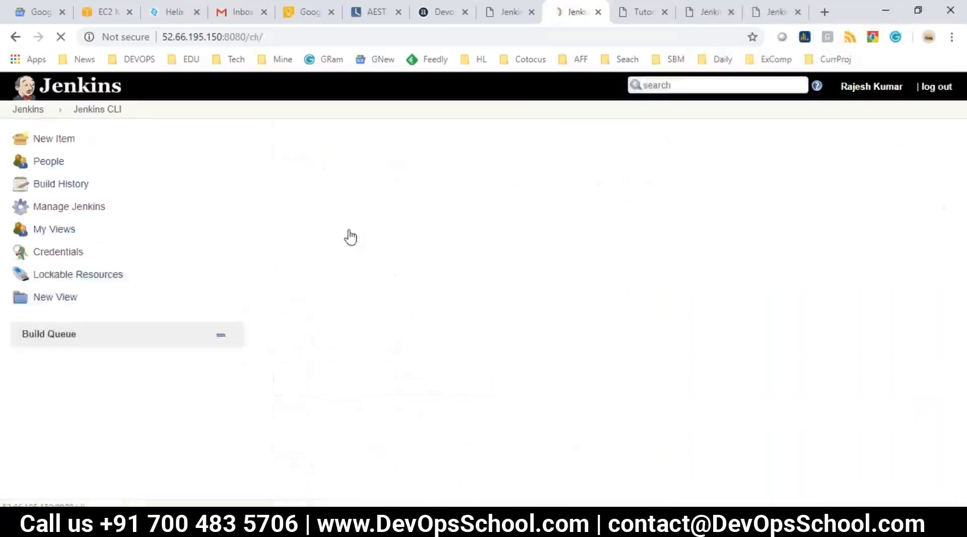
scroll(350, 237, down, 7)
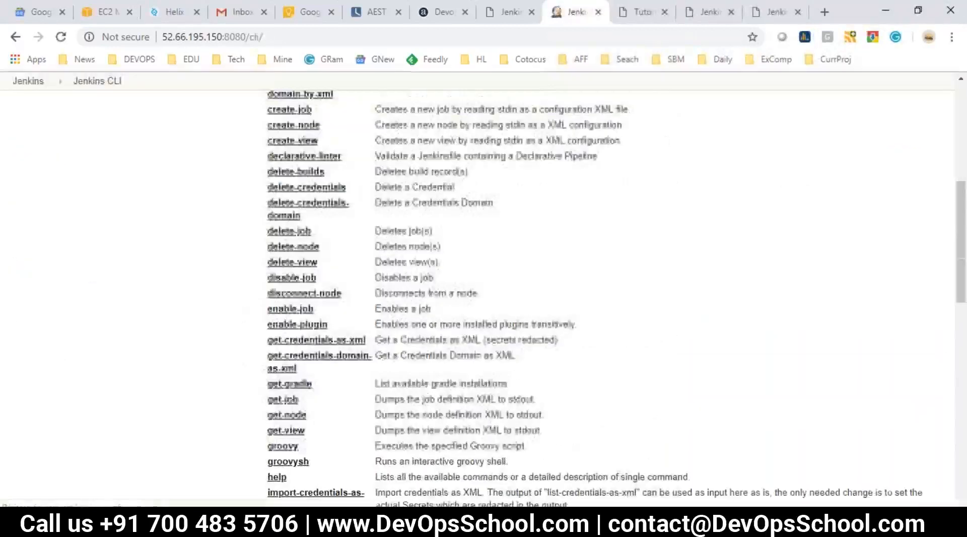
Find the who-am-i command in the list of available CLI commands and open its details page.
scroll(316, 451, down, 14)
drag(317, 451, 270, 452)
click(388, 462)
double_click(387, 449)
click(417, 449)
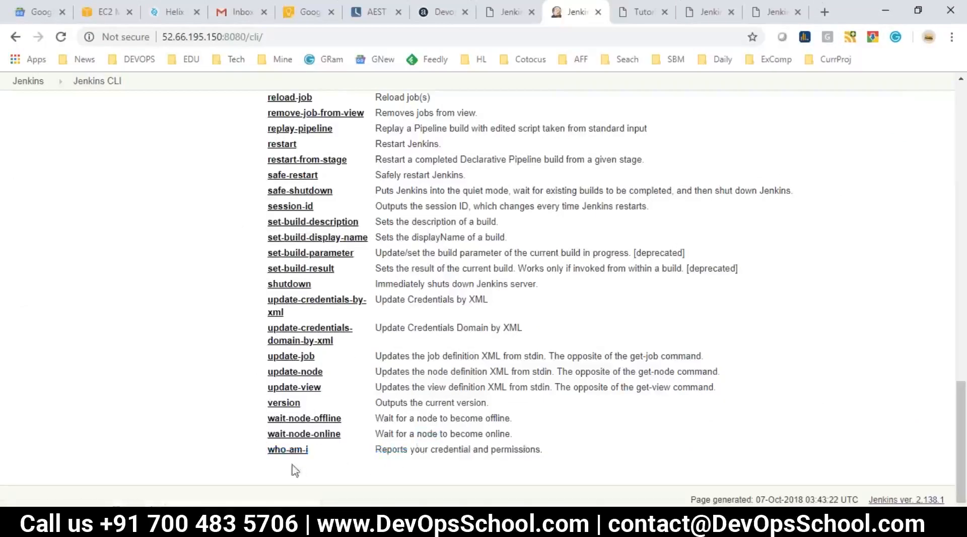
click(282, 450)
Copy the full who-am-i command into the notes below the delete-builds line, leaving a blank line after it.
drag(598, 203, 277, 203)
key(ctrl+c)
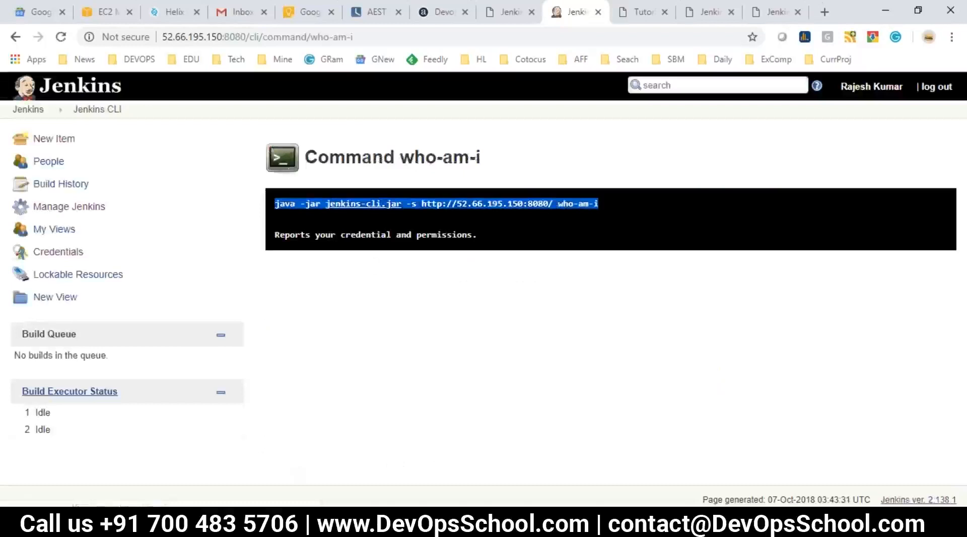
click(506, 527)
click(695, 492)
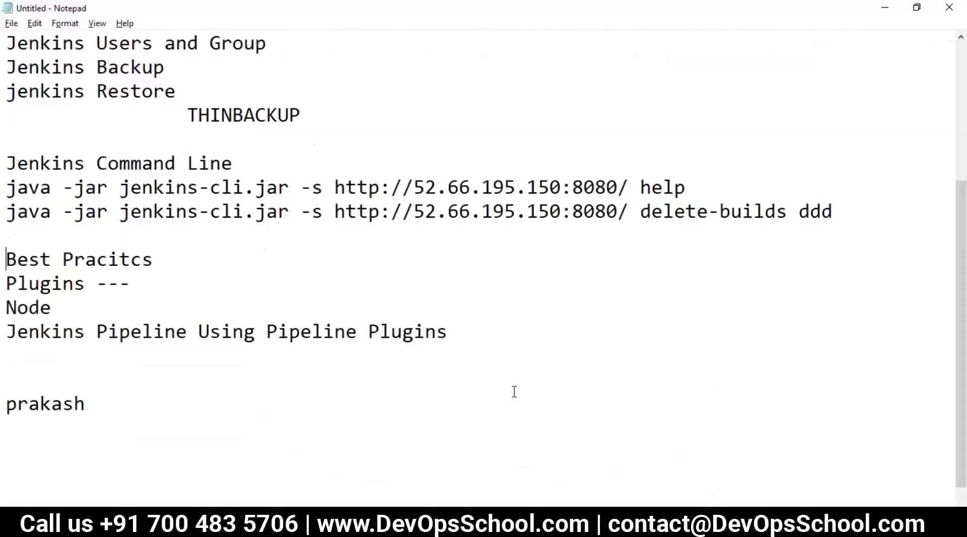
click(111, 237)
key(ctrl+v)
text(\)
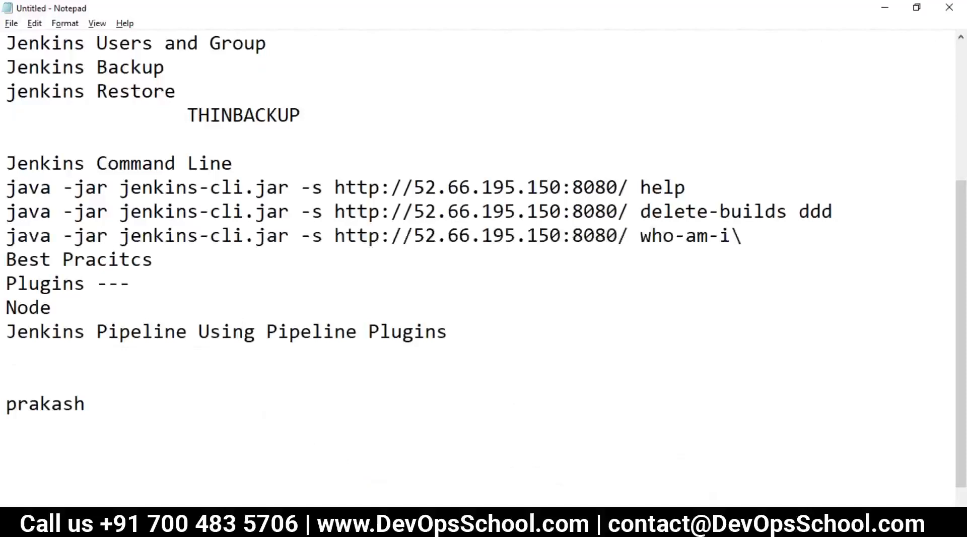
key(Return)
Copy the who-am-i command from the notes, run it in the root PuTTY session and check the authenticated user.
drag(733, 235, 6, 233)
key(ctrl+c)
click(635, 527)
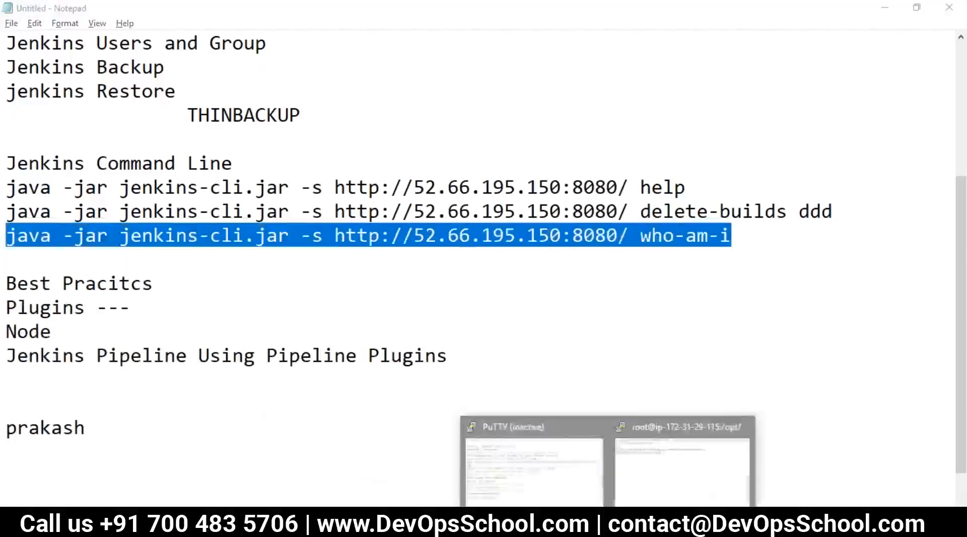
click(712, 468)
right_click(433, 205)
key(Return)
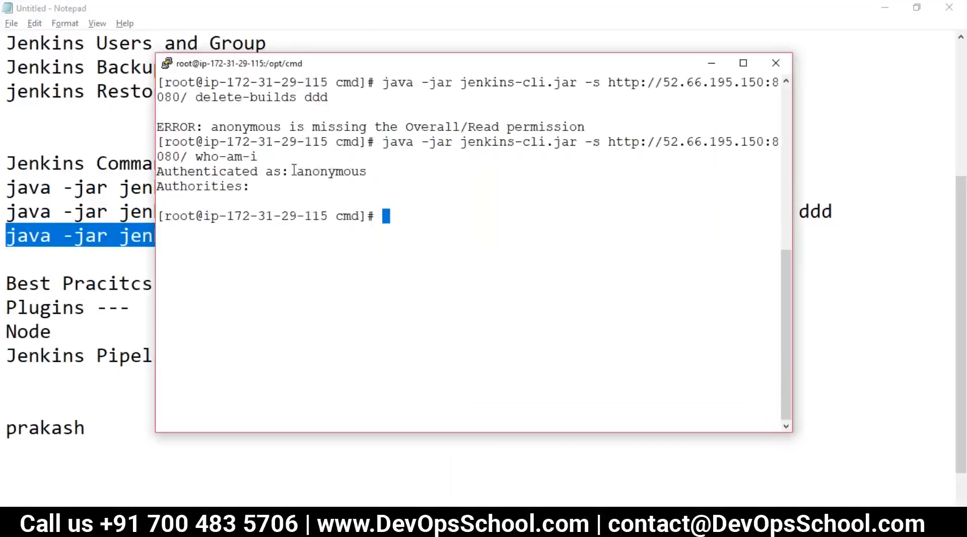
triple_click(221, 173)
click(100, 257)
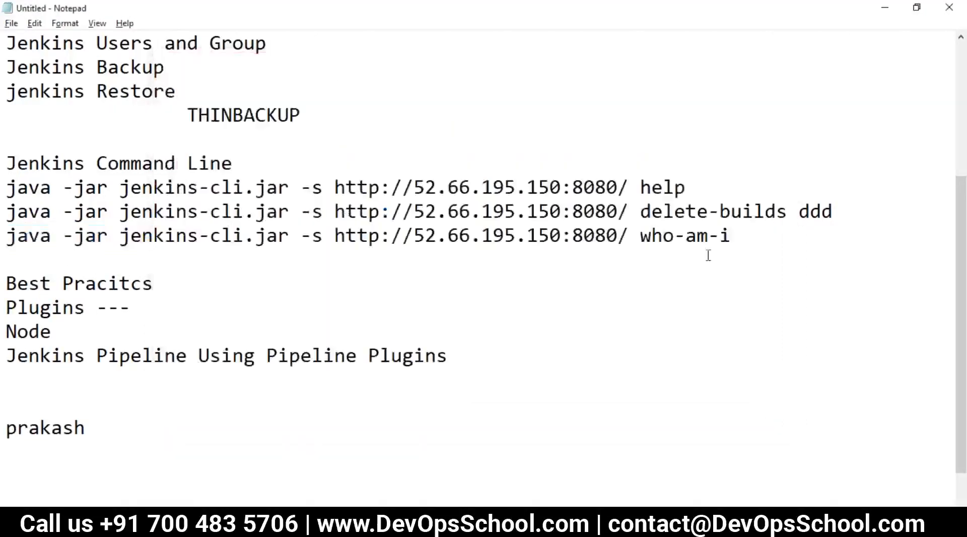
double_click(699, 235)
key(alt+Tab)
double_click(346, 171)
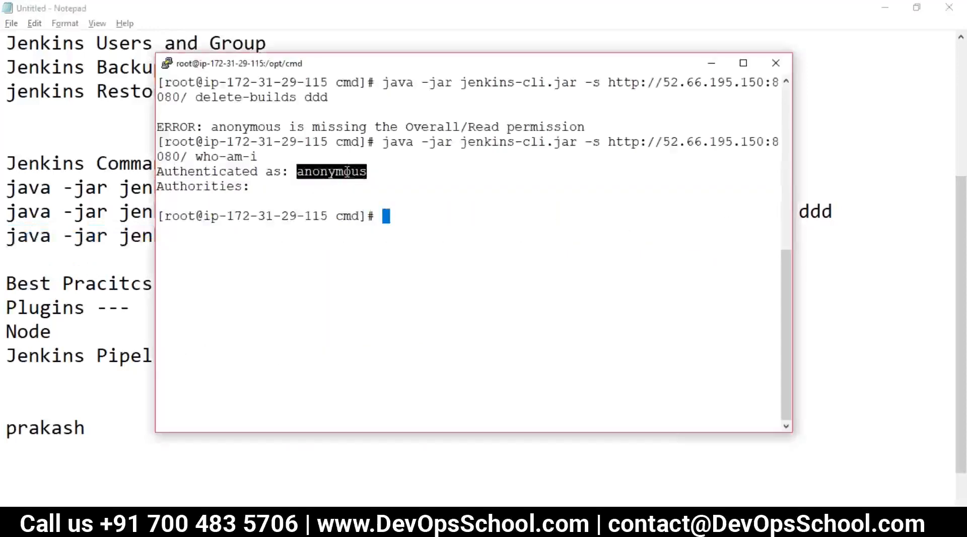
Recall the who-am-i command in the terminal, replace who-am-i with logout and run it.
key(Up)
key(BackSpace)
key(BackSpace)
key(BackSpace)
key(BackSpace)
key(BackSpace)
key(BackSpace)
key(BackSpace)
key(BackSpace)
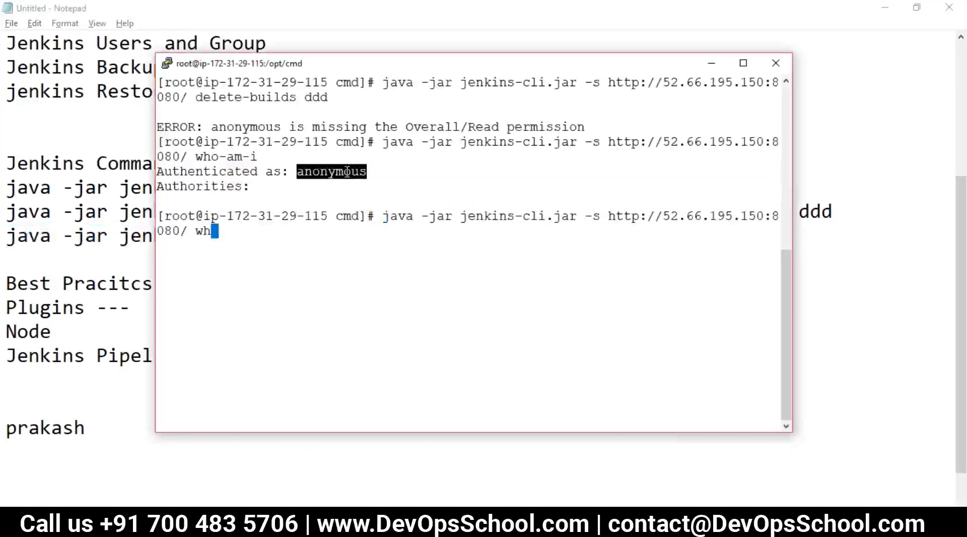
text(logout)
key(Return)
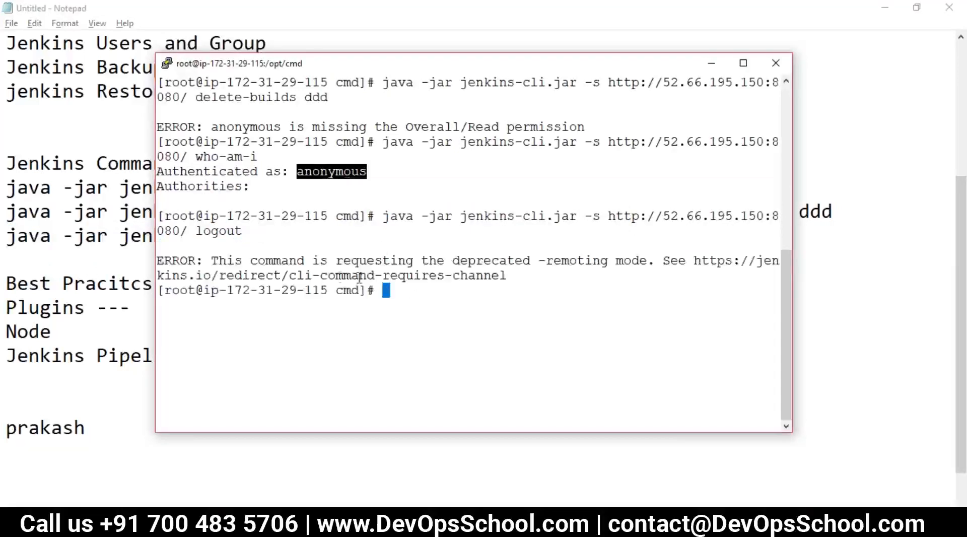
Read the logout command's response, and look up its description in the command list on the Jenkins CLI page.
drag(328, 275, 351, 275)
double_click(303, 261)
key(alt+Tab)
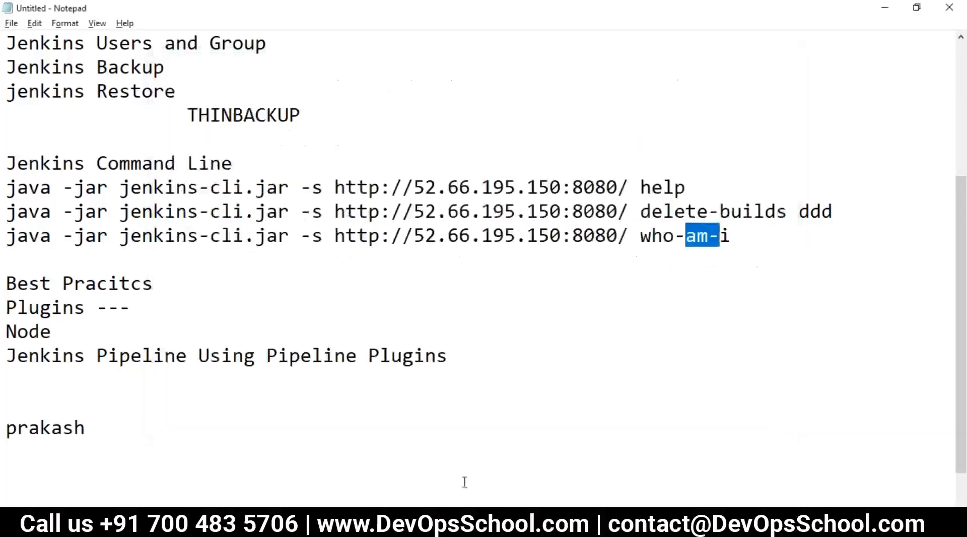
key(alt+Tab)
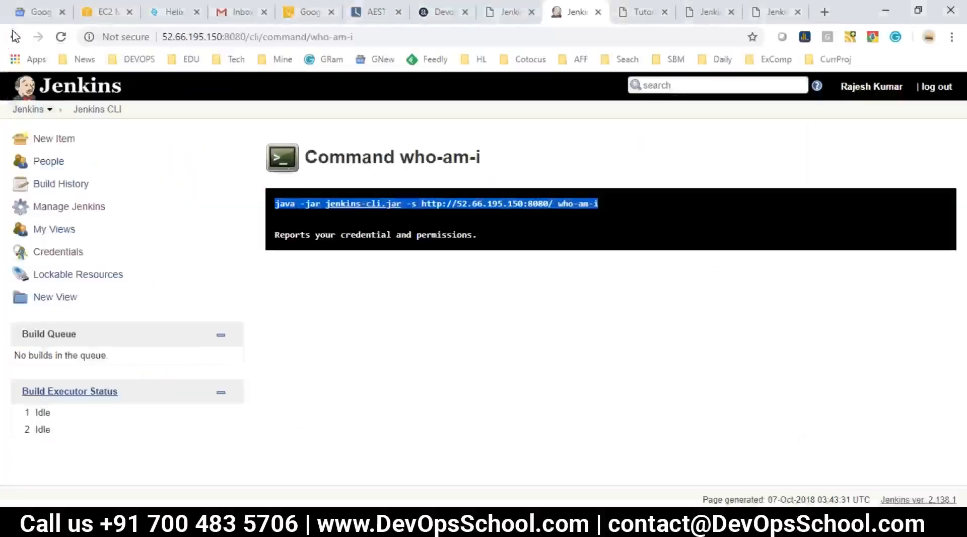
click(15, 36)
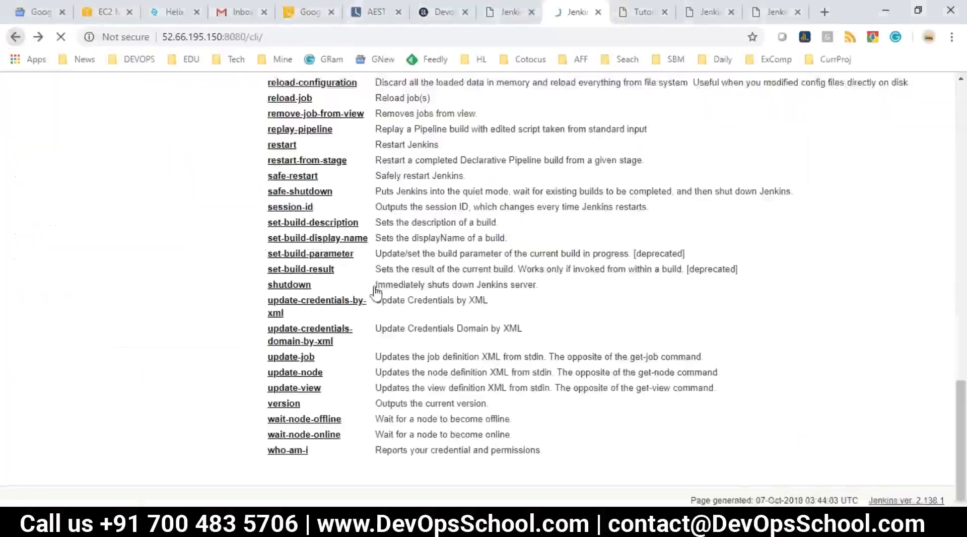
scroll(304, 292, up, 3)
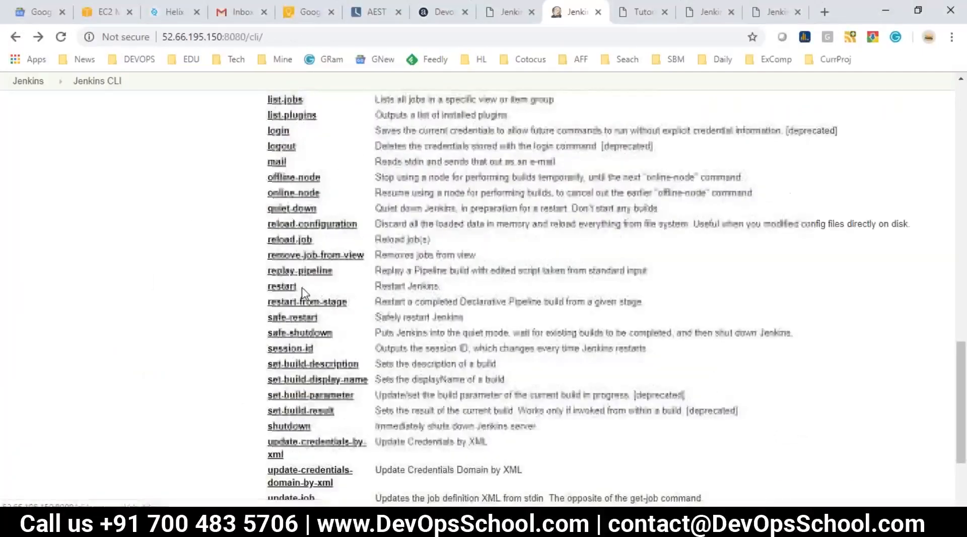
scroll(304, 292, up, 1)
double_click(402, 216)
click(403, 216)
Return to the root PuTTY session and examine the error line printed for the logout command.
key(alt+Tab)
key(alt+Tab)
key(alt+Tab)
click(604, 527)
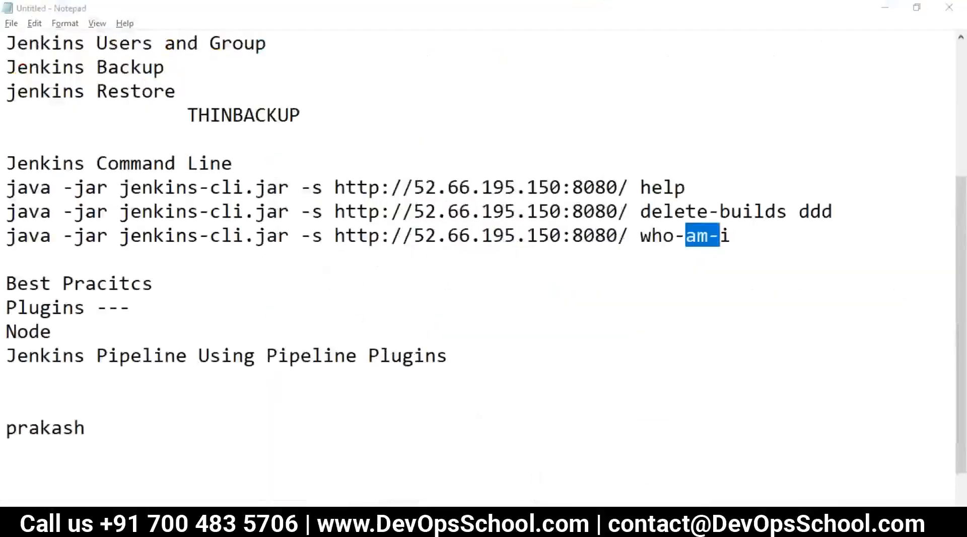
click(665, 484)
drag(168, 222, 228, 252)
click(470, 270)
double_click(228, 252)
triple_click(462, 261)
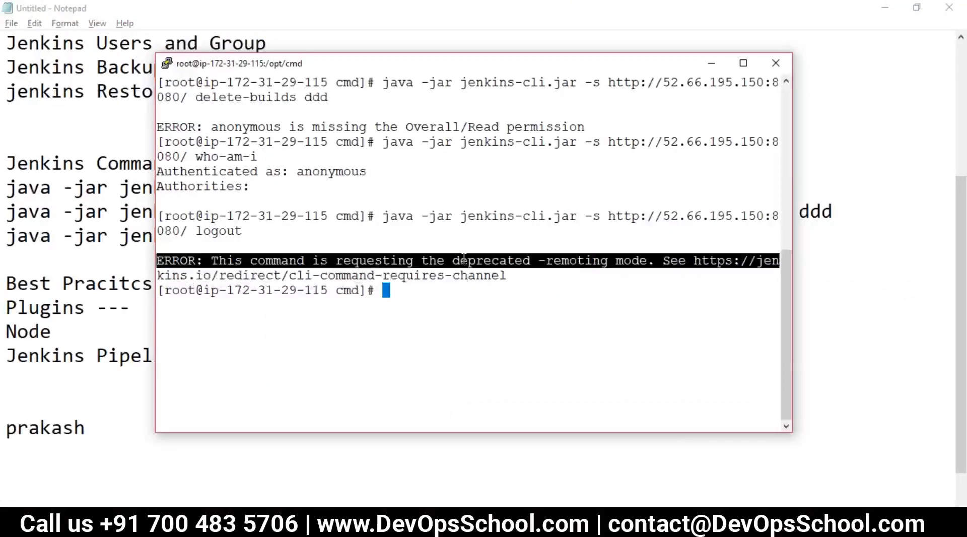
Review the login and logout descriptions in the Jenkins CLI command list, and return to the start of the page.
key(alt+Tab)
key(alt+Tab)
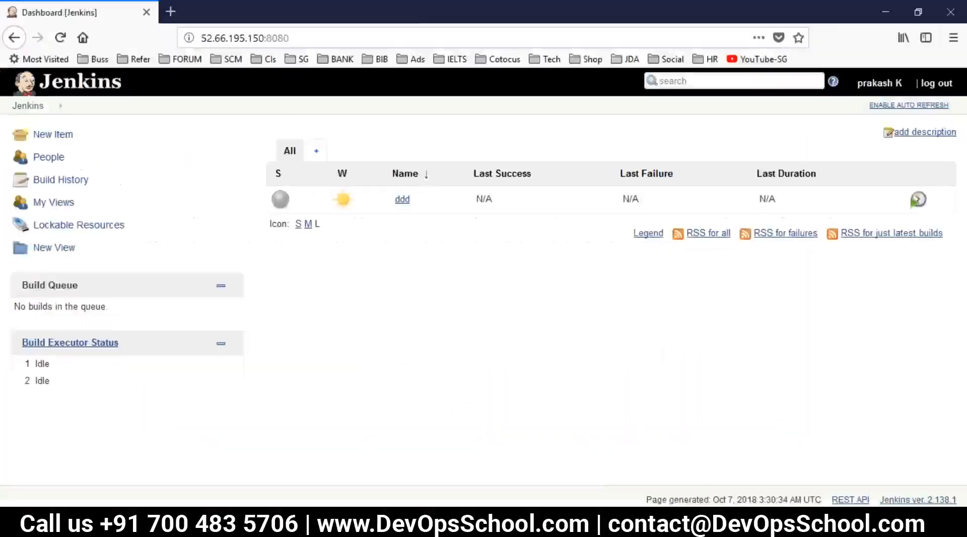
key(alt+Tab)
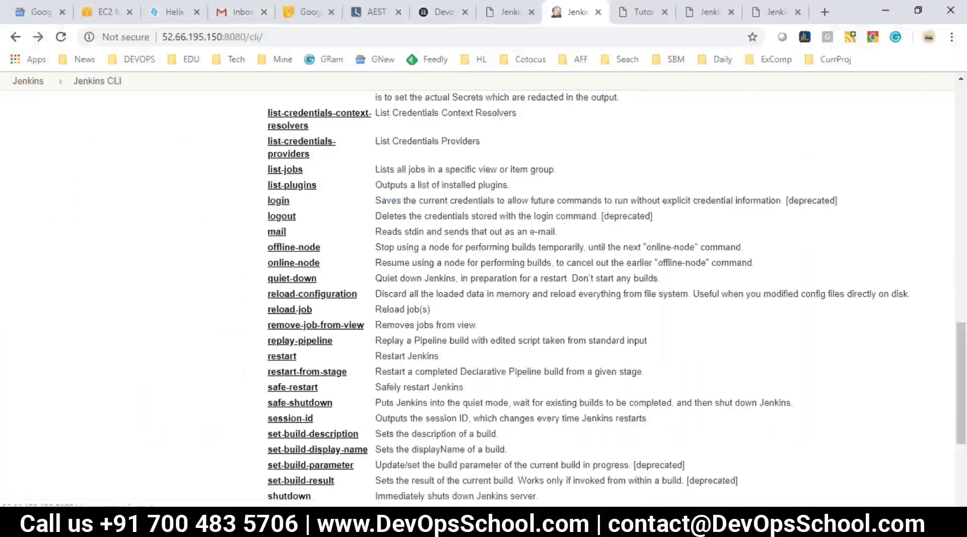
drag(651, 214, 268, 202)
drag(382, 202, 857, 209)
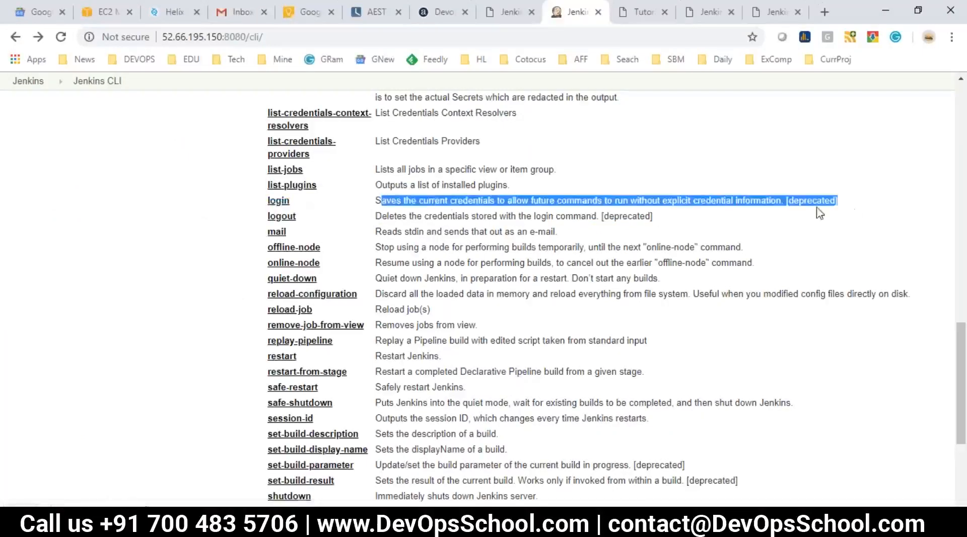
scroll(820, 213, up, 1)
scroll(509, 369, up, 15)
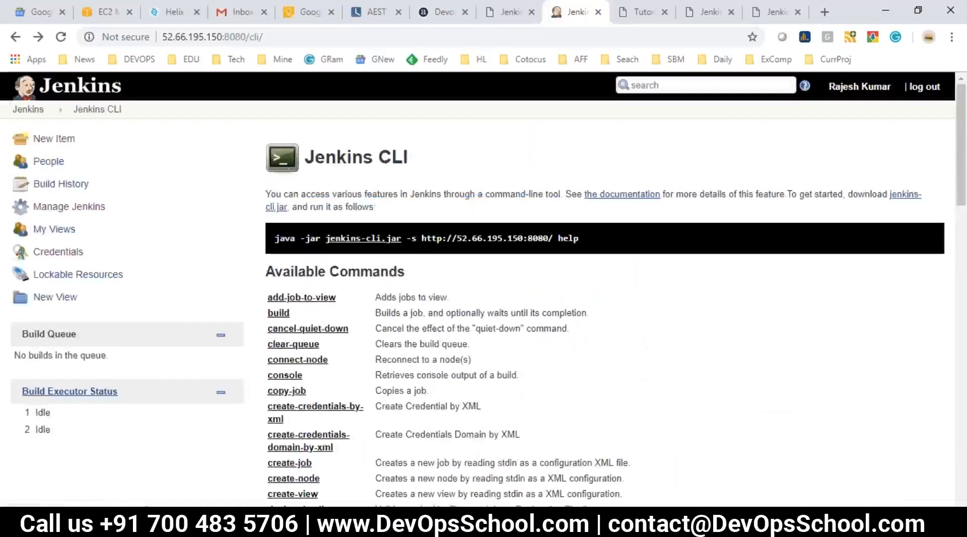
In the root PuTTY session, recall the who-am-i command, replace who-am-i with help and run it.
mouse_move(610, 527)
click(686, 450)
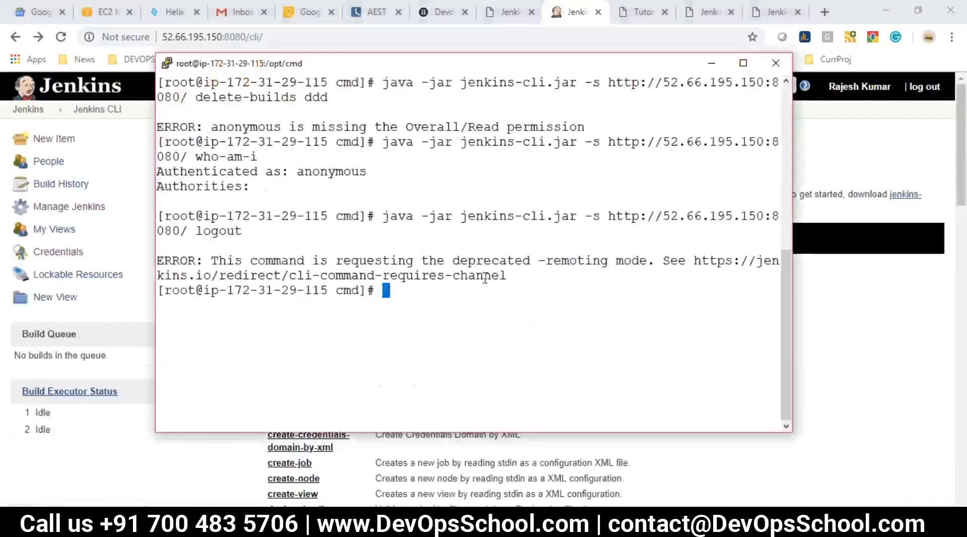
key(Up)
key(Up)
key(BackSpace)
key(BackSpace)
key(BackSpace)
key(BackSpace)
key(BackSpace)
key(BackSpace)
key(BackSpace)
key(BackSpace)
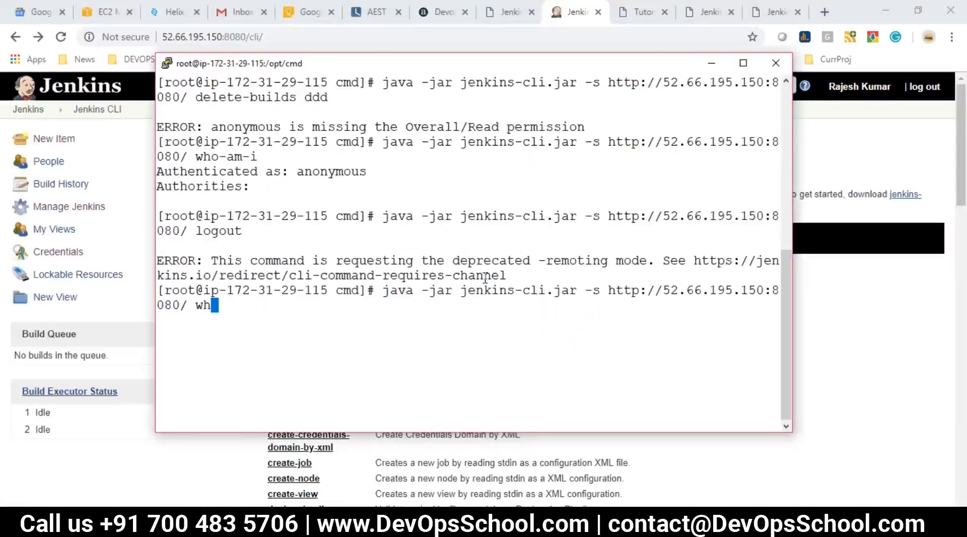
text(help)
key(Return)
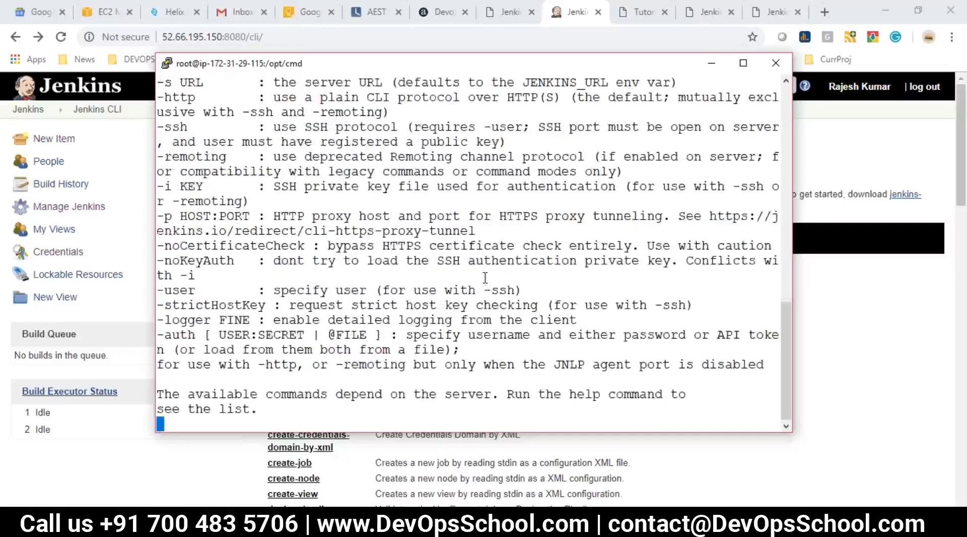
Examine the -s, -http, -ssh, -i and -p options in the help output, comparing -s with the commands in the notes.
scroll(485, 278, up, 4)
double_click(165, 260)
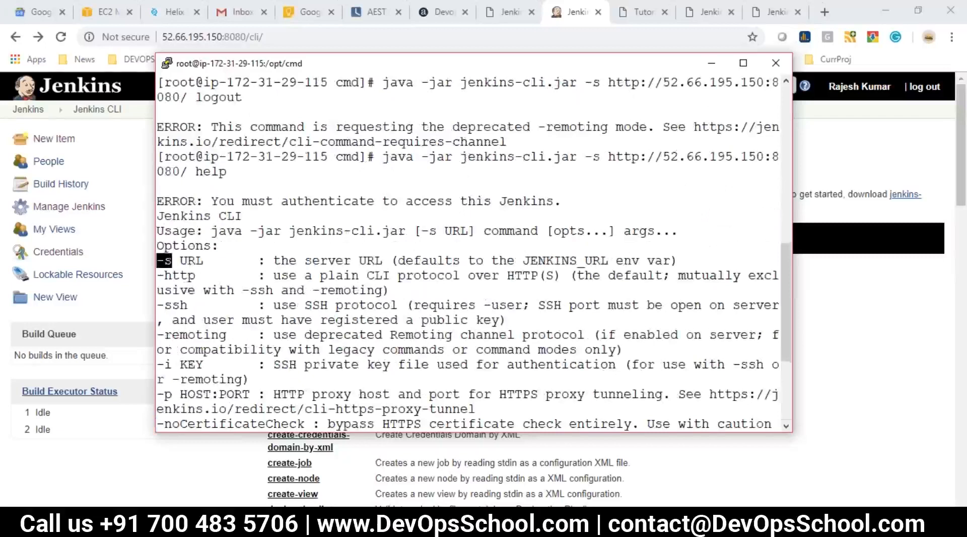
key(alt+Tab)
double_click(310, 238)
key(alt+Tab)
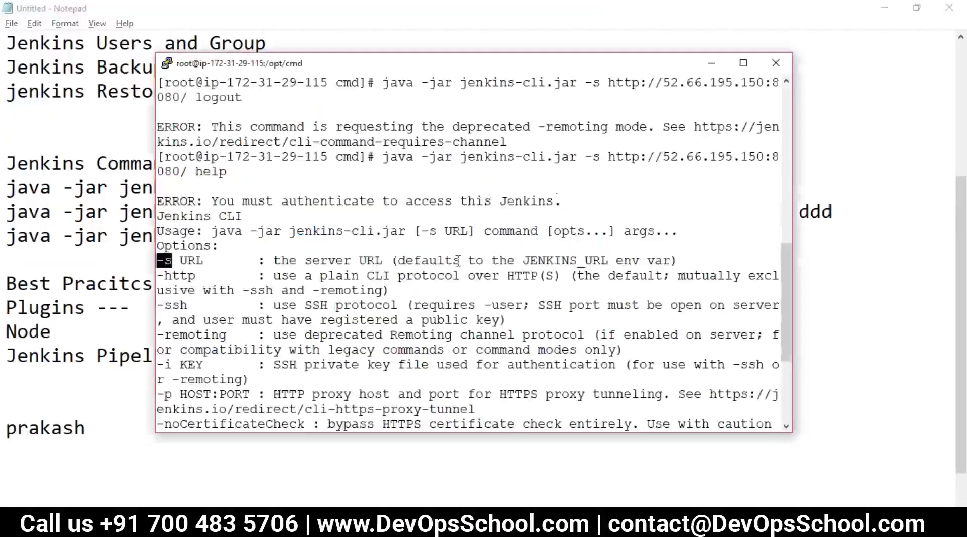
double_click(176, 276)
double_click(173, 305)
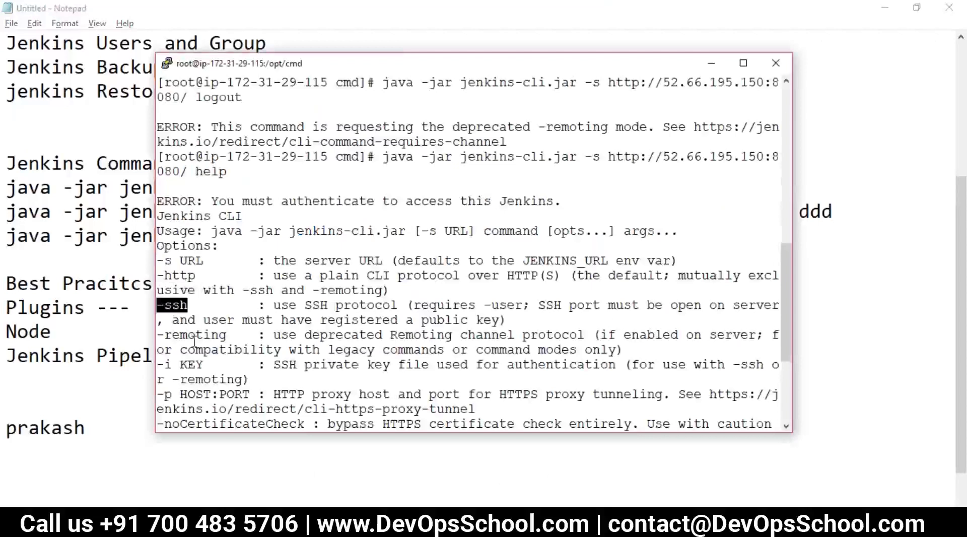
scroll(194, 342, down, 4)
double_click(181, 190)
double_click(166, 217)
key(alt+Tab)
key(alt+Tab)
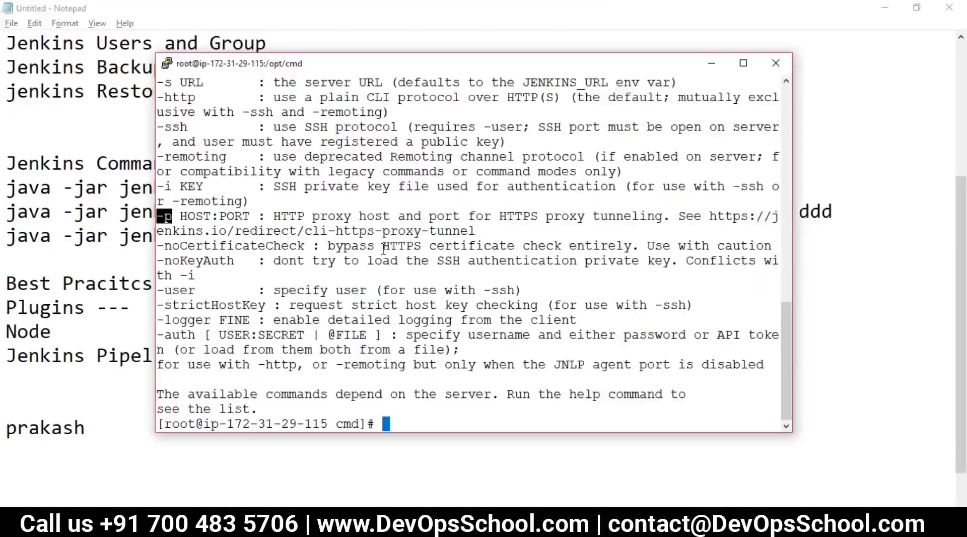
Examine the -user option in the help output and its use together with -ssh.
double_click(178, 306)
double_click(176, 290)
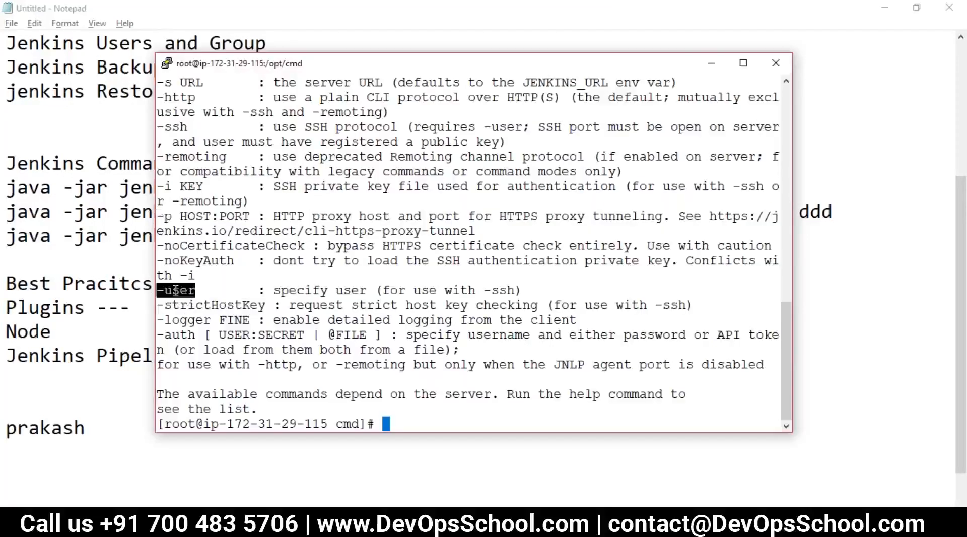
click(432, 292)
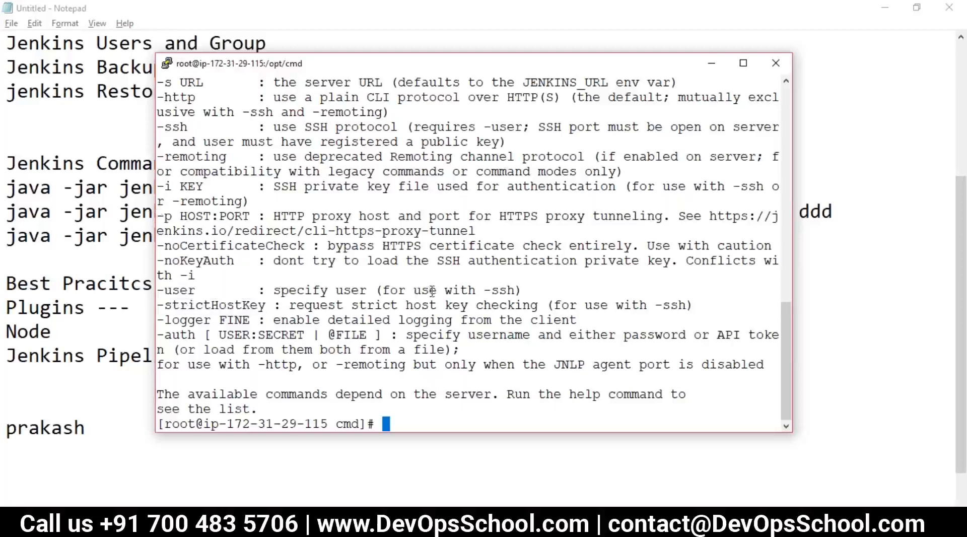
double_click(189, 289)
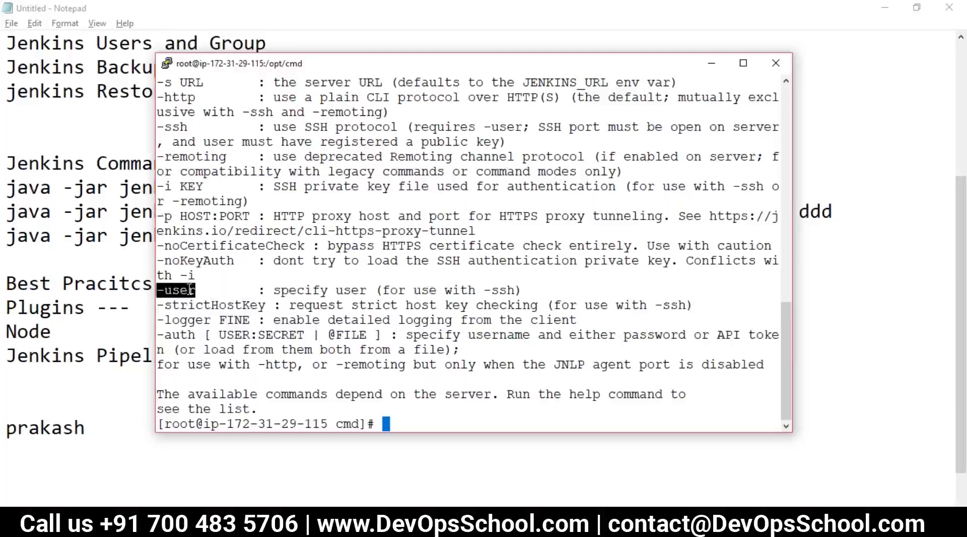
click(293, 289)
double_click(425, 290)
click(501, 290)
double_click(499, 291)
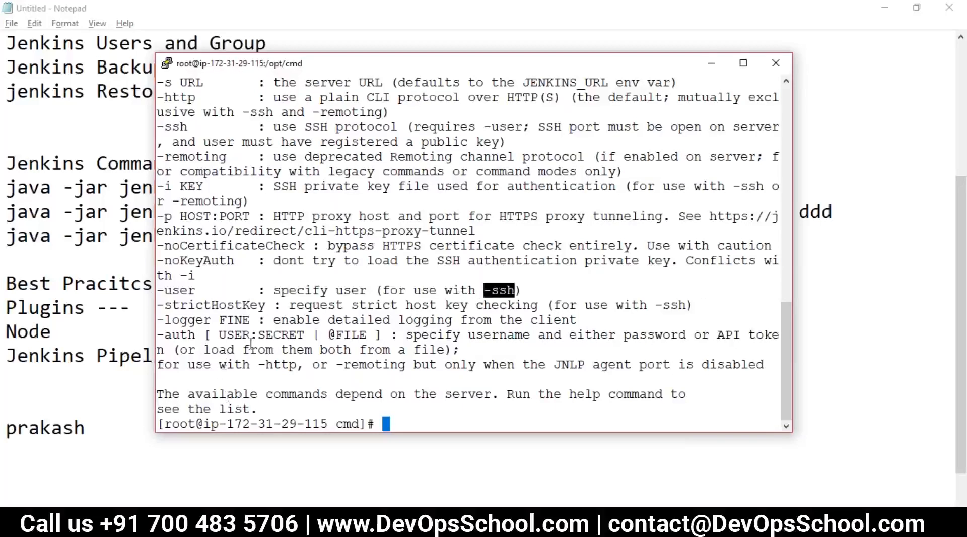
Examine the help output's options from -s, -http, -ssh and -remoting through -i and -p to -strictHostKey and -auth.
scroll(258, 301, up, 4)
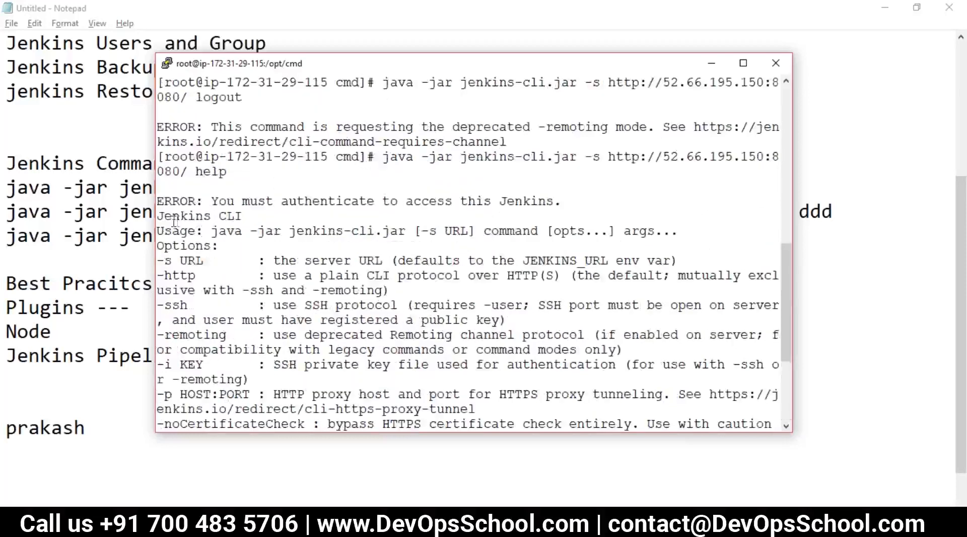
double_click(169, 262)
double_click(172, 276)
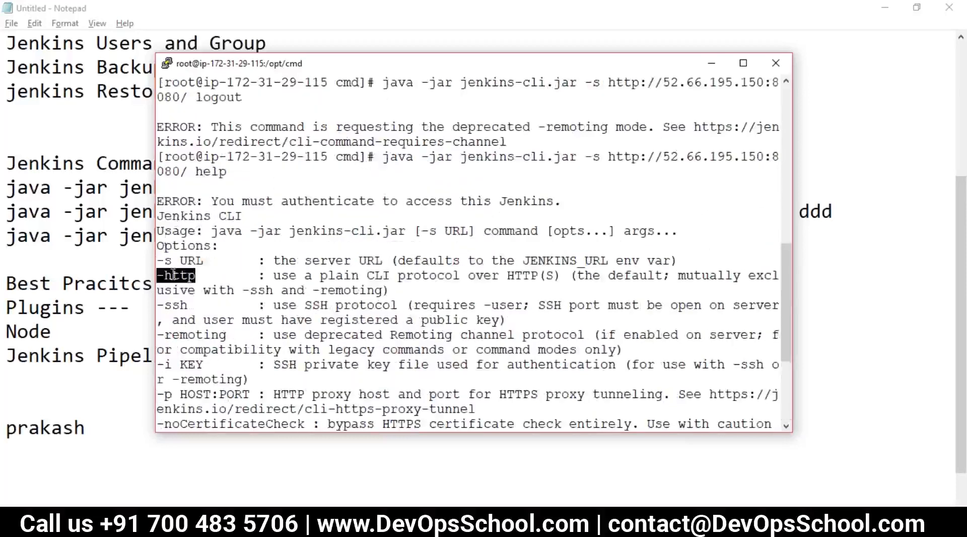
double_click(174, 305)
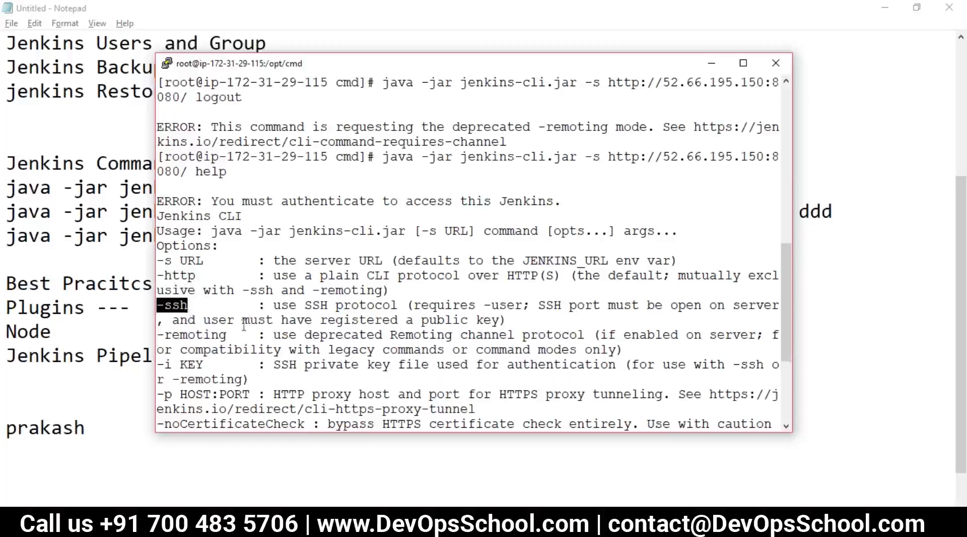
double_click(205, 328)
scroll(220, 334, down, 4)
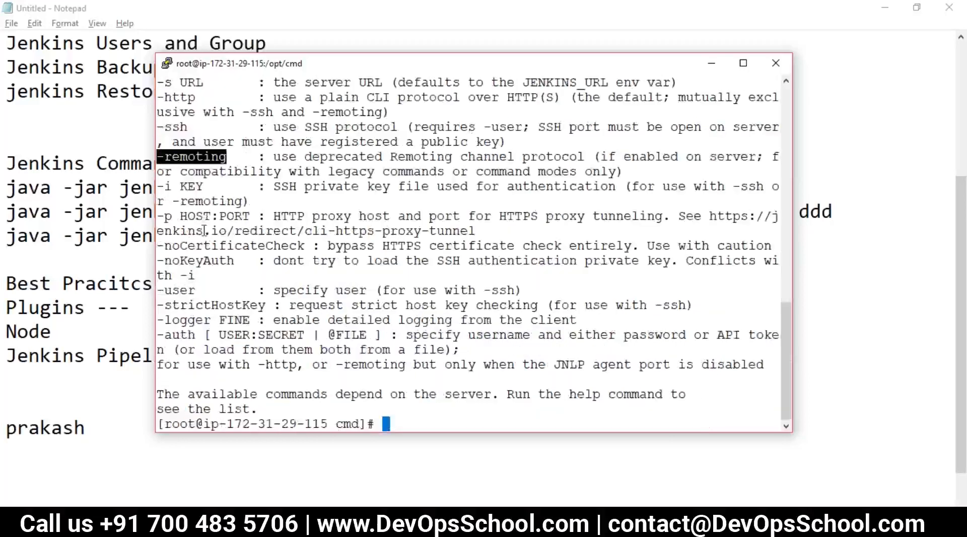
click(175, 186)
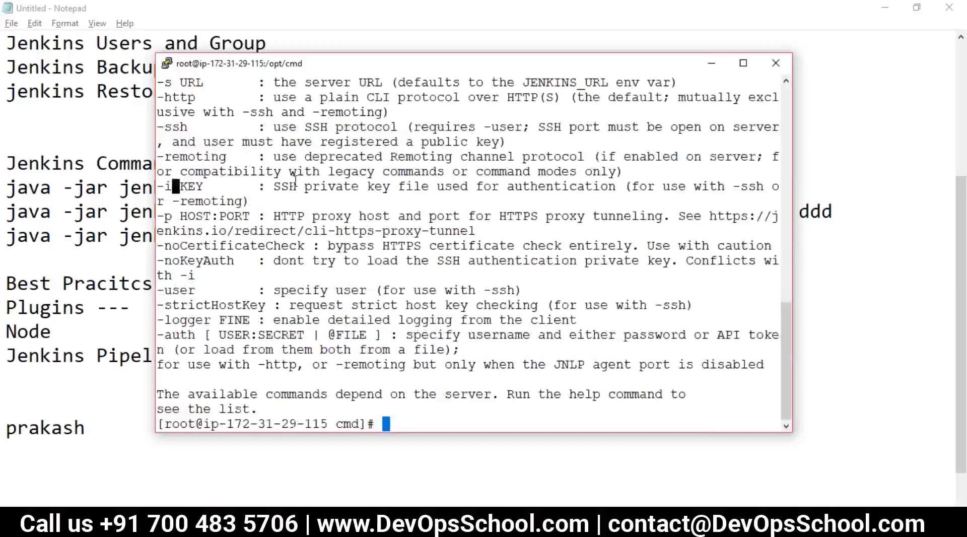
double_click(293, 186)
double_click(168, 202)
triple_click(167, 216)
double_click(169, 246)
double_click(166, 275)
double_click(184, 304)
triple_click(178, 334)
double_click(187, 334)
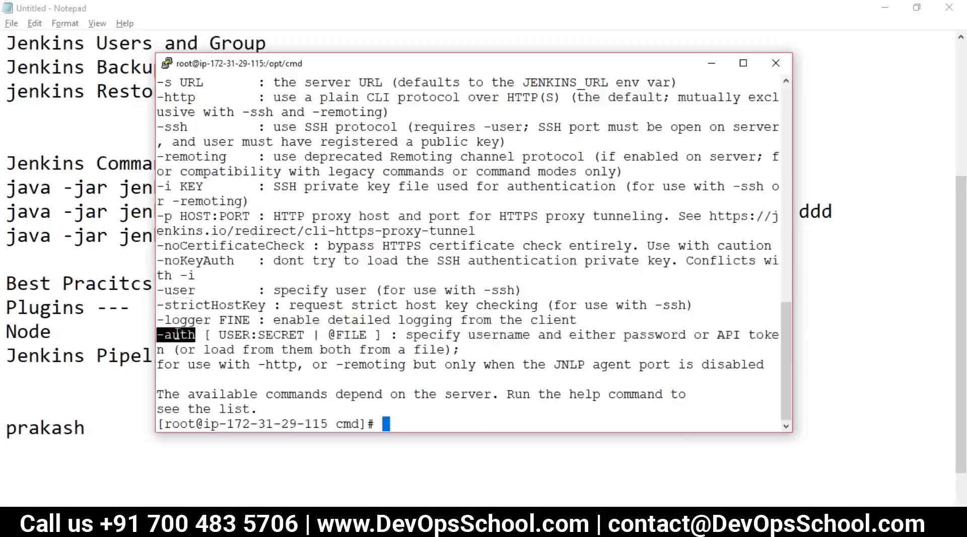
Examine the -auth option's description, including its USER:SECRET form and the choice between a password and an API token.
double_click(281, 320)
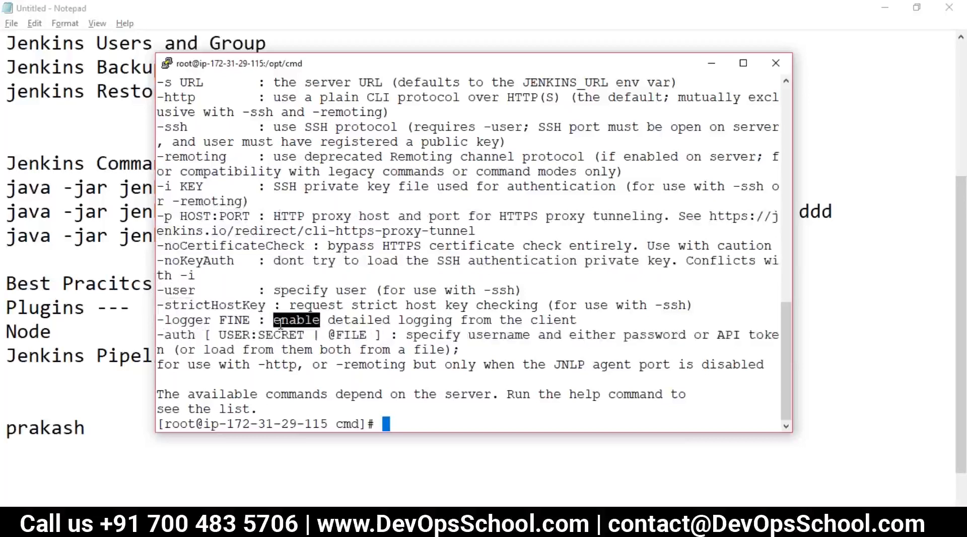
drag(477, 333, 643, 330)
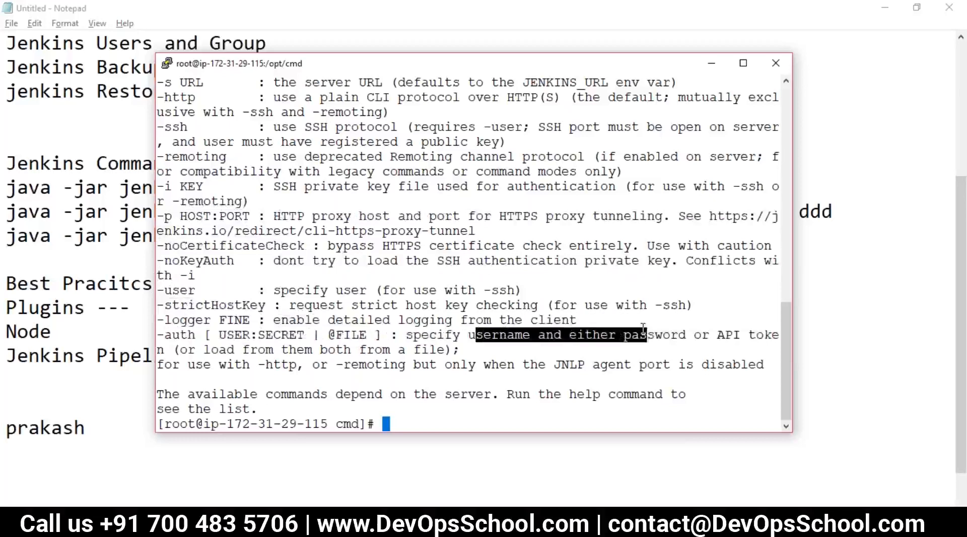
click(244, 351)
drag(196, 335, 161, 338)
double_click(229, 335)
click(284, 338)
double_click(284, 336)
drag(419, 336, 519, 324)
double_click(607, 335)
triple_click(674, 343)
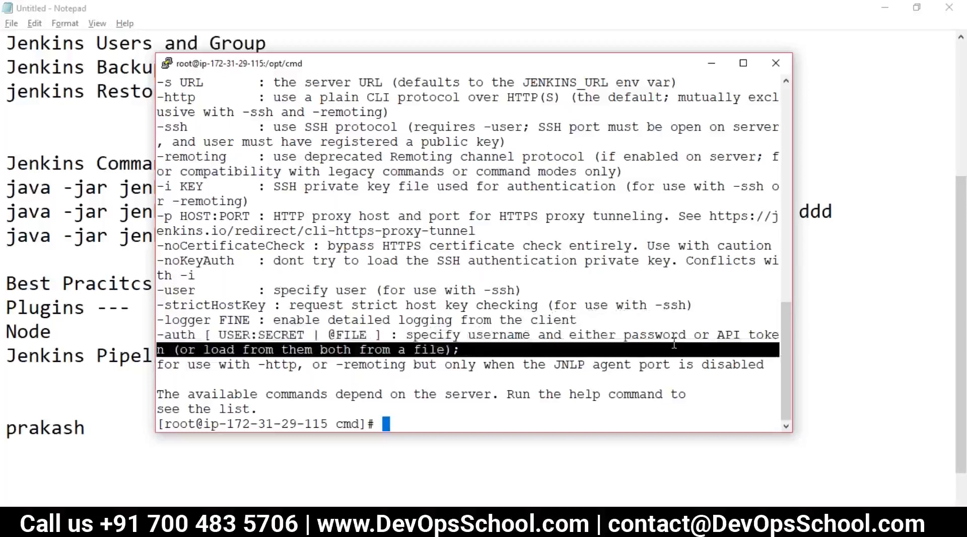
double_click(675, 335)
double_click(715, 335)
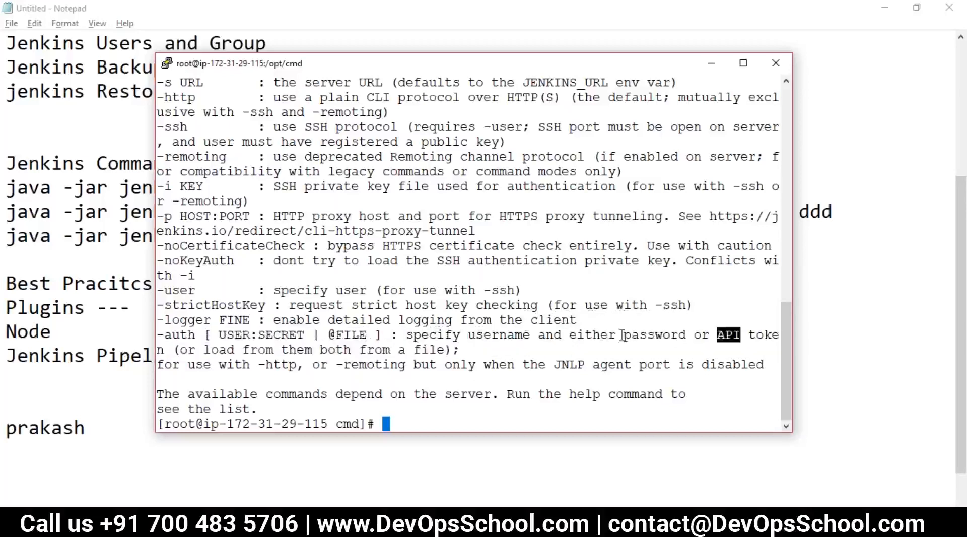
double_click(761, 335)
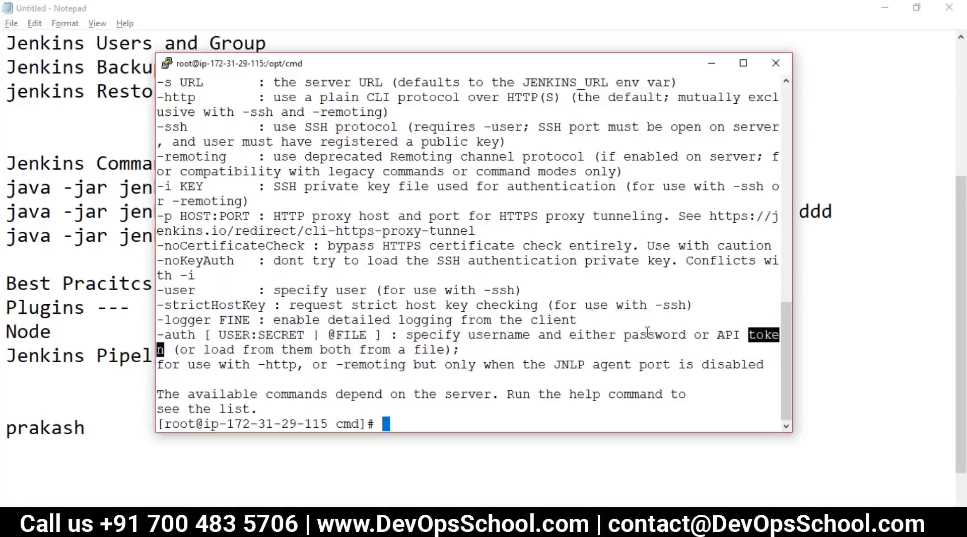
click(751, 339)
triple_click(751, 336)
click(740, 339)
double_click(739, 339)
double_click(748, 336)
double_click(658, 335)
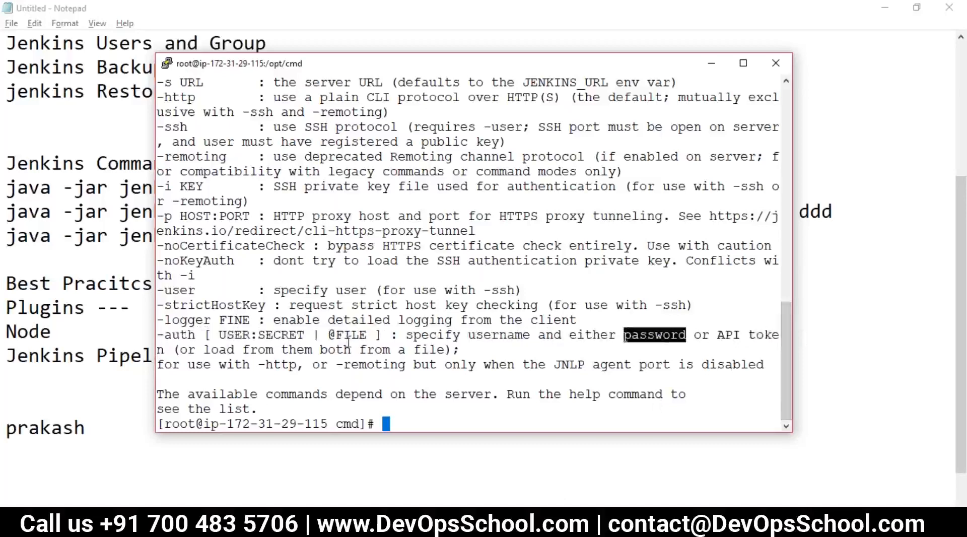
Copy -auth from the help output and insert it before who-am-i in the Notepad notes.
double_click(174, 335)
click(505, 522)
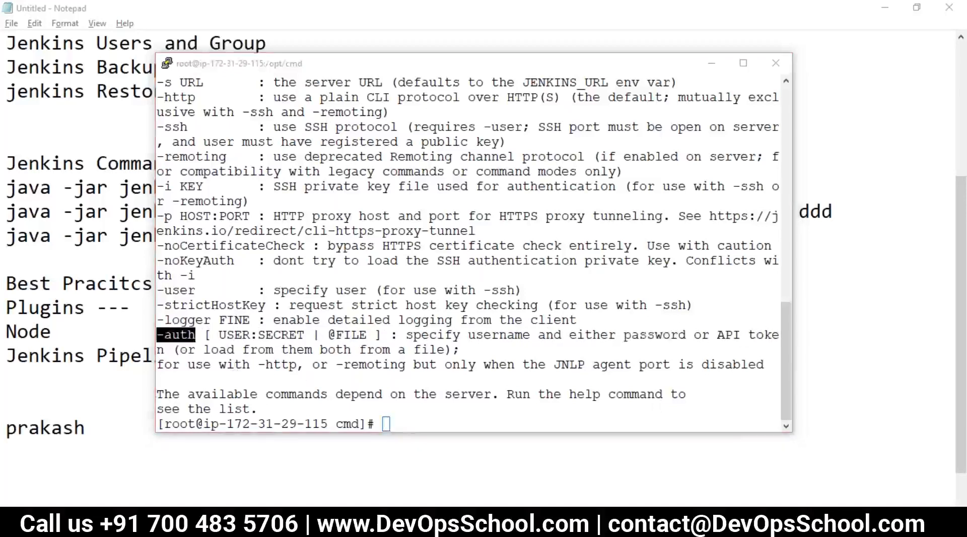
click(650, 460)
drag(733, 236, 640, 235)
click(640, 236)
text(-auth)
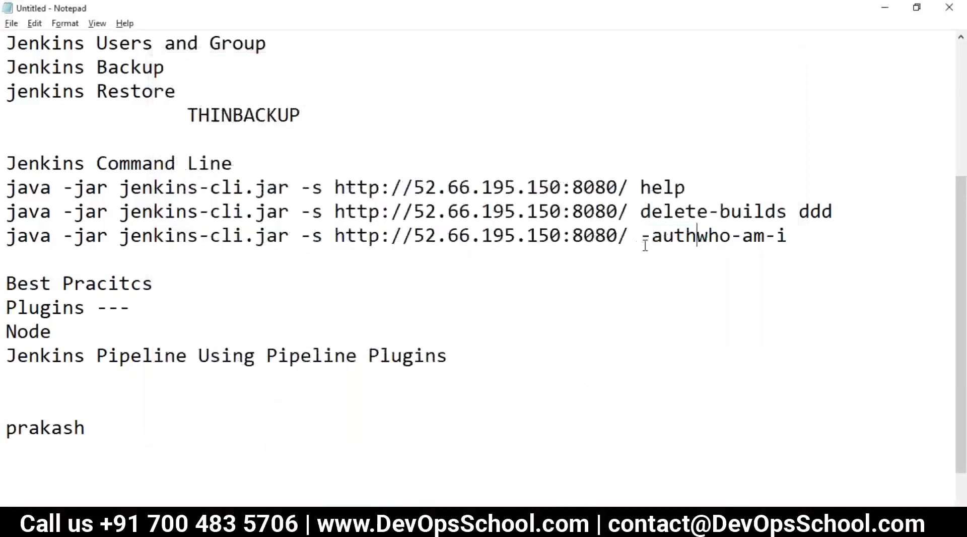
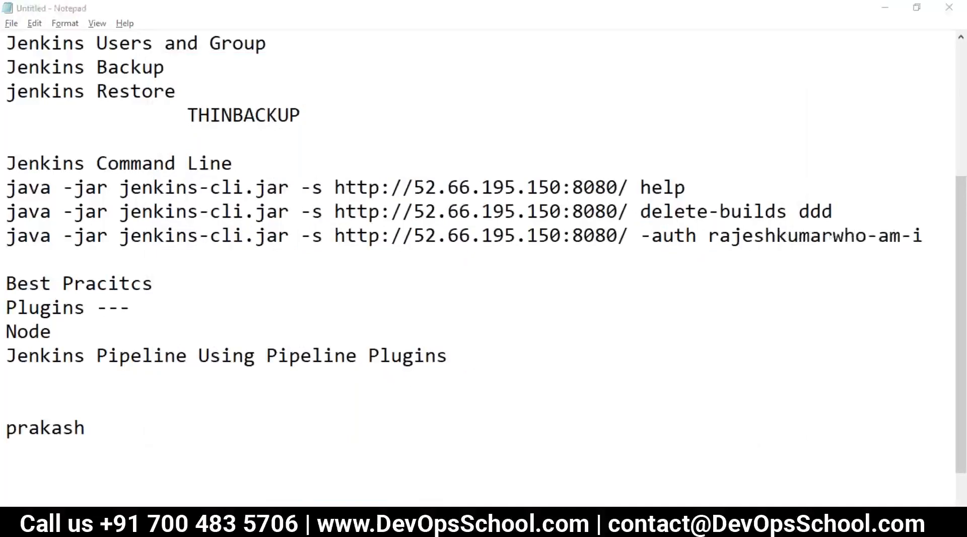
Add the Jenkins username and account password, separated by a colon, between -auth and who-am-i in the notes.
key(alt+Tab)
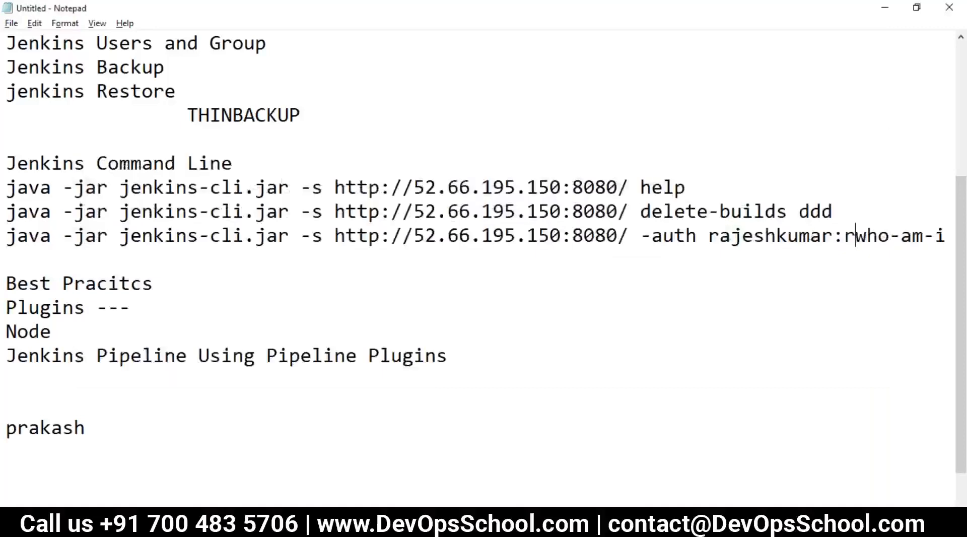
key(BackSpace)
key(BackSpace)
key(BackSpace)
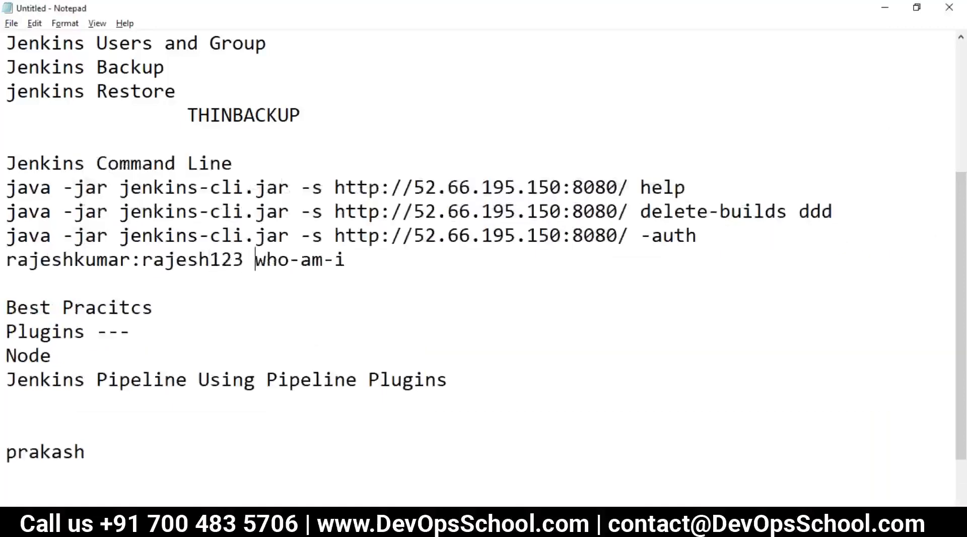
Clear the root PuTTY session and run the who-am-i command from the notes with the -auth username and password.
drag(346, 260, 6, 235)
key(super+c)
click(607, 523)
click(621, 494)
text(clear)
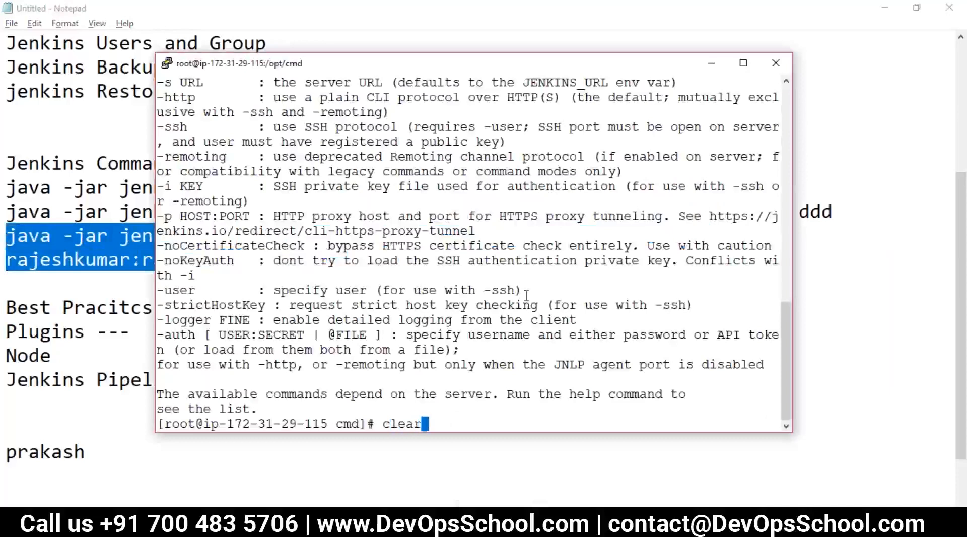
key(Return)
right_click(463, 264)
key(Return)
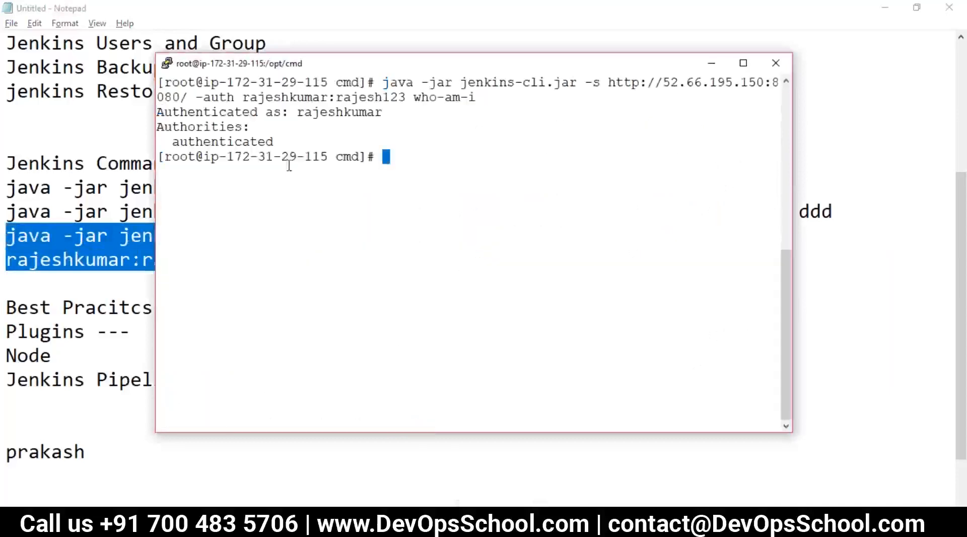
Examine the authenticated user and the authorities in the who-am-i output.
double_click(332, 112)
double_click(206, 112)
triple_click(259, 125)
triple_click(291, 112)
double_click(222, 129)
click(251, 216)
Duplicate the delete-builds ddd command in the notes below the who-am-i command, followed by blank lines.
click(50, 451)
drag(838, 212, 509, 200)
key(End)
key(shift+Home)
key(ctrl+c)
click(17, 275)
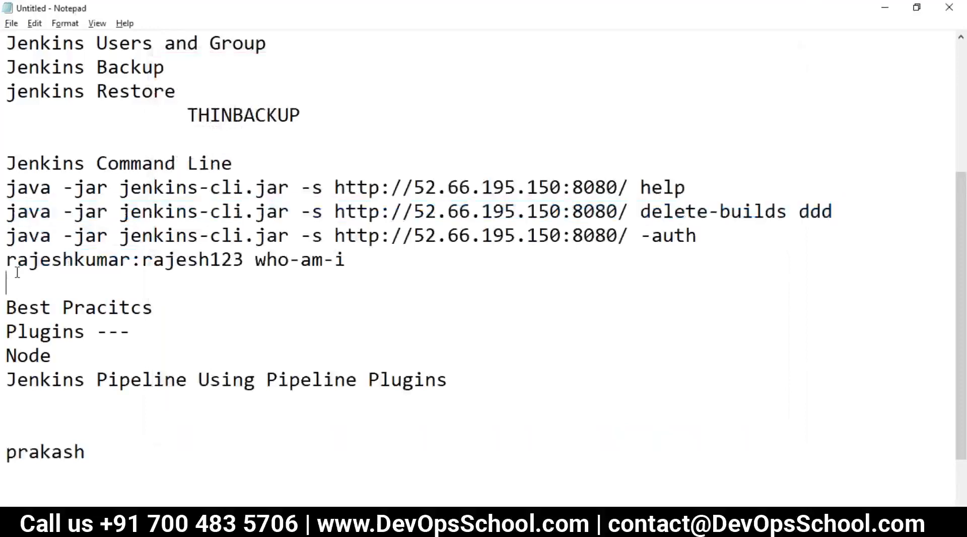
key(ctrl+v)
key(Return)
key(Return)
Run the copied delete-builds ddd command without -auth in the PuTTY session and examine the response.
key(alt+Tab)
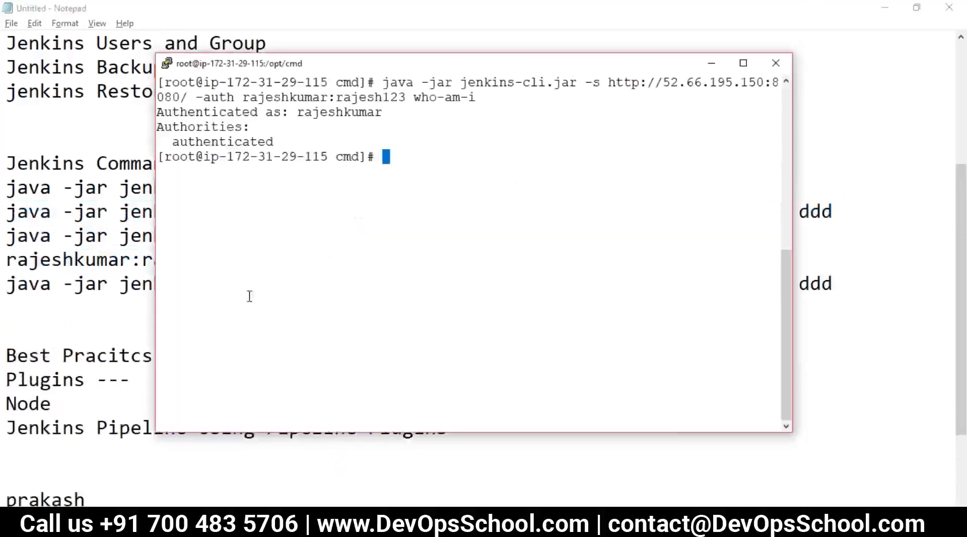
right_click(248, 295)
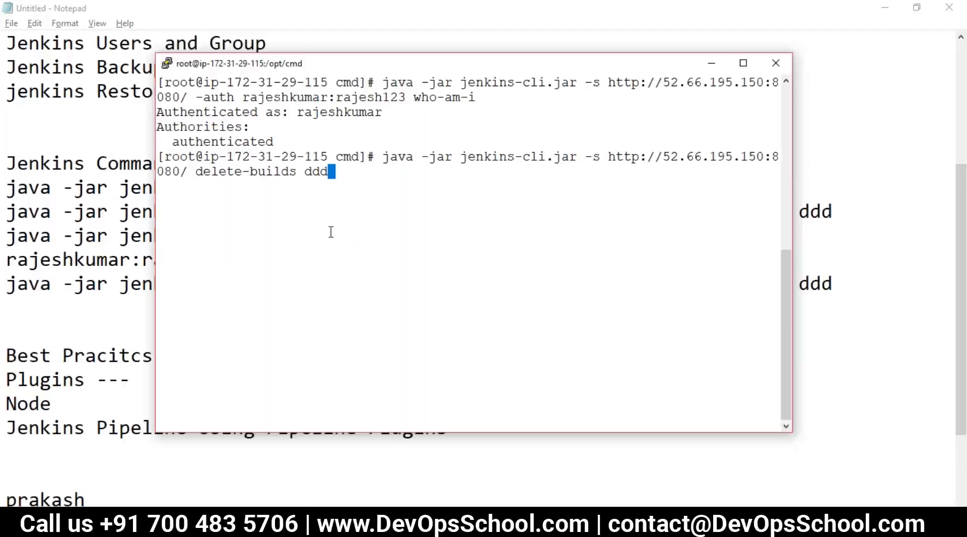
key(Return)
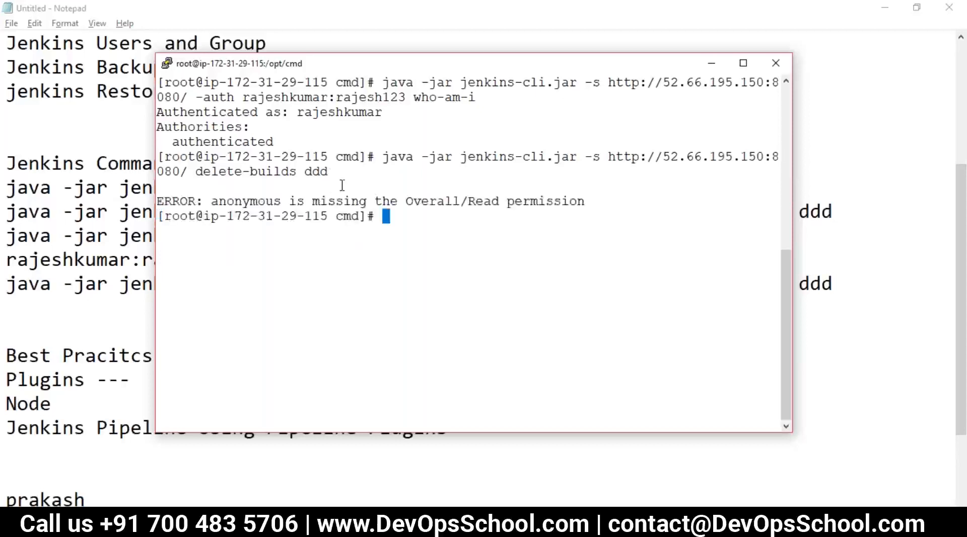
key(alt+Tab)
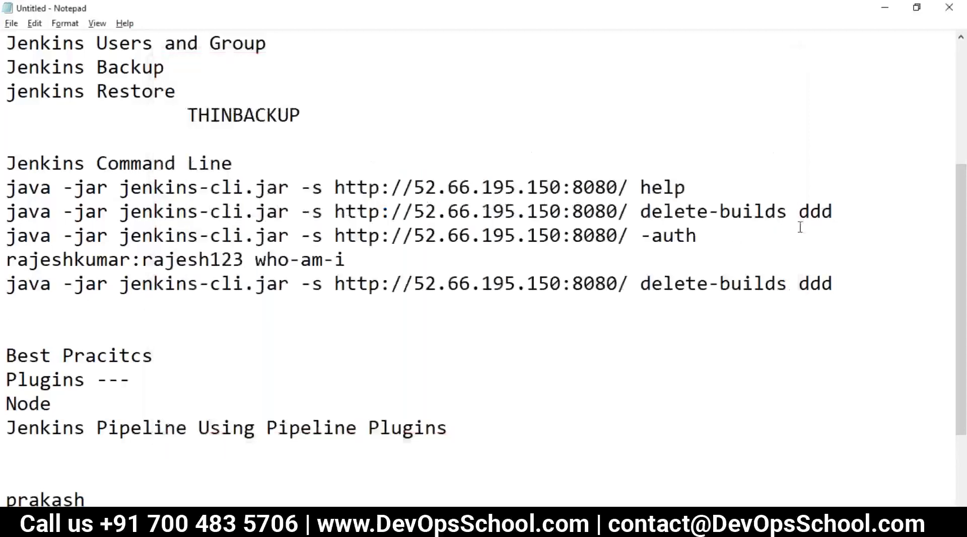
drag(832, 211, 629, 207)
key(alt+Tab)
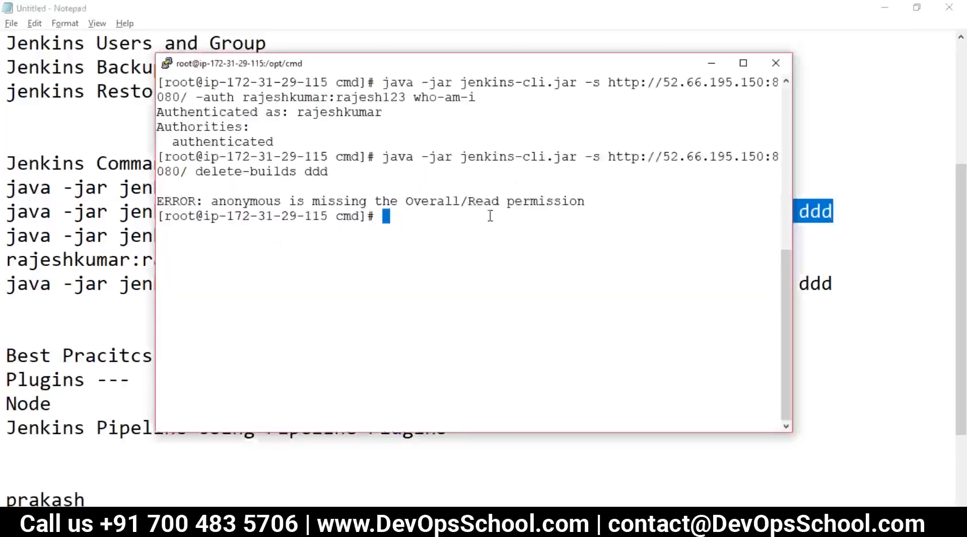
double_click(457, 201)
double_click(263, 200)
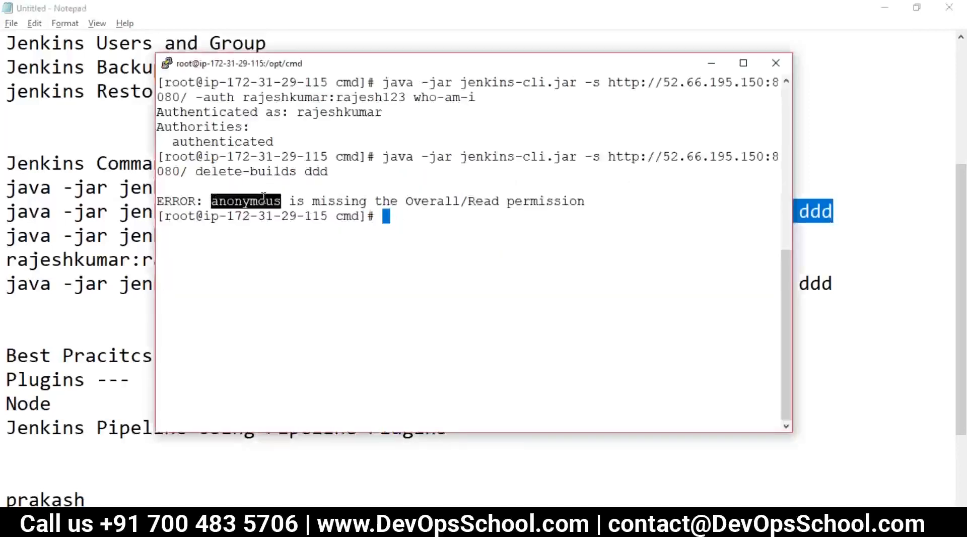
In the notes, copy -auth with the username and password from the who-am-i command into the duplicated delete-builds command.
key(alt+Tab)
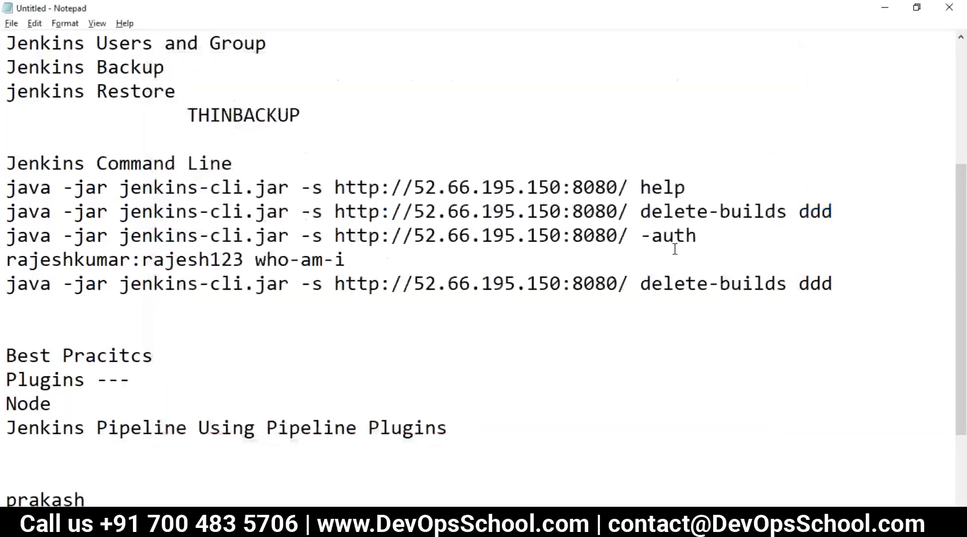
drag(639, 236, 244, 269)
click(641, 284)
key(ctrl+v)
Run the delete-builds ddd command with the -auth username and password in the PuTTY session, and examine the reported argument.
drag(448, 308, 301, 307)
drag(242, 306, 80, 297)
key(alt+Tab)
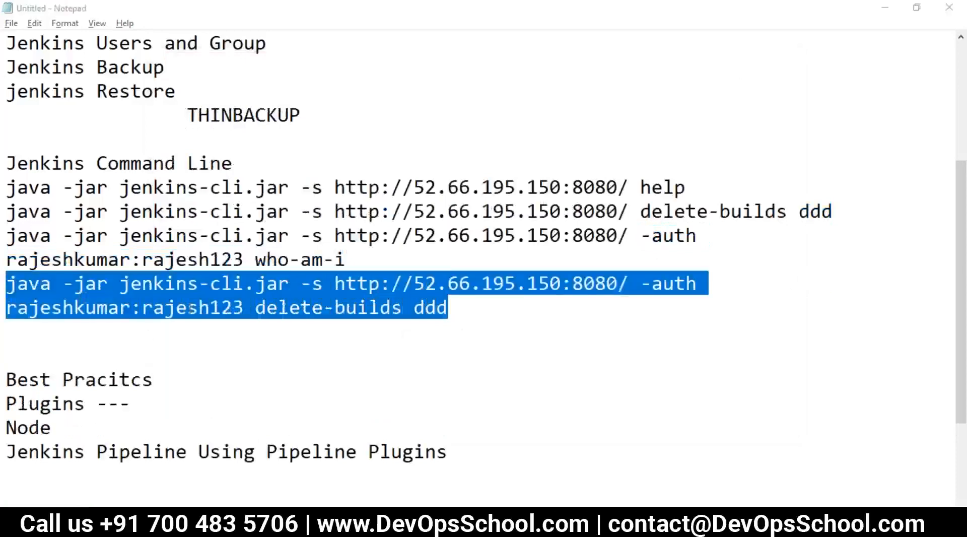
key(alt+Tab)
right_click(293, 250)
key(Return)
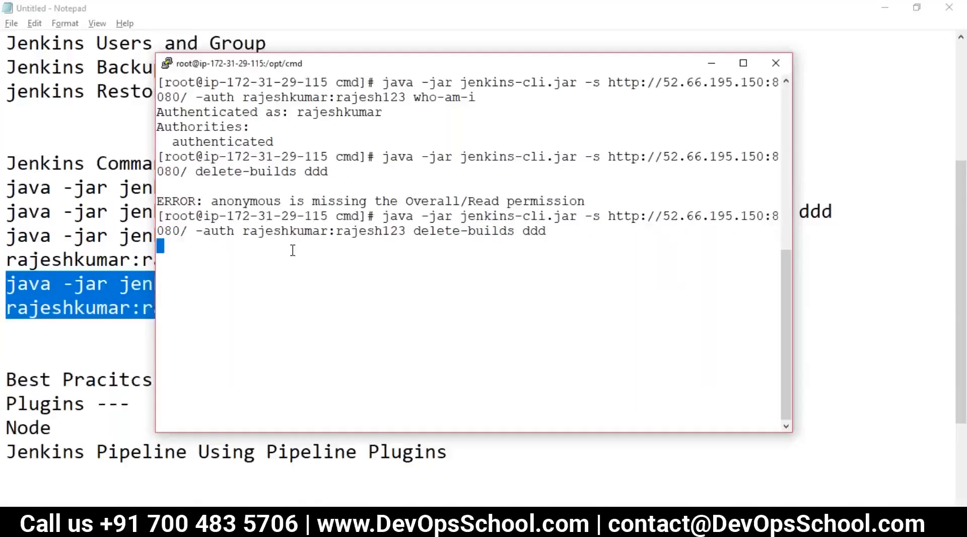
double_click(309, 260)
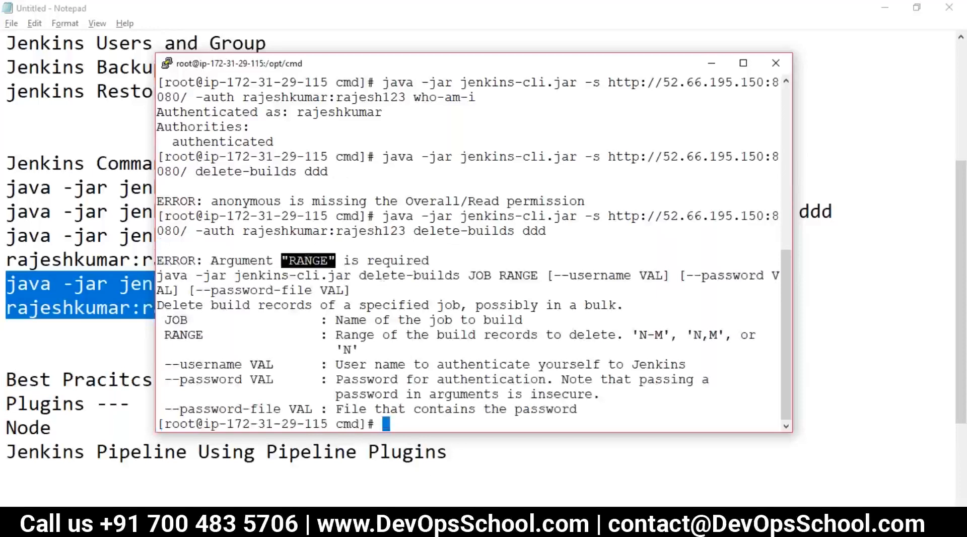
In the browser's Jenkins CLI command list, open the delete-job reference and examine its VAL argument.
key(alt+Tab)
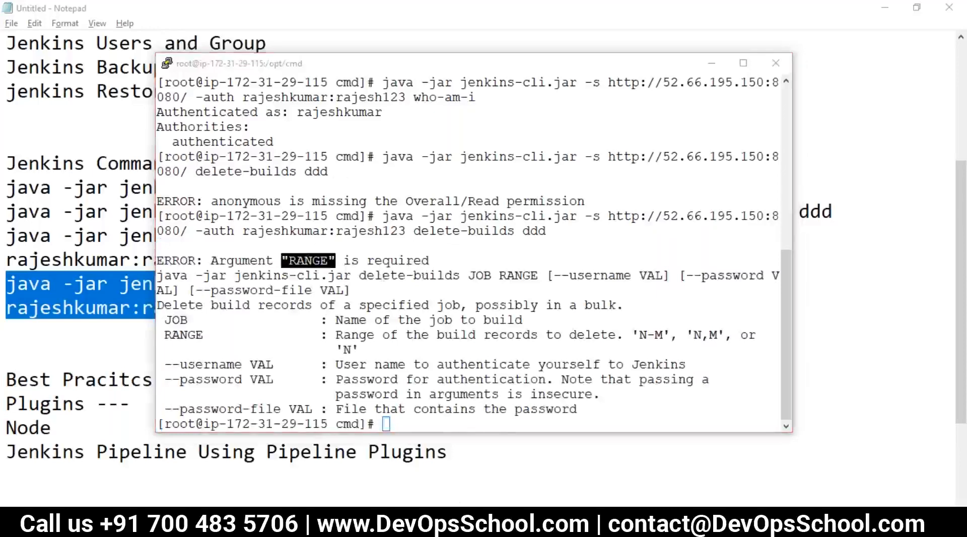
scroll(340, 371, down, 3)
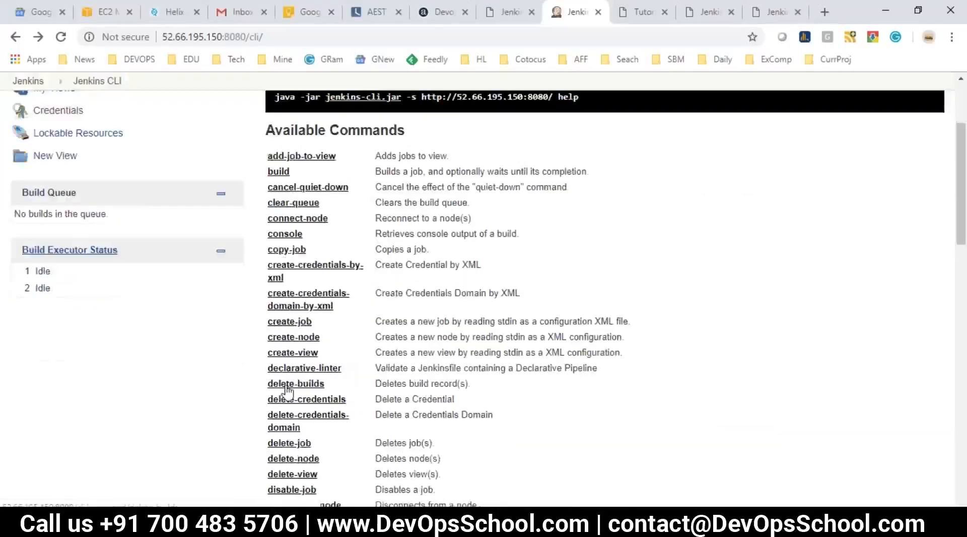
scroll(287, 390, down, 1)
drag(266, 247, 496, 284)
scroll(346, 396, down, 1)
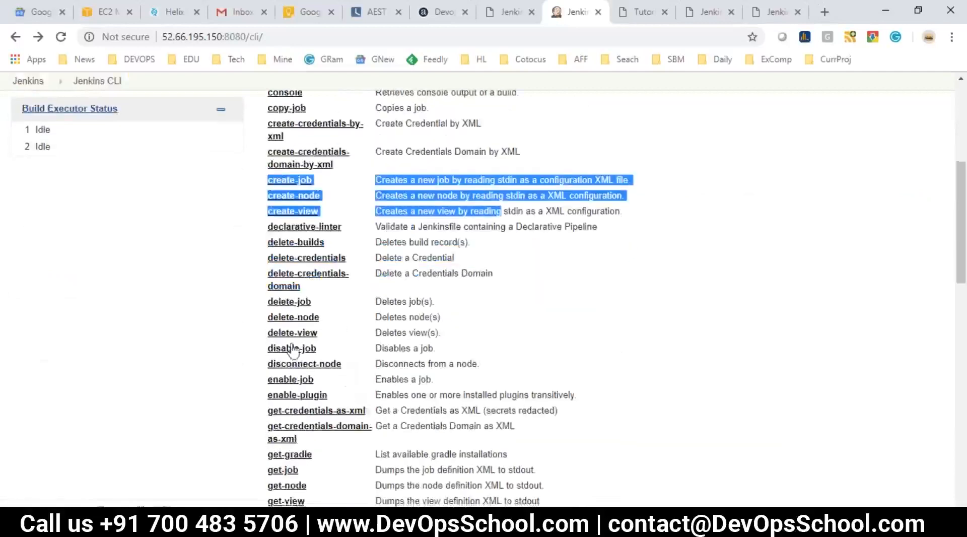
click(282, 303)
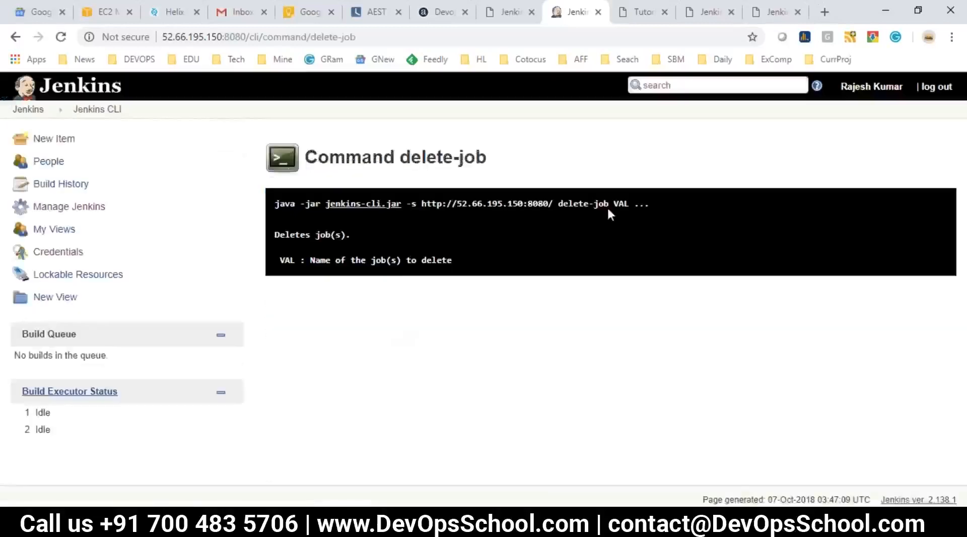
double_click(607, 206)
double_click(620, 202)
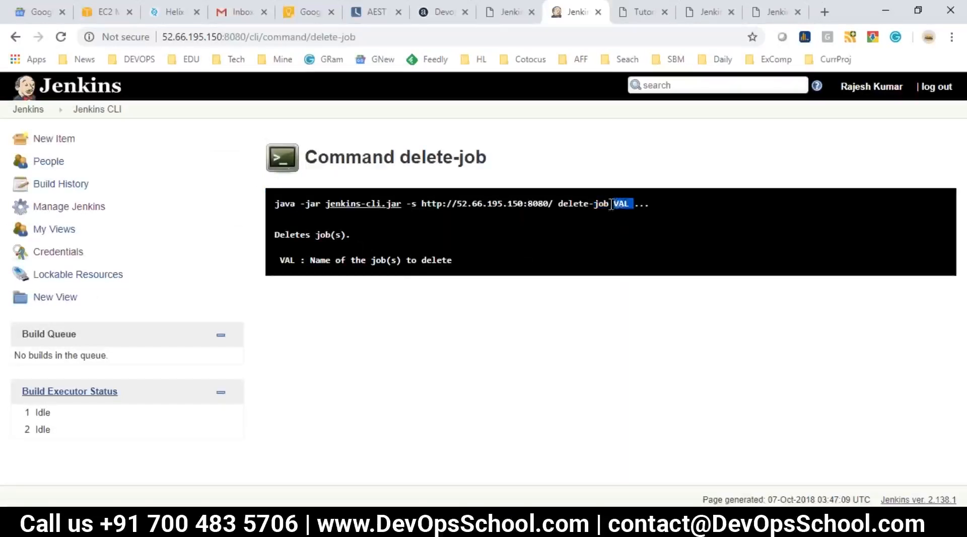
Return to the Notepad notes and select delete-builds in the command that has no -auth option.
click(505, 526)
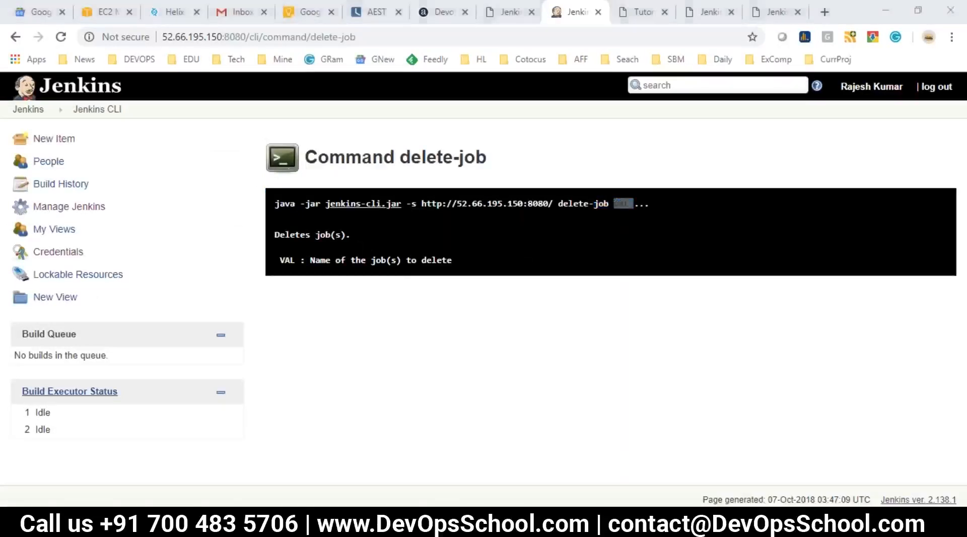
click(629, 456)
click(480, 282)
click(698, 212)
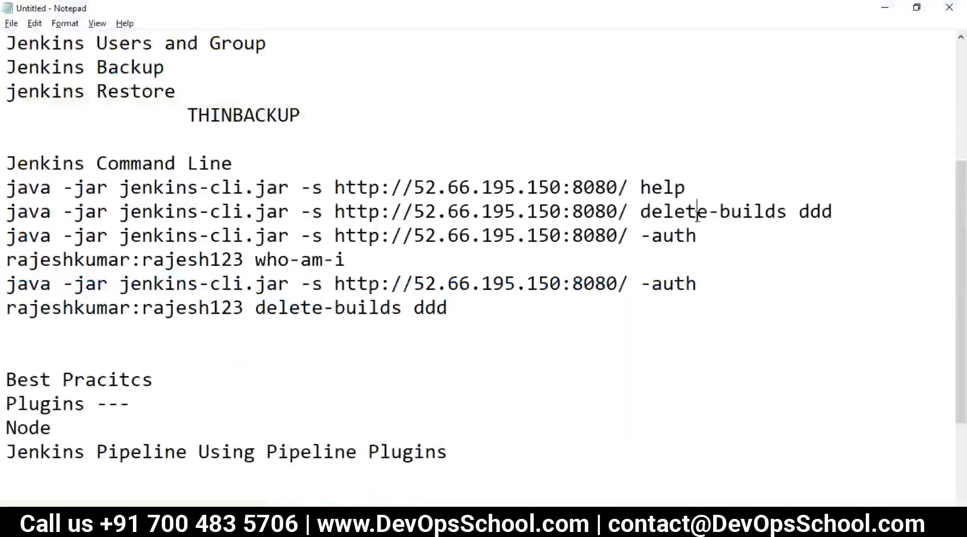
drag(788, 212, 644, 212)
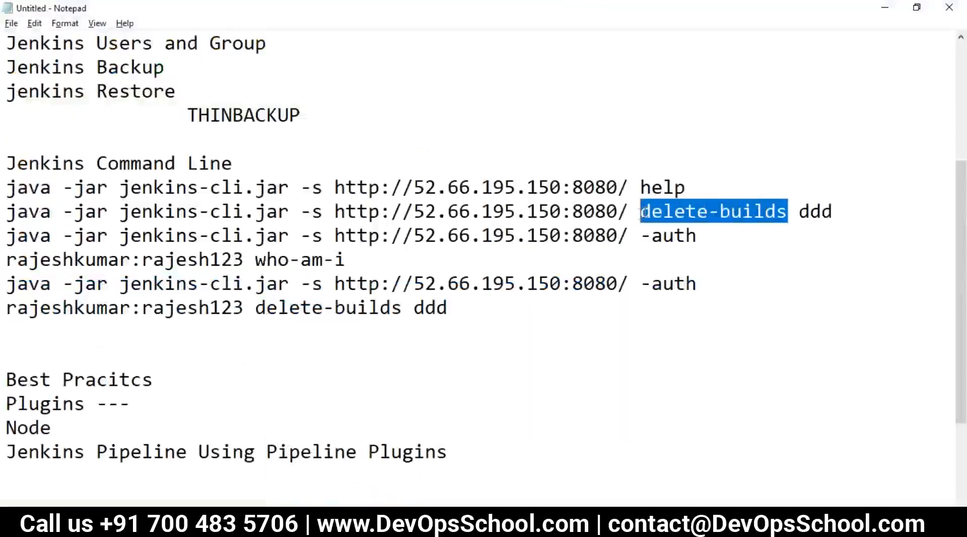
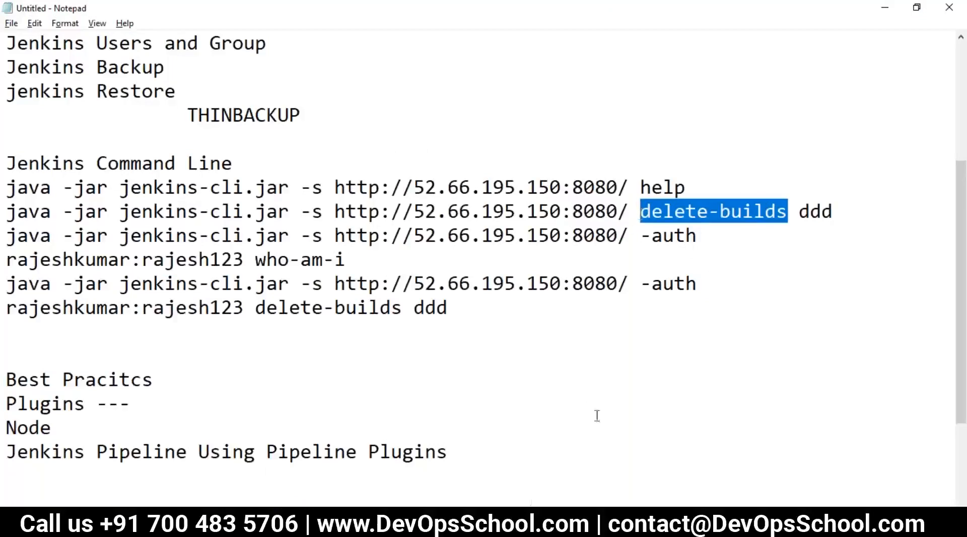
Open the ddd project in Jenkins to examine its Build History, and highlight ddd in the notes' unauthenticated delete-builds command.
click(511, 522)
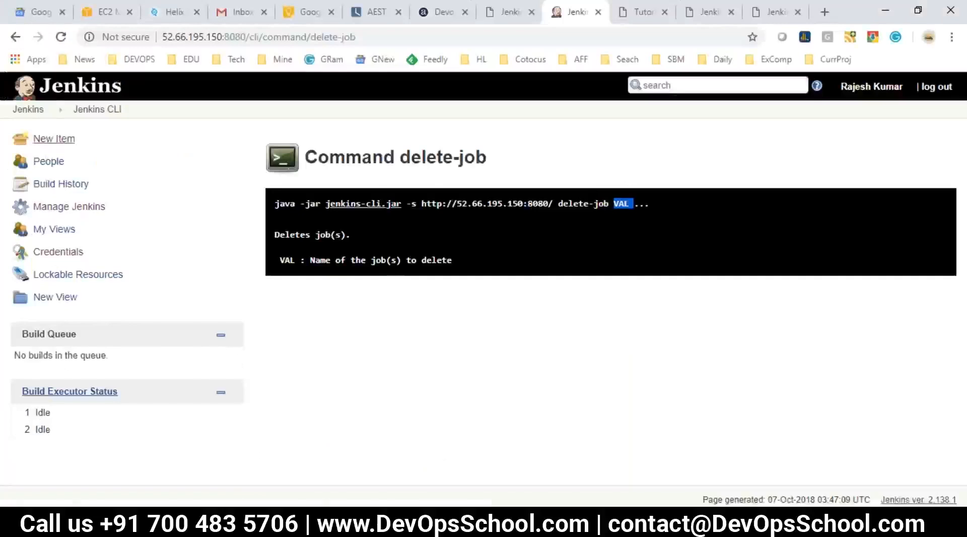
click(27, 110)
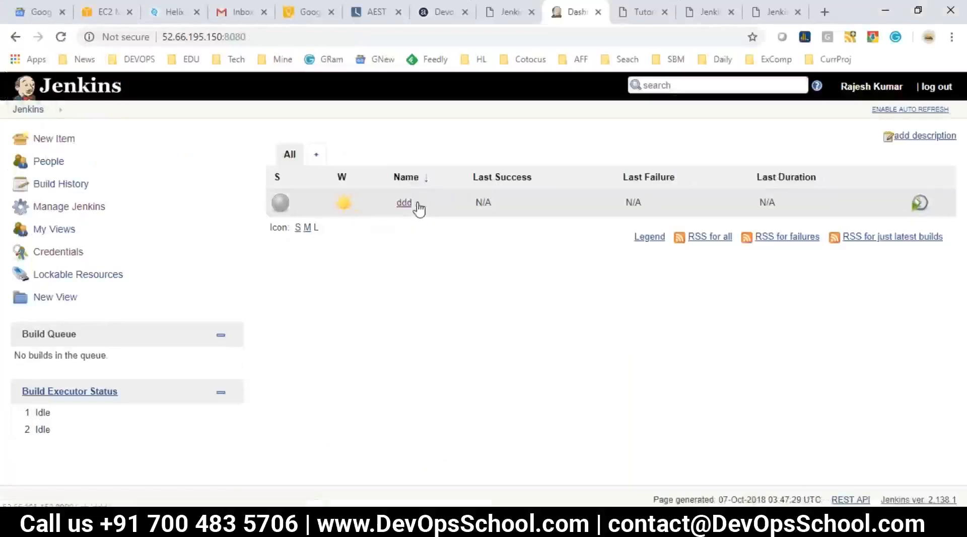
click(418, 204)
drag(100, 334, 56, 334)
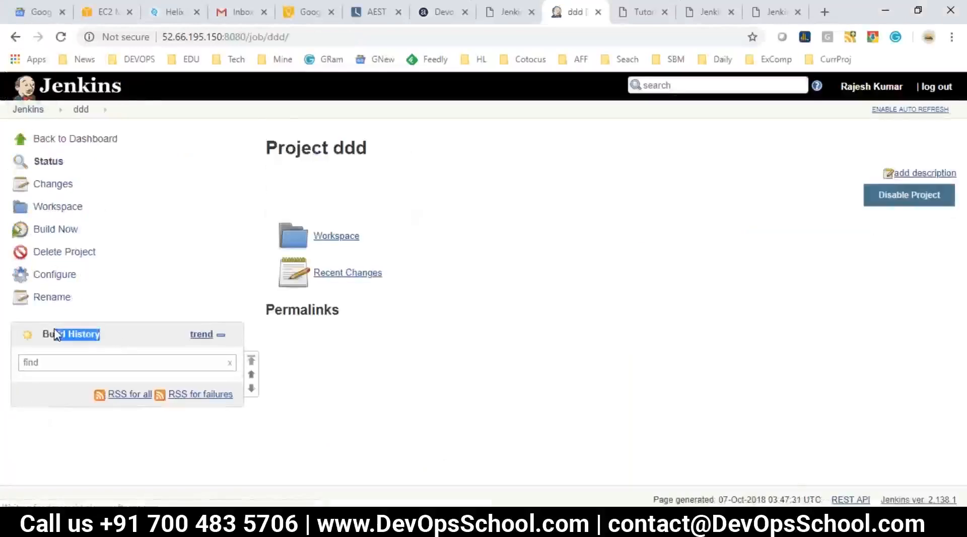
key(alt+Tab)
click(731, 212)
drag(832, 212, 795, 208)
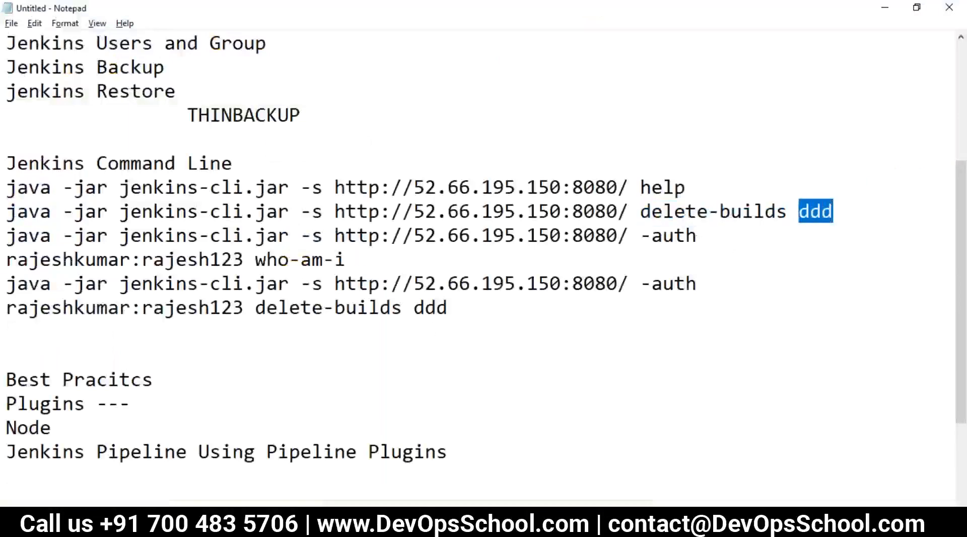
In the browser, reopen the delete-job reference from the Jenkins CLI command list and copy delete-job VAL.
key(alt+Tab)
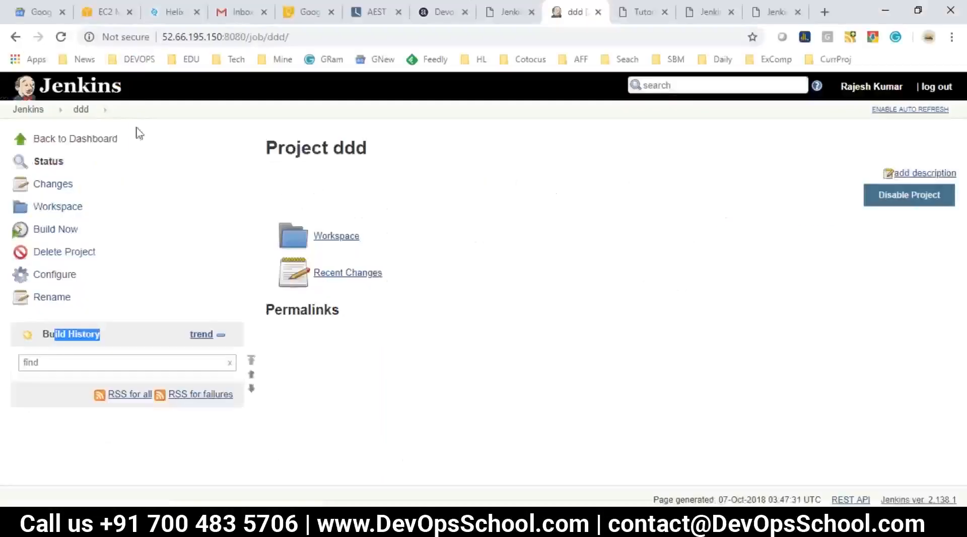
click(15, 36)
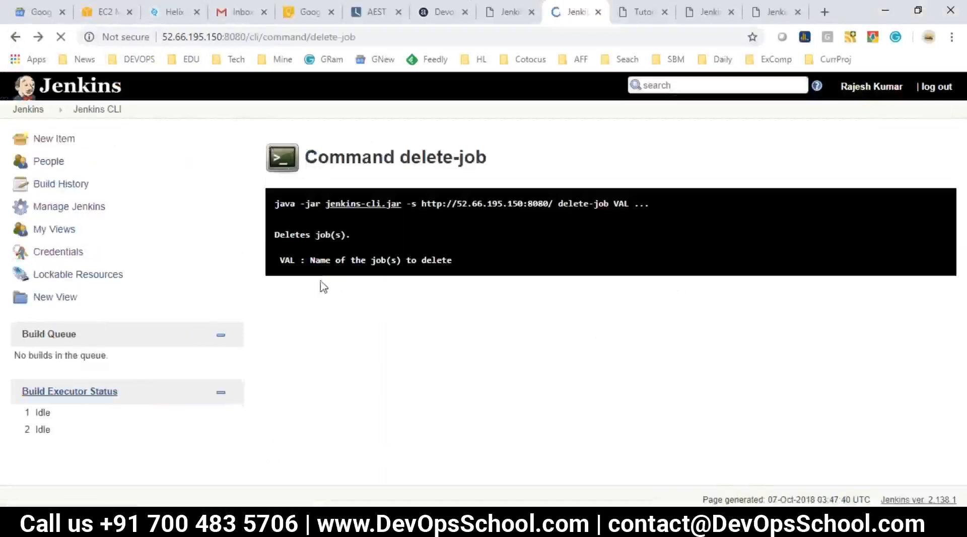
click(15, 40)
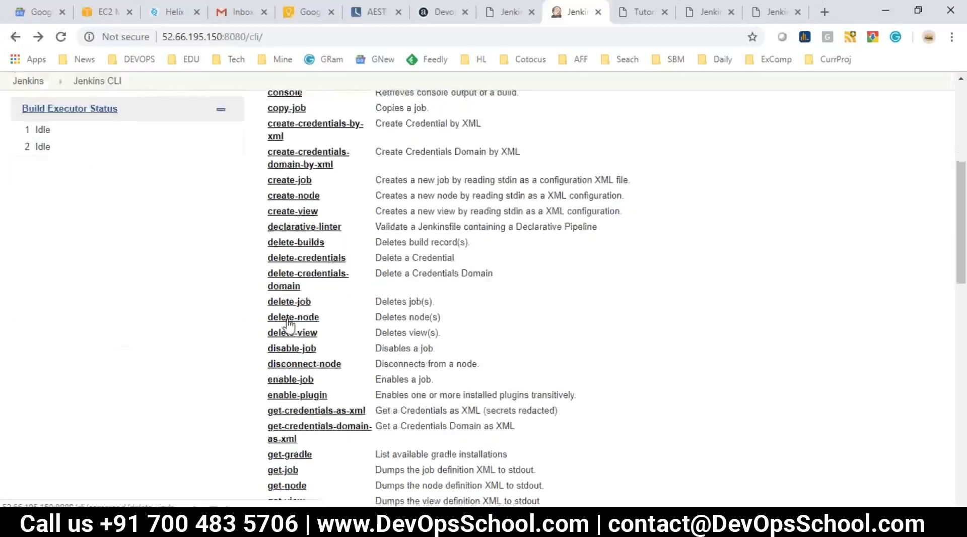
click(285, 302)
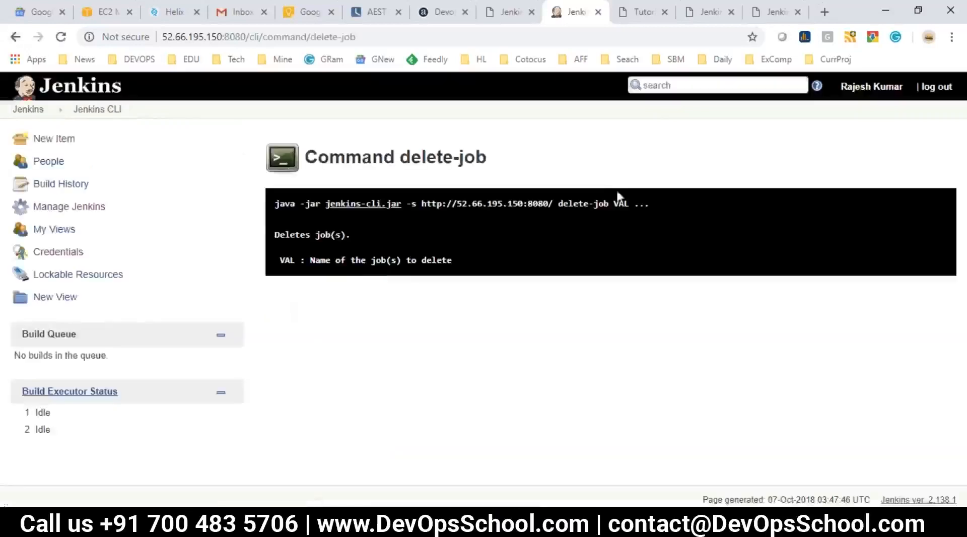
drag(557, 204, 630, 206)
key(ctrl+c)
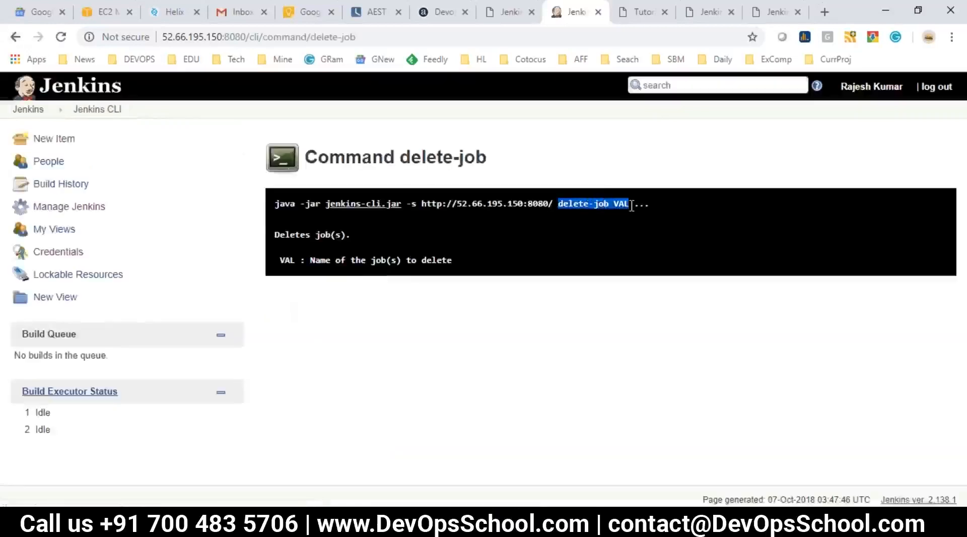
In the Notepad notes, replace delete-builds ddd in the -auth command with delete-job ddd and copy the whole command.
key(alt+Tab)
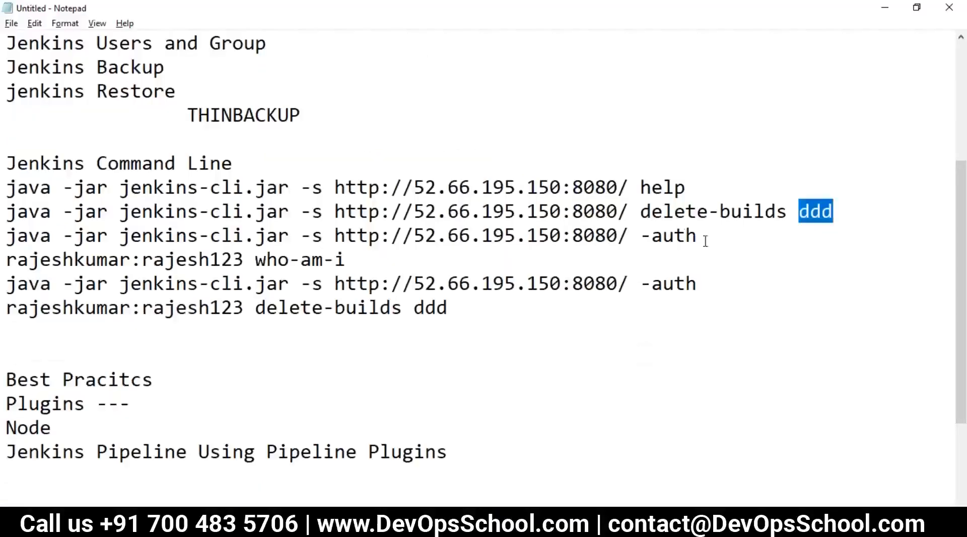
drag(448, 307, 271, 310)
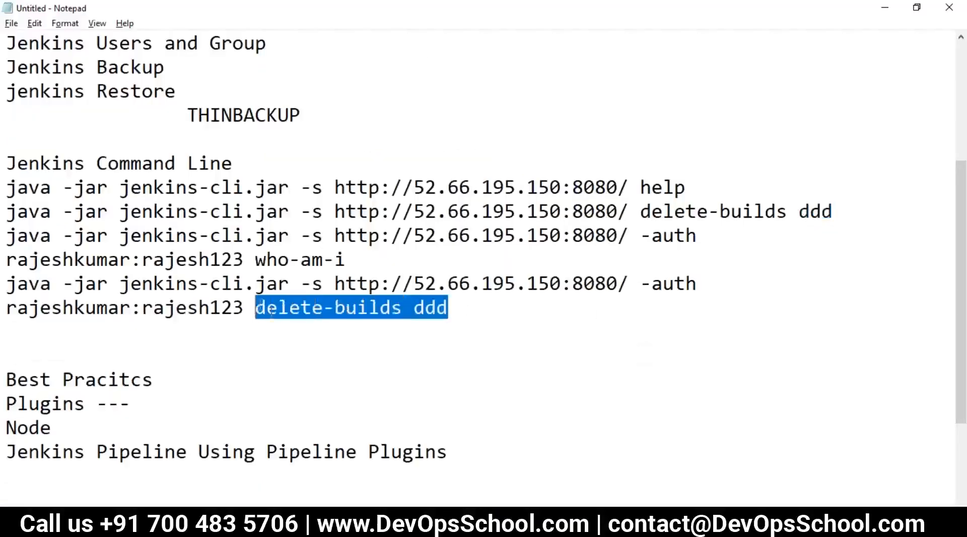
key(ctrl+v)
drag(165, 309, 6, 285)
text(ddd)
Clear the PuTTY terminal and run the delete-job ddd command with the -auth username and password.
click(608, 521)
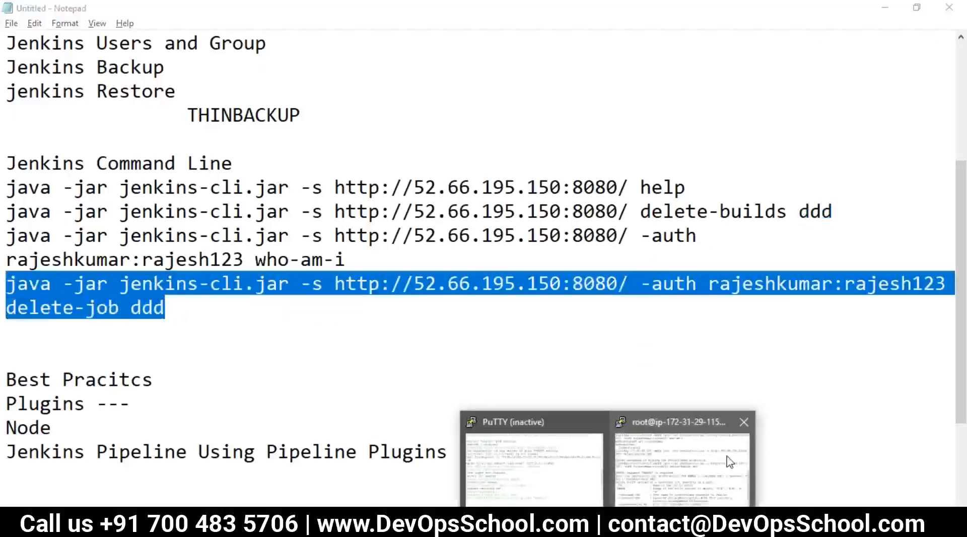
click(730, 462)
key(ctrl+l)
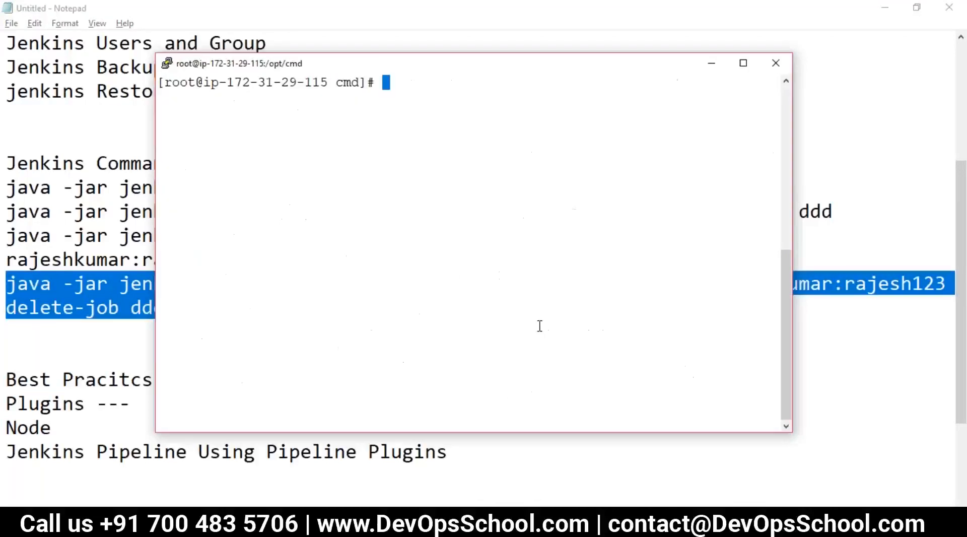
right_click(486, 242)
key(Return)
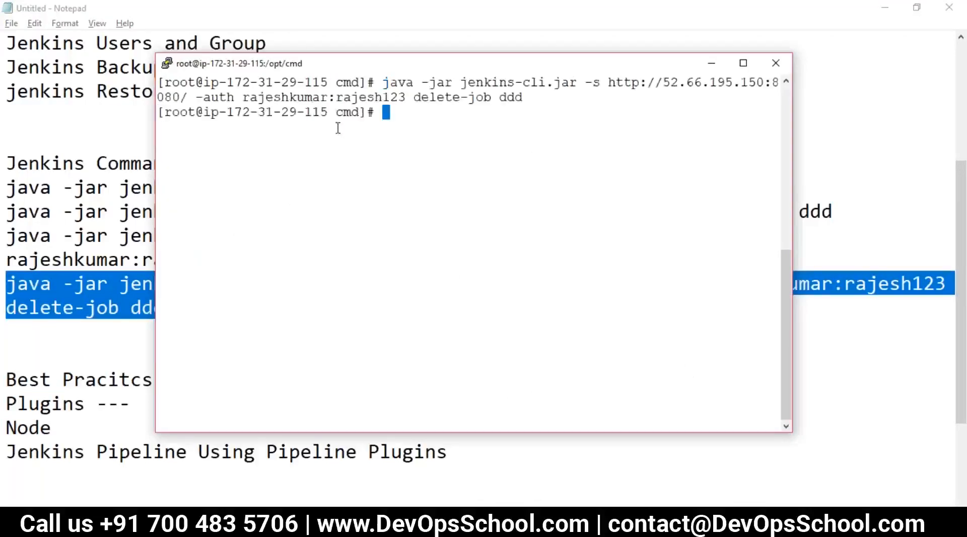
drag(351, 95, 413, 114)
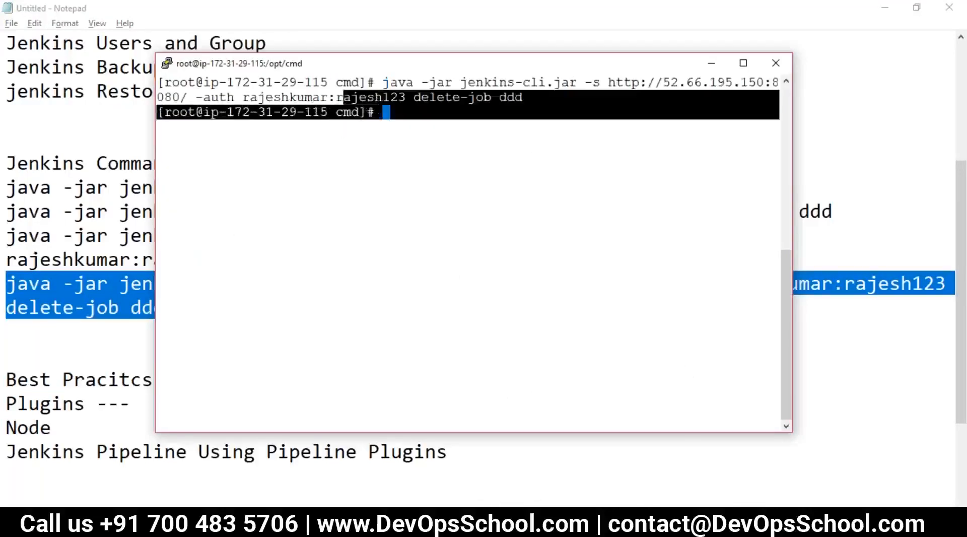
Check the job list on the Jenkins dashboard in the browser, and return to the PuTTY session.
key(alt+Tab)
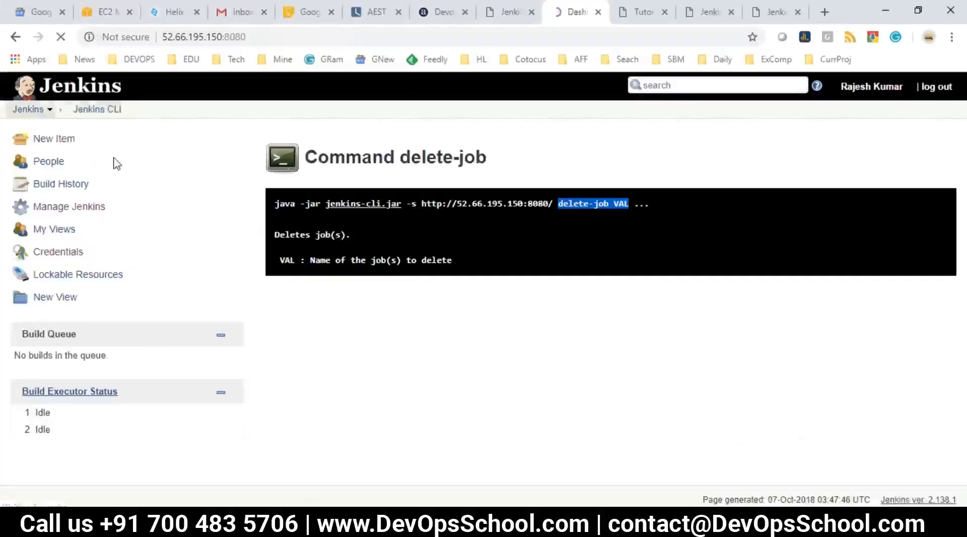
click(28, 109)
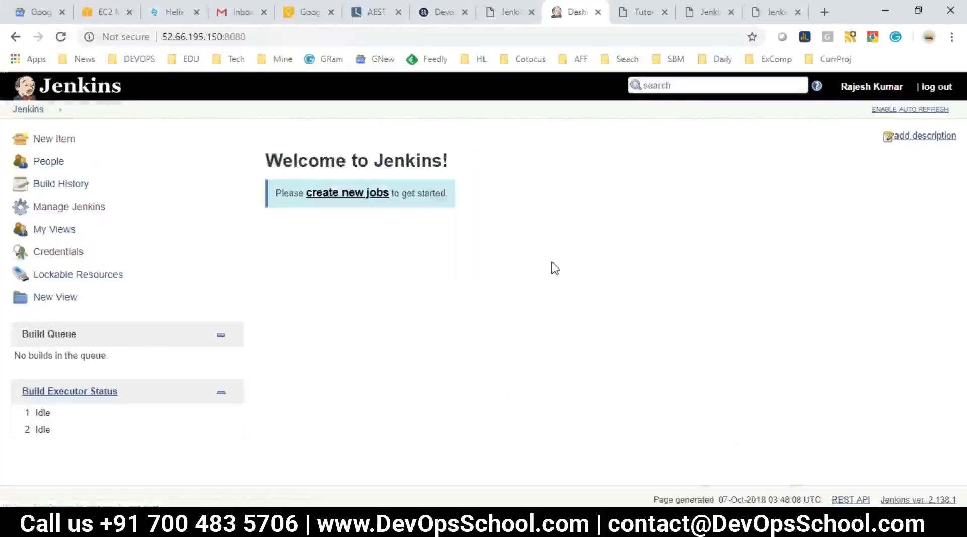
key(alt+Tab)
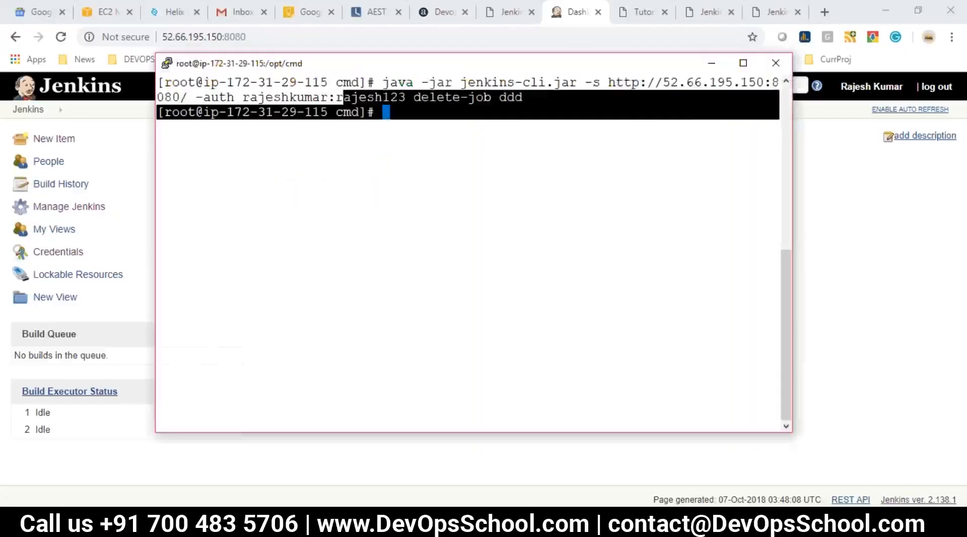
Bring back the Jenkins notes among the open Notepad windows, highlight the Jenkins Command Line heading, and go to the Plugins entry.
click(503, 523)
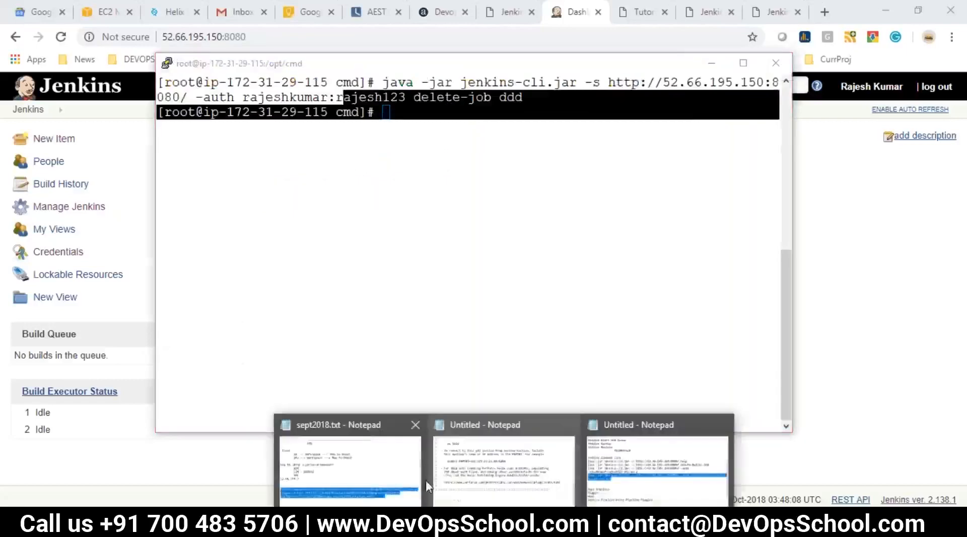
click(419, 479)
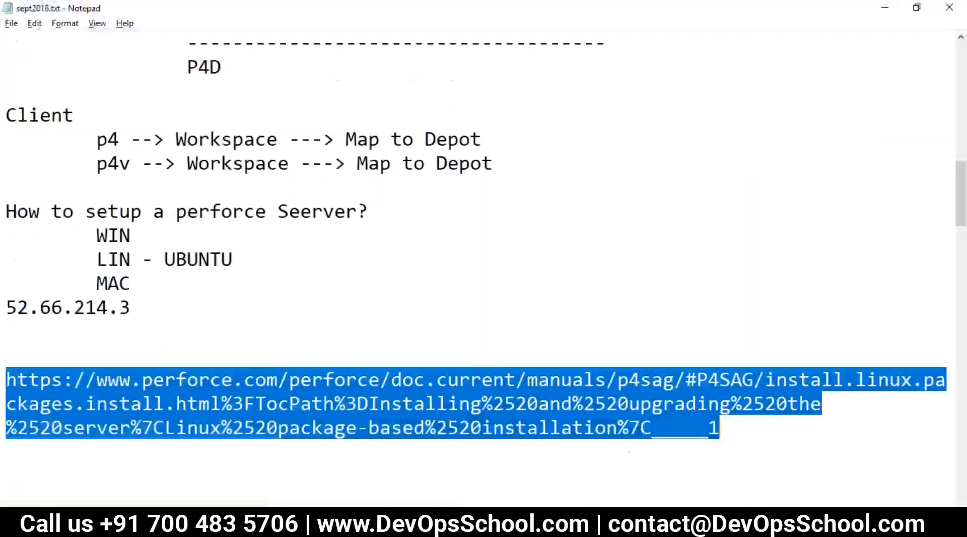
click(503, 523)
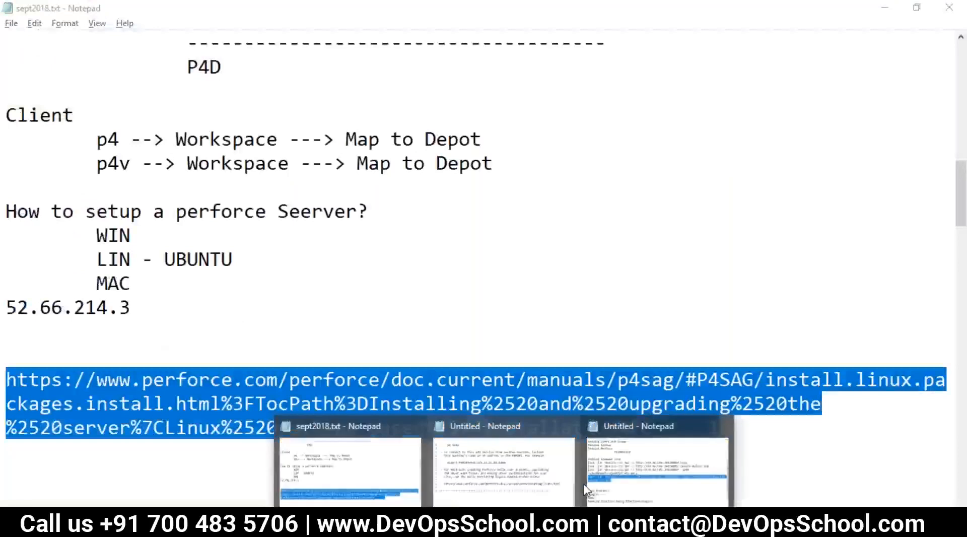
click(504, 468)
click(504, 523)
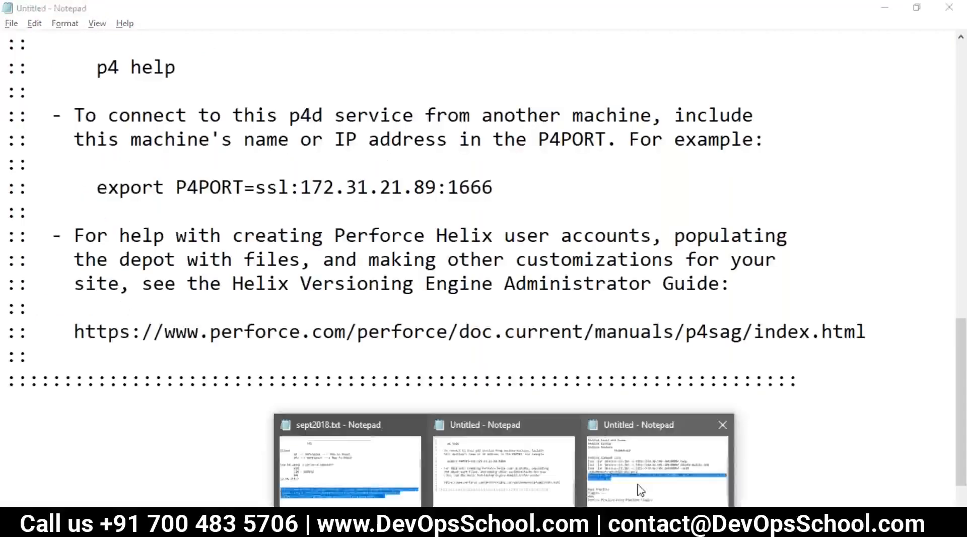
click(640, 490)
scroll(201, 285, down, 3)
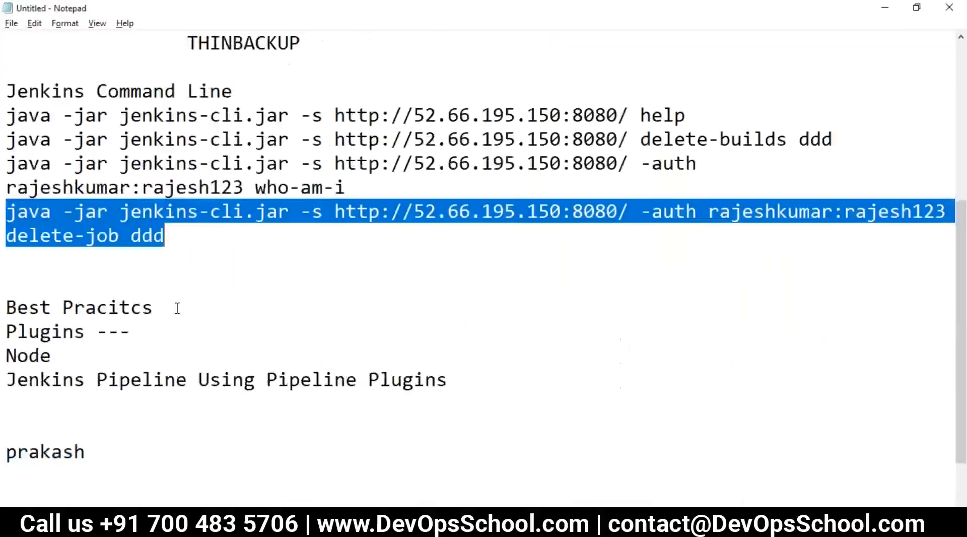
drag(233, 91, 6, 91)
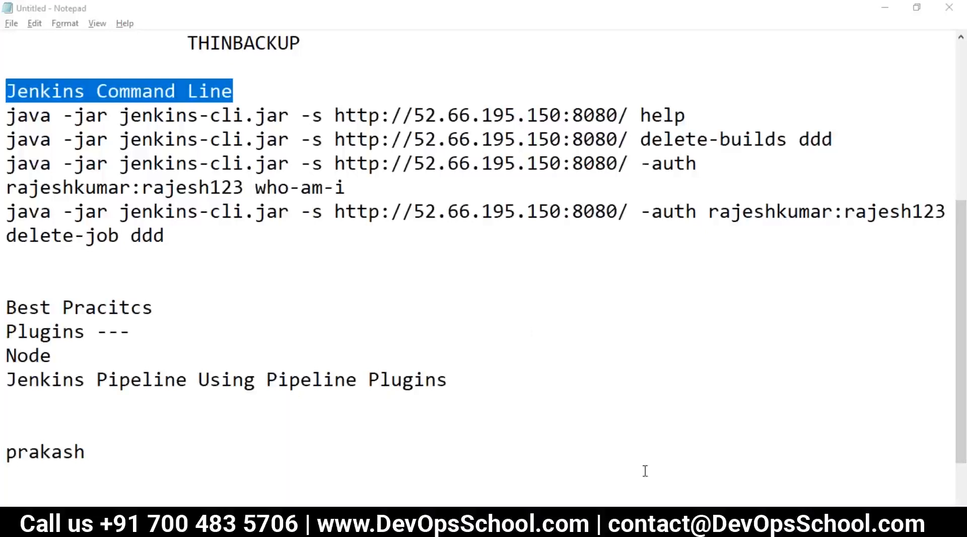
click(41, 355)
click(94, 325)
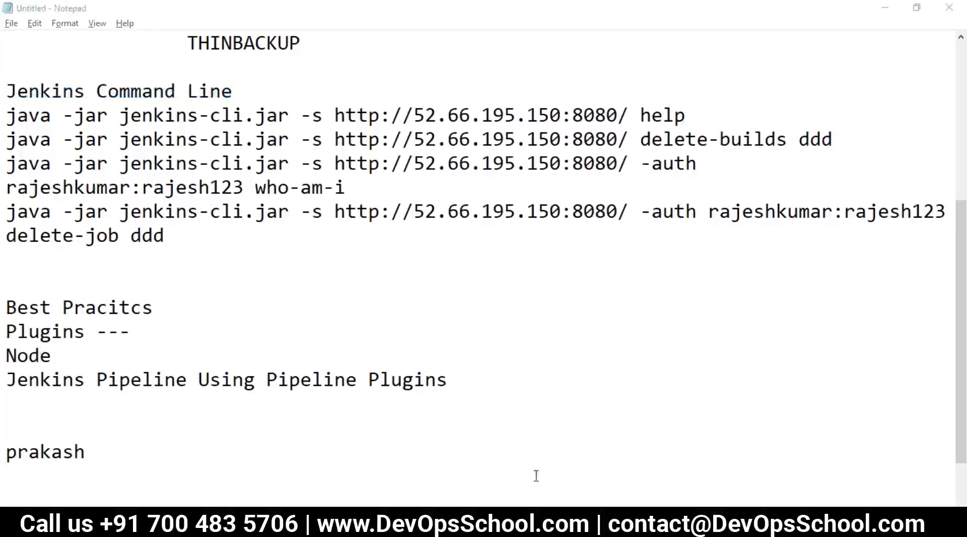
Switch to the browser and search Google for plugins.jenkins.io in a new tab.
click(549, 522)
click(544, 522)
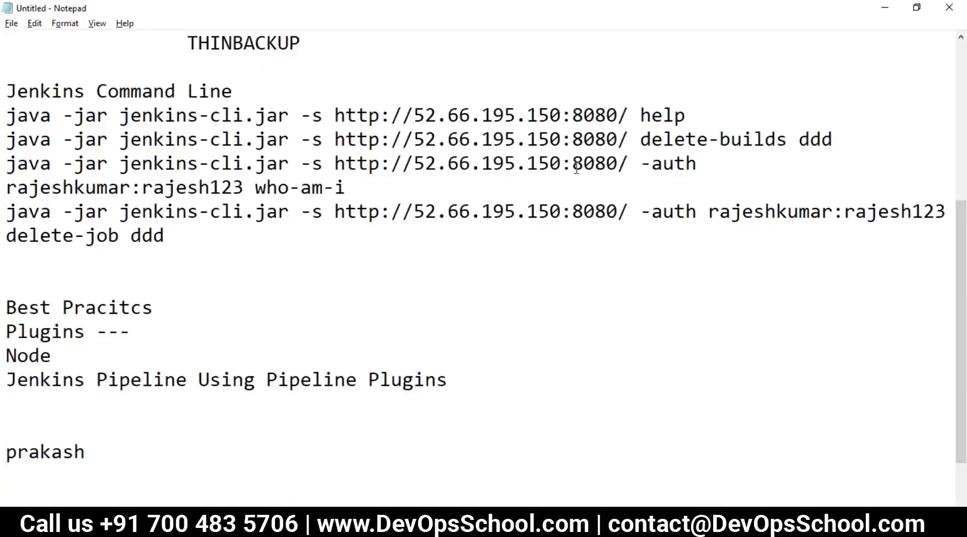
key(alt+Tab)
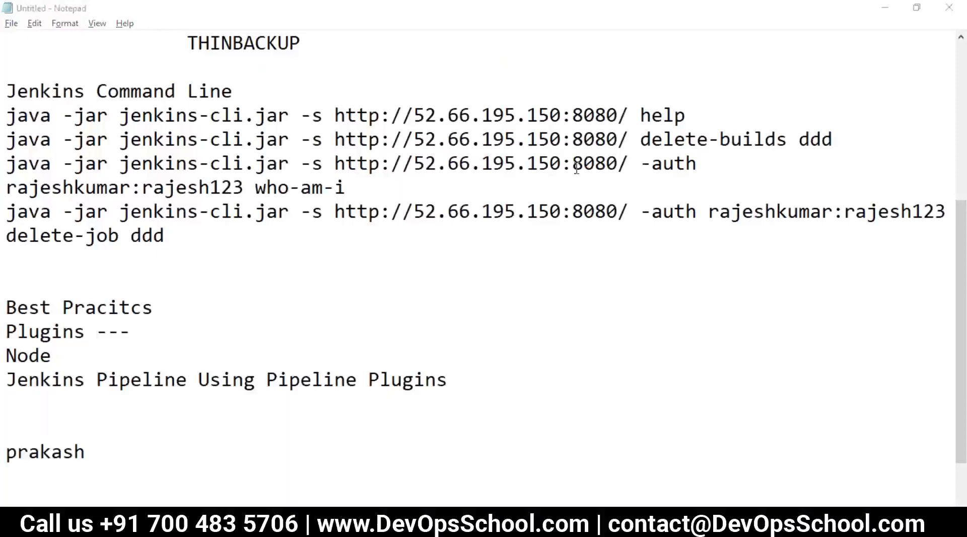
key(alt+Tab)
key(ctrl+t)
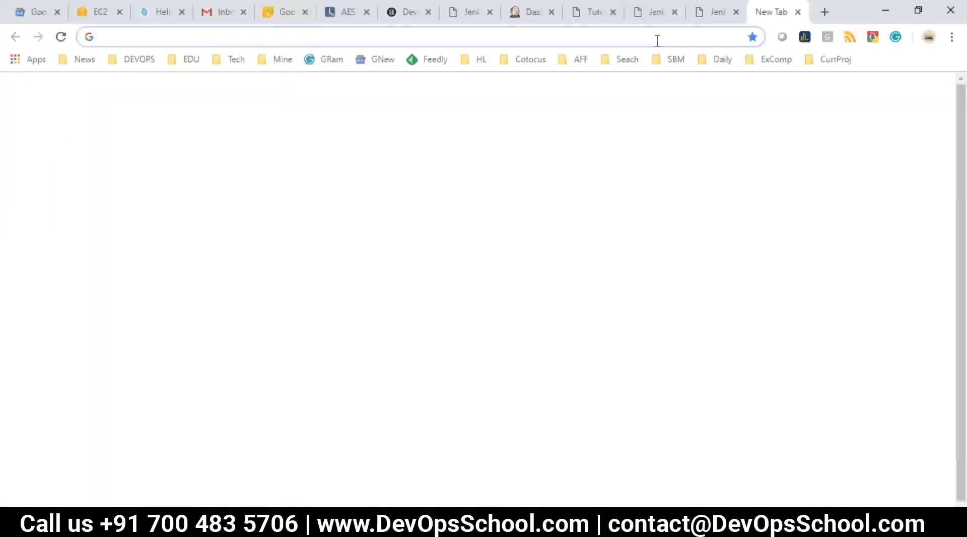
text(jen)
key(BackSpace)
key(BackSpace)
key(BackSpace)
key(BackSpace)
text(p)
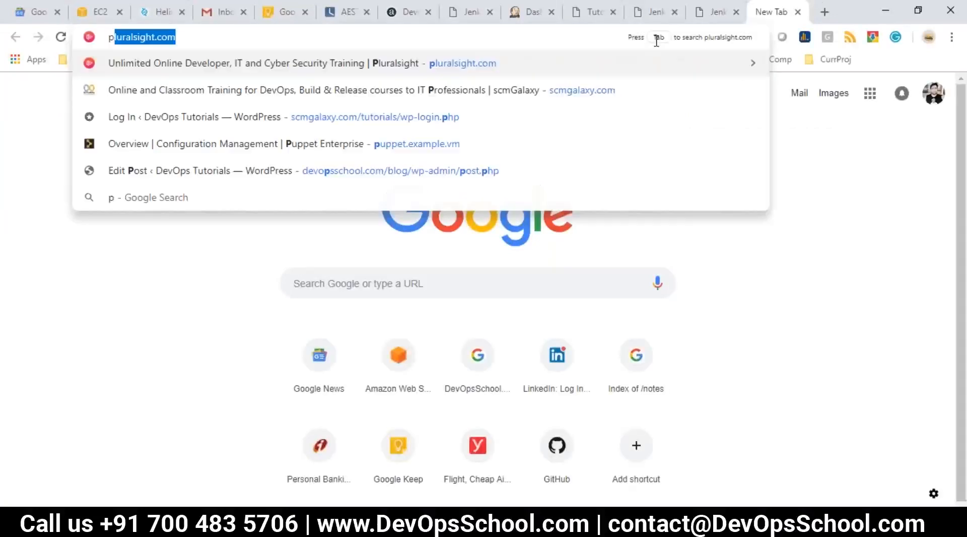
text(lugin)
key(Return)
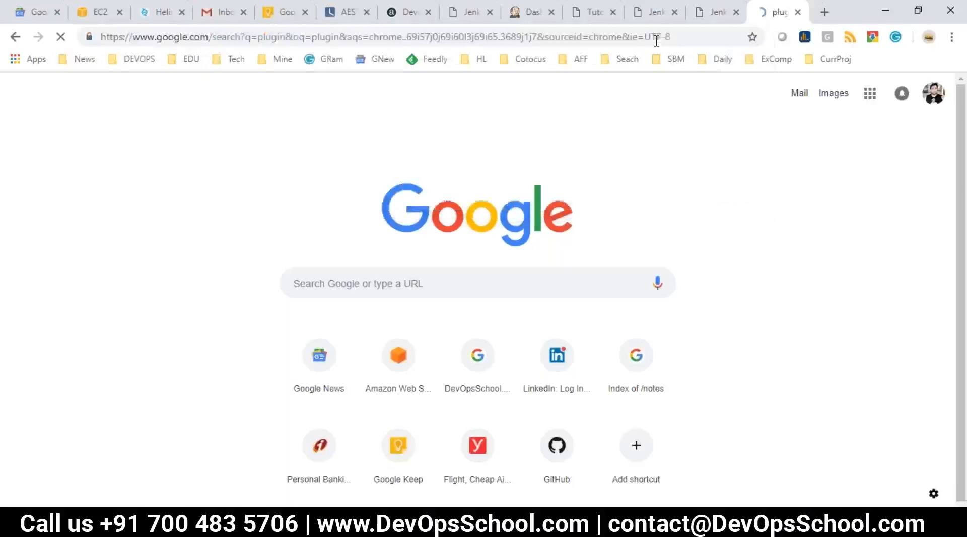
text(s.je)
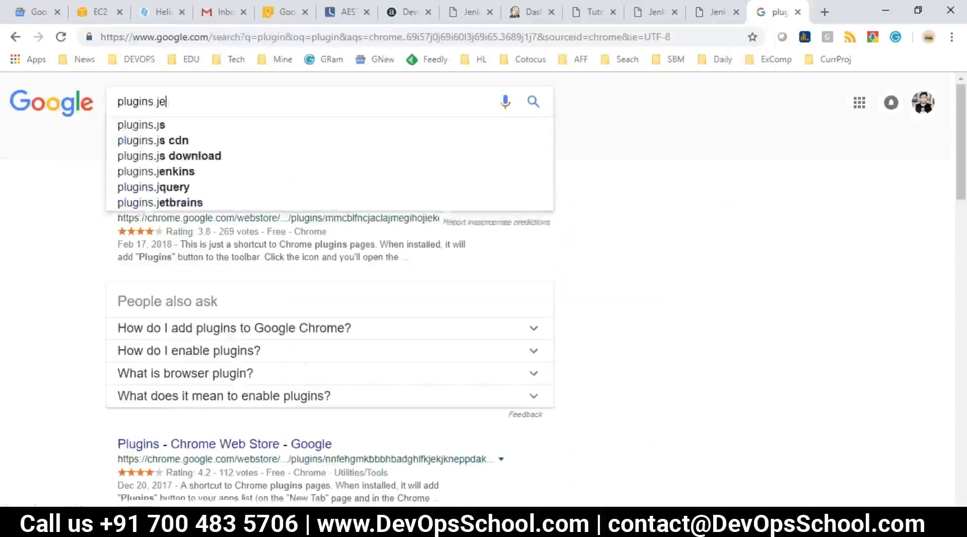
text(nkins.io)
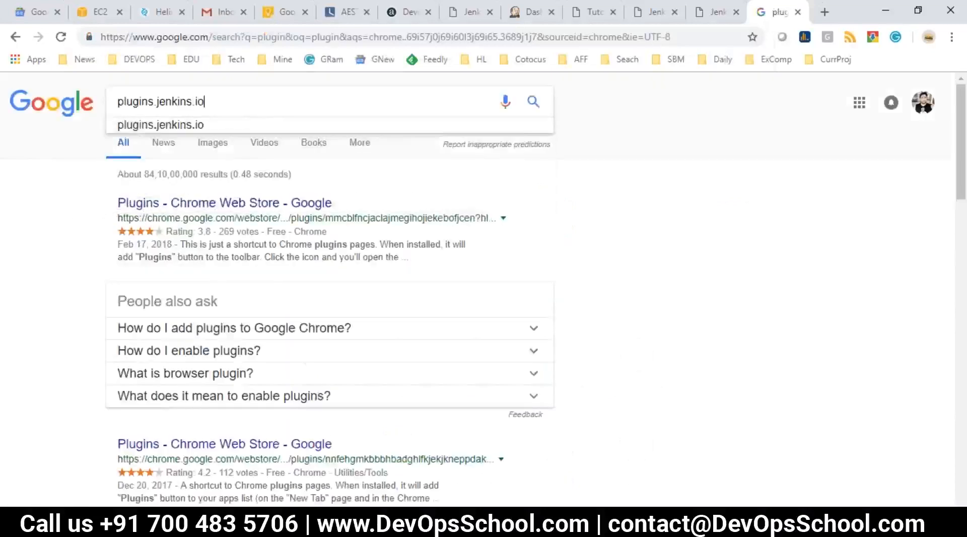
key(Return)
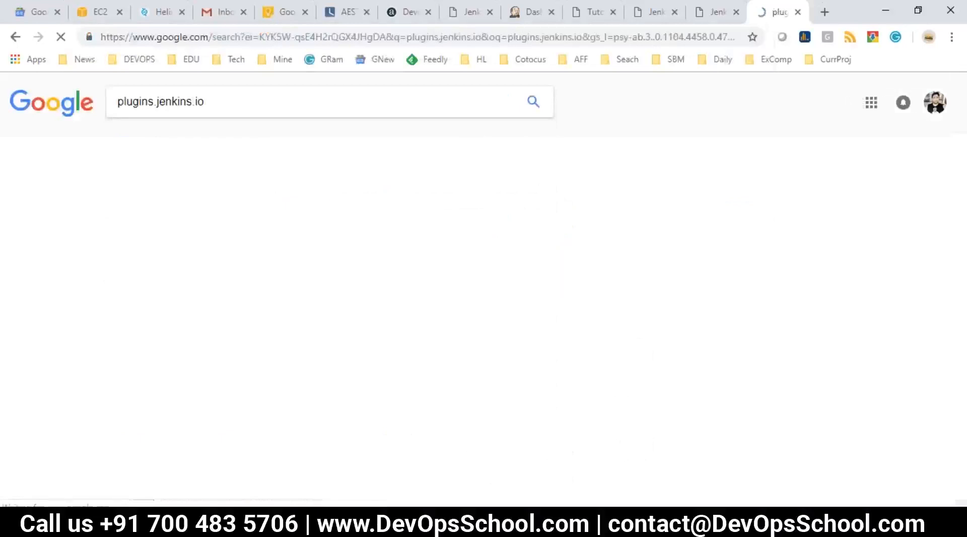
Open the plugins.jenkins.io search result and examine the Browse categories list on the Plugins Index page.
click(182, 204)
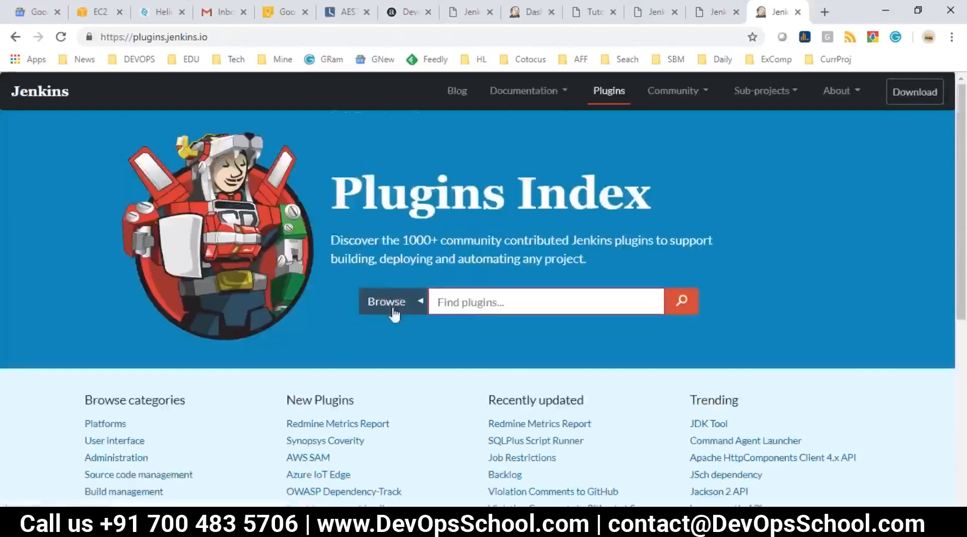
scroll(394, 313, down, 3)
drag(92, 258, 165, 259)
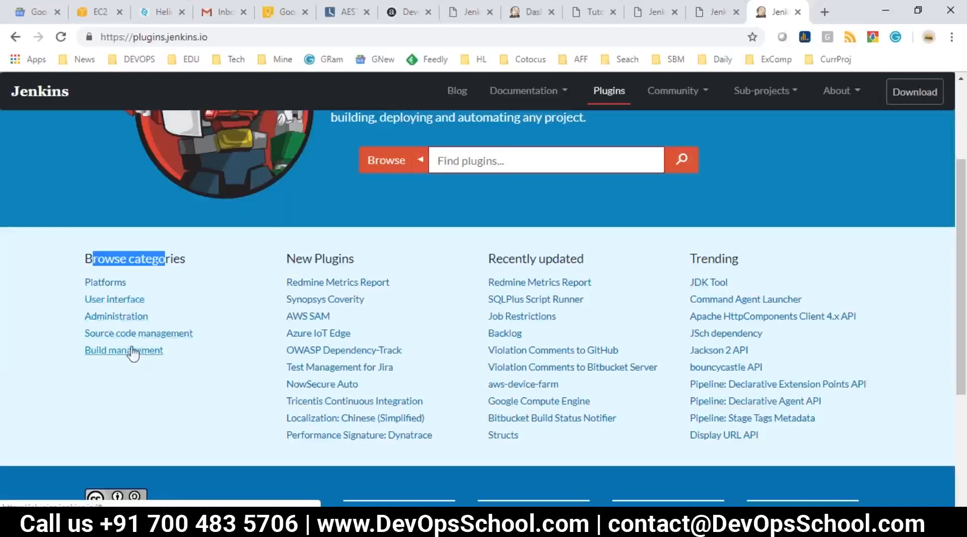
Examine the Browse categories, New Plugins, Recently updated and Trending lists on the Plugins Index page.
drag(180, 363, 115, 286)
drag(267, 283, 563, 459)
drag(816, 418, 491, 283)
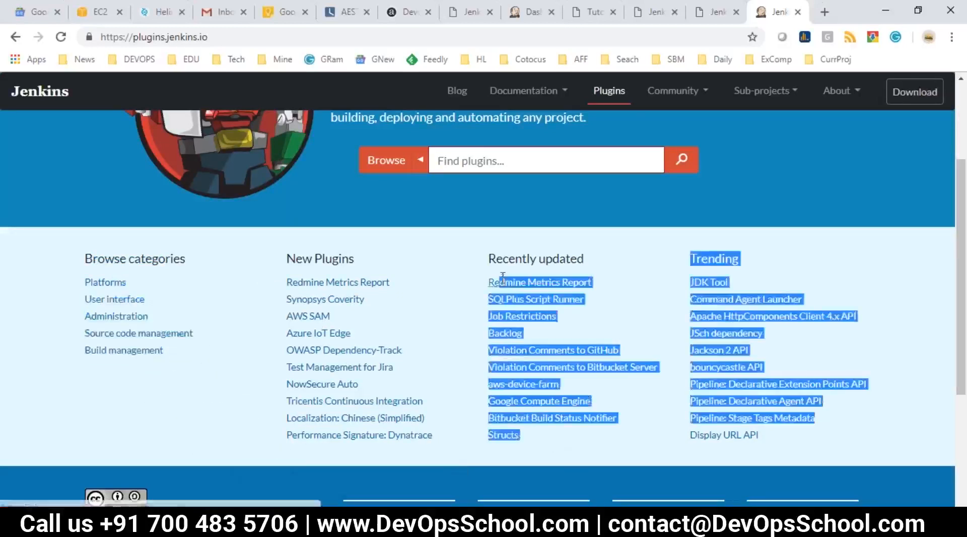
drag(754, 454, 718, 300)
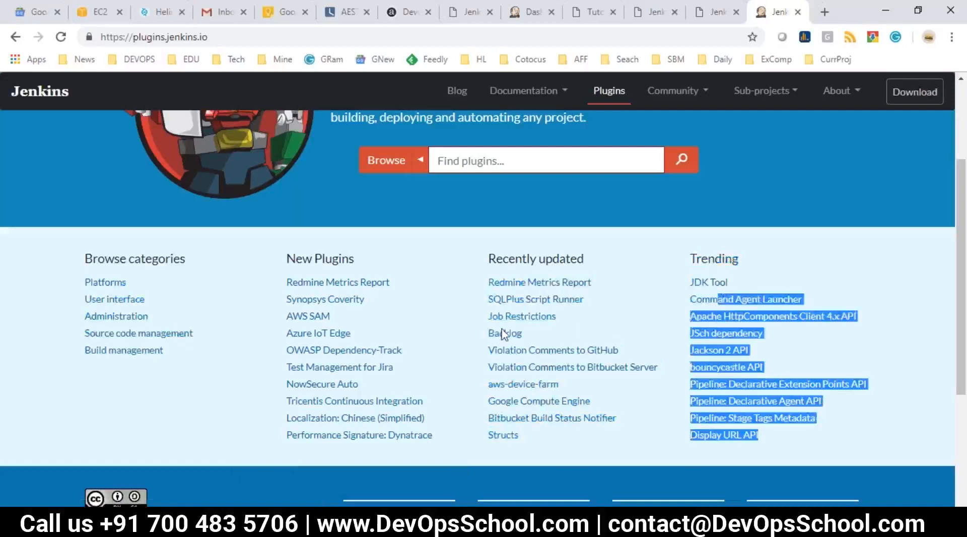
scroll(431, 349, up, 2)
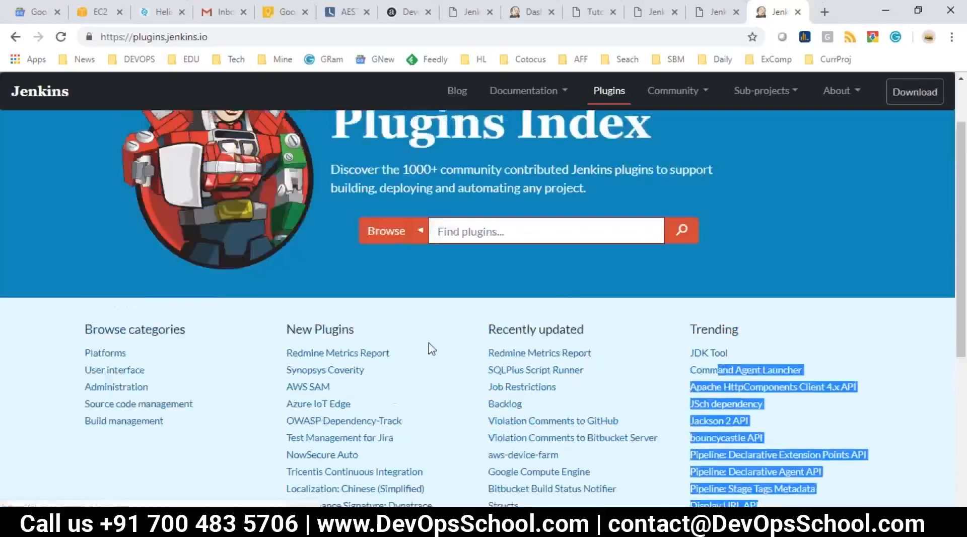
scroll(432, 349, up, 2)
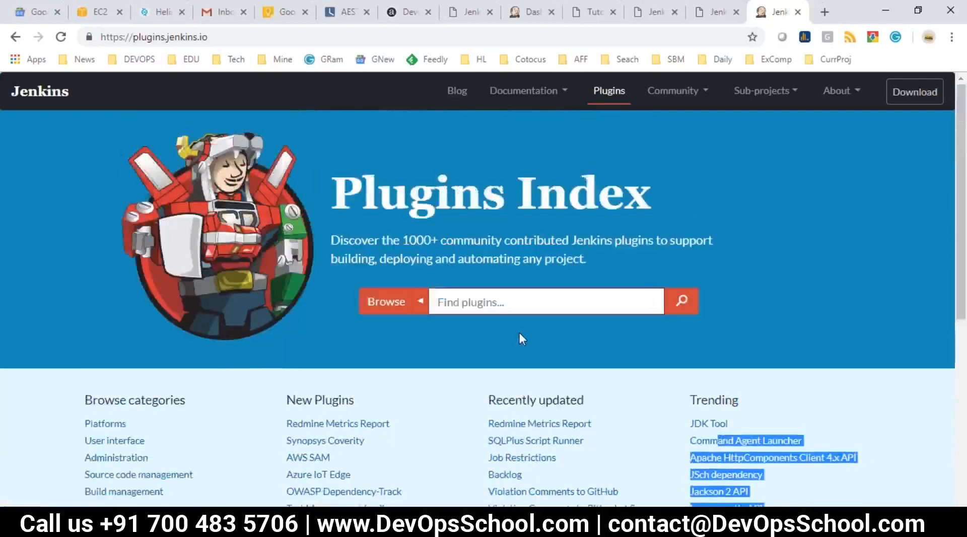
scroll(521, 338, down, 3)
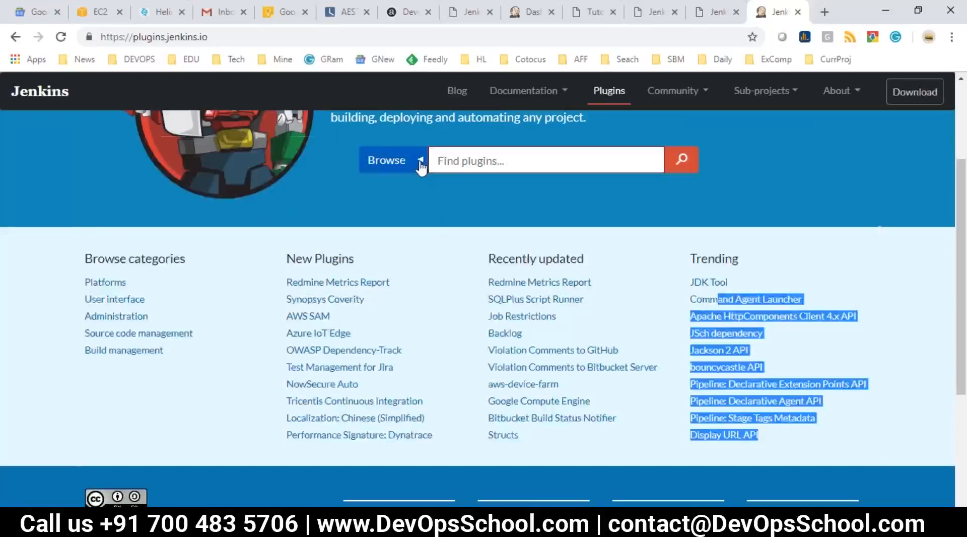
Browse the plugin catalogue sorted by Most installed.
click(422, 167)
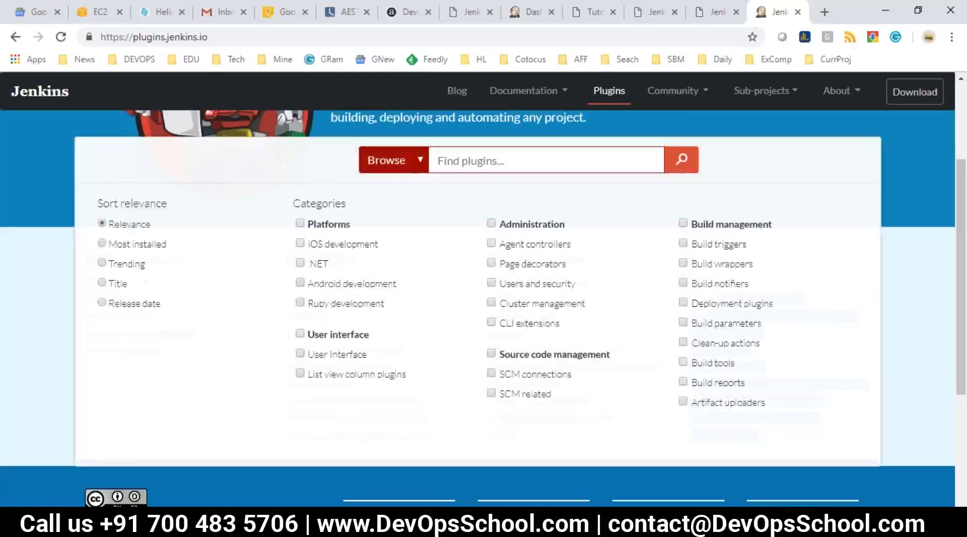
click(102, 244)
scroll(512, 186, down, 2)
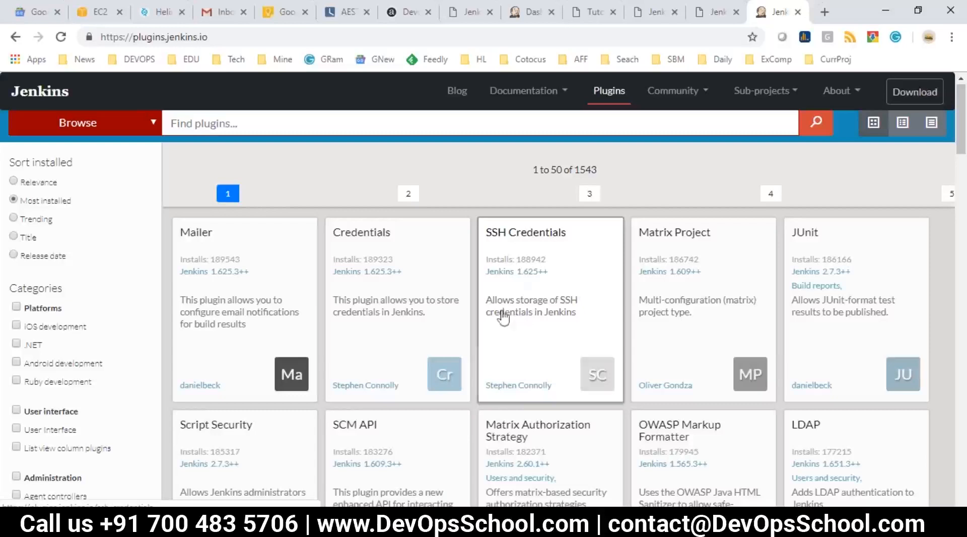
Open the Mailer plugin's page and highlight its name, minimum Jenkins requirement, install count, maintainer and dependencies.
click(201, 235)
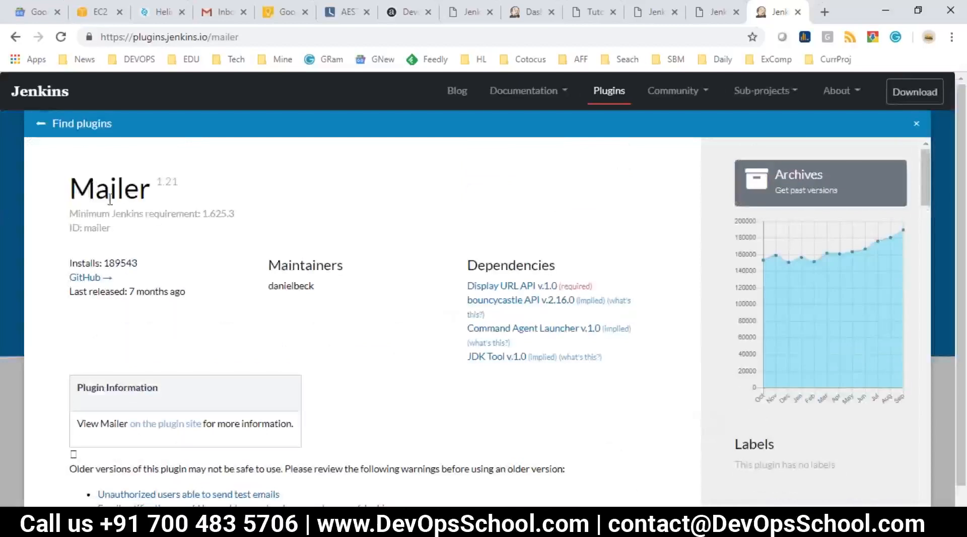
drag(91, 189, 140, 184)
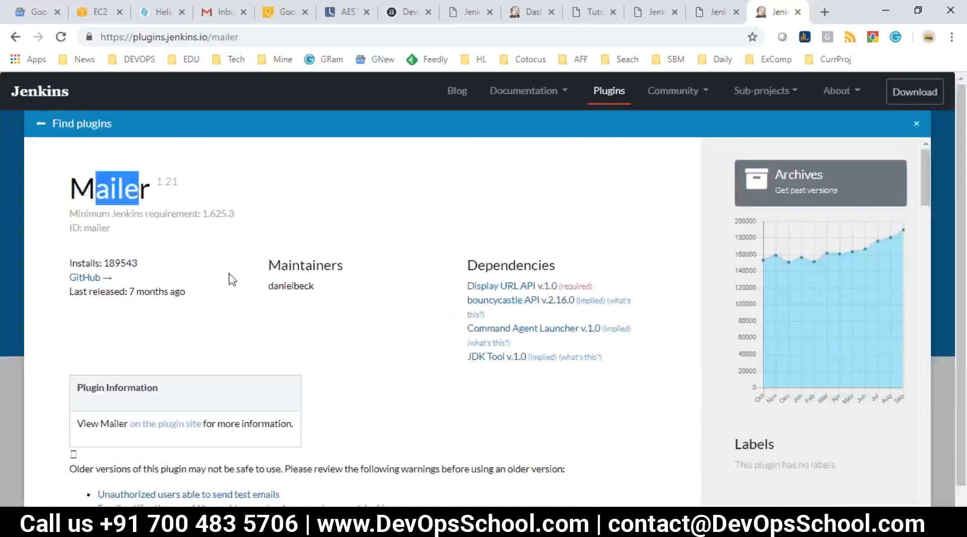
drag(119, 214, 241, 219)
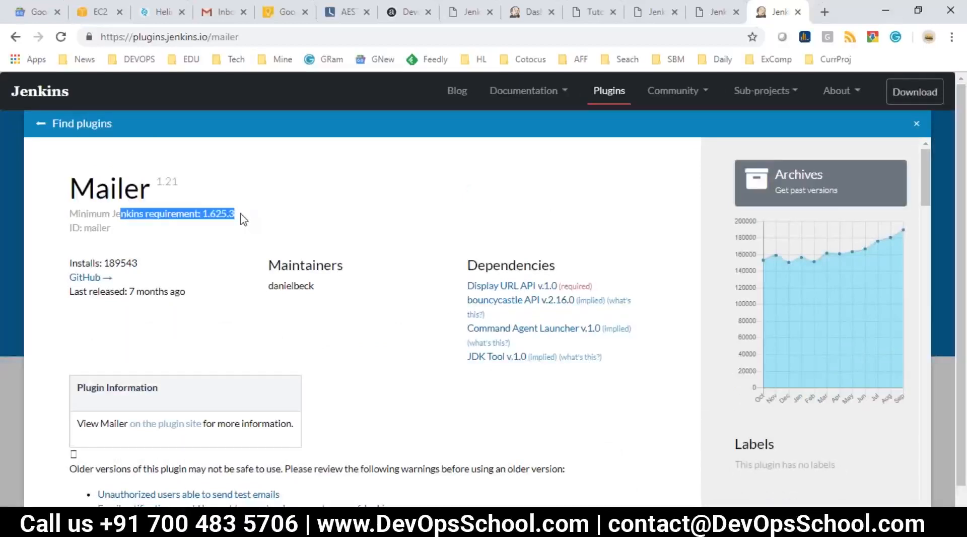
drag(142, 263, 107, 261)
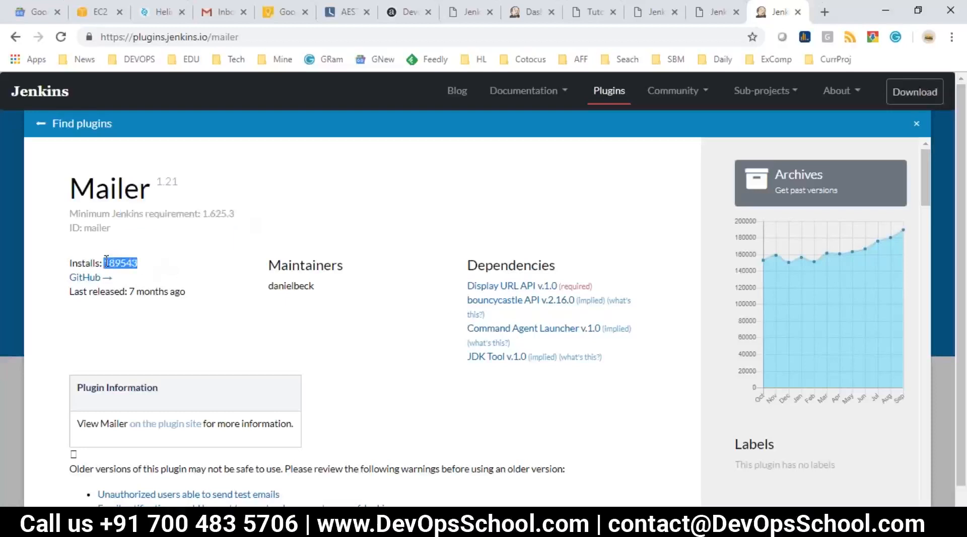
double_click(280, 286)
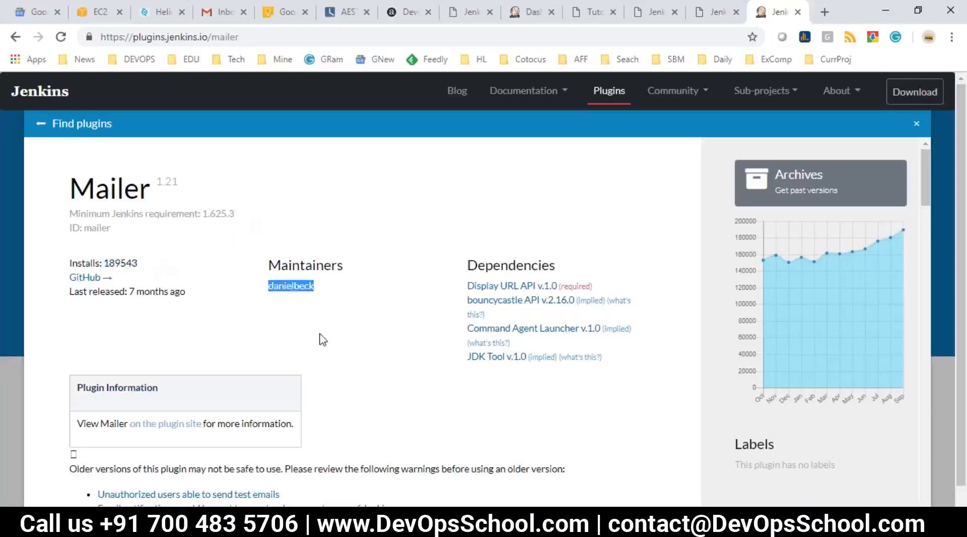
drag(615, 361, 492, 285)
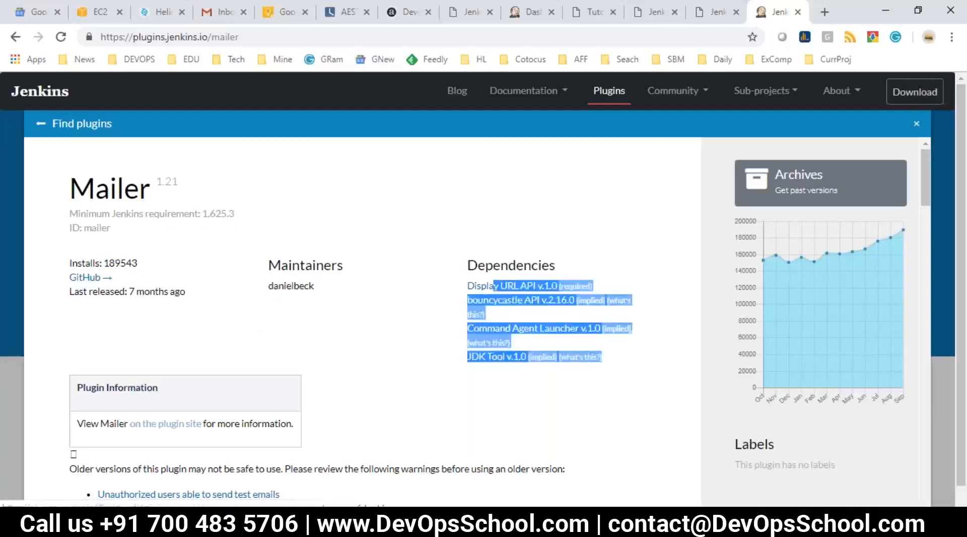
click(335, 368)
Look through the Mailer plugin's documentation for the Changelog section and highlight its heading.
scroll(333, 363, down, 1)
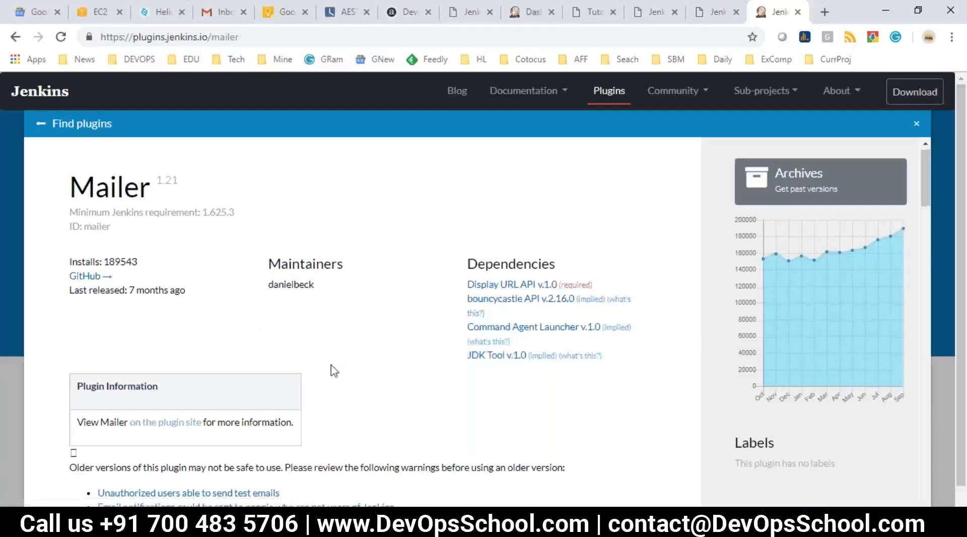
scroll(332, 370, down, 4)
scroll(227, 358, down, 15)
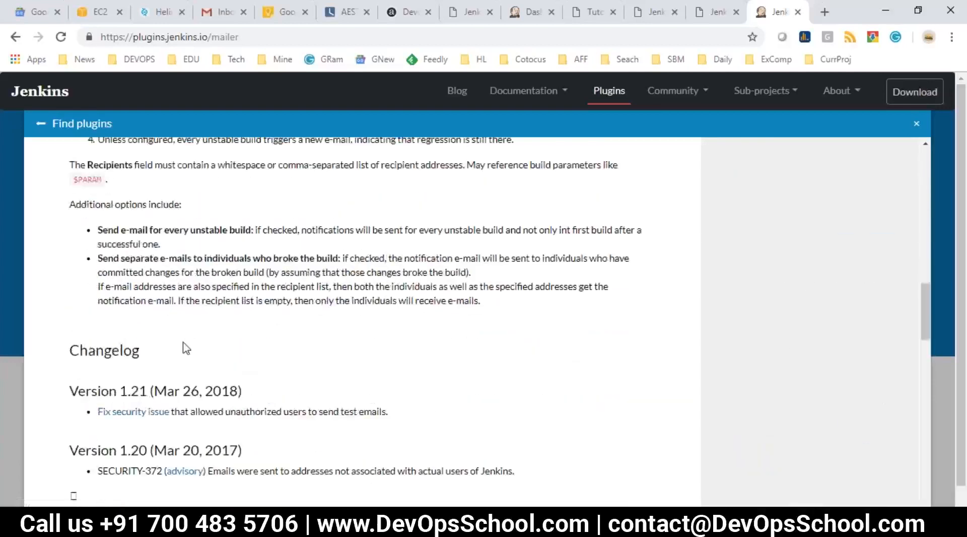
scroll(136, 278, up, 5)
scroll(135, 278, up, 6)
scroll(221, 321, down, 10)
scroll(227, 333, up, 3)
drag(70, 280, 134, 280)
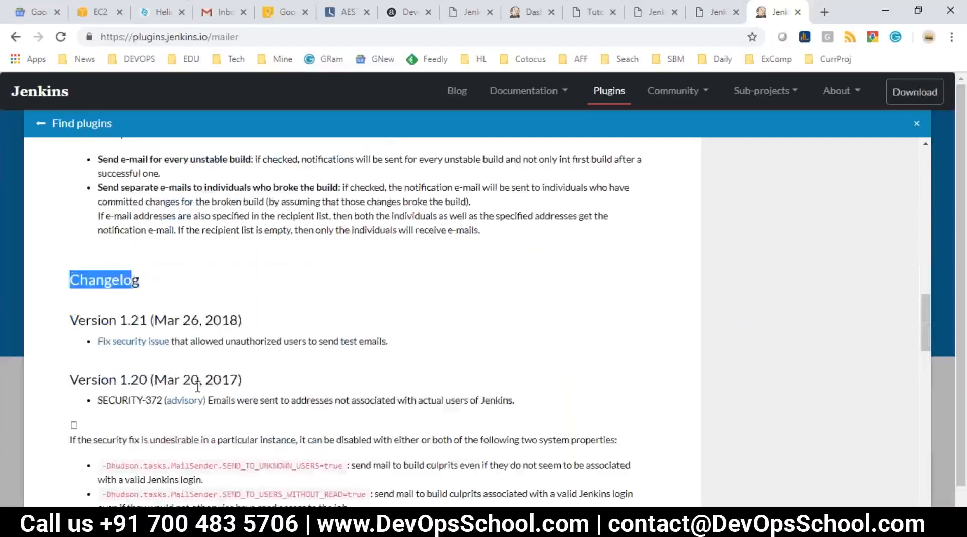
Read through the Mailer changelog to its oldest version entry and highlight that entry's release year.
scroll(204, 393, down, 5)
scroll(205, 395, down, 15)
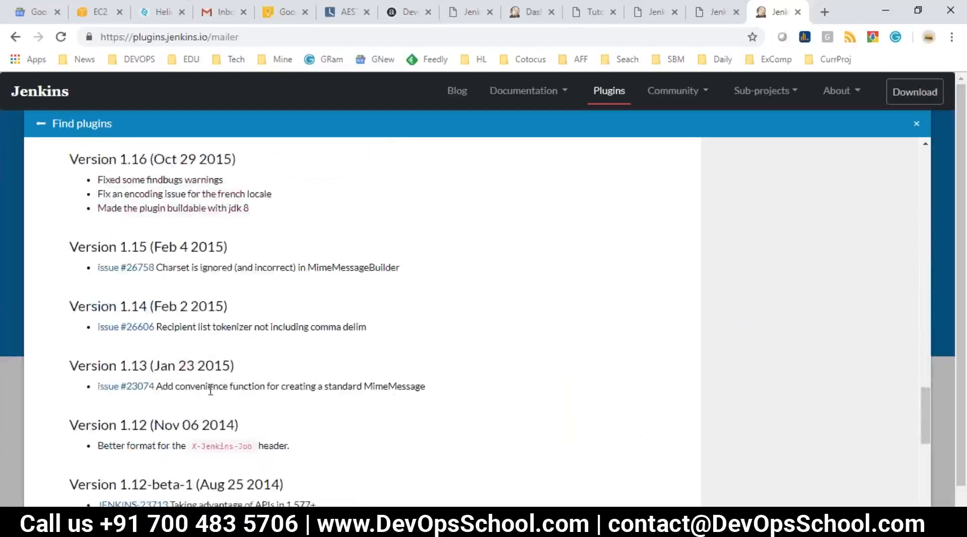
scroll(274, 433, down, 1)
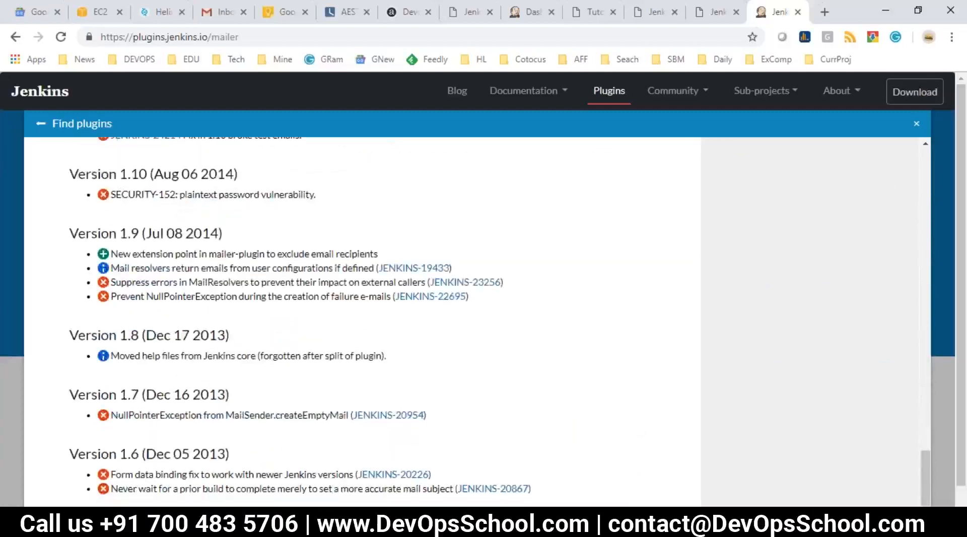
double_click(209, 434)
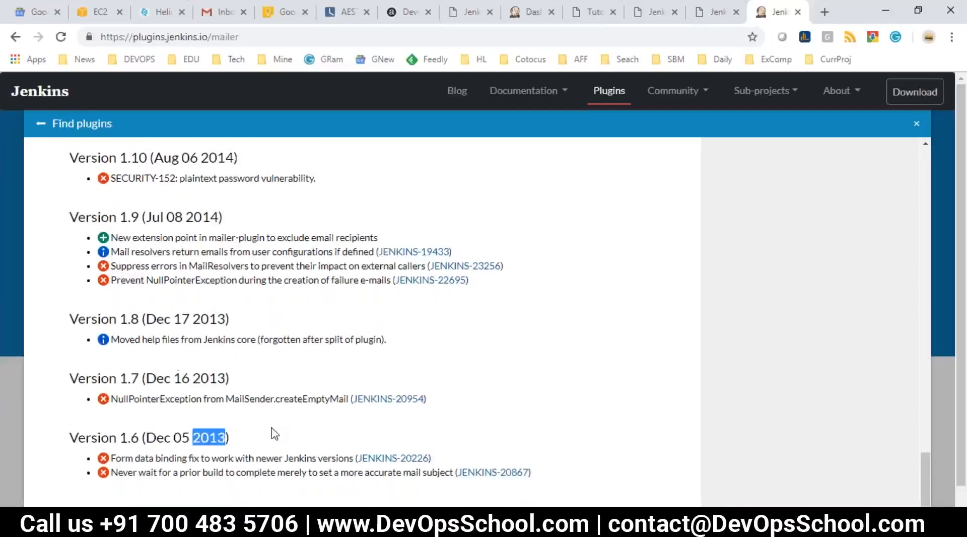
Review the recent changelog and Usage sections of the Mailer page, and go back to the plugin list.
scroll(272, 431, up, 15)
scroll(272, 432, up, 2)
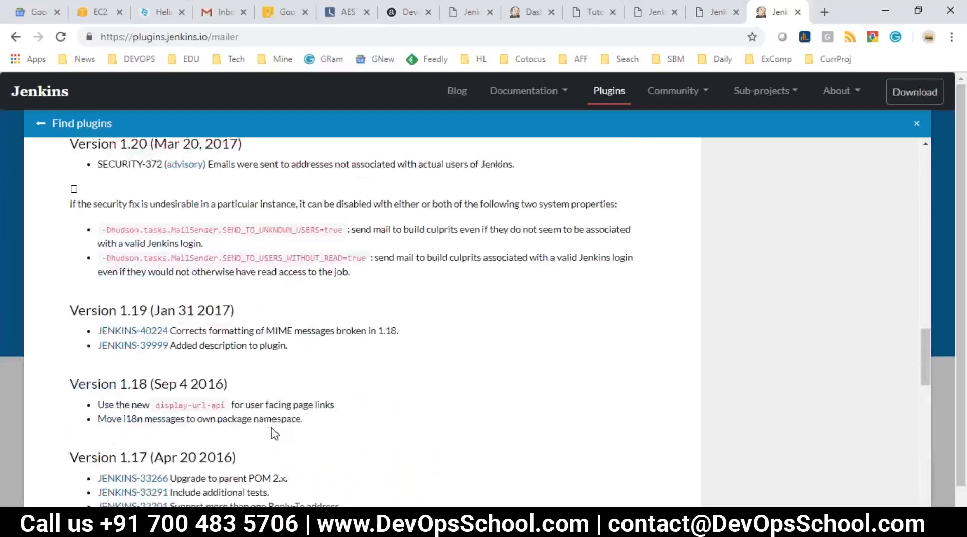
scroll(272, 431, up, 5)
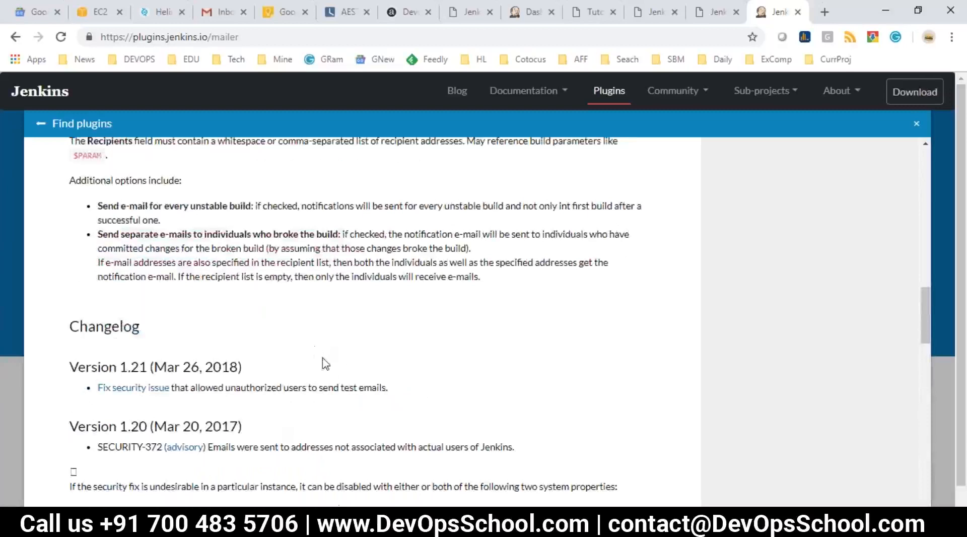
scroll(329, 370, down, 7)
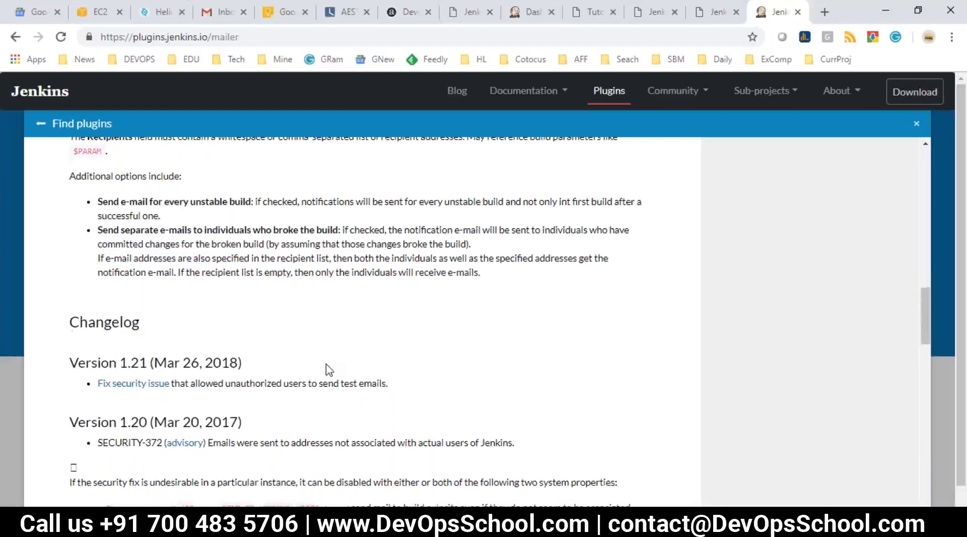
scroll(332, 368, up, 10)
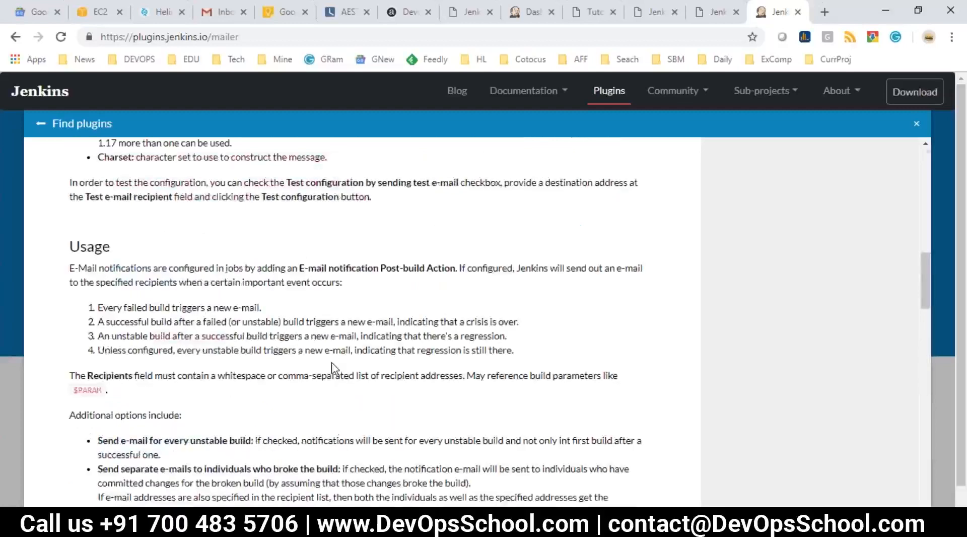
scroll(332, 369, up, 10)
scroll(329, 368, up, 5)
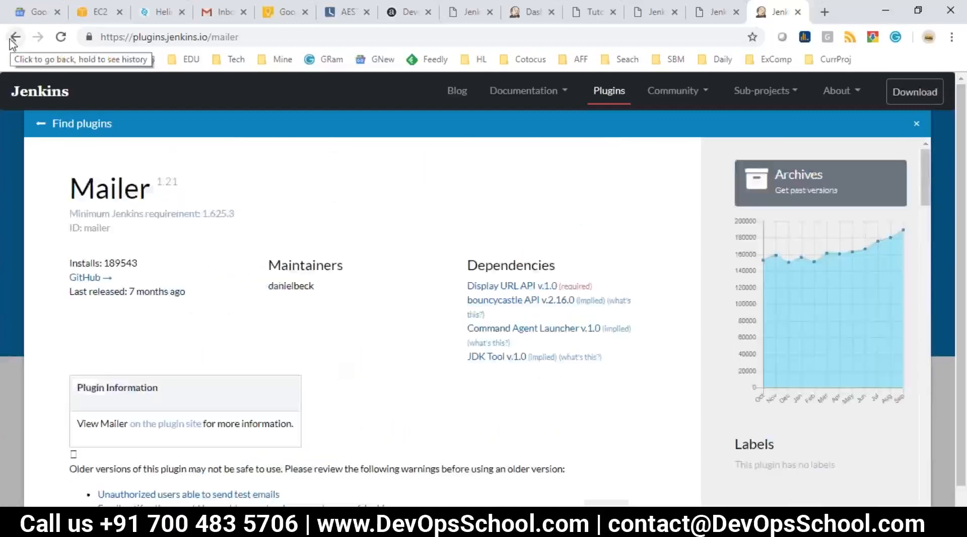
click(12, 41)
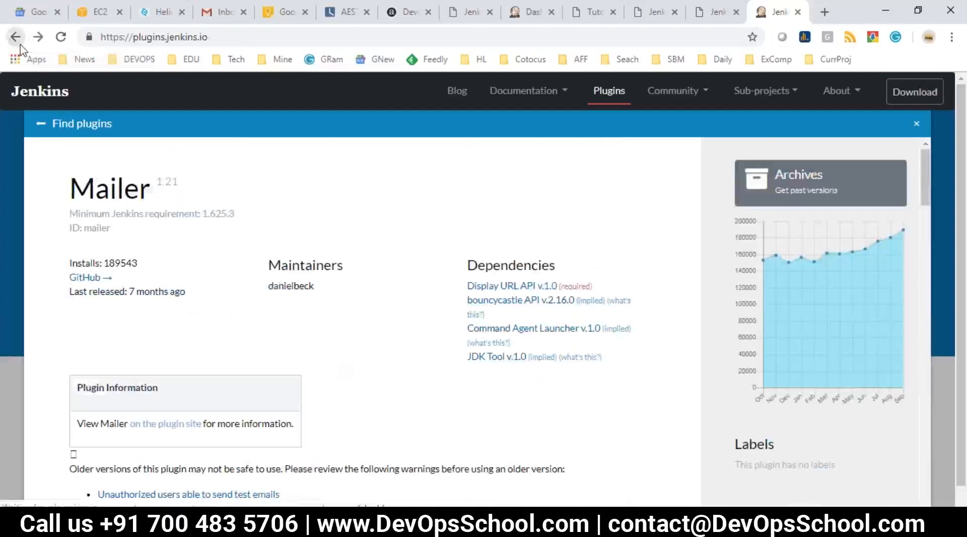
Switch to the DevOpsSchool Jenkins tutorial page and search its text for "plugins".
click(715, 12)
click(656, 12)
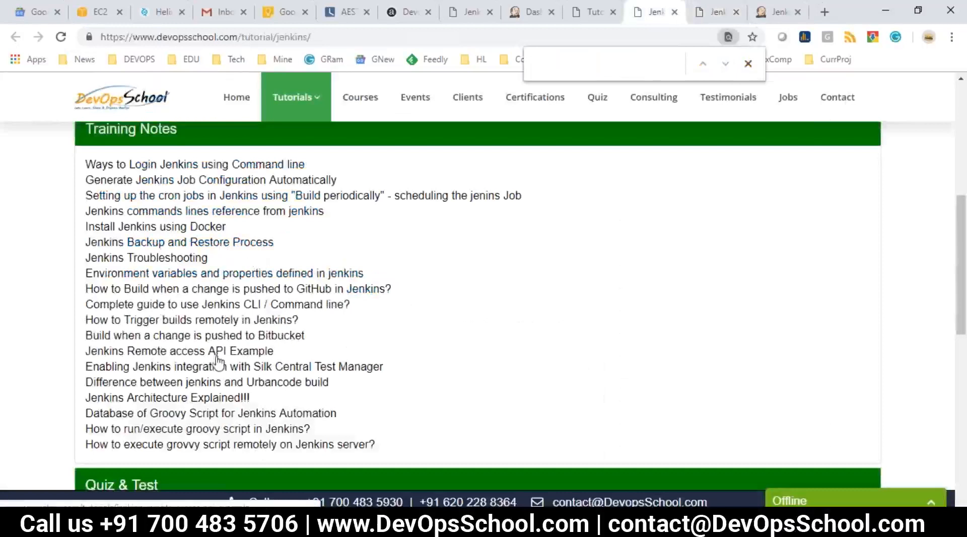
scroll(217, 366, down, 1)
scroll(217, 367, down, 4)
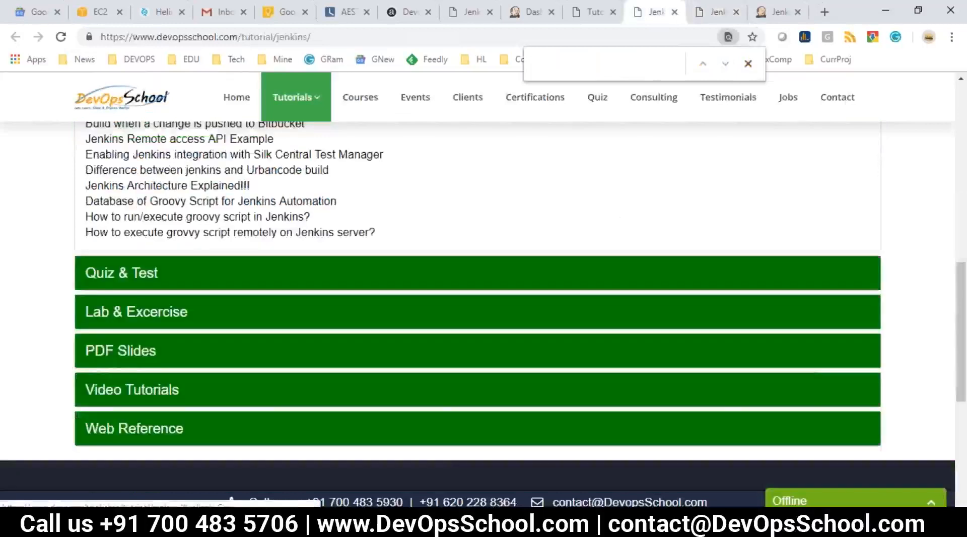
scroll(10, 308, up, 1)
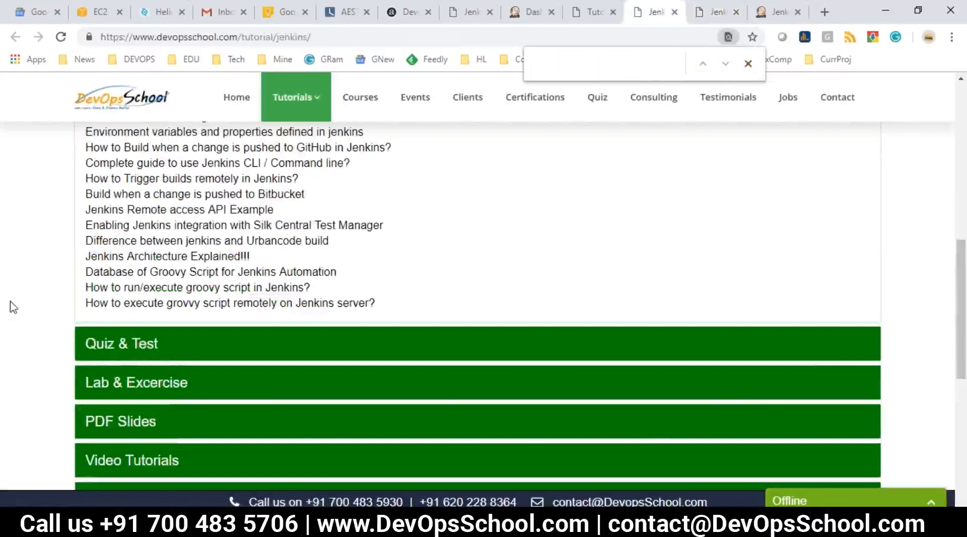
text(lugins)
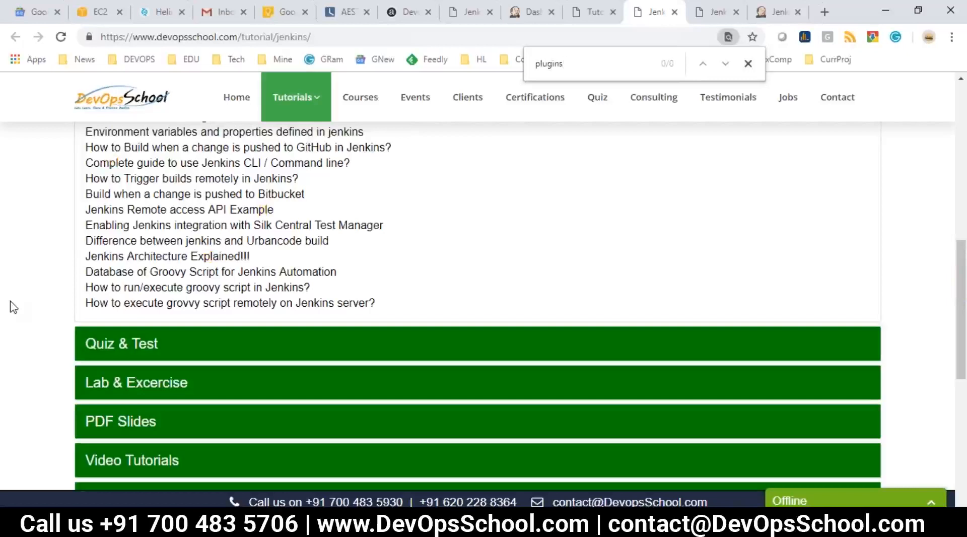
Expand the Quiz & Test, Lab & Excercise, PDF Slides, Video Tutorials and Web Reference sections in turn to check their entries.
click(120, 356)
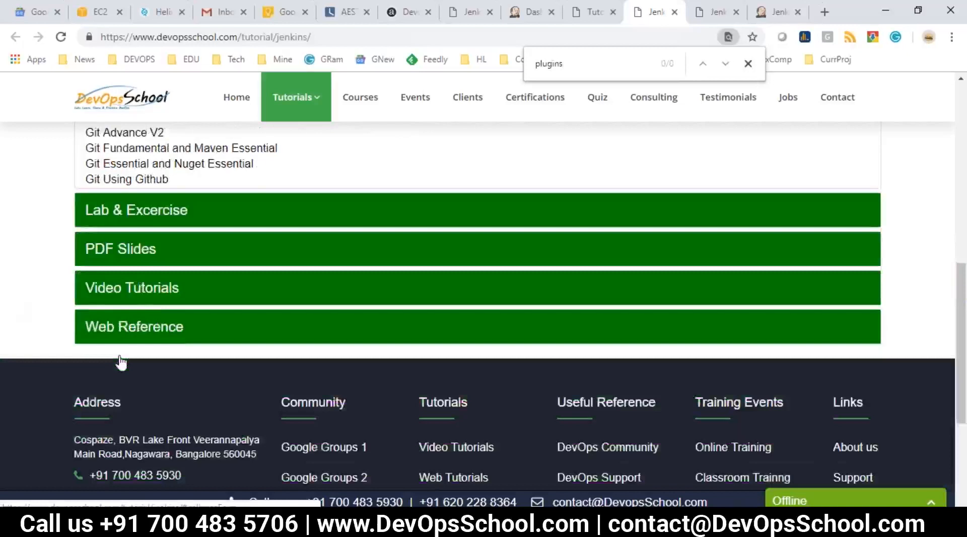
click(135, 268)
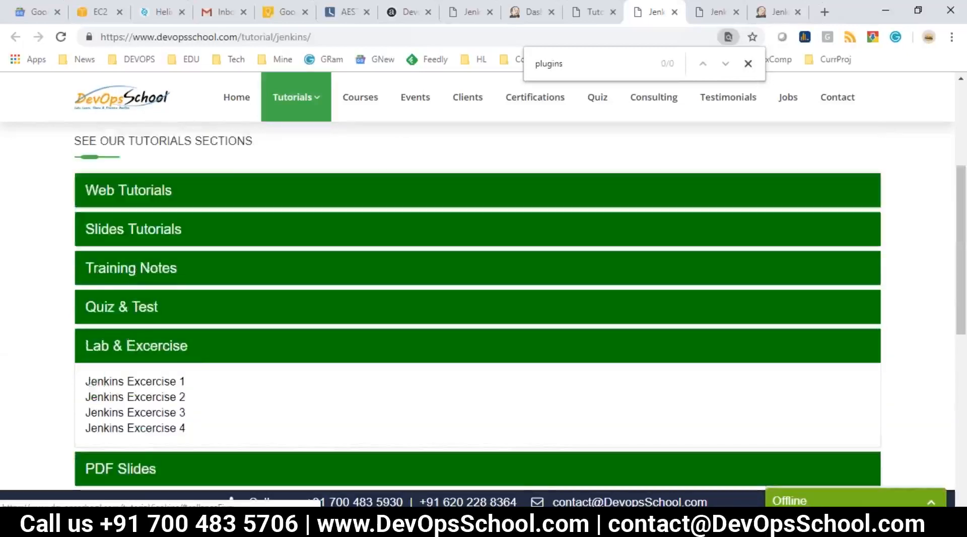
click(153, 468)
scroll(156, 396, down, 3)
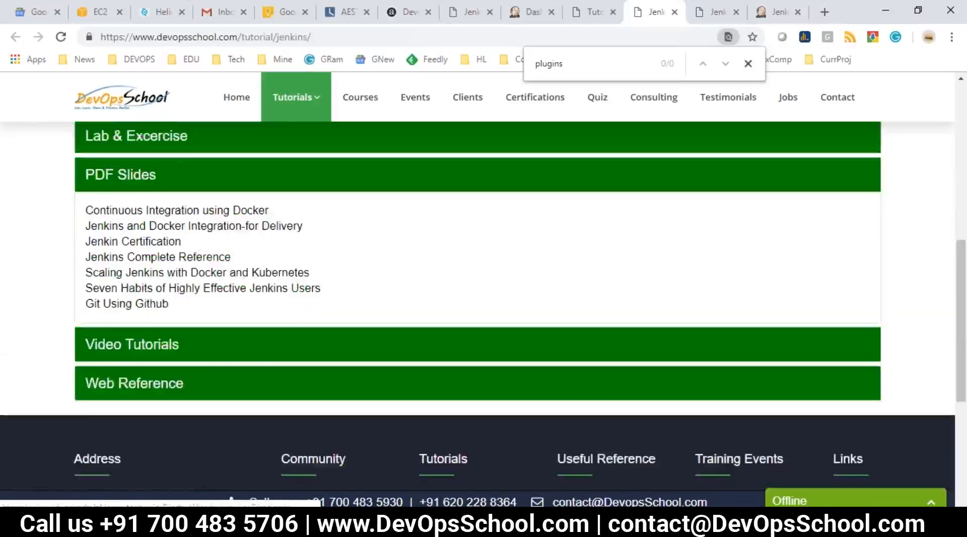
click(124, 343)
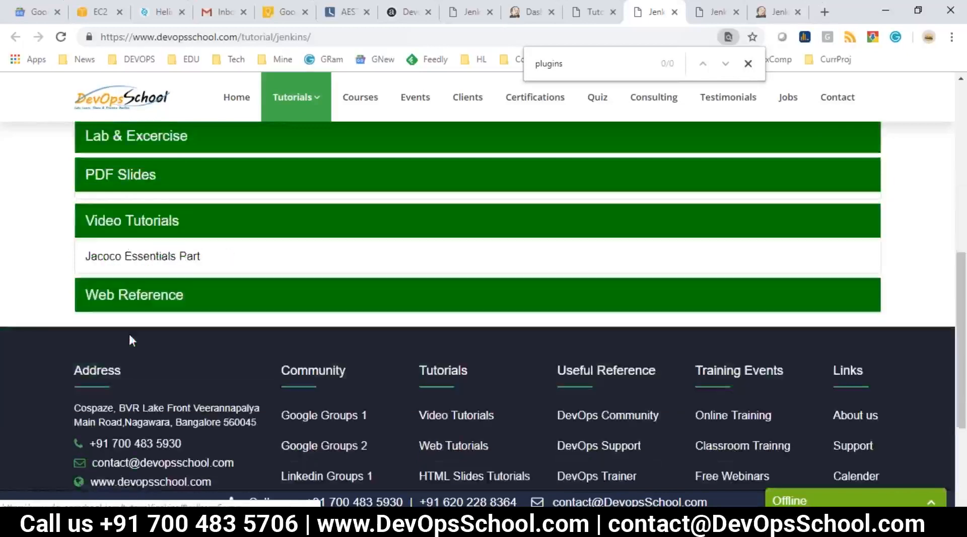
click(134, 288)
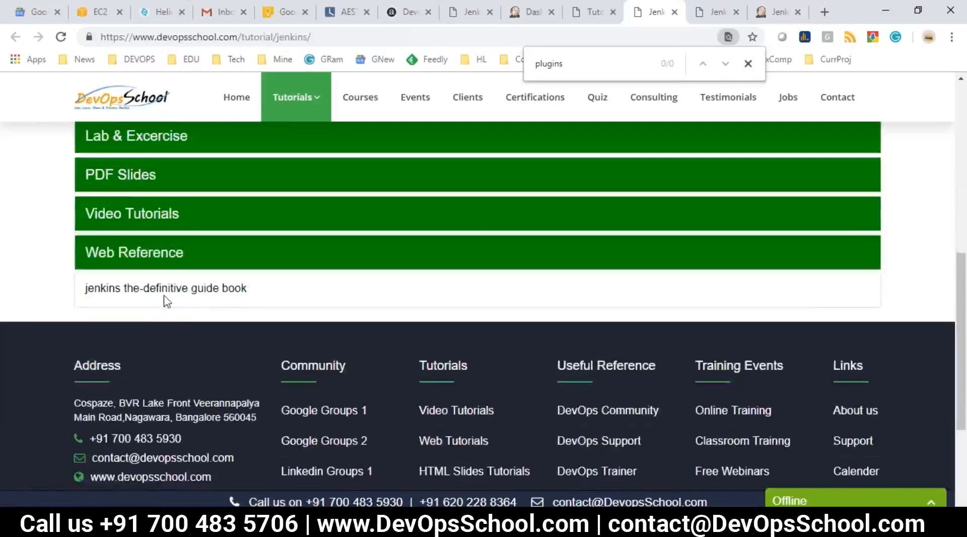
scroll(146, 403, up, 3)
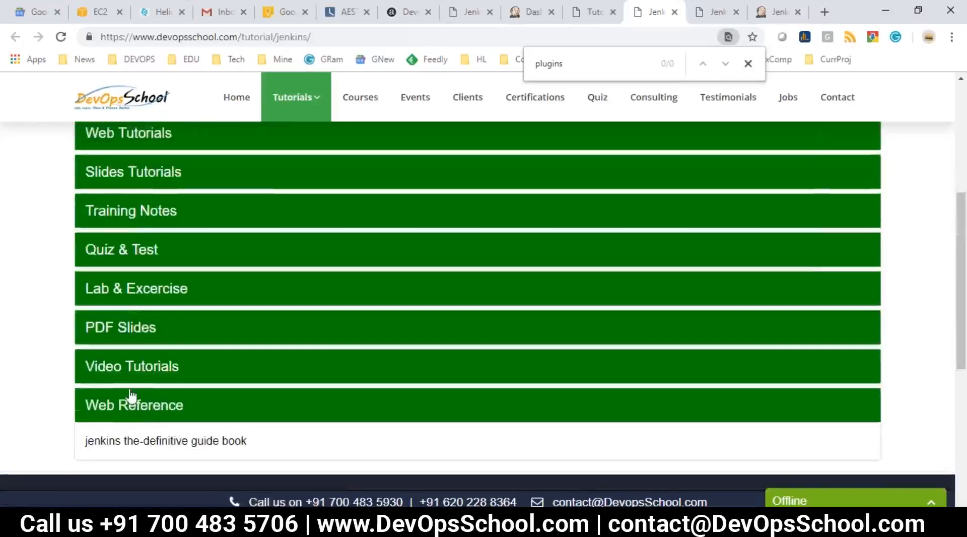
Expand the Web Tutorials section, open the Useful Jenkins Plugins link in a separate tab and switch to that page.
scroll(131, 396, up, 2)
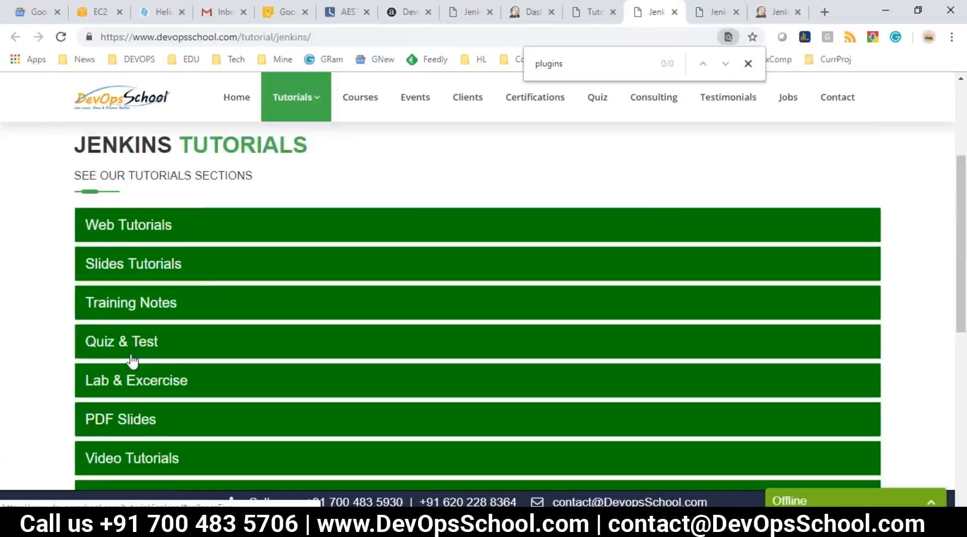
scroll(131, 356, up, 4)
click(132, 402)
scroll(132, 398, down, 3)
right_click(151, 315)
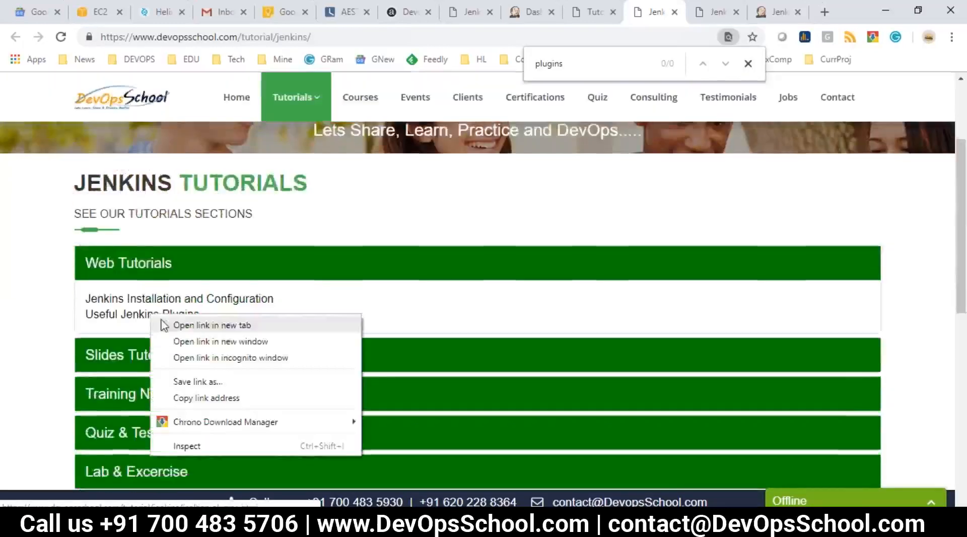
click(164, 325)
key(ctrl+Tab)
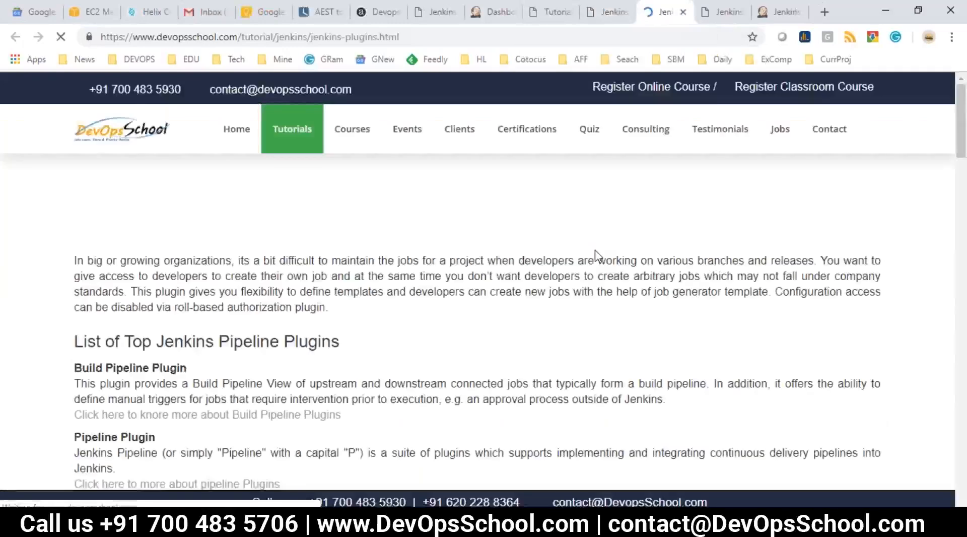
Read through the Jenkins Plugin page, highlighting the "List of Top Jenkins Pipeline Plugins" heading and reviewing the described plugins.
scroll(484, 302, down, 7)
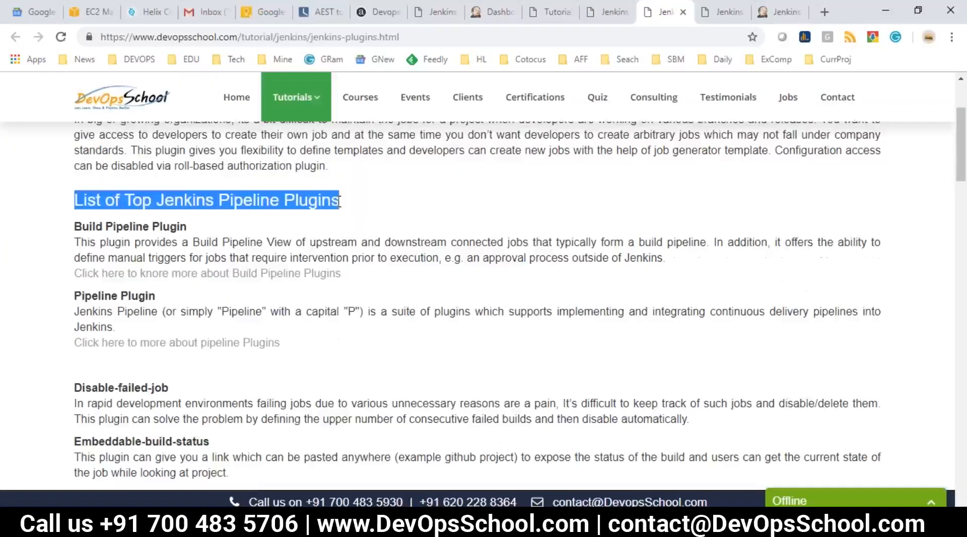
scroll(325, 356, down, 15)
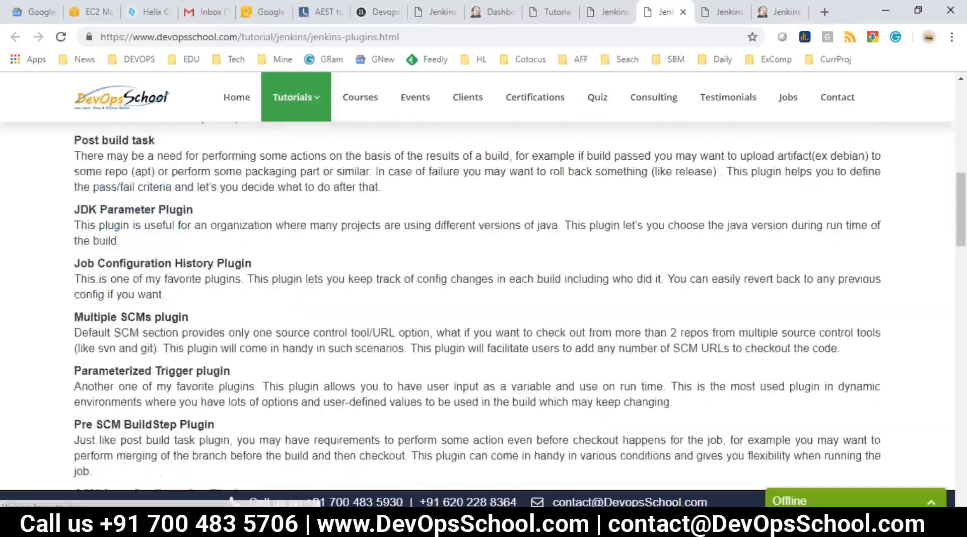
scroll(326, 356, down, 4)
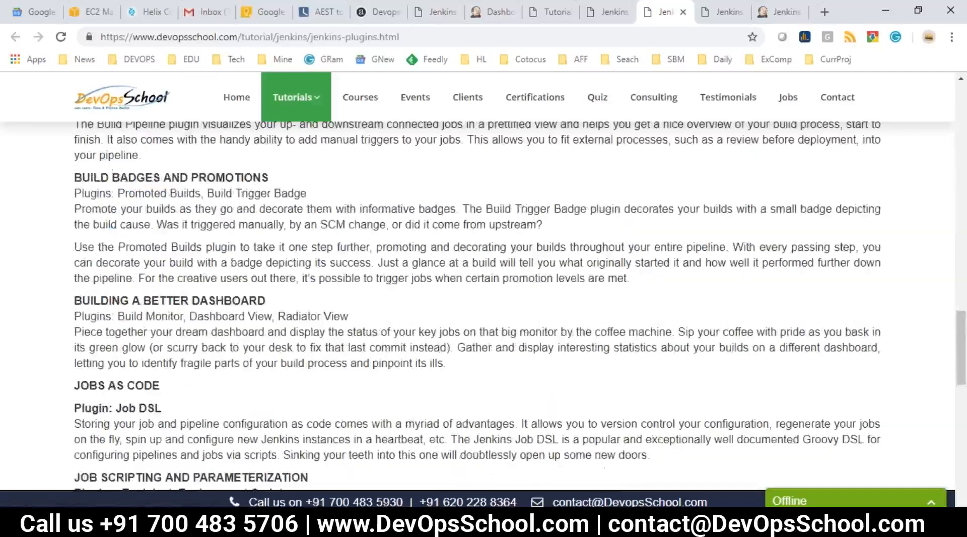
scroll(484, 302, down, 7)
scroll(477, 302, up, 12)
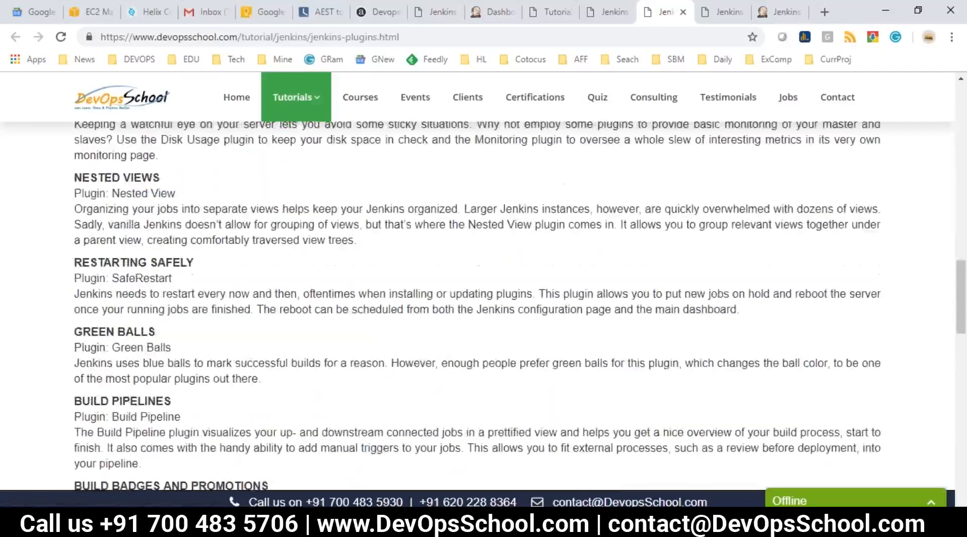
scroll(477, 302, up, 10)
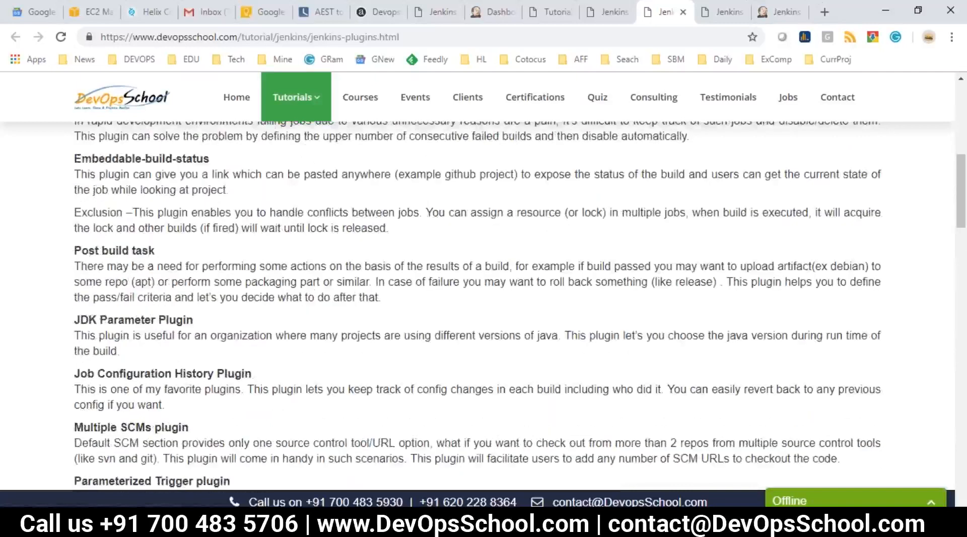
scroll(477, 302, up, 15)
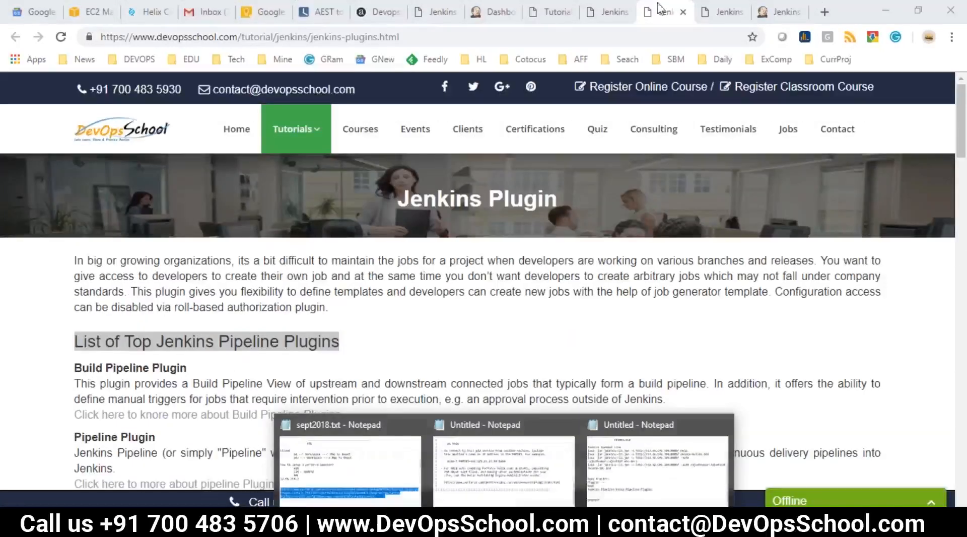
Switch to the Jenkins dashboard and open the Plugin Manager from Manage Jenkins.
click(477, 14)
click(81, 216)
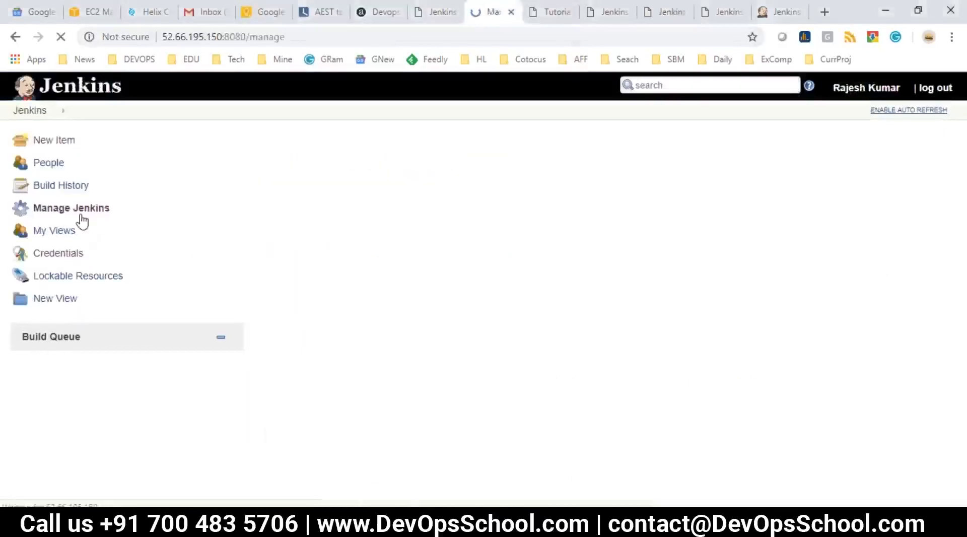
scroll(400, 371, down, 3)
click(350, 317)
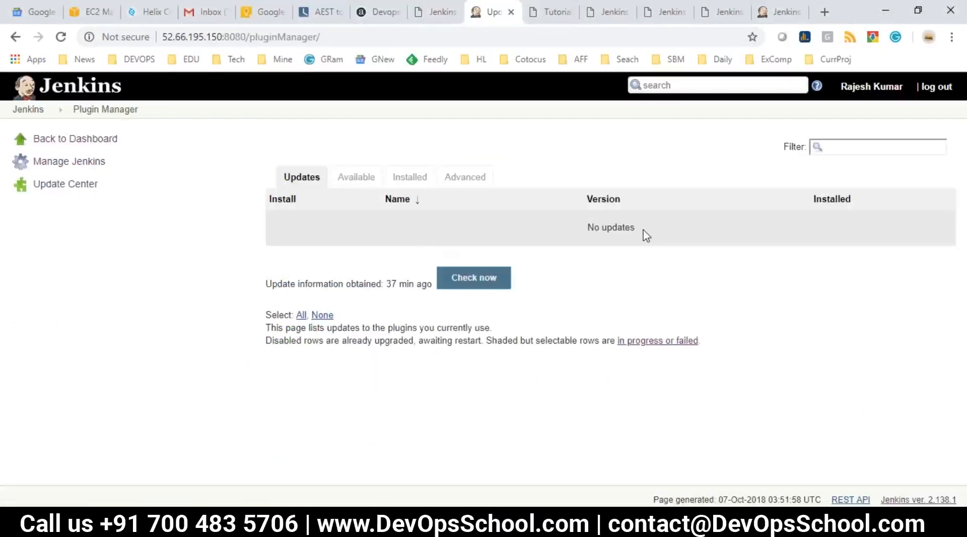
Go through the Plugin Manager's Available and Installed views and open its Advanced settings.
click(367, 185)
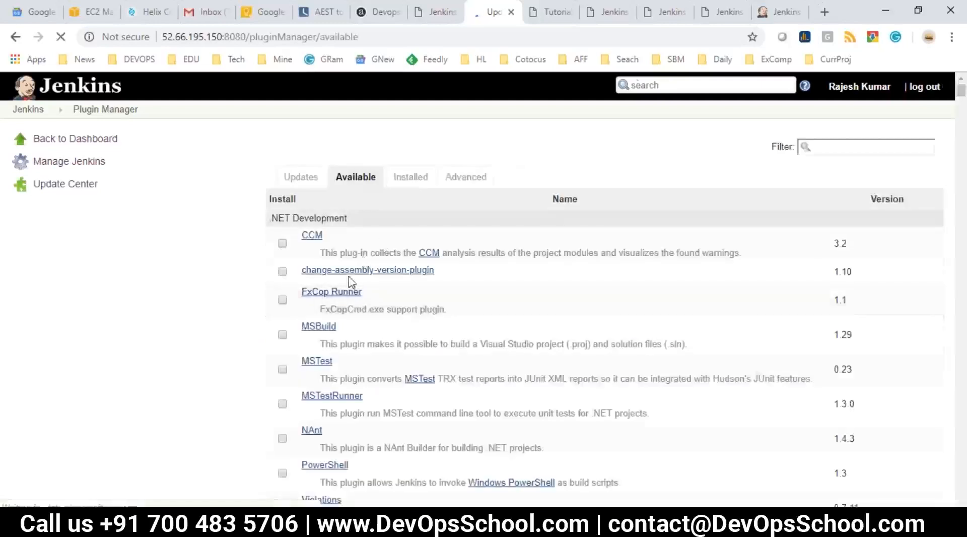
click(409, 180)
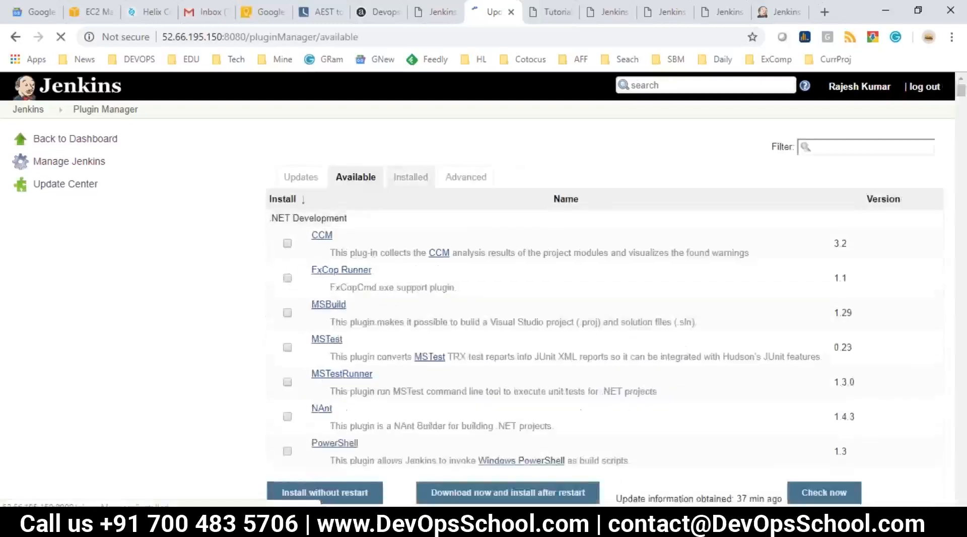
click(459, 182)
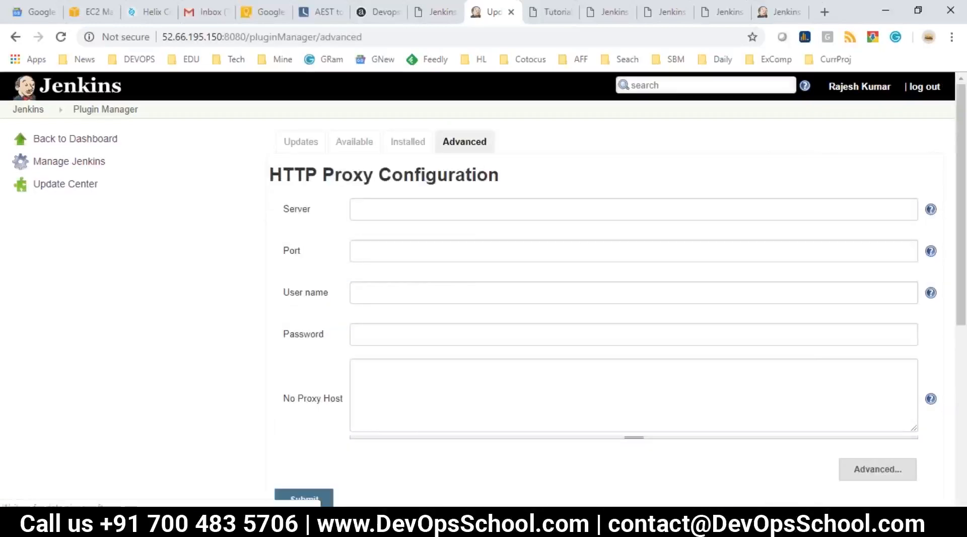
Highlight the HTTP Proxy Configuration heading and point out the Server, Port, User name, Password and No Proxy Host fields.
drag(270, 175, 498, 186)
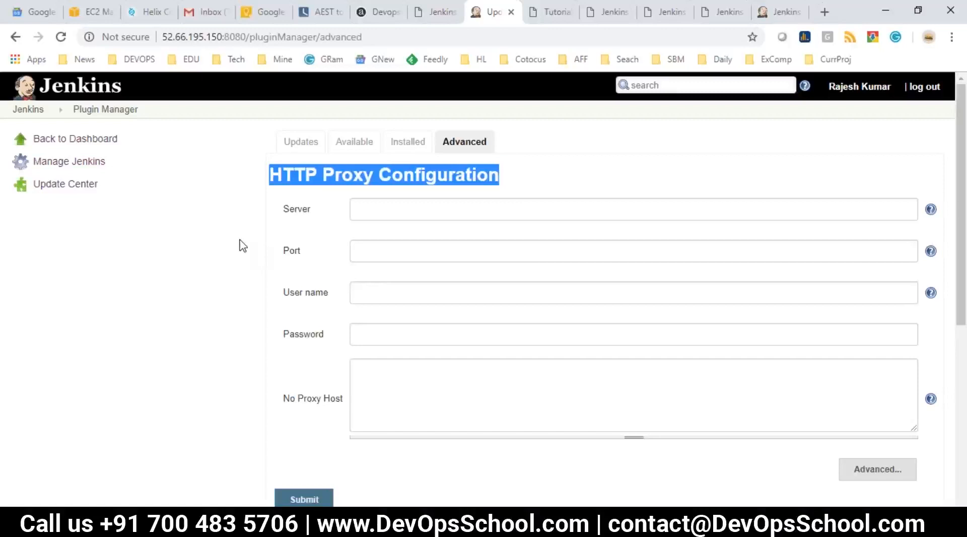
click(371, 209)
click(373, 251)
click(376, 291)
click(382, 332)
click(392, 372)
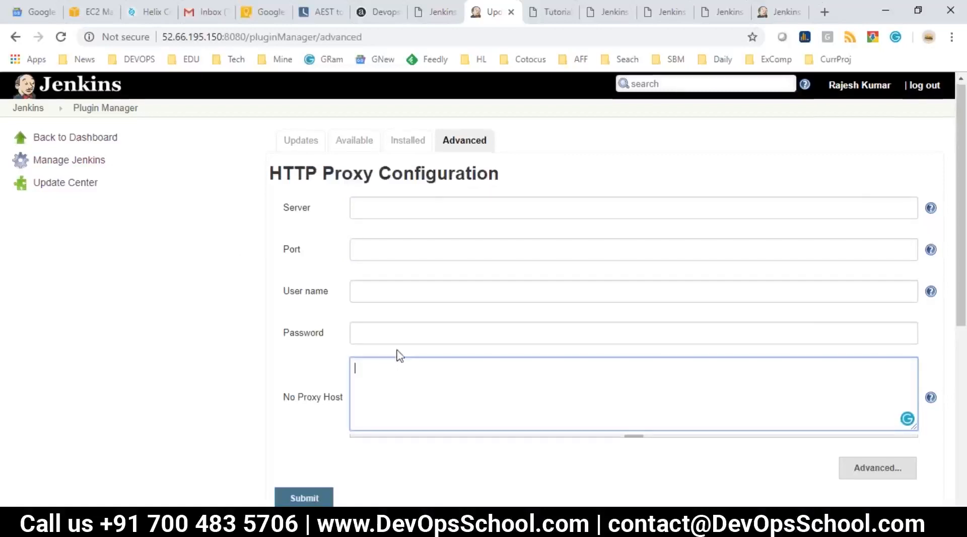
Highlight the .hpi file type in the Upload Plugin section, and open the plugin file chooser and cancel it.
scroll(397, 353, down, 5)
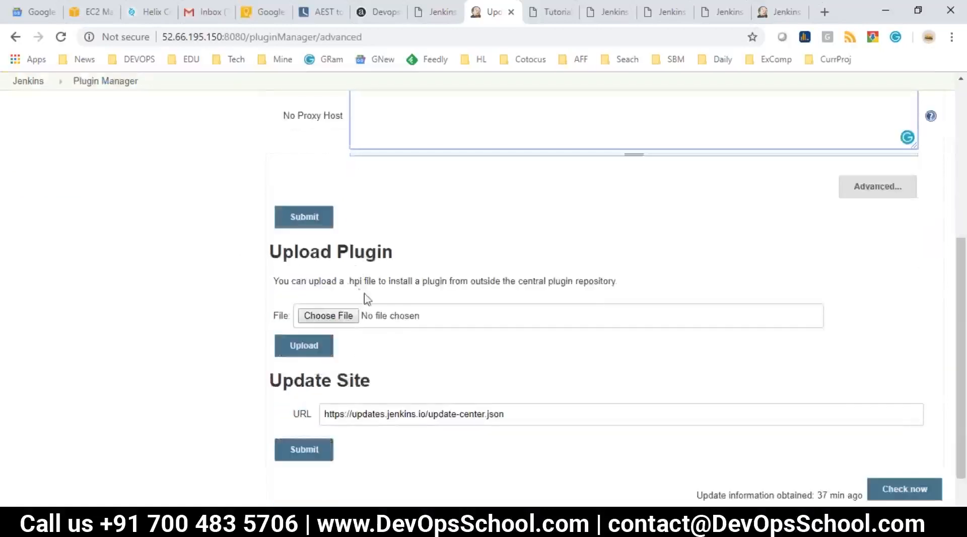
drag(362, 282, 349, 278)
click(356, 282)
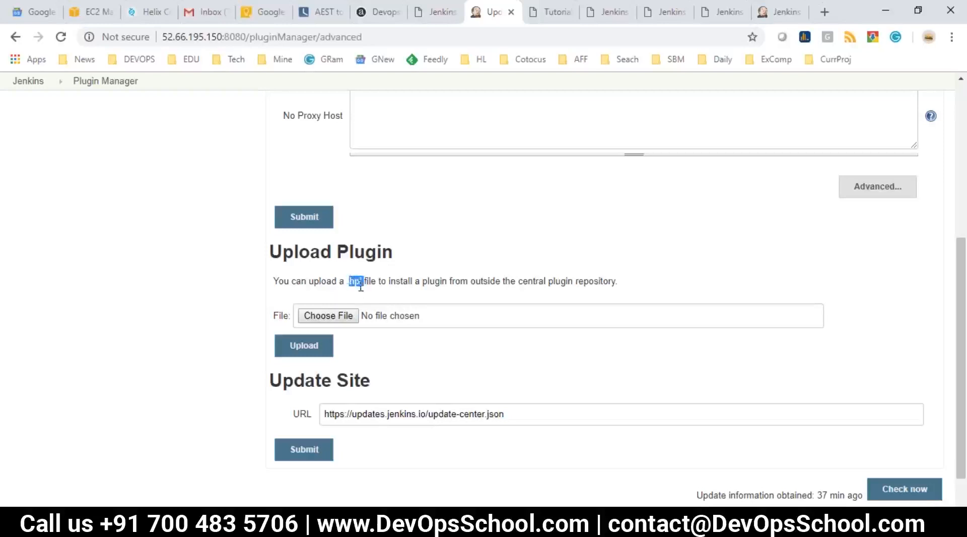
drag(359, 283, 353, 281)
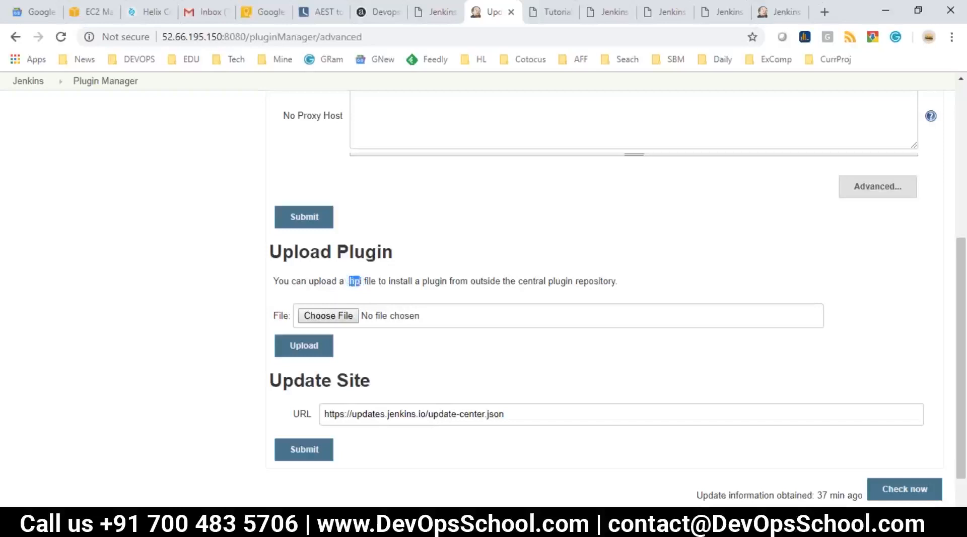
click(328, 316)
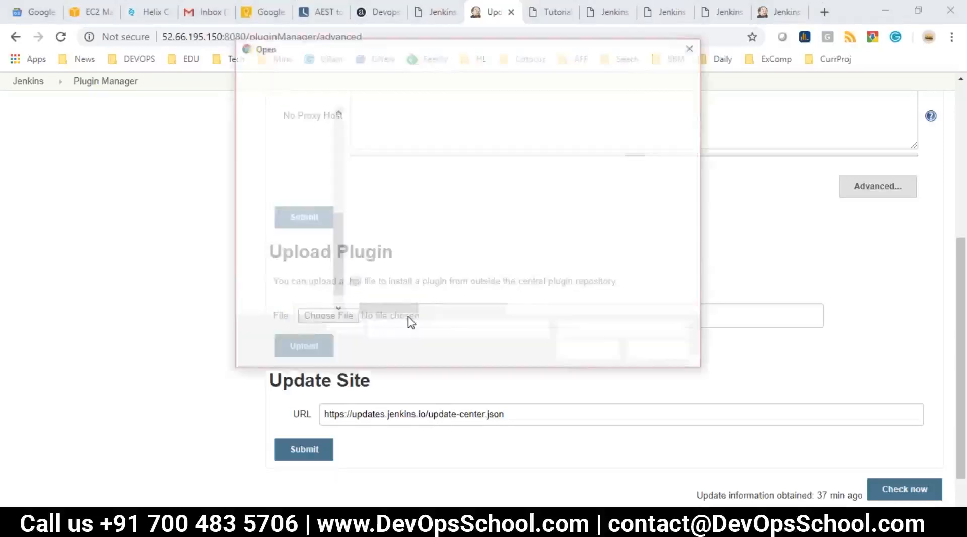
click(662, 352)
Review the Update Site section, highlight its update-center URL, and return to the list of available plugins.
scroll(432, 382, down, 1)
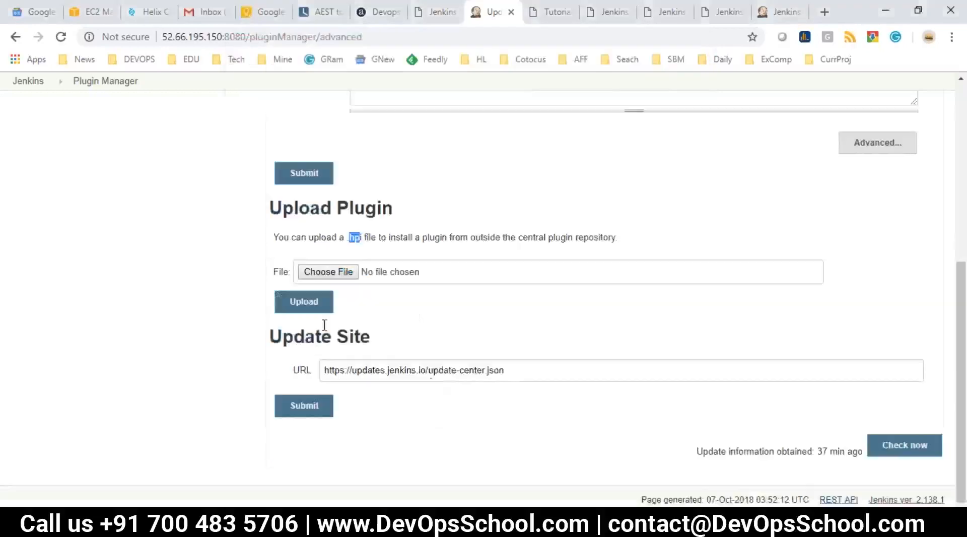
scroll(324, 317, up, 3)
scroll(285, 367, down, 3)
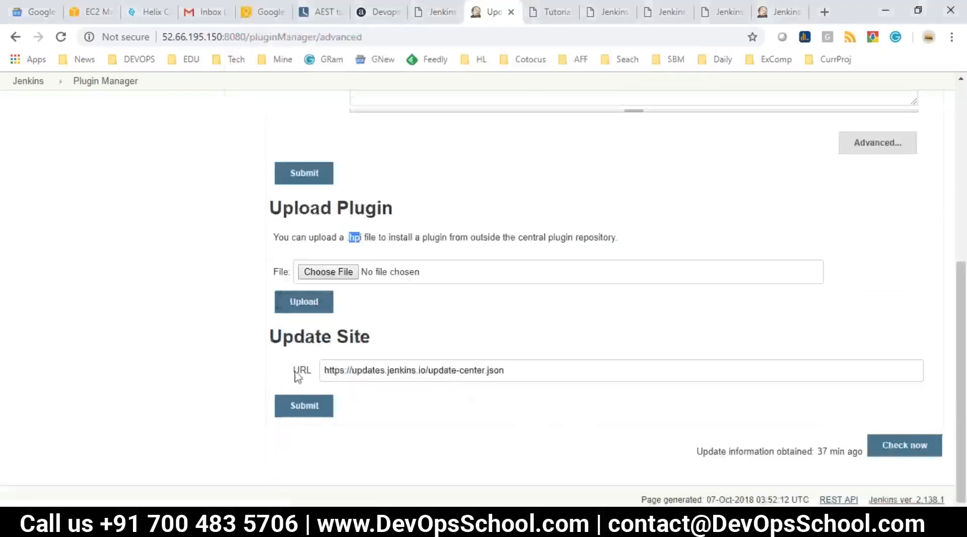
drag(524, 370, 326, 362)
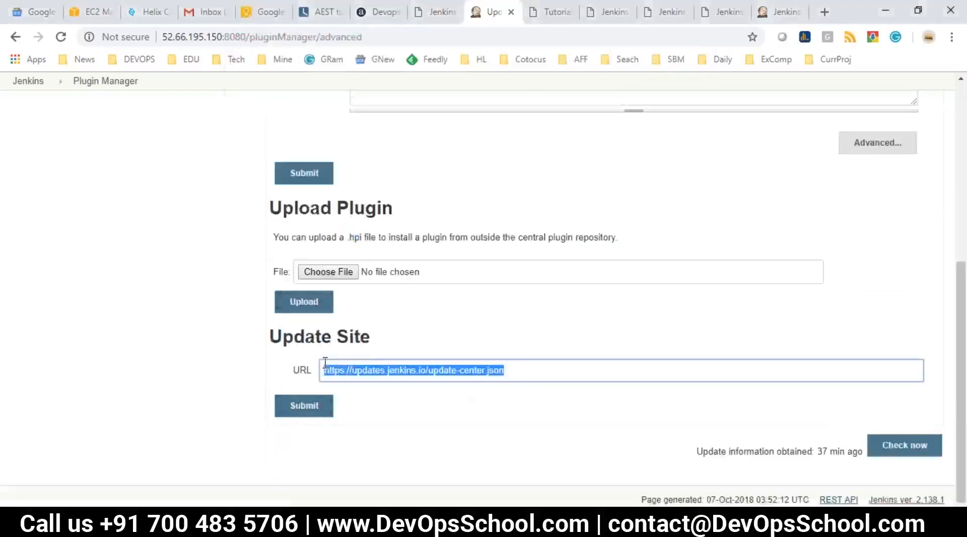
click(376, 377)
drag(526, 375, 317, 360)
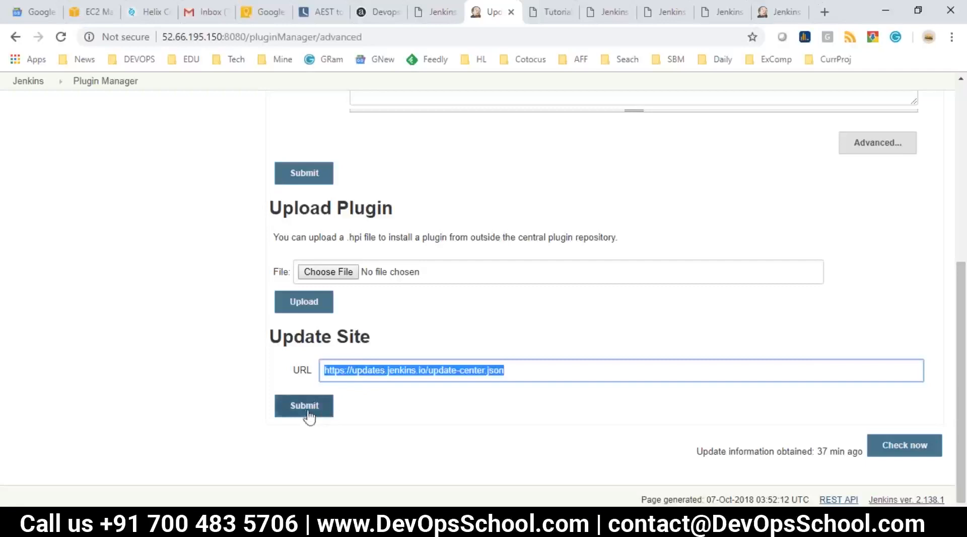
scroll(337, 438, up, 4)
scroll(337, 438, down, 4)
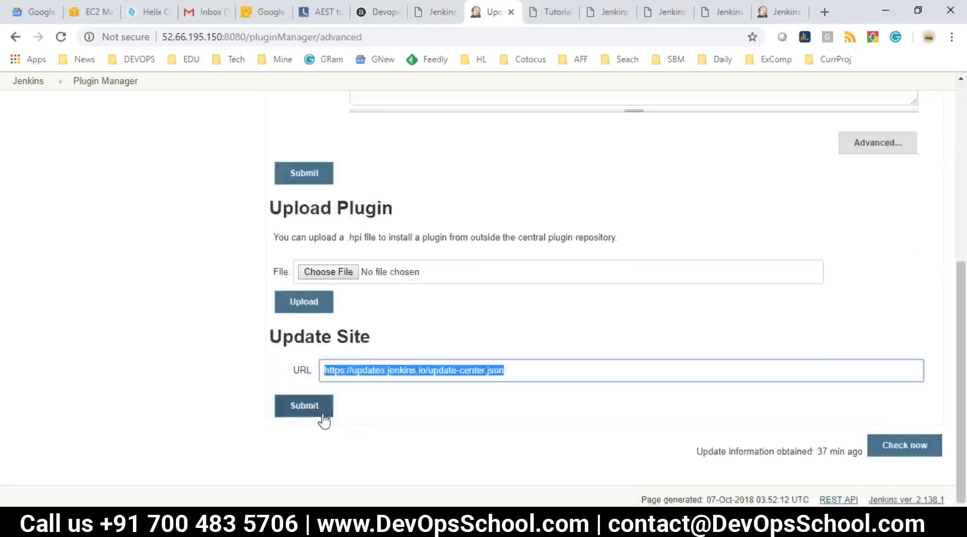
scroll(330, 419, up, 6)
click(339, 142)
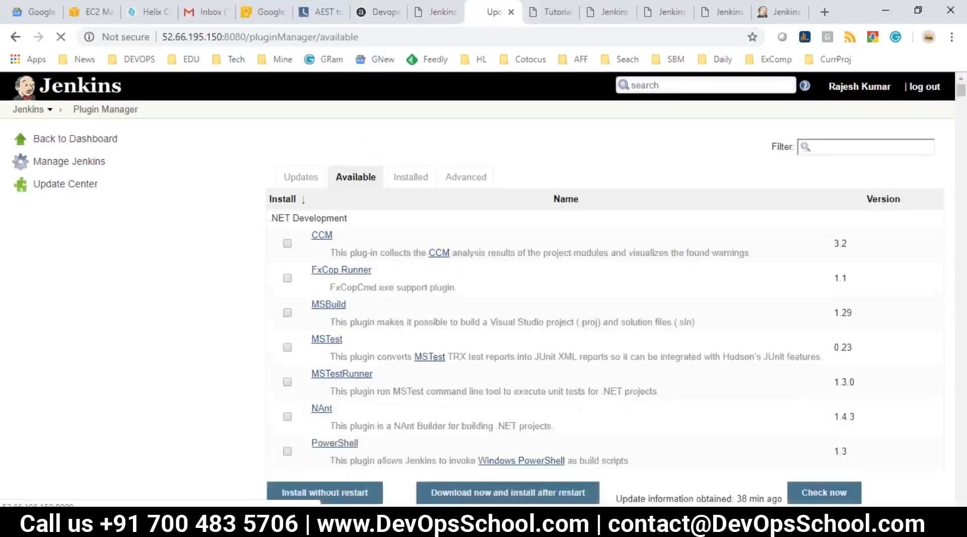
Switch to the Notepad course notes, add a line break after "Plugins ---" and select the Best Pracitcs and Plugins lines.
mouse_move(503, 522)
click(601, 465)
click(57, 355)
click(142, 334)
key(Return)
drag(155, 338, 6, 302)
drag(168, 336, 7, 282)
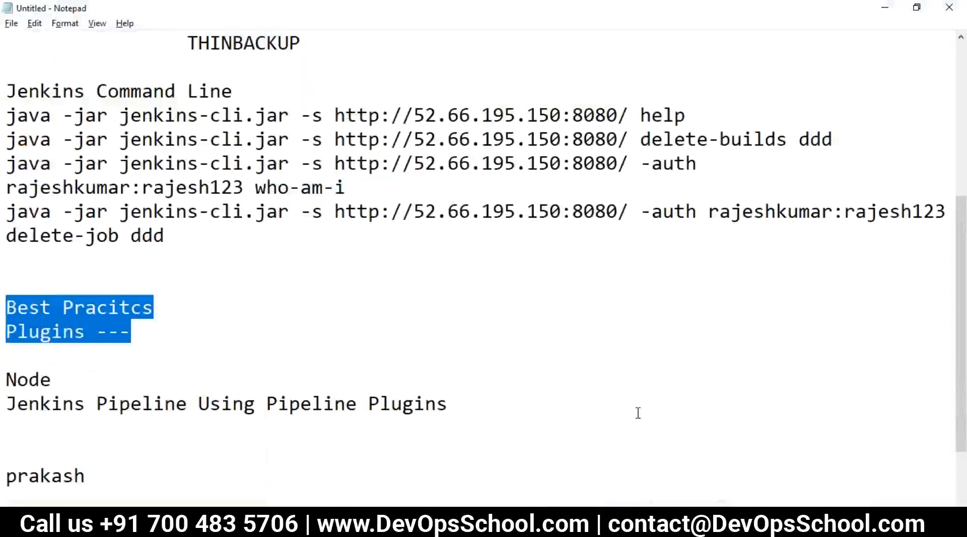
Move down the notes to the Node topic and place the cursor beside it.
click(952, 308)
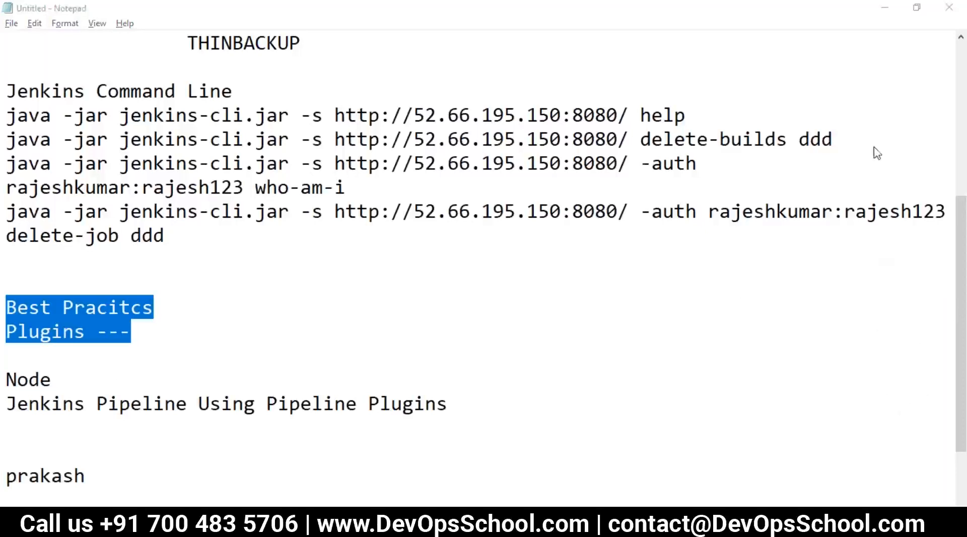
scroll(152, 403, down, 2)
click(79, 281)
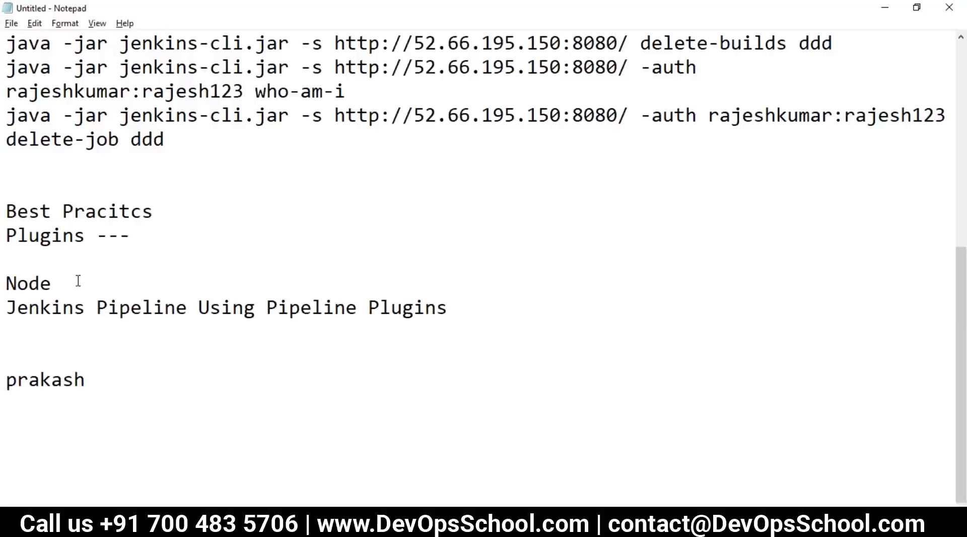
Launch Paint by running mspaint.
key(super+r)
text(m)
key(Down)
key(Down)
key(Down)
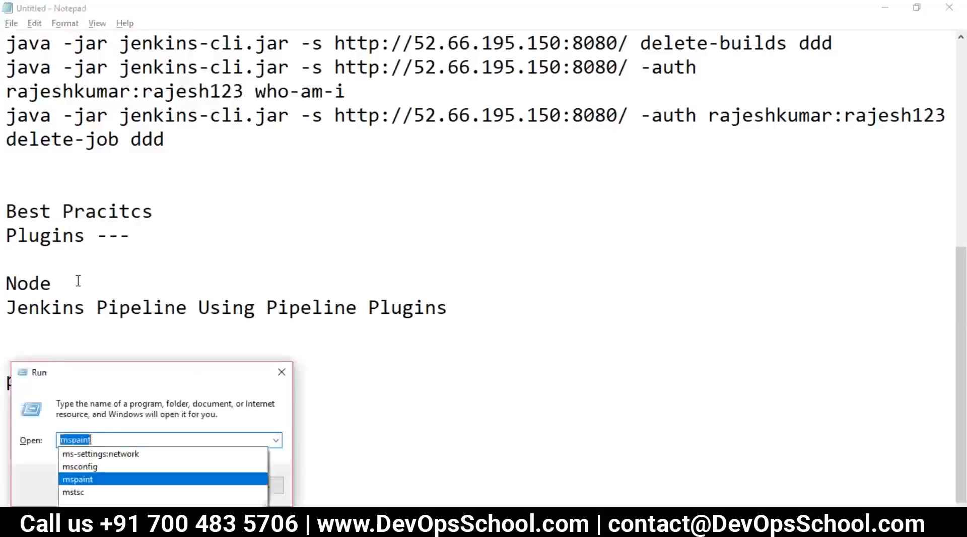
key(Return)
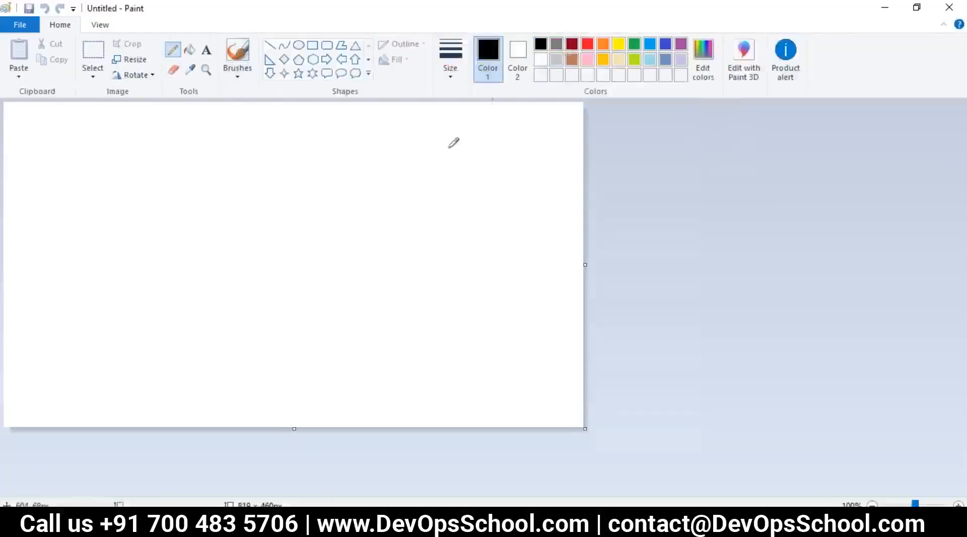
Set a thicker line size and draw a box split by a horizontal line, with S above and N below.
click(450, 58)
click(478, 182)
mouse_move(92, 144)
mouse_down()
mouse_move(74, 362)
mouse_move(333, 381)
mouse_move(331, 130)
mouse_move(86, 146)
mouse_up()
drag(90, 250, 331, 249)
mouse_move(204, 151)
mouse_down()
mouse_move(187, 147)
mouse_move(164, 213)
mouse_up()
mouse_move(156, 288)
mouse_down()
mouse_move(211, 295)
mouse_move(218, 337)
mouse_up()
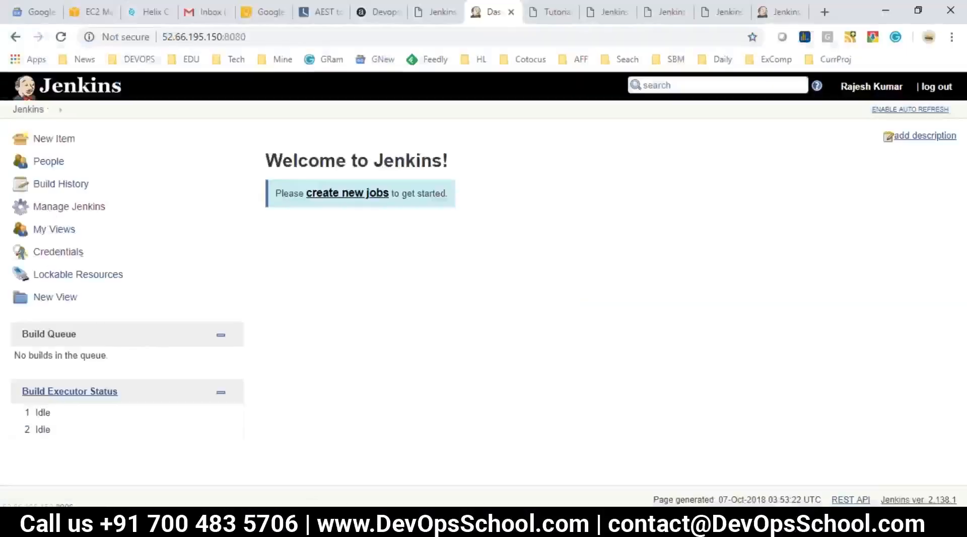
Open the Manage Jenkins page, and return to Paint to draw an arrow from the S section down into the N section.
click(53, 207)
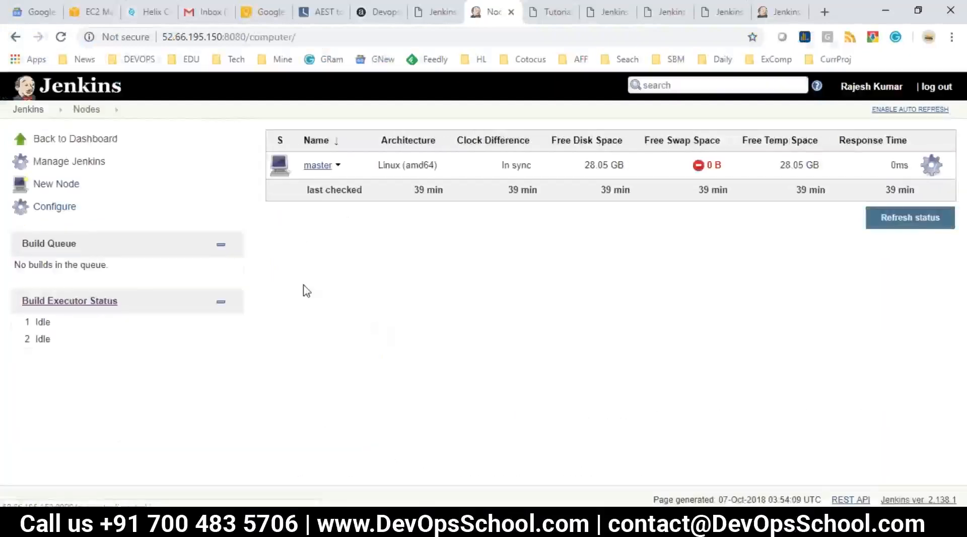
key(alt+Tab)
mouse_move(245, 184)
mouse_down()
mouse_move(248, 285)
mouse_move(272, 275)
mouse_up()
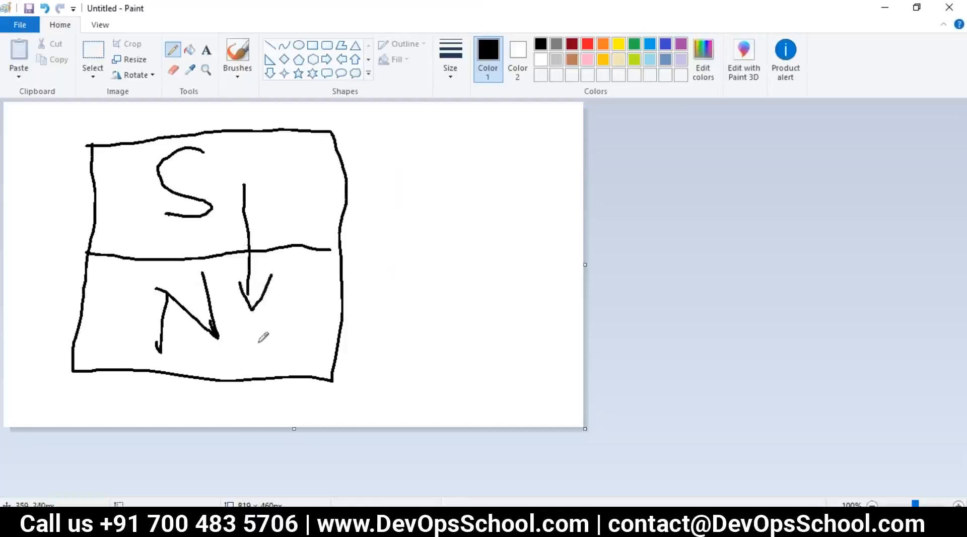
Circle the lower N section of the sketch and draw a curved J-shaped stroke beside the N.
mouse_move(160, 261)
mouse_down()
mouse_move(74, 330)
mouse_move(201, 377)
mouse_move(361, 317)
mouse_move(292, 254)
mouse_up()
mouse_move(182, 252)
mouse_down()
mouse_move(115, 260)
mouse_move(60, 312)
mouse_move(121, 384)
mouse_up()
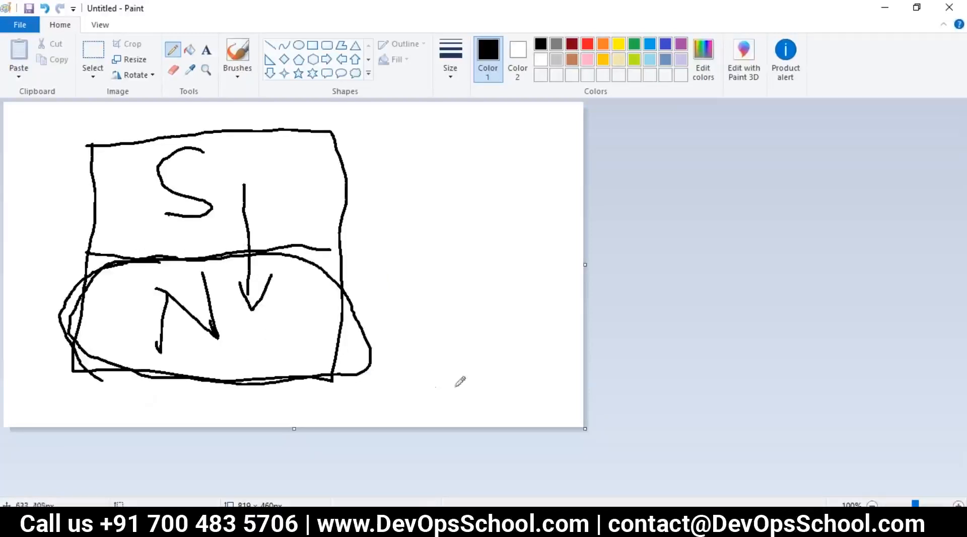
drag(255, 338, 317, 294)
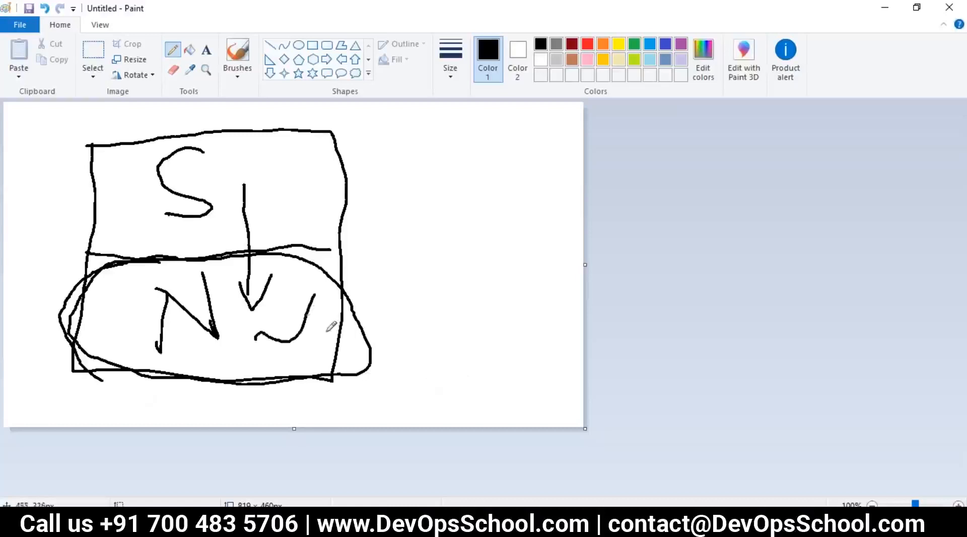
Retrace the S and sketch two laptop shapes beside the server box, with lines running from the N section to them.
mouse_move(187, 149)
mouse_down()
mouse_move(164, 169)
mouse_move(204, 196)
mouse_move(168, 214)
mouse_up()
mouse_move(259, 247)
mouse_down()
mouse_move(506, 328)
mouse_move(483, 337)
mouse_up()
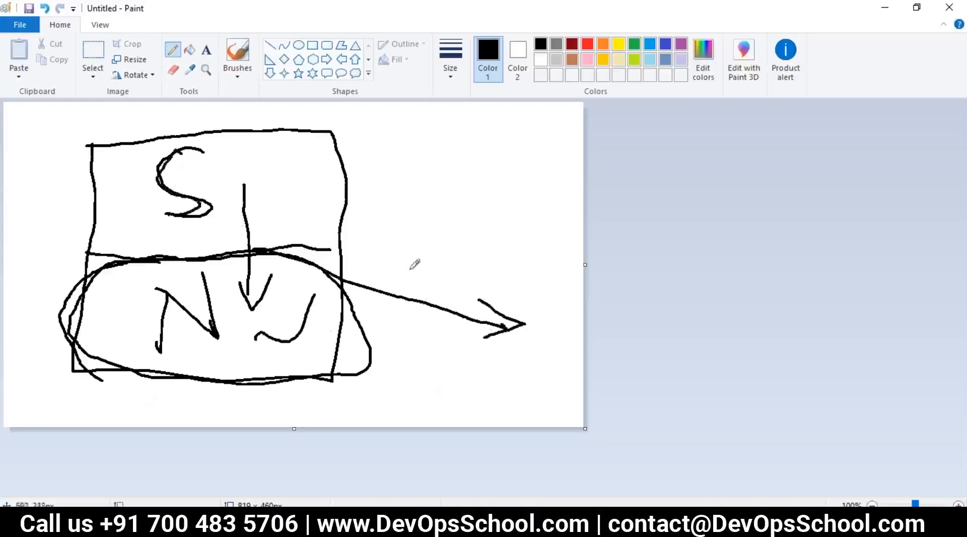
drag(297, 248, 460, 242)
drag(479, 184, 485, 232)
mouse_move(481, 170)
mouse_down()
mouse_move(582, 191)
mouse_move(476, 226)
mouse_move(461, 252)
mouse_move(535, 246)
mouse_move(560, 211)
mouse_up()
drag(488, 288, 502, 348)
mouse_move(489, 290)
mouse_down()
mouse_move(502, 286)
mouse_move(541, 341)
mouse_move(469, 354)
mouse_move(513, 389)
mouse_move(579, 344)
mouse_up()
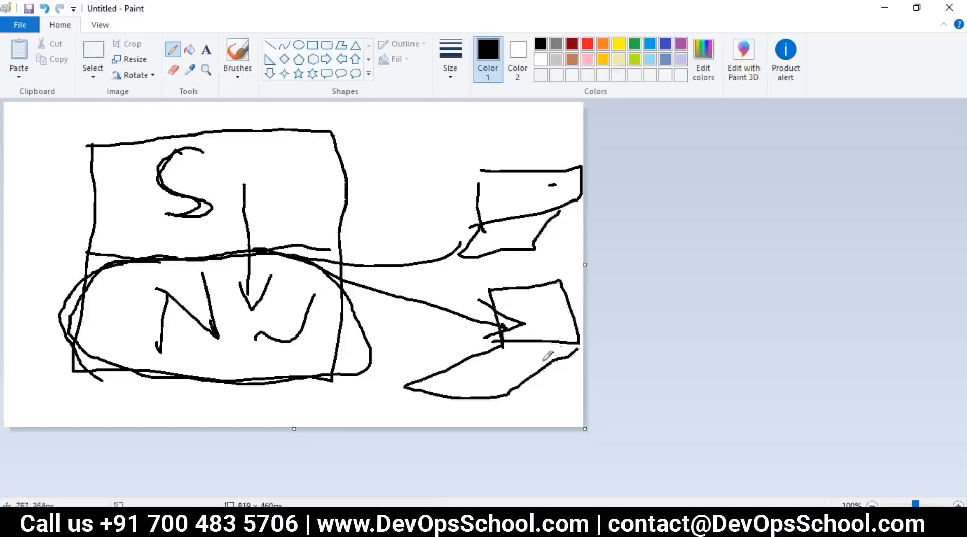
Draw black arrows from the S section to both laptop shapes and down into the N section.
drag(226, 225, 505, 330)
mouse_move(281, 230)
mouse_down()
mouse_move(396, 265)
mouse_move(508, 212)
mouse_up()
mouse_move(300, 246)
mouse_down()
mouse_move(334, 257)
mouse_move(489, 204)
mouse_move(461, 237)
mouse_up()
drag(259, 216, 247, 313)
Set the drawing colour to red and draw arrows from the S section to both laptops and the N section.
click(587, 45)
mouse_move(247, 194)
mouse_down()
mouse_move(297, 249)
mouse_move(504, 186)
mouse_move(509, 211)
mouse_up()
mouse_move(294, 197)
mouse_down()
mouse_move(373, 265)
mouse_move(515, 327)
mouse_move(419, 337)
mouse_up()
mouse_move(232, 205)
mouse_down()
mouse_move(215, 276)
mouse_move(248, 278)
mouse_up()
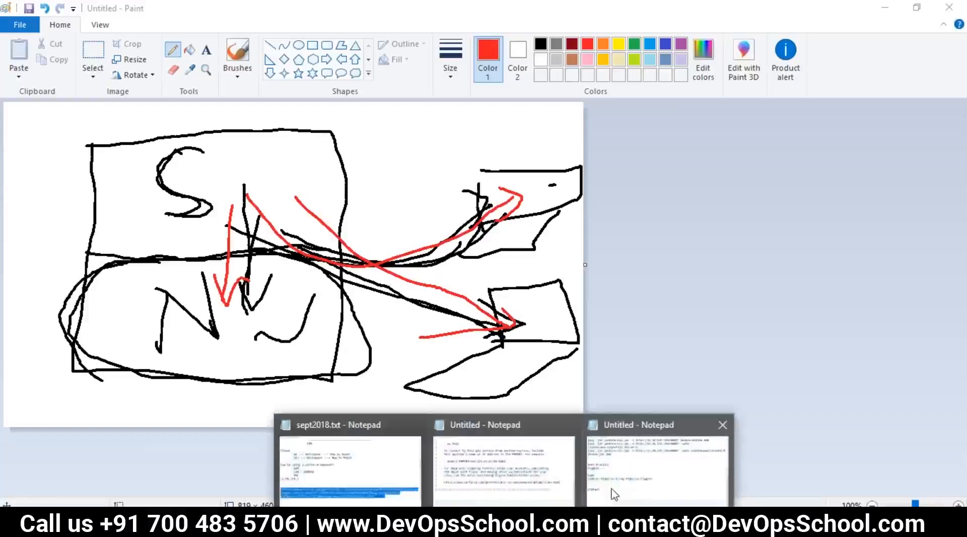
Switch to the Notepad notes and add indented LINUX and WINDOWS lines under Node.
click(641, 491)
key(Return)
key(Tab)
text(LINUX)
key(Return)
key(Tab)
text(W)
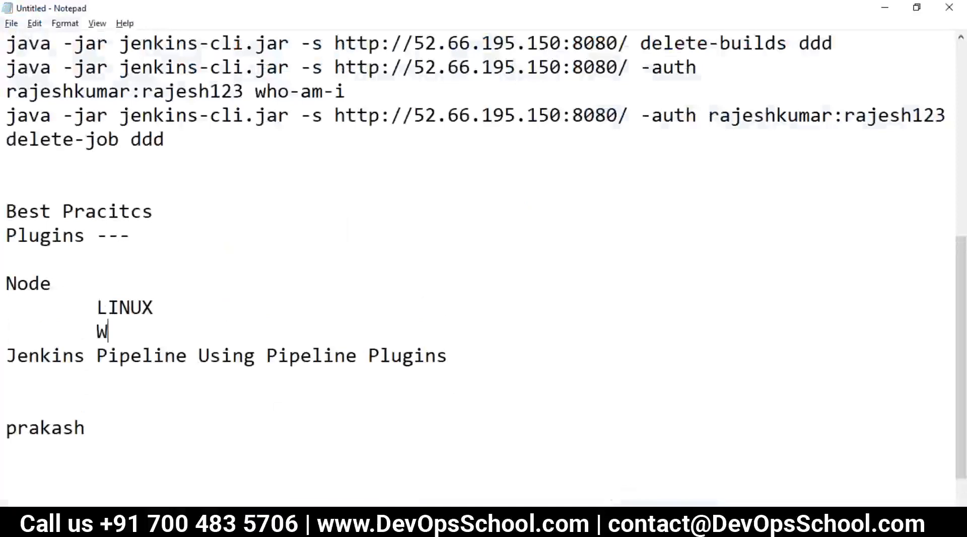
text(INDOWS)
Add the indented lines IP, USER, PASS | KEY and WORKSPACE under LINUX in the notes.
double_click(160, 303)
click(160, 302)
key(Return)
key(Tab)
key(Tab)
text(IP)
key(Return)
key(Tab)
key(Tab)
text(USER)
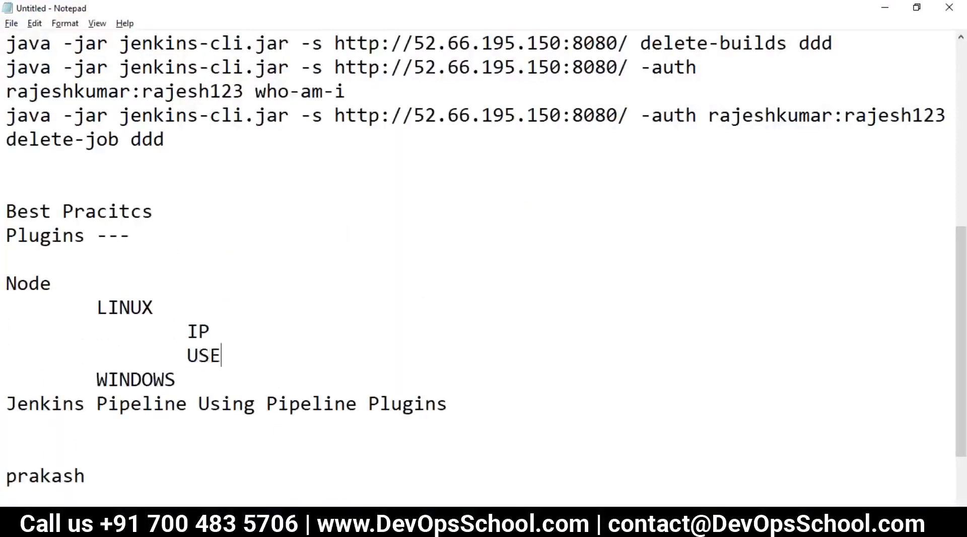
key(Return)
text(PASS)
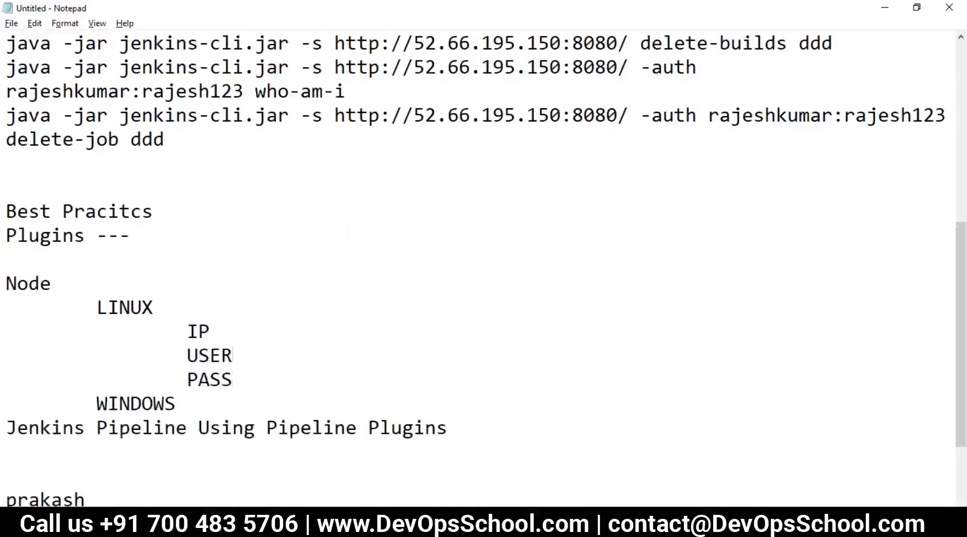
text( | KEY)
key(Return)
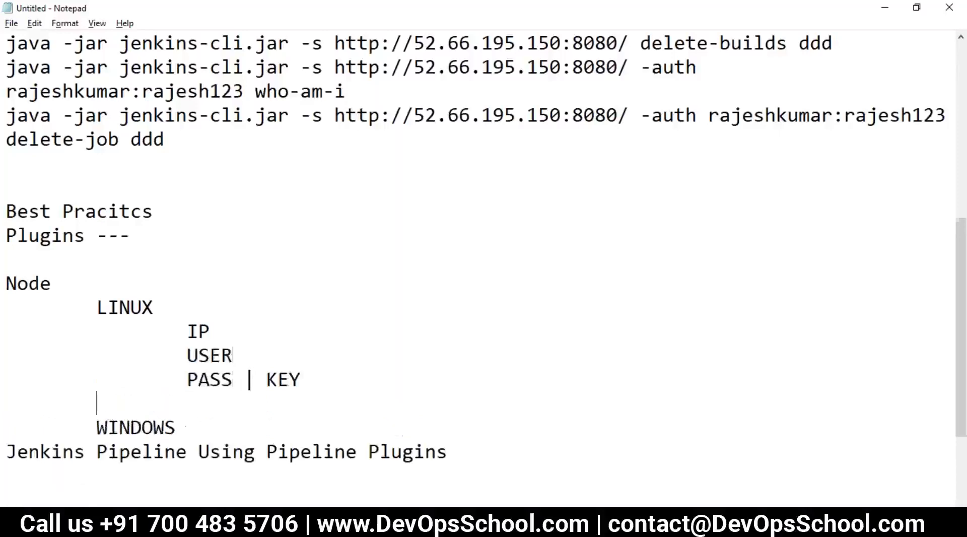
text(WORKSPACE)
Switch to Jenkins in the browser and create a Freestyle project named dummy.
key(alt+Tab)
key(alt+Tab)
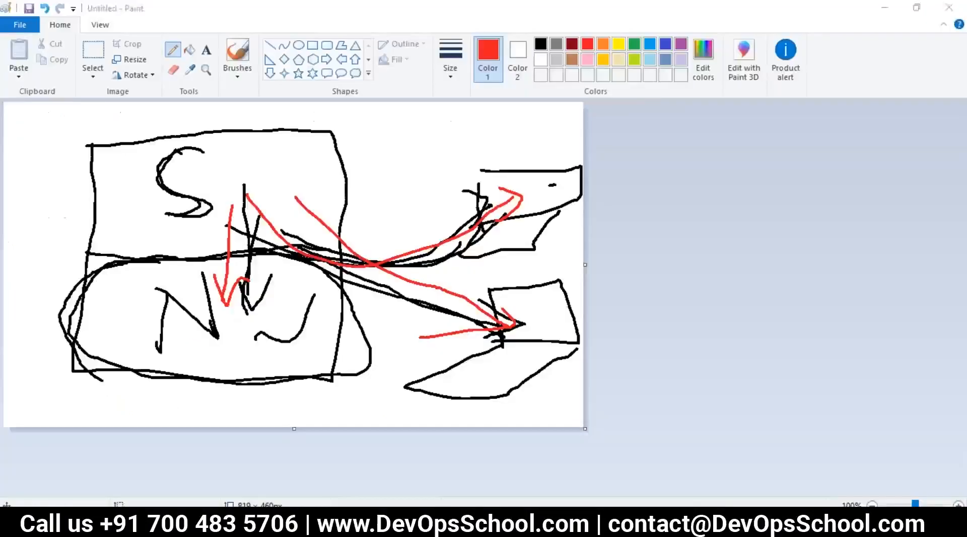
key(alt+Tab)
click(39, 114)
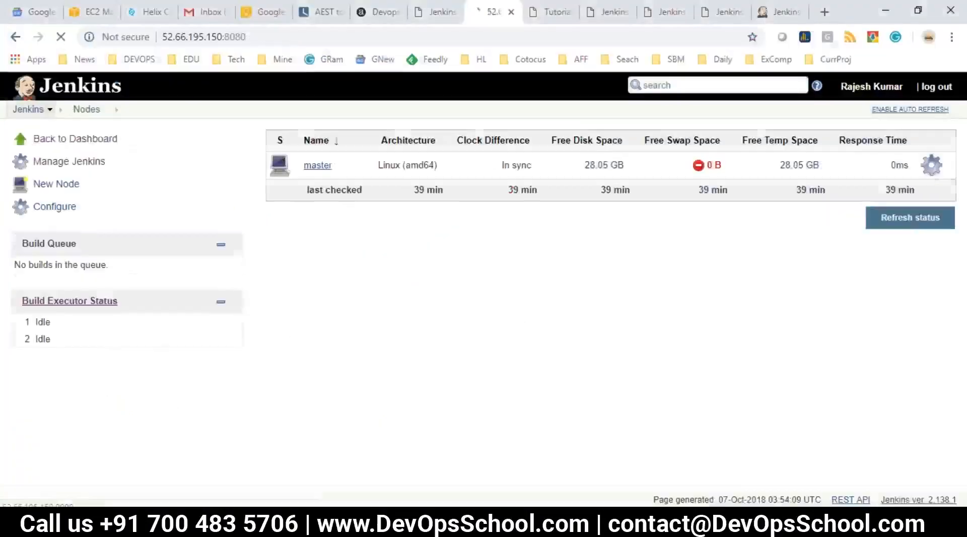
click(51, 136)
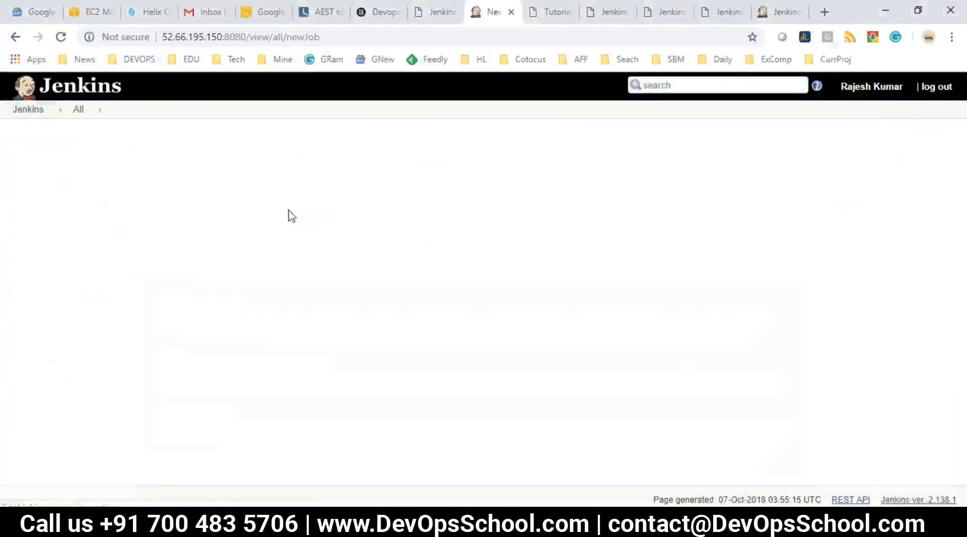
click(227, 179)
text(d)
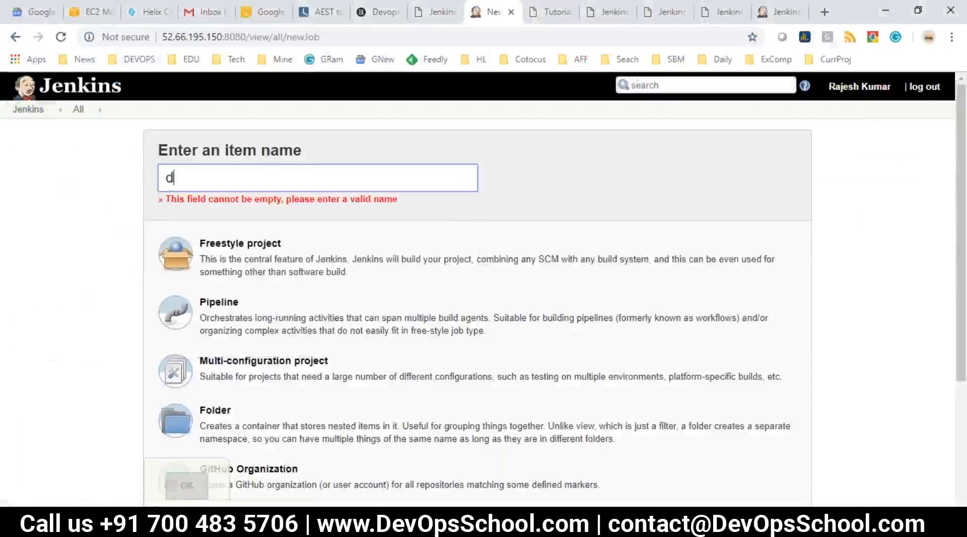
text(ummy)
scroll(214, 248, down, 1)
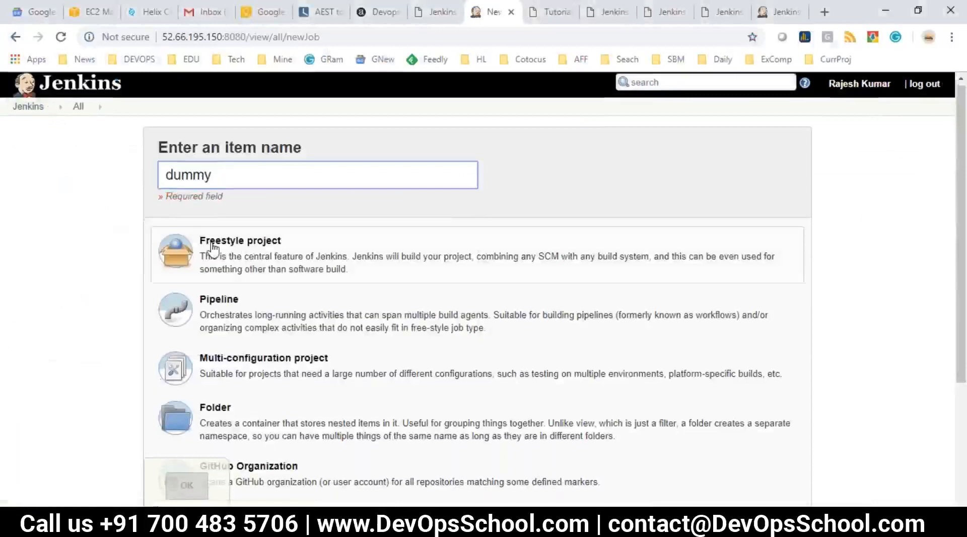
click(213, 247)
scroll(215, 353, down, 2)
click(186, 485)
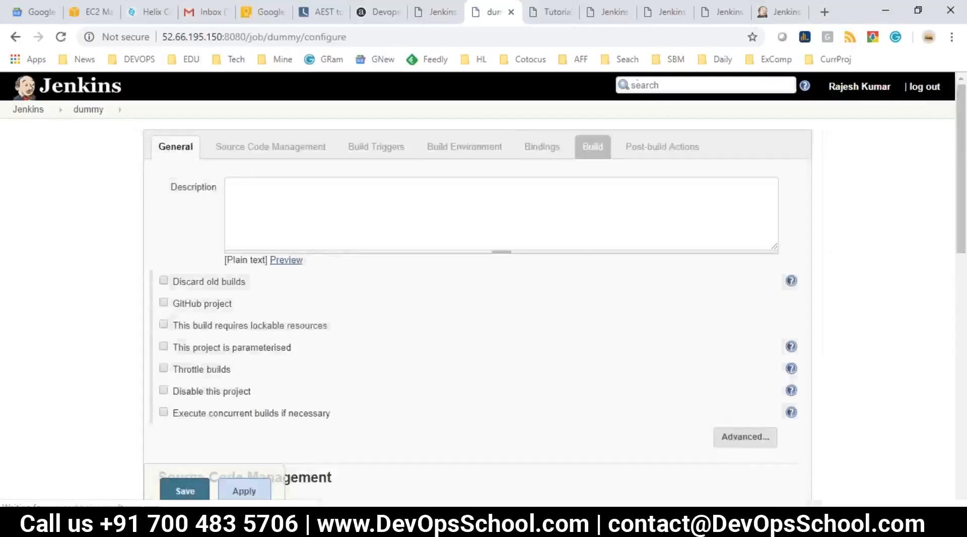
Add an Execute shell build step with the command mkdir test to the dummy job and save it.
click(589, 147)
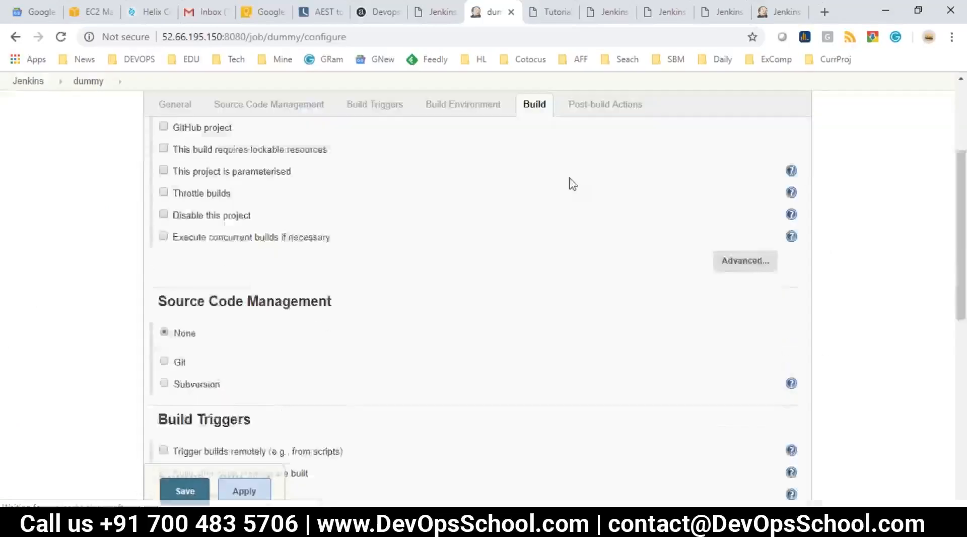
click(200, 284)
click(196, 326)
click(263, 316)
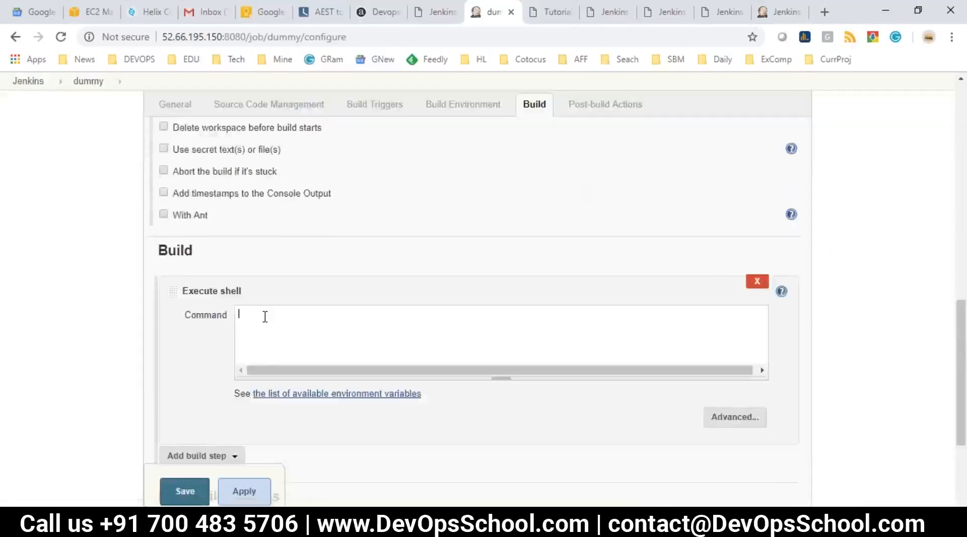
text(mkdir test)
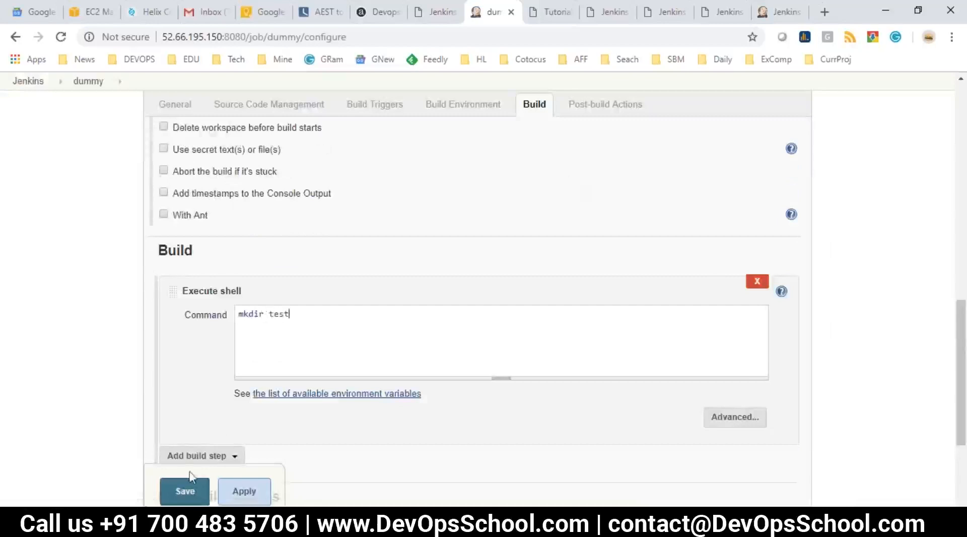
click(184, 491)
Build the dummy job and open the console output of build #1.
click(56, 229)
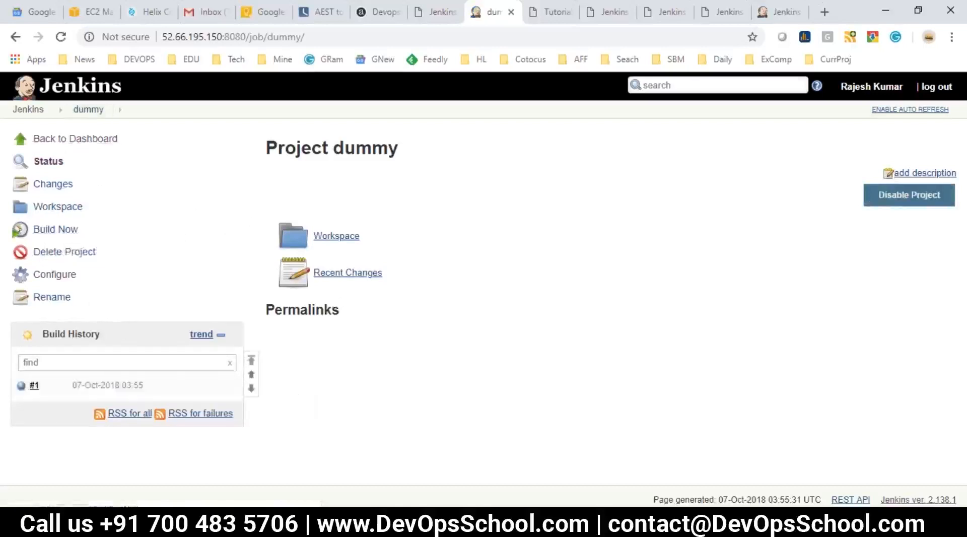
click(100, 384)
click(53, 185)
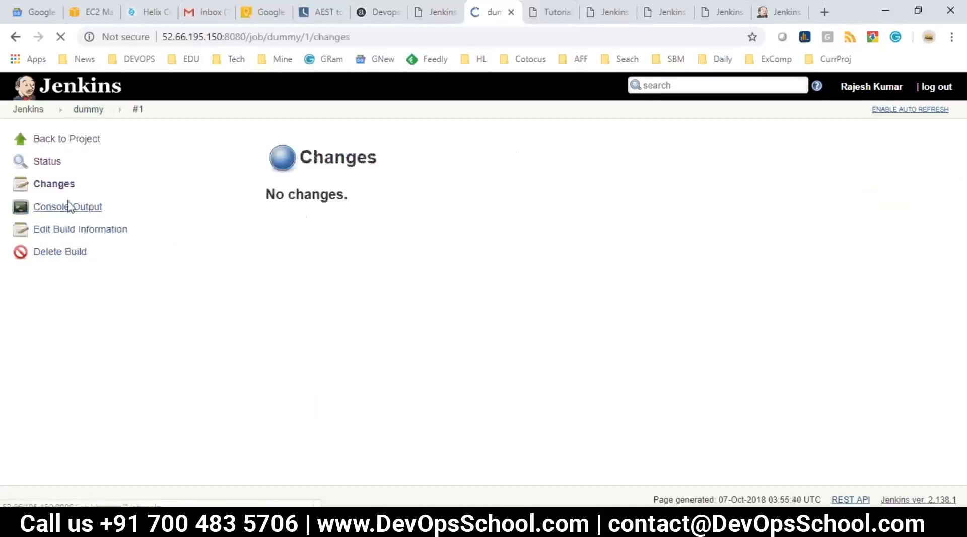
click(68, 207)
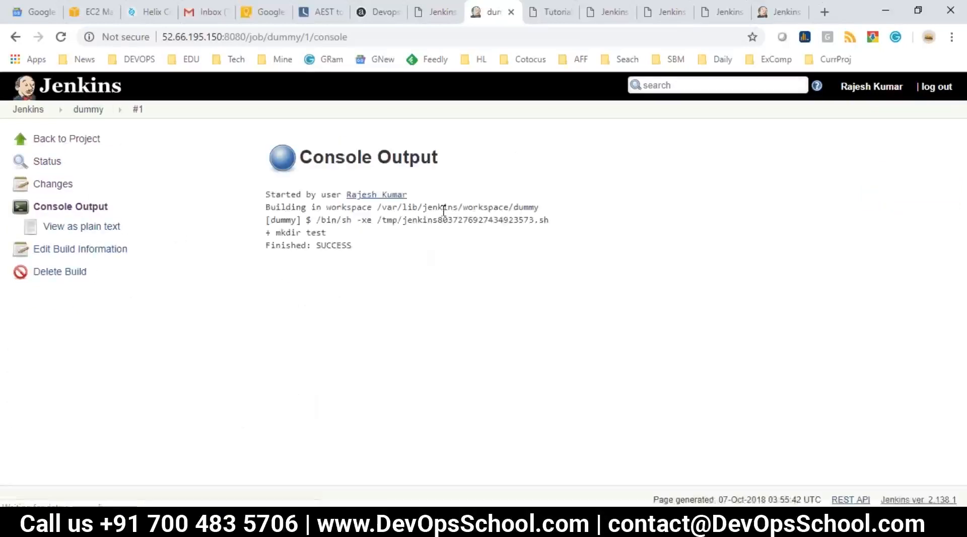
Highlight the workspace path /var/lib/jenkins/workspace/dummy in the console output and examine its parts.
drag(377, 207, 539, 206)
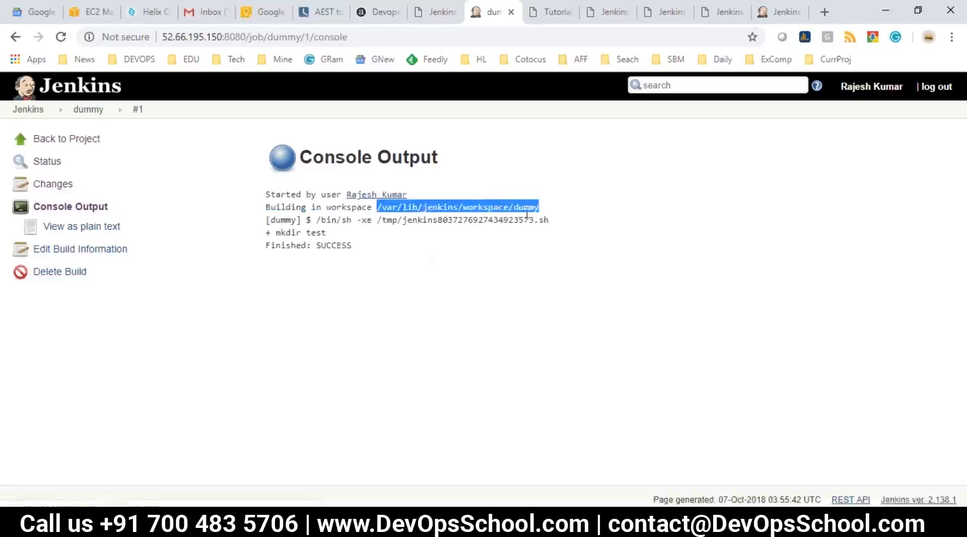
click(246, 206)
drag(266, 207, 537, 206)
double_click(497, 207)
drag(375, 208, 513, 208)
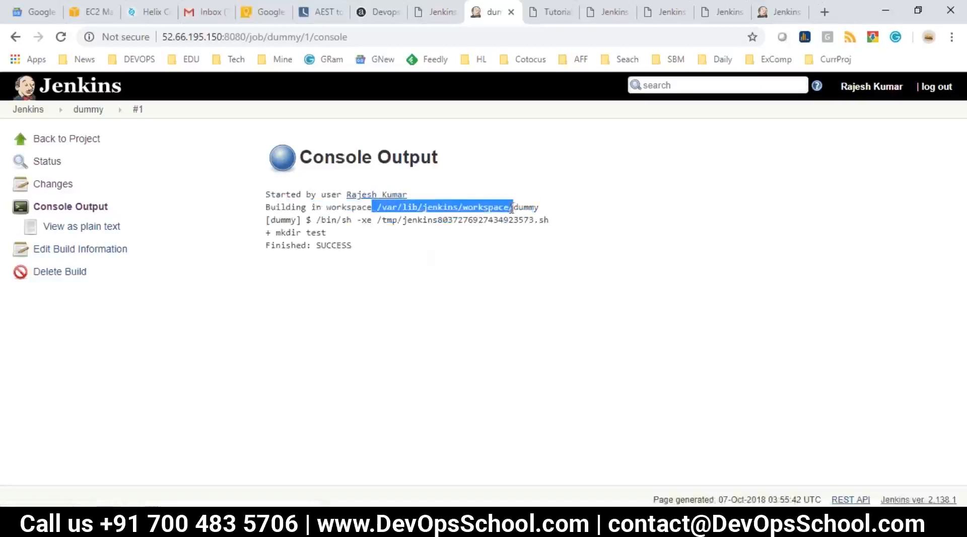
double_click(464, 207)
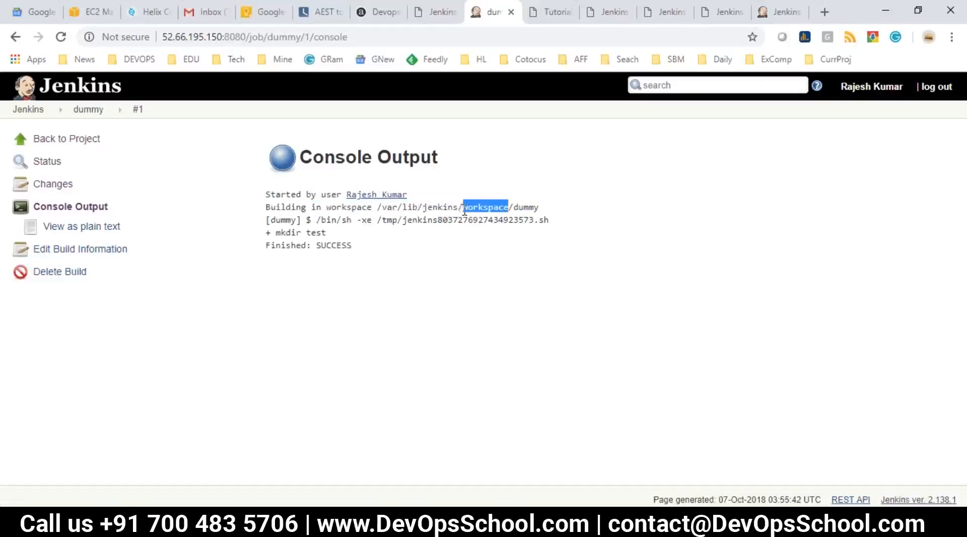
triple_click(455, 207)
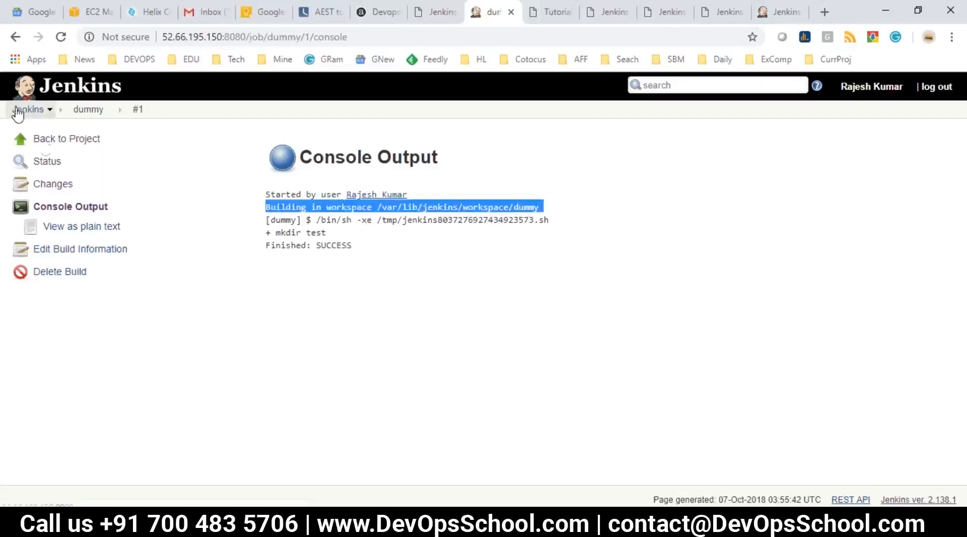
View the master node's configuration from the Jenkins node management page, and return to the node list.
click(23, 109)
click(48, 209)
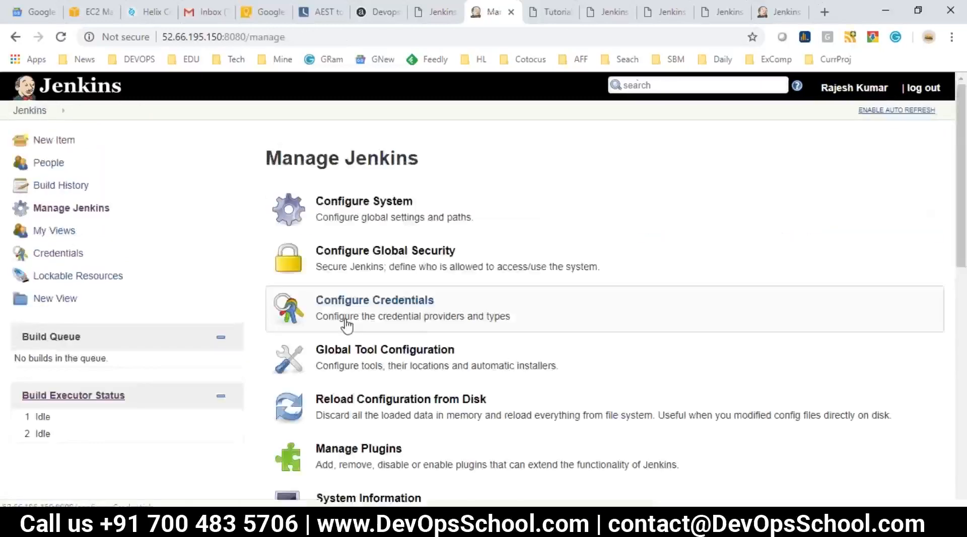
scroll(347, 326, down, 8)
click(353, 274)
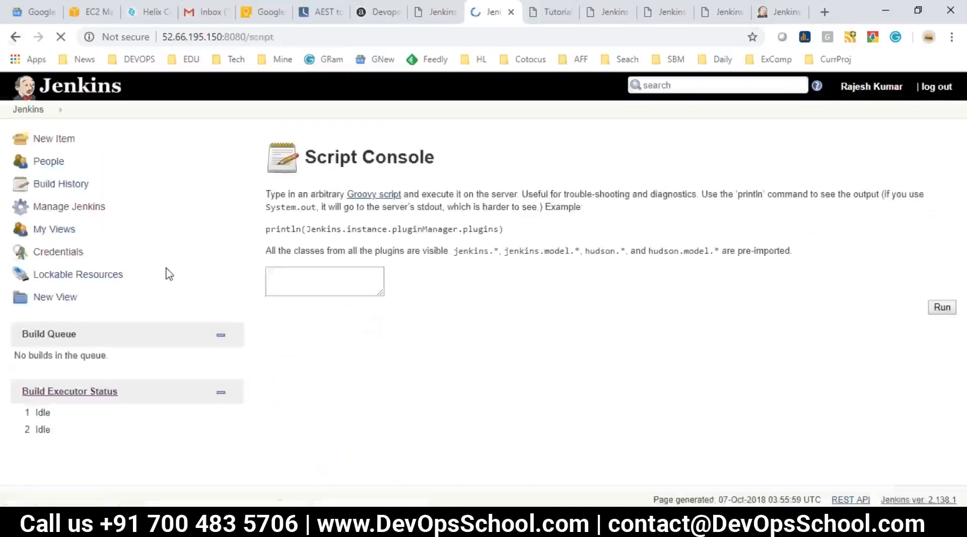
click(16, 37)
click(401, 324)
click(317, 165)
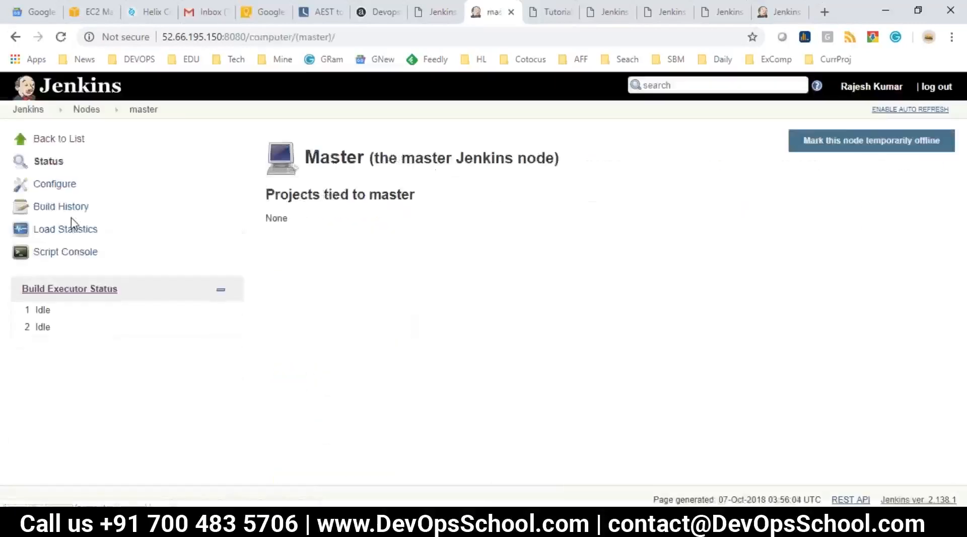
click(57, 188)
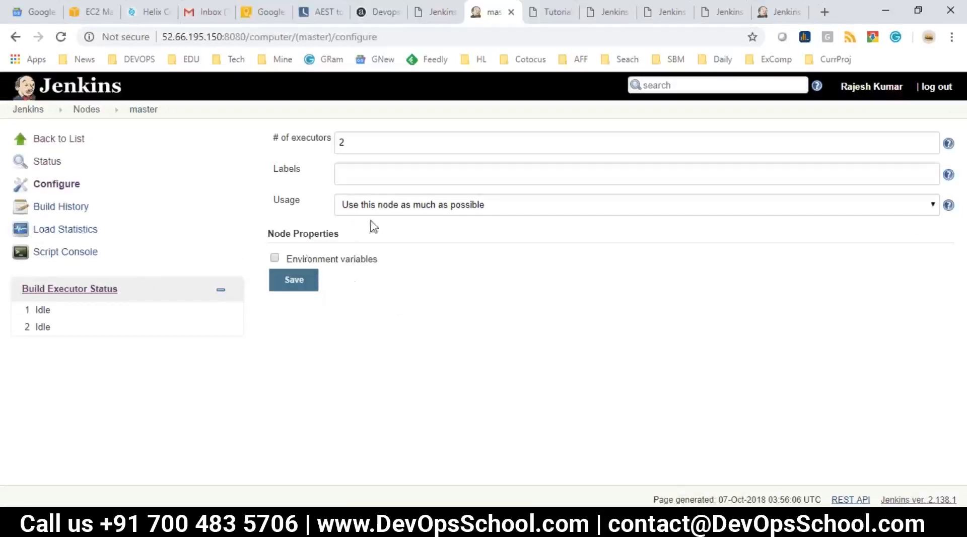
click(89, 111)
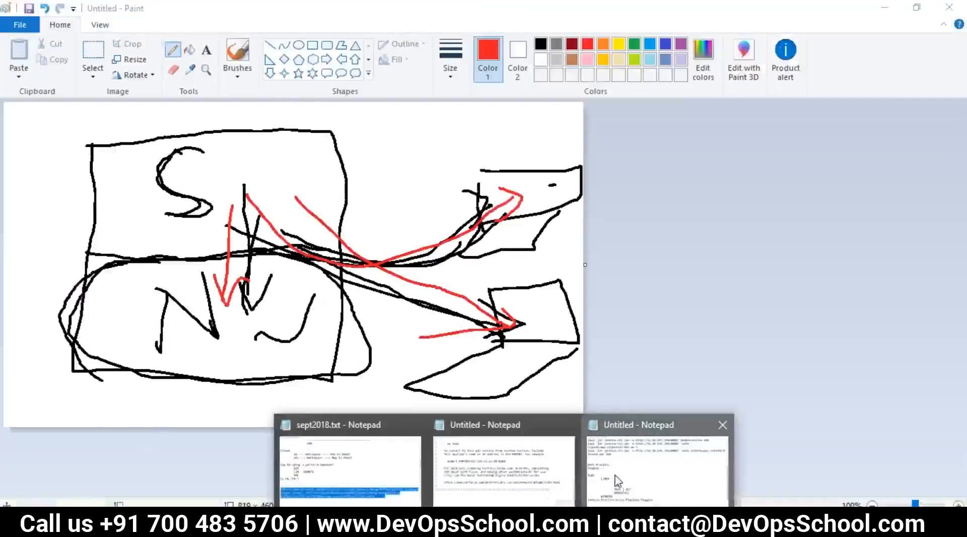
Switch to the Notepad notes and highlight the node requirements listed under LINUX.
click(614, 476)
drag(298, 413, 233, 330)
click(266, 330)
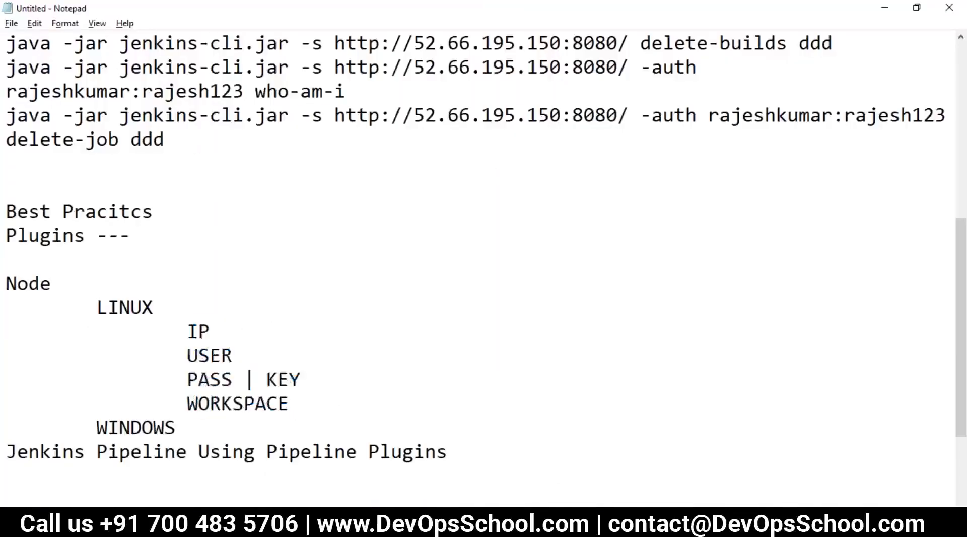
Start launching a new instance in the EC2 console, sign in to AWS again, and choose an AMI to reach the instance types.
key(alt+Tab)
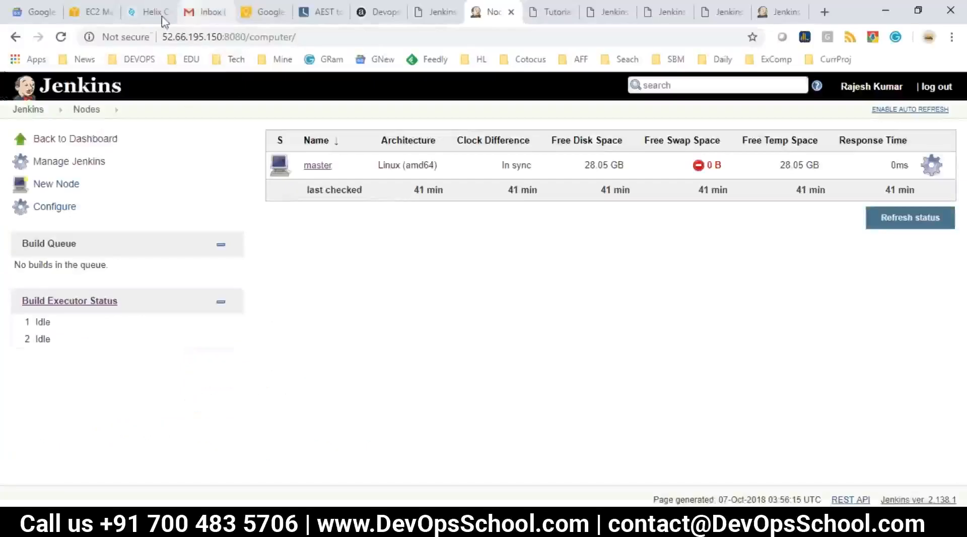
click(93, 12)
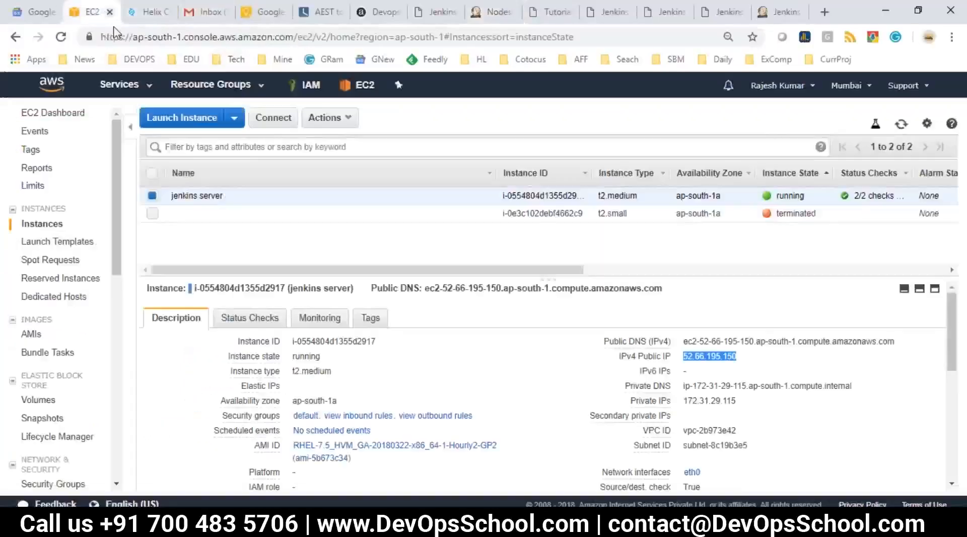
click(190, 117)
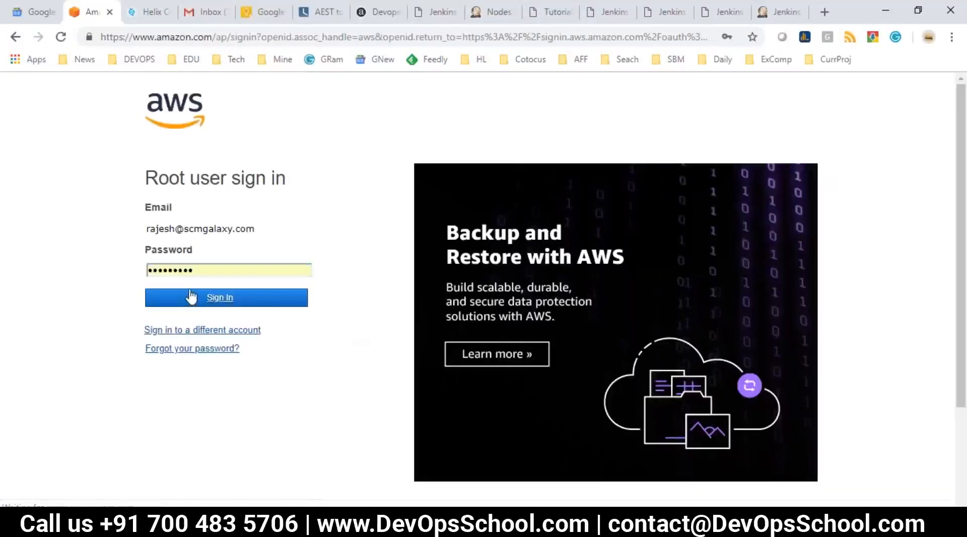
click(190, 297)
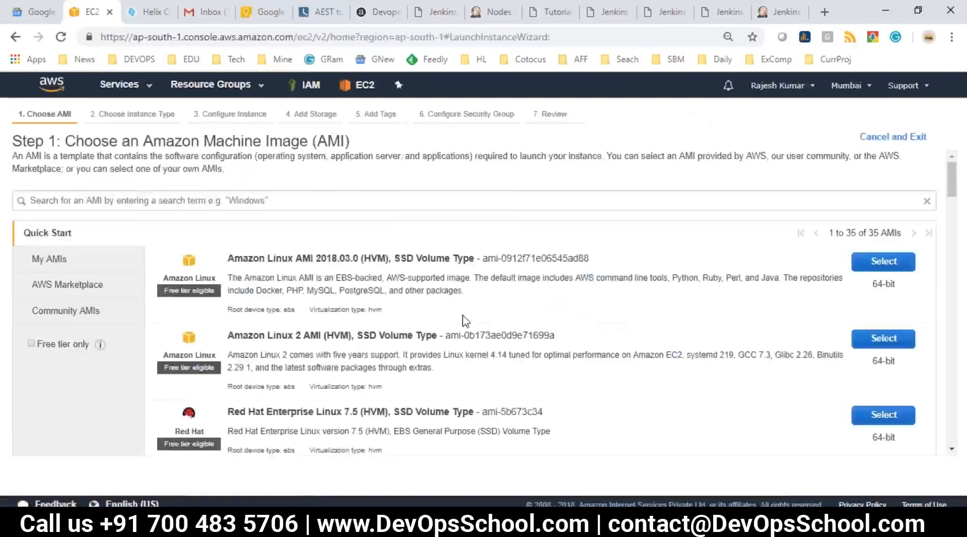
scroll(464, 320, down, 3)
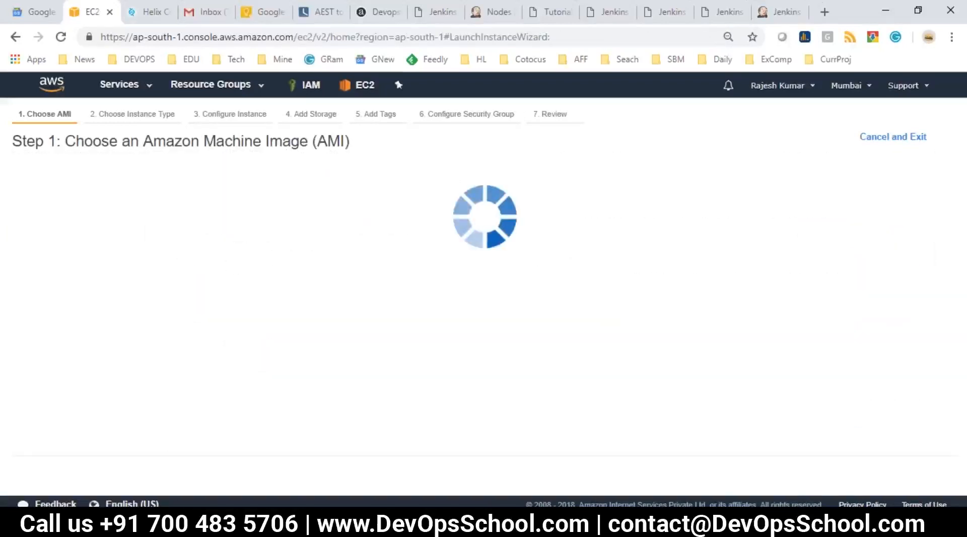
drag(427, 311, 387, 302)
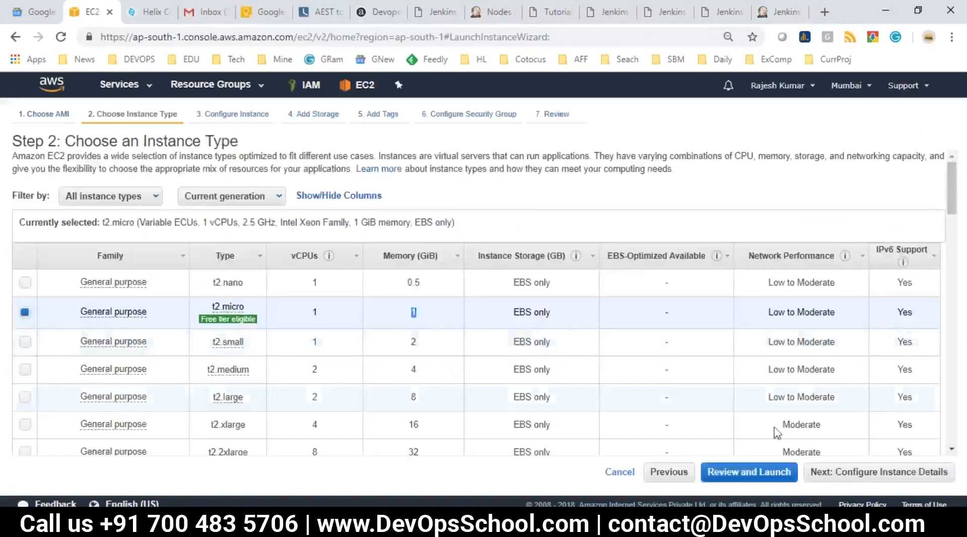
Keep the default instance details, storage and tags, and assign the existing default VPC security group to the instance.
click(881, 473)
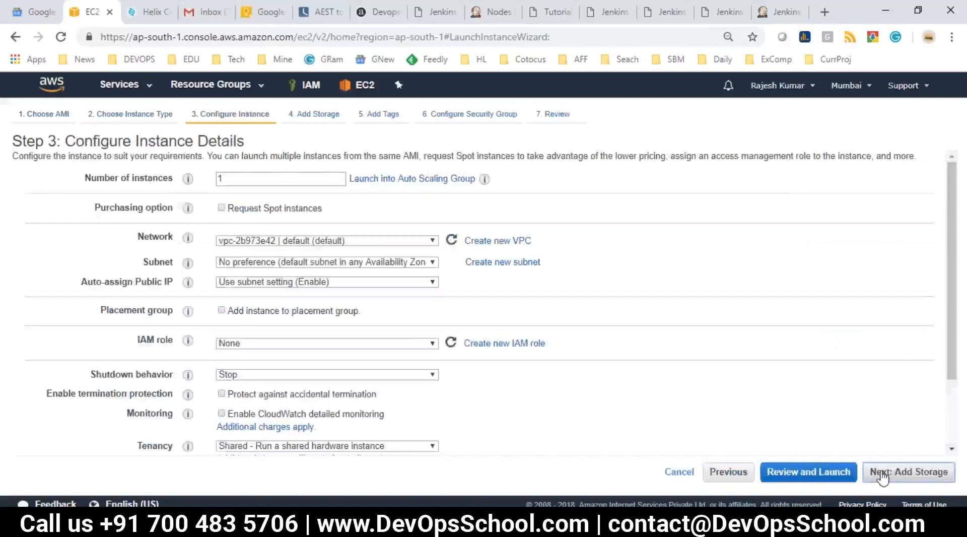
click(882, 473)
click(882, 473)
click(885, 474)
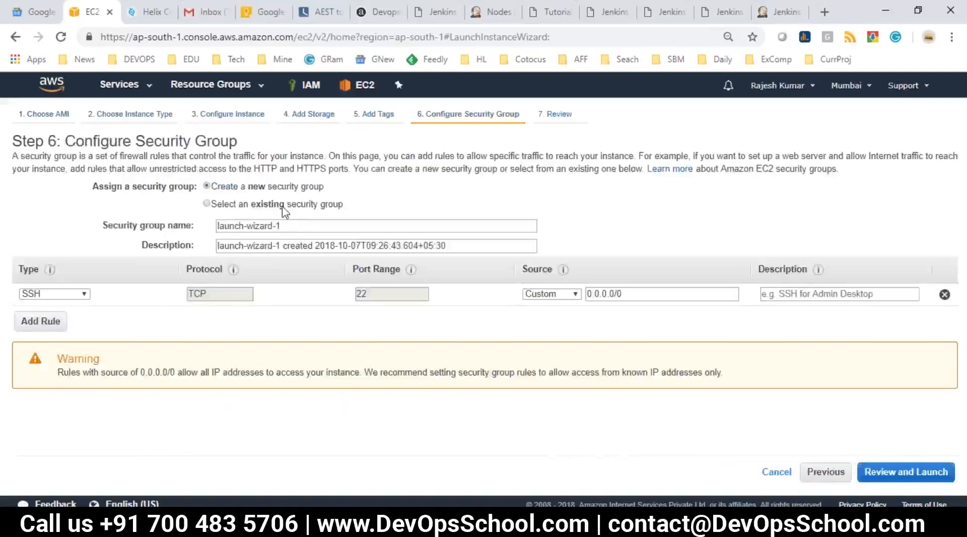
click(280, 205)
click(258, 255)
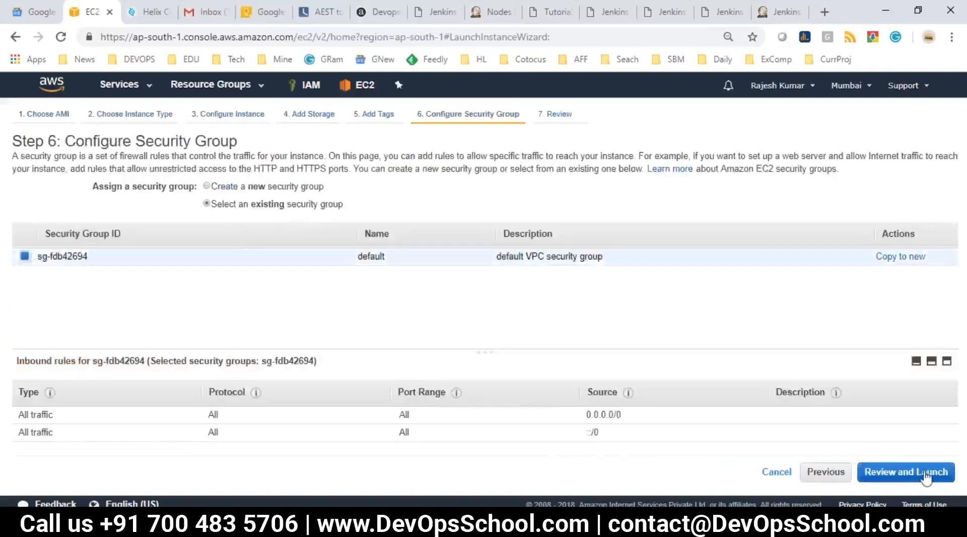
Review and launch the instance with the existing key pair final, acknowledging key access, and open the instances list.
click(925, 475)
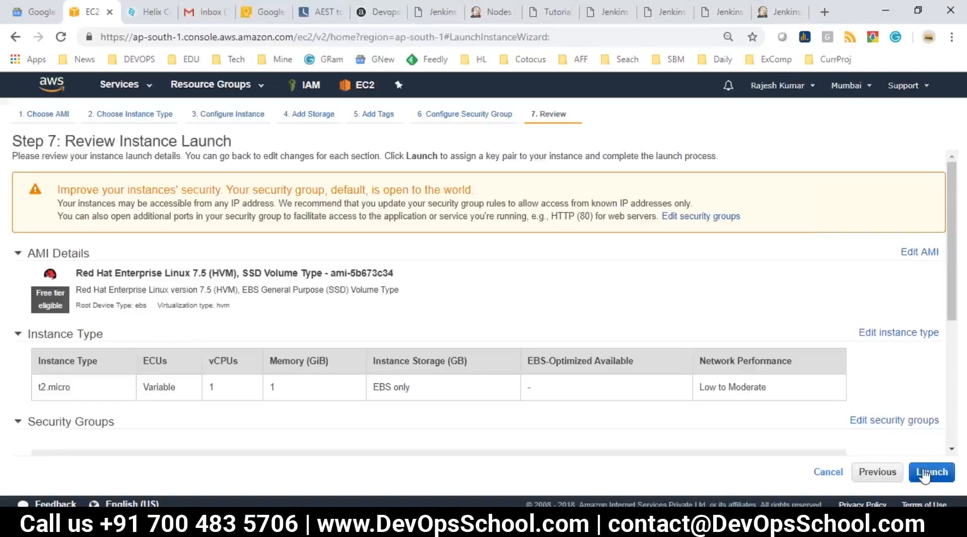
click(924, 476)
click(469, 372)
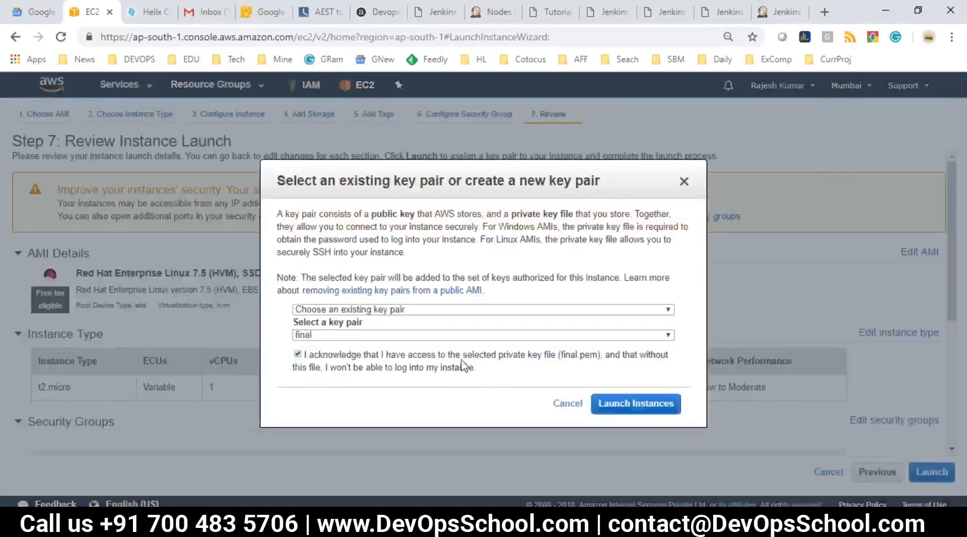
click(610, 408)
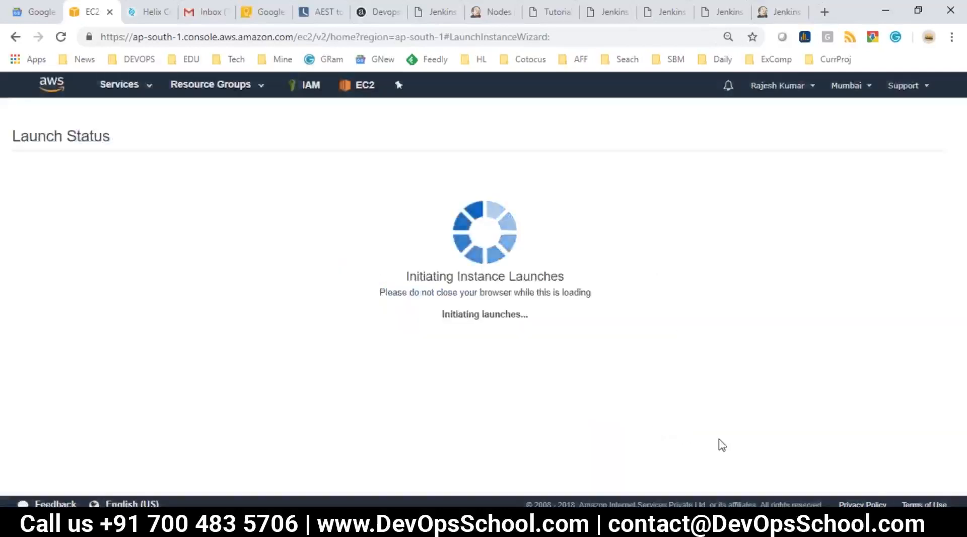
scroll(927, 464, down, 2)
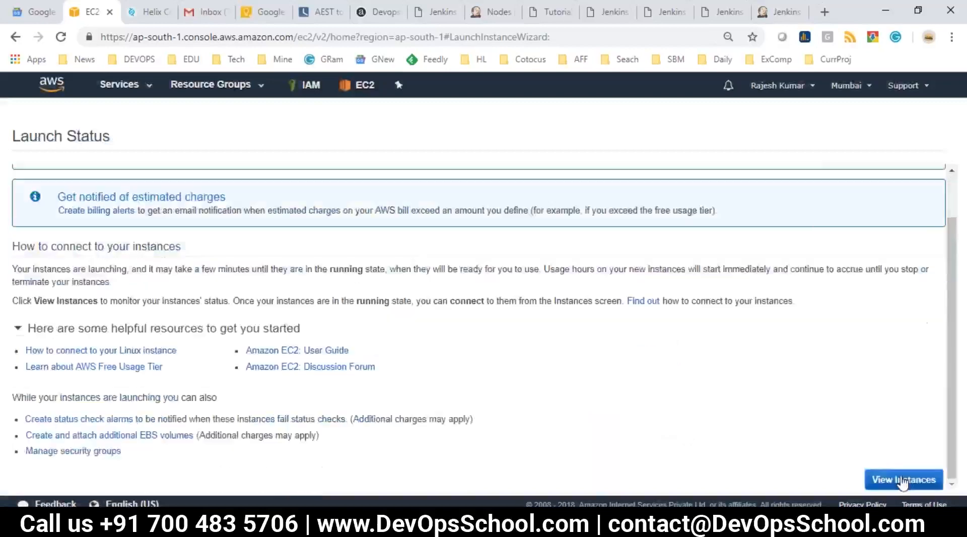
click(905, 479)
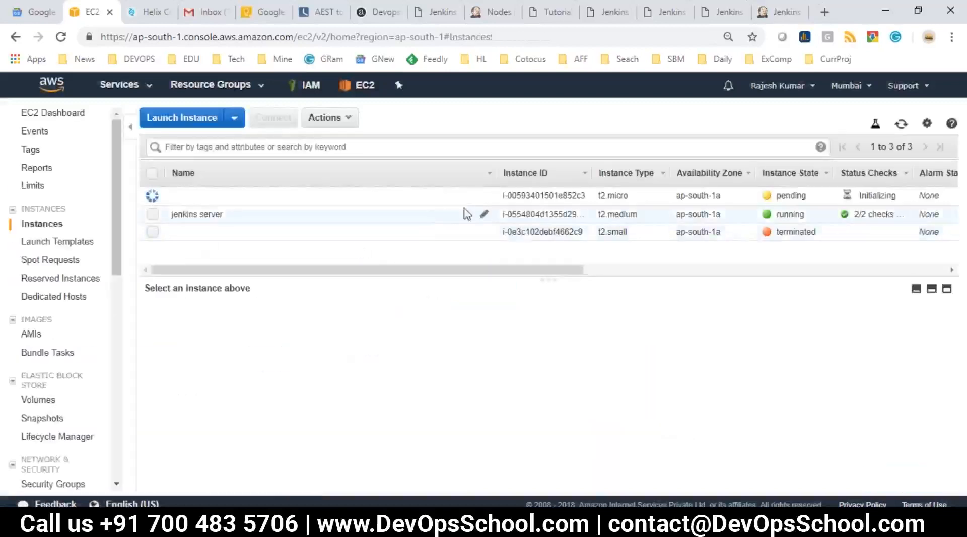
Name the new t2.micro instance node-linux and copy its IPv4 public IP.
click(484, 196)
text(node)
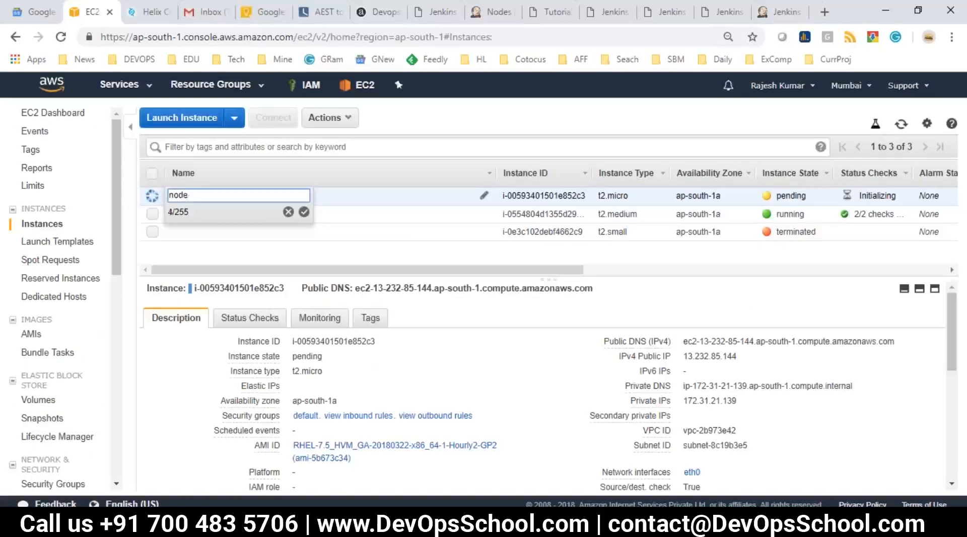
text(-linux)
key(Return)
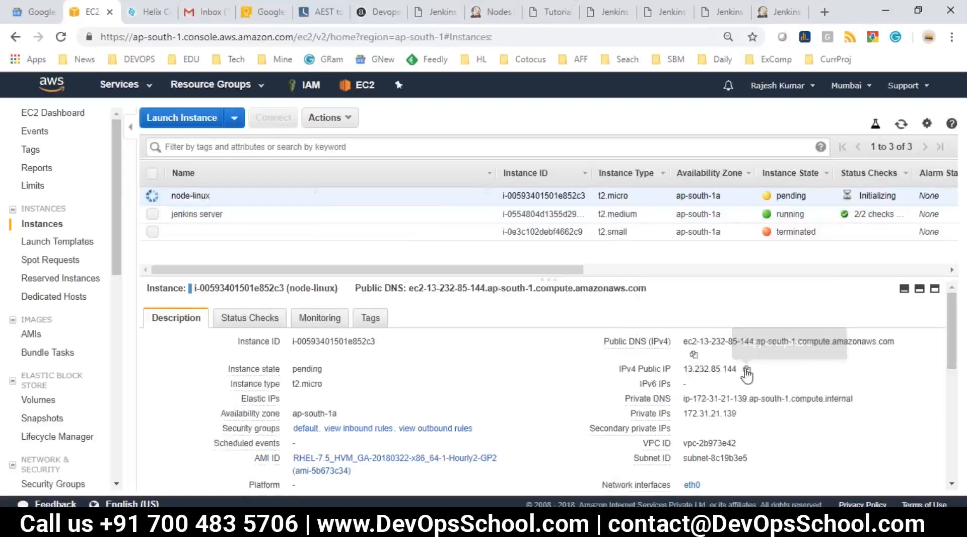
click(747, 369)
Switch to the Paint sketch and, in orange, write and circle Slave.Jar and draw lines from the server to both node machines.
click(610, 526)
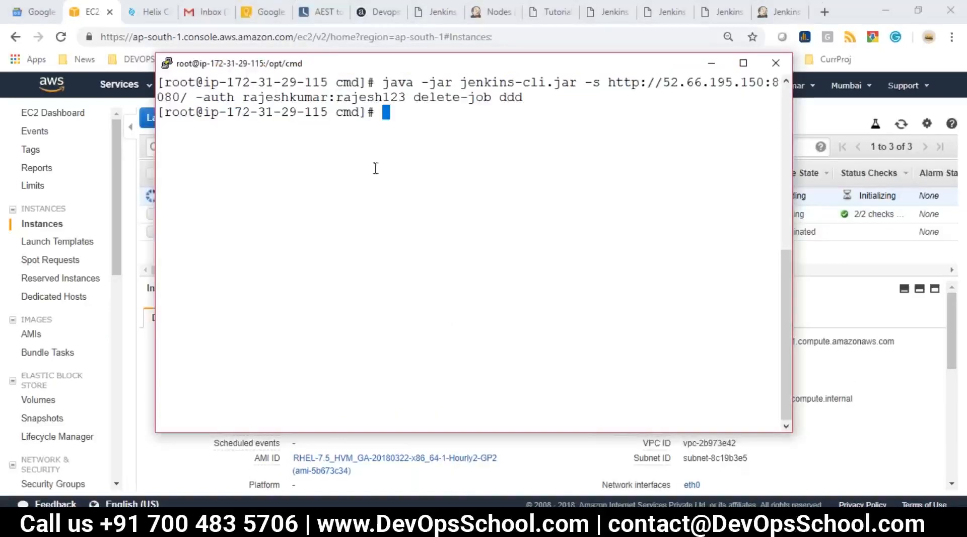
click(564, 527)
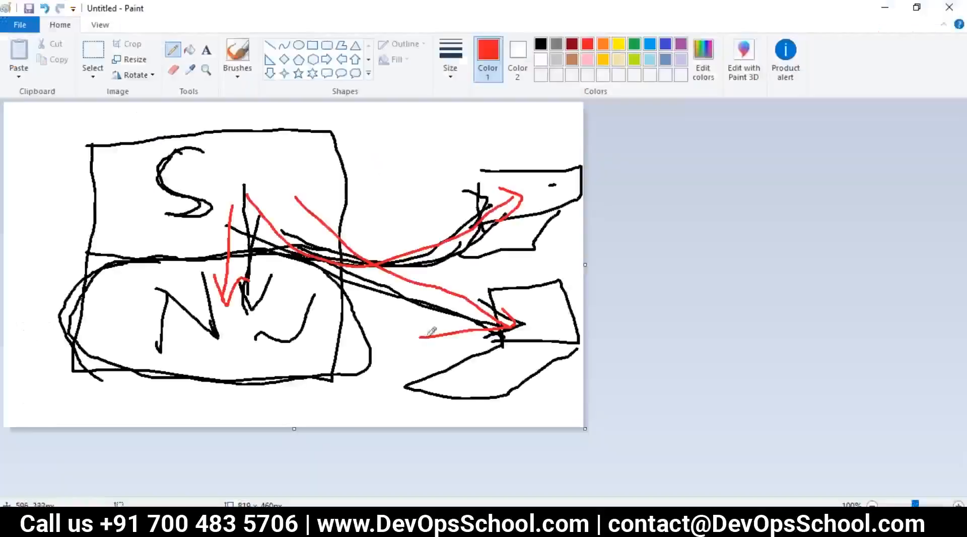
click(603, 44)
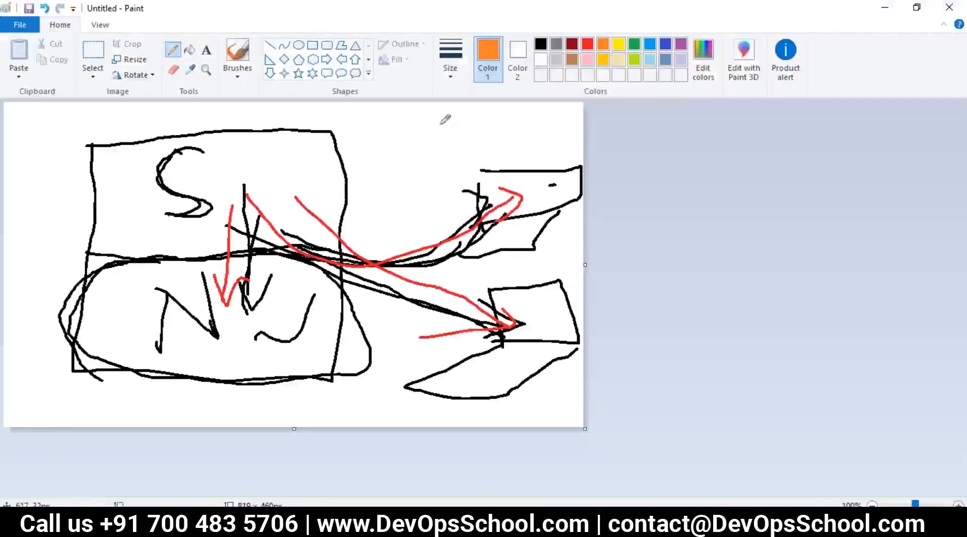
drag(386, 127, 367, 162)
mouse_move(388, 120)
mouse_down()
mouse_move(394, 158)
mouse_move(454, 134)
mouse_move(459, 151)
mouse_move(481, 118)
mouse_move(499, 148)
mouse_move(513, 135)
mouse_up()
mouse_move(421, 164)
mouse_down()
mouse_move(476, 185)
mouse_move(479, 201)
mouse_move(438, 307)
mouse_move(446, 376)
mouse_move(463, 306)
mouse_up()
drag(516, 218, 176, 168)
drag(470, 312, 244, 153)
drag(462, 292, 166, 155)
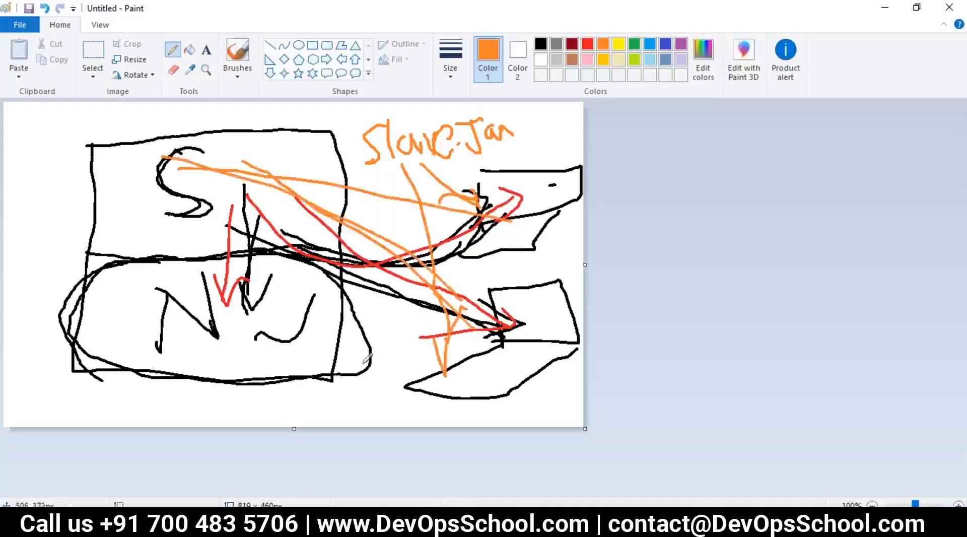
mouse_move(504, 112)
mouse_down()
mouse_move(450, 107)
mouse_move(458, 170)
mouse_move(494, 100)
mouse_up()
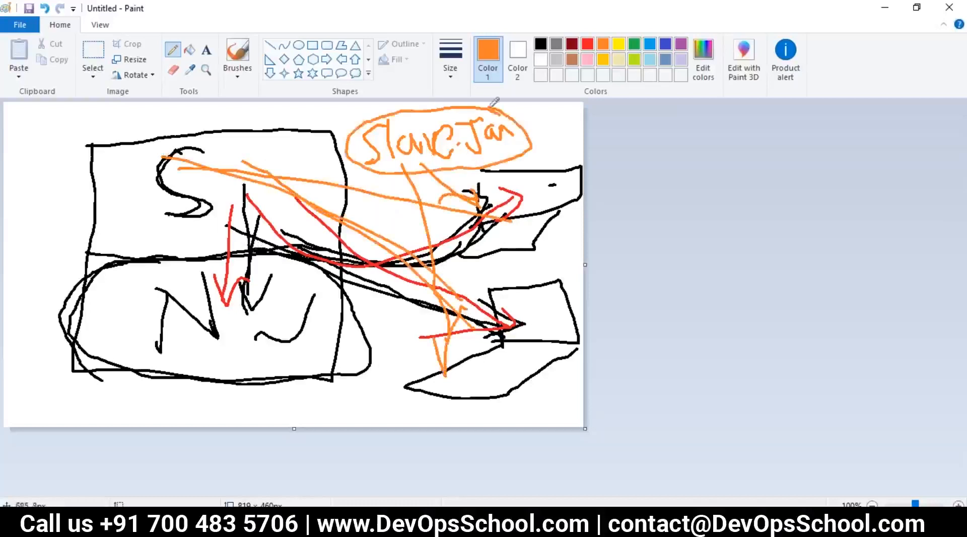
Switch to the PuTTY terminal, start a new session and enter the copied address 13.232.85.144 as host name.
key(alt+Tab)
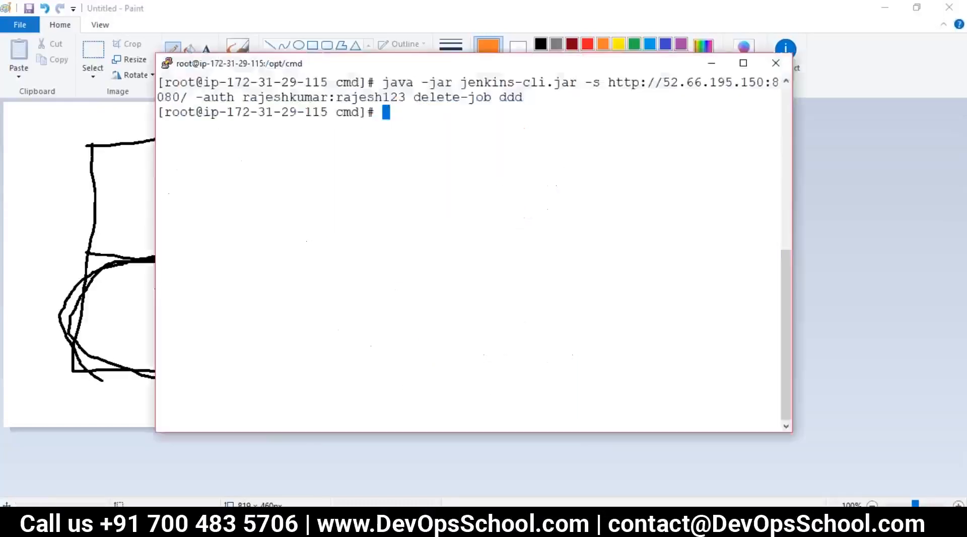
right_click(354, 62)
click(608, 524)
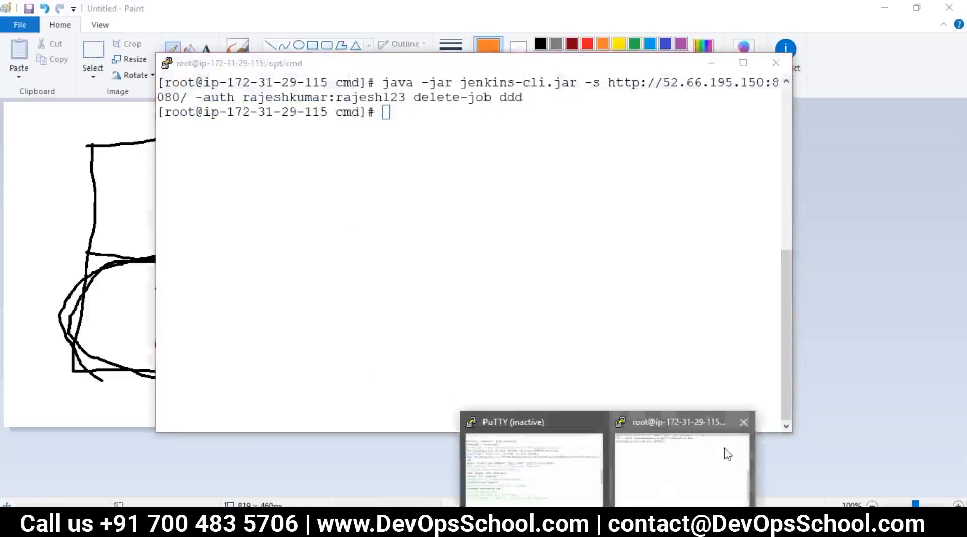
click(725, 455)
right_click(396, 61)
click(443, 214)
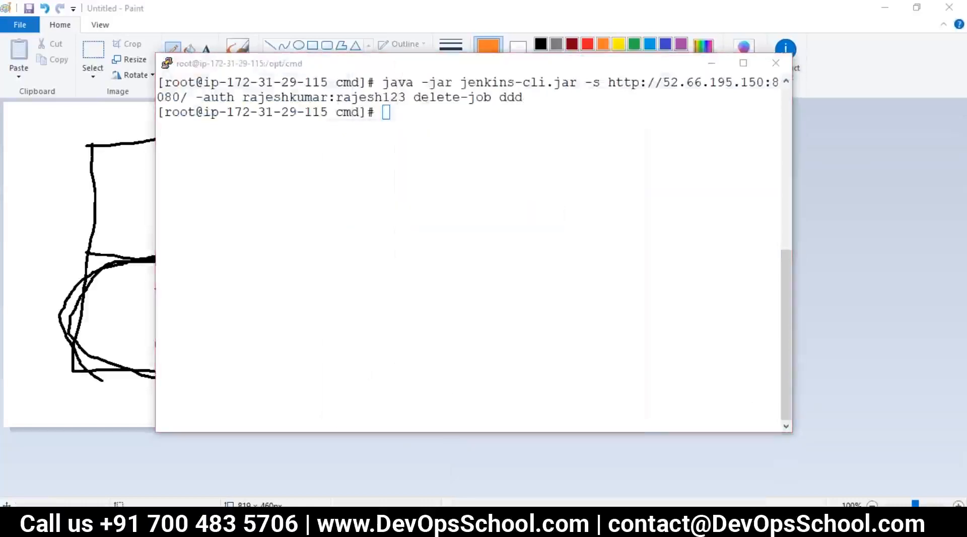
key(ctrl+v)
Set final.ppk as the SSH private key file, open the connection and accept the server's host key.
click(352, 349)
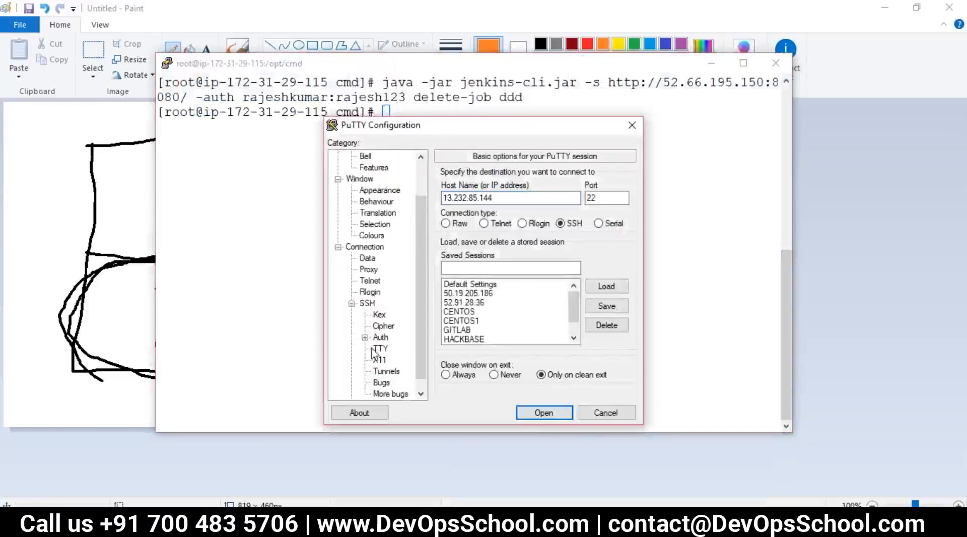
click(380, 337)
click(598, 313)
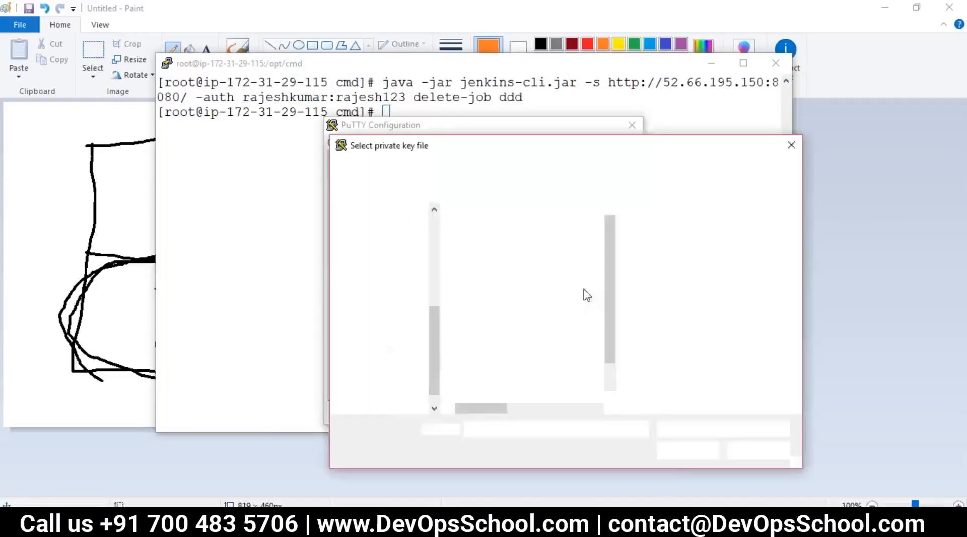
click(486, 307)
click(678, 450)
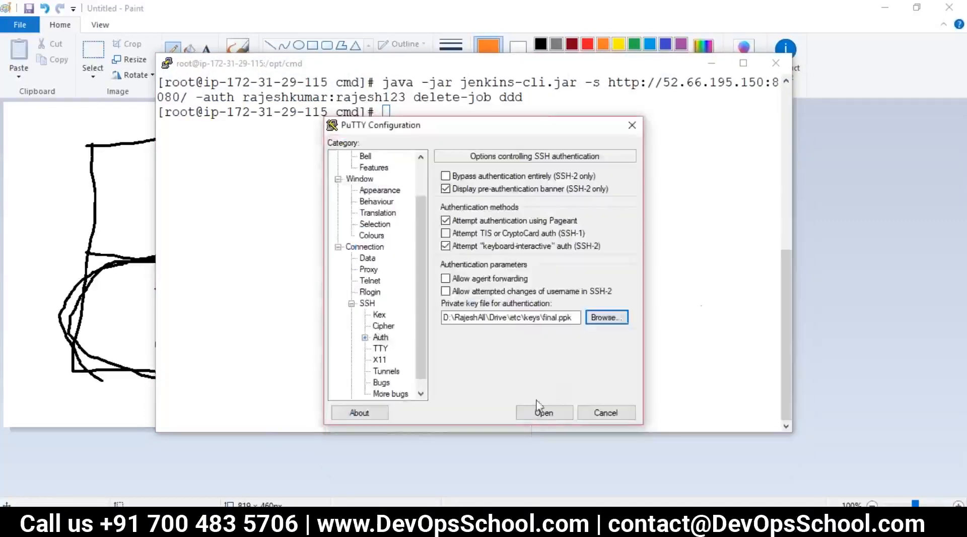
click(544, 413)
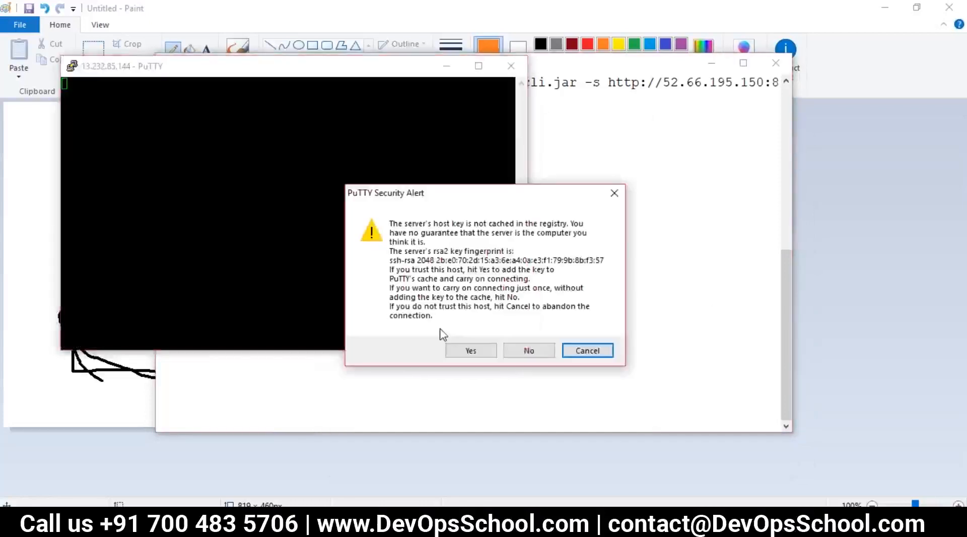
click(456, 349)
Log in to the new instance as ec2-user and switch to a root shell with sudo -s.
text(ec2-user)
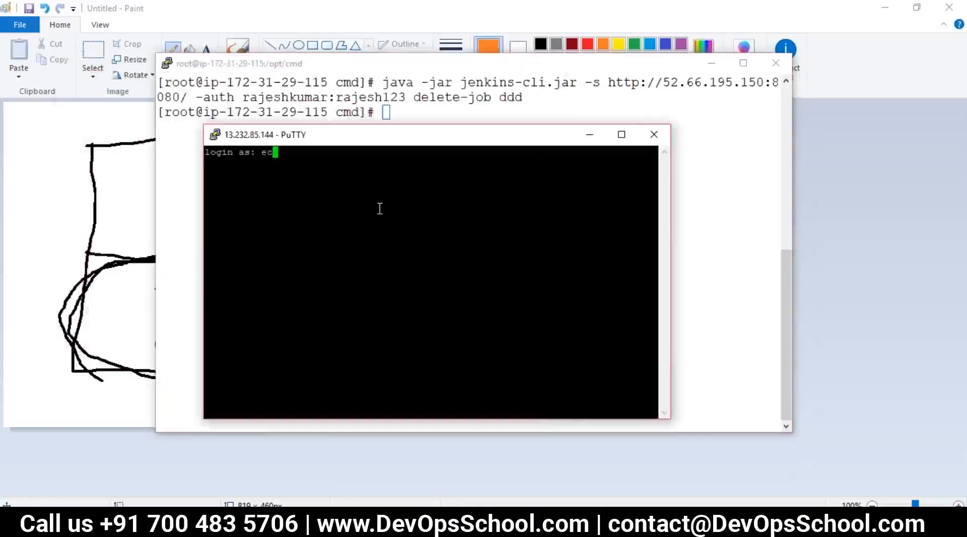
key(Return)
text(sudo -s)
key(Return)
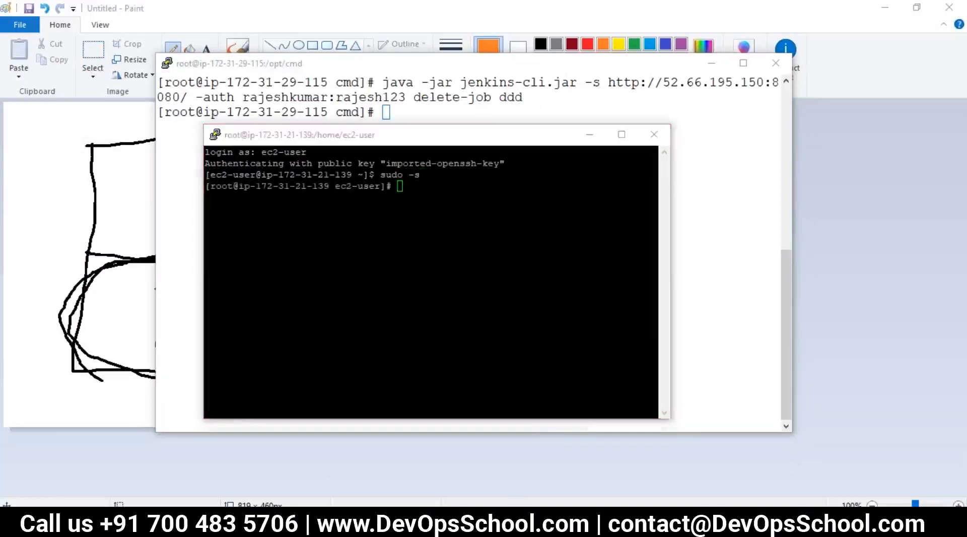
Copy yum install wget -y from the Jenkins installation tutorial and run it on the new instance.
key(alt+Tab)
click(444, 4)
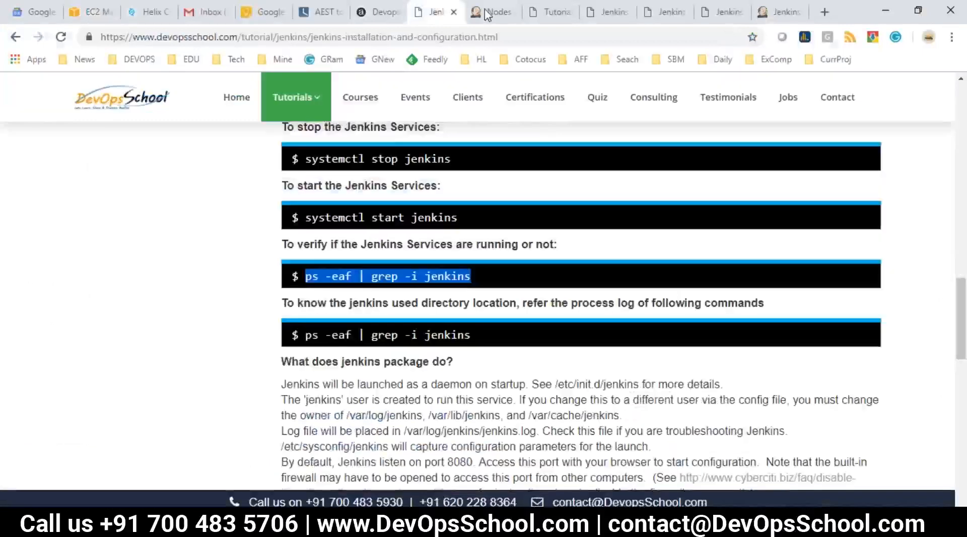
scroll(433, 252, up, 10)
drag(298, 254, 424, 255)
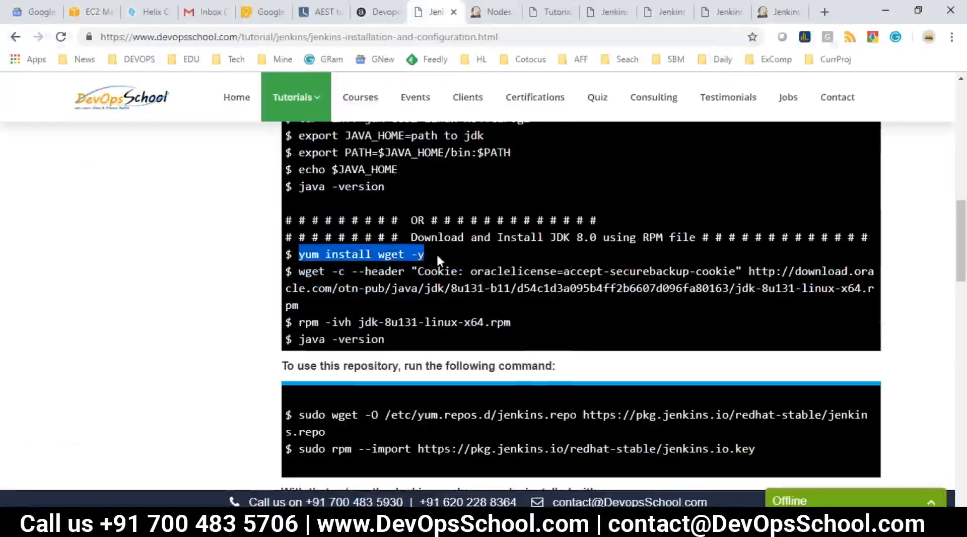
key(alt+Tab)
right_click(438, 266)
key(Return)
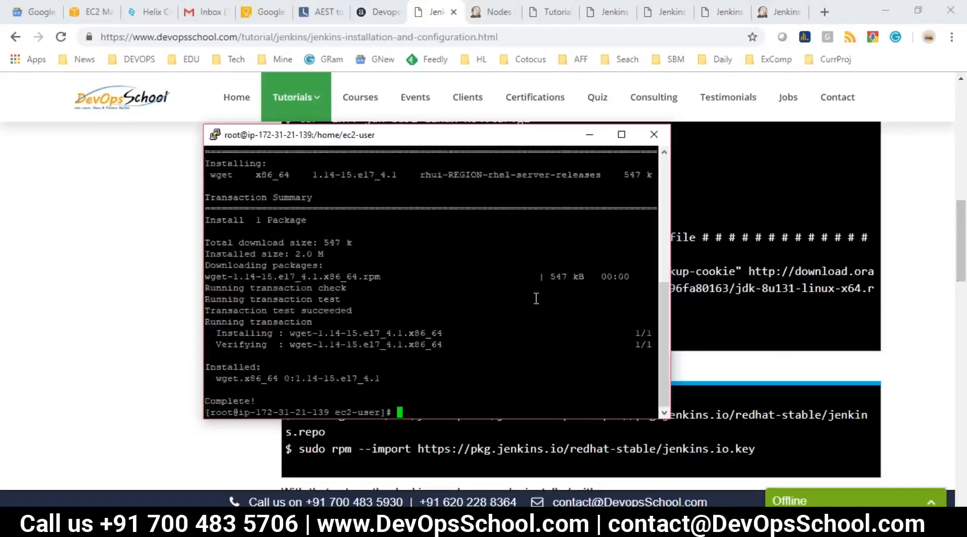
Copy the wget command for jdk-8u131-linux-x64.rpm from the tutorial and run it to download the JDK on the instance.
key(alt+Tab)
drag(300, 271, 335, 302)
key(ctrl+c)
key(alt+Tab)
right_click(361, 239)
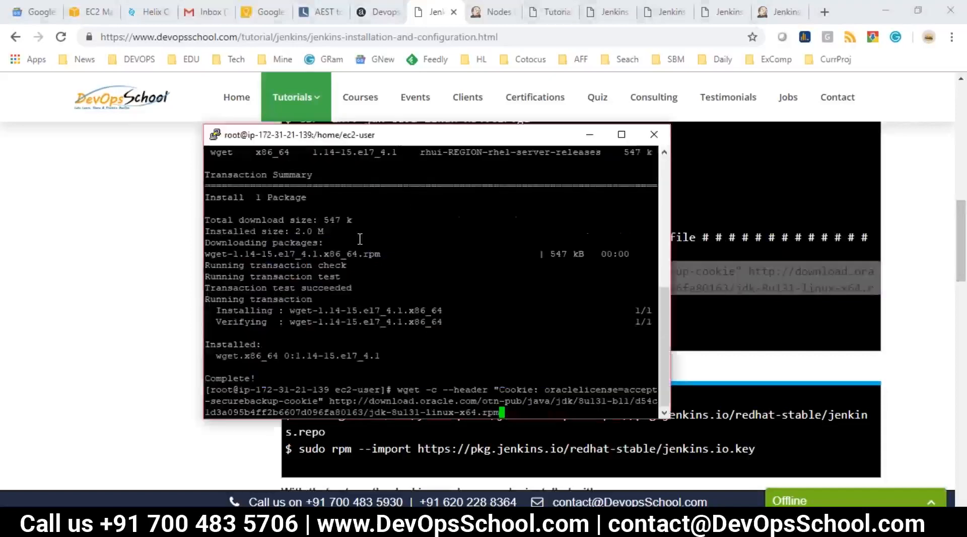
key(Return)
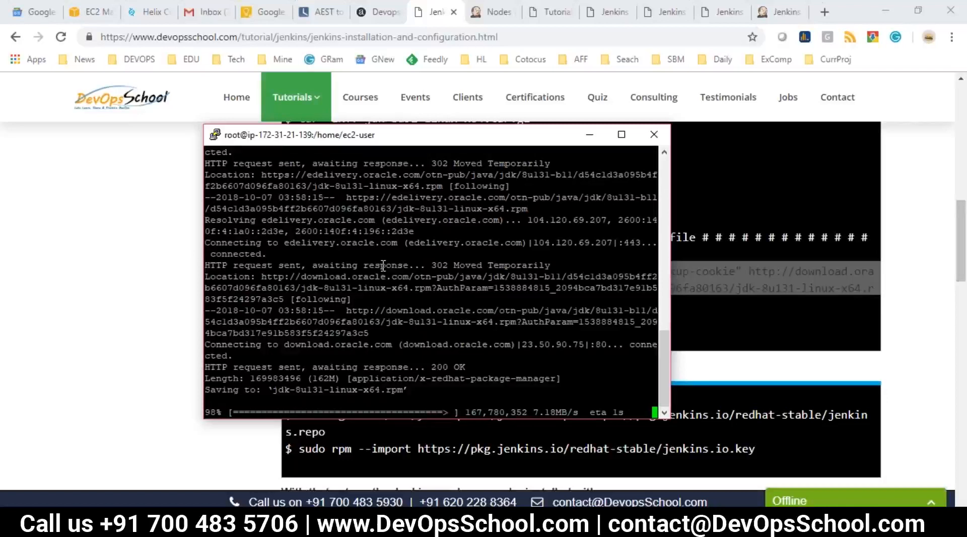
Install the downloaded JDK by copying rpm -ivh jdk-8u131-linux-x64.rpm from the tutorial and running it in the terminal.
key(alt+Tab)
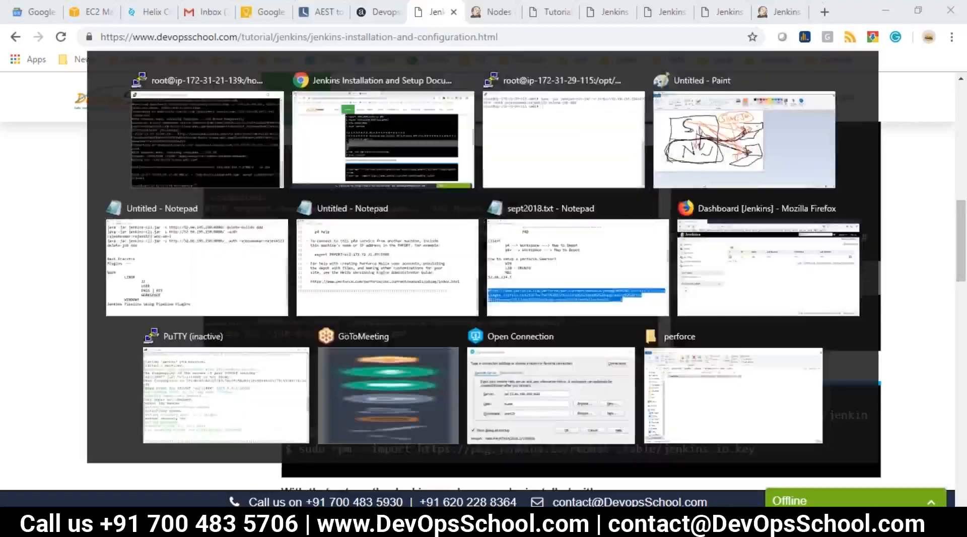
drag(299, 319, 515, 316)
key(ctrl+c)
key(alt+Tab)
right_click(474, 260)
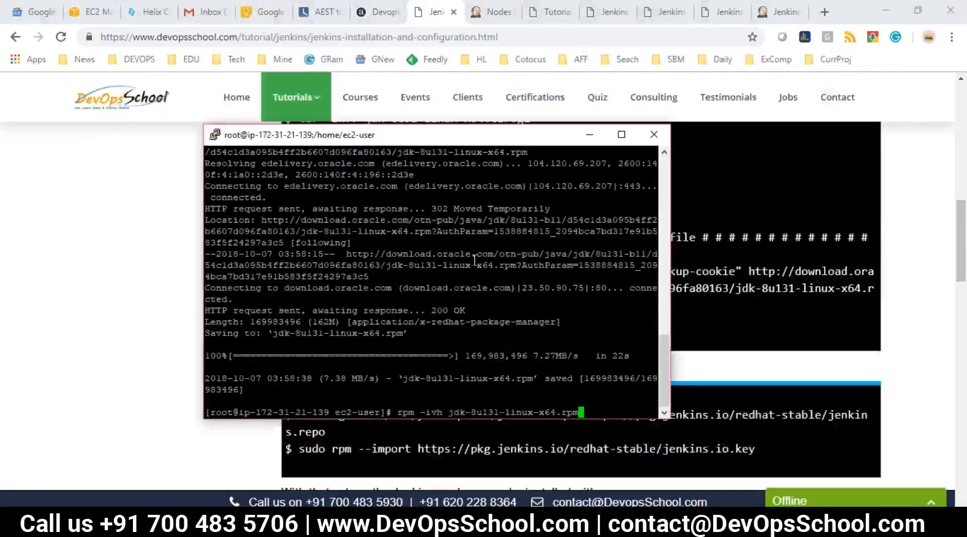
key(Return)
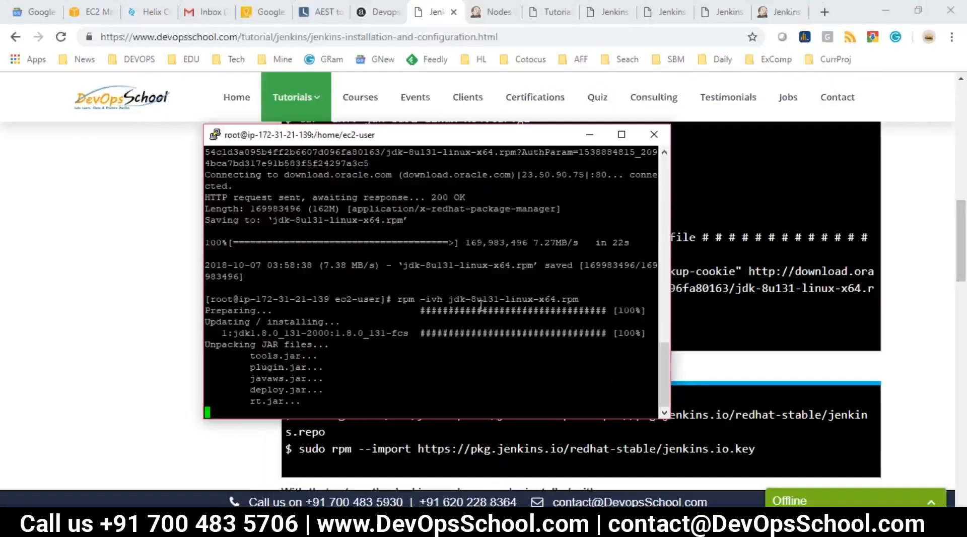
Switch to the Notepad notes and highlight the Linux node requirements from the LINUX heading down to the workspace entry.
mouse_move(504, 522)
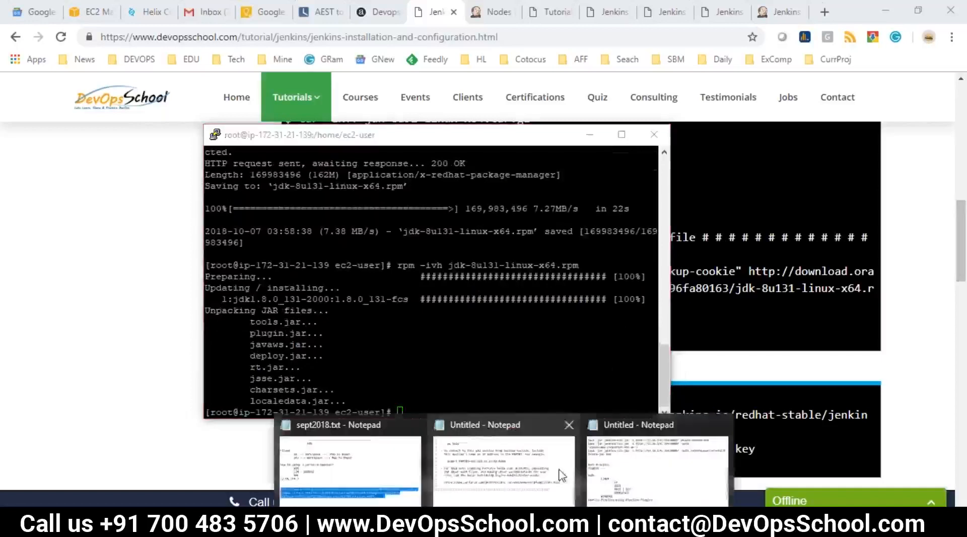
click(615, 472)
drag(122, 302, 311, 392)
In the instance's terminal, change to /opt/, list its contents, and create a directory named jenkins-ws.
key(alt+Tab)
text(cd.)
key(BackSpace)
key(BackSpace)
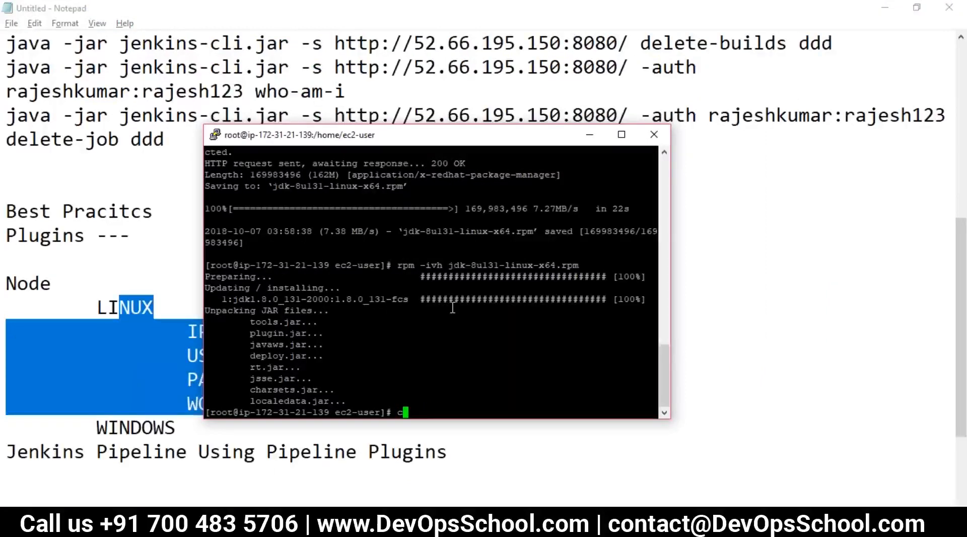
text(d /opt/)
key(Return)
text(ls)
key(Return)
text(mkdir w)
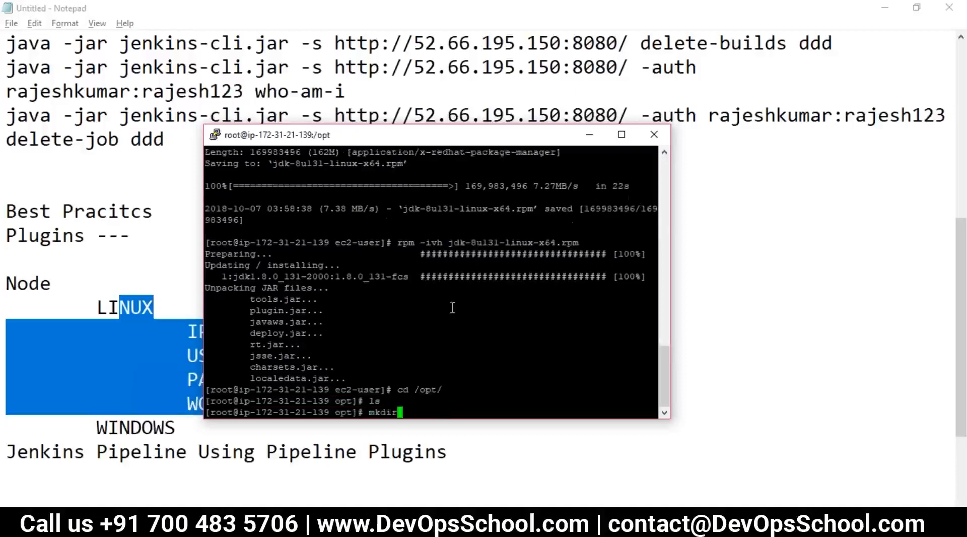
key(BackSpace)
text(jenkins-ws)
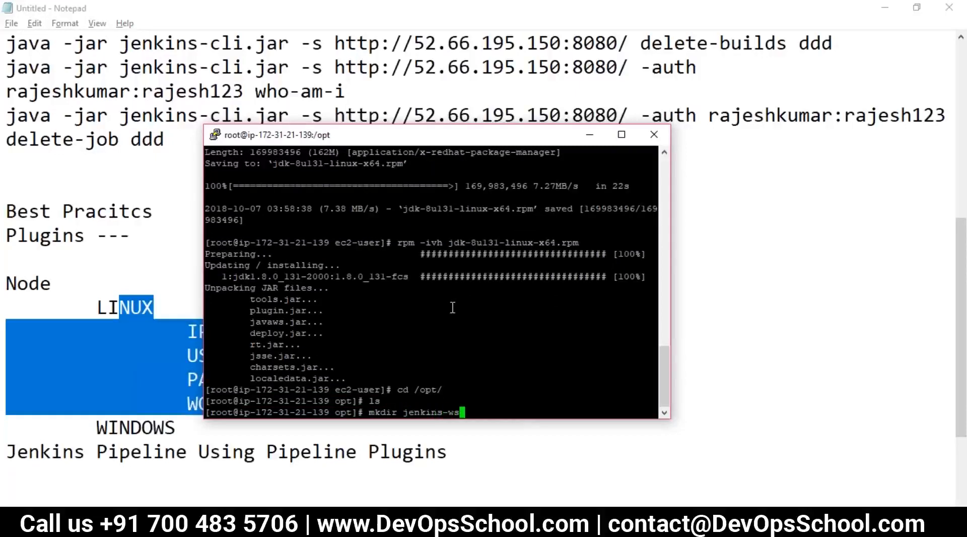
key(Return)
Give the jenkins-ws directory full permissions with chmod 777.
text(chmo)
key(BackSpace)
key(BackSpace)
key(BackSpace)
key(BackSpace)
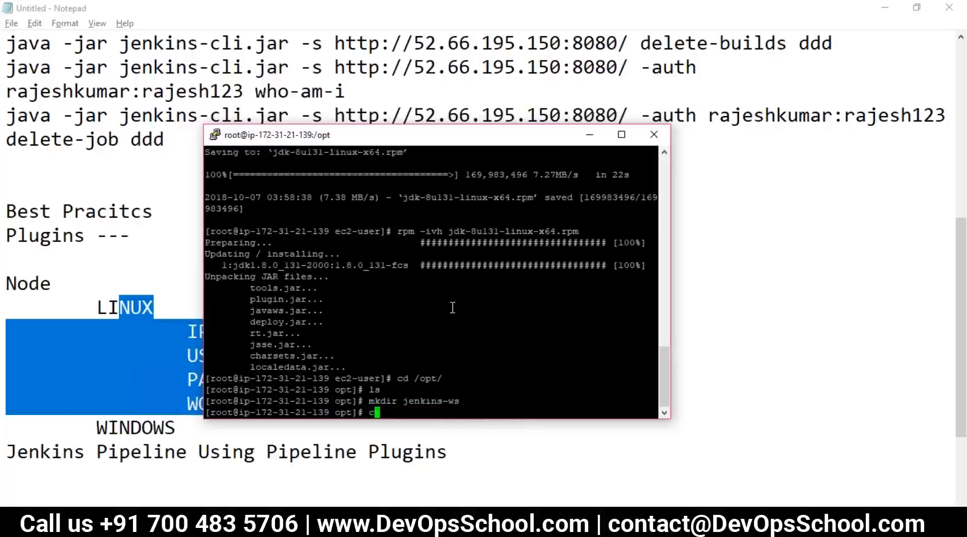
triple_click(428, 401)
double_click(428, 401)
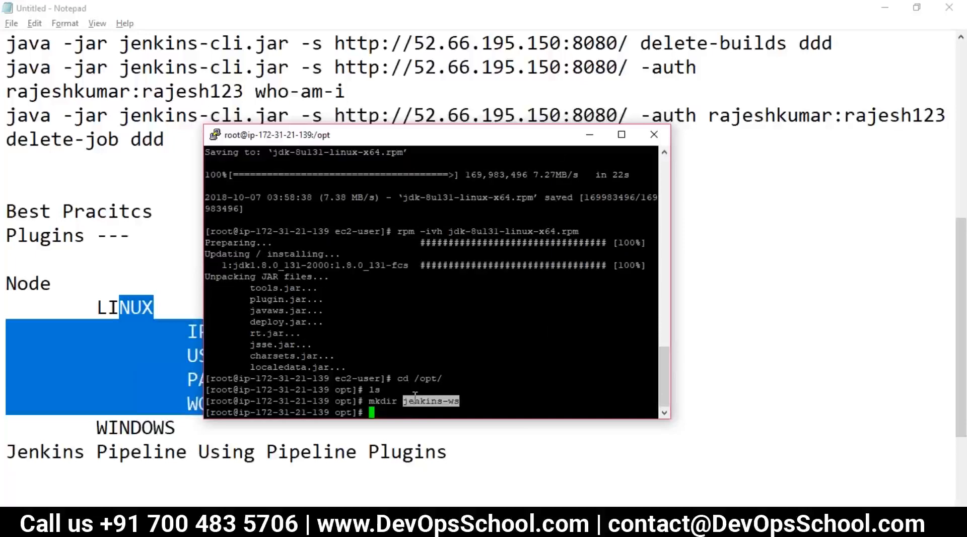
click(427, 401)
double_click(418, 400)
text(chmod 777)
right_click(464, 372)
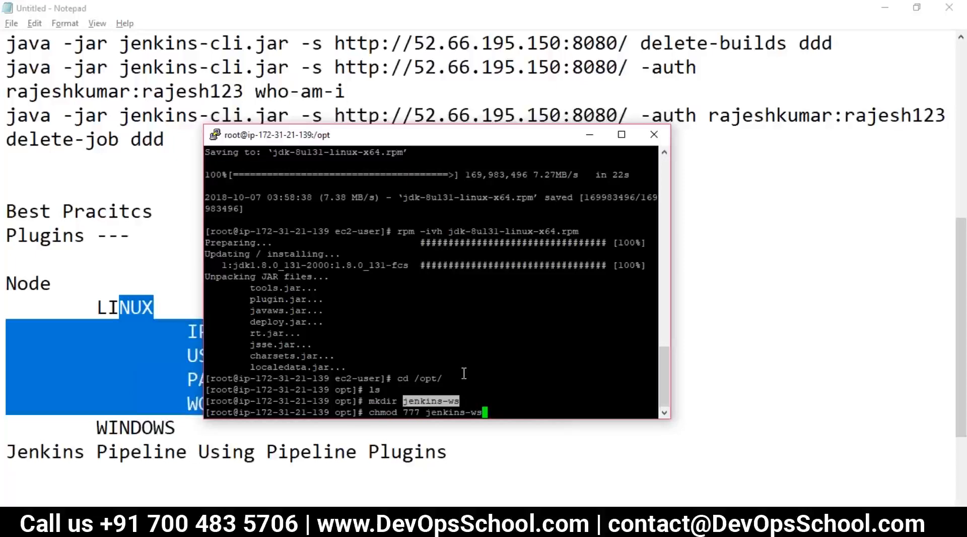
key(Return)
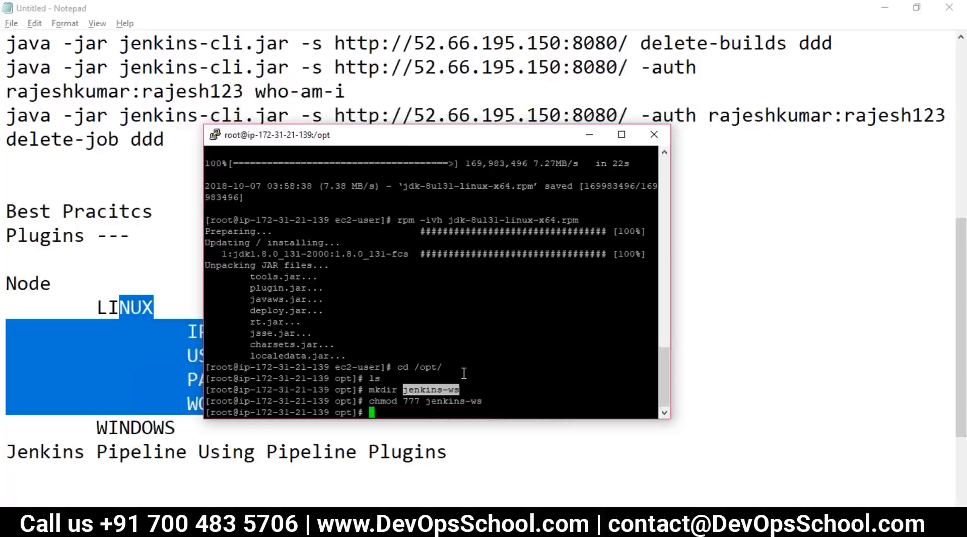
Change into the jenkins-ws directory and print its full path with pwd.
triple_click(434, 385)
click(436, 391)
double_click(436, 398)
text(cd)
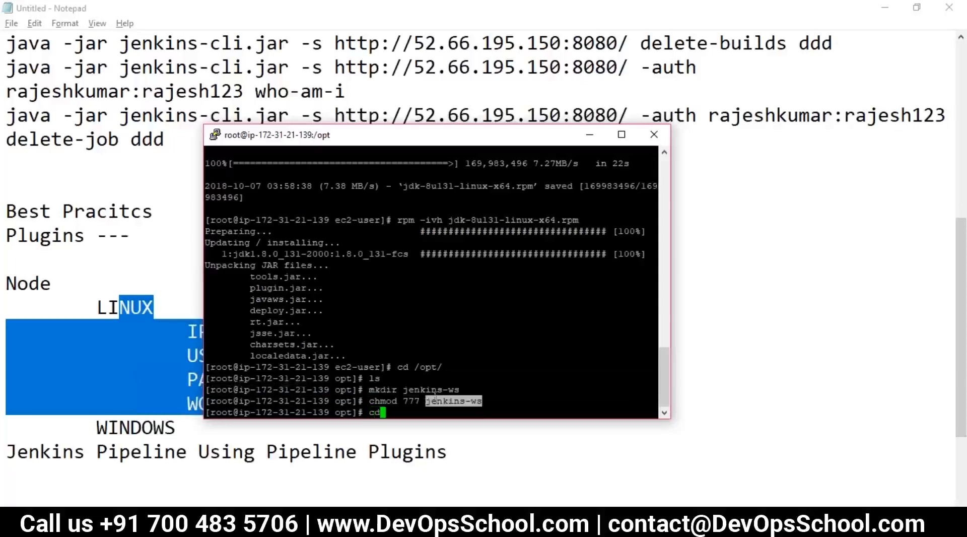
right_click(447, 309)
key(Return)
text(pwd)
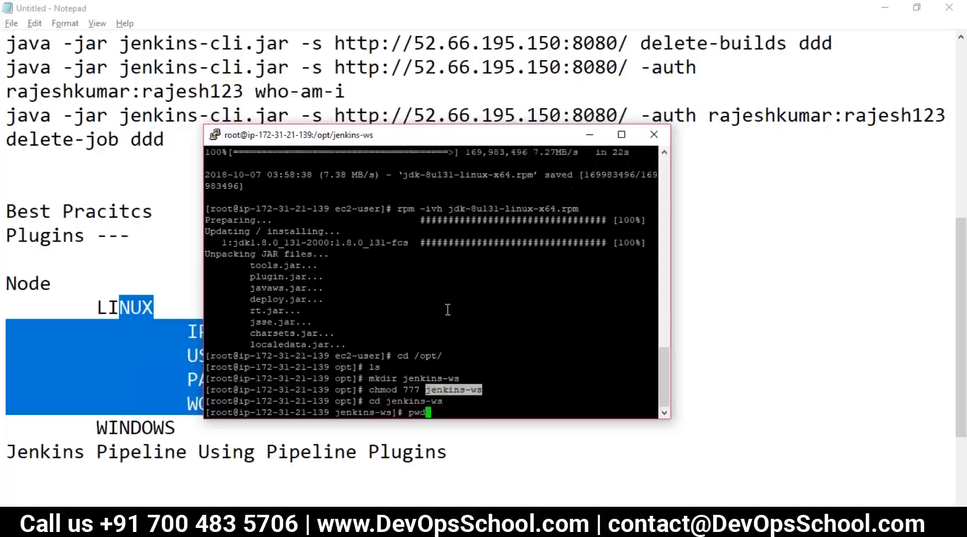
key(Return)
Copy the path /opt/jenkins-ws from the terminal into the Notepad notes beside the WORKSPACE entry.
double_click(231, 411)
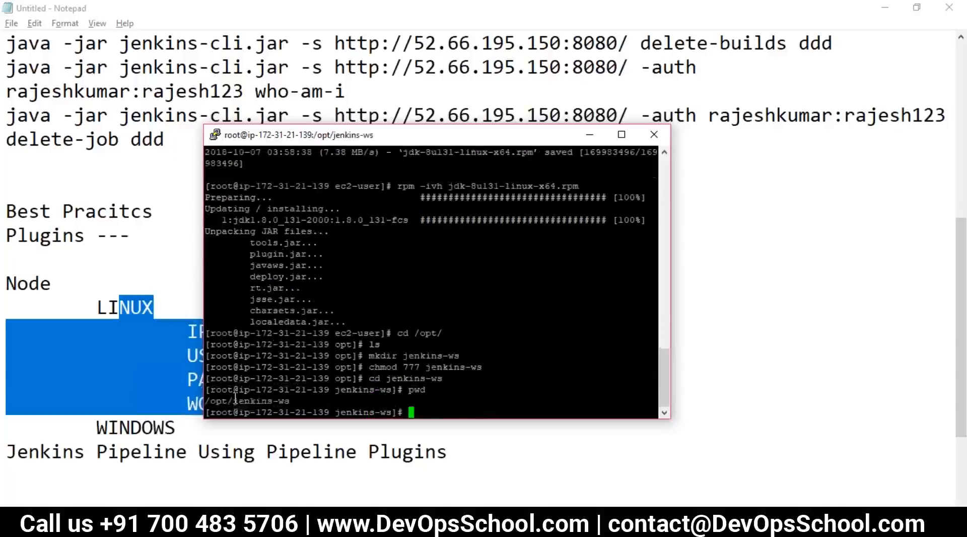
double_click(236, 401)
key(alt+Tab)
click(353, 401)
key(Tab)
key(ctrl+v)
Enter ec2-user beside the USER entry in the Linux node notes.
click(298, 359)
key(Tab)
key(Tab)
text(ec2-user)
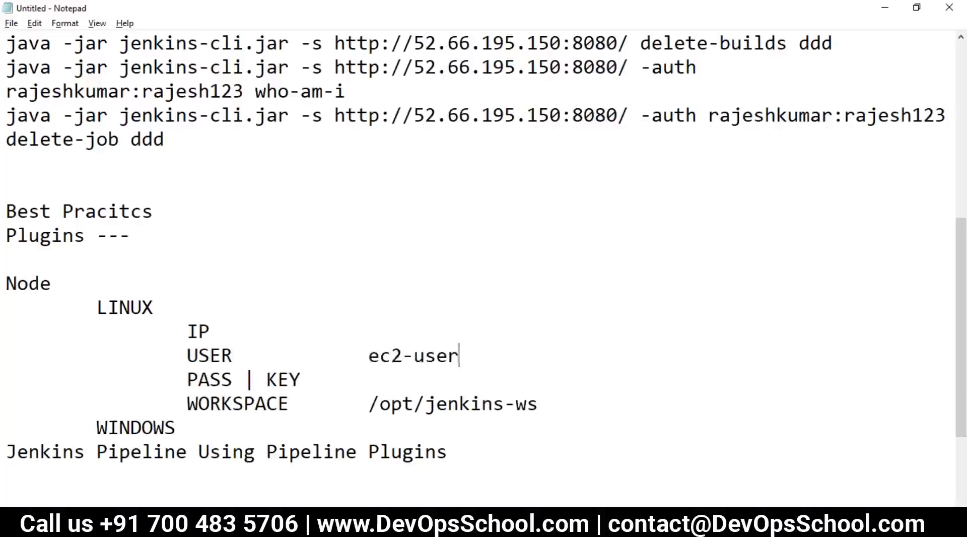
Copy the node-linux instance's IPv4 public IP from the EC2 console and enter 13.232.85.144 beside IP in the Notepad notes.
key(alt+Tab)
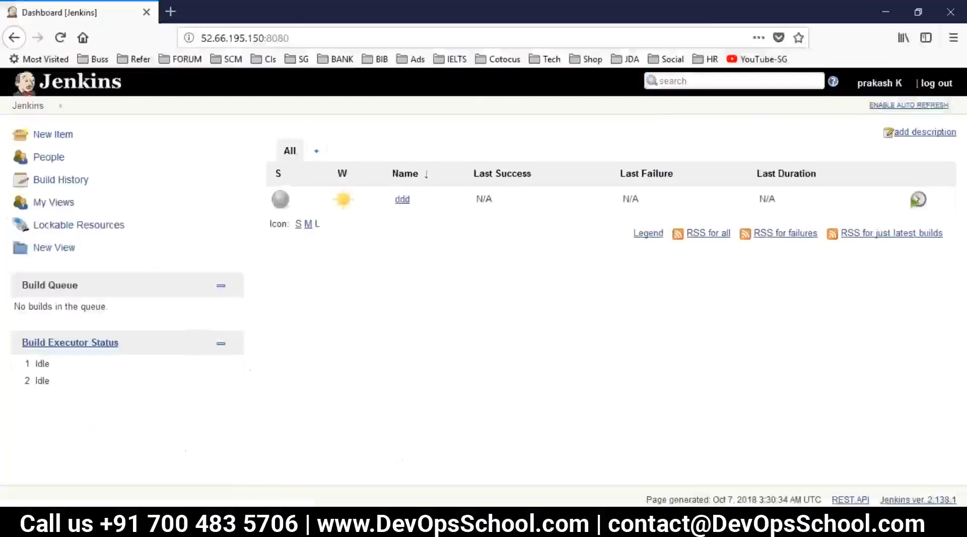
key(alt+Tab)
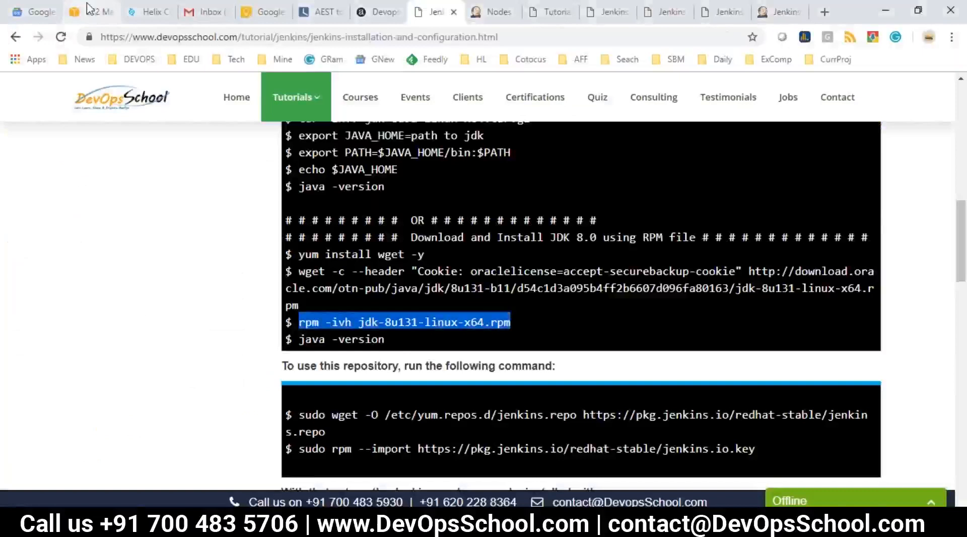
click(89, 8)
click(746, 356)
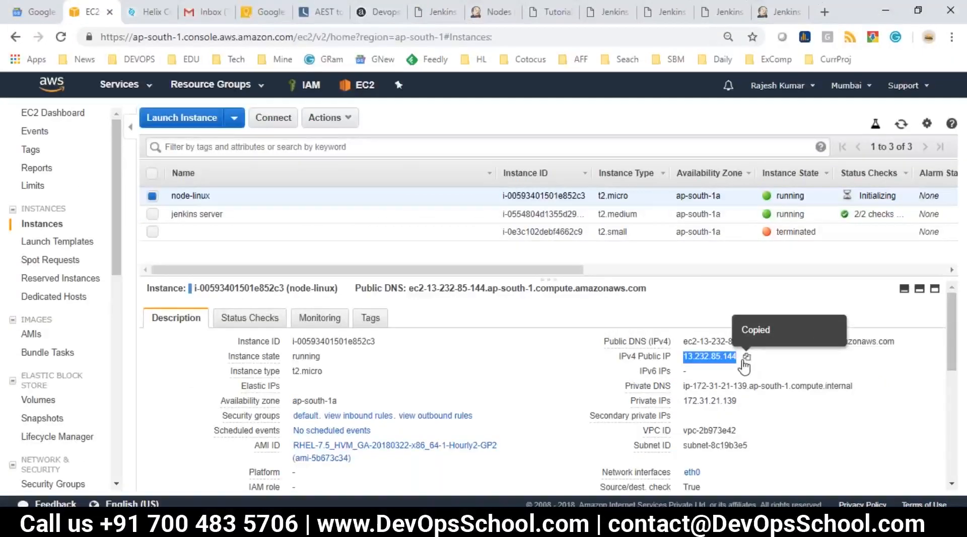
key(alt+Tab)
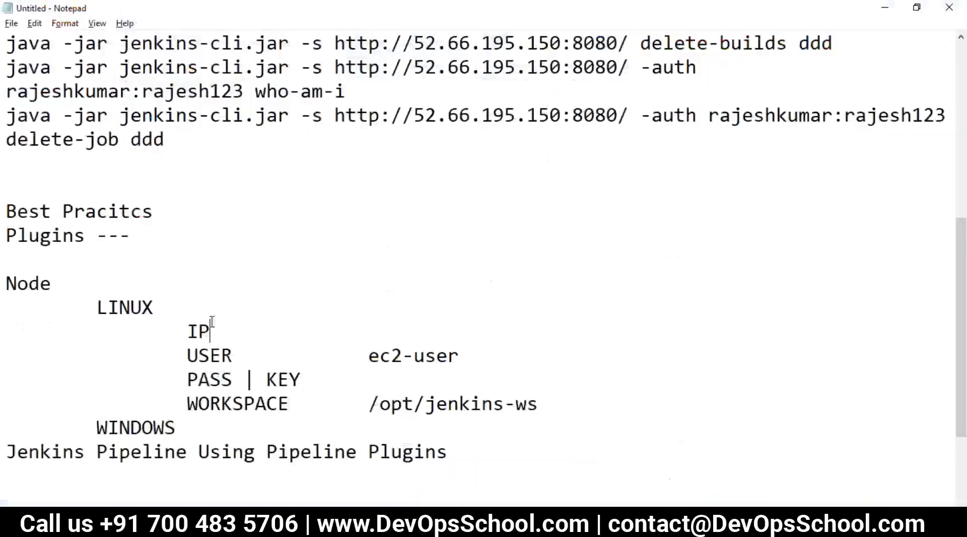
key(ctrl+v)
drag(301, 379, 188, 379)
click(243, 379)
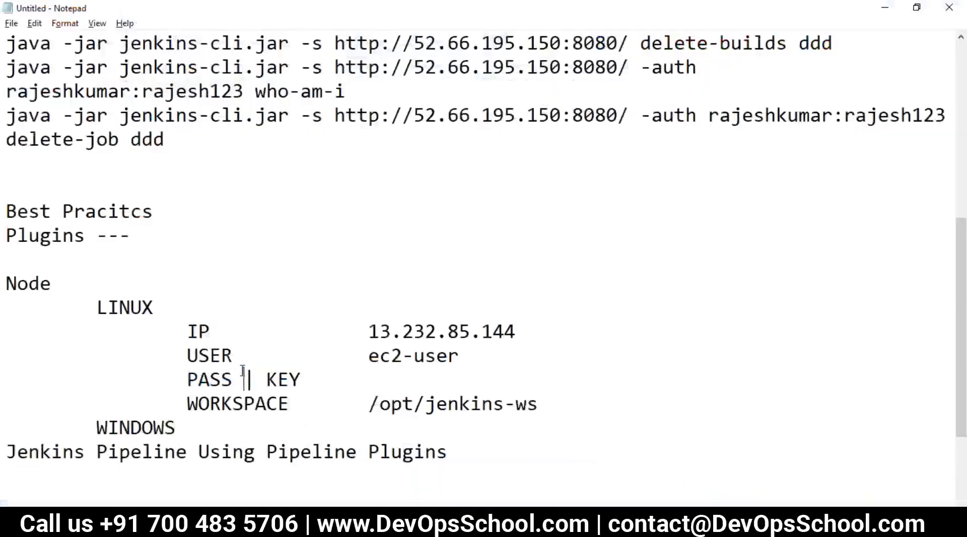
drag(369, 332, 514, 332)
Switch to the Jenkins nodes page in Chrome and create a new permanent agent named linux.
key(alt+Tab)
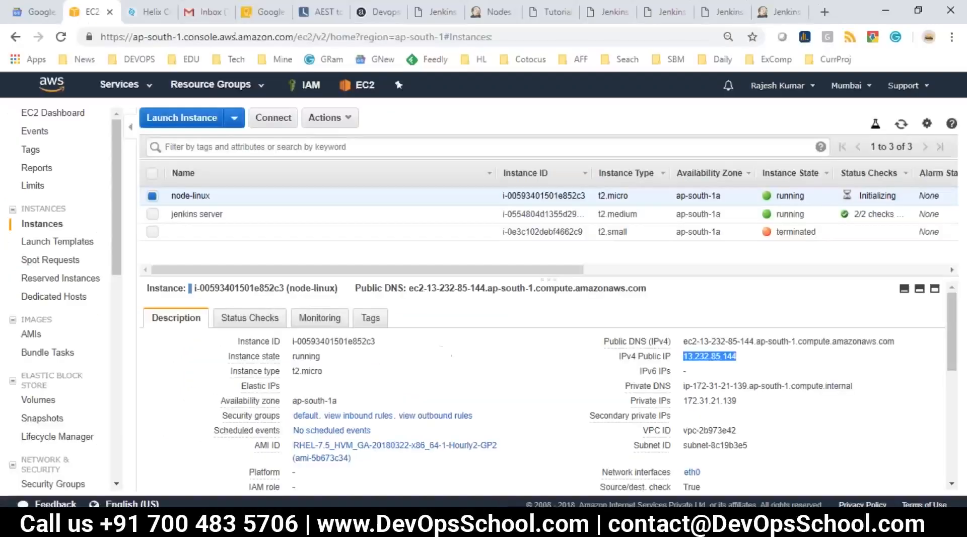
click(474, 10)
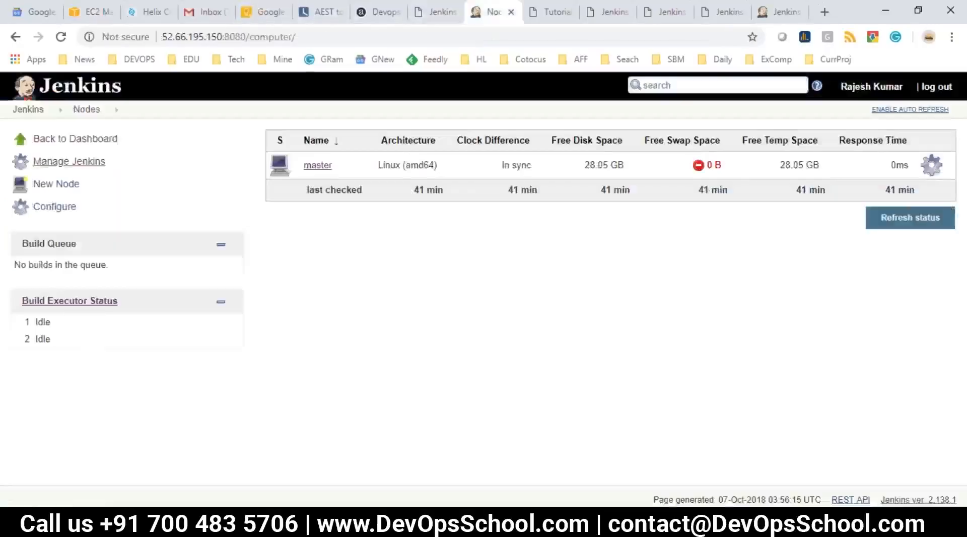
click(52, 185)
text(linux)
click(300, 170)
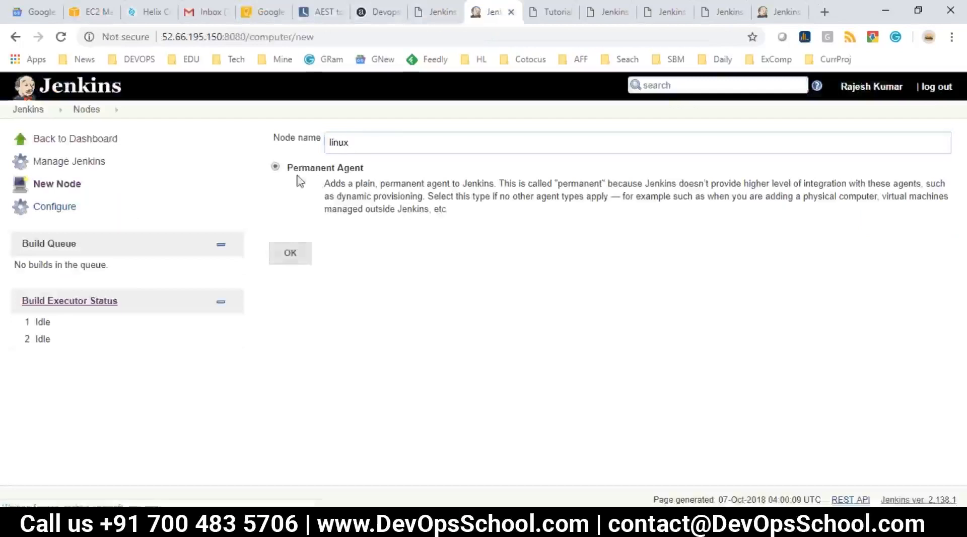
click(282, 257)
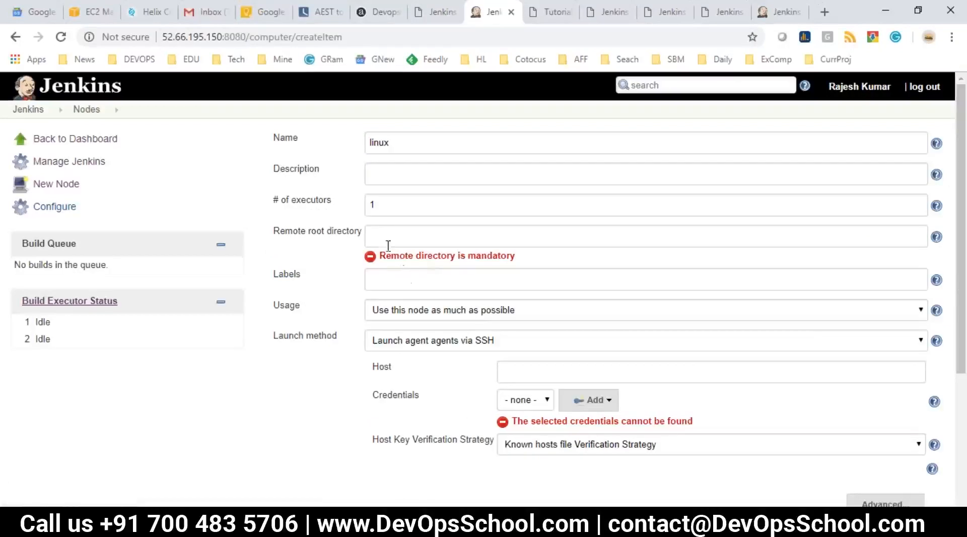
Copy /opt/jenkins-ws from the Notepad notes and set it as the linux node's remote root directory.
key(alt+Tab)
drag(368, 404, 539, 405)
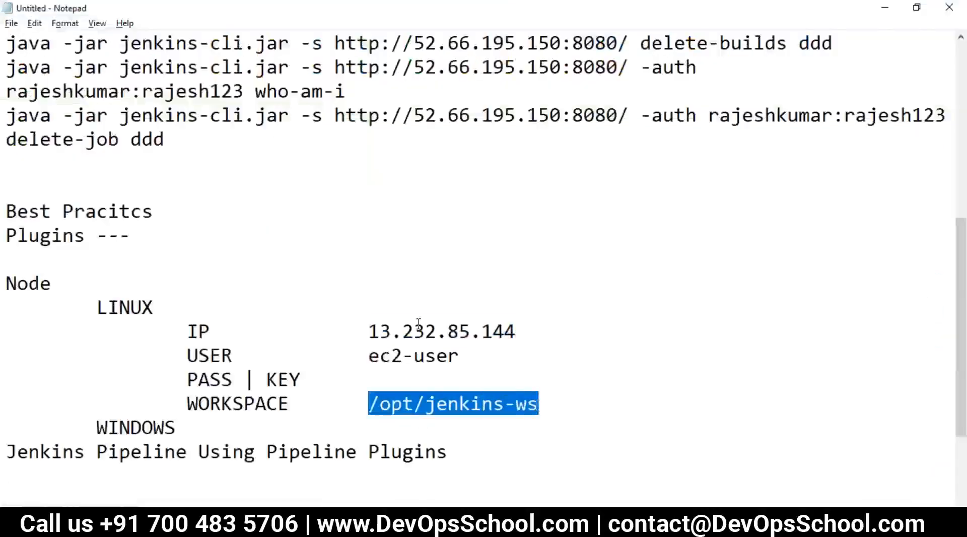
key(alt+Tab)
click(405, 242)
key(ctrl+v)
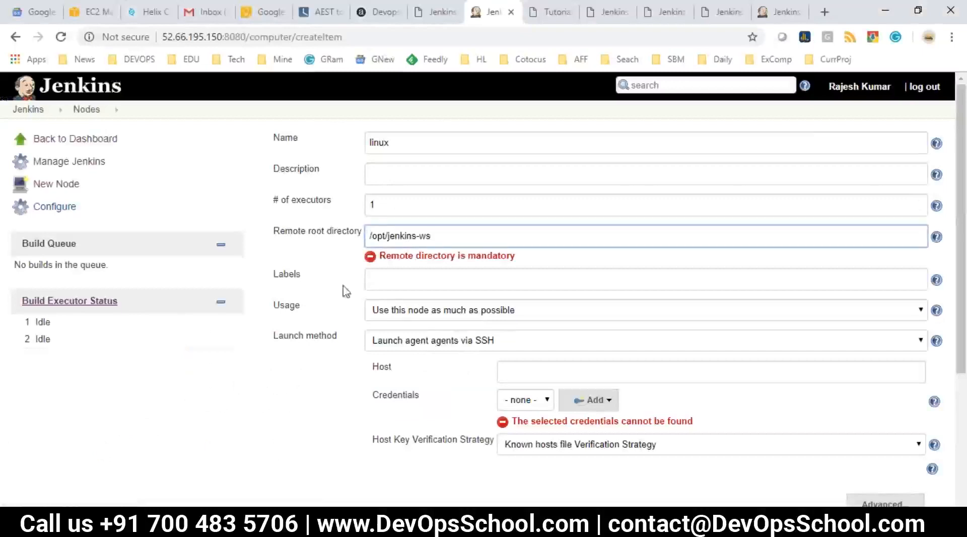
Keep the launch method as Launch agent agents via SSH and set the host to 13.232.85.144 from the notes.
click(430, 343)
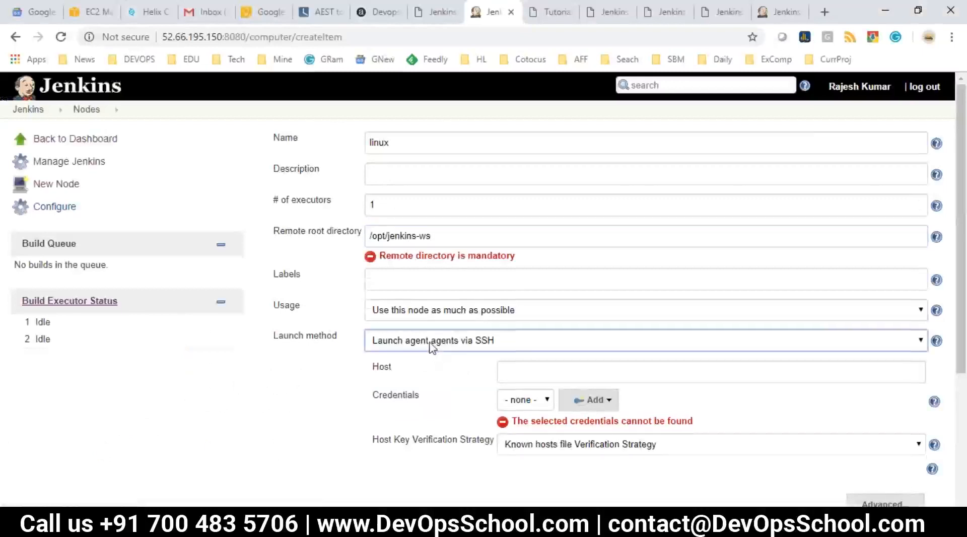
click(355, 344)
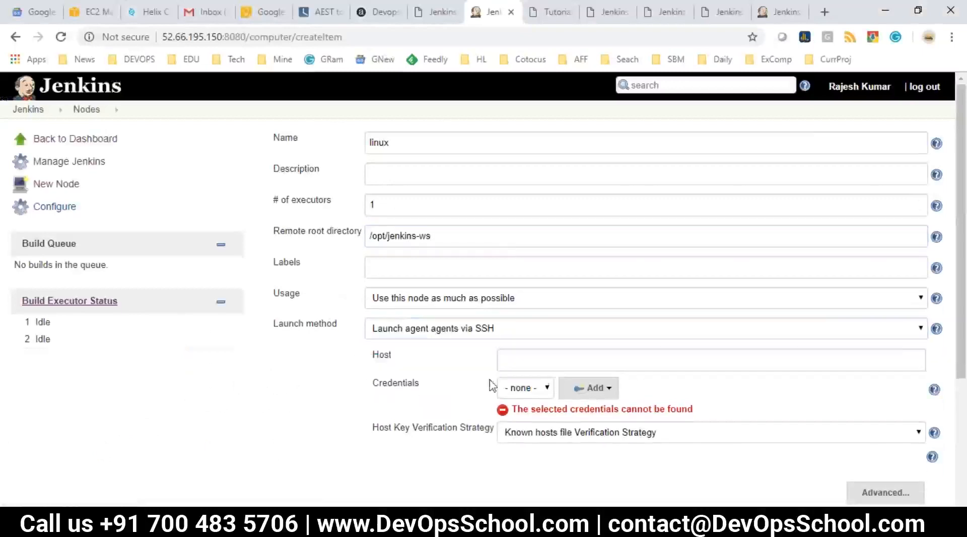
key(alt+Tab)
key(ctrl+c)
key(alt+Tab)
click(520, 360)
key(ctrl+v)
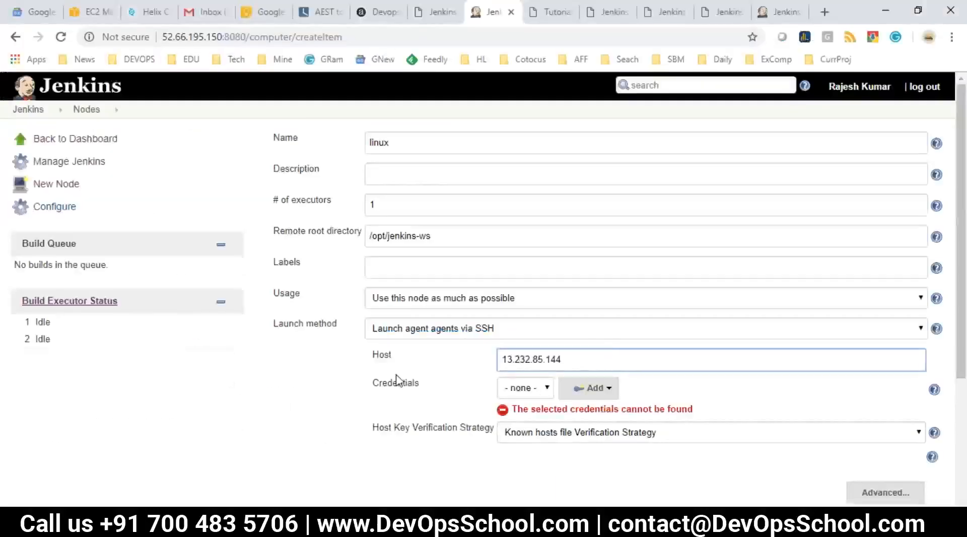
key(alt+Tab)
key(alt+Tab)
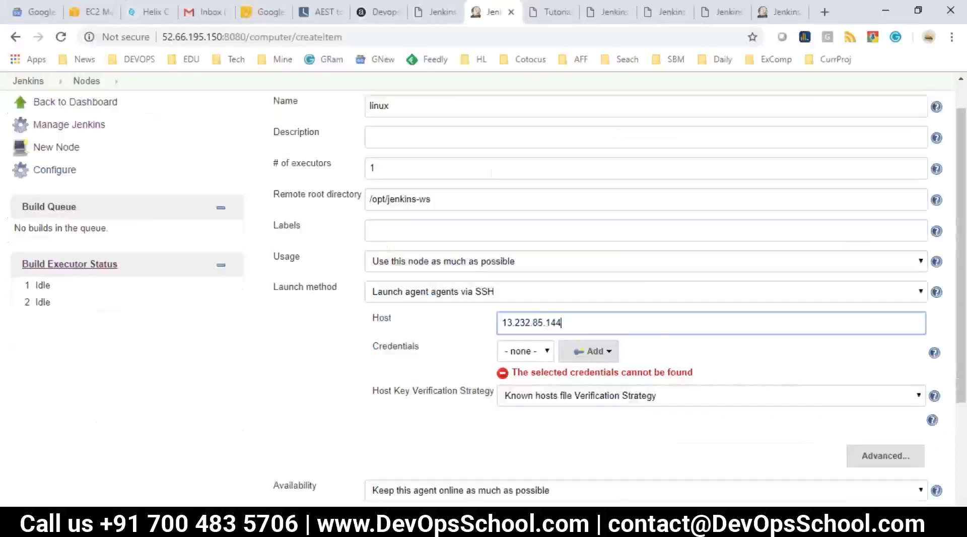
Start adding a Jenkins credential of kind SSH Username with private key, with username ec2-user and the key entered directly.
scroll(576, 326, down, 1)
click(578, 324)
click(590, 343)
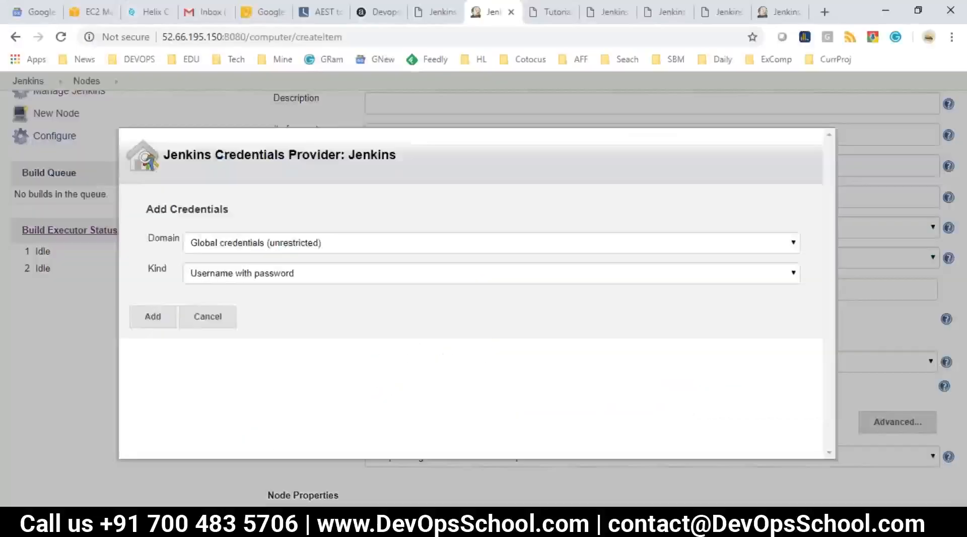
click(222, 276)
click(221, 276)
click(222, 276)
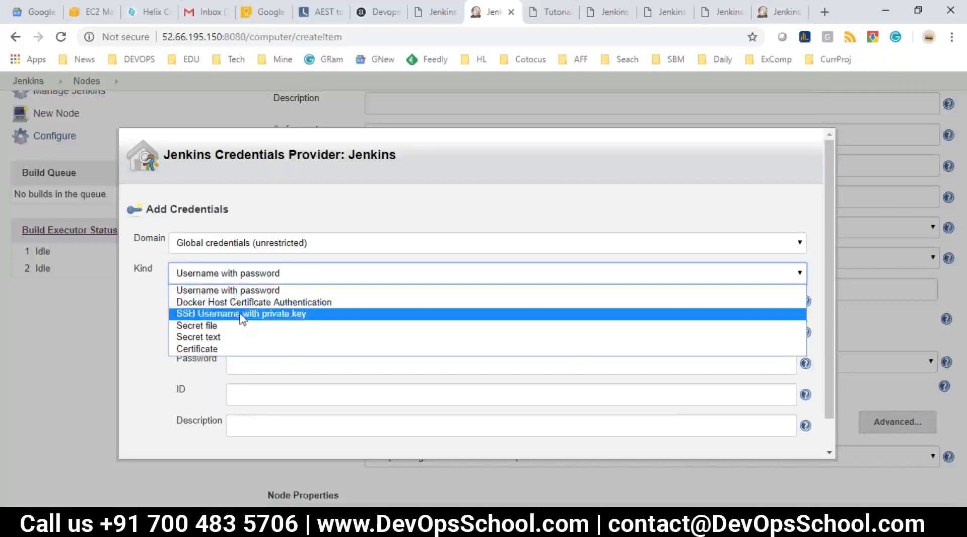
click(242, 314)
click(276, 327)
click(275, 366)
scroll(318, 368, down, 1)
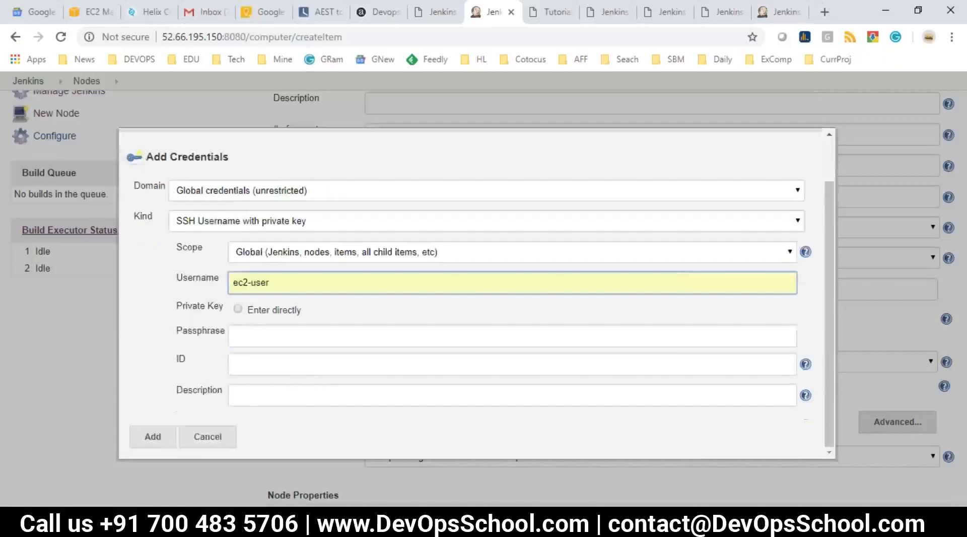
click(238, 308)
click(260, 331)
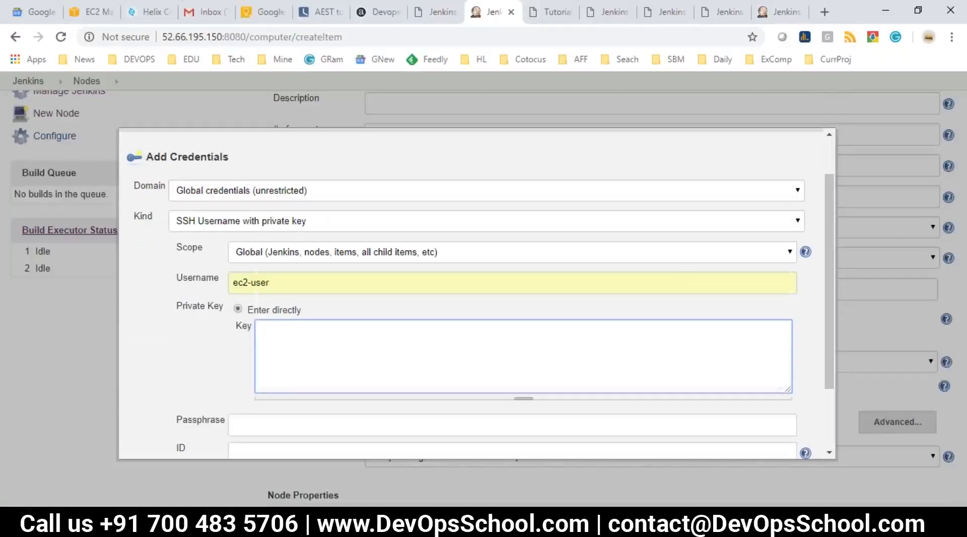
Switch to File Explorer and open final.pem from the Drive\etc\keys folder in Notepad++.
key(alt+Tab)
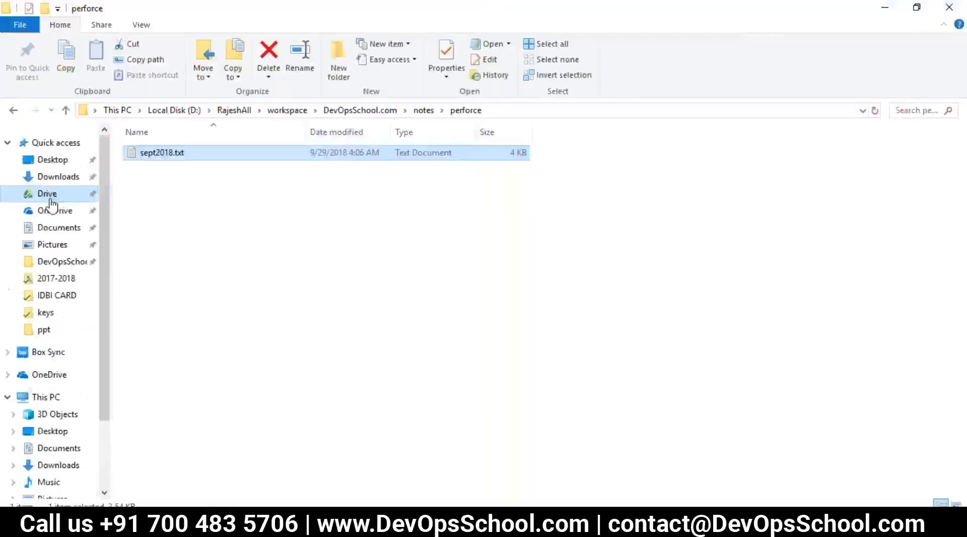
click(48, 197)
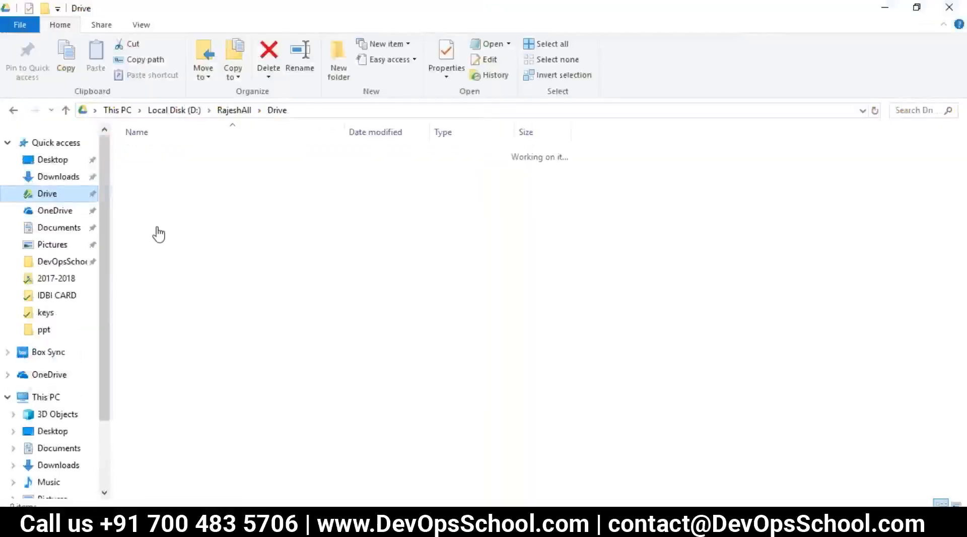
double_click(146, 198)
click(142, 156)
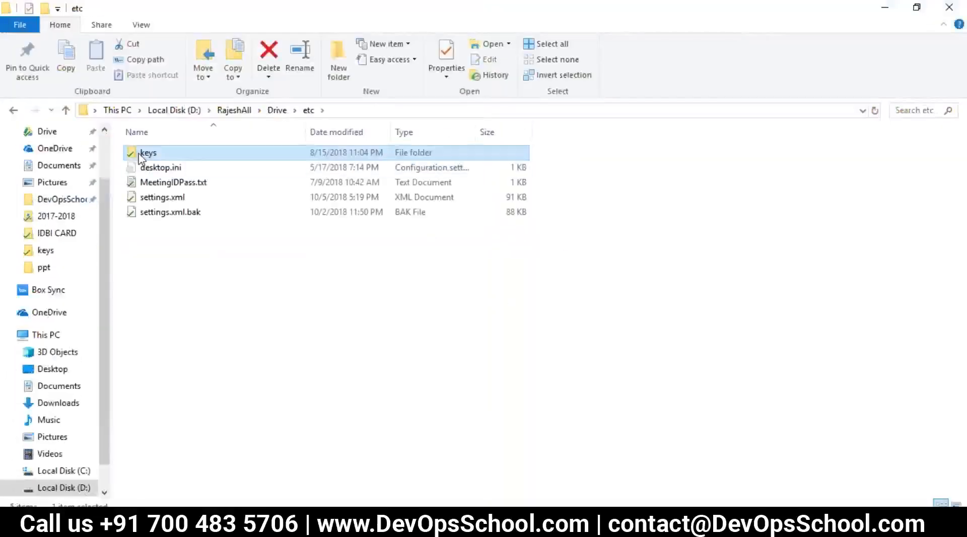
double_click(142, 157)
right_click(154, 271)
click(219, 230)
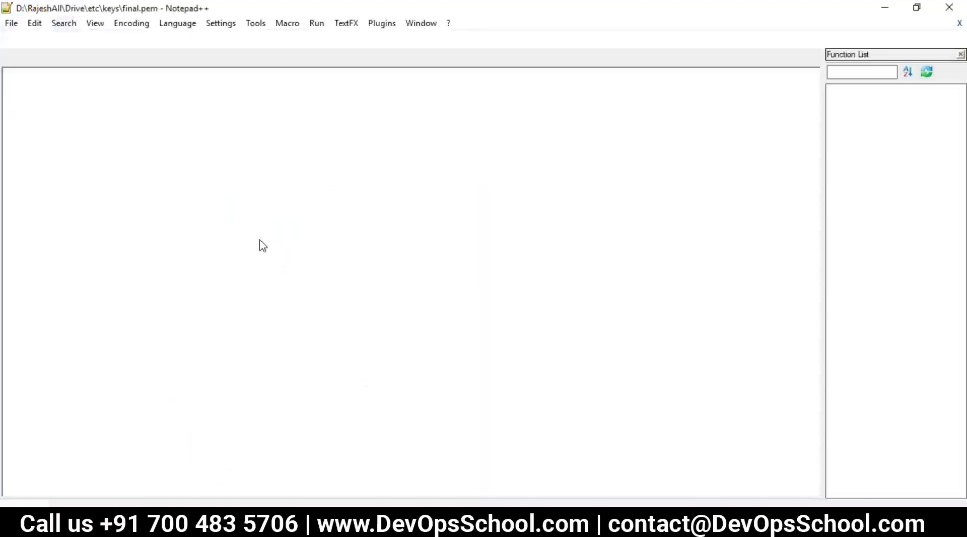
Copy the full private key from final.pem and paste it into the Jenkins credential's Key field.
key(ctrl+a)
key(alt+Tab)
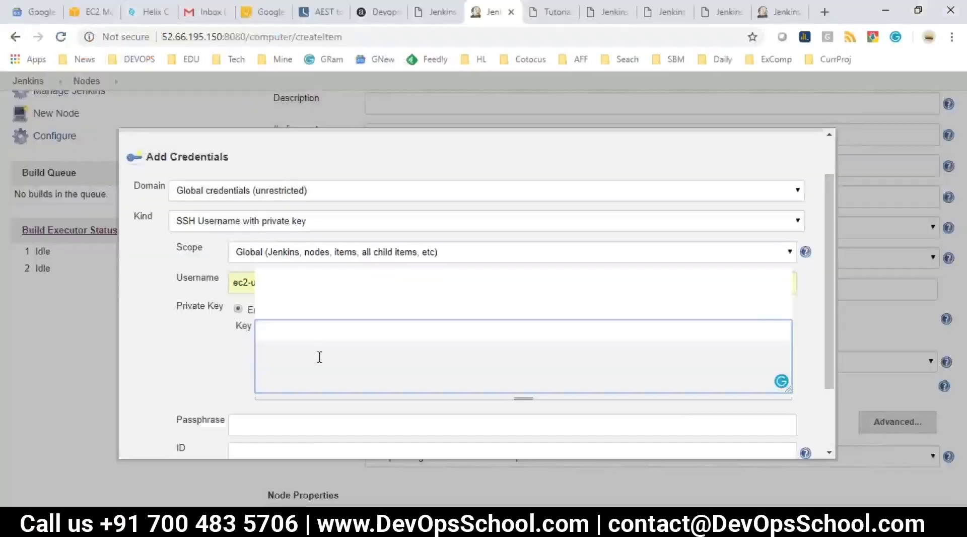
key(ctrl+v)
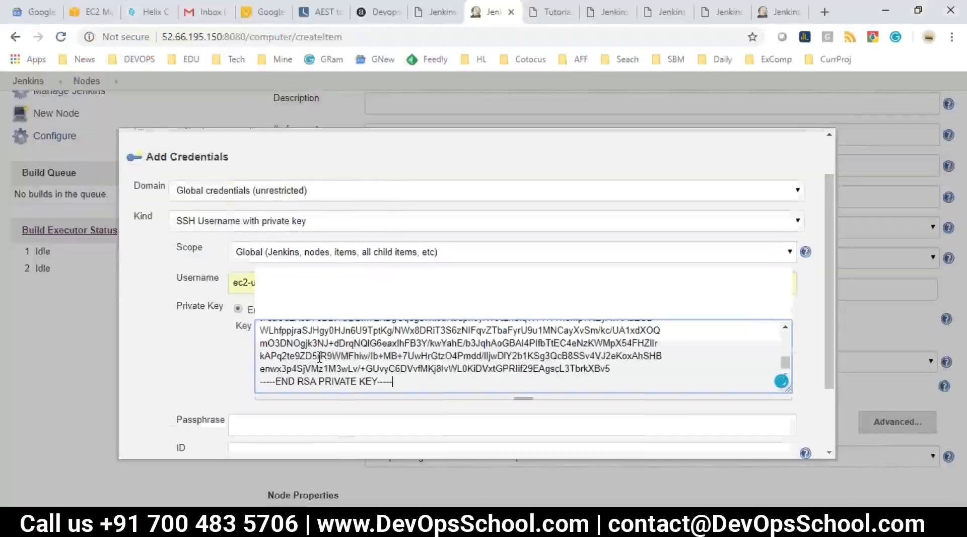
Add the new SSH credential and select ec2-user as the linux node's credentials.
scroll(319, 358, down, 2)
click(242, 395)
click(153, 436)
click(523, 317)
click(524, 345)
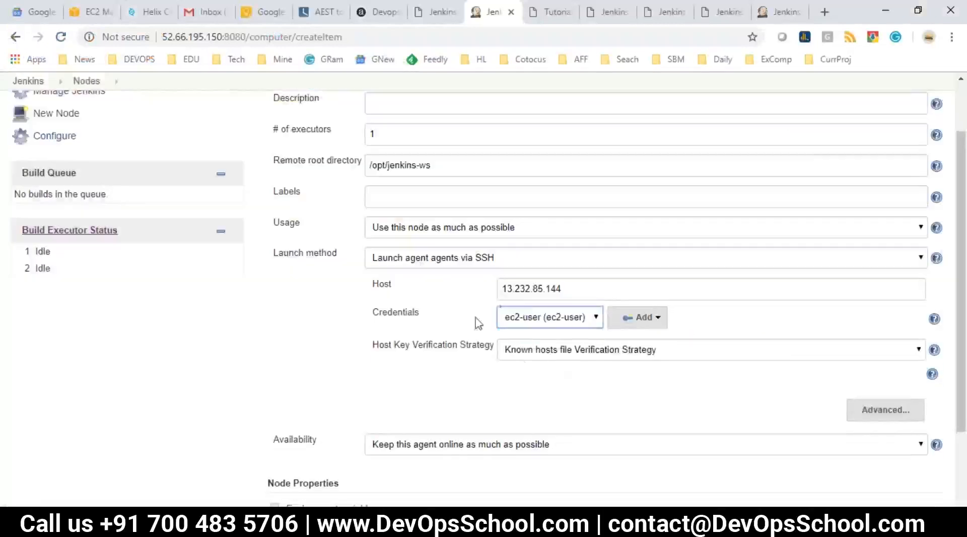
Set the Host Key Verification Strategy to Non verifying Verification Strategy and save the linux node.
scroll(550, 381, down, 1)
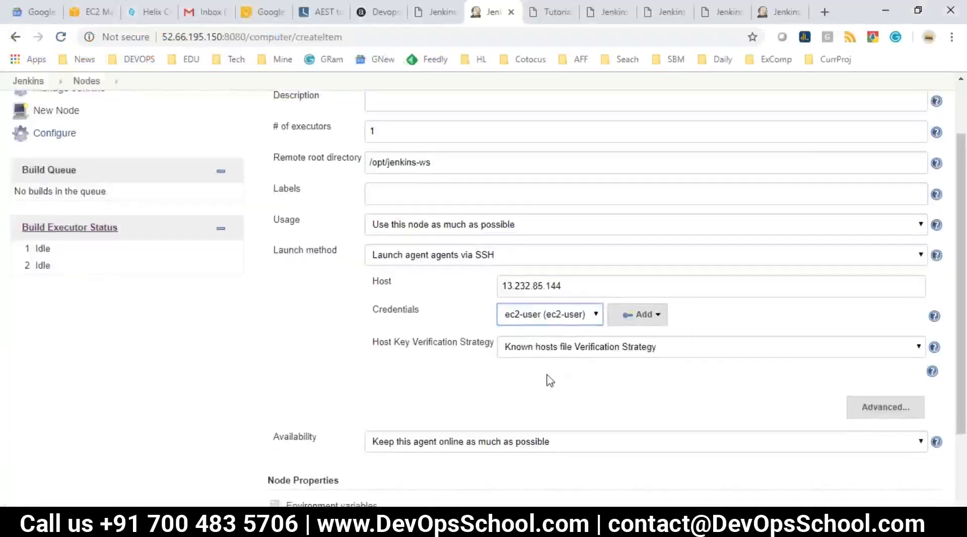
scroll(550, 381, down, 2)
drag(384, 240, 466, 242)
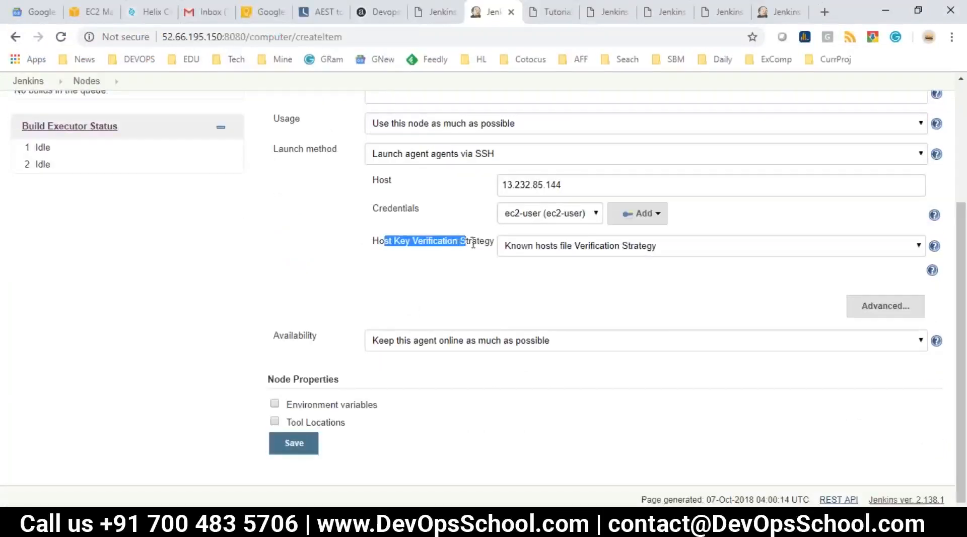
click(532, 249)
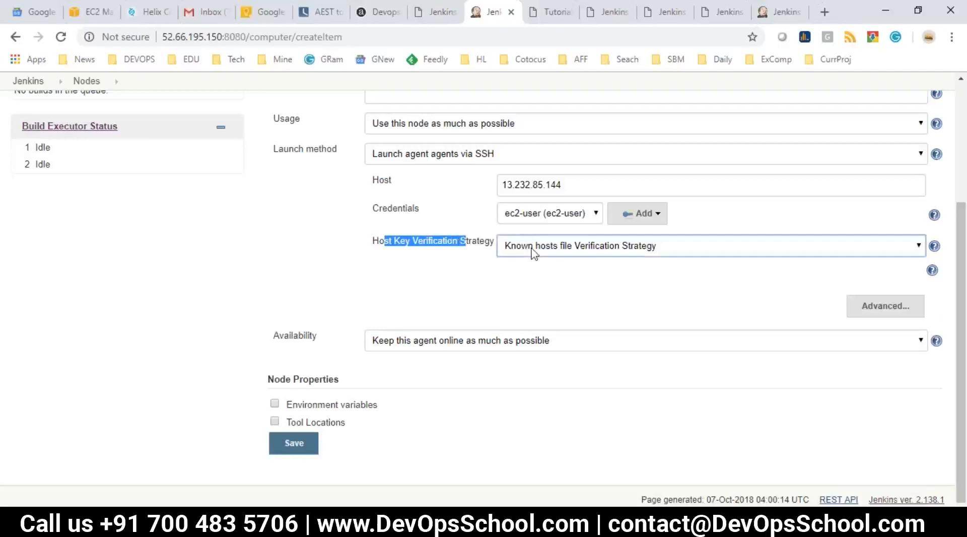
click(534, 252)
click(531, 298)
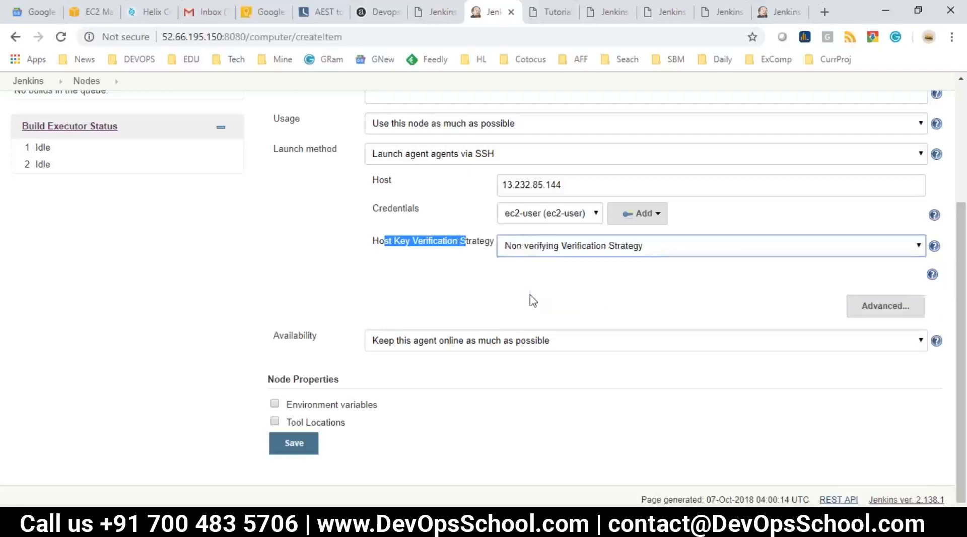
click(296, 450)
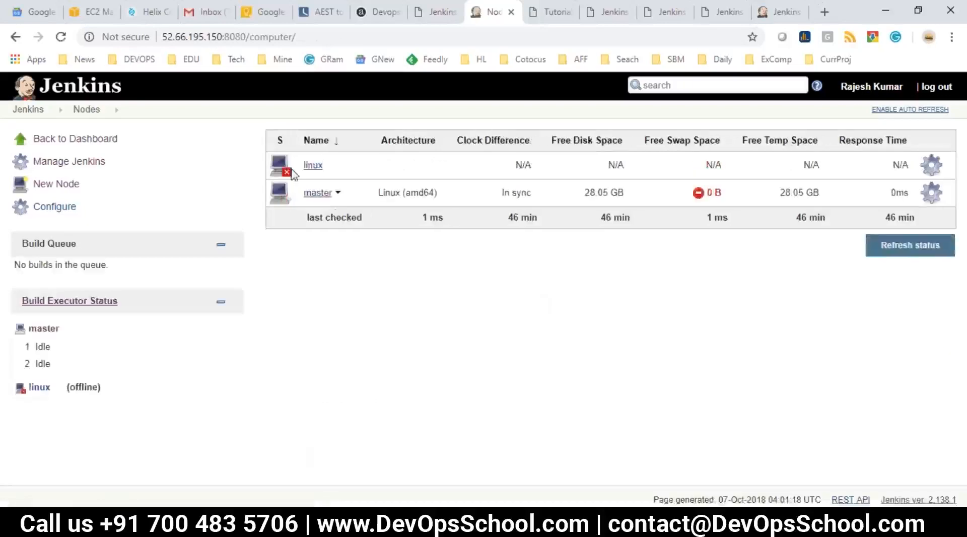
Open the linux node's launch log, and list the files in /opt/jenkins-ws in the PuTTY terminal.
click(313, 166)
click(313, 221)
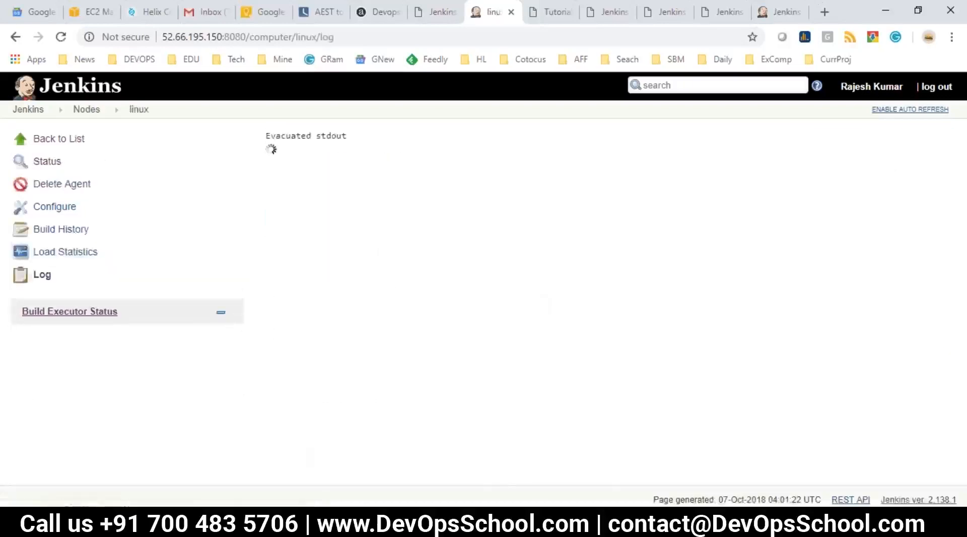
key(alt+Tab)
click(718, 461)
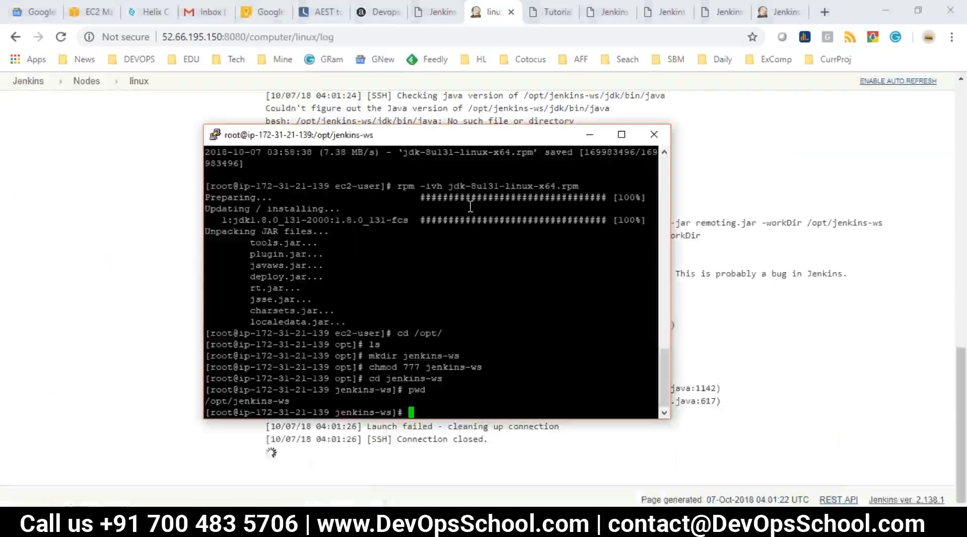
text(ls)
key(Return)
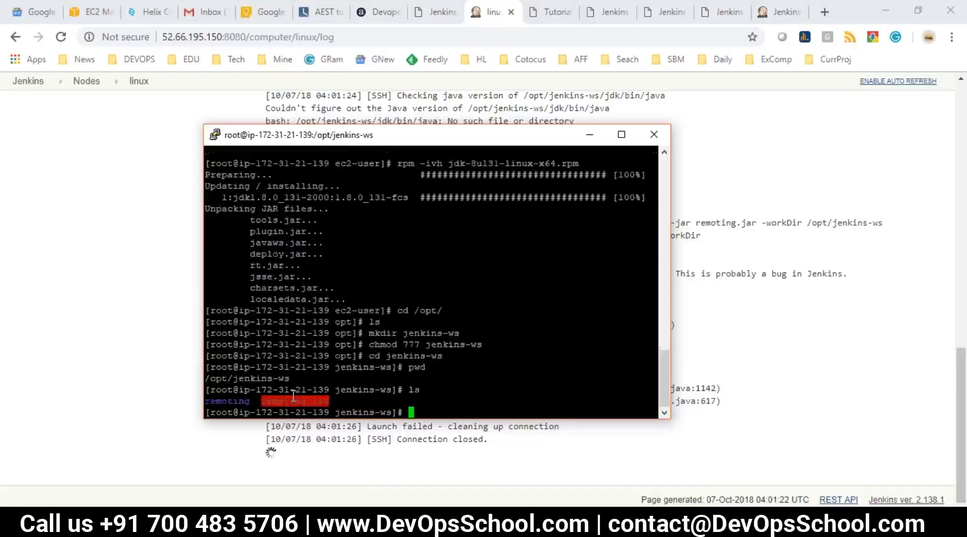
Check the linux node's status in the Jenkins nodes list and point out remoting.jar in the terminal's workspace listing.
click(480, 468)
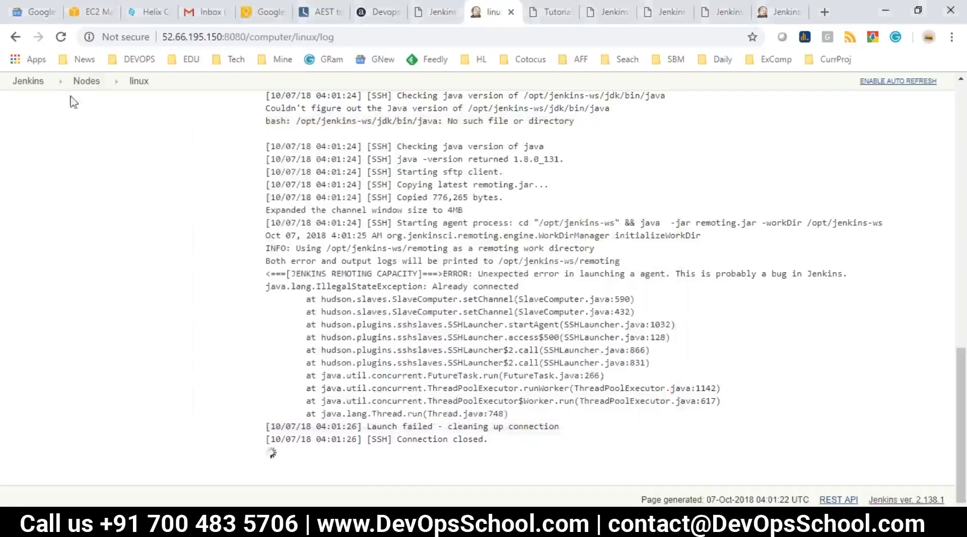
click(87, 82)
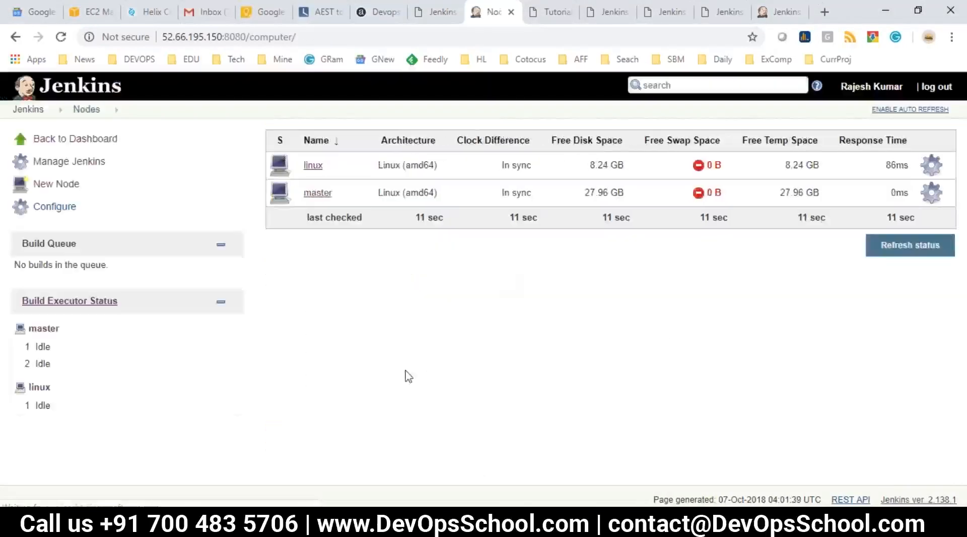
key(alt+Tab)
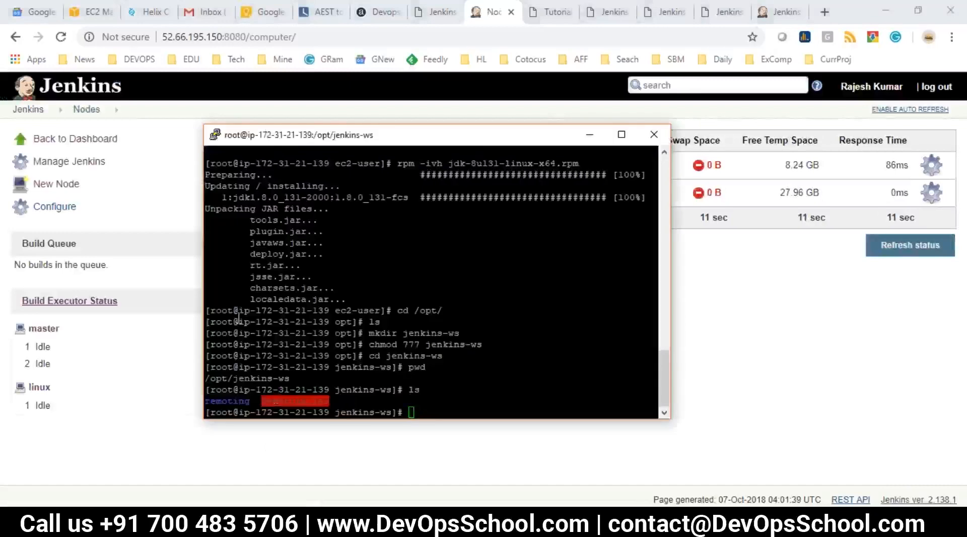
key(alt+Tab)
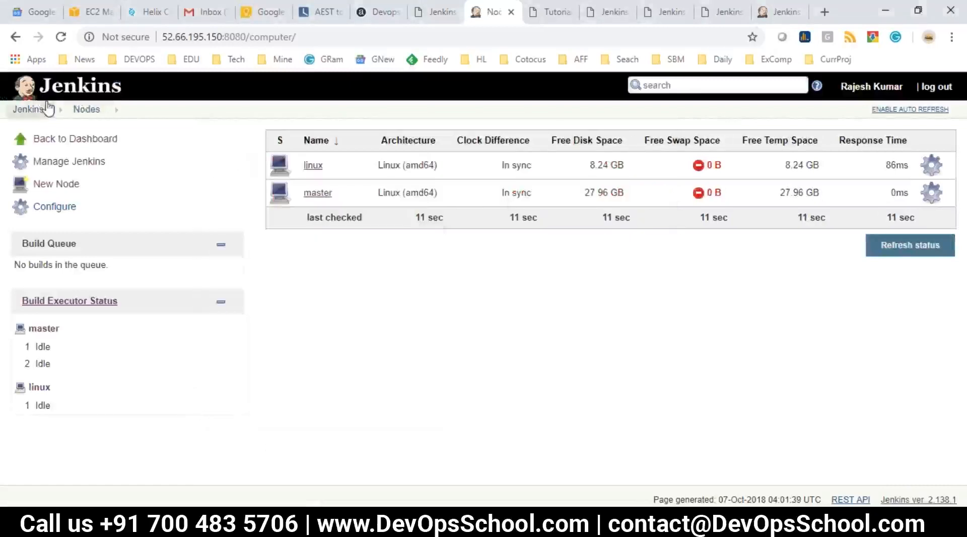
key(alt+Tab)
key(alt+Tab)
double_click(282, 404)
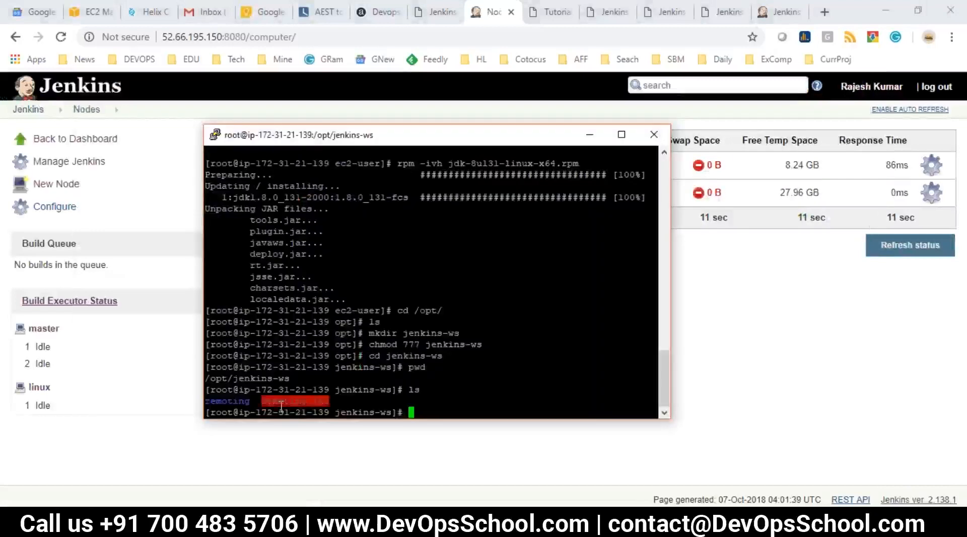
click(354, 376)
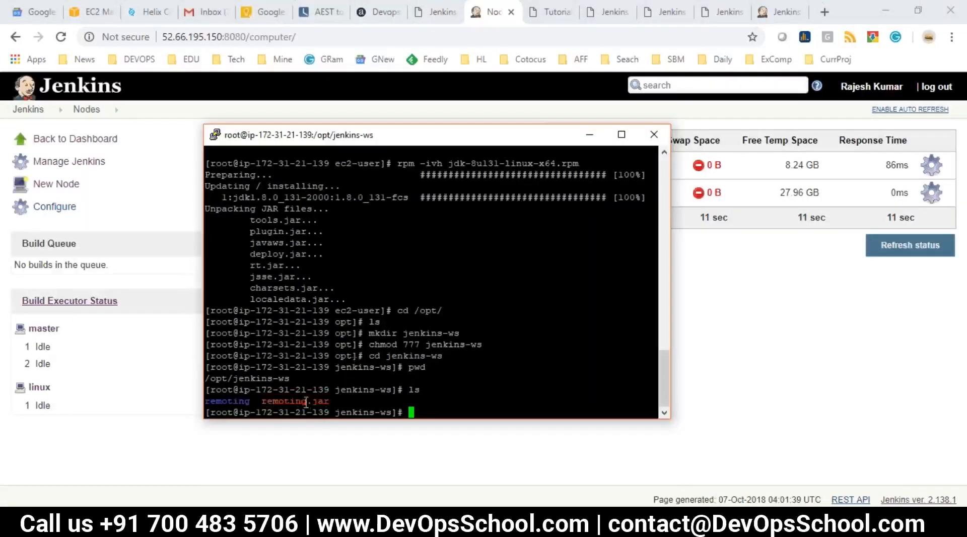
double_click(306, 402)
triple_click(316, 397)
click(316, 398)
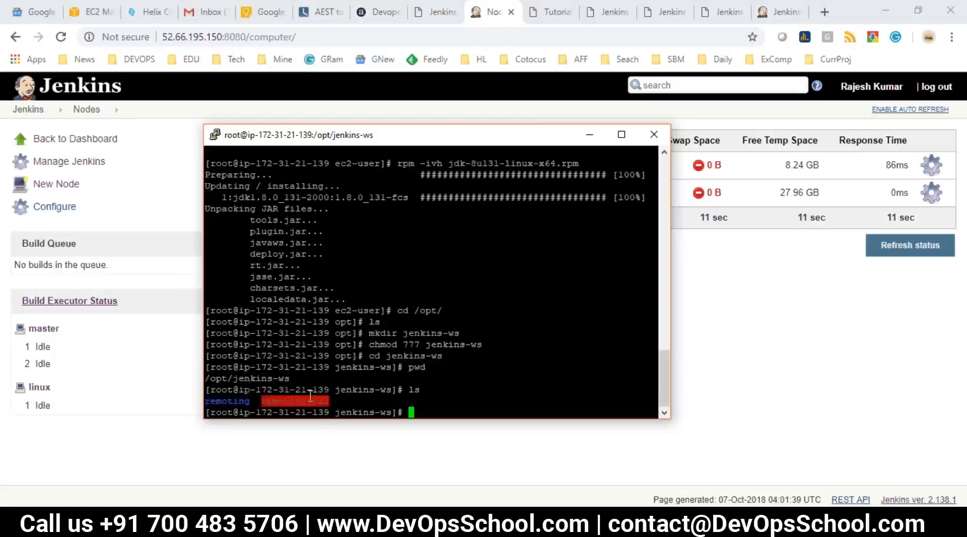
Search Google in a new Chrome tab for "slave.jar to remoting.jar".
click(825, 12)
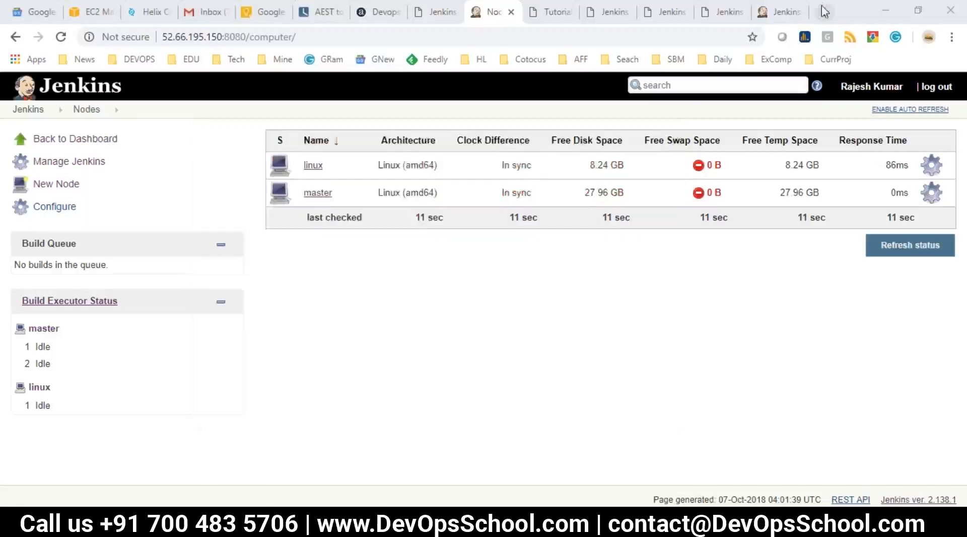
text(sa)
key(BackSpace)
text(lave)
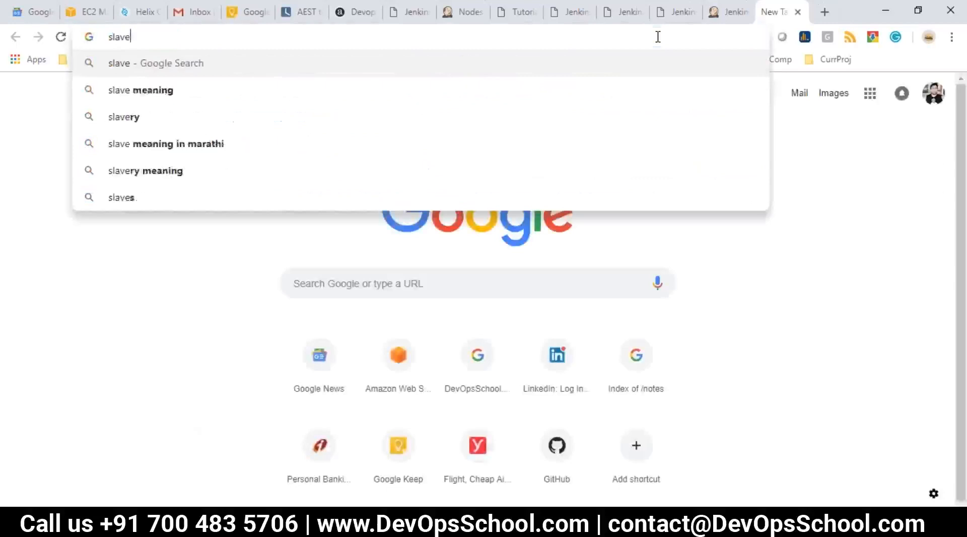
text(.jar to remoting.jar)
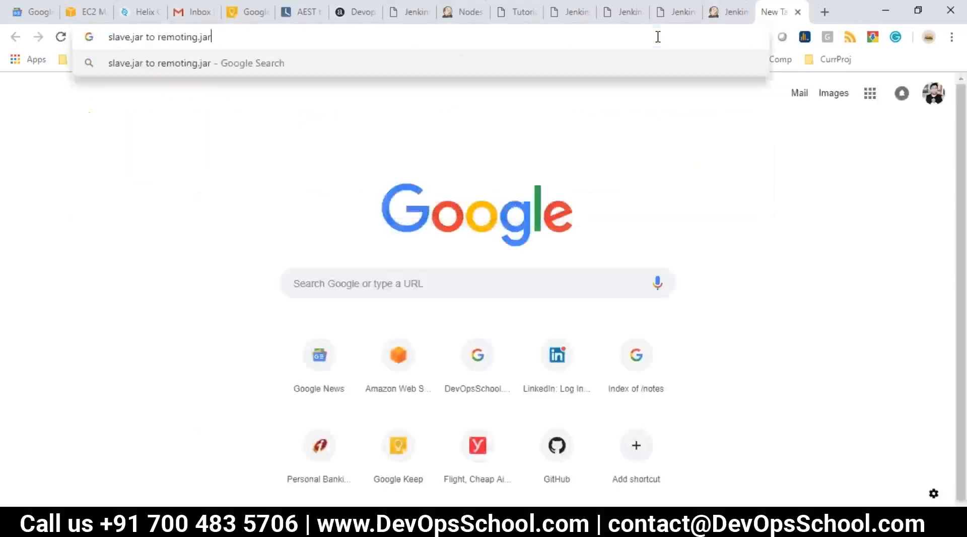
key(Return)
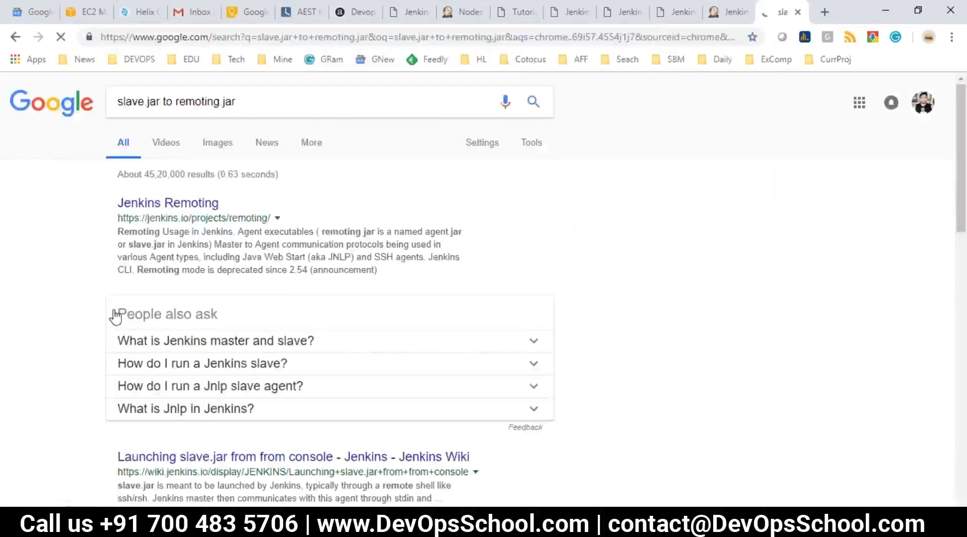
Open the Jenkins Remoting result in a separate tab and read the agent executables line under Remoting Usage in Jenkins.
right_click(218, 206)
click(217, 214)
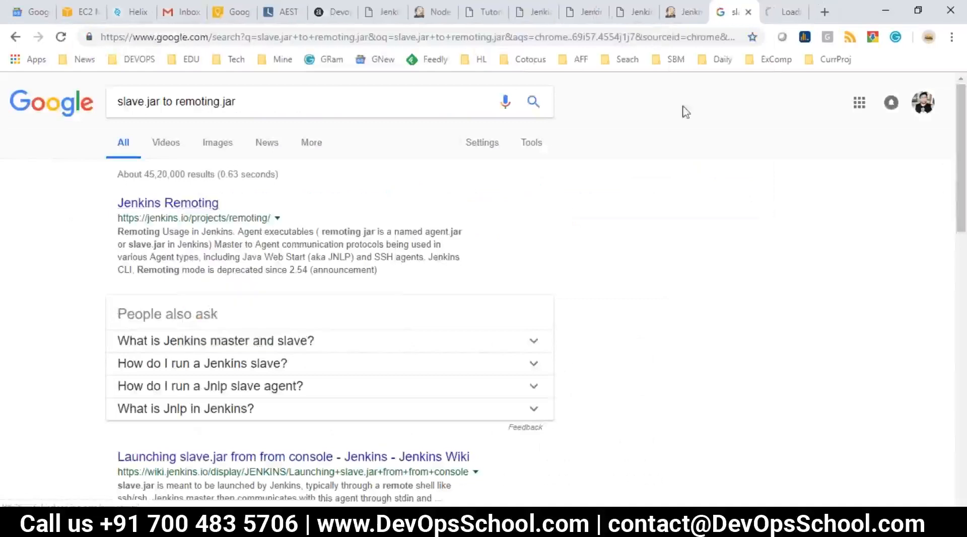
key(ctrl+Tab)
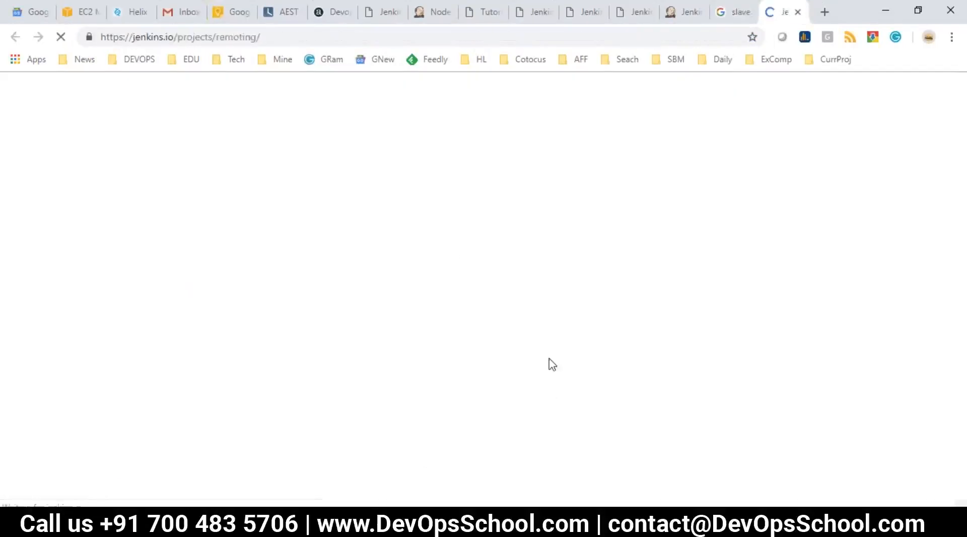
double_click(124, 316)
double_click(170, 315)
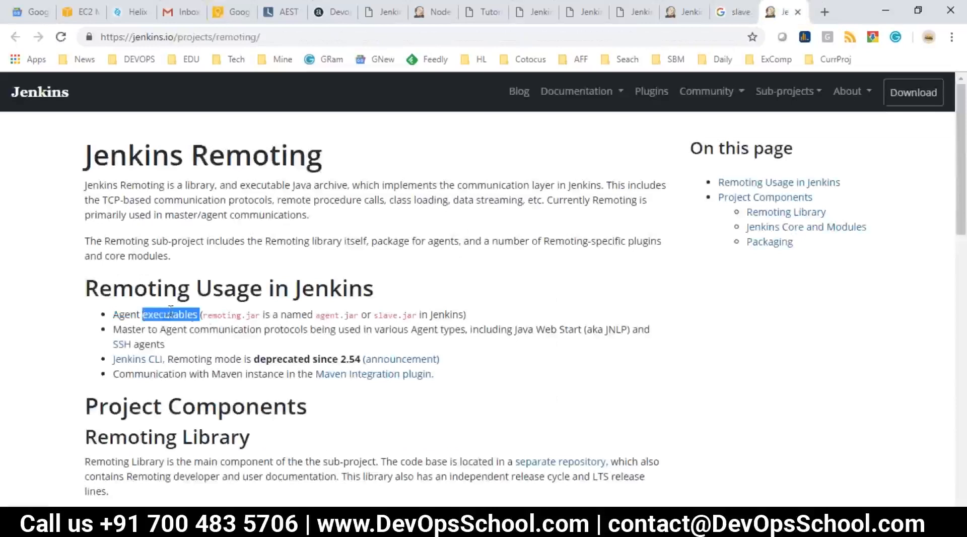
double_click(253, 315)
double_click(266, 315)
double_click(297, 315)
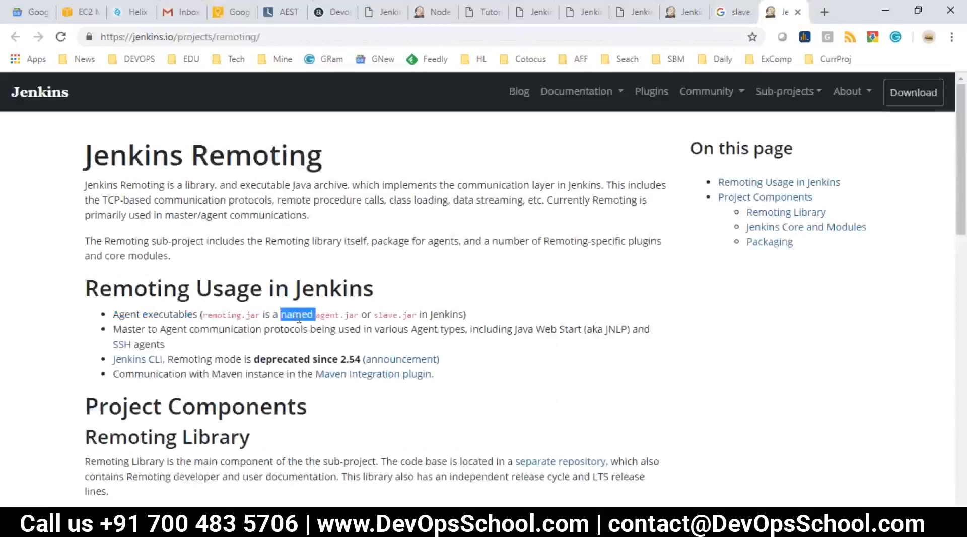
double_click(353, 316)
click(349, 316)
drag(450, 315, 252, 317)
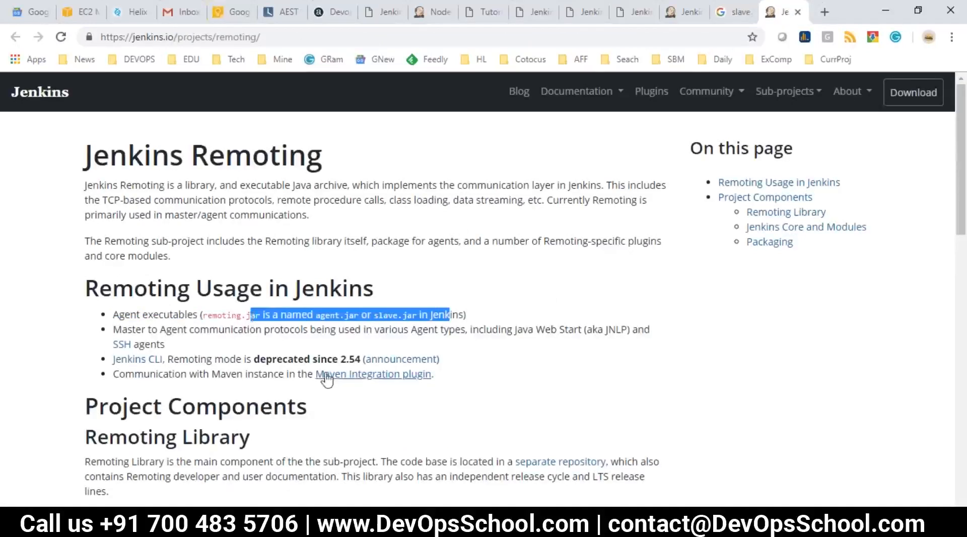
Skim the Project Components section of the Jenkins Remoting page and switch back to the PuTTY terminal.
scroll(327, 379, down, 1)
scroll(271, 351, down, 3)
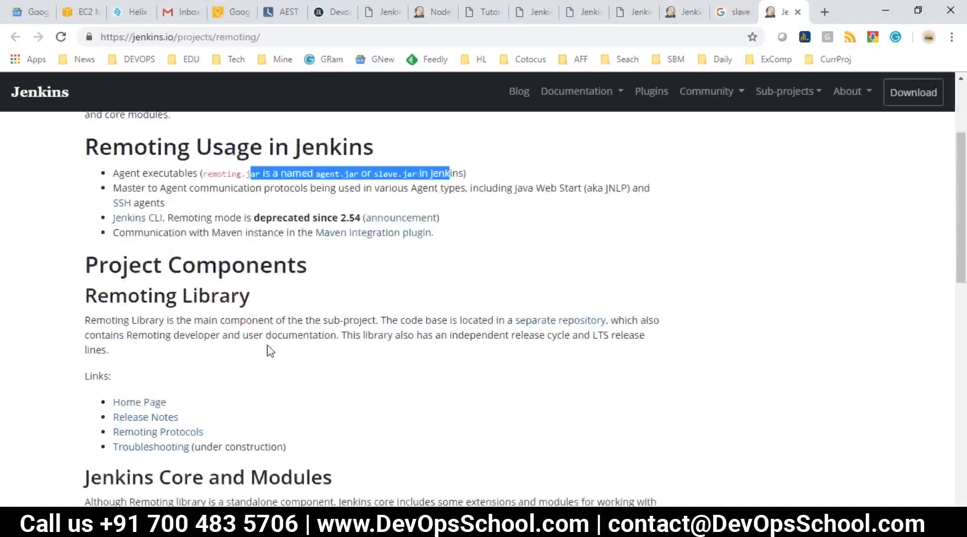
scroll(271, 351, down, 1)
scroll(273, 358, down, 6)
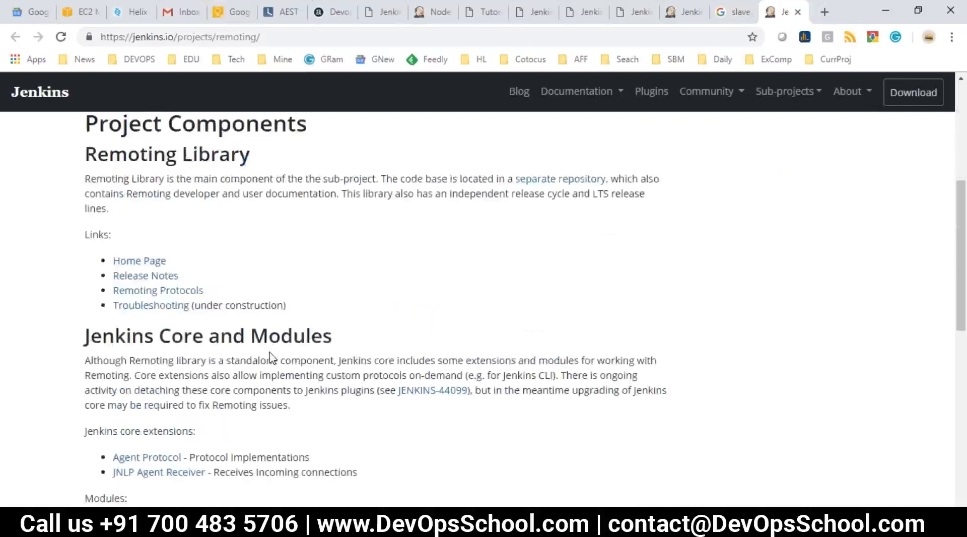
scroll(391, 366, up, 3)
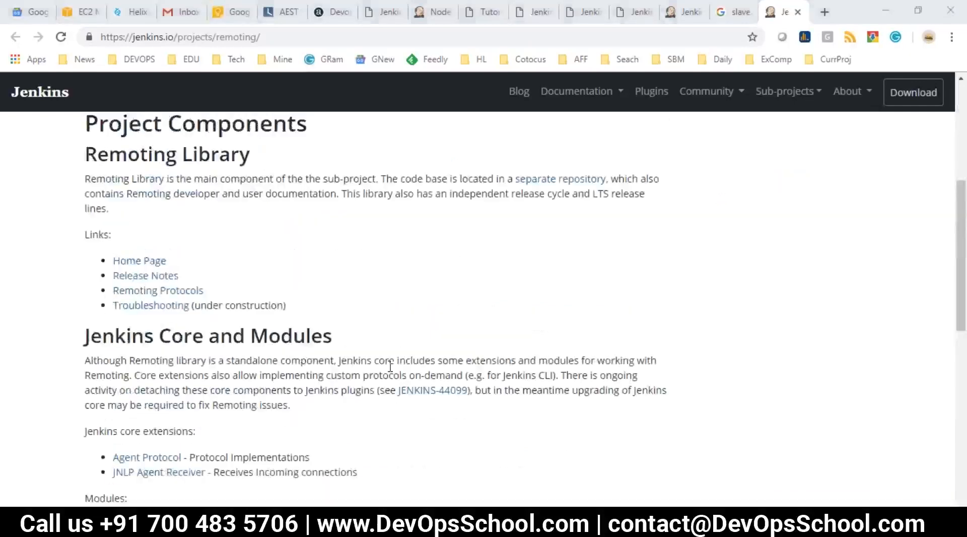
key(alt+Tab)
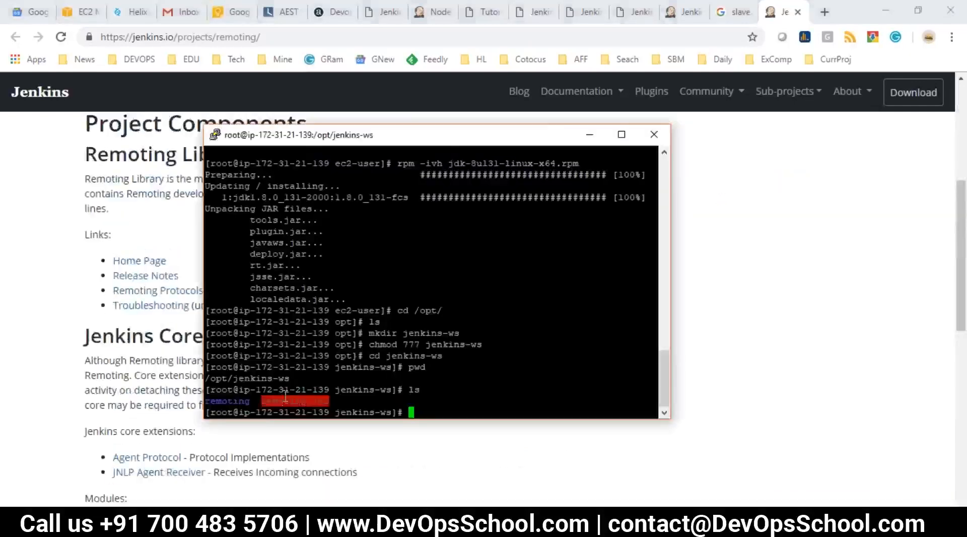
Switch from the PuTTY terminal to the Jenkins nodes list in Chrome.
click(673, 23)
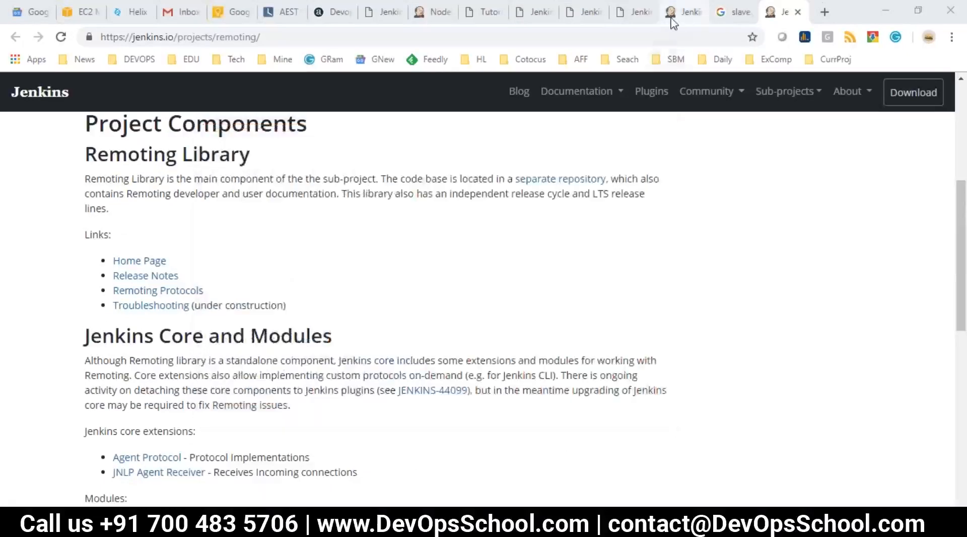
click(671, 18)
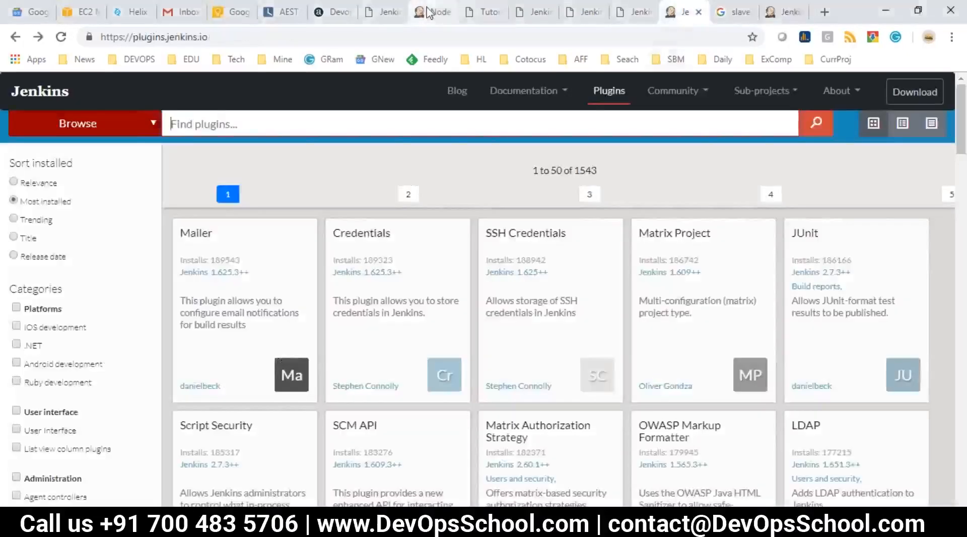
click(427, 12)
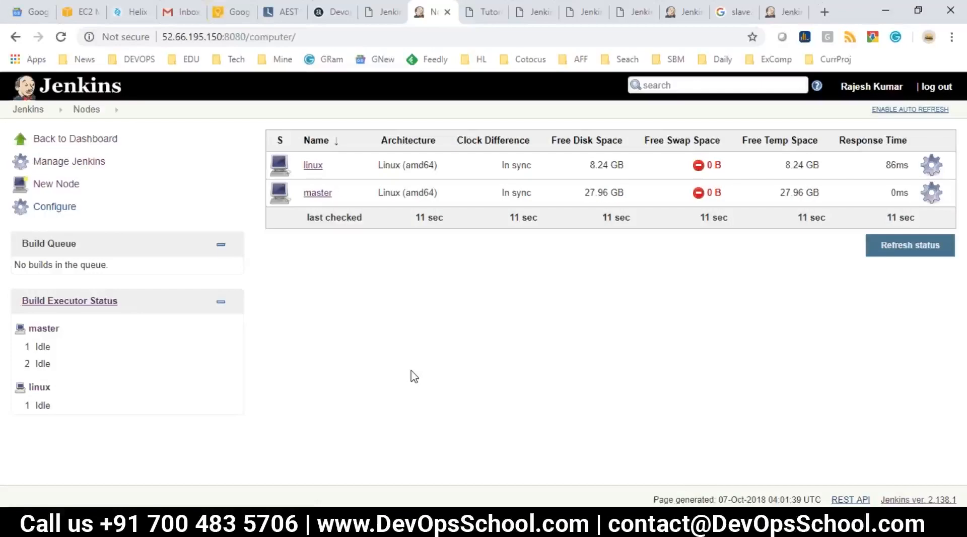
Highlight the LINUX node details and the WINDOWS entry in the Notepad notes, and return to the Jenkins nodes list.
mouse_move(501, 526)
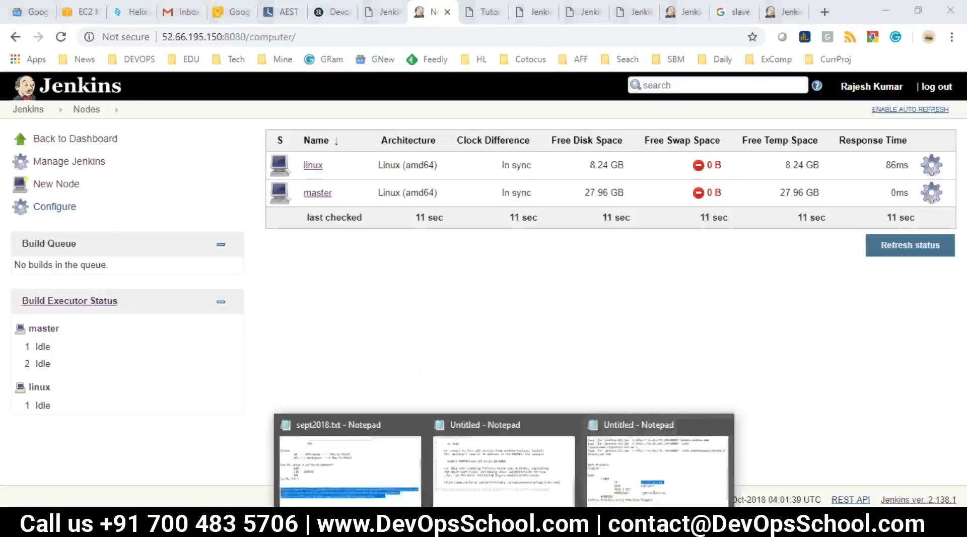
click(655, 458)
drag(22, 296, 228, 428)
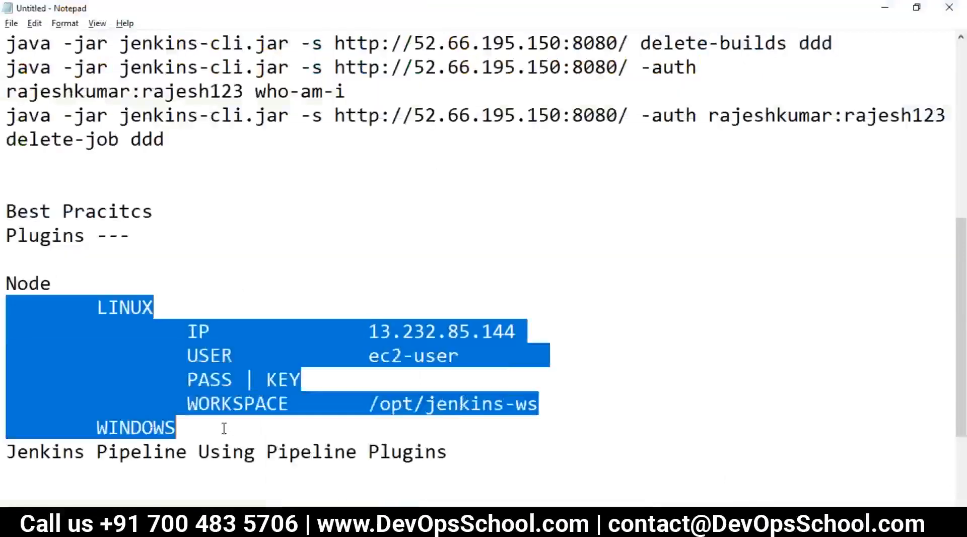
double_click(137, 428)
key(alt+Tab)
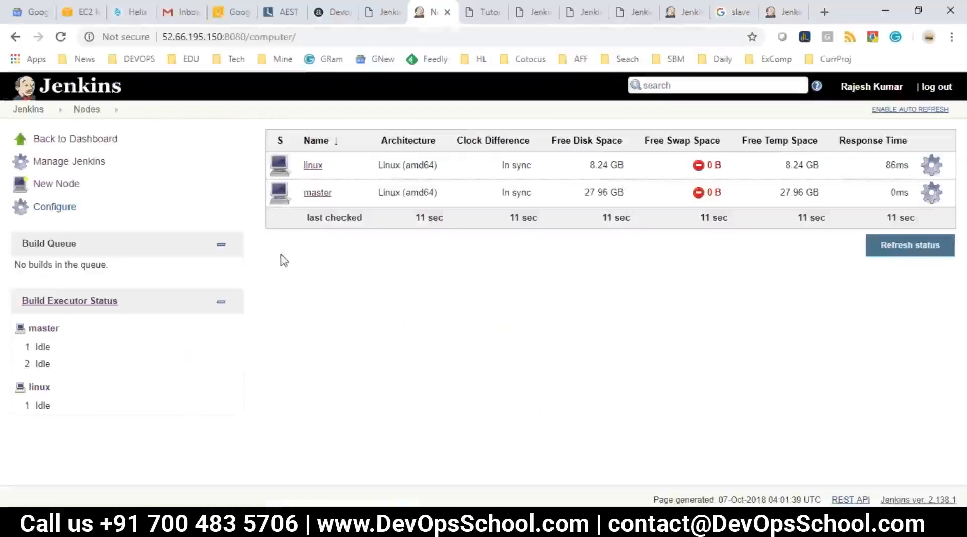
Create a new Jenkins node named windows as a Permanent Agent.
click(53, 186)
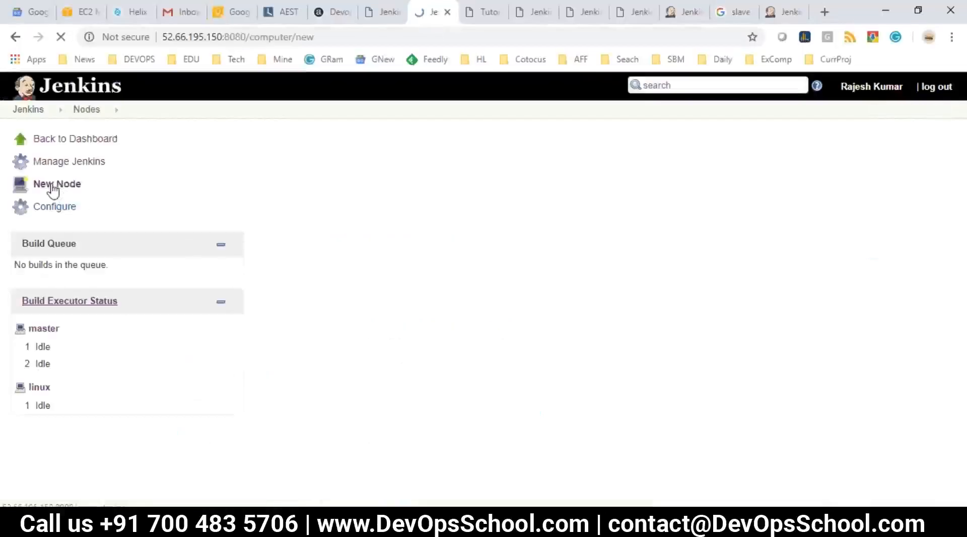
text(windows)
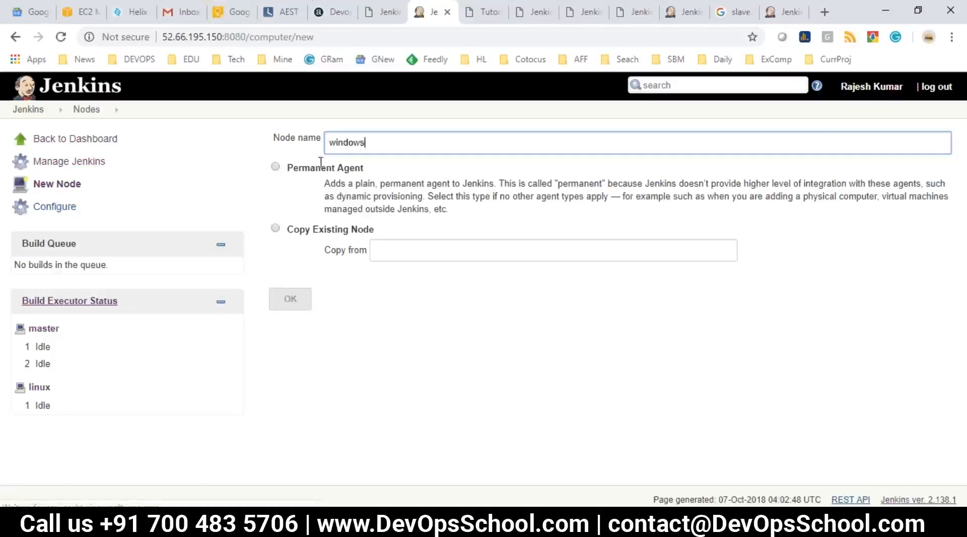
click(275, 166)
click(290, 301)
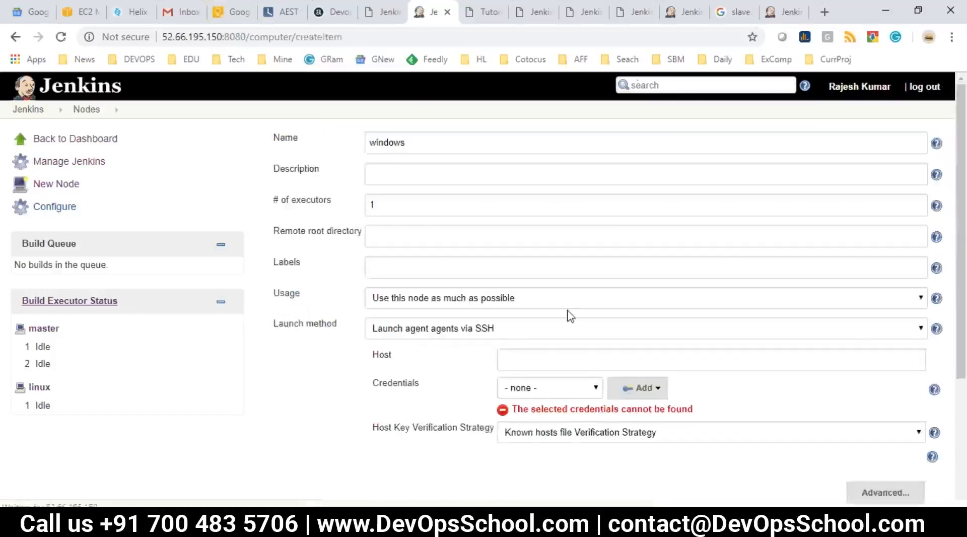
Show the available launch methods in the windows node's configuration.
scroll(571, 316, down, 1)
click(386, 275)
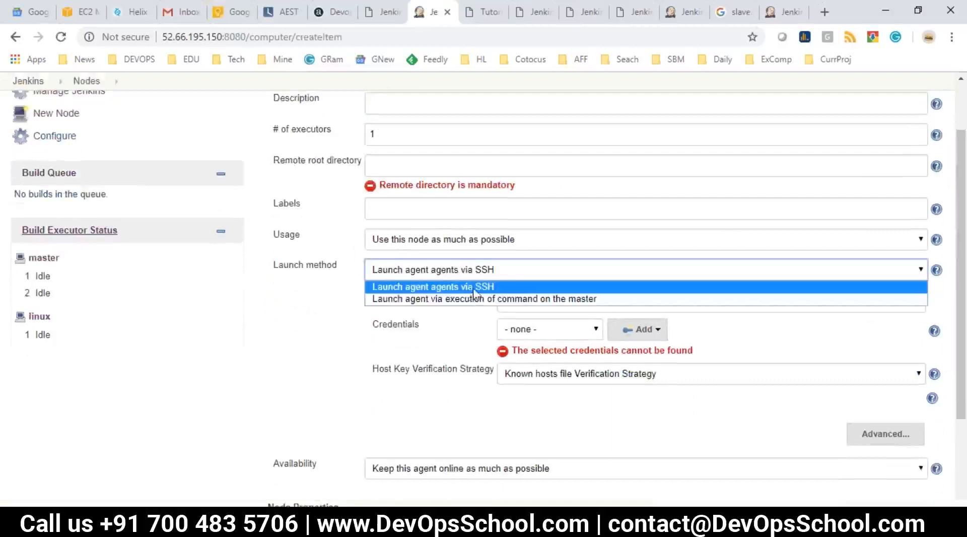
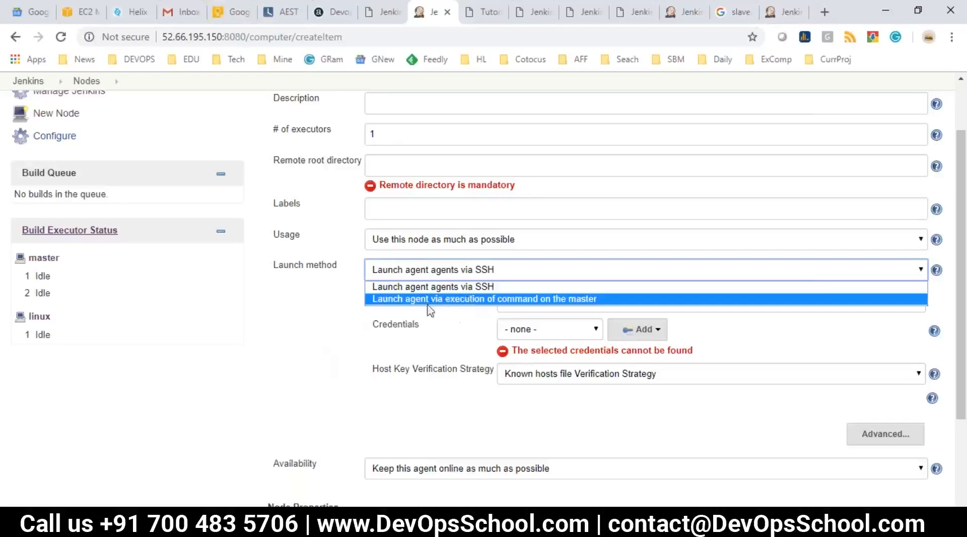
Leave the unsaved windows node form and open the Agents section of Jenkins' Configure Global Security page.
click(277, 352)
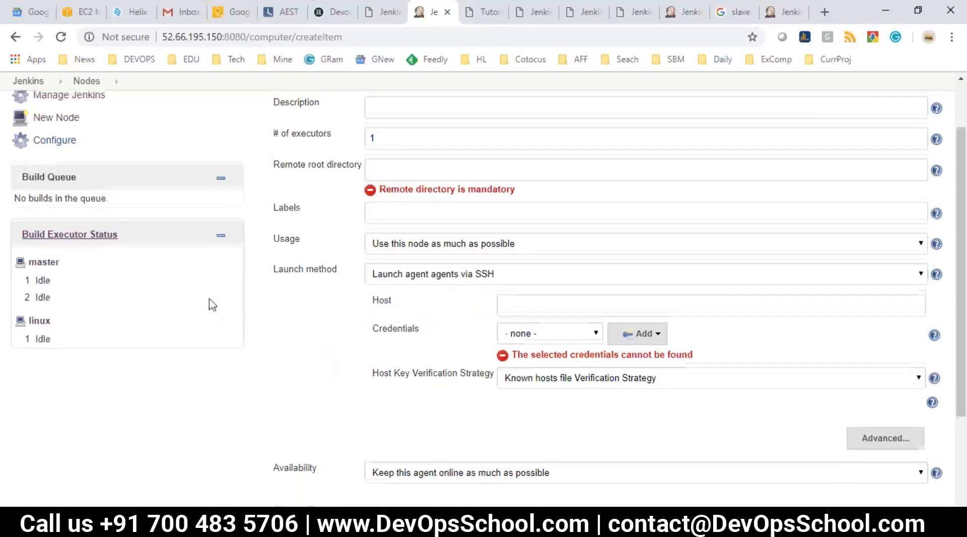
scroll(116, 211, up, 3)
click(26, 108)
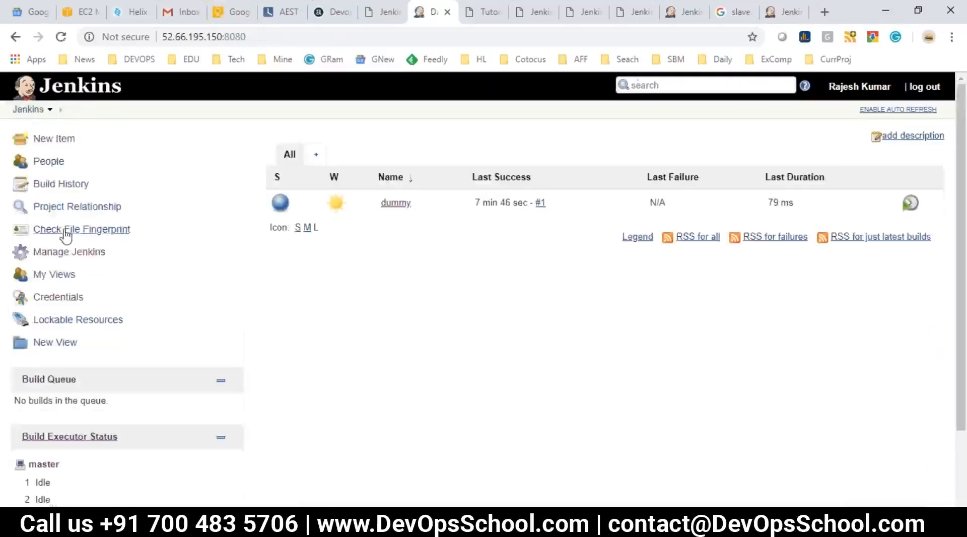
click(71, 252)
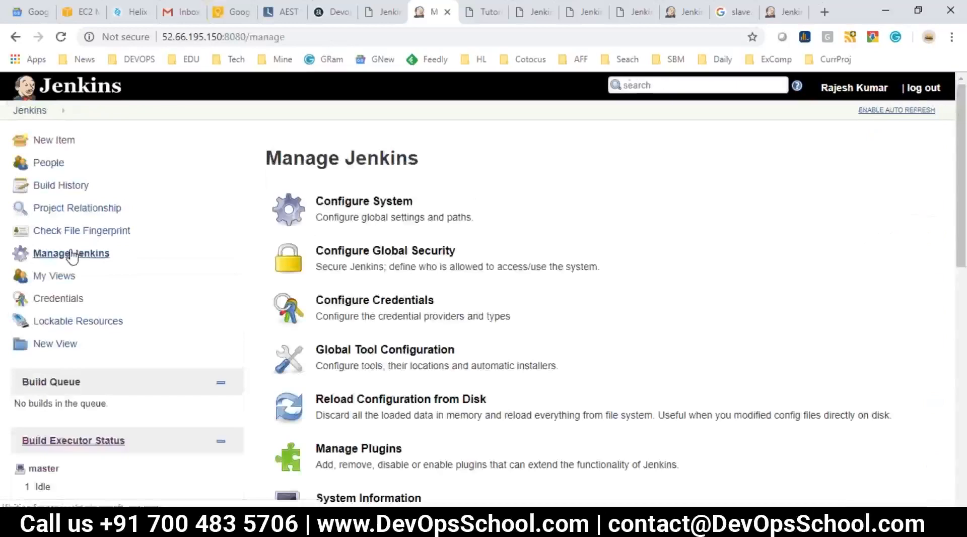
scroll(706, 336, down, 1)
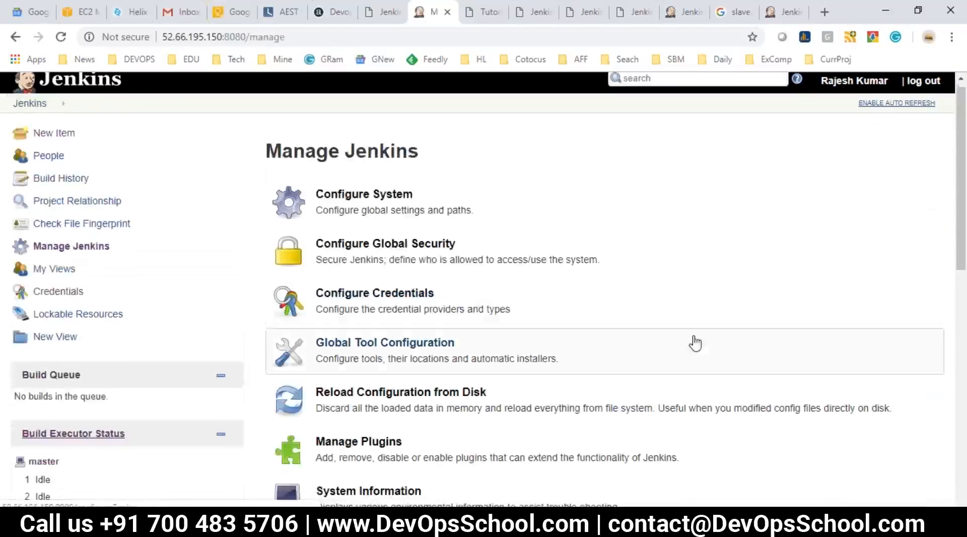
scroll(696, 342, down, 1)
click(373, 190)
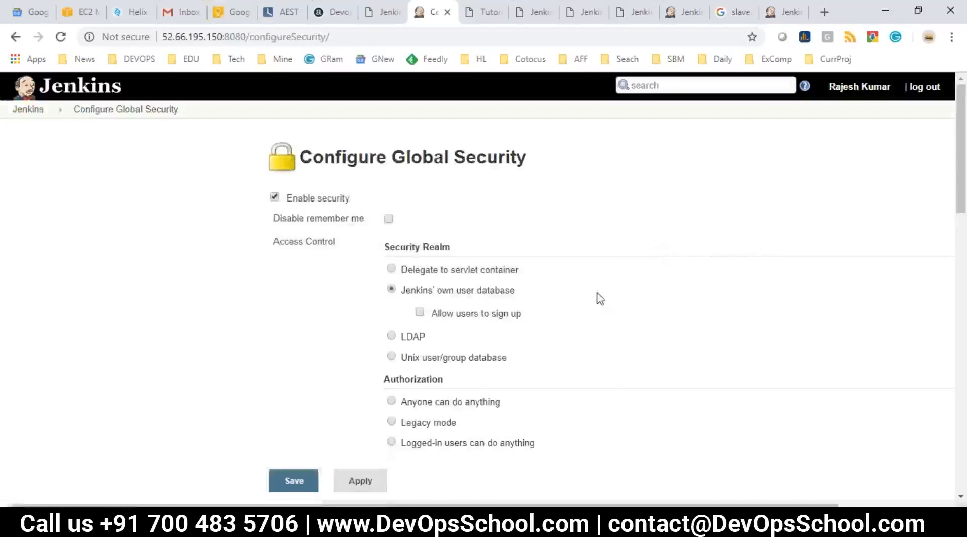
scroll(596, 300, down, 8)
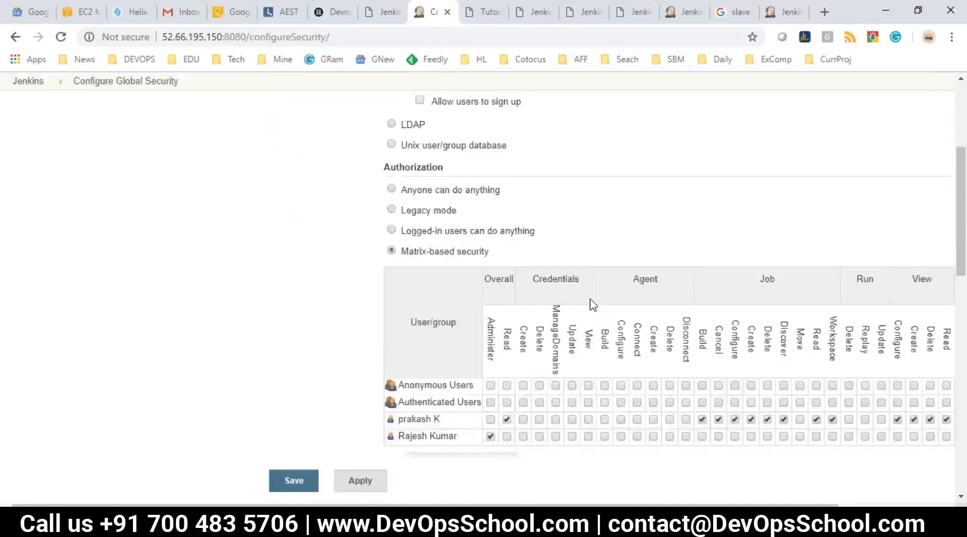
scroll(589, 141, down, 3)
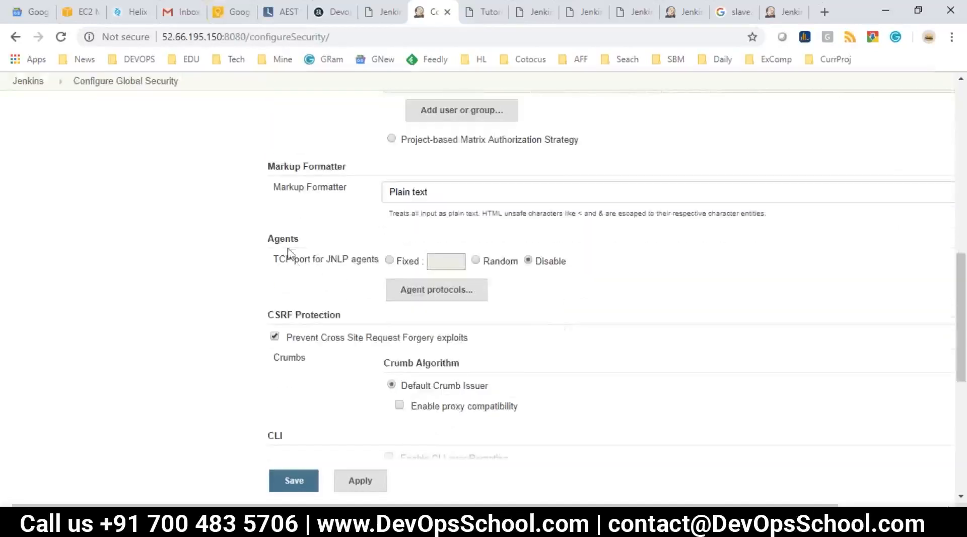
Highlight parts of the TCP port for JNLP agents label in the Agents section.
double_click(342, 257)
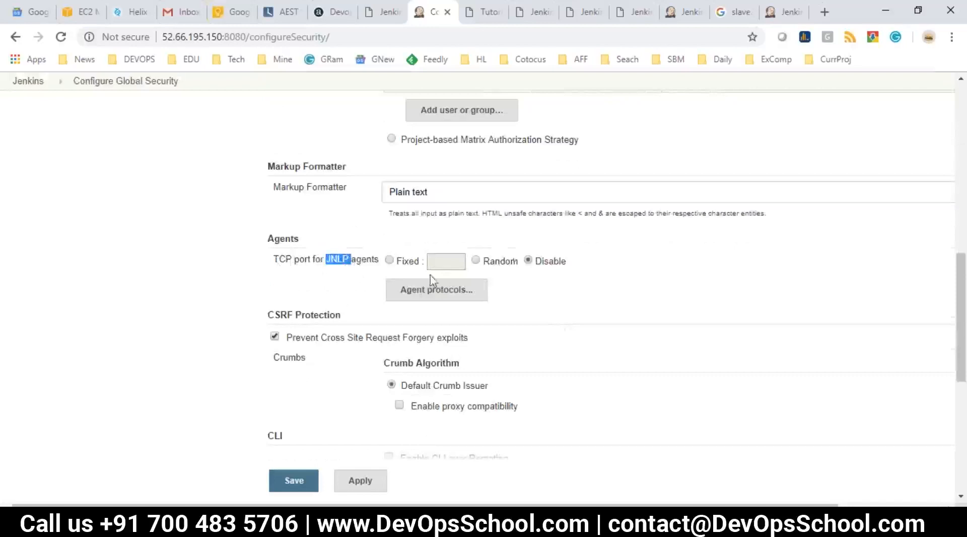
double_click(282, 259)
click(318, 272)
double_click(335, 257)
click(305, 275)
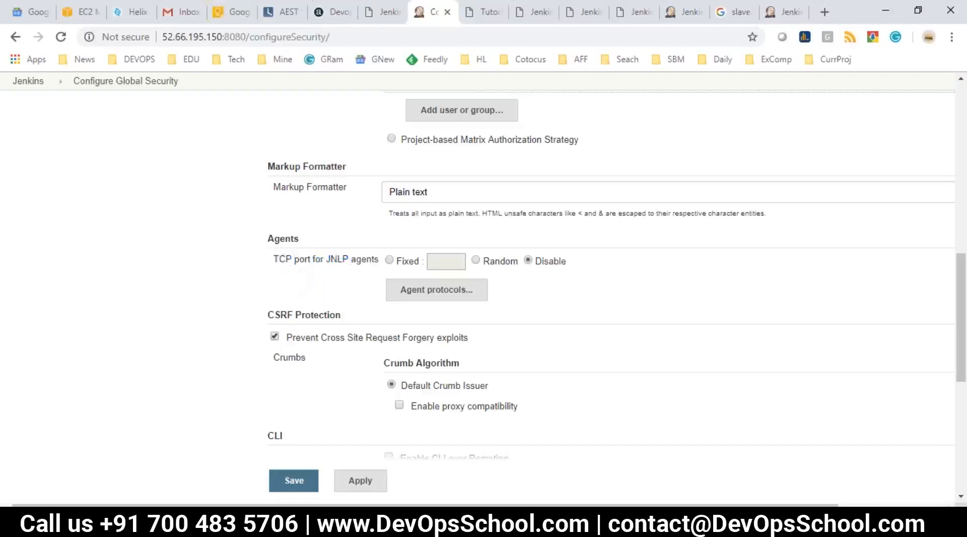
Switch to the Notepad notes and highlight the LINUX node's IP, user, key and workspace lines.
mouse_move(510, 519)
click(637, 479)
drag(543, 404, 79, 327)
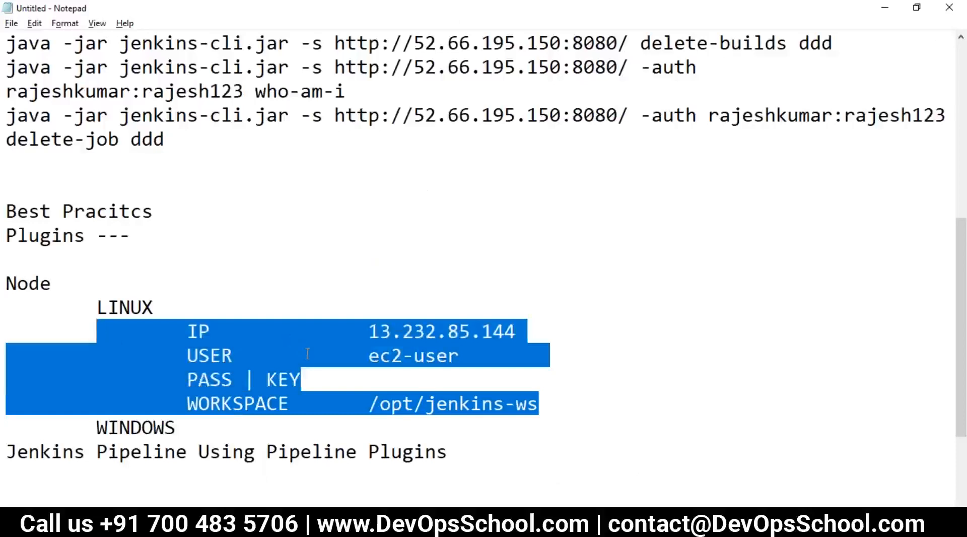
Return to Jenkins in Chrome, set the TCP port for JNLP agents to Random and save the security settings.
key(alt+Tab)
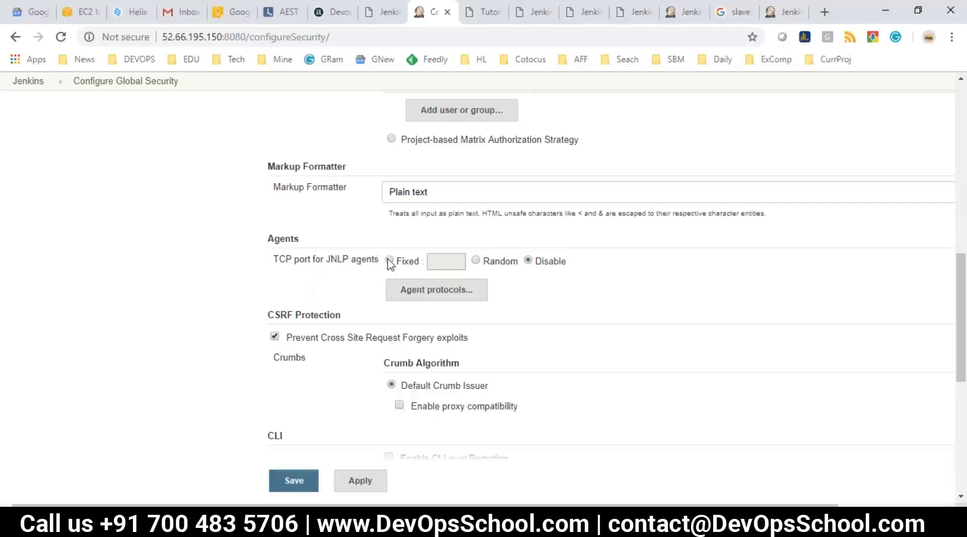
click(476, 260)
click(294, 481)
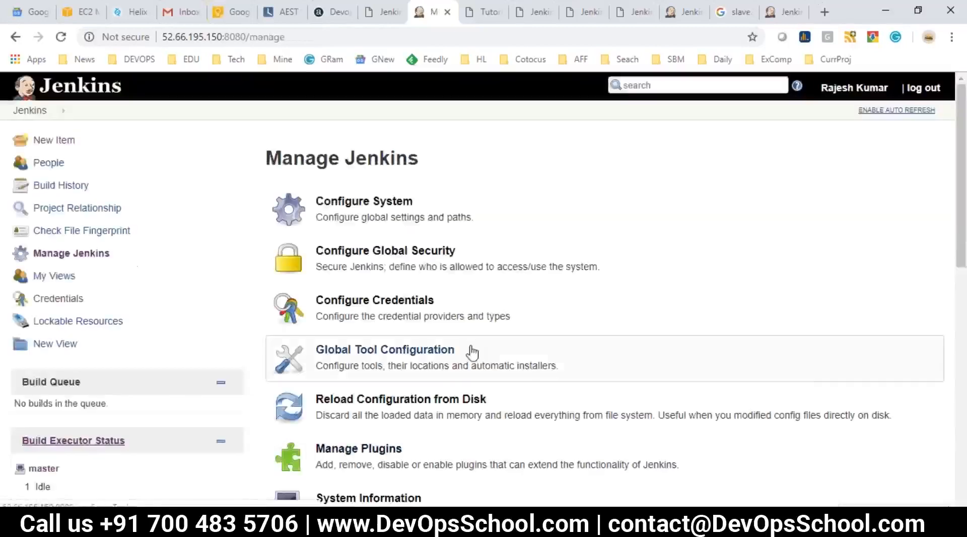
Open the node management page and start a new node named windows as a Permanent Agent.
scroll(472, 353, down, 1)
scroll(473, 356, down, 8)
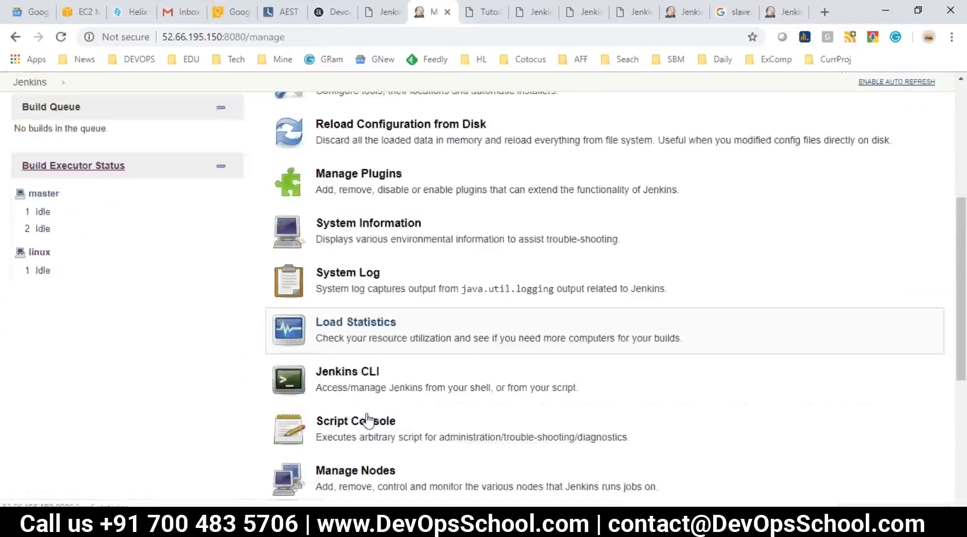
click(352, 345)
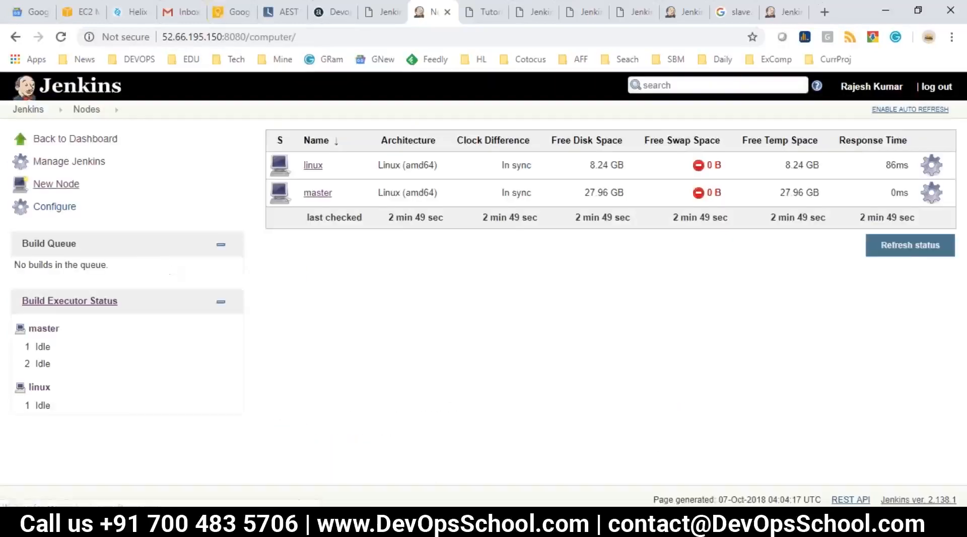
click(57, 184)
text(windo)
click(276, 167)
click(296, 304)
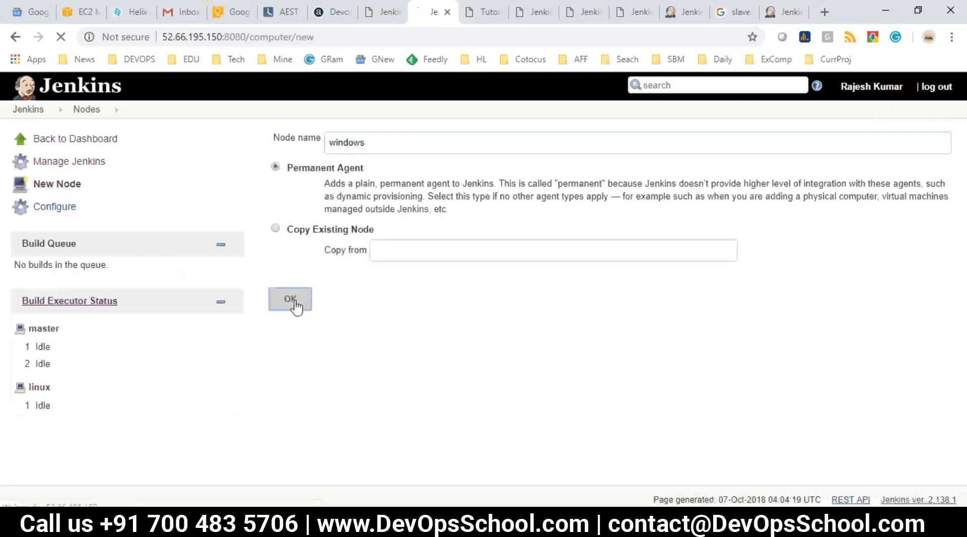
Try the Java Web Start and execution-of-command-on-the-master launch methods in the windows node's configuration.
scroll(449, 303, down, 1)
click(453, 266)
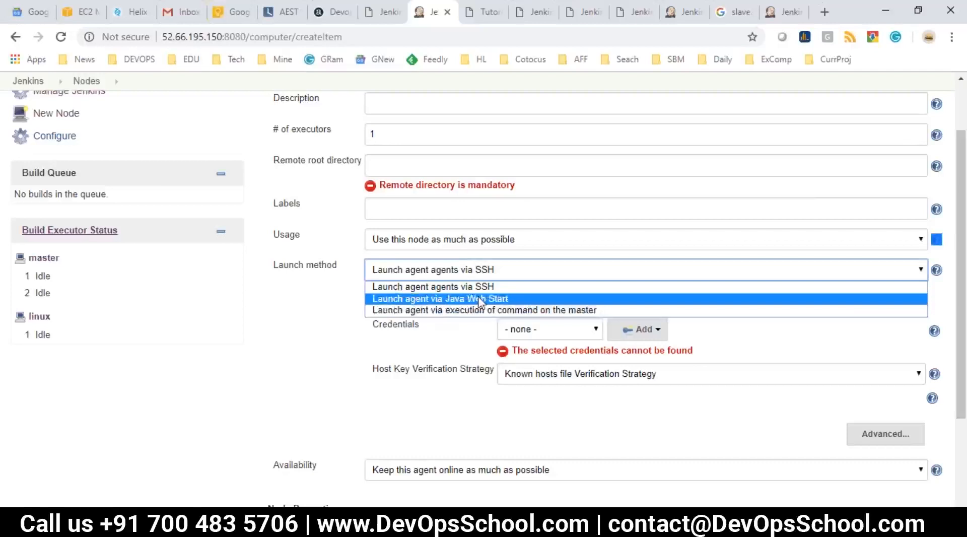
click(479, 299)
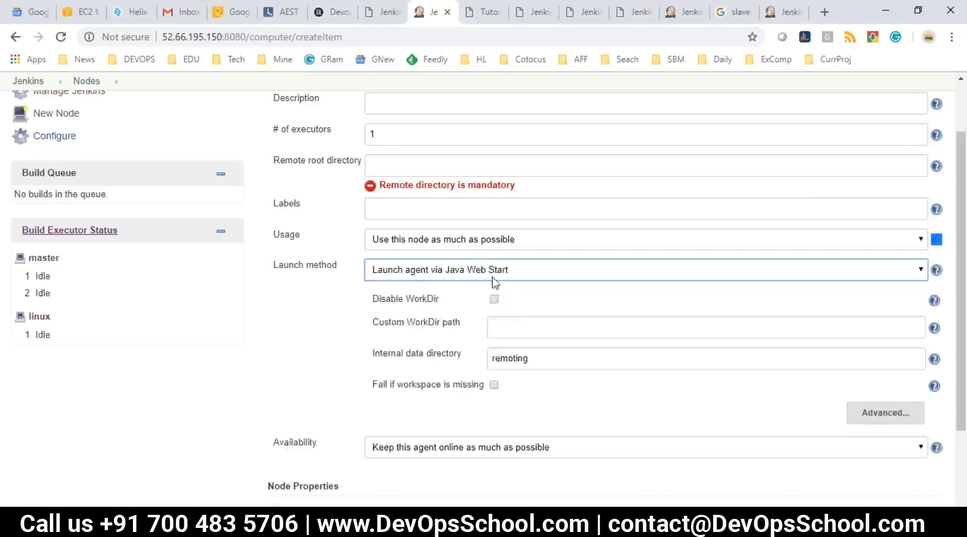
click(485, 275)
click(461, 311)
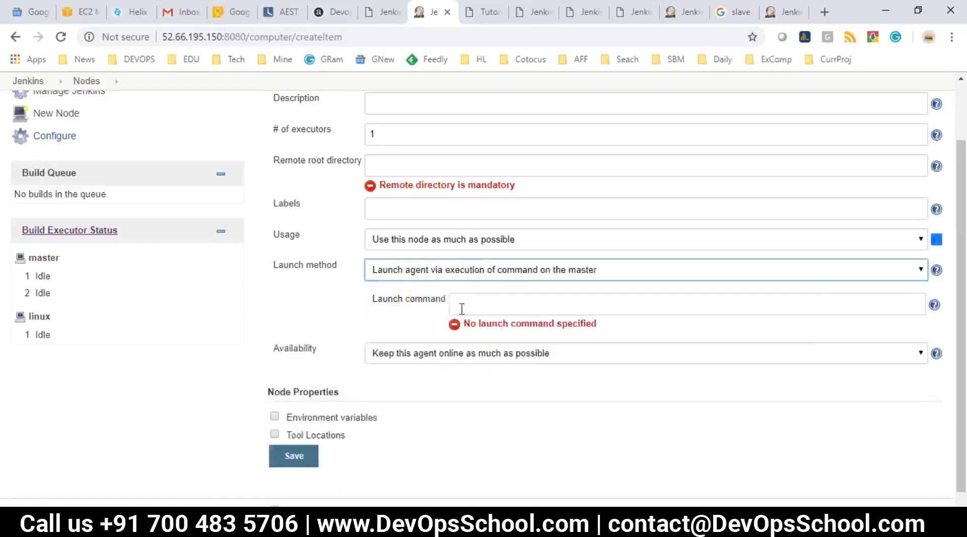
click(447, 274)
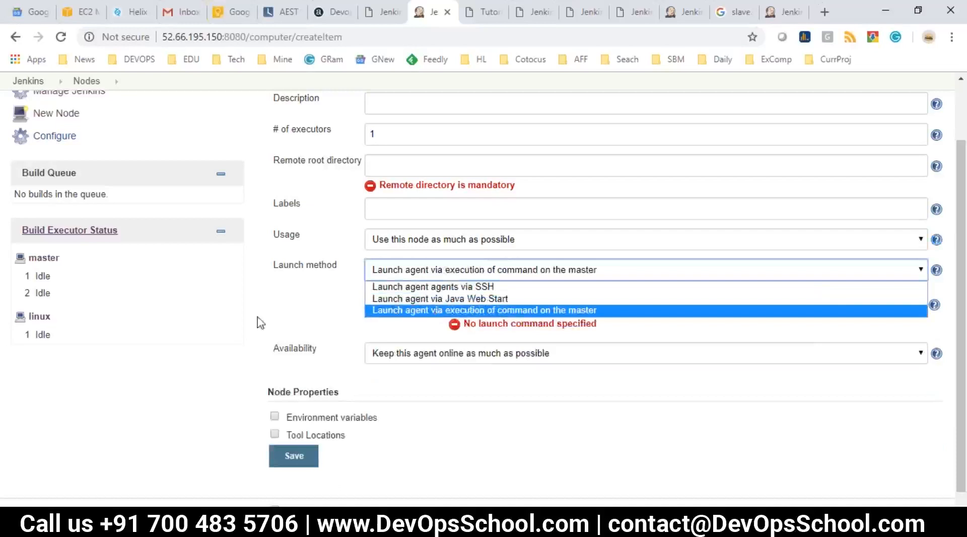
click(204, 383)
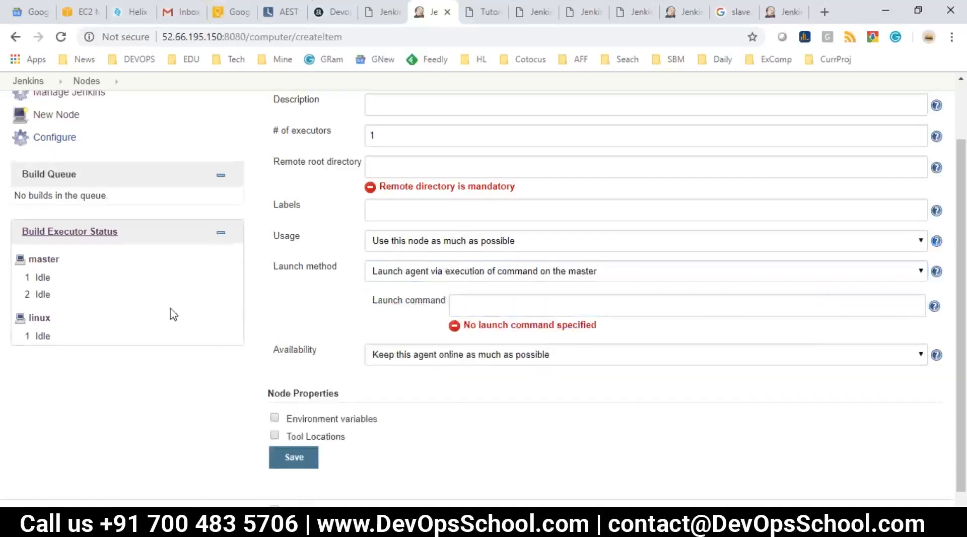
Reopen Configure Global Security and expand the agent protocols list in the Agents section.
scroll(86, 319, up, 2)
click(28, 121)
click(90, 256)
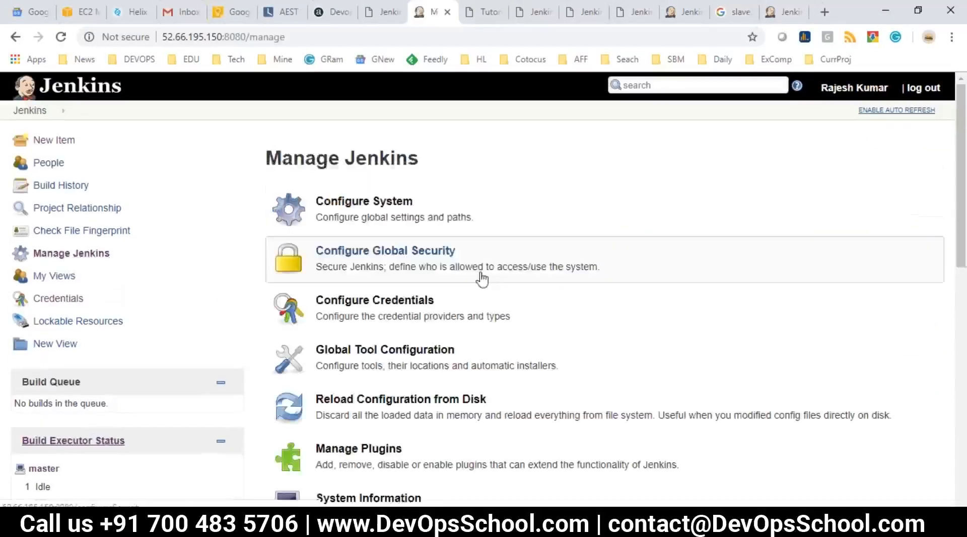
scroll(385, 393, down, 1)
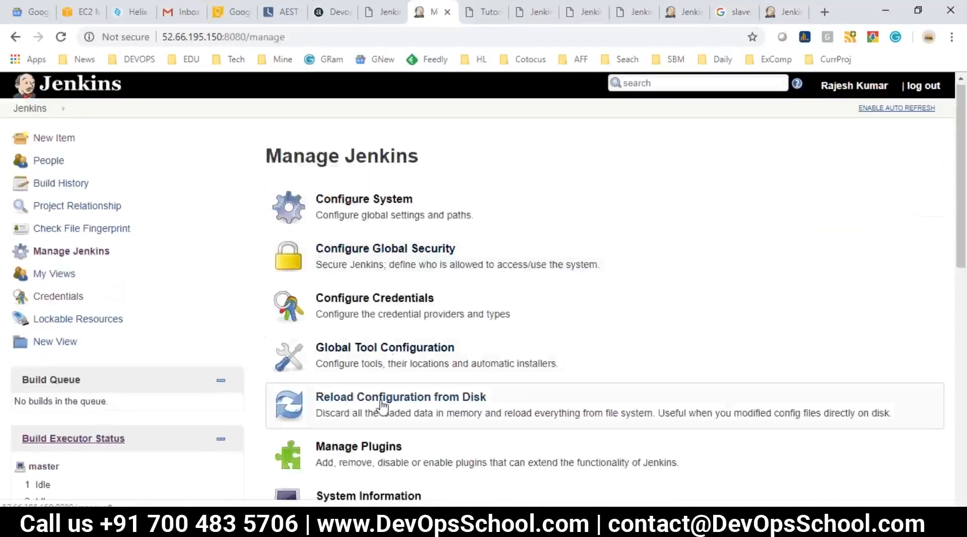
scroll(381, 404, down, 2)
click(383, 181)
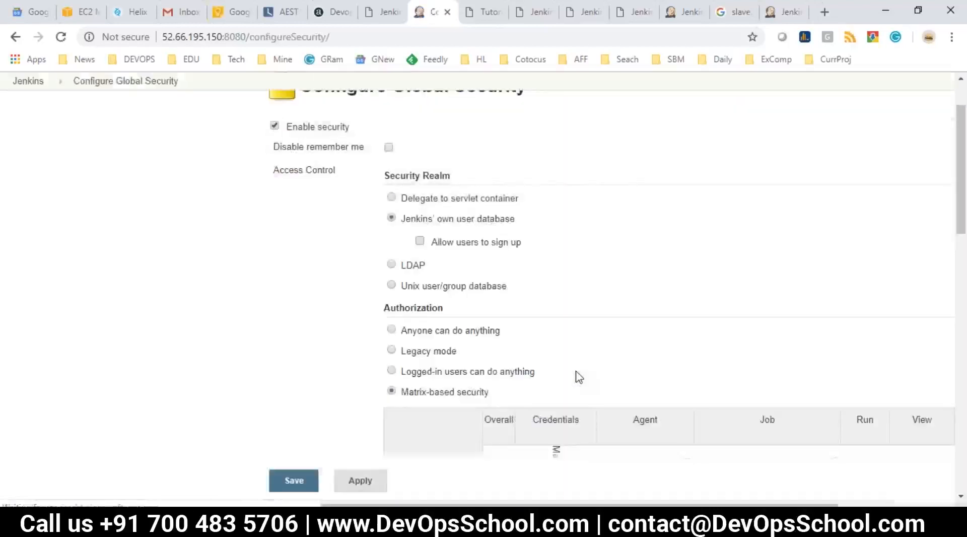
scroll(579, 377, down, 10)
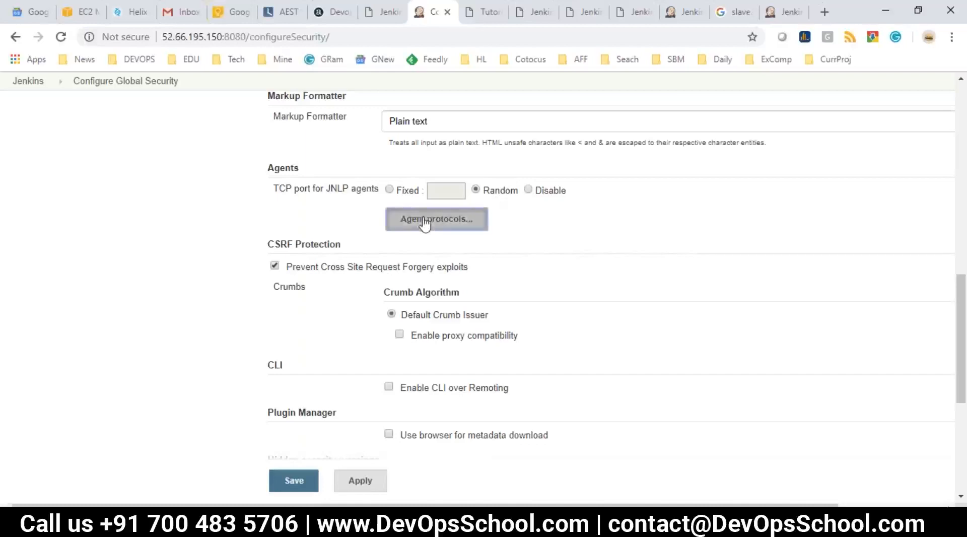
click(425, 222)
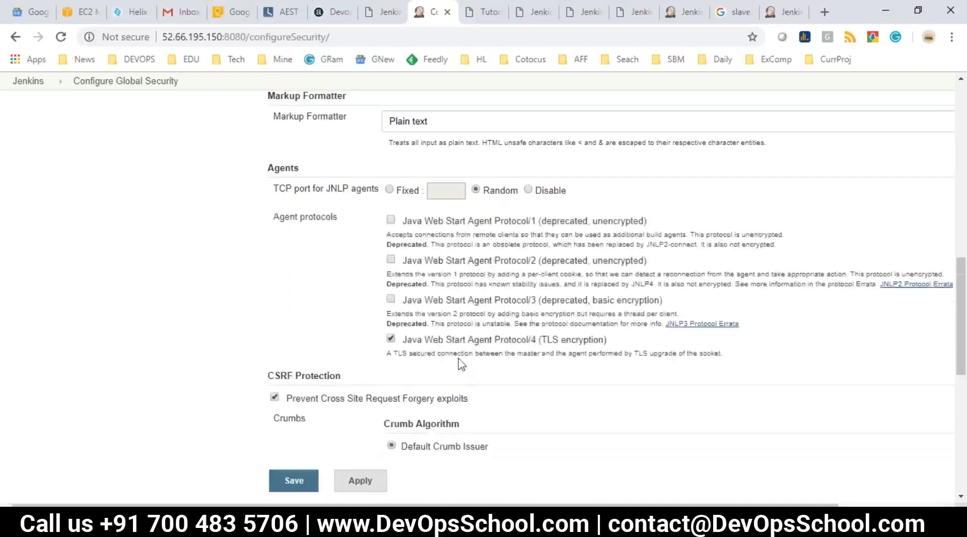
Examine the CSRF, CLI, API Token, agent access control and SSH Server security settings, and return to the Jenkins dashboard.
scroll(311, 345, down, 1)
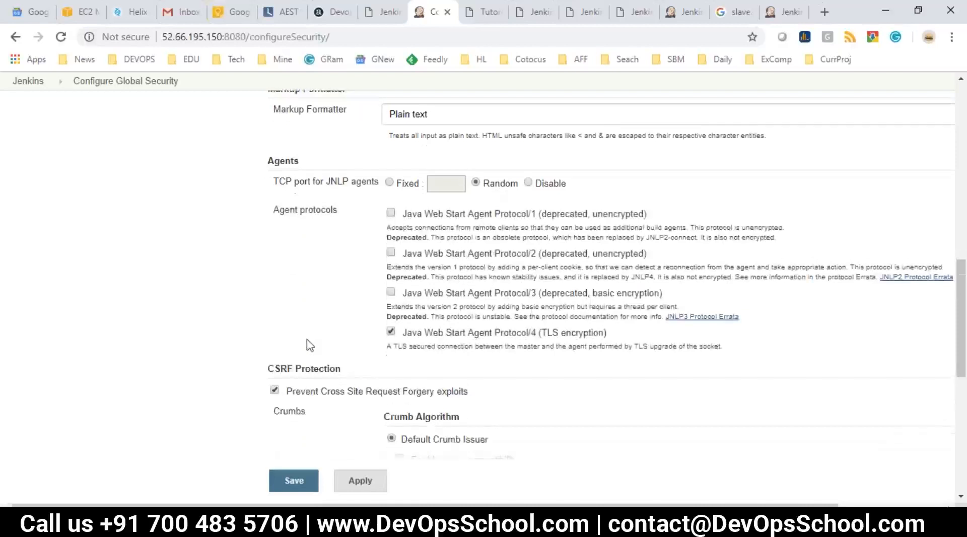
scroll(310, 345, down, 5)
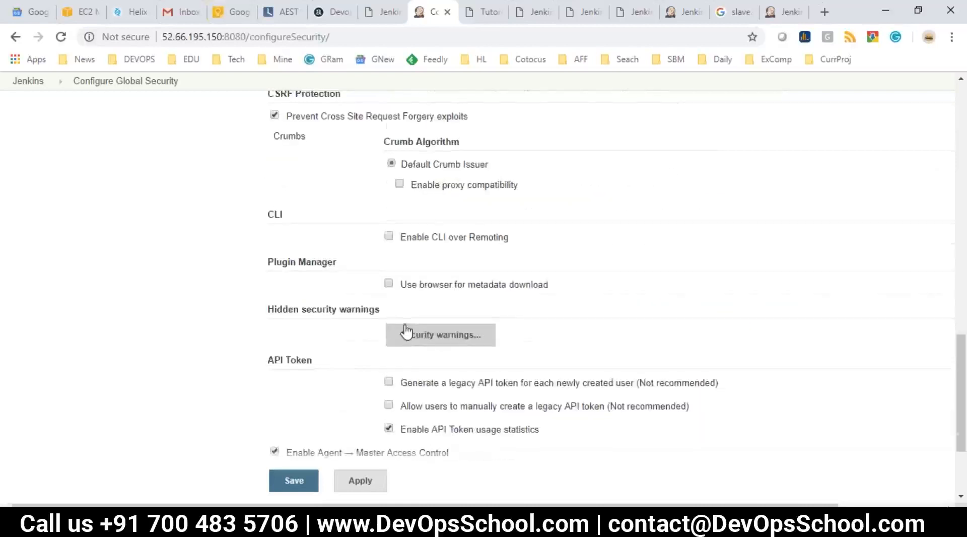
scroll(361, 207, up, 1)
scroll(388, 363, down, 3)
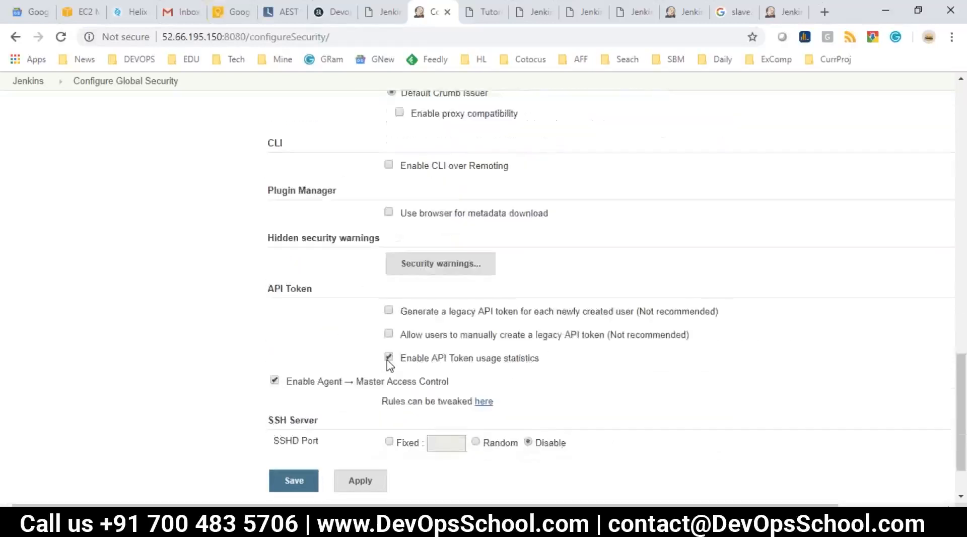
scroll(388, 364, down, 2)
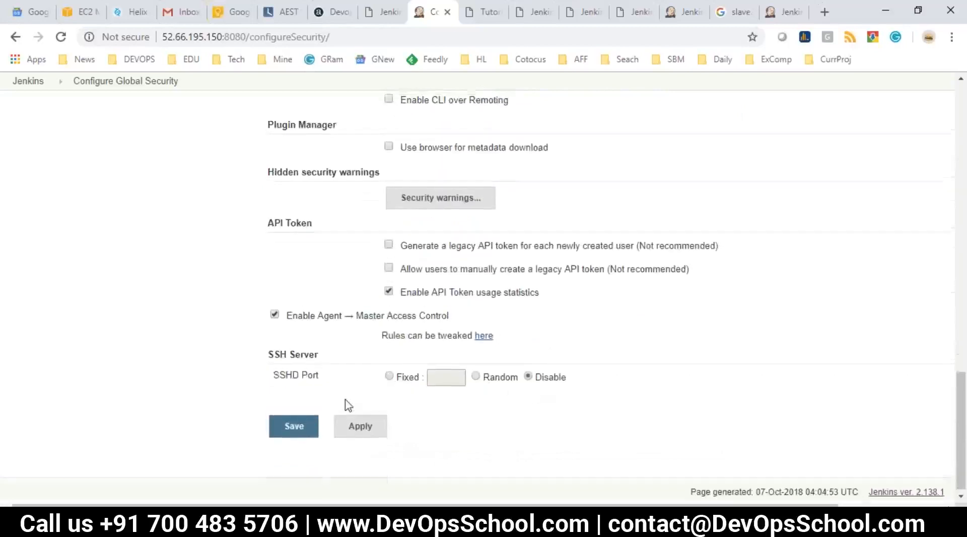
scroll(347, 404, up, 1)
scroll(347, 403, up, 3)
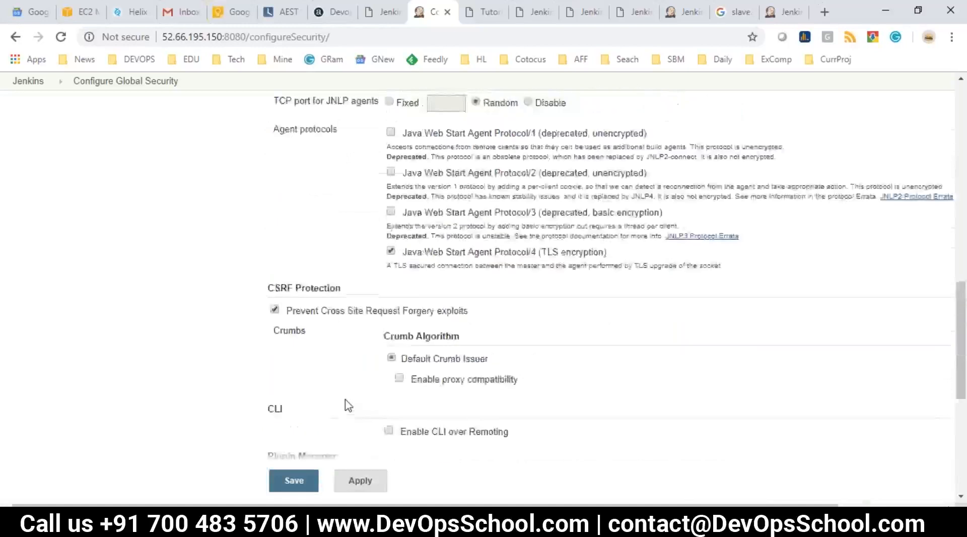
scroll(371, 423, down, 3)
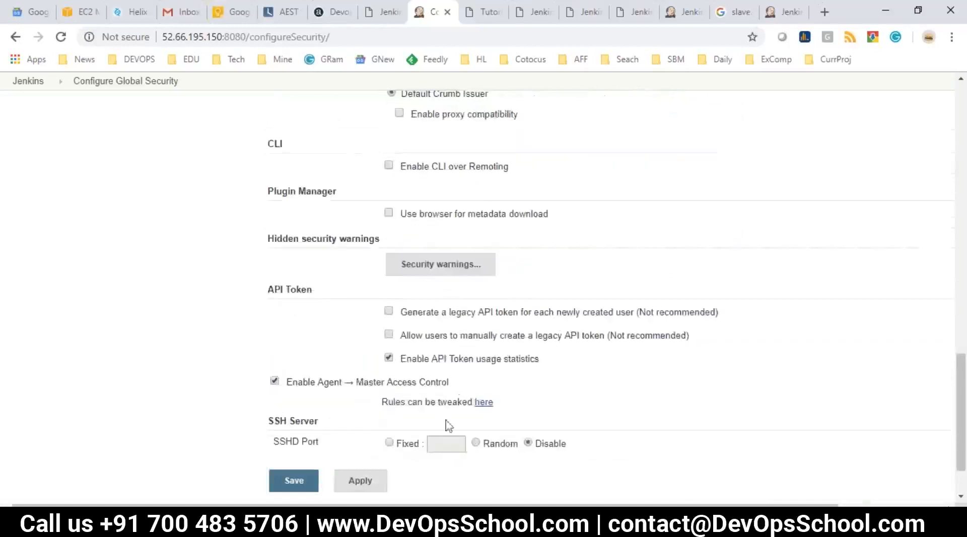
scroll(385, 416, up, 6)
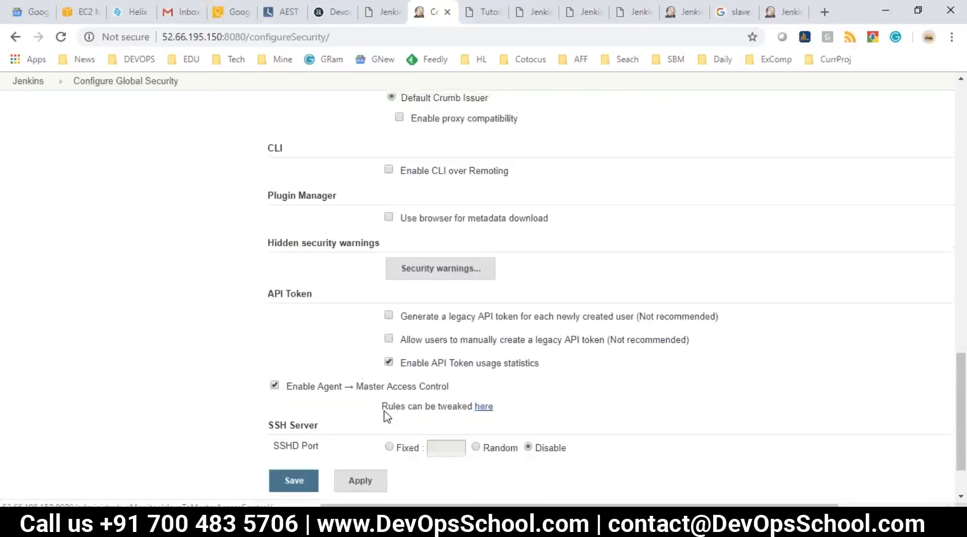
scroll(387, 416, up, 15)
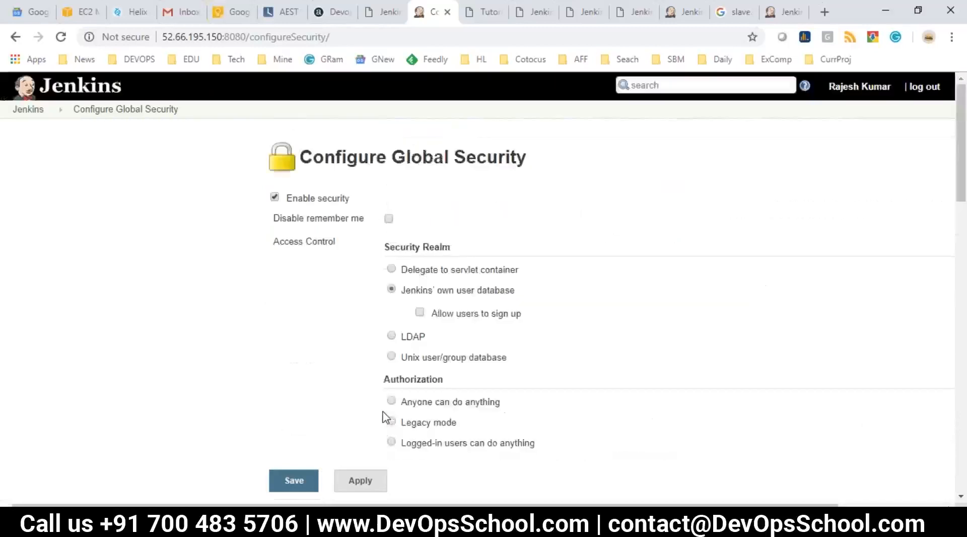
scroll(385, 417, down, 15)
scroll(65, 239, up, 6)
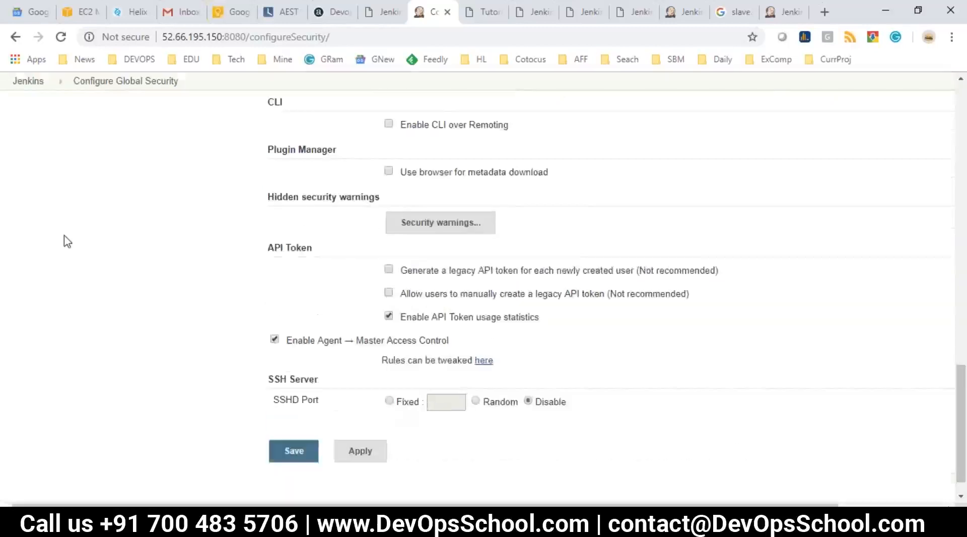
click(28, 81)
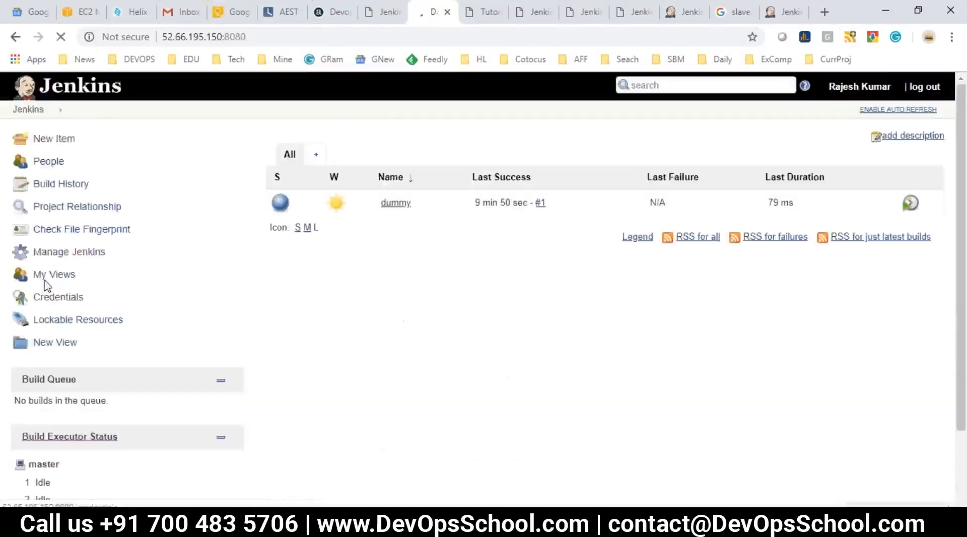
Open the node management page and create a new node named windows as a Permanent Agent.
click(64, 253)
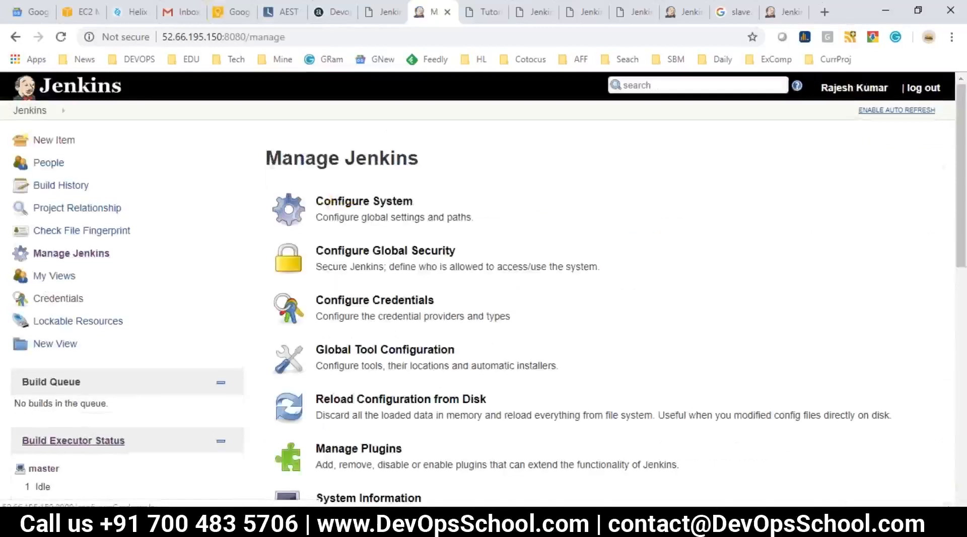
scroll(371, 343, down, 6)
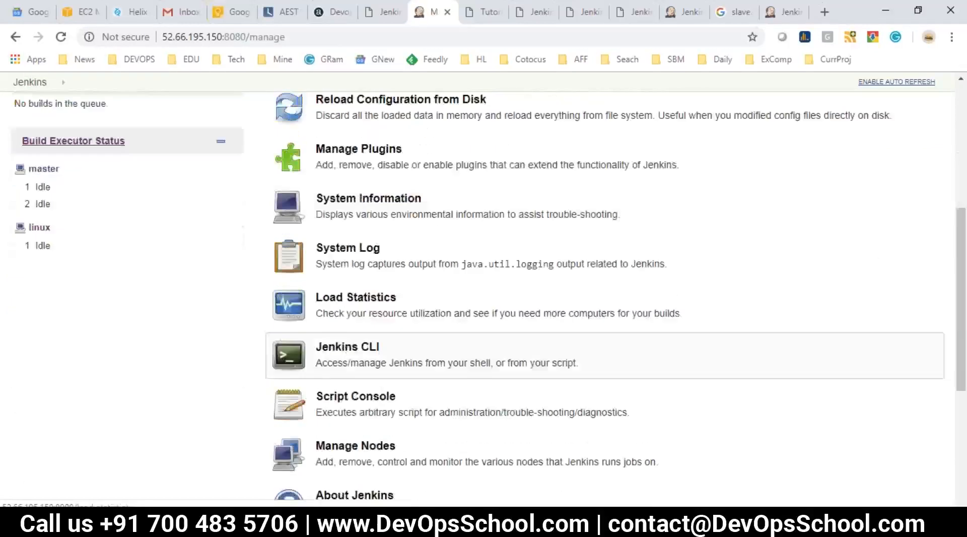
scroll(395, 357, down, 4)
click(350, 250)
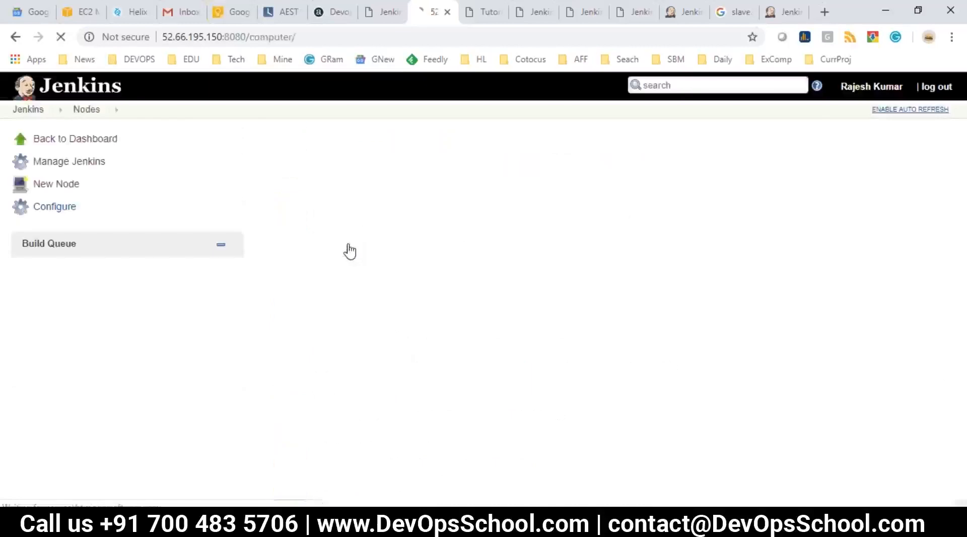
click(56, 184)
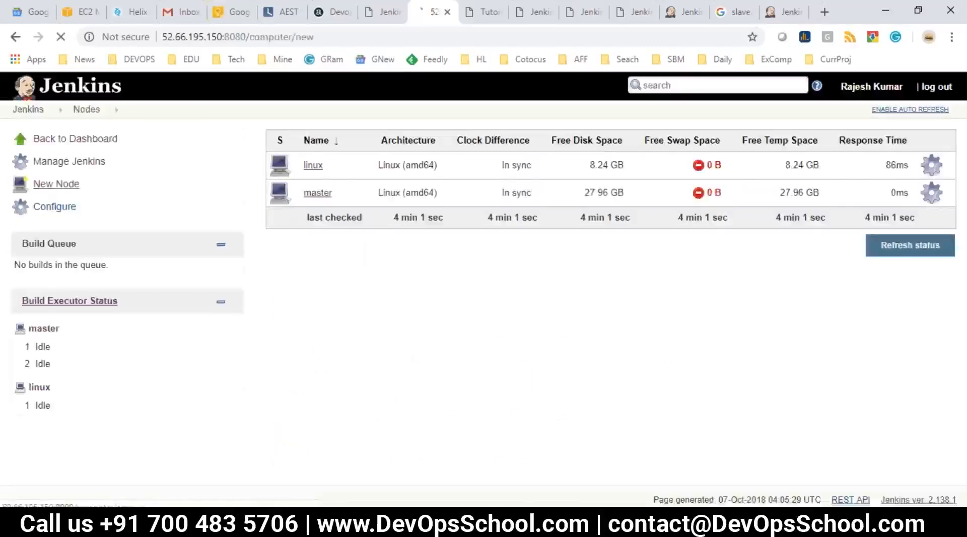
text(windows)
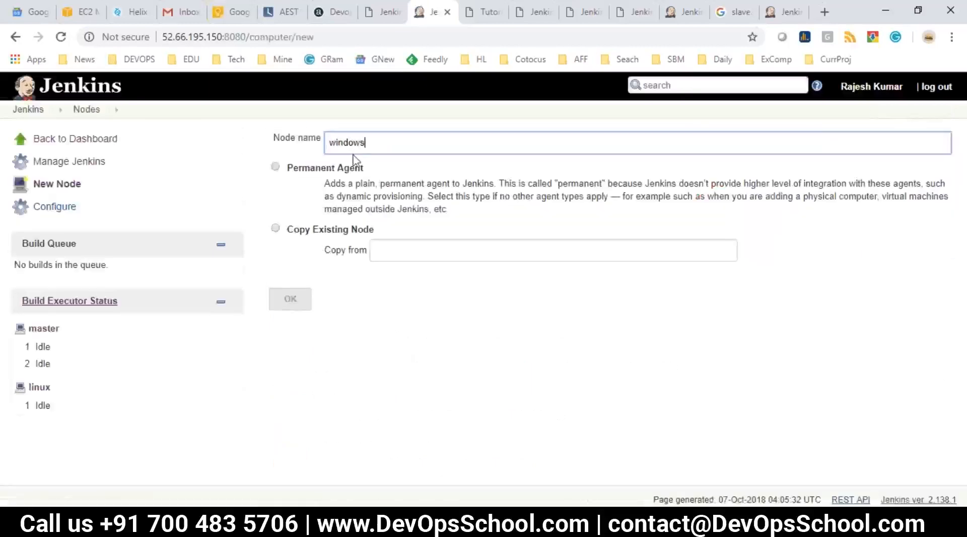
click(332, 167)
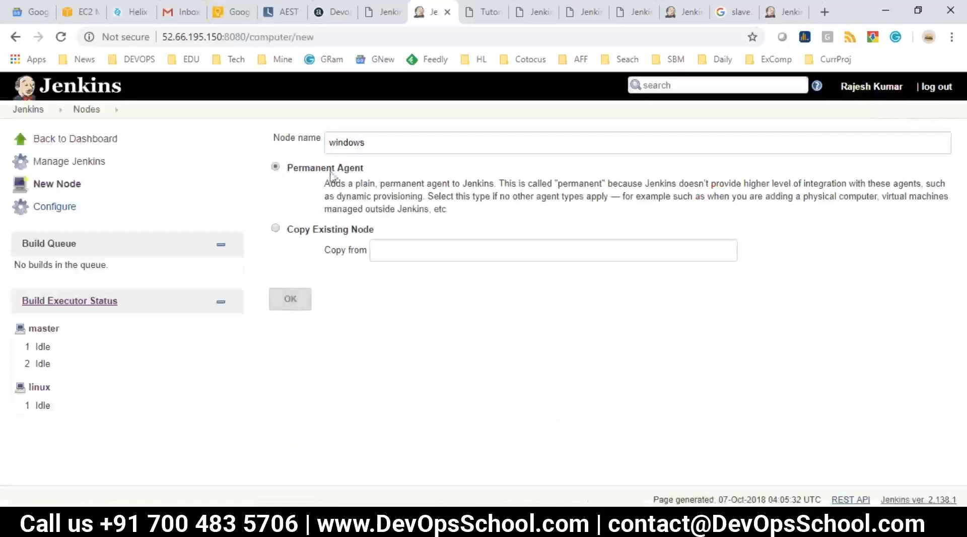
click(290, 301)
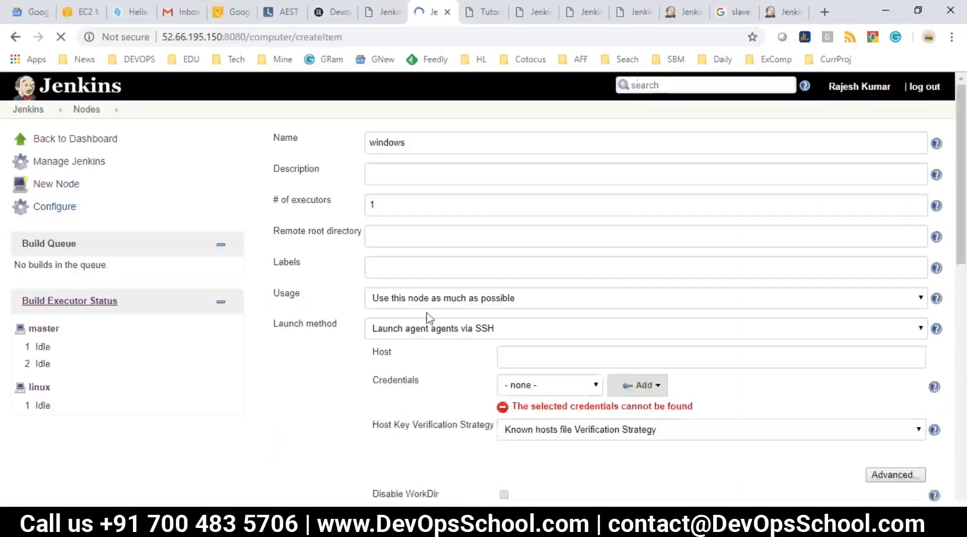
Set the windows node's launch method to Launch agent via Java Web Start.
scroll(433, 321, down, 3)
click(434, 199)
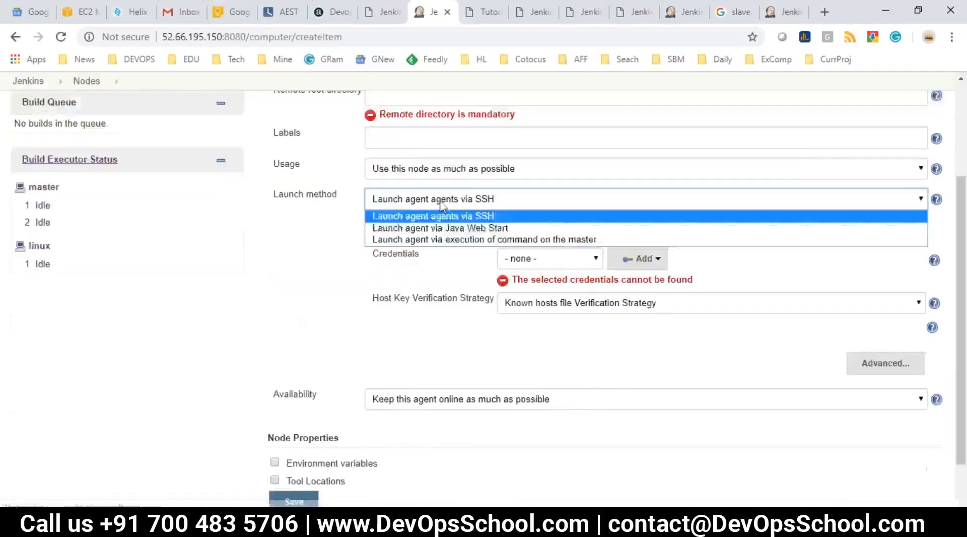
click(443, 230)
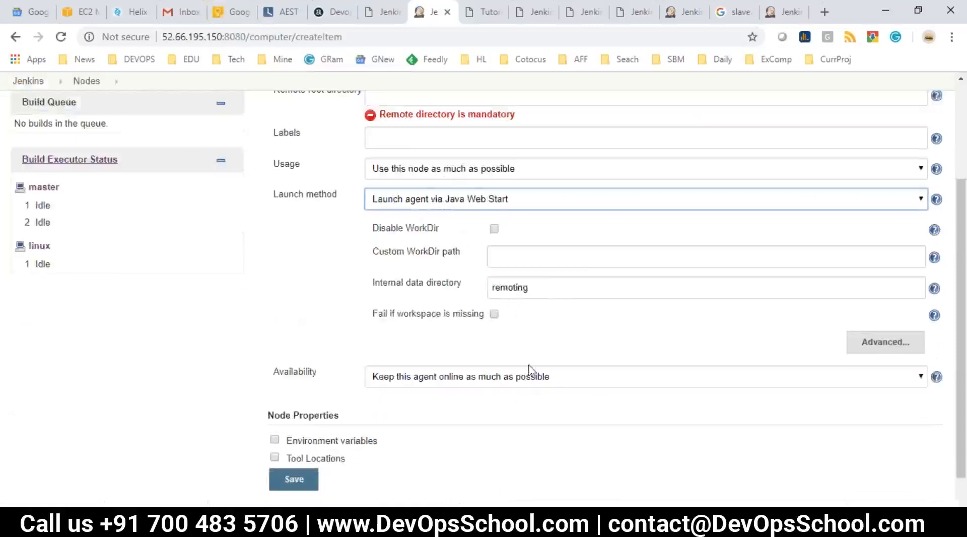
Switch to File Explorer and go to Local Disk (D:) to find a remote root directory for the node.
scroll(403, 394, up, 3)
click(413, 236)
key(alt+Tab)
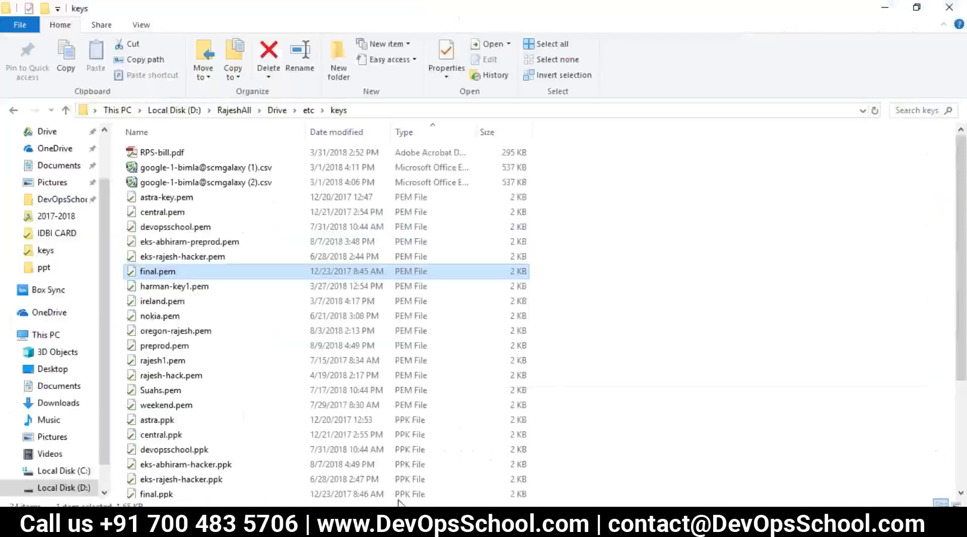
click(184, 116)
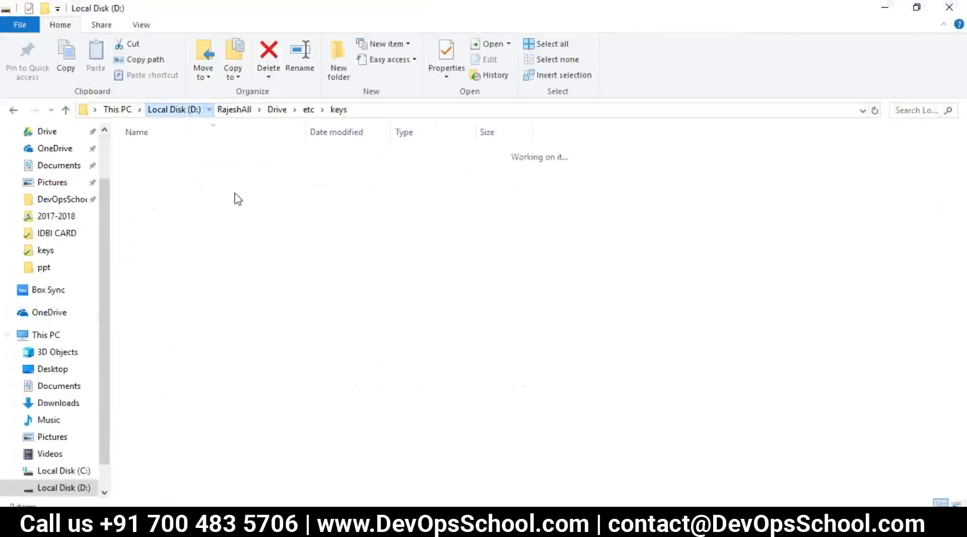
Try to create a folder named jenkins on Local Disk (D:), declining to merge, and look inside the existing jenkins folder.
right_click(214, 343)
mouse_move(346, 315)
click(400, 314)
text(jenkins)
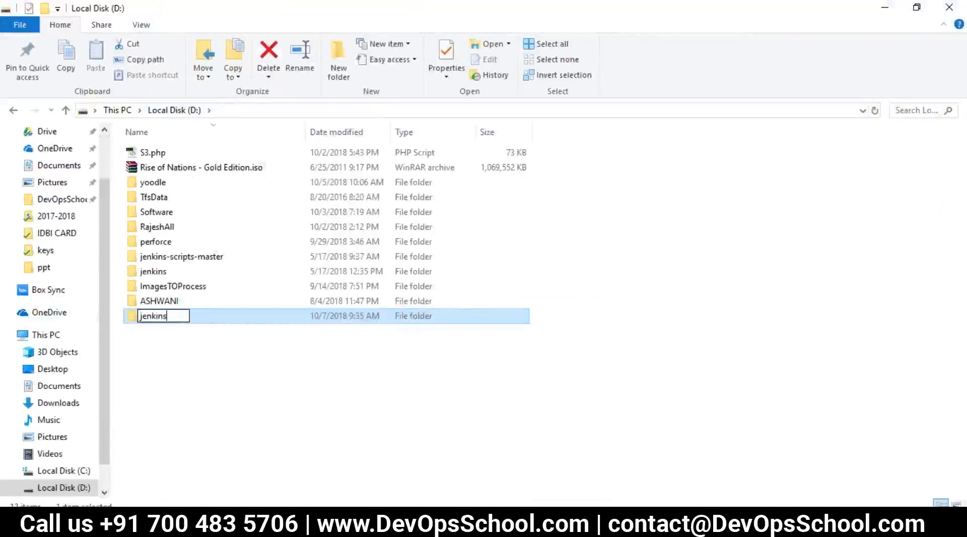
key(Return)
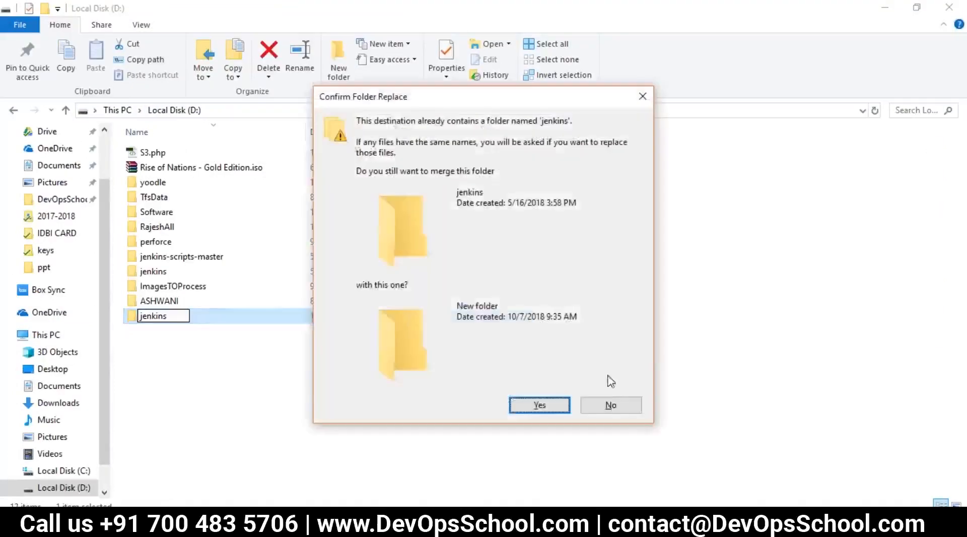
click(611, 400)
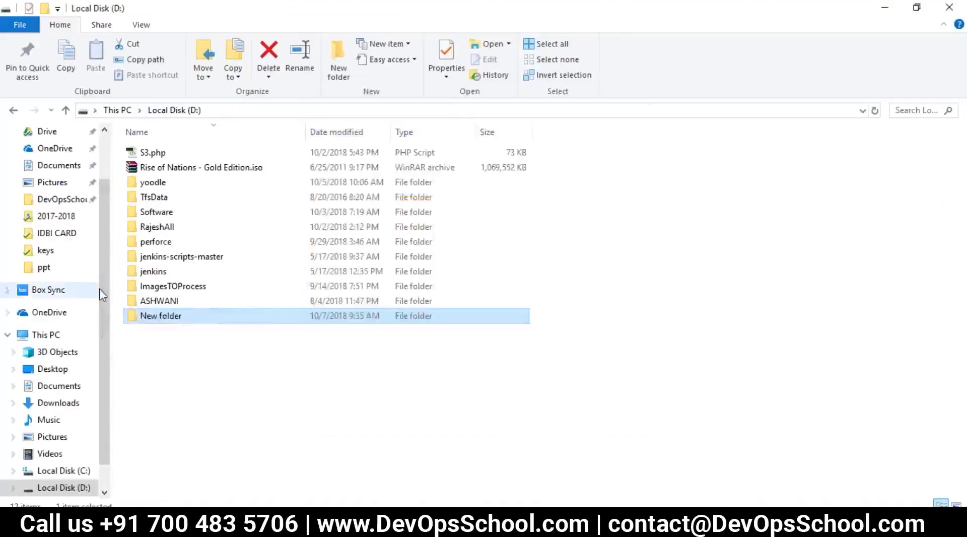
double_click(161, 271)
click(174, 110)
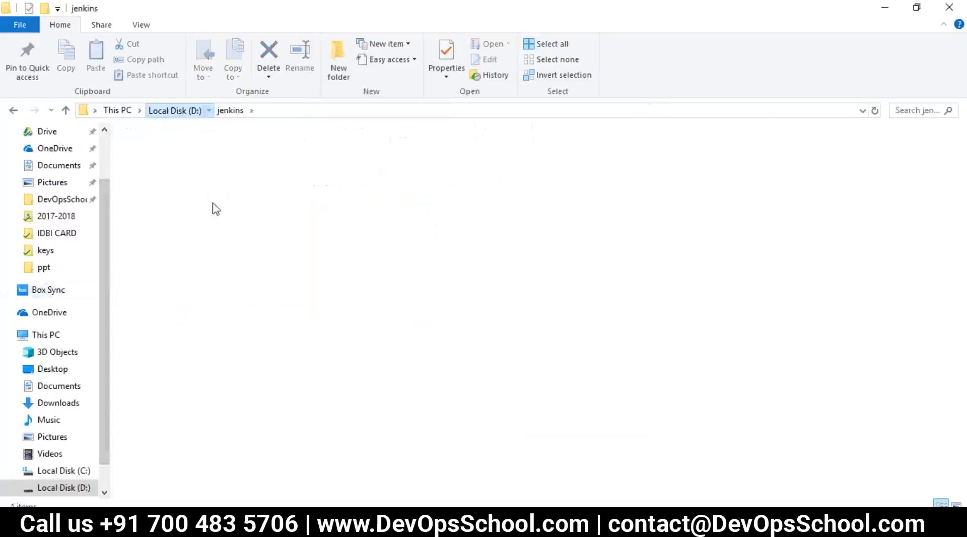
Create a new folder named jenkins1 on Local Disk (D:).
right_click(175, 403)
mouse_move(204, 375)
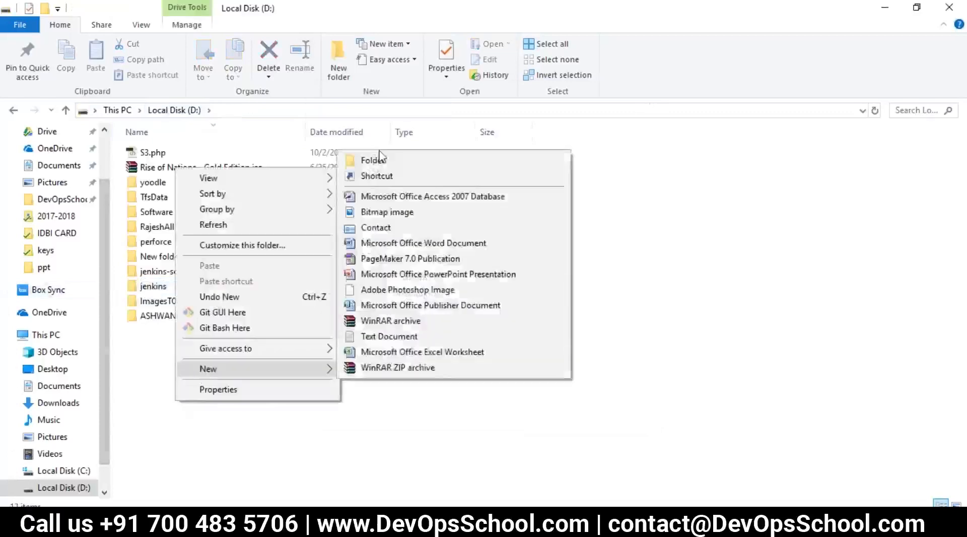
click(360, 155)
text(jenkins1)
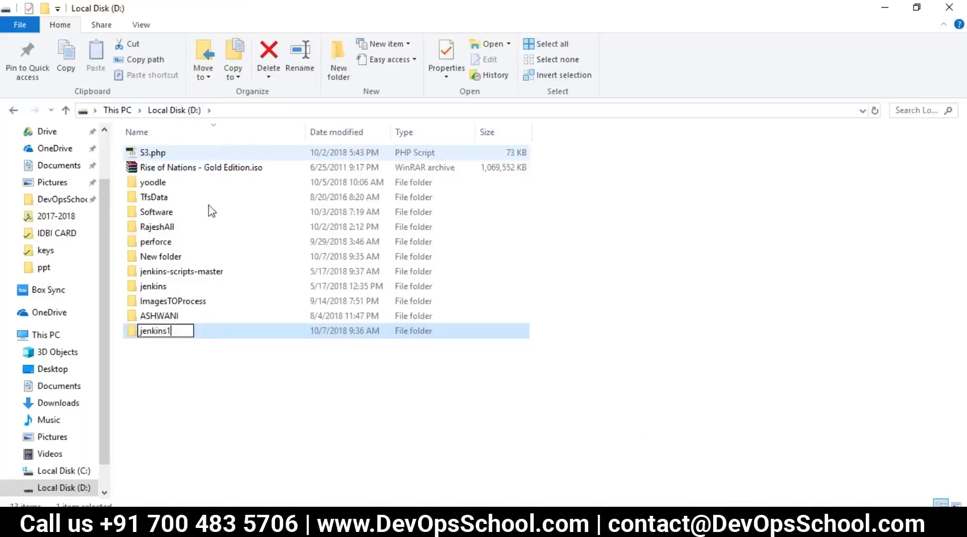
key(Return)
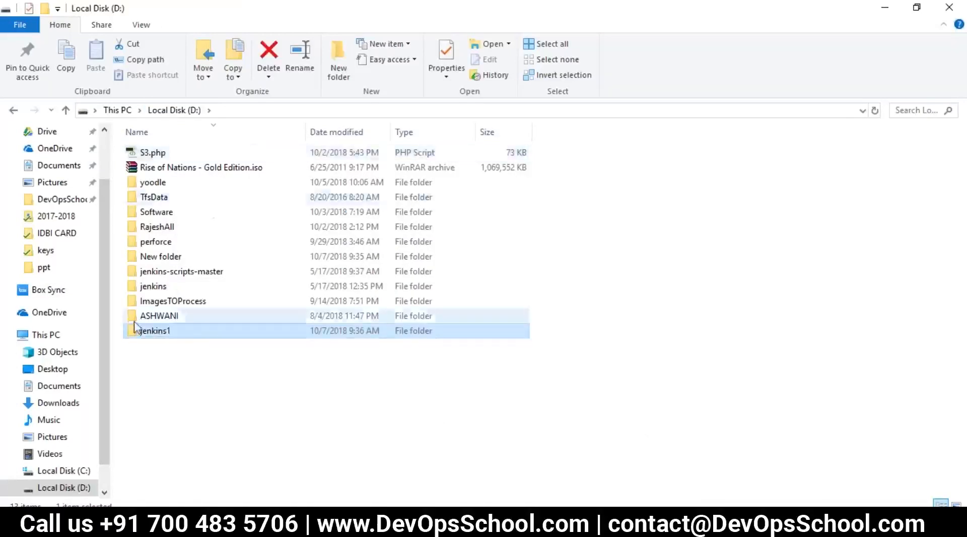
Copy the path of the jenkins1 folder and enter D:\jenkins1 as the windows node's remote root directory in Jenkins.
key(Return)
click(287, 111)
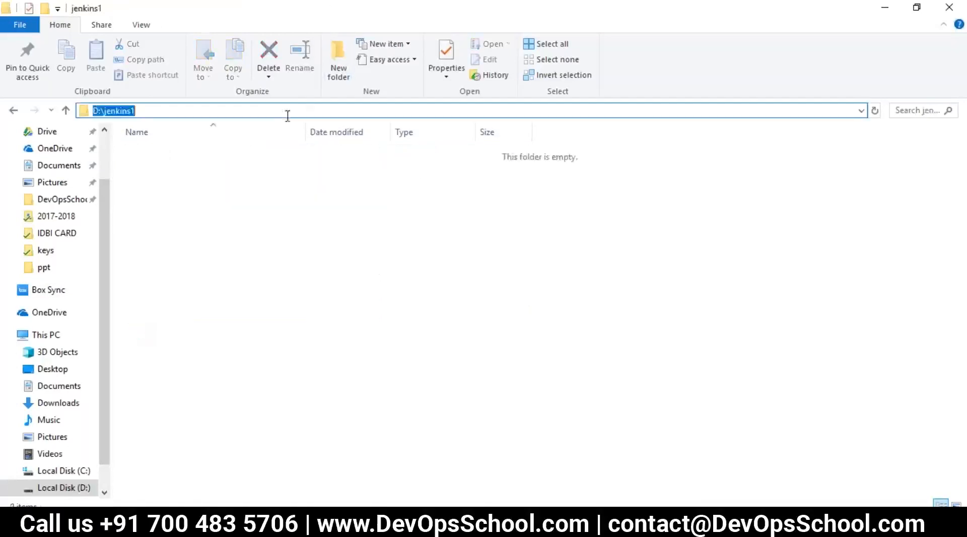
key(ctrl+c)
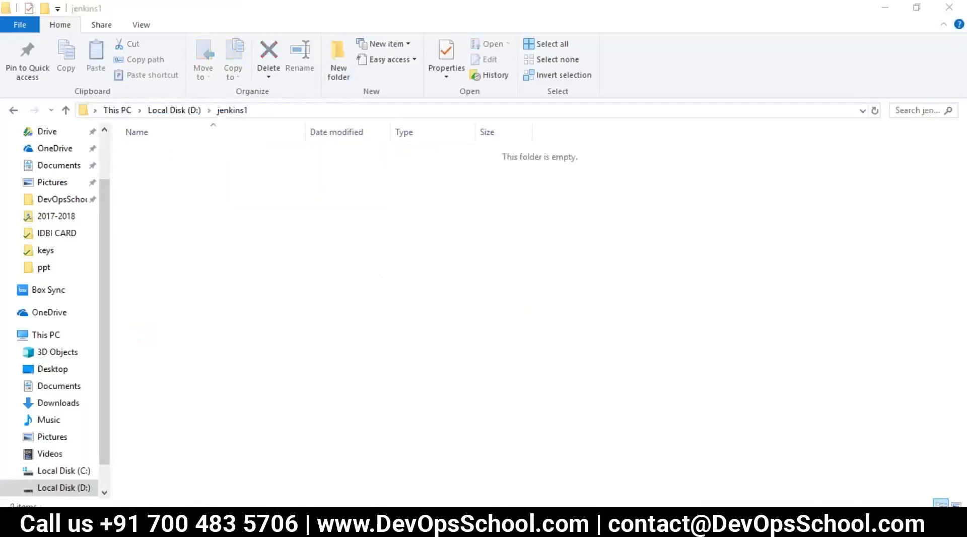
key(alt+Tab)
click(429, 233)
key(ctrl+v)
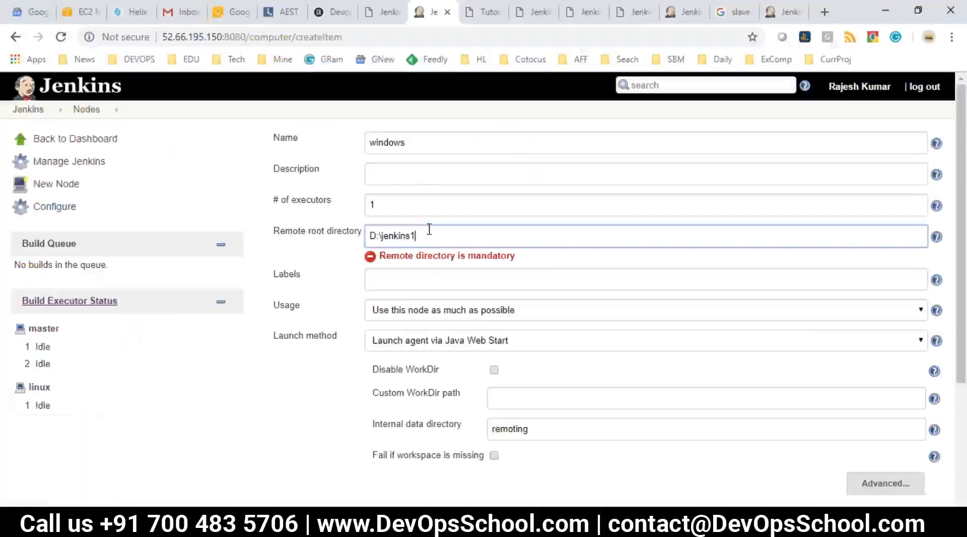
Review the windows node's work directory settings, save the configuration and open the node's agent page.
drag(416, 235, 343, 223)
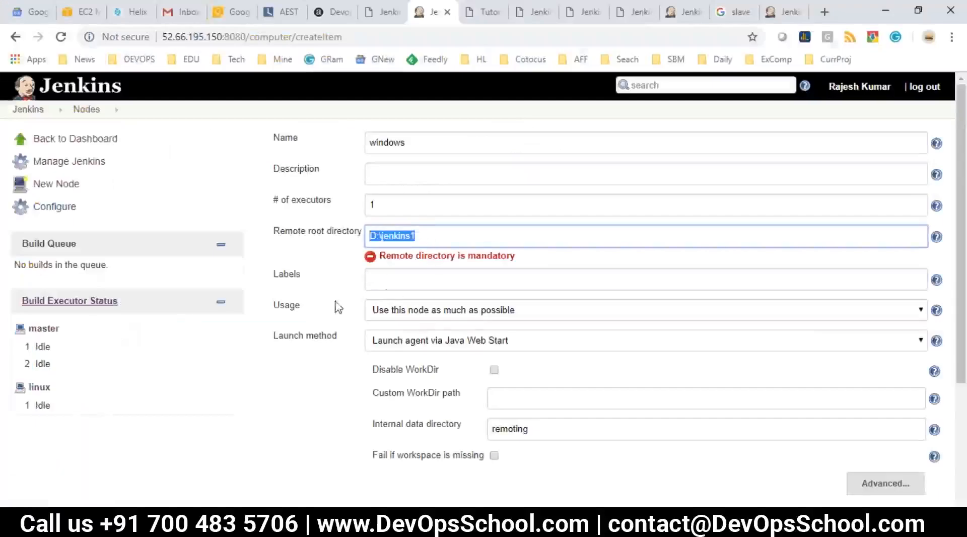
scroll(481, 486, down, 1)
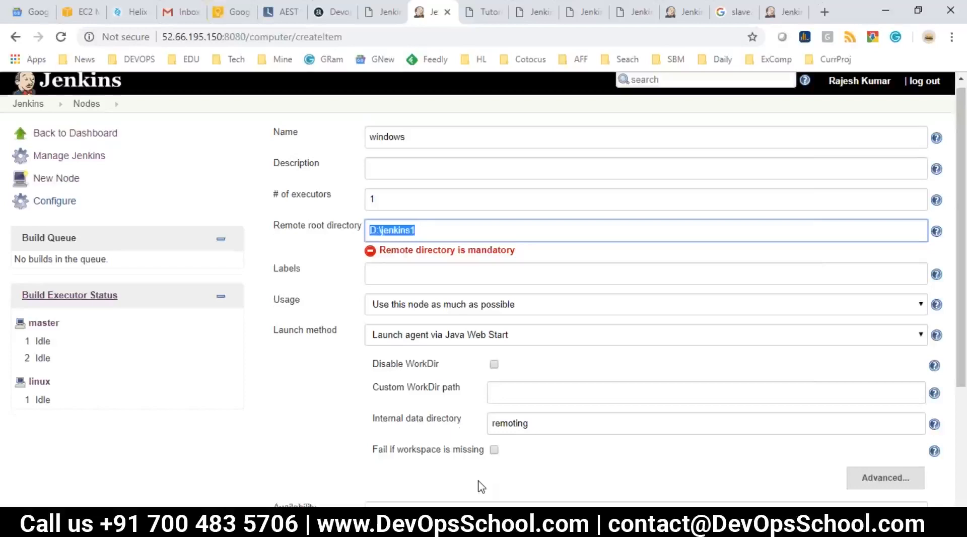
scroll(481, 486, down, 3)
double_click(413, 220)
click(511, 208)
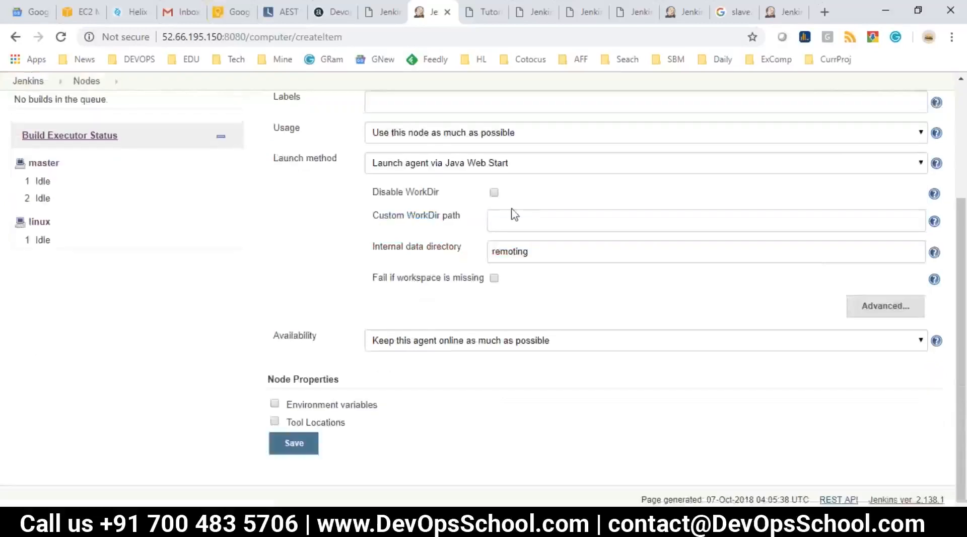
click(293, 449)
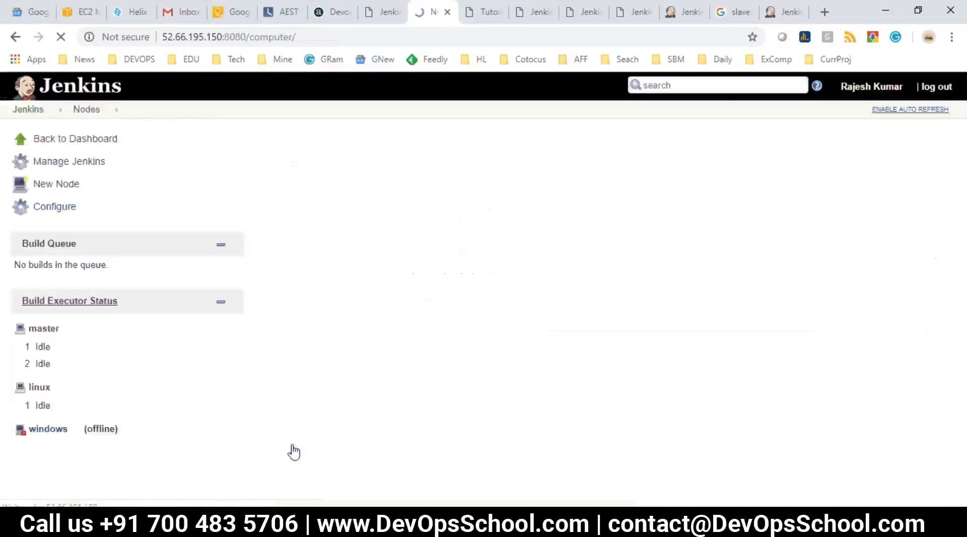
click(320, 222)
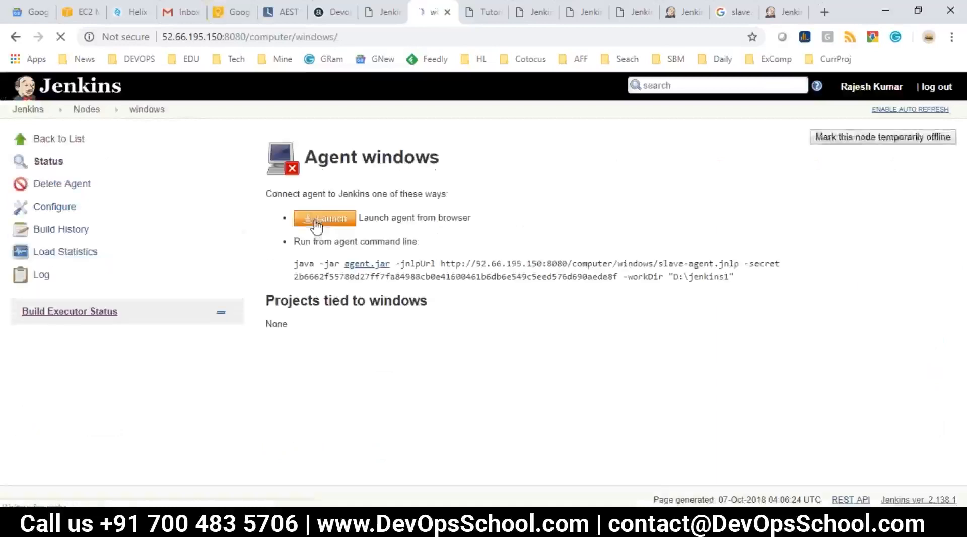
Copy the windows agent's java launch command and open Command Prompt as administrator.
drag(297, 262, 735, 276)
key(ctrl+c)
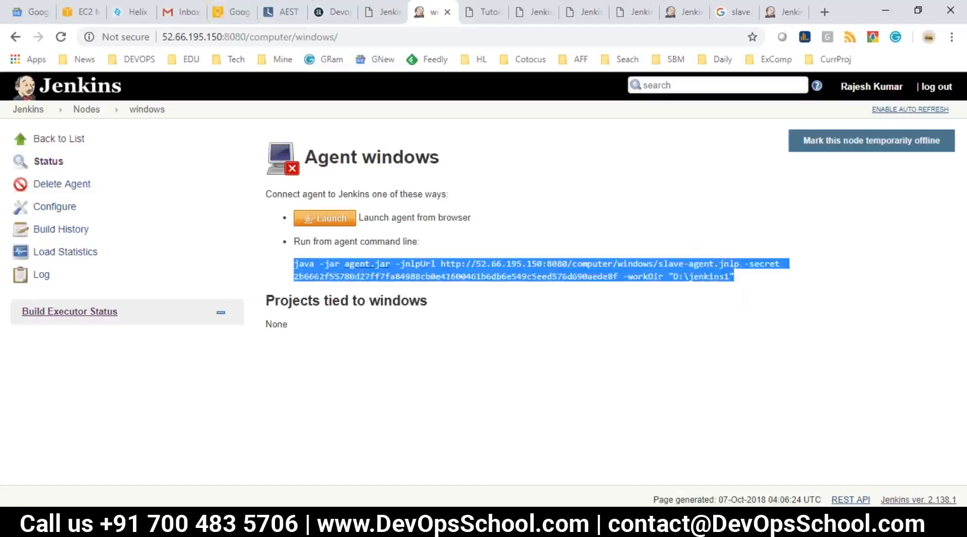
key(super)
text(cmd)
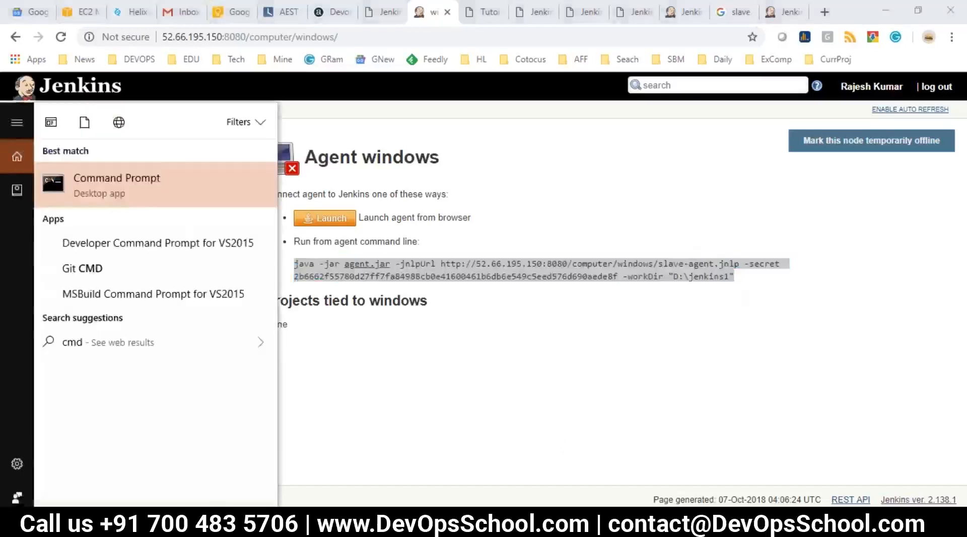
right_click(164, 177)
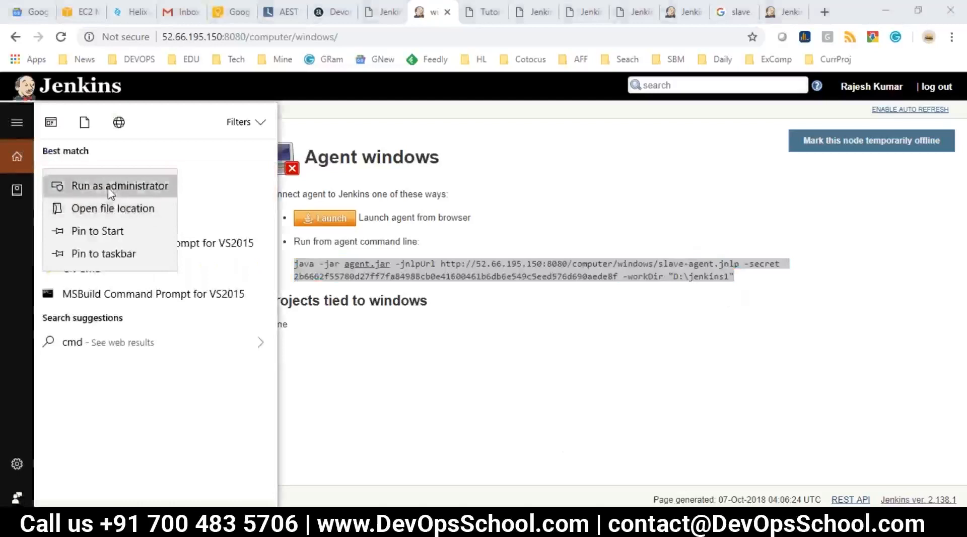
click(116, 187)
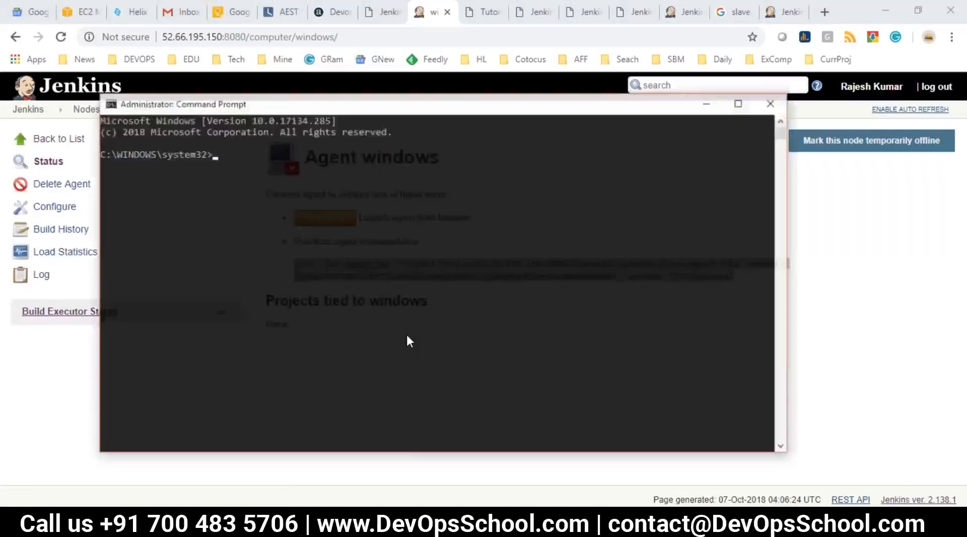
right_click(314, 235)
key(Return)
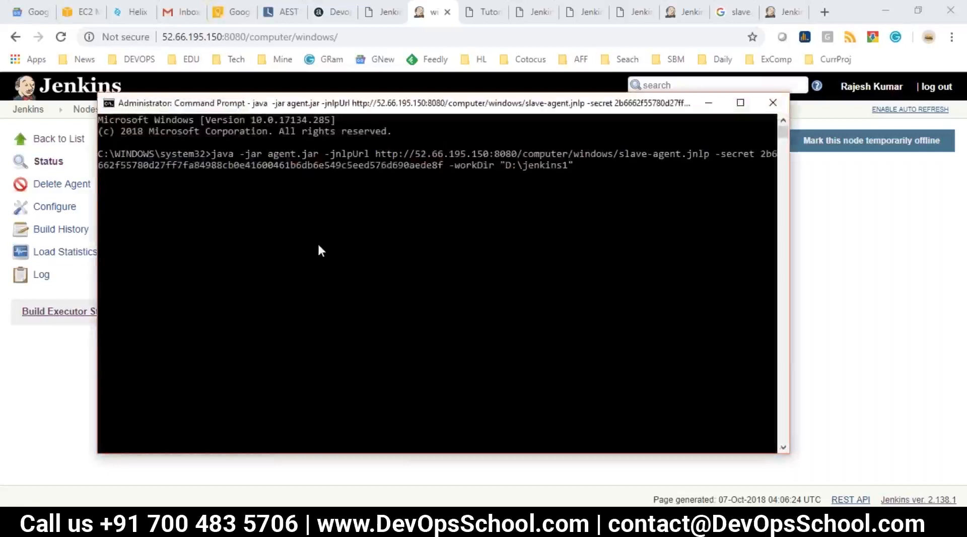
double_click(287, 154)
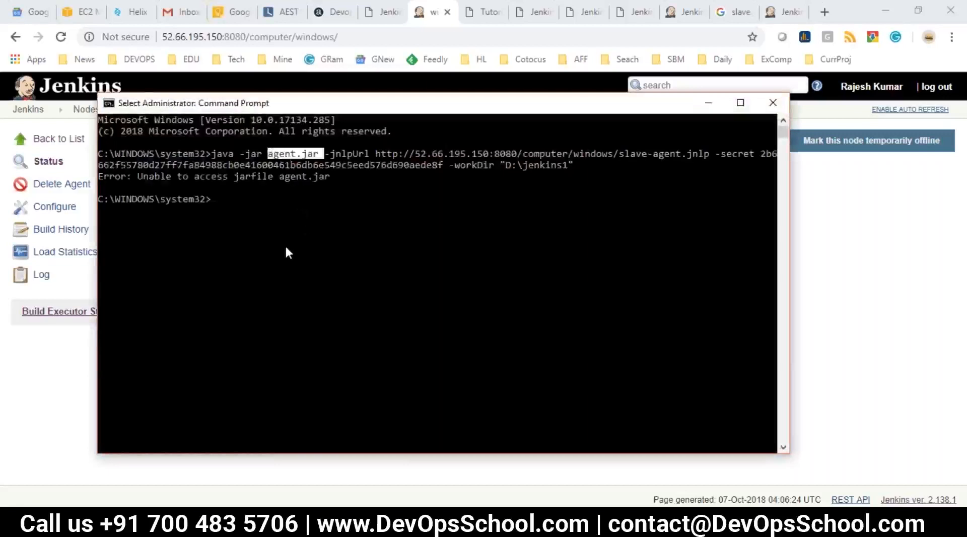
key(Escape)
Change the Command Prompt's working directory to D:\jenkins1.
text(d:)
key(Return)
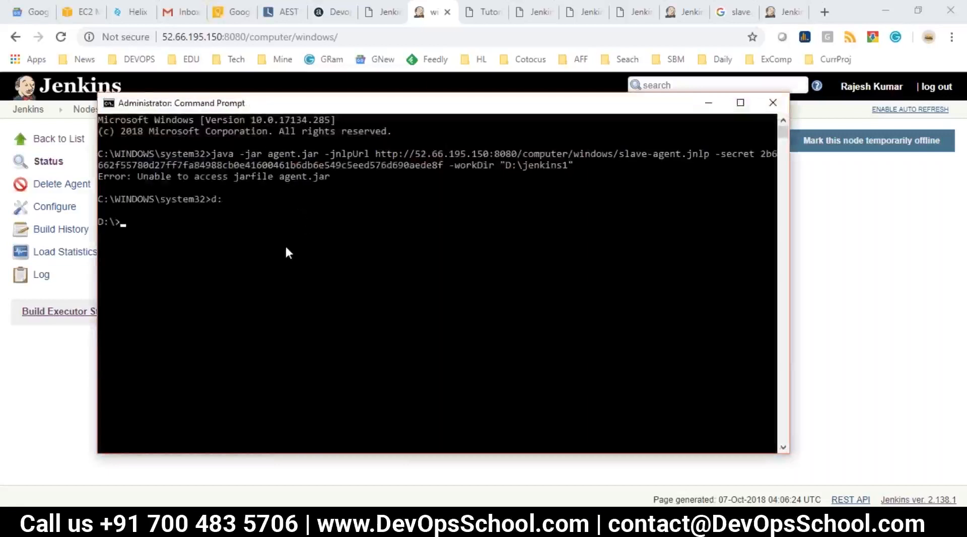
text(cd jenkins1)
key(Return)
List the contents of the D:\jenkins1 directory in Command Prompt.
text(l)
key(Return)
text(ls)
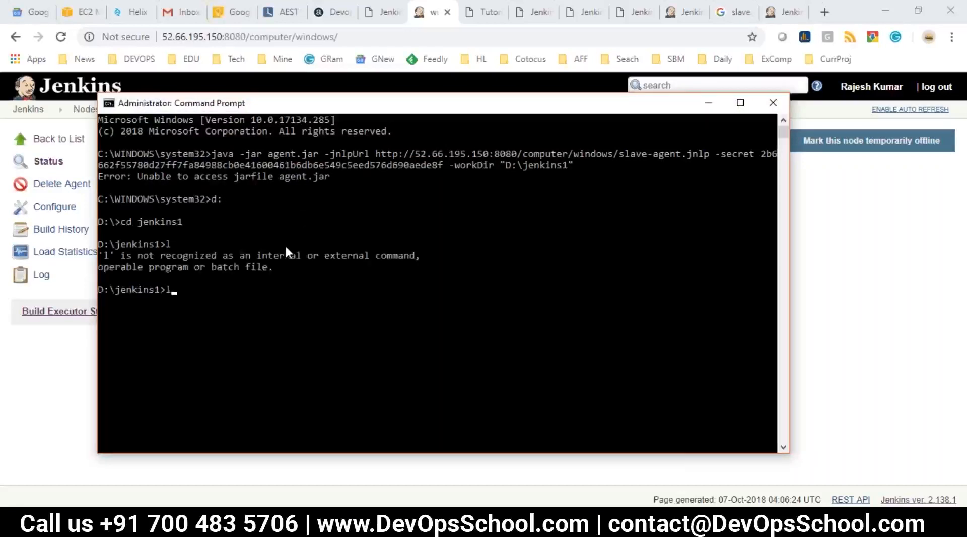
key(Return)
text(dir)
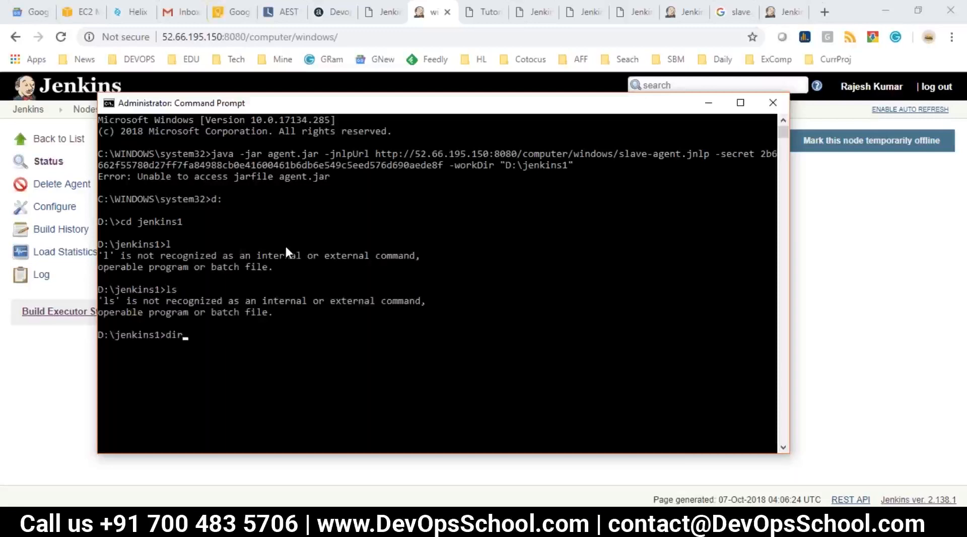
key(Return)
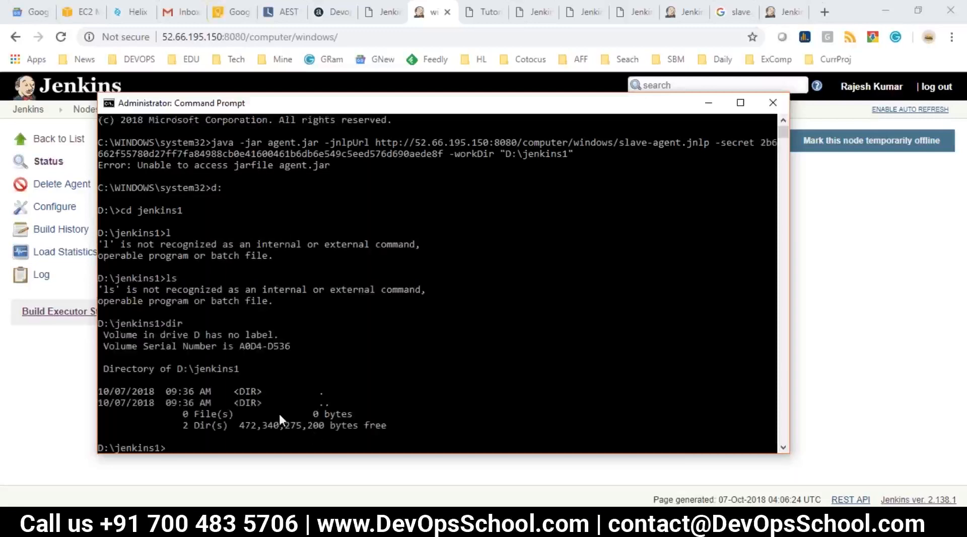
Download agent.jar from the windows agent page in the browser and save it in the jenkins1 folder on drive D.
key(alt+Tab)
right_click(357, 266)
click(393, 334)
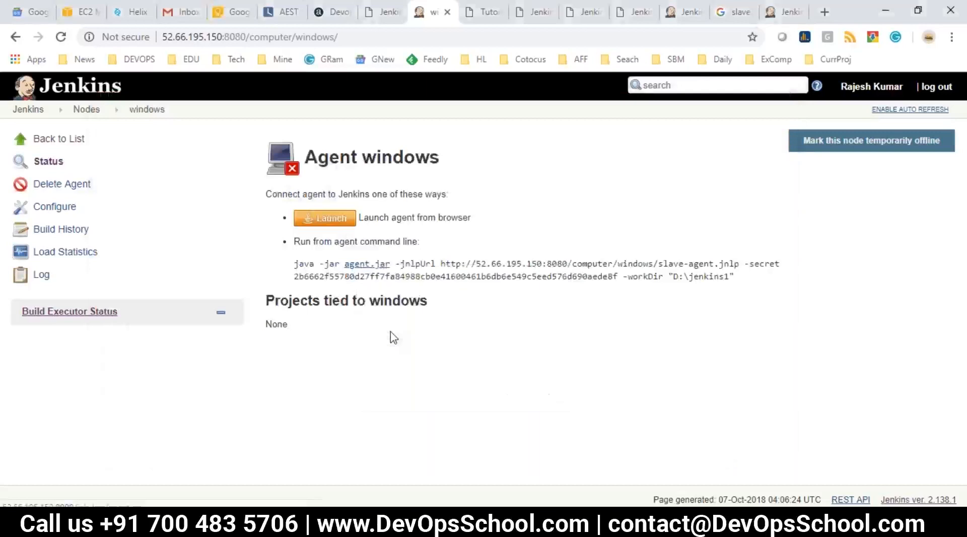
scroll(257, 222, up, 1)
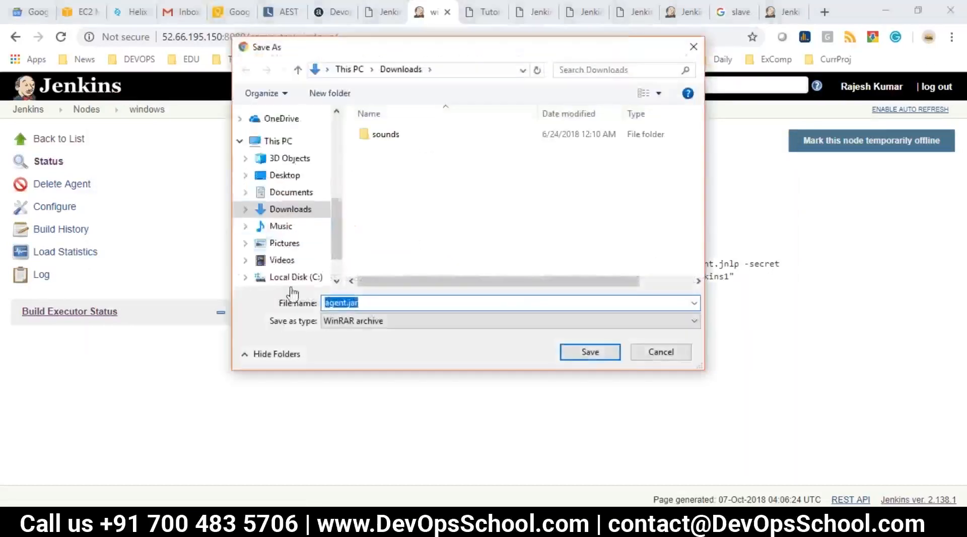
scroll(292, 248, down, 2)
click(293, 249)
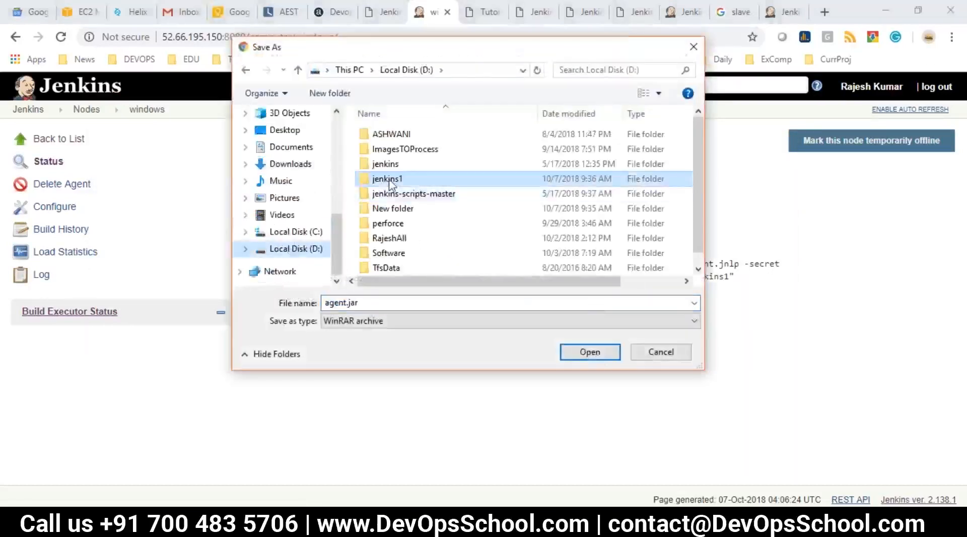
double_click(389, 179)
click(592, 353)
Return to Command Prompt and run the copied agent.jar launch command, including the agent secret, from D:\jenkins1.
key(alt+Tab)
click(566, 290)
scroll(566, 295, down, 6)
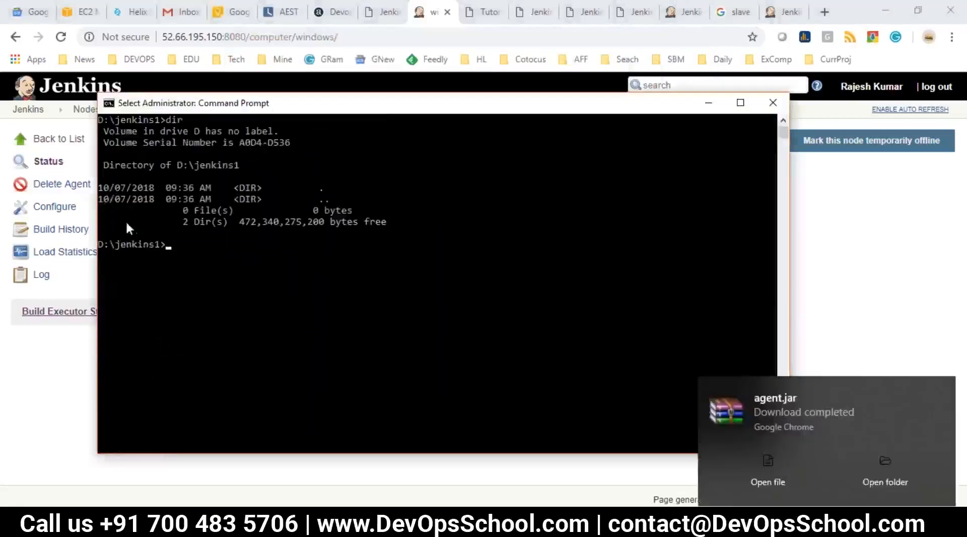
text(cd jenkins1)
key(Escape)
key(ctrl+v)
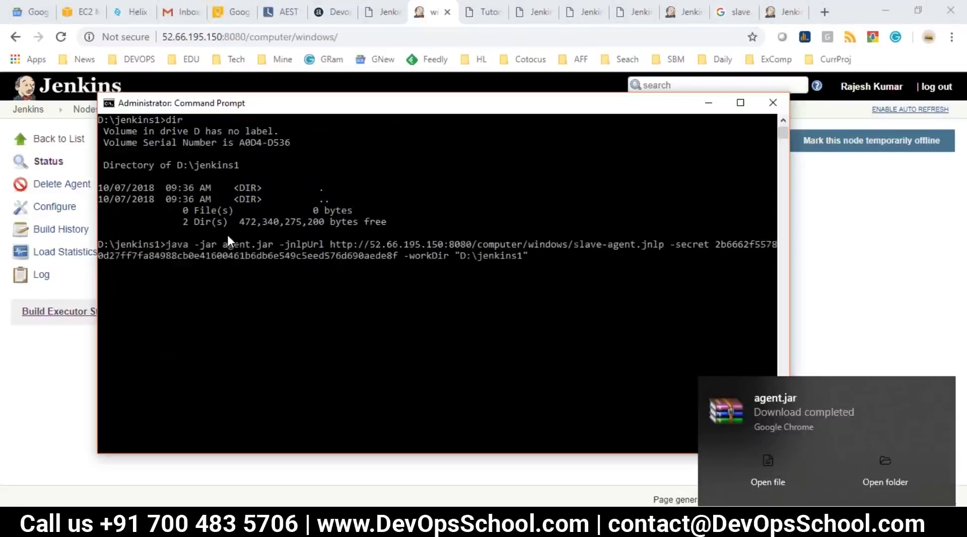
key(Return)
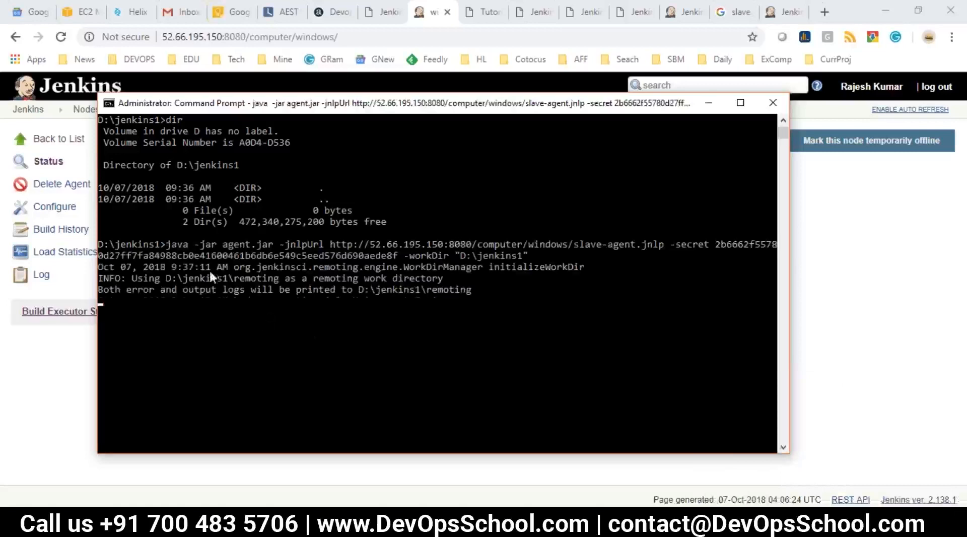
Examine the agent.jar and jnlpUrl parts of the running launch command.
double_click(224, 245)
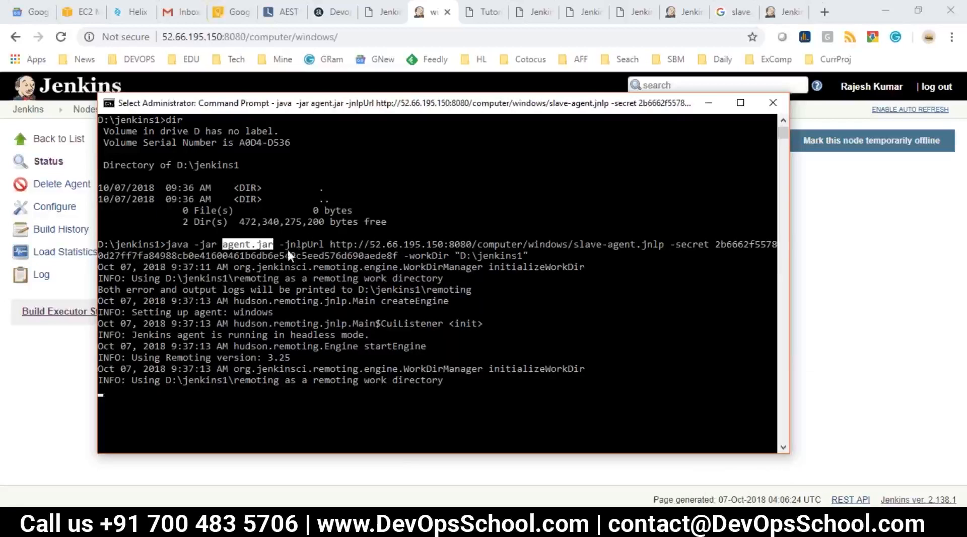
drag(287, 246, 295, 250)
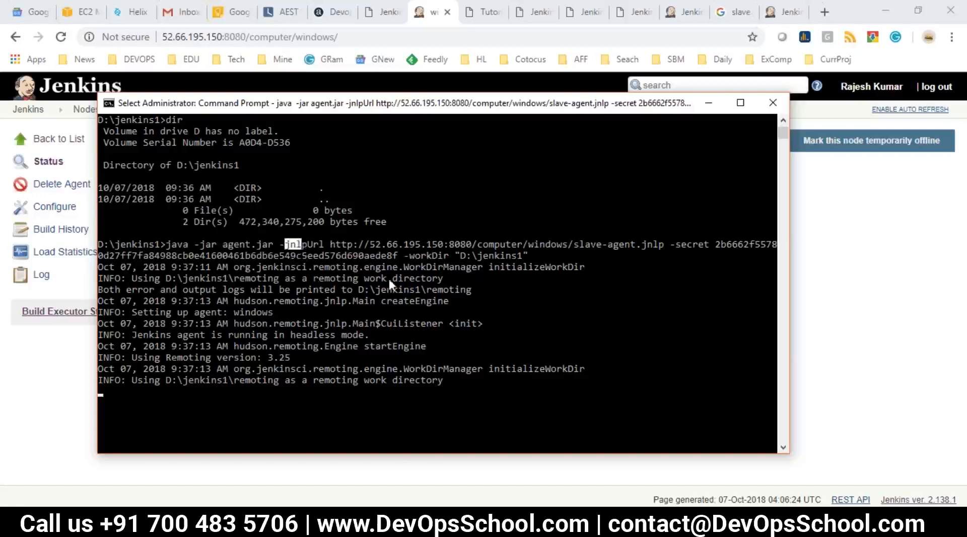
drag(251, 289, 277, 307)
click(395, 392)
Switch to the browser, refresh the Jenkins nodes list and open the windows node's page.
click(493, 454)
click(81, 116)
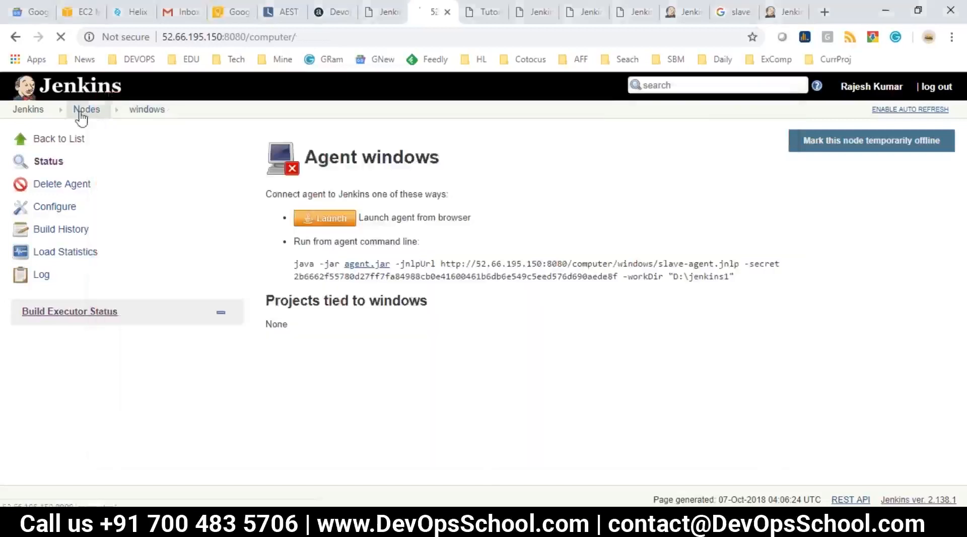
click(60, 37)
click(320, 220)
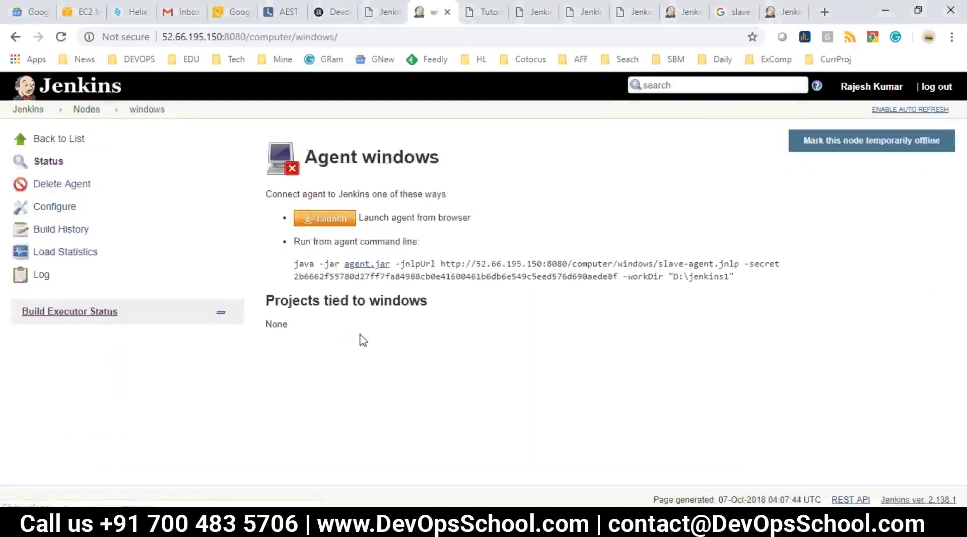
Switch back to Command Prompt and clear the text selection so the agent's launch output resumes.
key(alt+Tab)
key(Return)
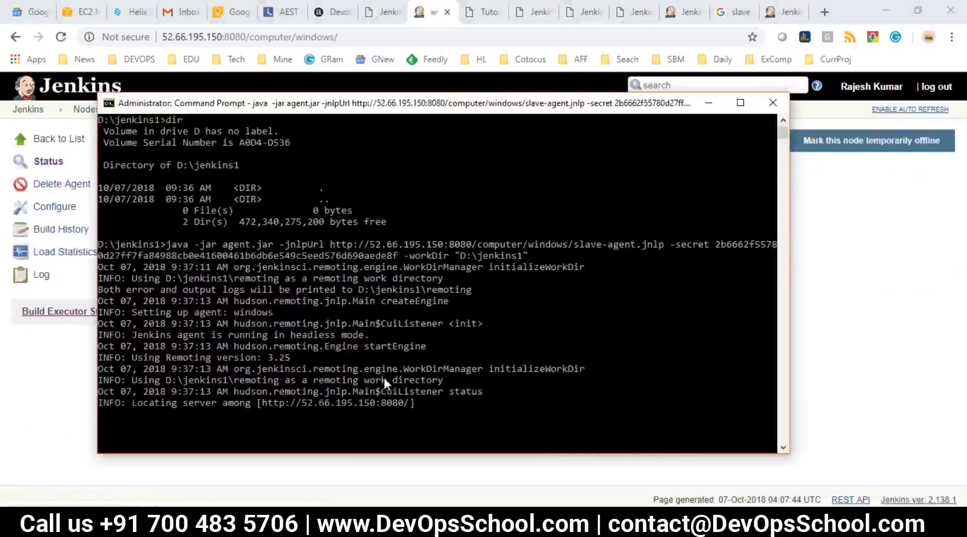
click(171, 441)
drag(171, 440, 288, 433)
key(Return)
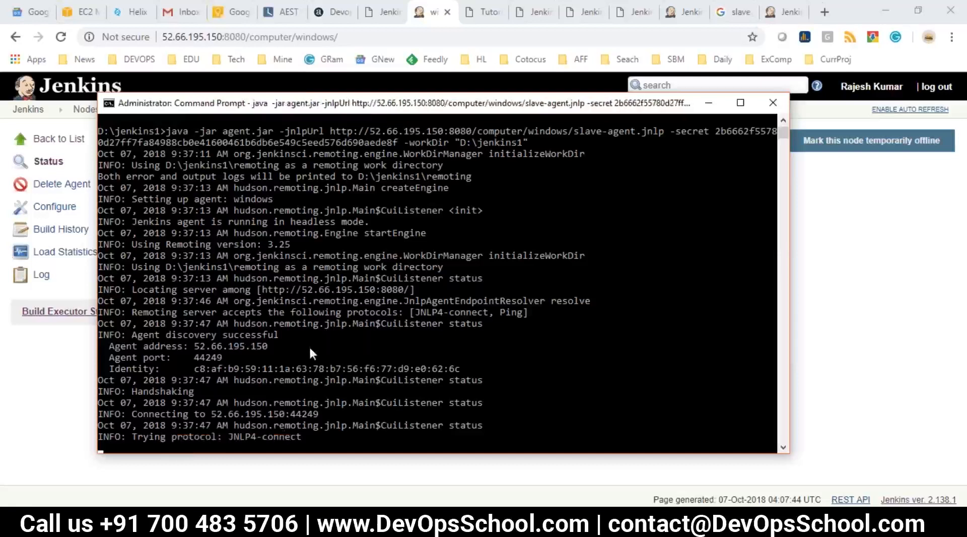
Examine the agent address, agent port, handshaking and connection status lines in the agent's output.
drag(135, 392, 305, 401)
click(310, 328)
double_click(211, 357)
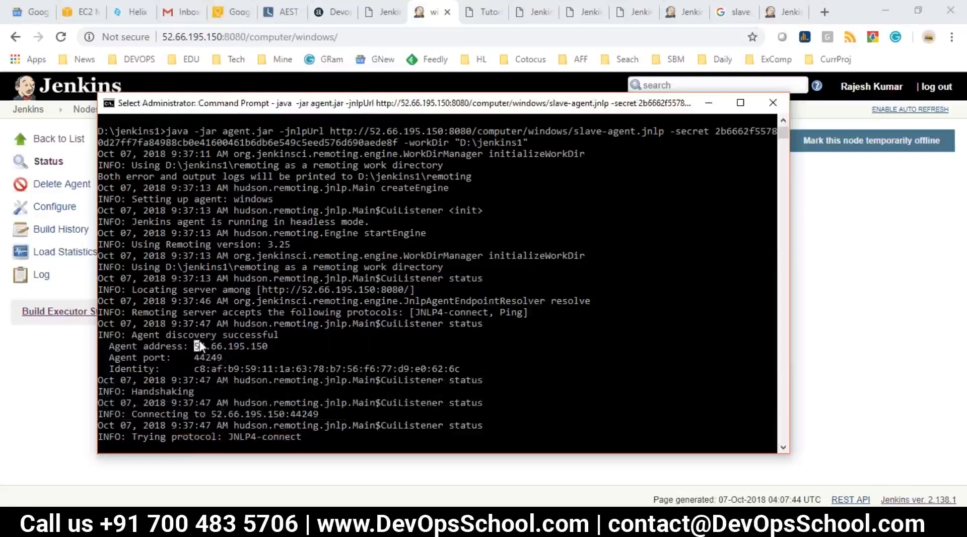
double_click(203, 346)
click(209, 358)
double_click(207, 358)
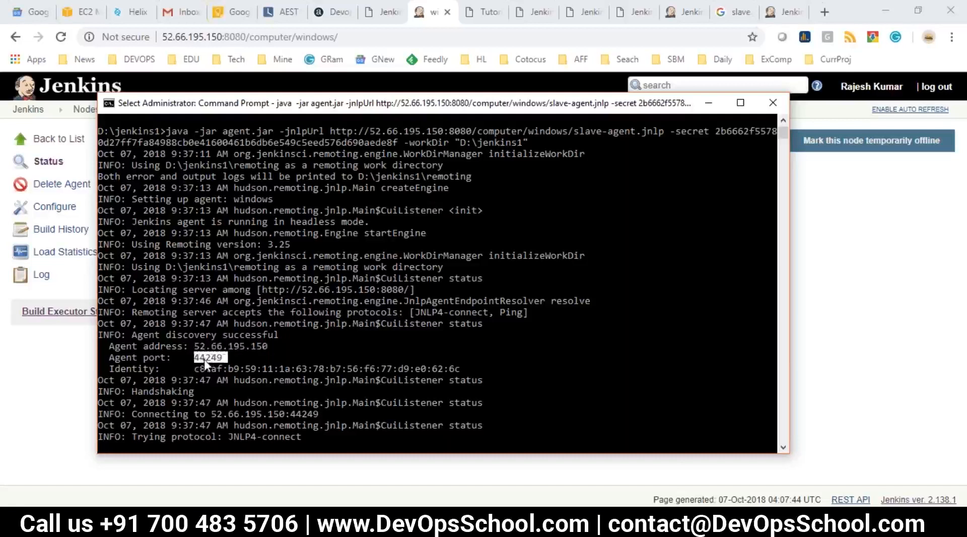
drag(134, 392, 317, 437)
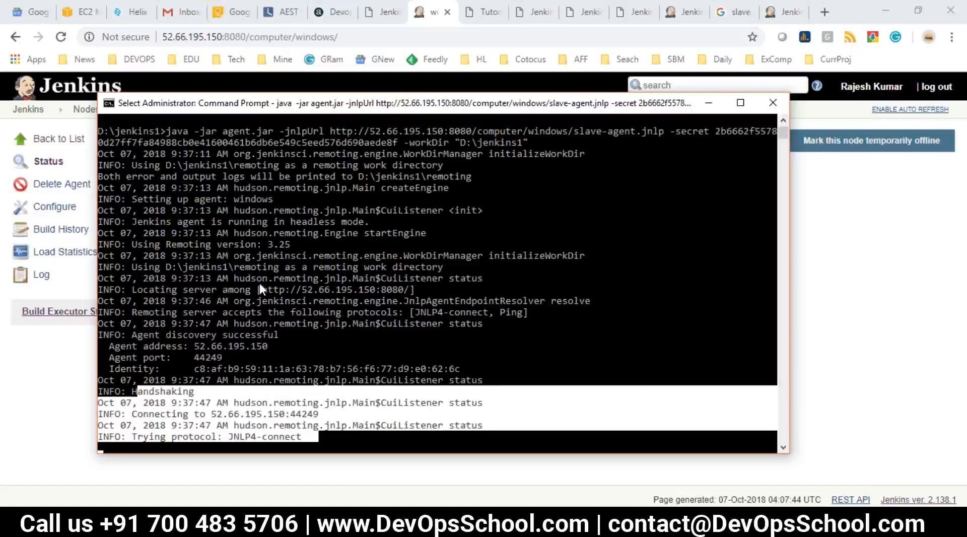
key(Escape)
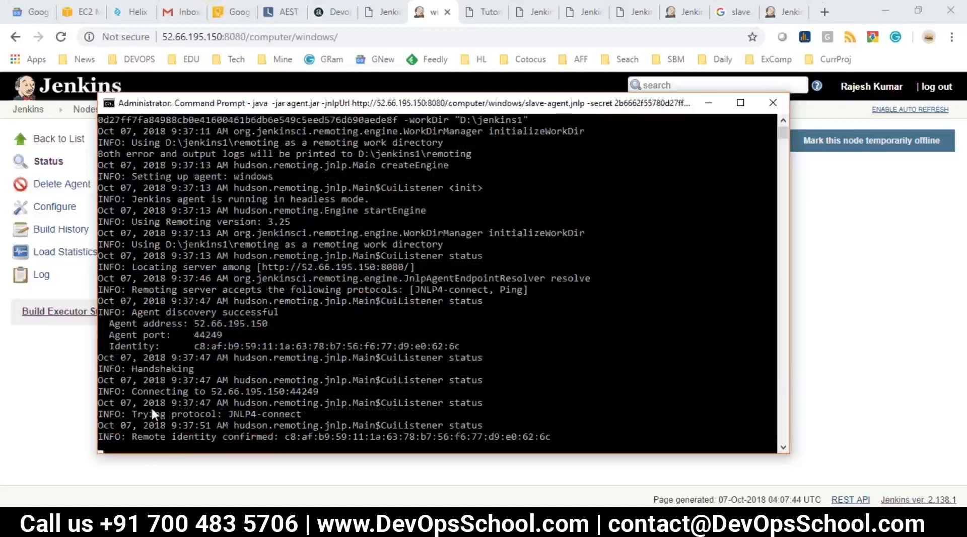
double_click(134, 439)
drag(99, 435, 145, 433)
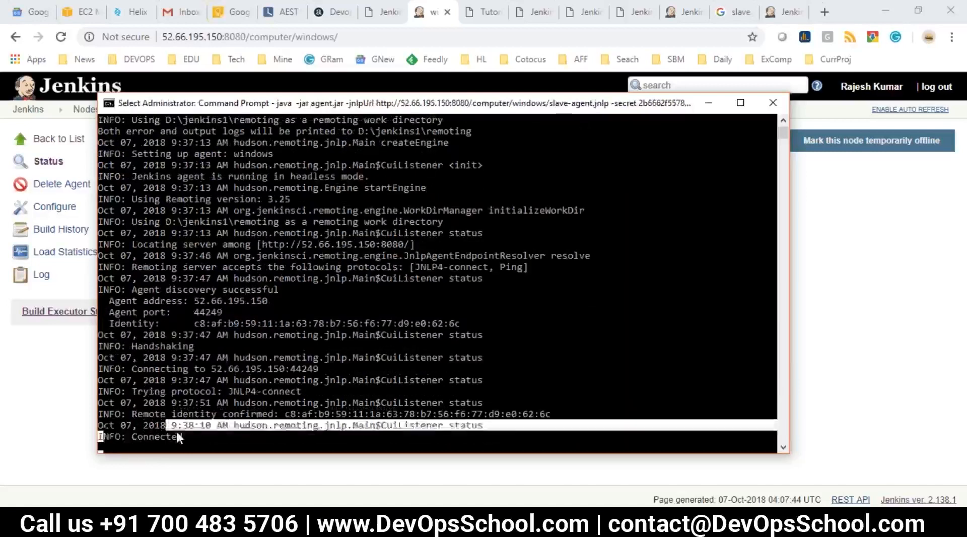
Return to the browser and reload the Jenkins nodes list to check the windows node's status.
click(82, 405)
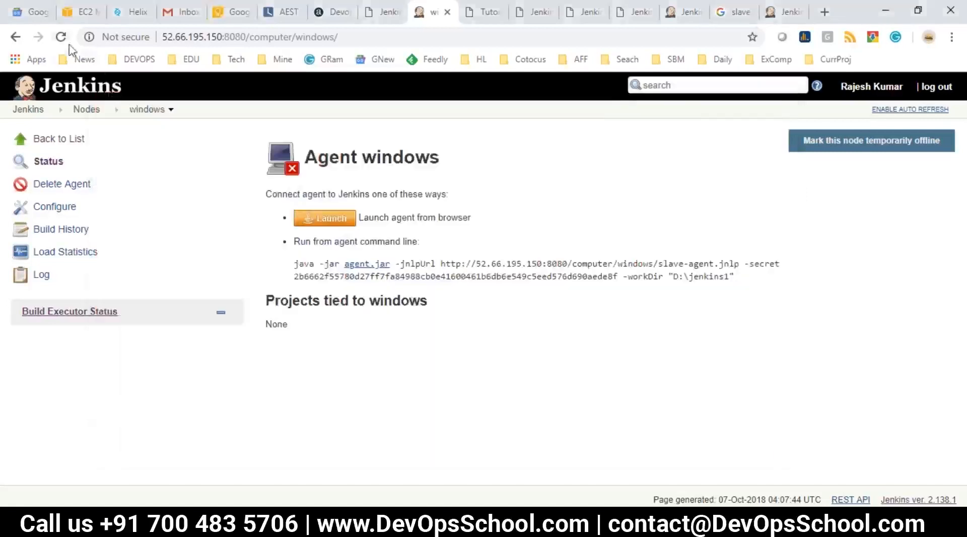
click(78, 110)
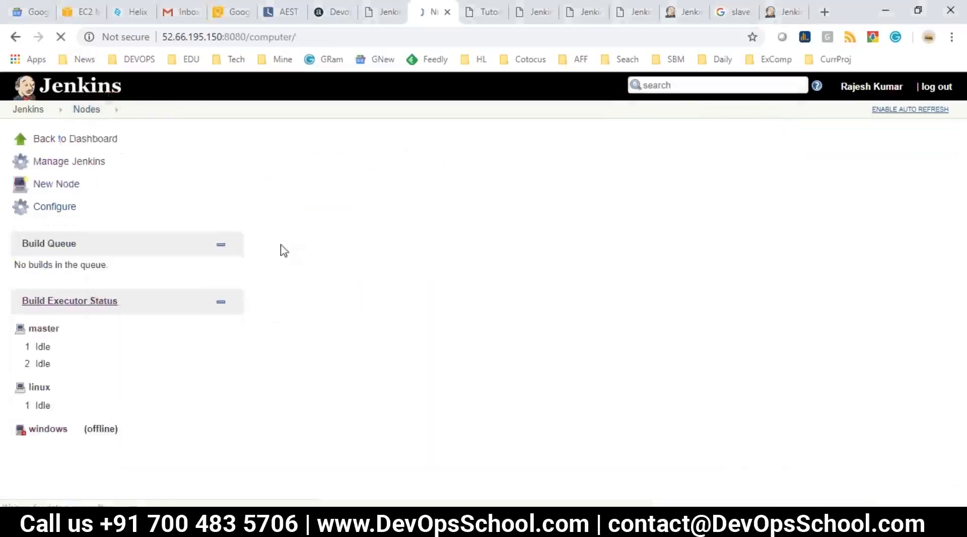
click(60, 41)
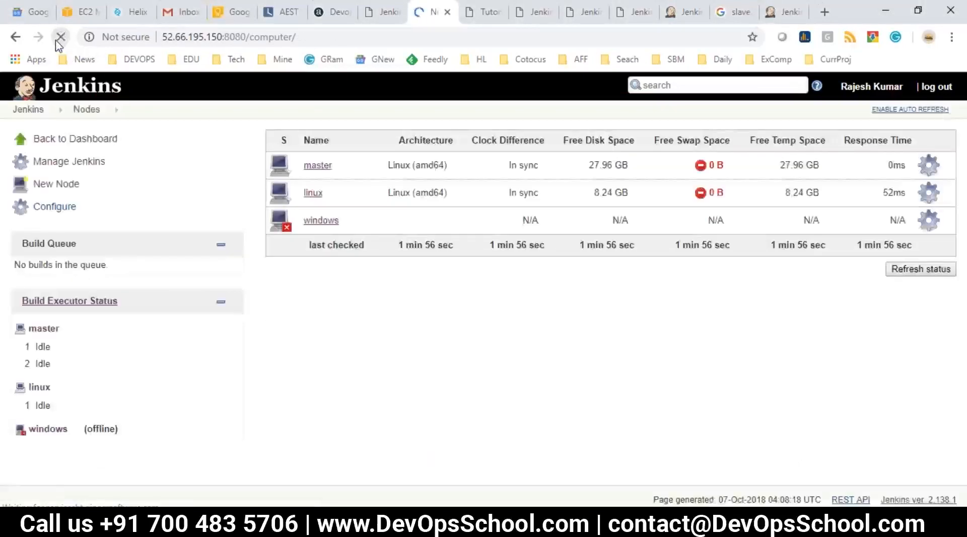
click(321, 222)
click(78, 110)
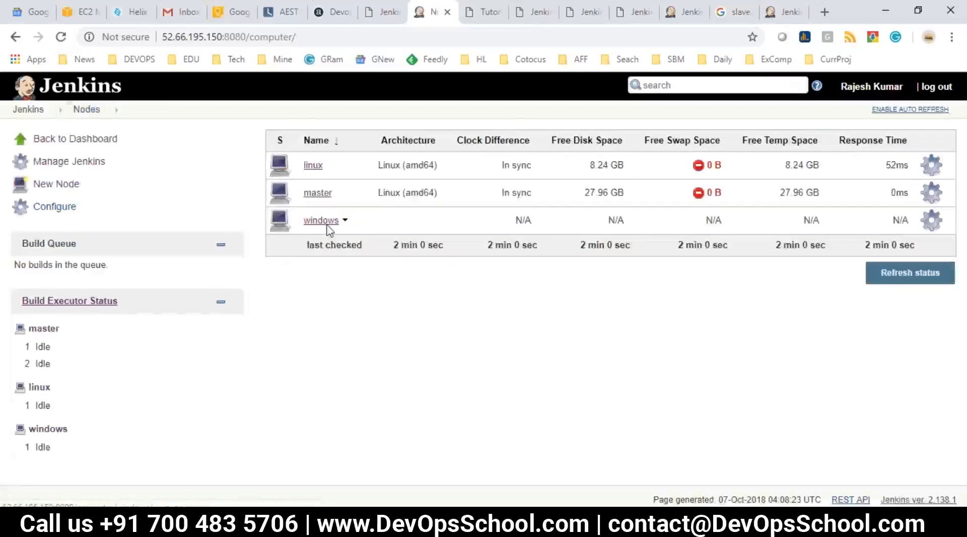
Open the untitled Notepad notes and highlight the WINDOWS entry under Node.
click(504, 525)
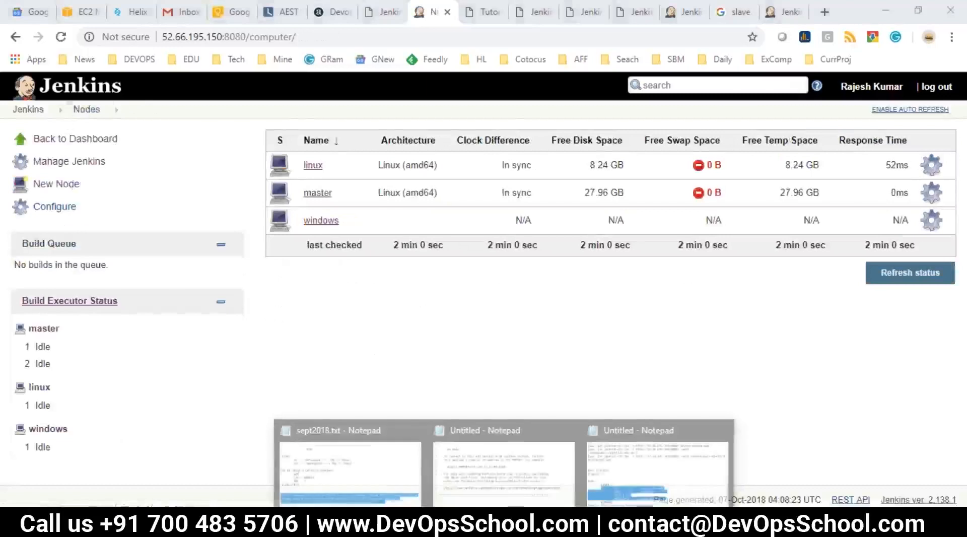
click(604, 469)
scroll(127, 106, down, 2)
click(127, 106)
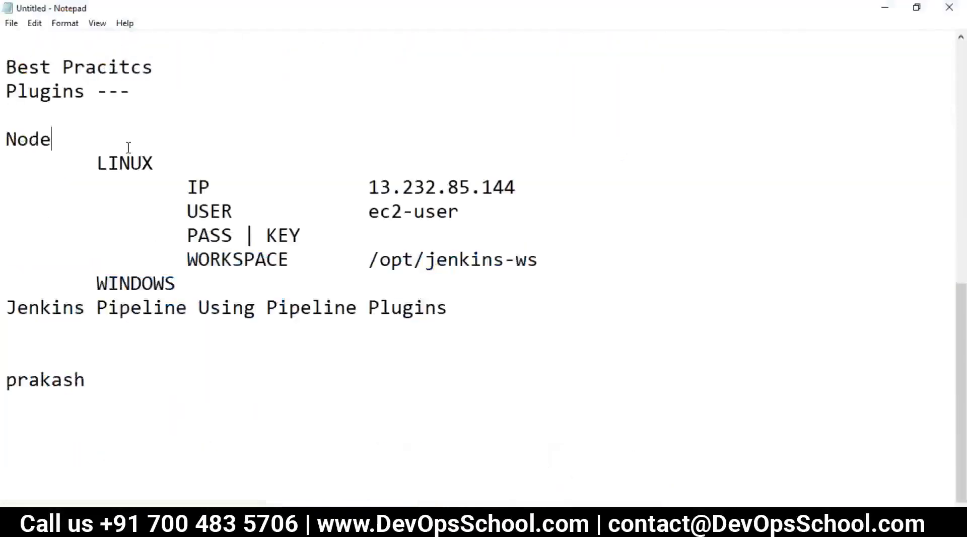
double_click(136, 284)
key(alt+Tab)
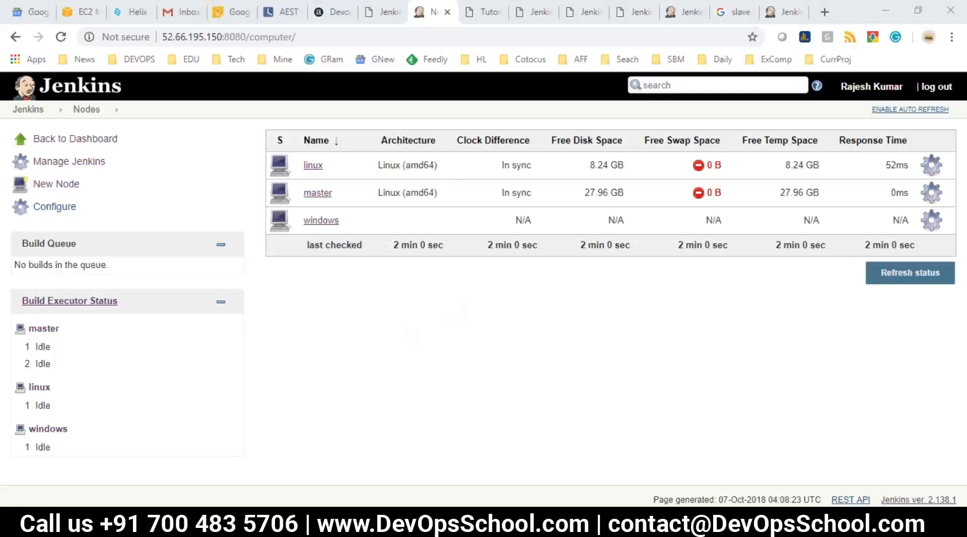
Reopen the Notepad notes and add the line "INDIVIDUAL NODE -- 1" below the WINDOWS entry, separated by a blank line.
click(655, 466)
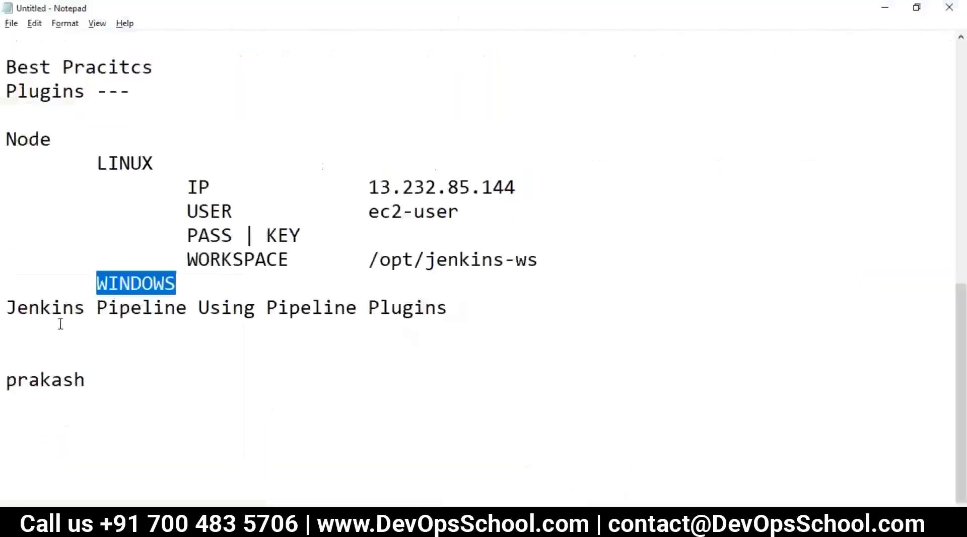
click(208, 275)
key(Return)
key(Return)
text(INDIVIDUAL NOD)
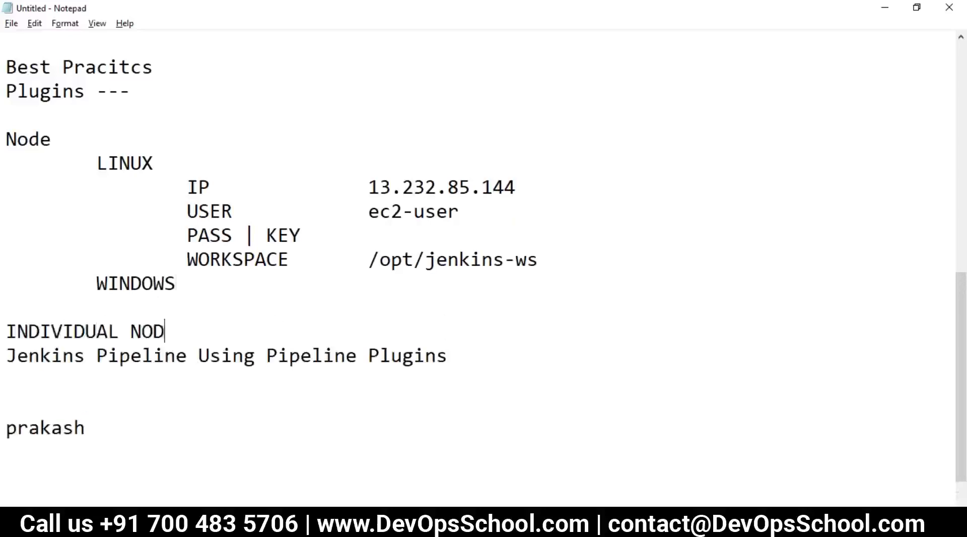
text(E -- 1)
key(Return)
key(BackSpace)
key(Return)
key(Return)
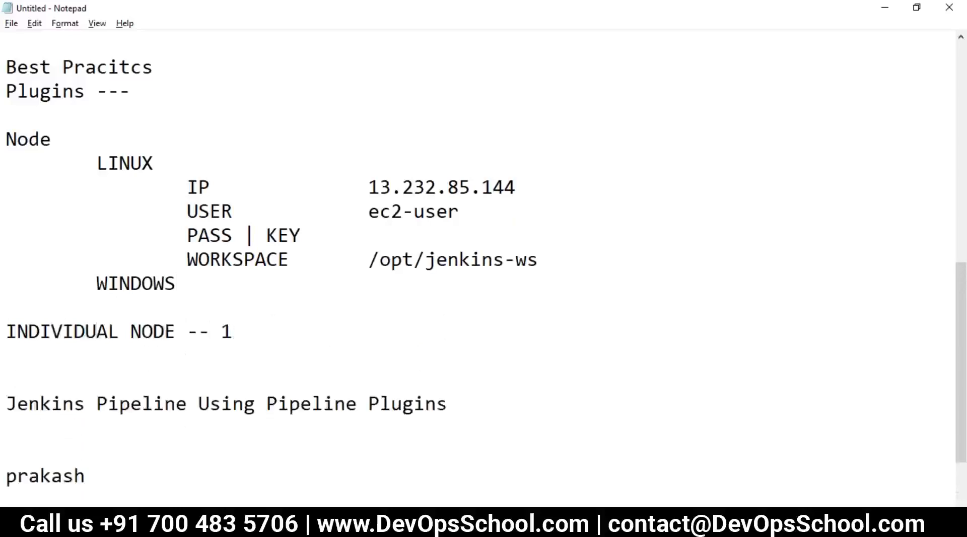
Add the line "WHICHEVE IS AVAILABLE" below "INDIVIDUAL NODE -- 1" and highlight both lines.
key(BackSpace)
text(L)
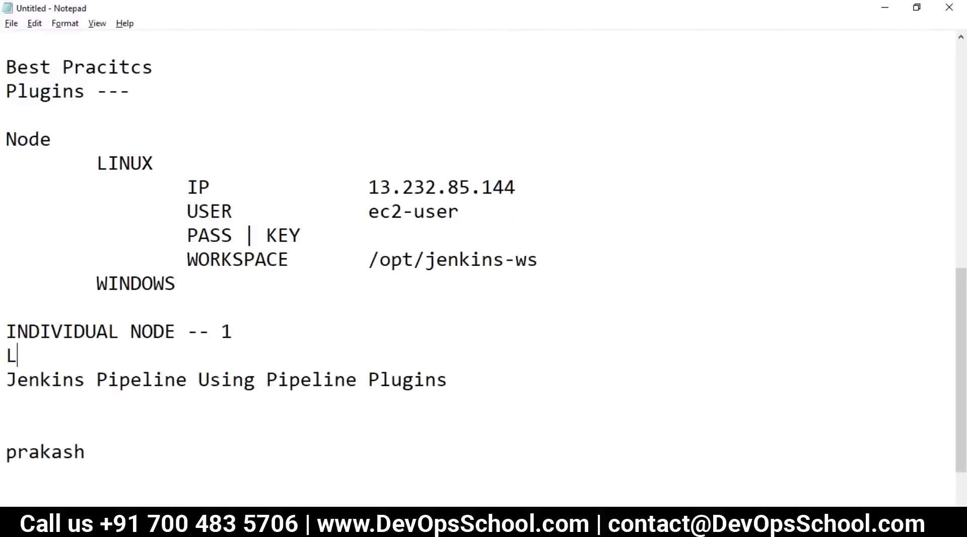
text(B MU)
key(BackSpace)
key(BackSpace)
text(WHICHEVE )
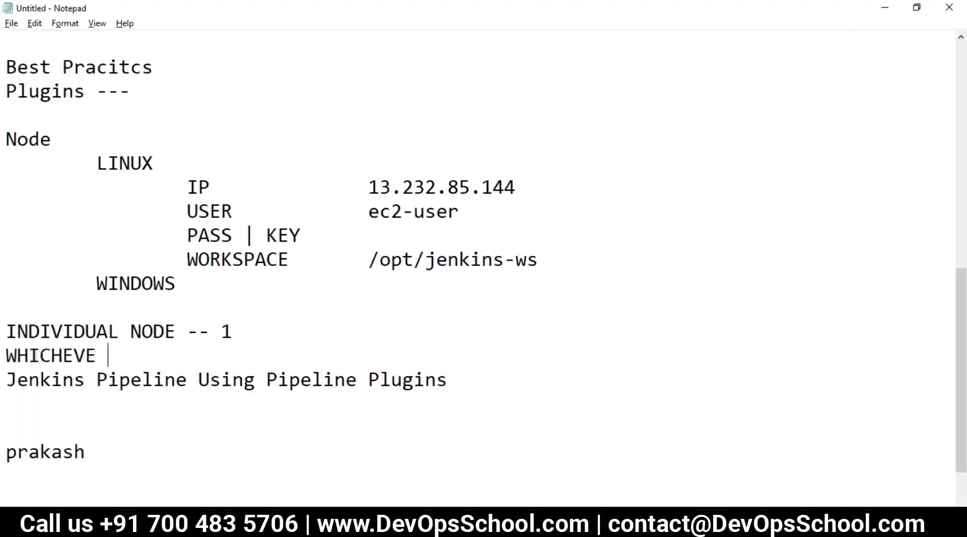
text(IS AVAUE)
key(BackSpace)
key(BackSpace)
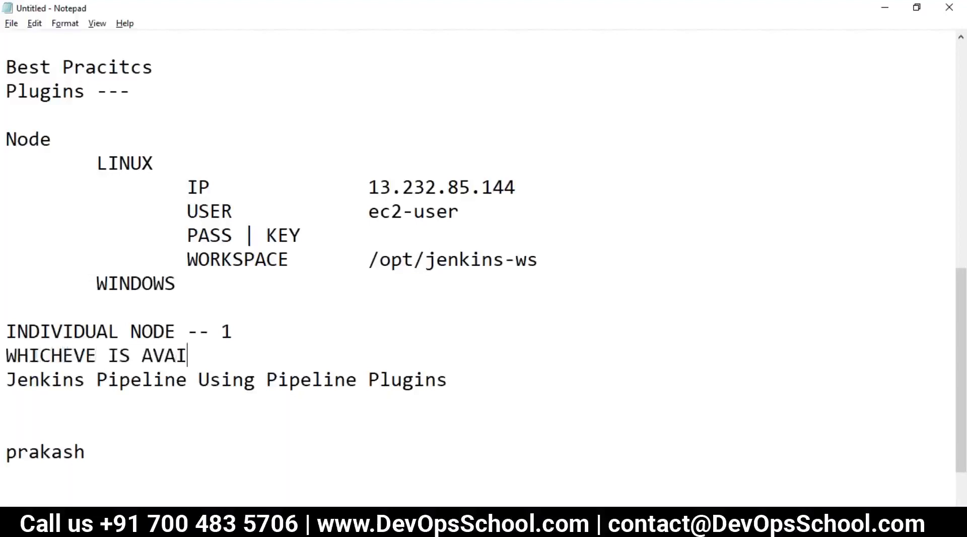
key(BackSpace)
text(ILABLE)
key(Return)
key(Return)
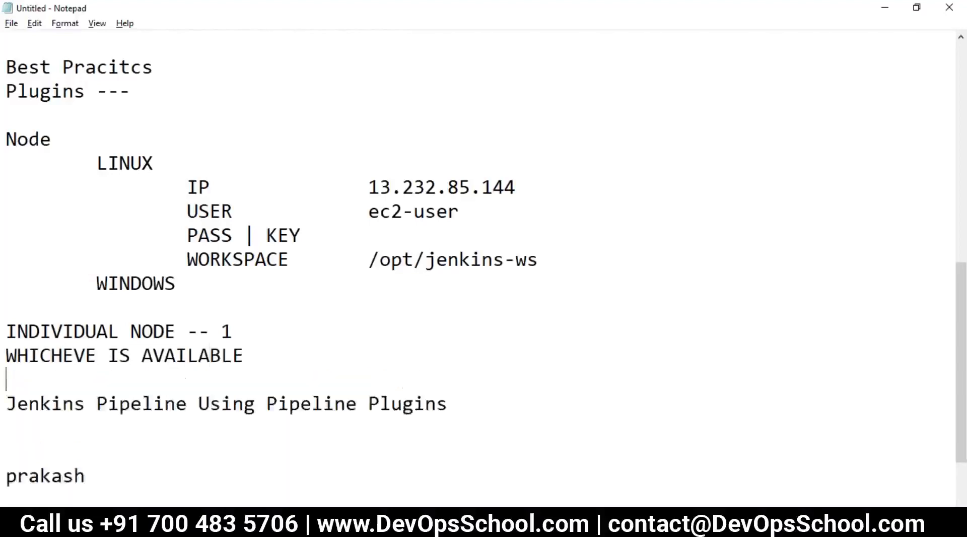
drag(245, 359, 6, 332)
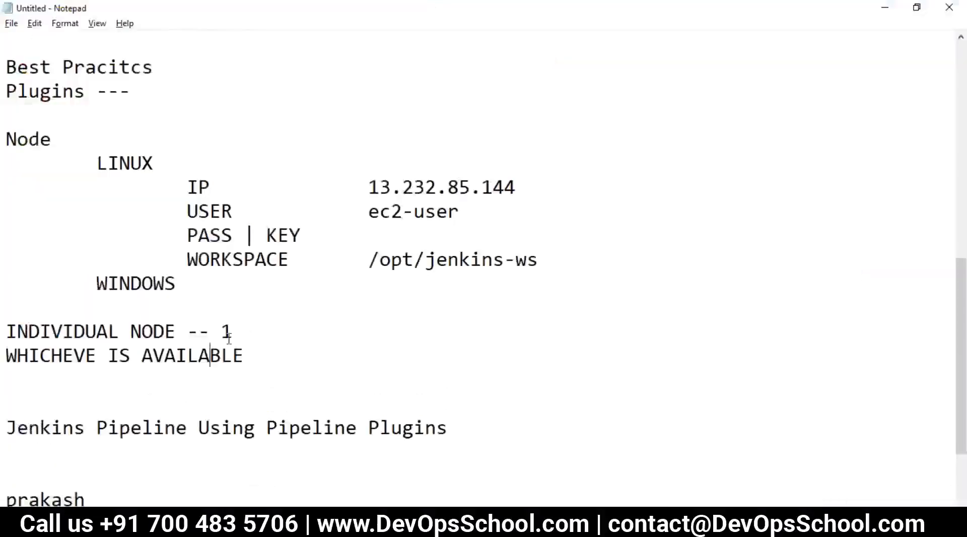
Highlight the "INDIVIDUAL NODE -- 1" note, then open the dummy project's configuration in Jenkins at the "Restrict where this project can be run" option.
drag(233, 332, 49, 327)
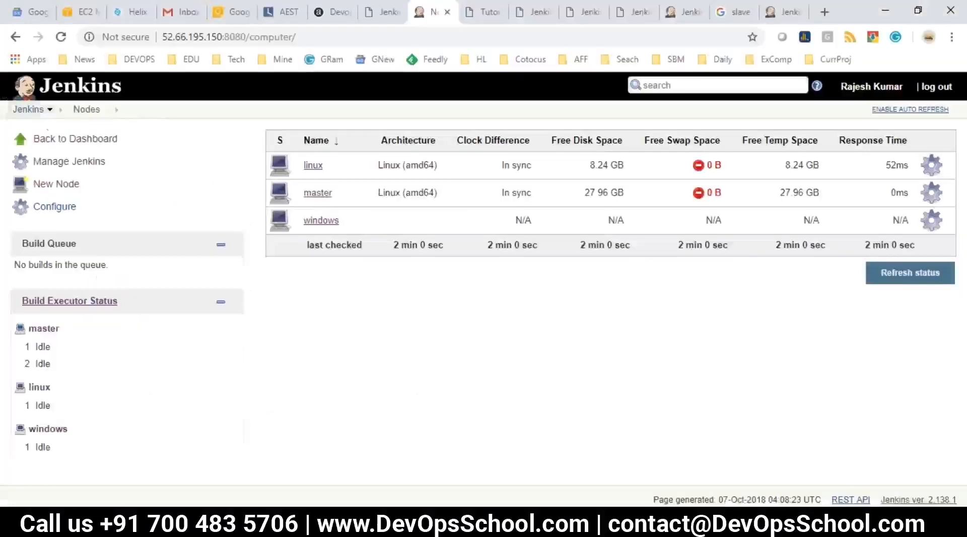
click(28, 109)
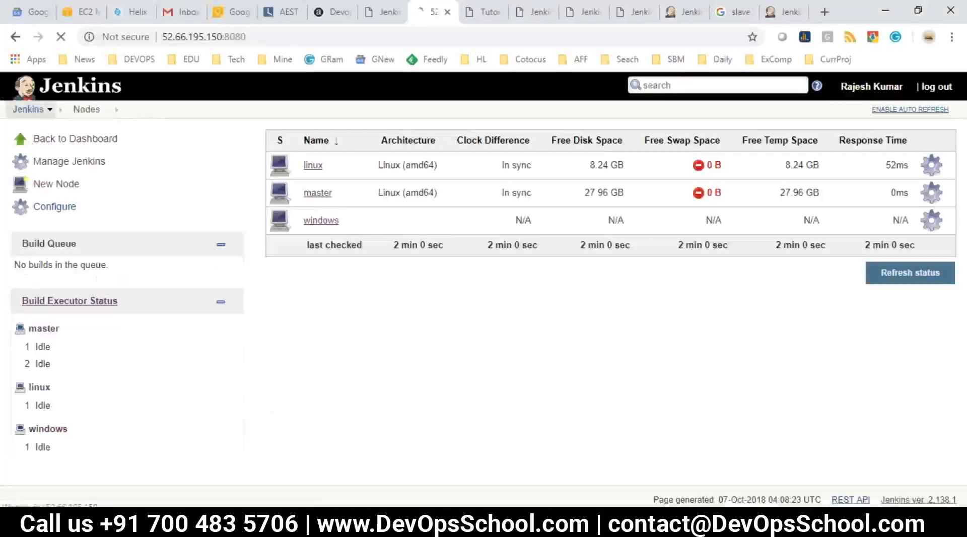
click(403, 205)
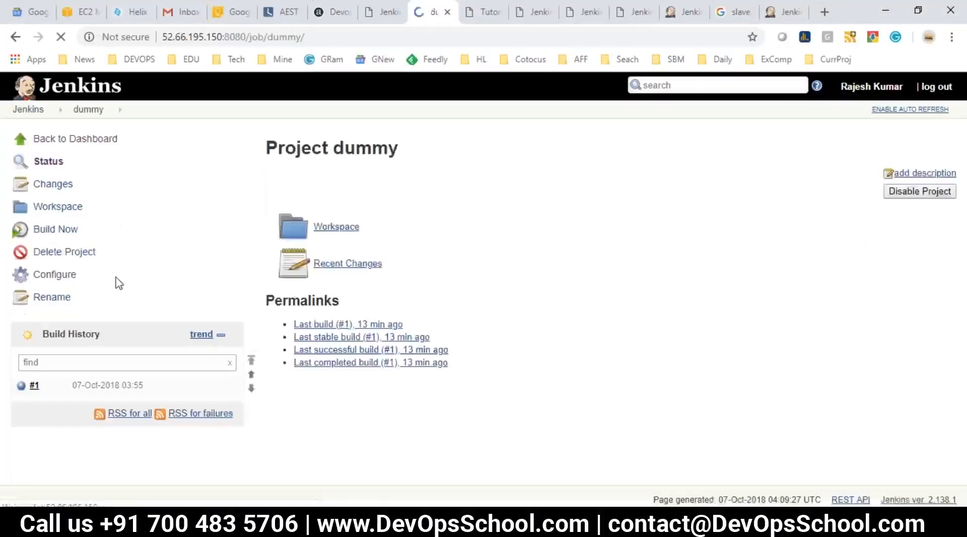
click(48, 276)
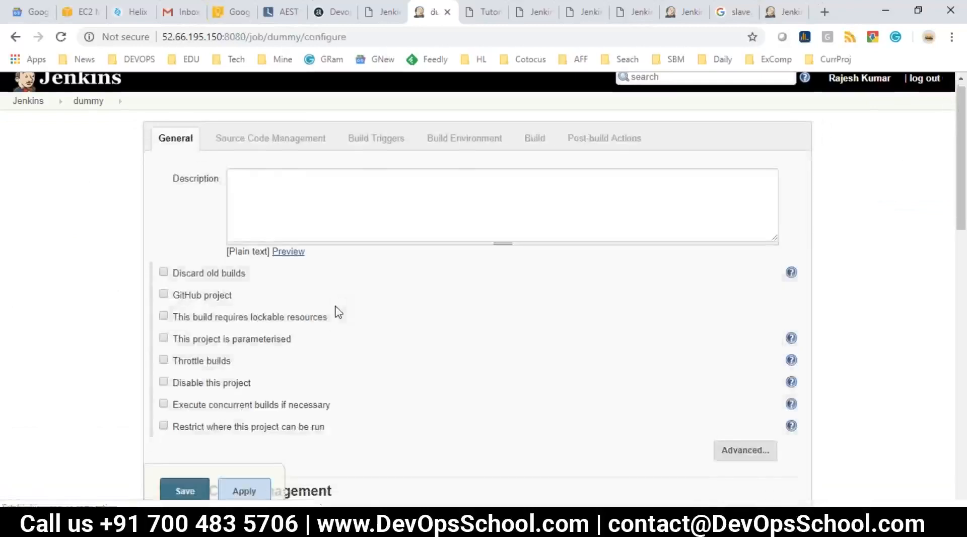
scroll(334, 313, down, 3)
drag(325, 294, 168, 298)
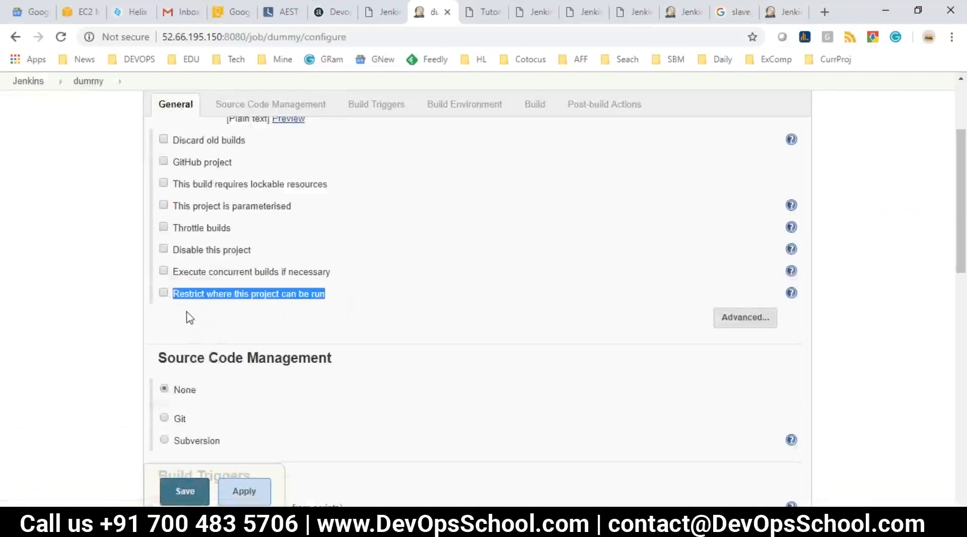
click(189, 317)
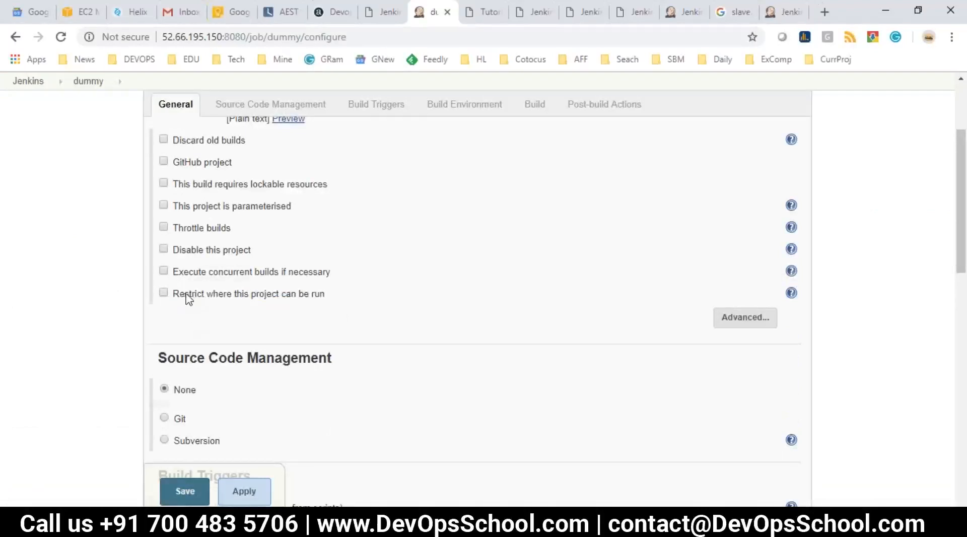
Restrict where the dummy project can be run with the label expression linux and save the configuration.
click(248, 297)
click(310, 317)
text(linu)
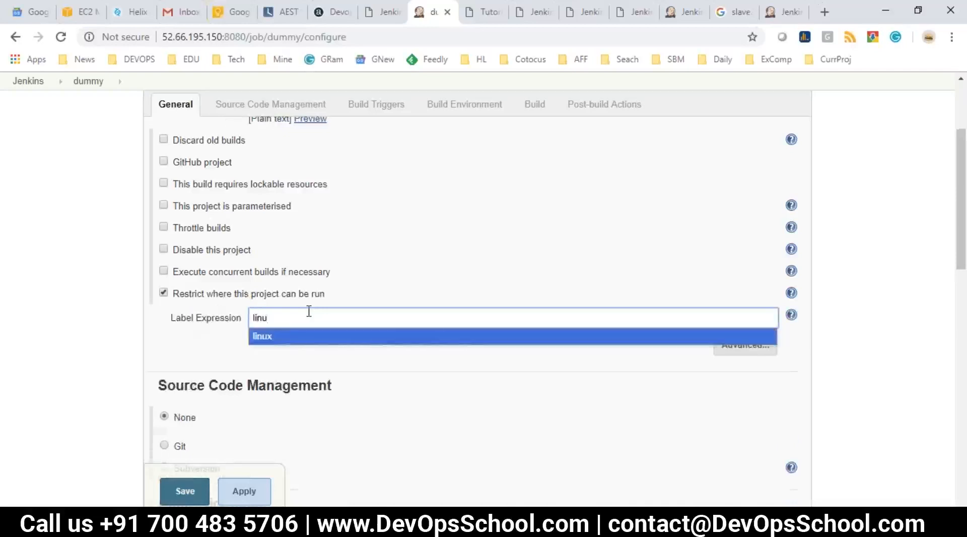
click(286, 336)
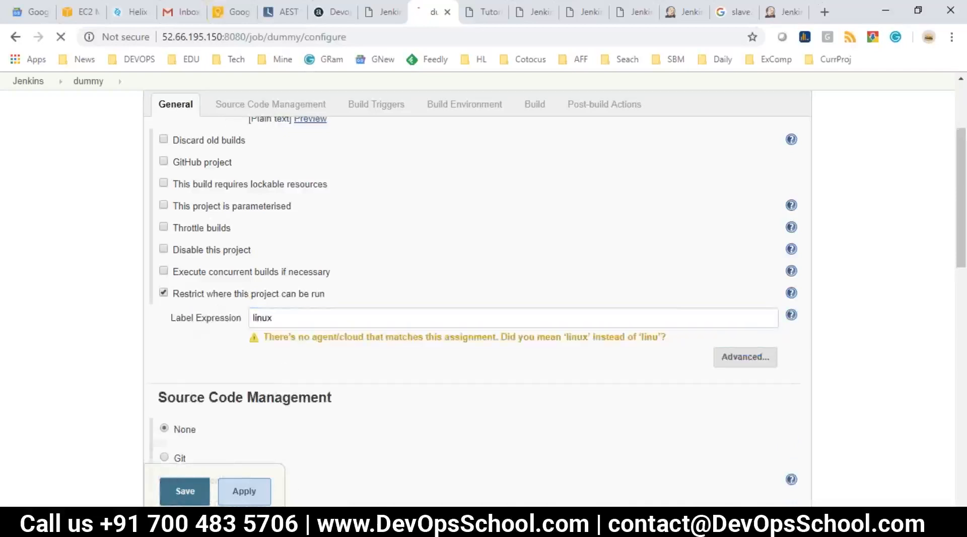
click(185, 491)
Run a build of the dummy project and highlight the node it ran on in build #2's console output.
click(73, 230)
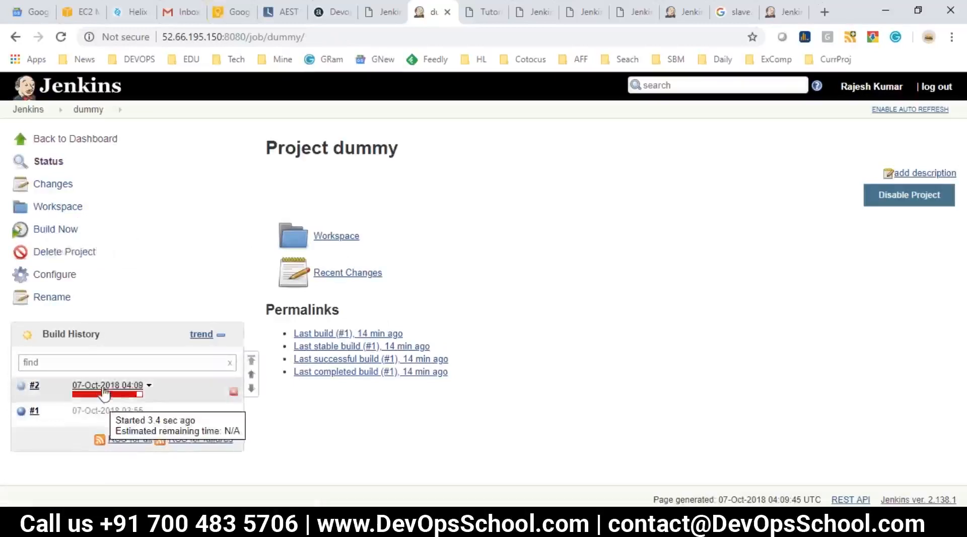
click(103, 392)
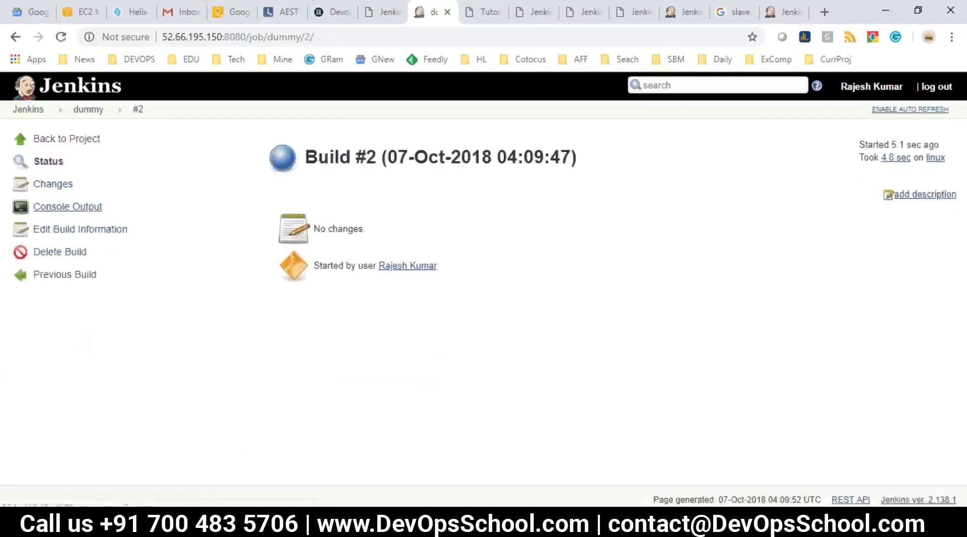
mouse_move(401, 209)
mouse_down()
mouse_move(372, 208)
mouse_move(368, 217)
mouse_move(398, 209)
mouse_up()
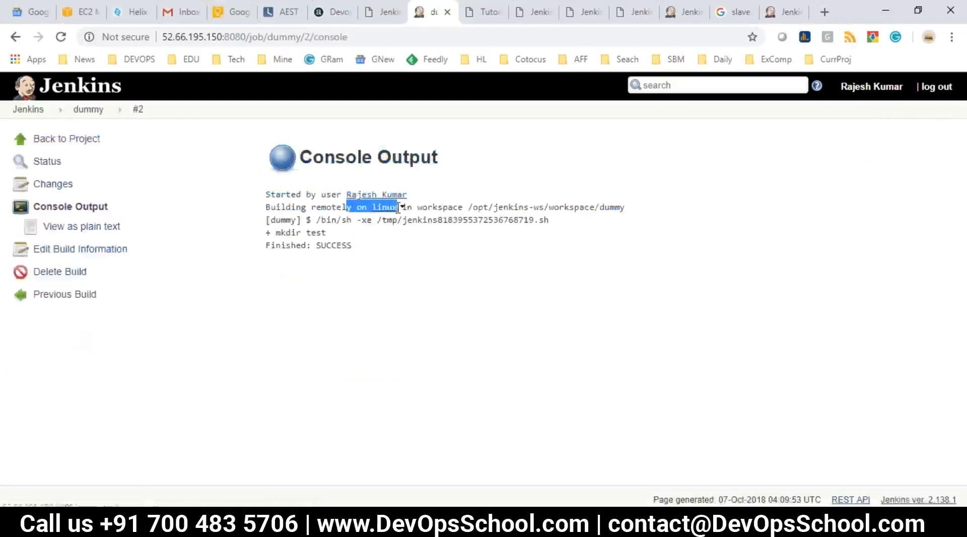
Open the dummy project's configuration and review the command in its Execute shell build step.
click(87, 110)
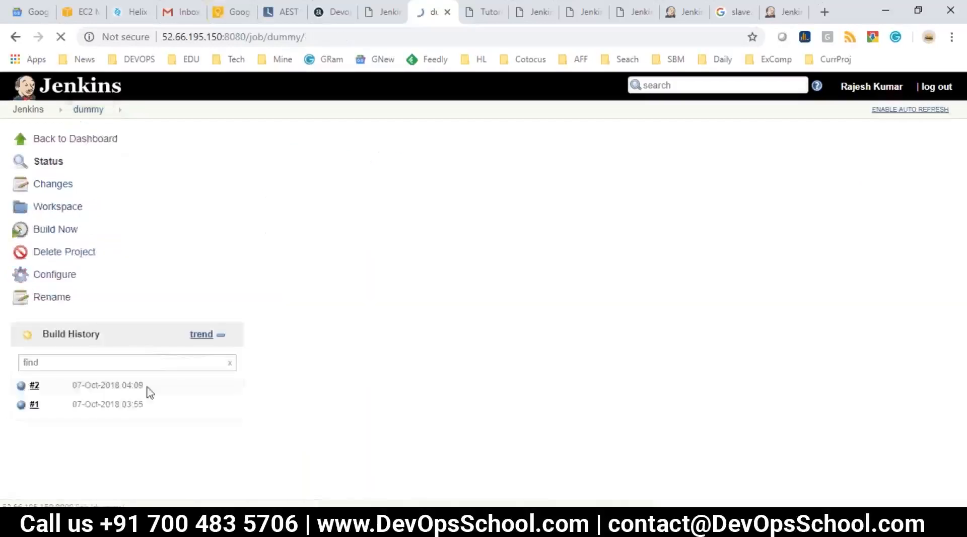
click(54, 274)
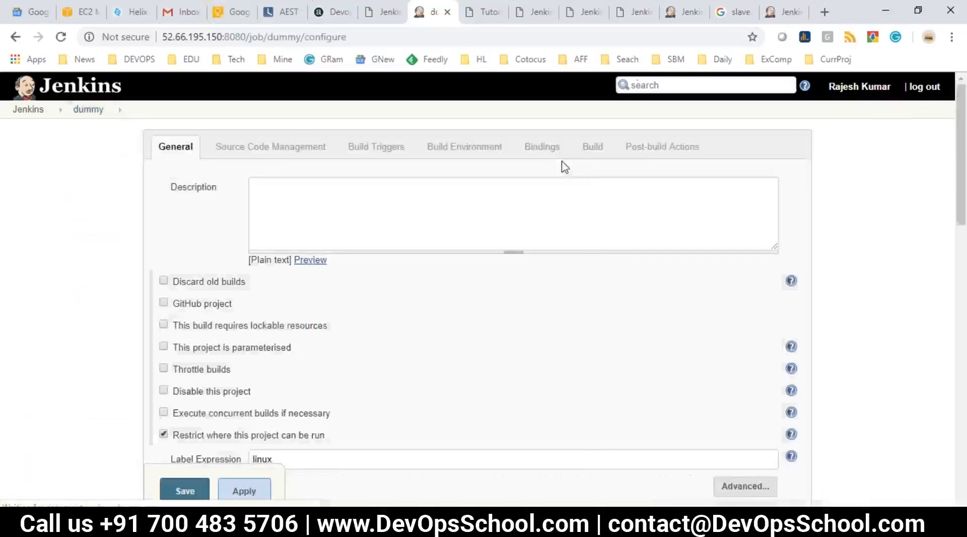
click(533, 147)
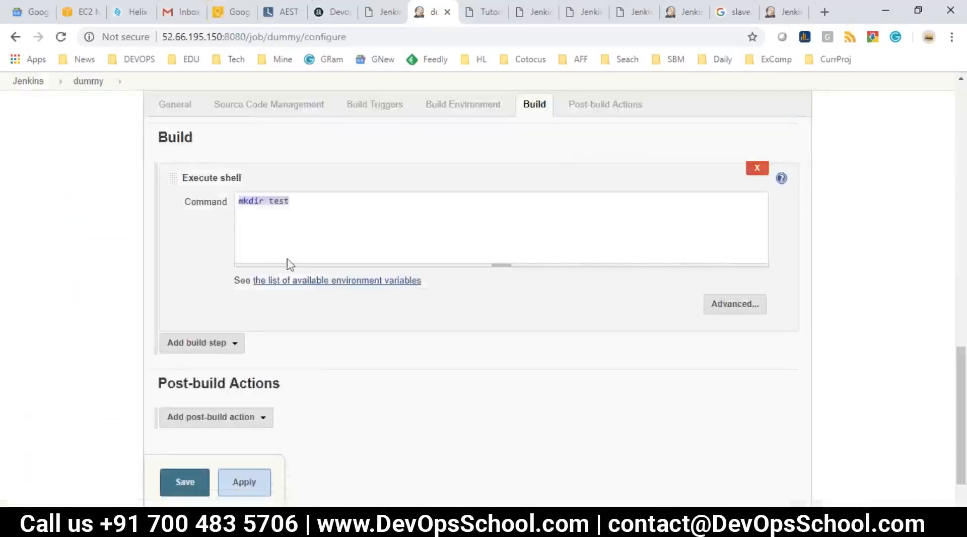
click(31, 82)
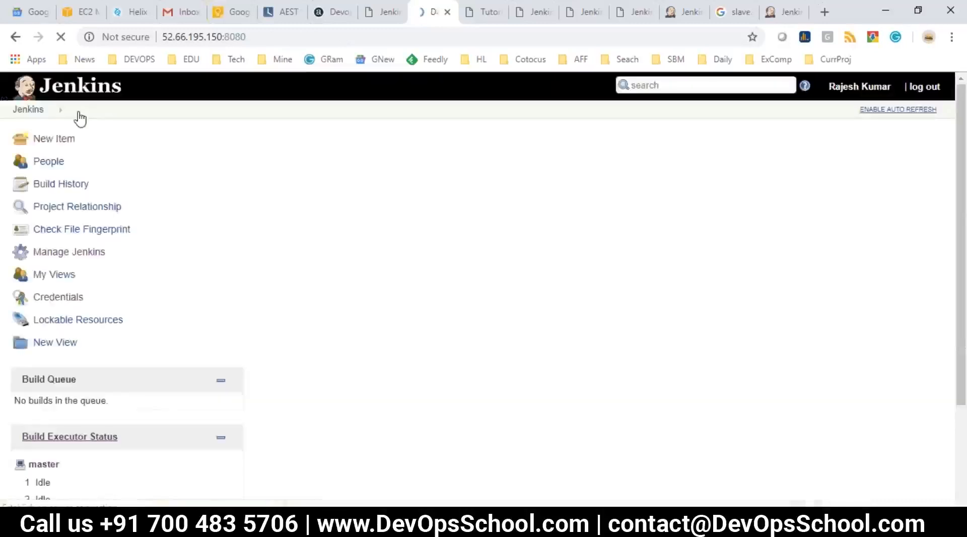
click(398, 201)
click(40, 274)
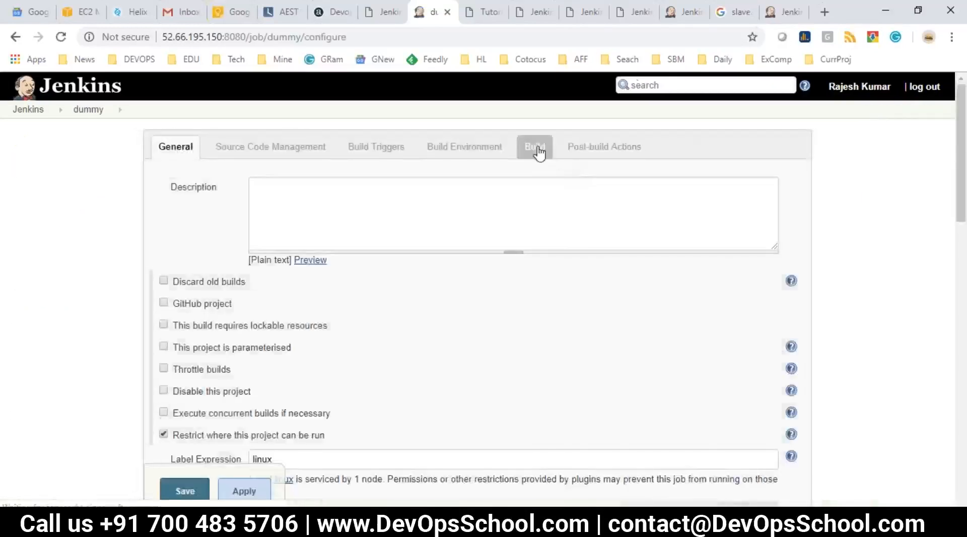
click(539, 151)
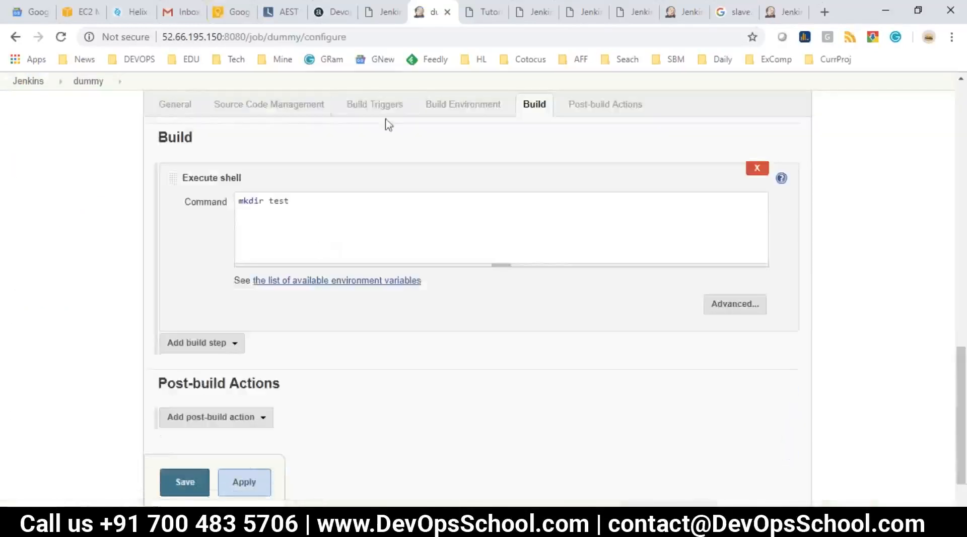
Set the dummy project's label expression to windows and save the configuration.
click(198, 110)
drag(291, 406, 186, 410)
text(windows)
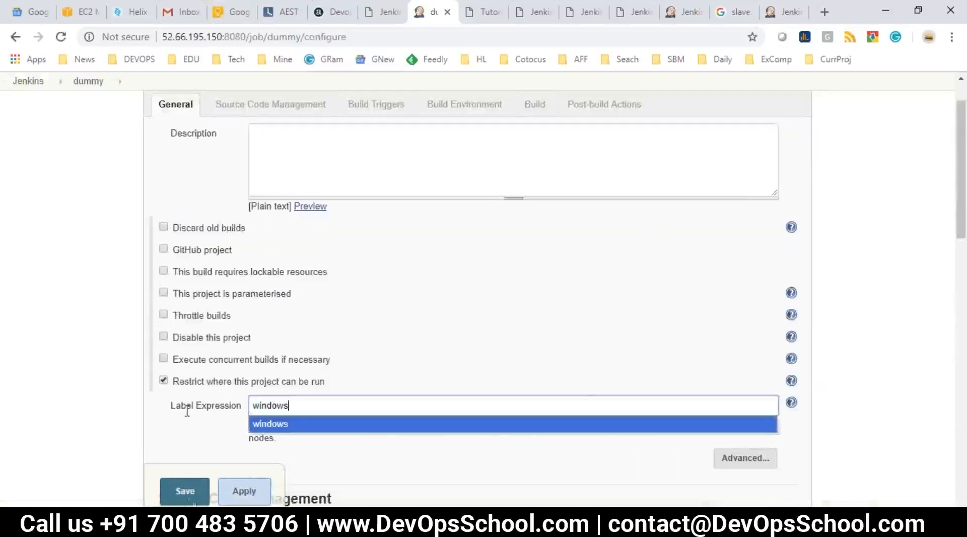
click(252, 427)
click(185, 491)
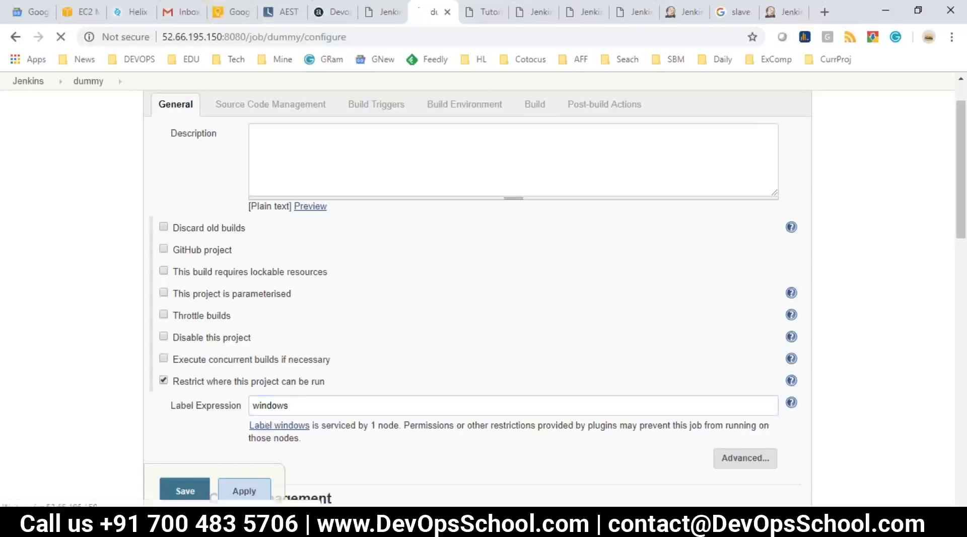
Run the dummy build on the new node and look inside D:\jenkins1\workspace in File Explorer before returning to the browser.
click(55, 229)
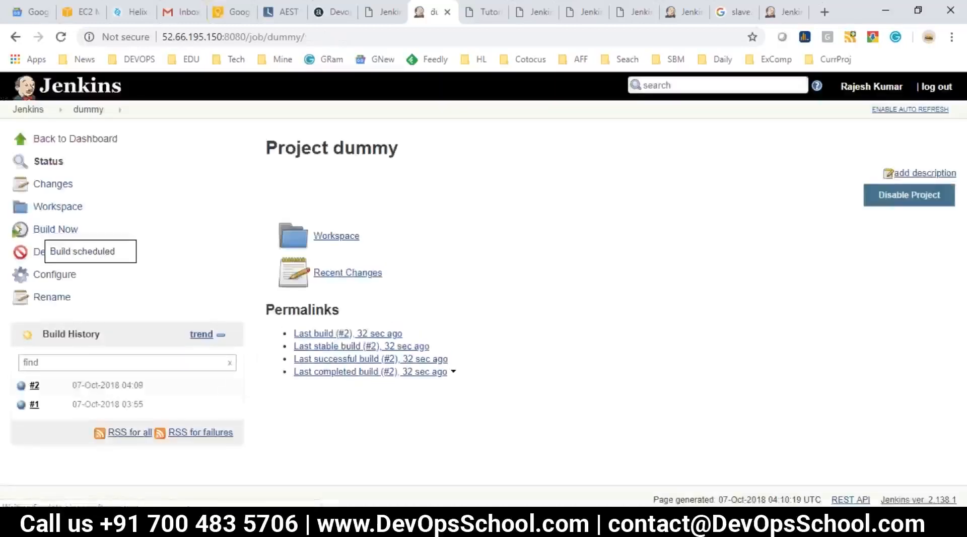
key(alt+Tab)
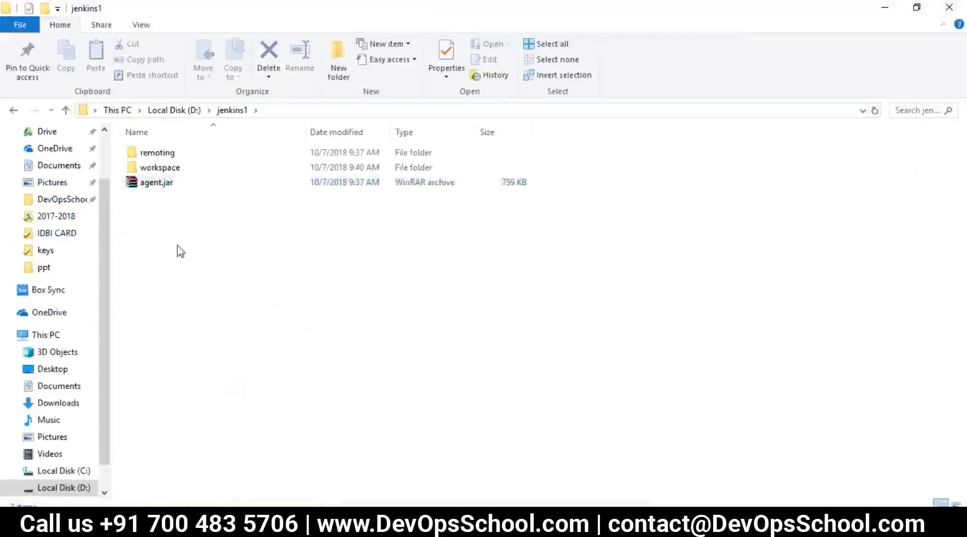
click(152, 154)
double_click(152, 169)
click(161, 159)
double_click(160, 160)
key(alt+Tab)
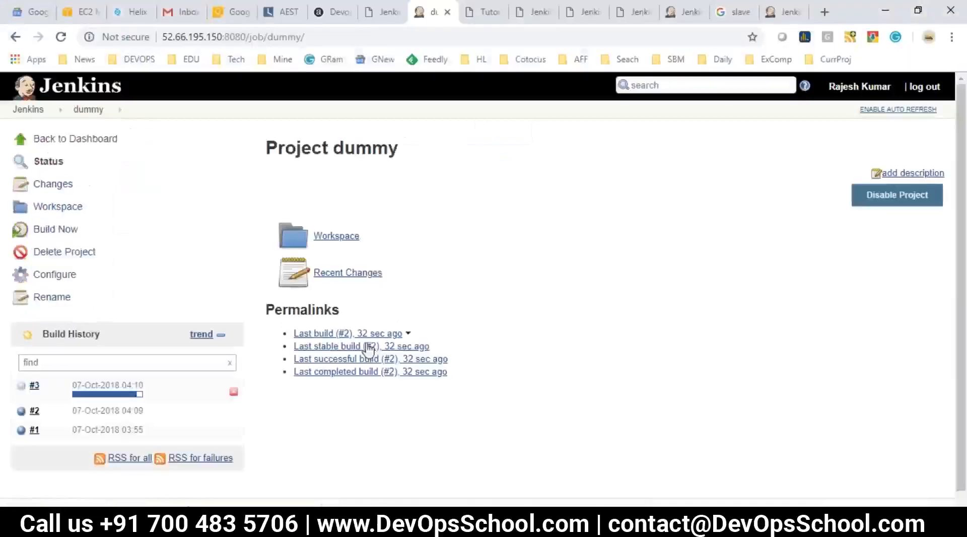
Examine build #3's console output and highlight the cause of the error in the stack trace.
click(108, 385)
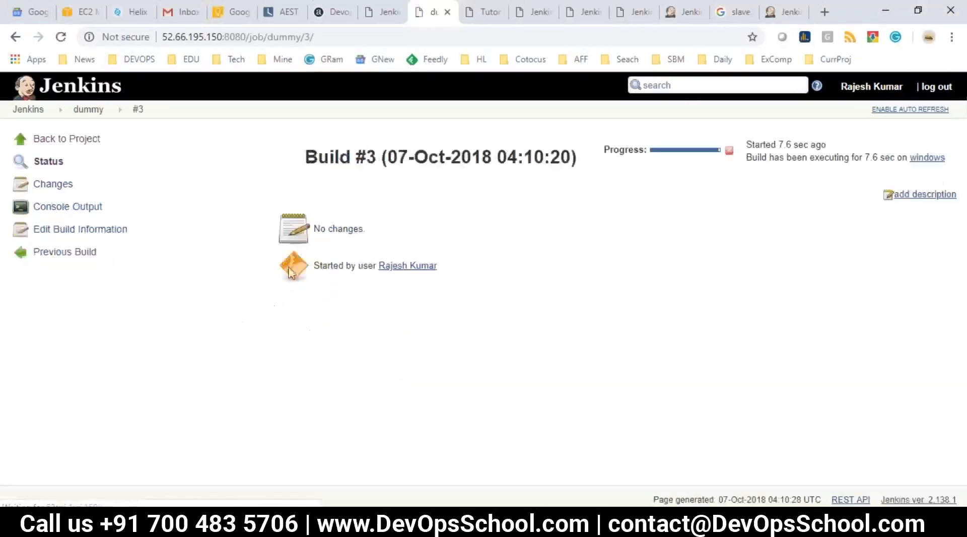
click(60, 207)
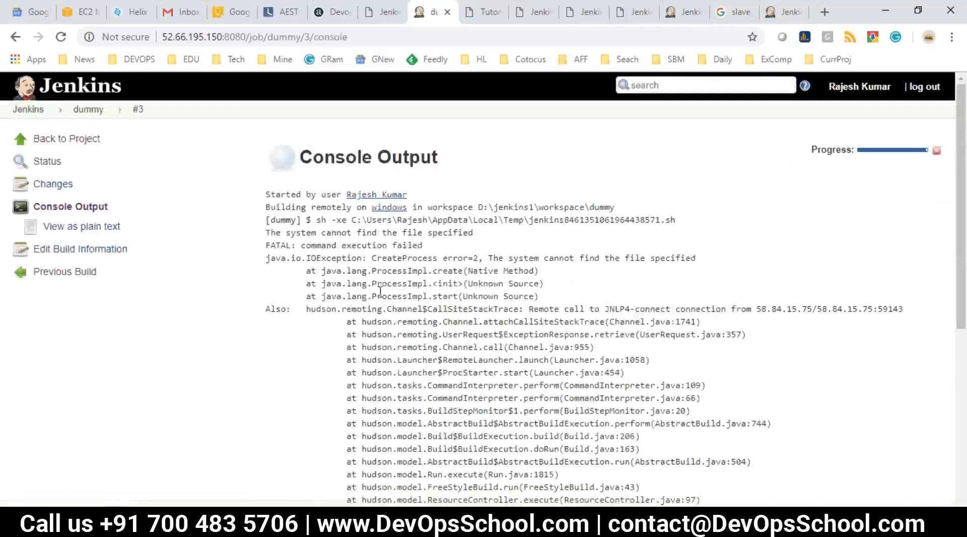
drag(635, 321, 684, 361)
scroll(684, 360, down, 5)
drag(443, 211, 423, 212)
click(527, 212)
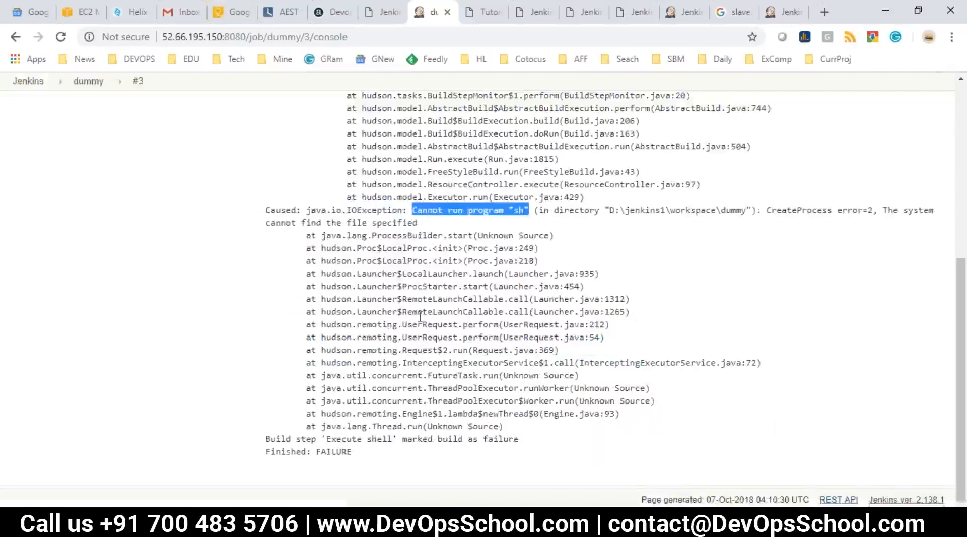
Reopen the dummy project's configuration, copy the "mkdir test" command and delete the Execute shell build step.
scroll(311, 318, up, 1)
scroll(310, 317, up, 3)
click(88, 81)
click(53, 275)
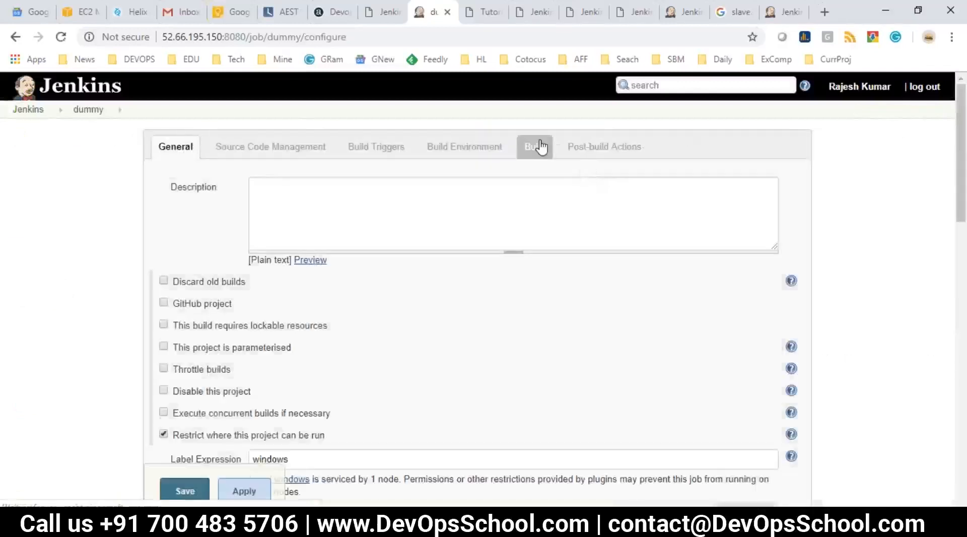
click(540, 147)
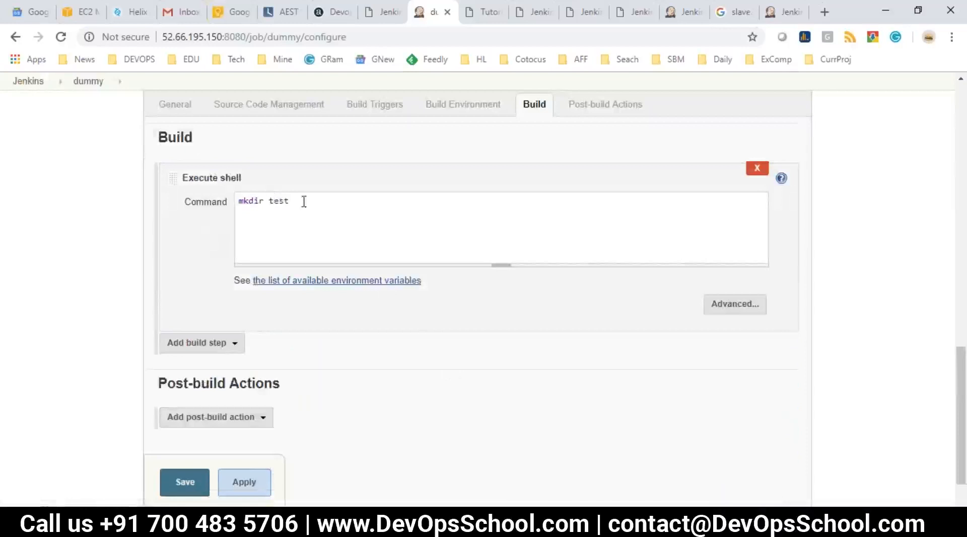
drag(294, 206, 227, 198)
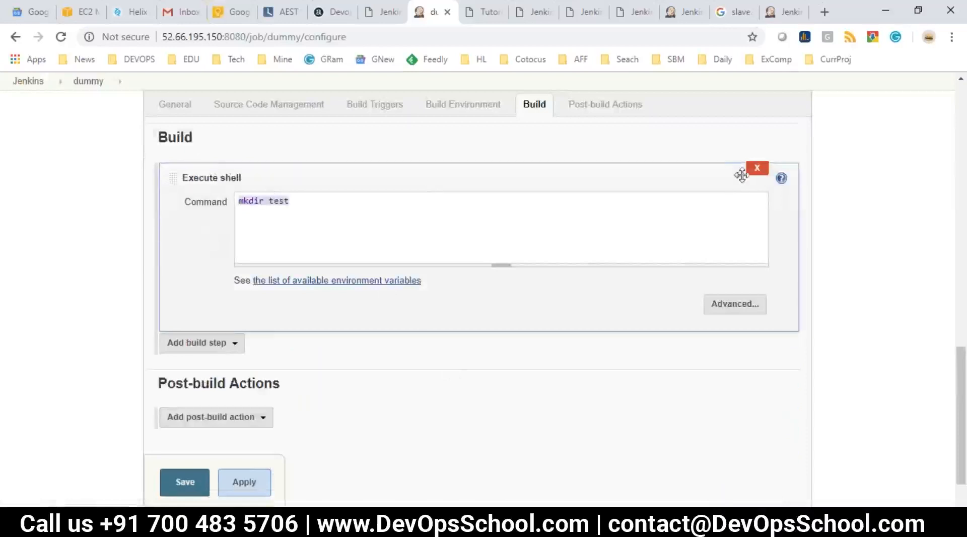
click(756, 169)
Add an Execute Windows batch command build step with the command "mkdir test" and save the configuration.
click(202, 284)
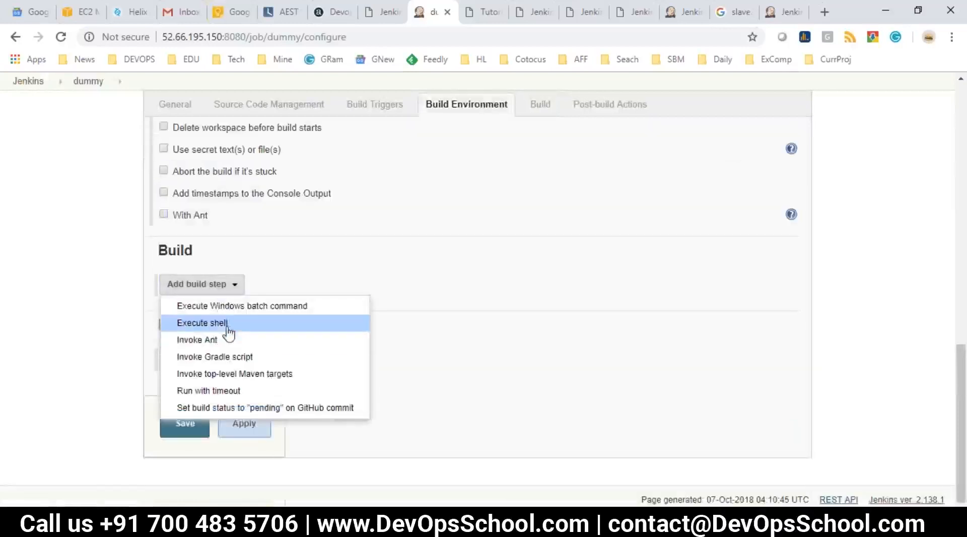
click(252, 308)
click(272, 225)
text(mkdir test)
click(185, 484)
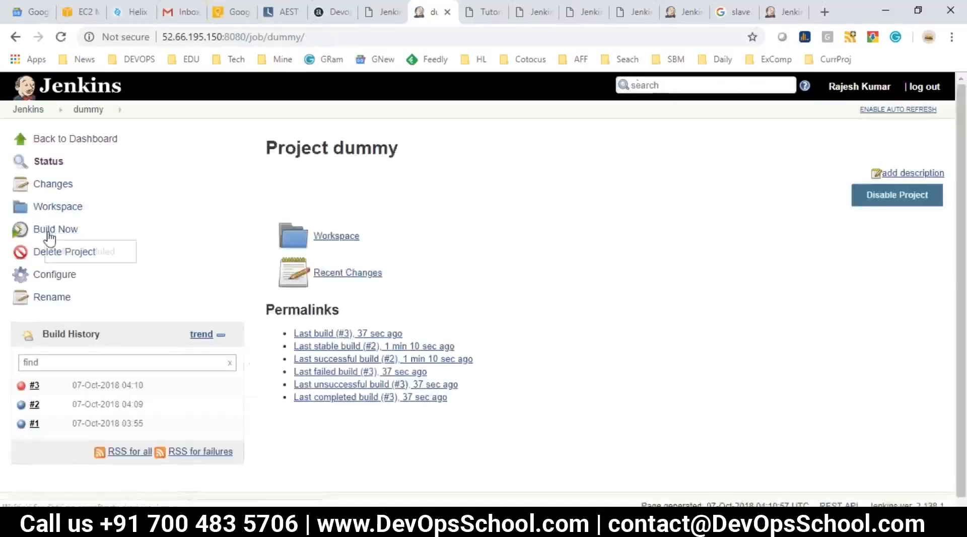
Run the dummy build again and check the project's workspace folder in File Explorer for the created directory.
click(49, 230)
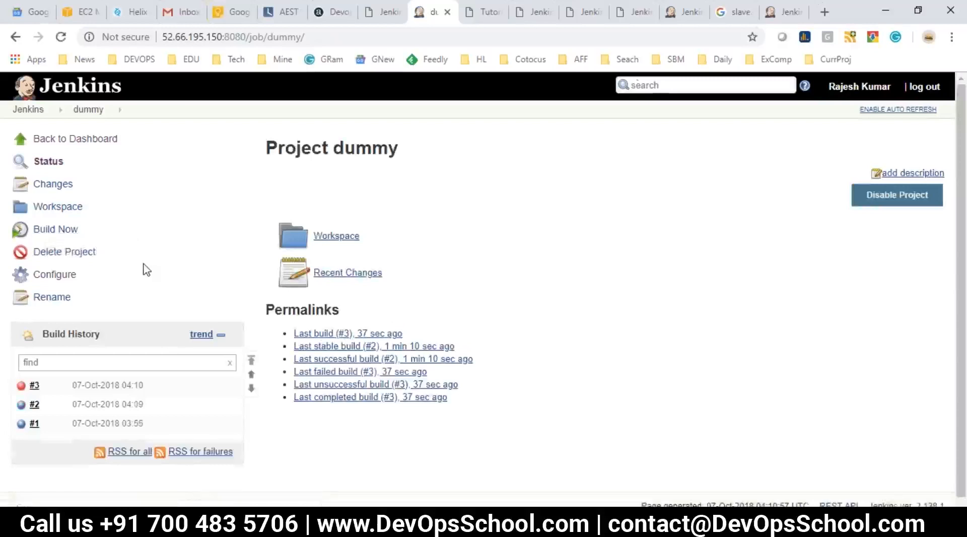
key(alt+Tab)
double_click(146, 153)
key(alt+Tab)
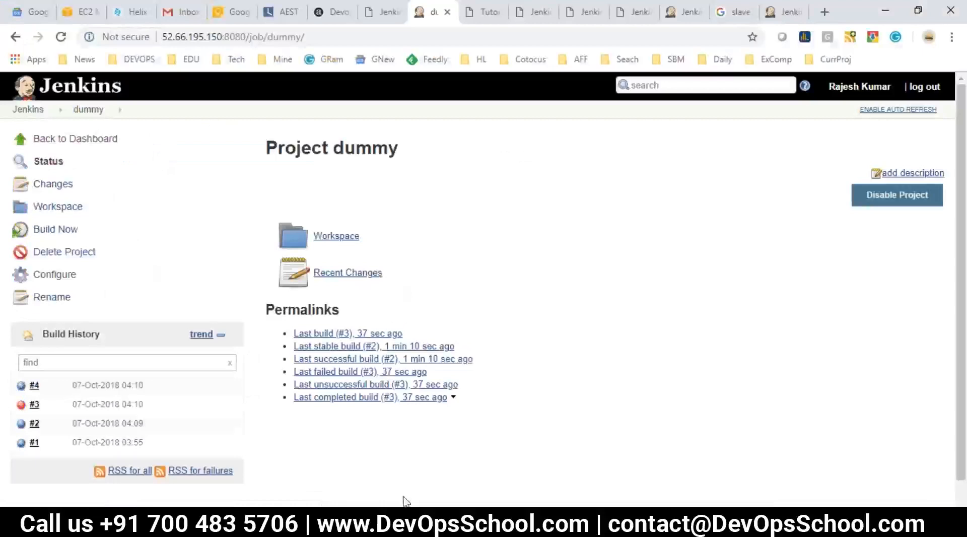
Reopen the untitled Notepad notes, highlight the "INDIVIDUAL NODE -- 1" line and return to the browser.
mouse_move(503, 528)
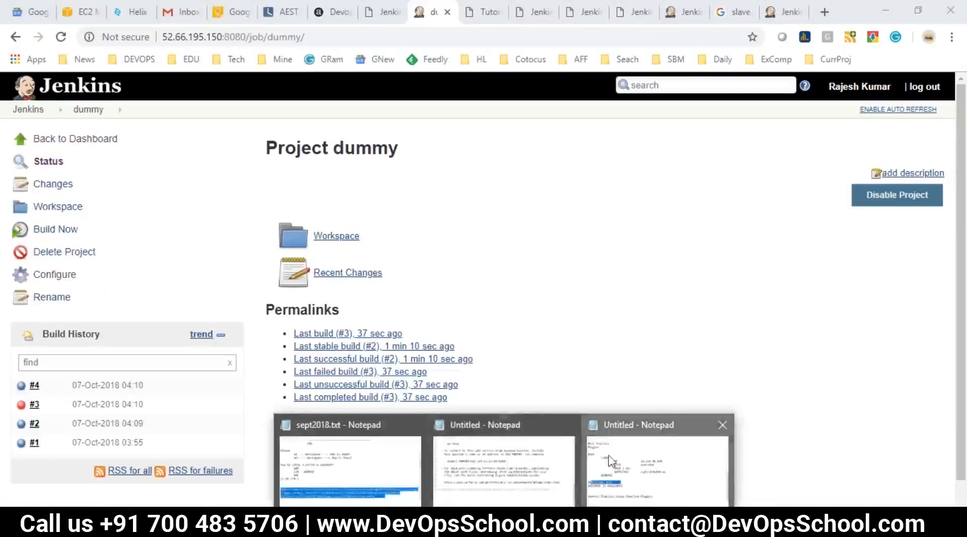
click(611, 459)
drag(256, 328, 42, 301)
key(alt+Tab)
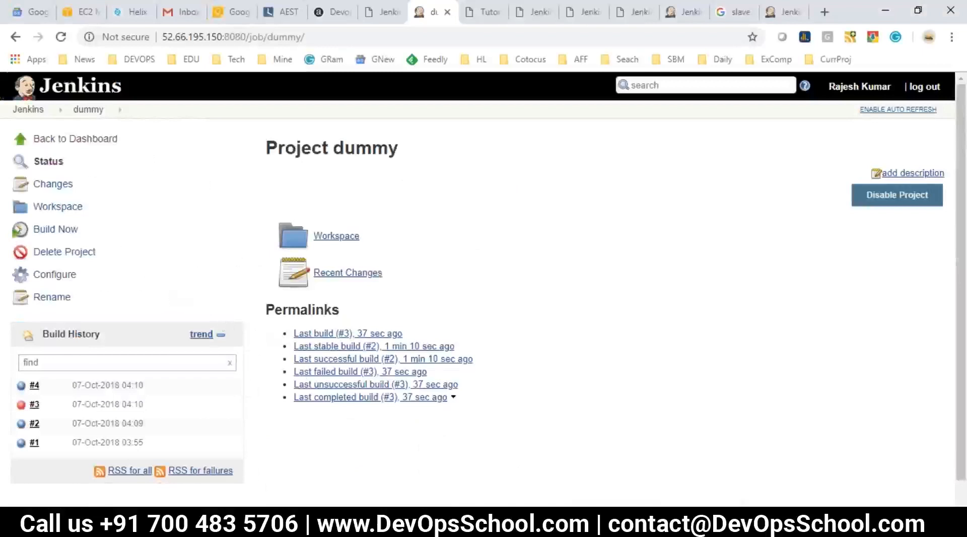
Switch to the Notepad notes again and highlight the "WHICHEVE IS AVAILABLE" line, then clear the selection and leave the notes.
click(629, 461)
drag(244, 355, 15, 356)
click(223, 364)
key(alt+Tab)
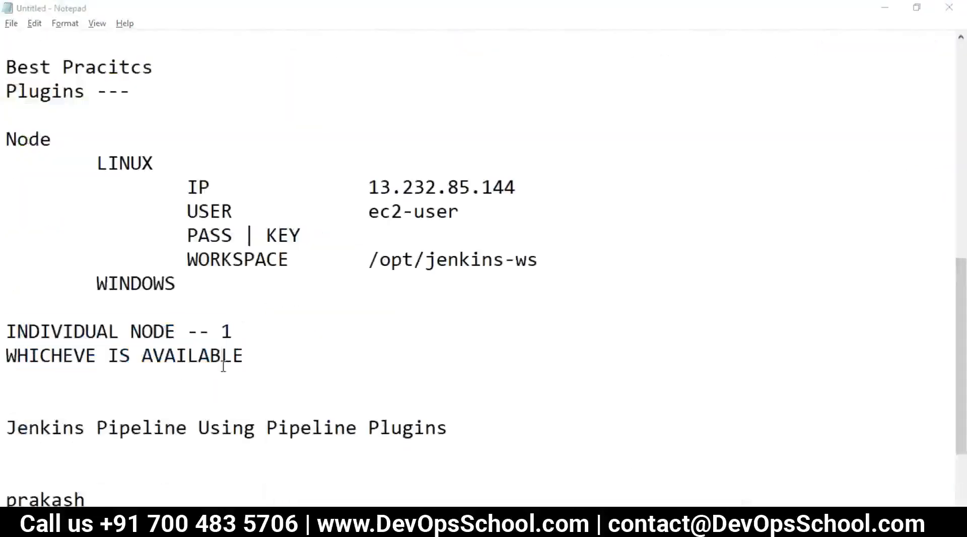
Open the node management page from the Jenkins administration settings.
click(25, 112)
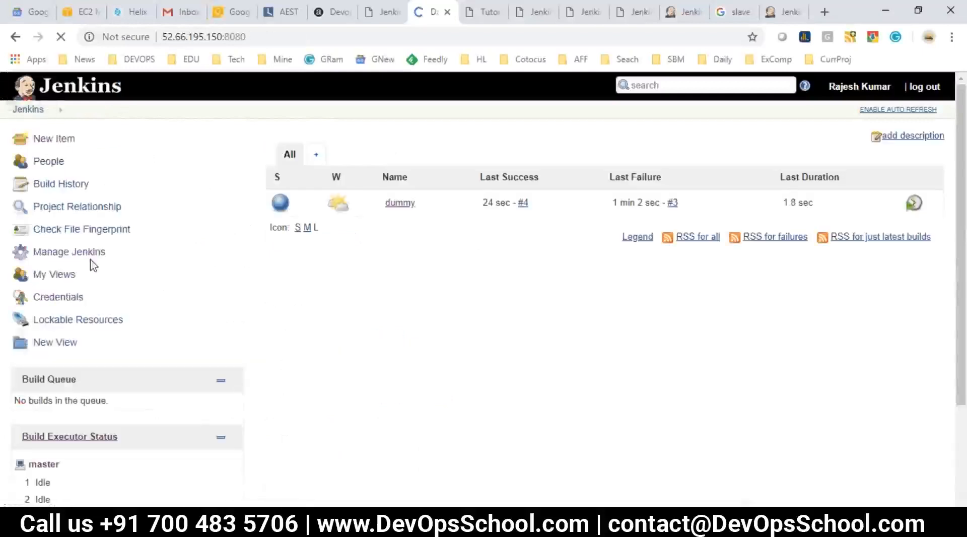
click(88, 253)
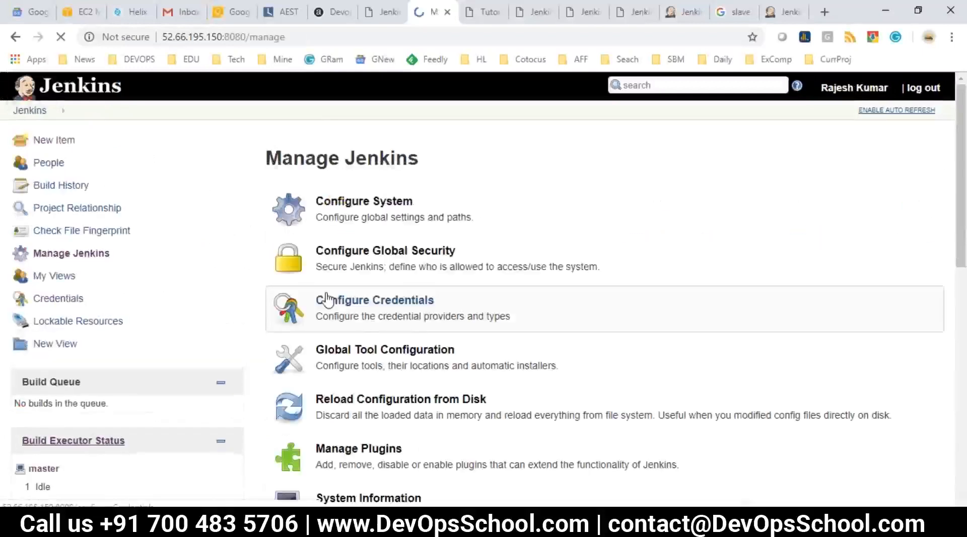
scroll(436, 341, down, 1)
scroll(436, 341, down, 3)
scroll(395, 417, up, 1)
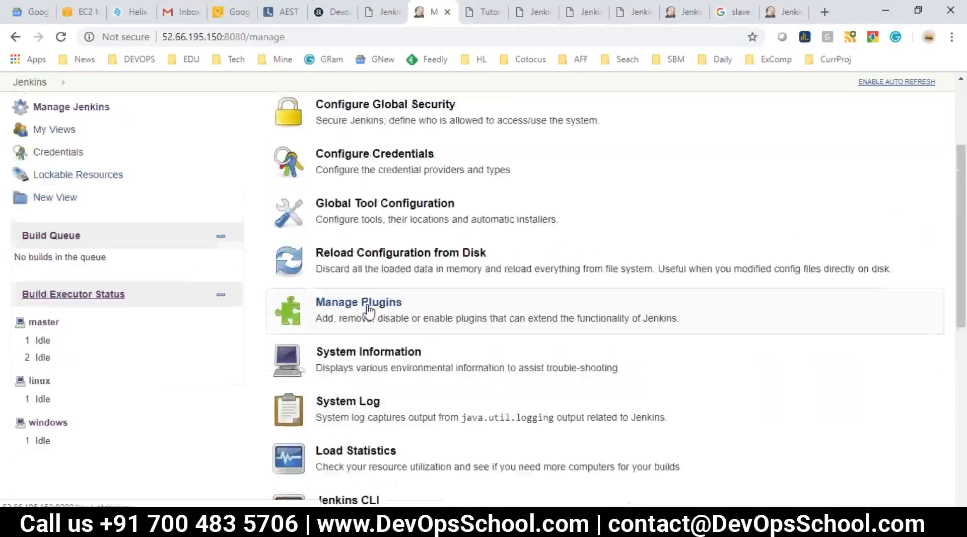
scroll(372, 446, down, 2)
click(372, 447)
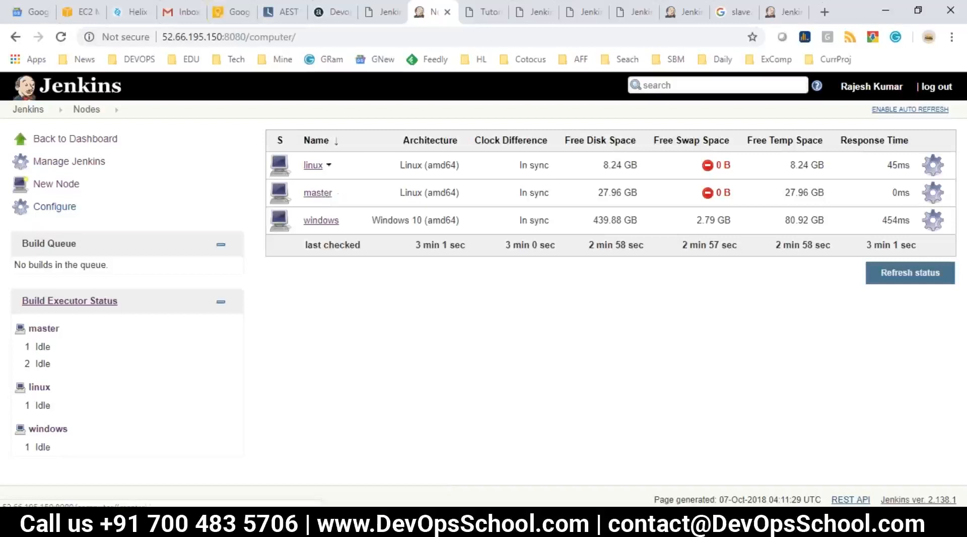
Set the master node's labels to "rhel, linux" in its configuration and save.
click(316, 194)
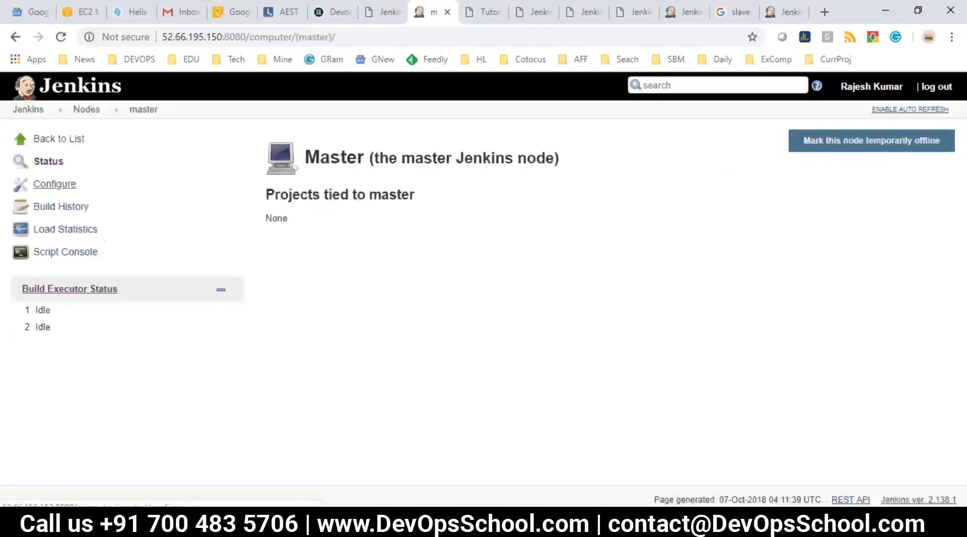
click(52, 186)
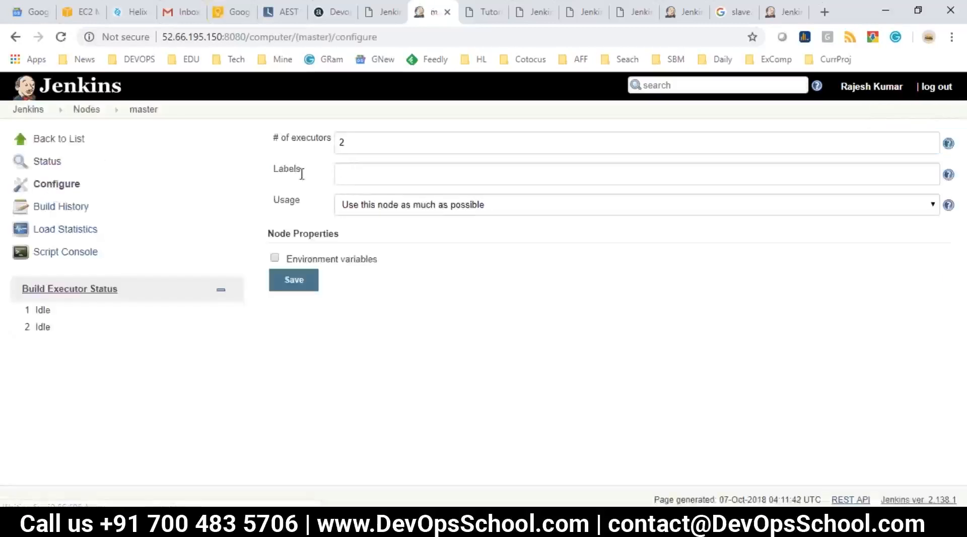
click(356, 175)
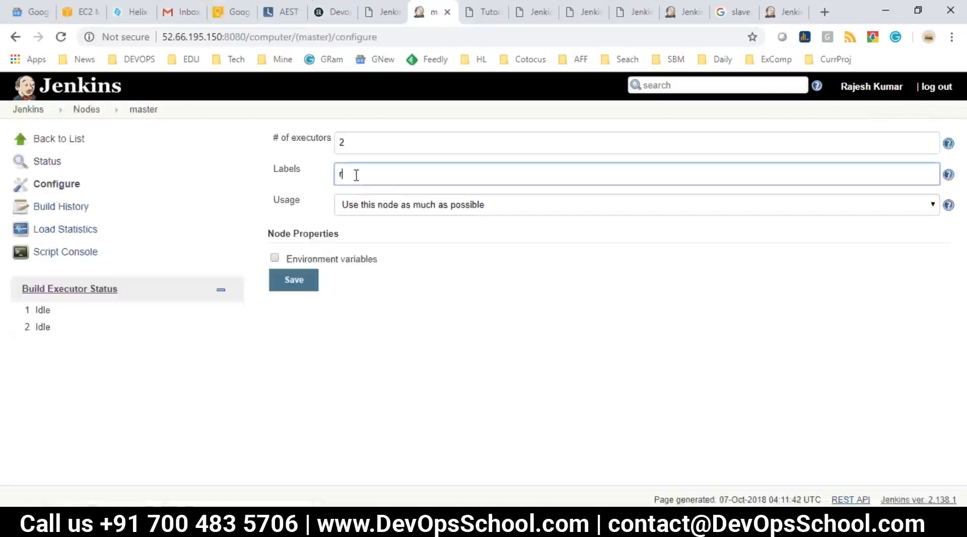
drag(383, 166, 328, 168)
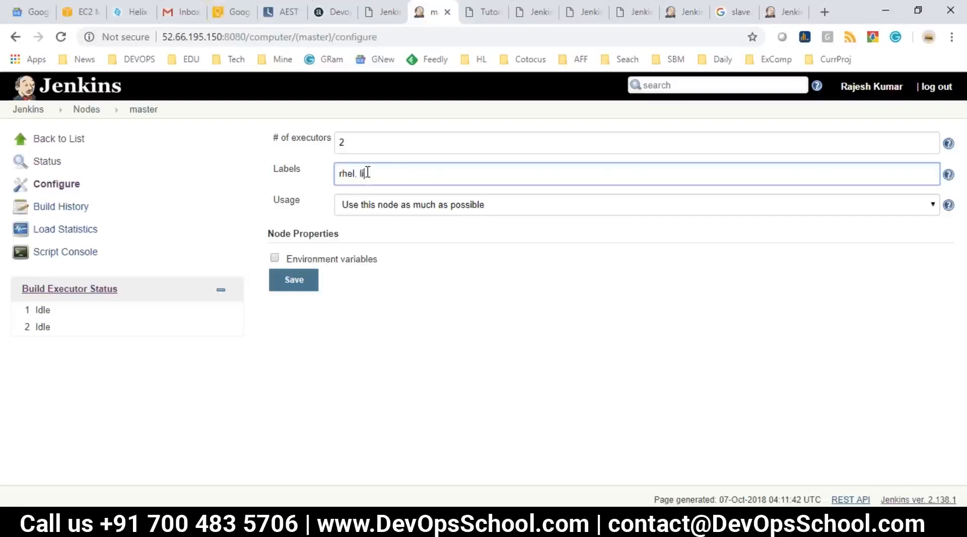
drag(380, 174, 310, 171)
click(293, 285)
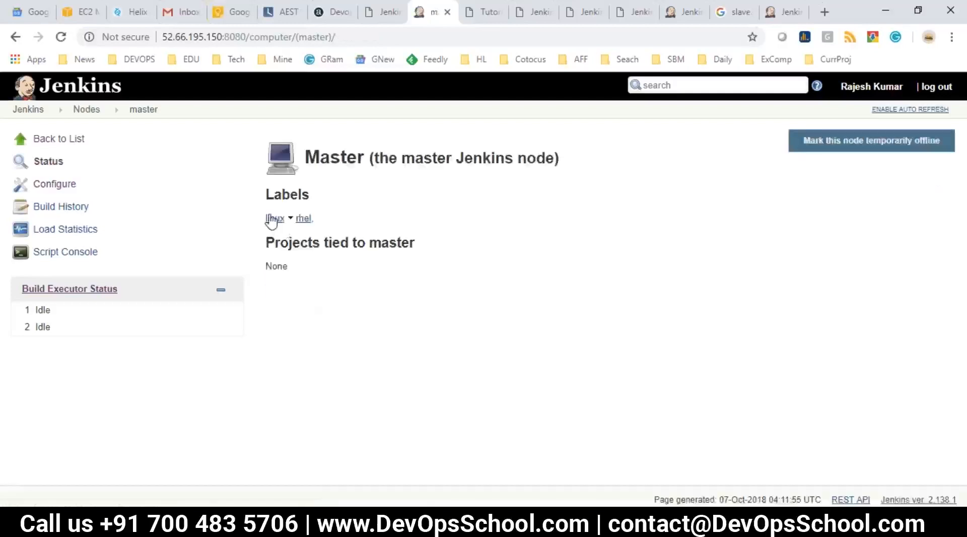
Inspect the linux and rhel label pages from the master node to see which nodes are assigned to each.
click(272, 218)
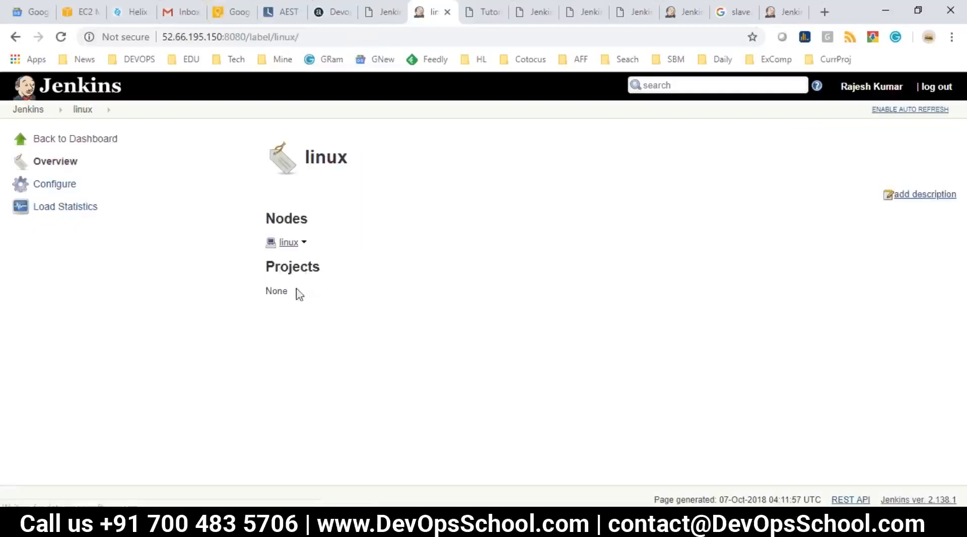
drag(308, 218, 265, 219)
click(15, 37)
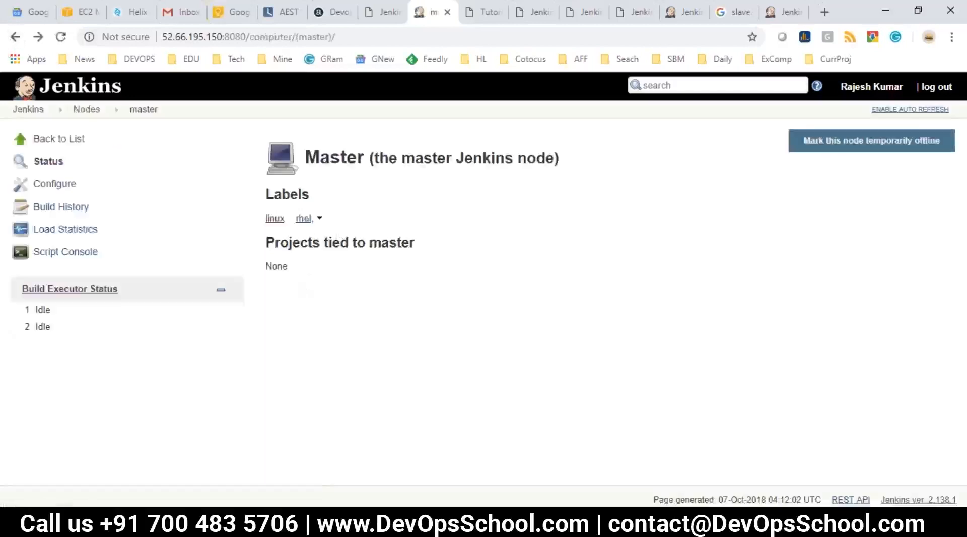
click(304, 221)
drag(335, 246, 273, 235)
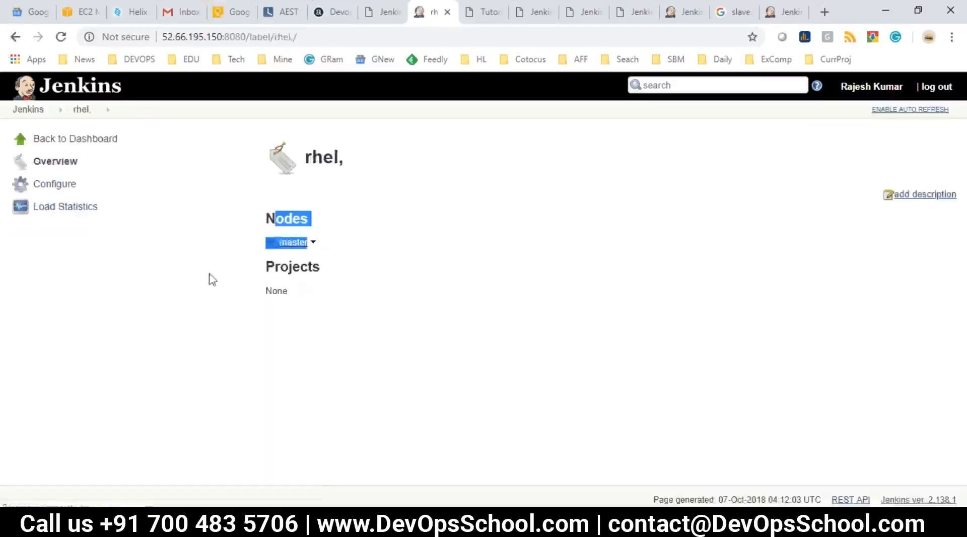
click(281, 249)
click(15, 37)
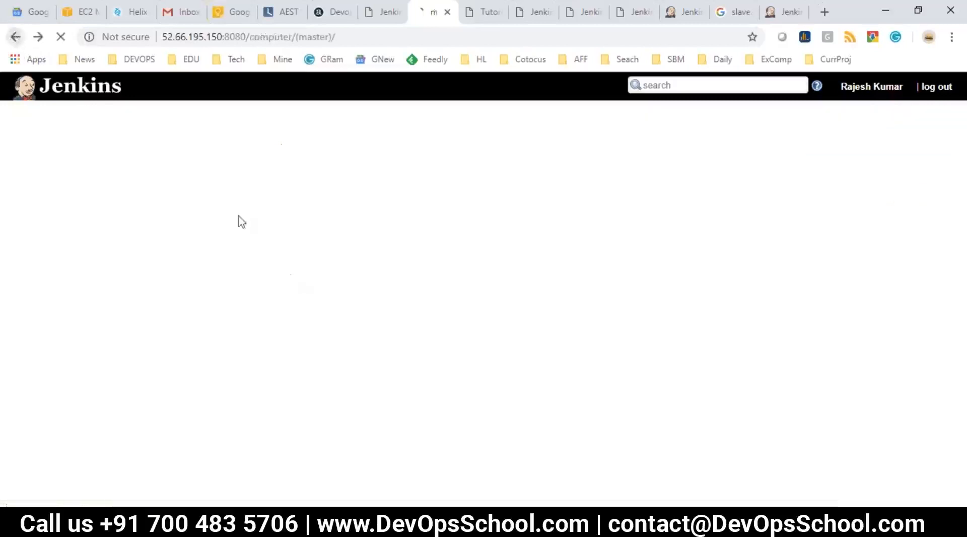
click(275, 220)
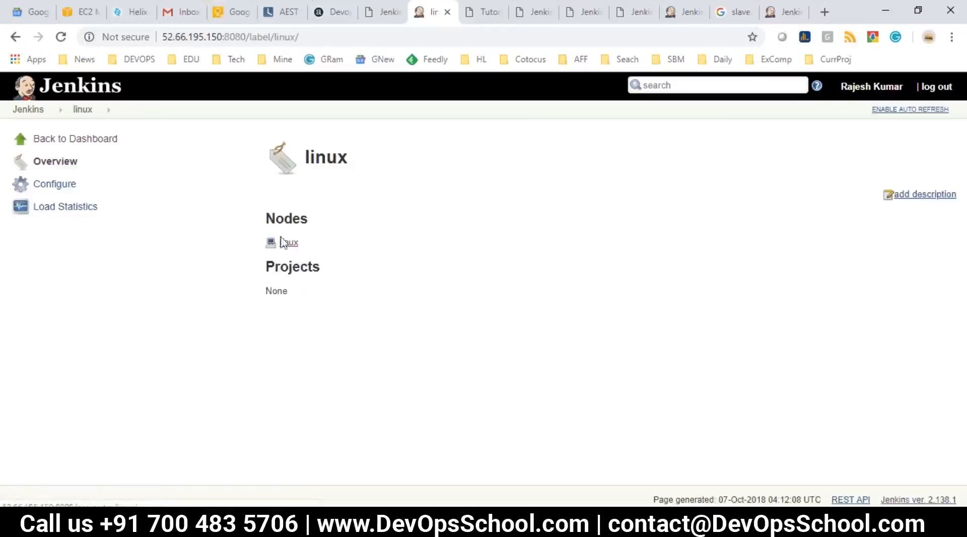
Add the label "rhel" to the linux agent node's configuration and save it.
click(43, 123)
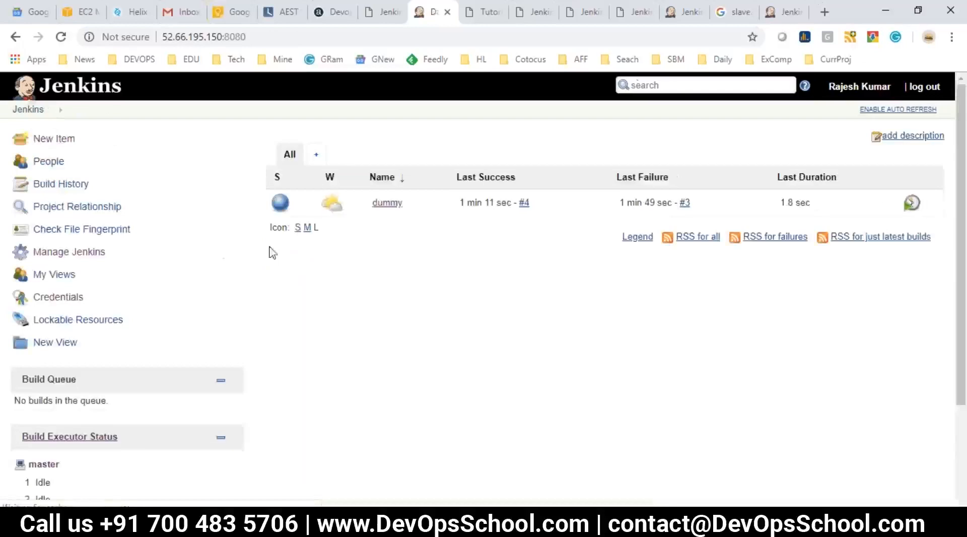
click(71, 253)
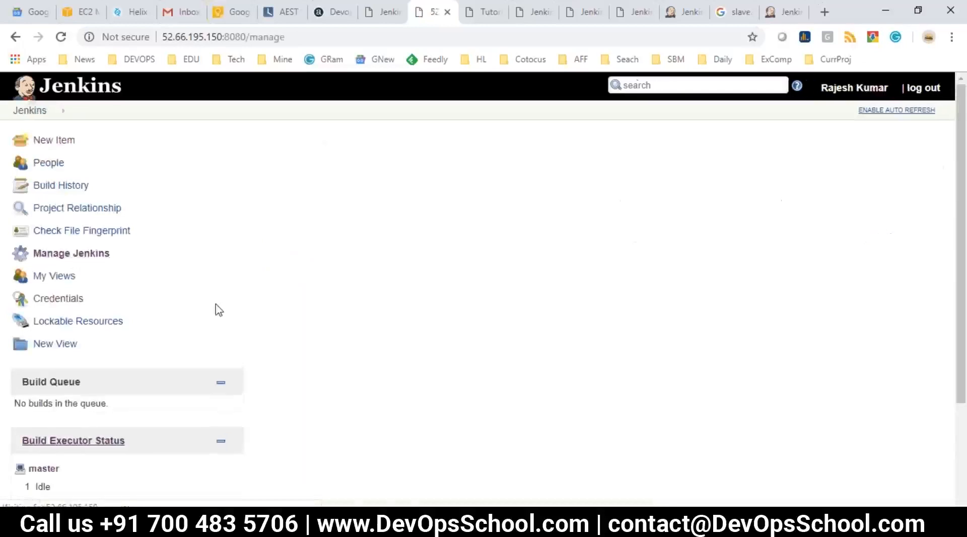
scroll(398, 365, down, 10)
click(345, 255)
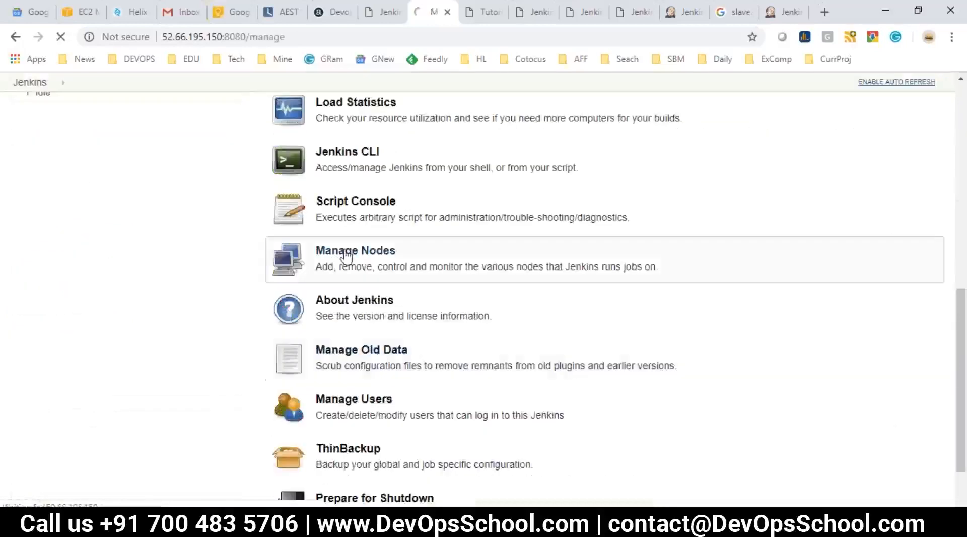
click(312, 165)
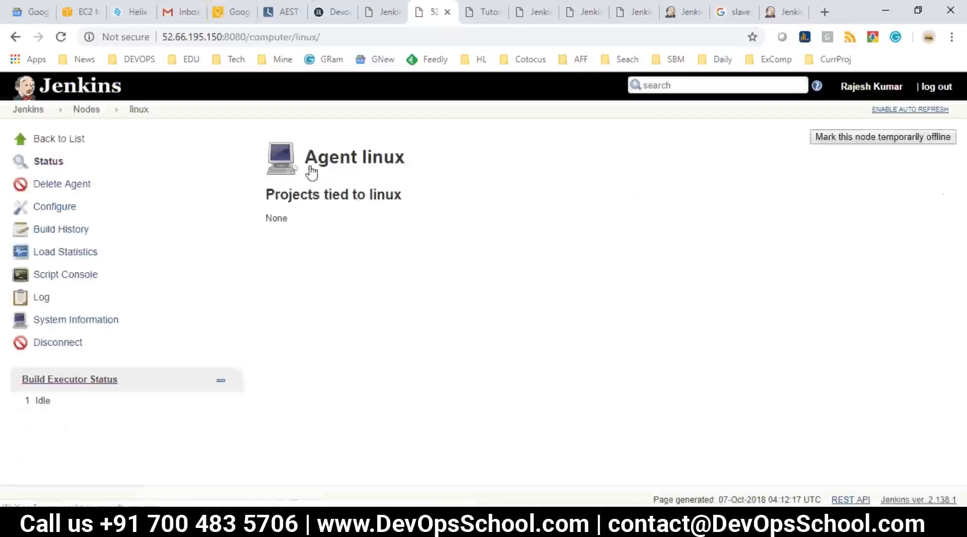
click(51, 209)
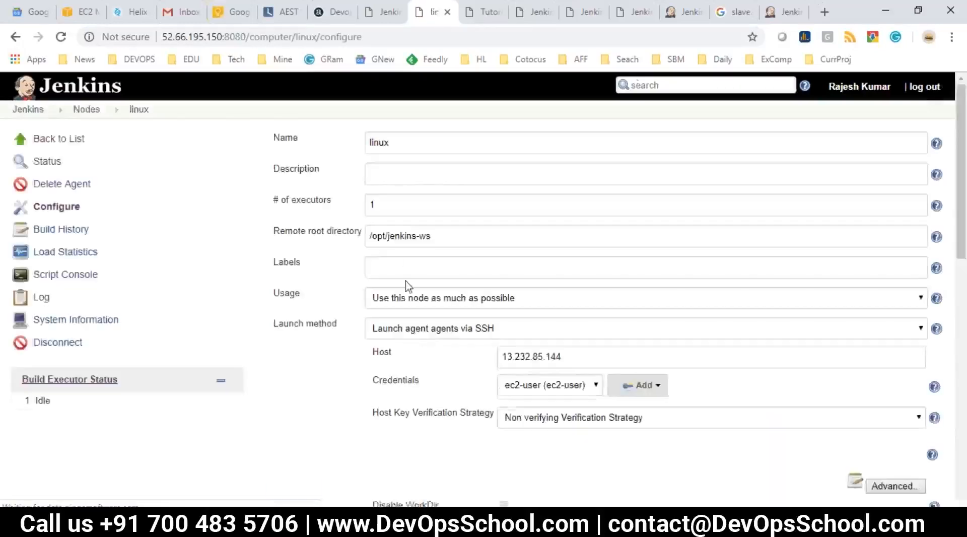
click(419, 267)
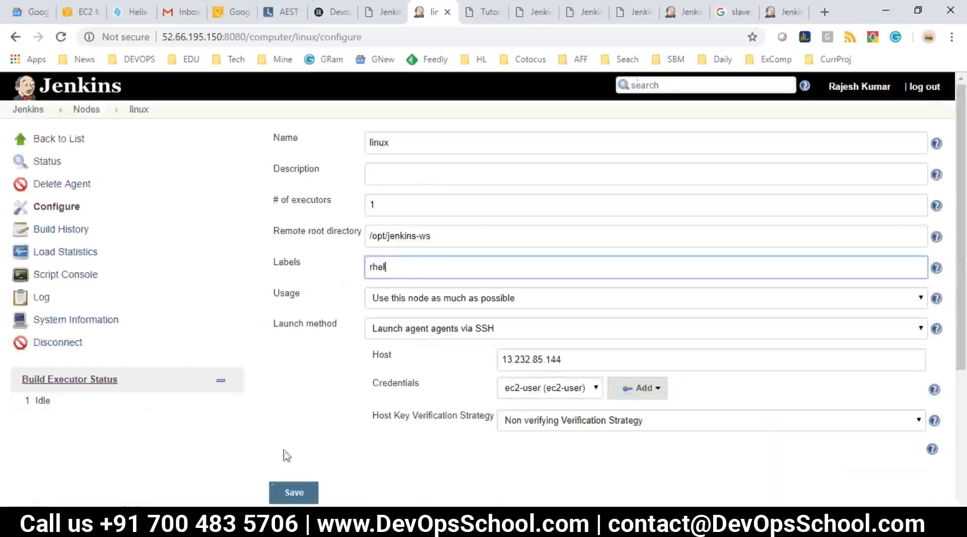
click(290, 494)
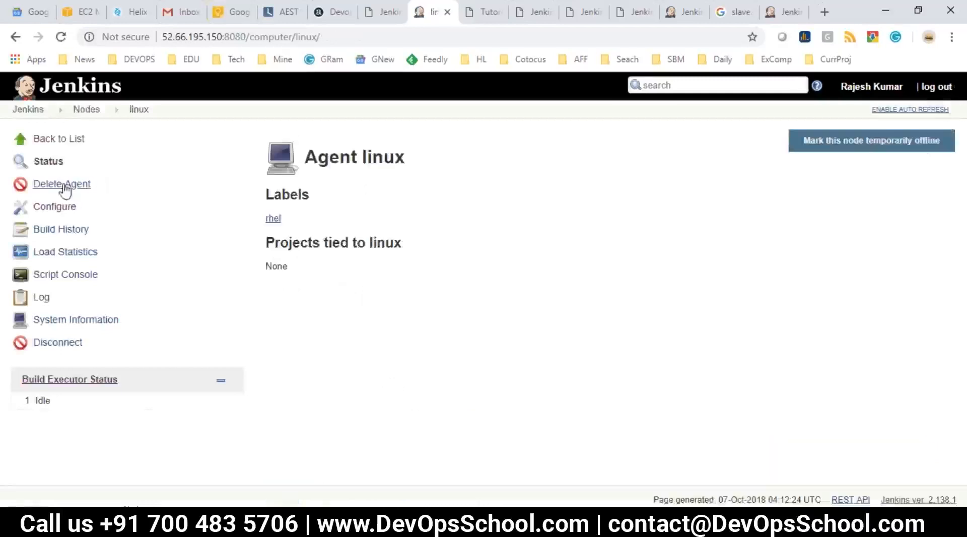
Replace the master node's labels with only "rhel" and save its configuration.
click(106, 110)
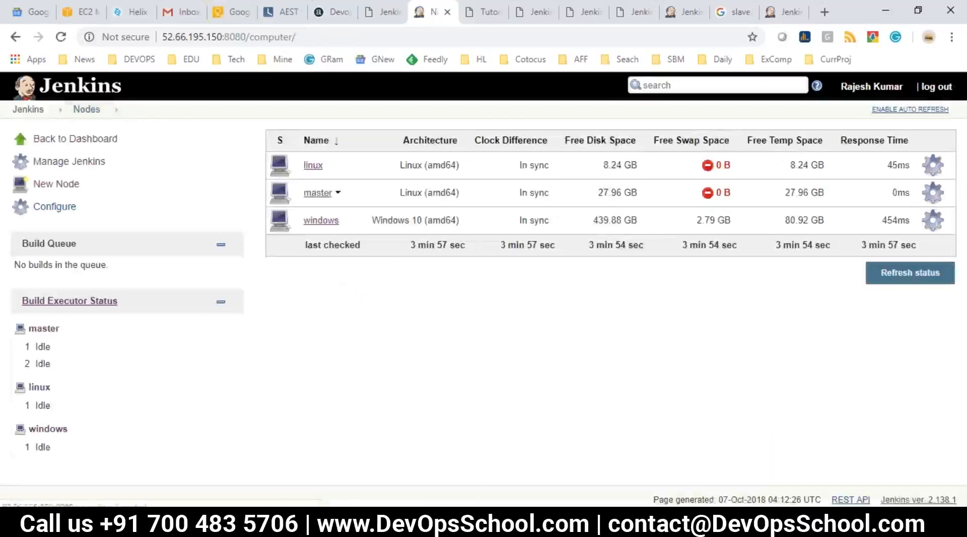
click(316, 194)
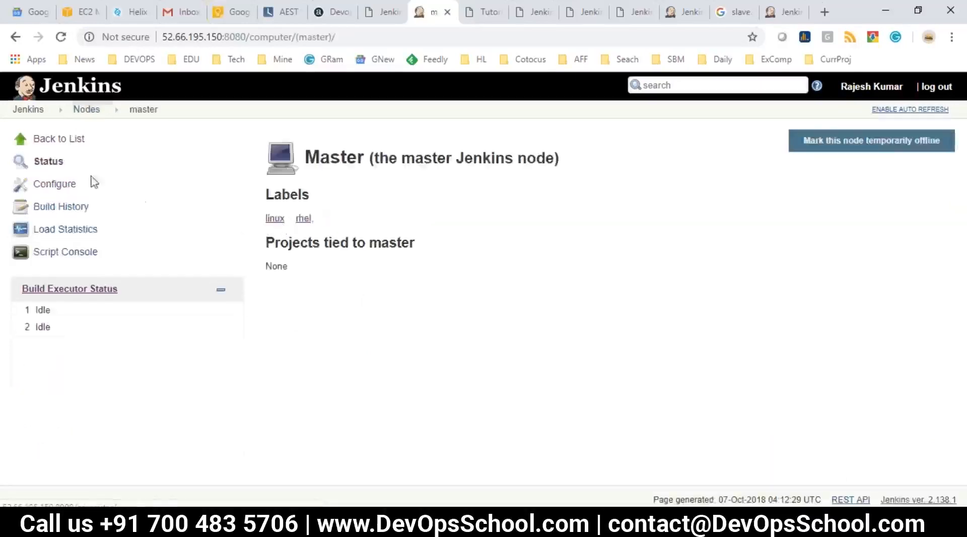
click(54, 187)
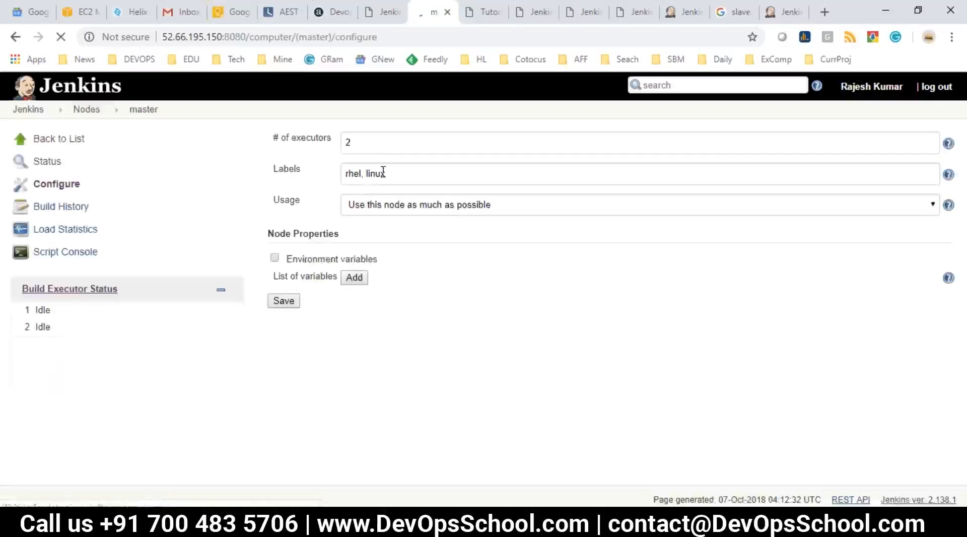
drag(398, 168, 258, 162)
text(rhel)
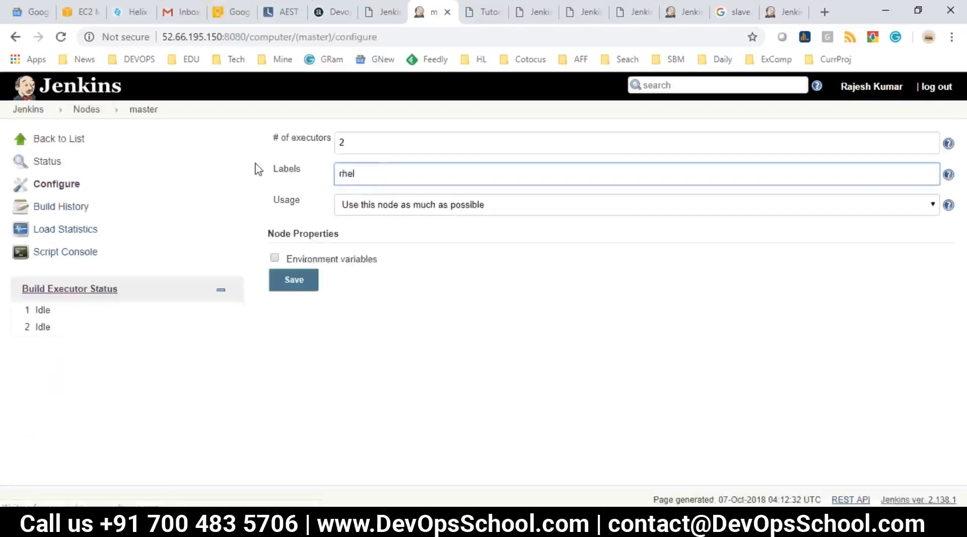
click(292, 280)
Open the rhel label from the linux agent and check which nodes share it.
click(87, 114)
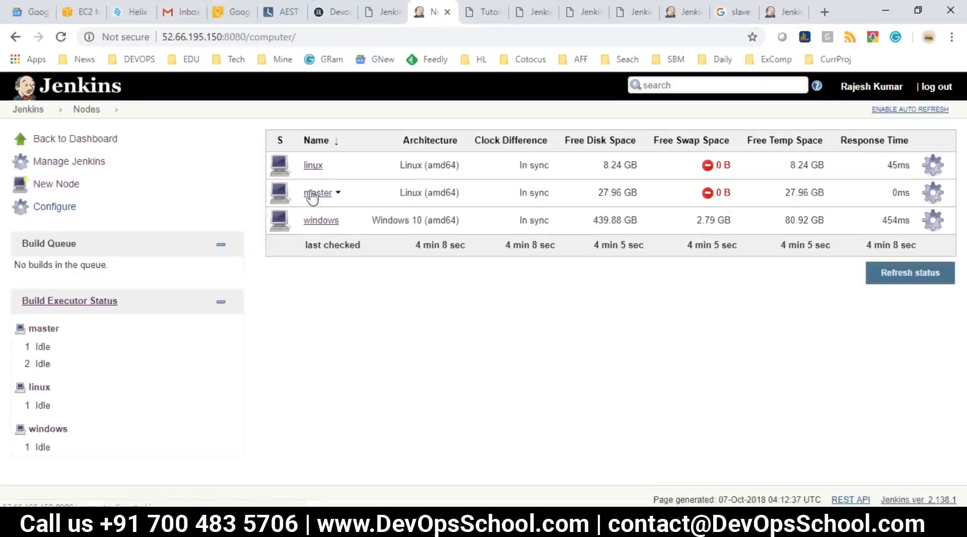
click(313, 166)
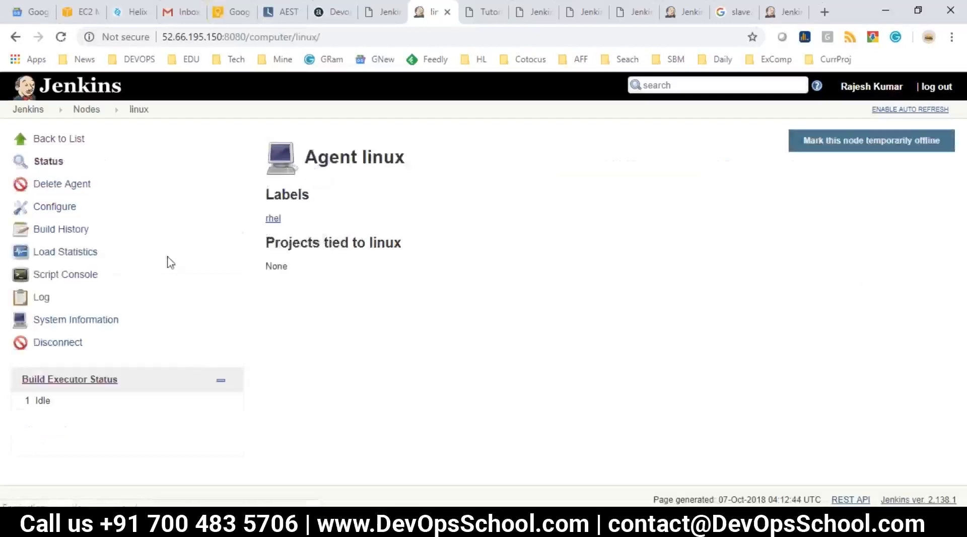
click(273, 218)
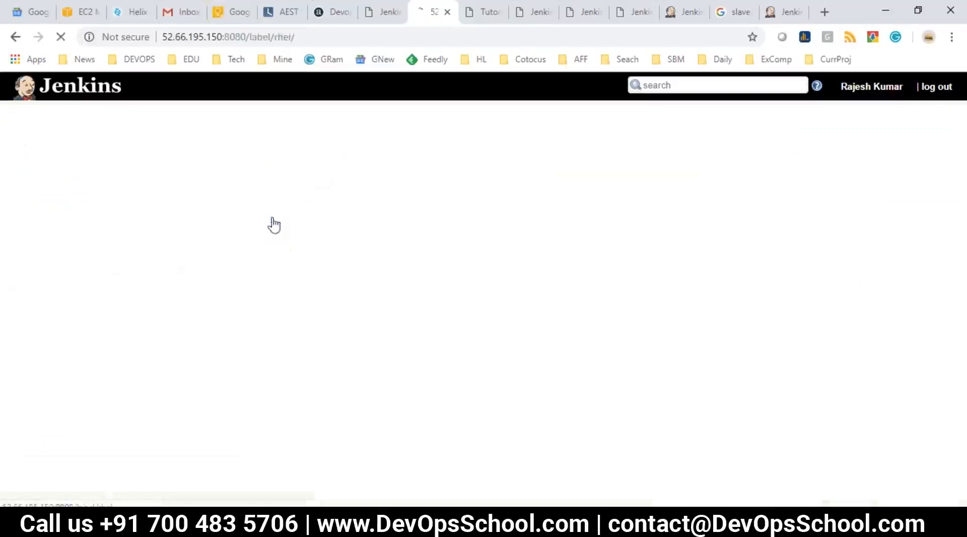
drag(319, 247, 263, 242)
click(337, 275)
click(304, 244)
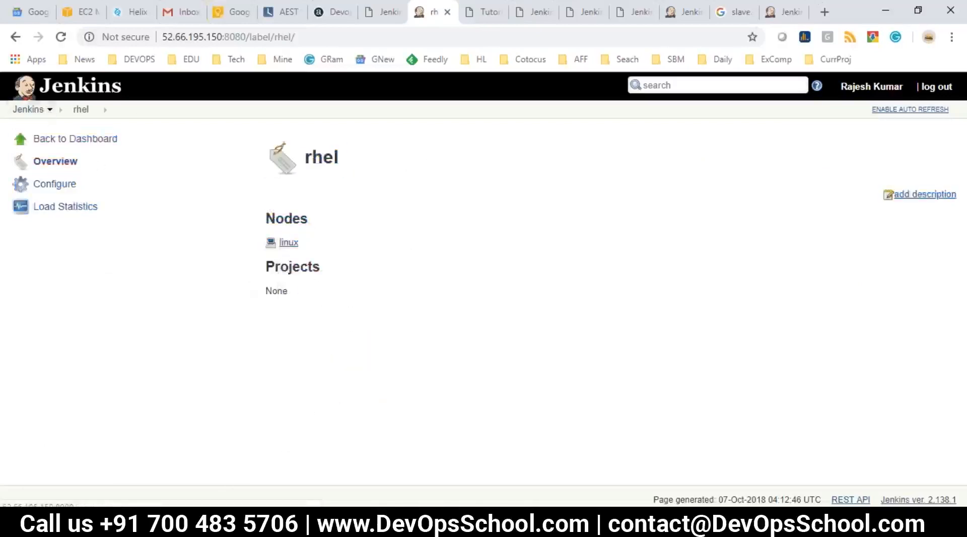
click(79, 111)
Recheck the master node's label in its configuration, save it again, and open its rhel label page.
click(31, 111)
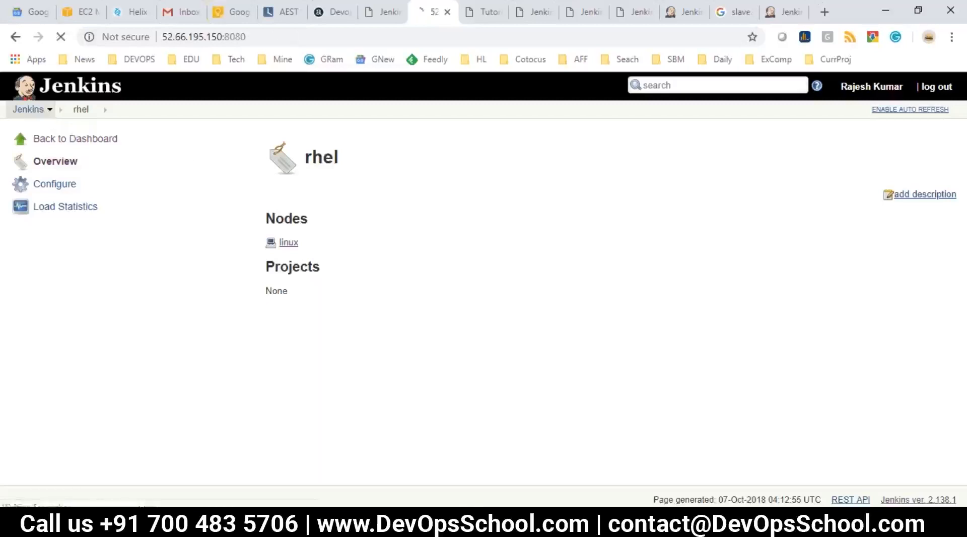
click(96, 253)
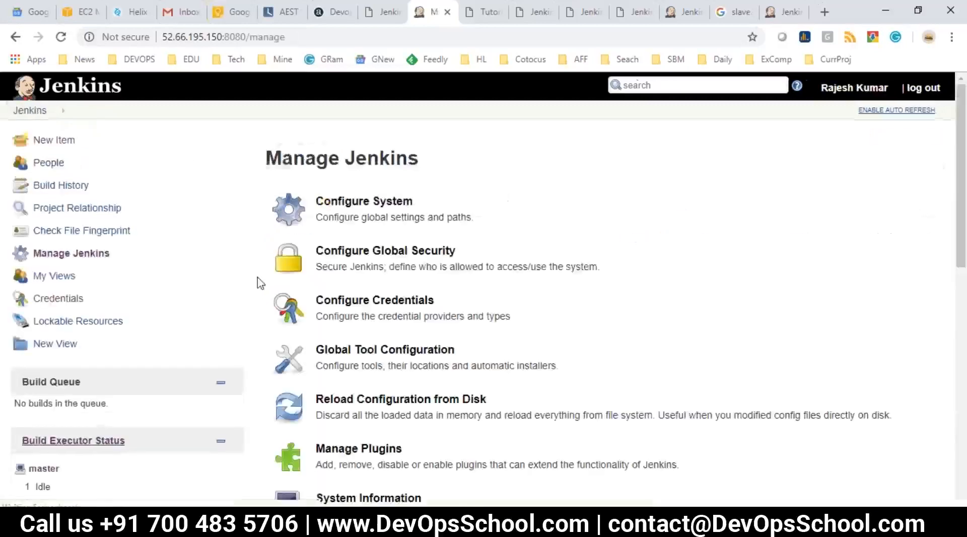
scroll(260, 283, down, 5)
click(366, 452)
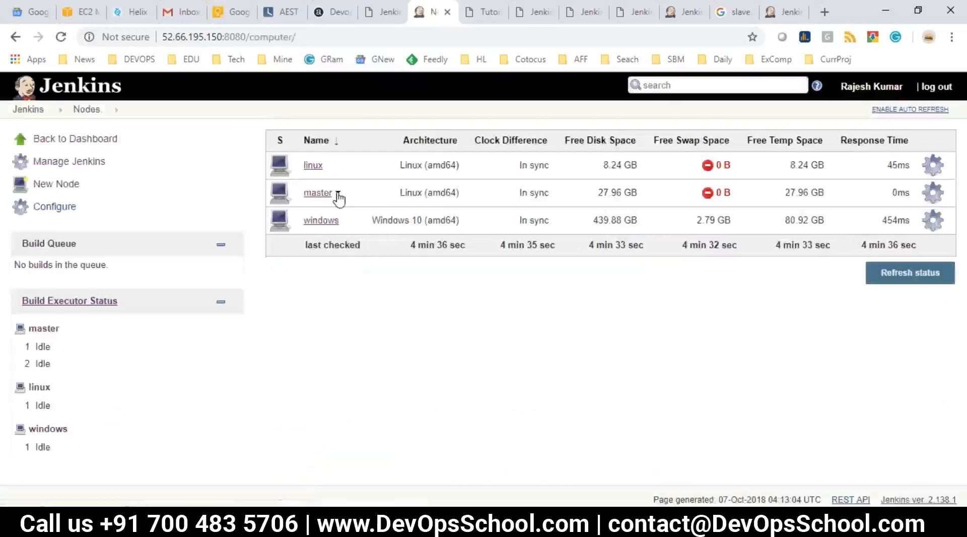
click(338, 193)
click(360, 214)
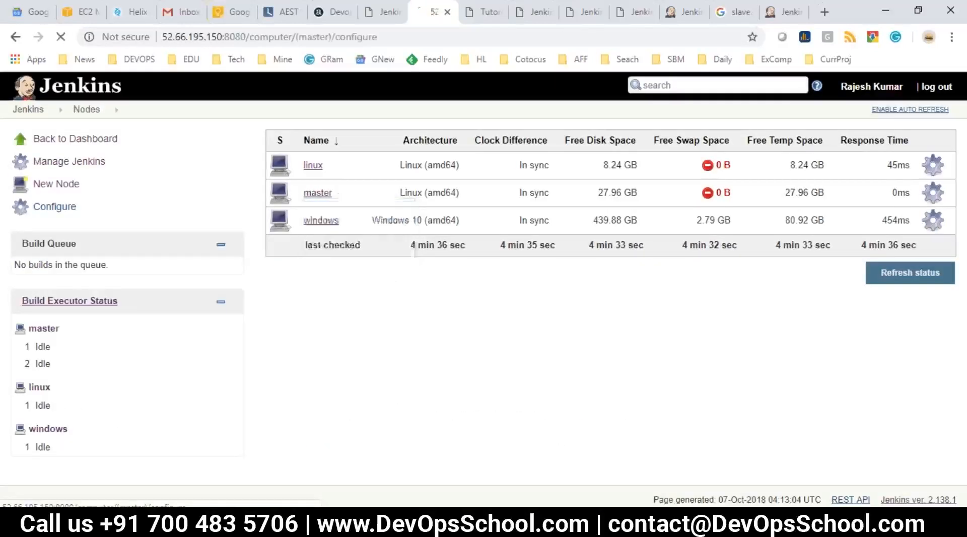
click(351, 176)
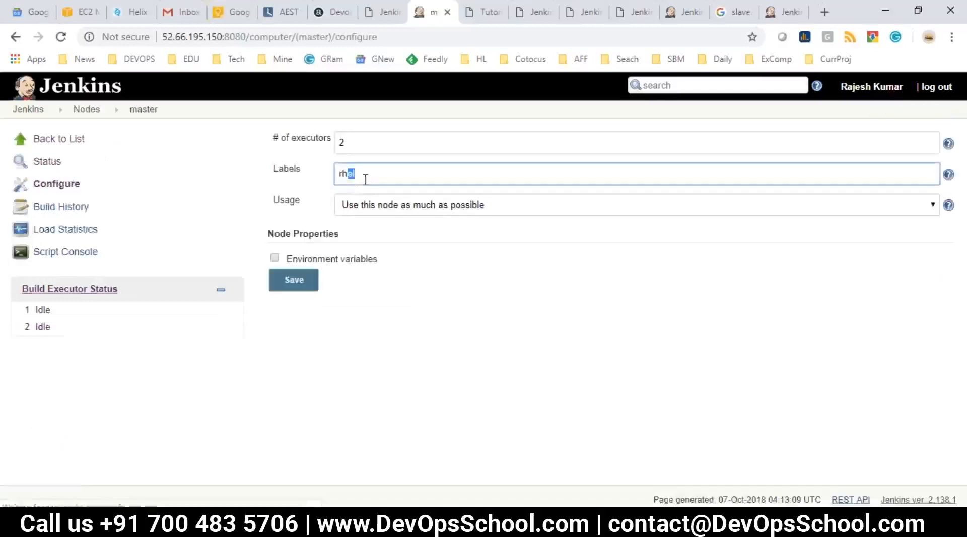
click(305, 283)
click(273, 218)
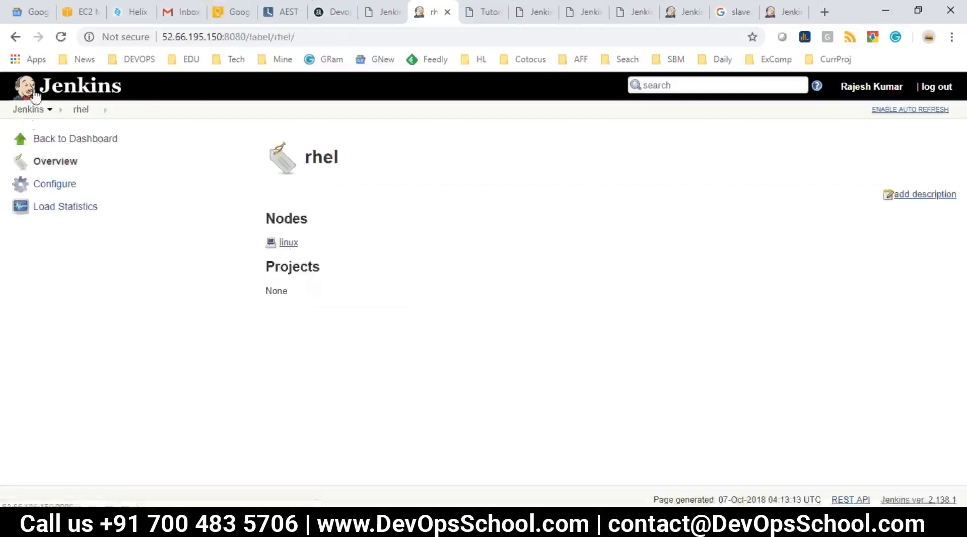
Return to the node list, open the linux agent's rhel label, and check which nodes share it.
click(15, 37)
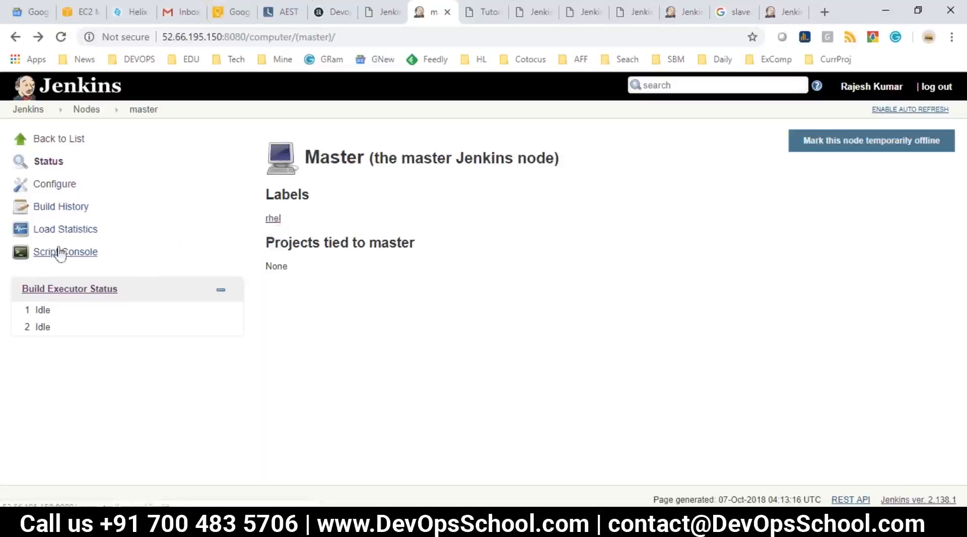
click(64, 141)
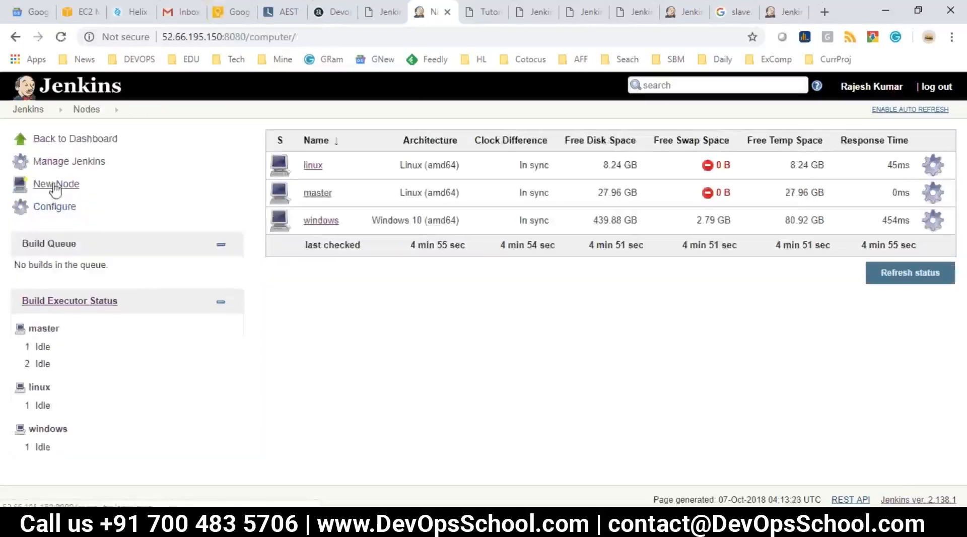
click(87, 111)
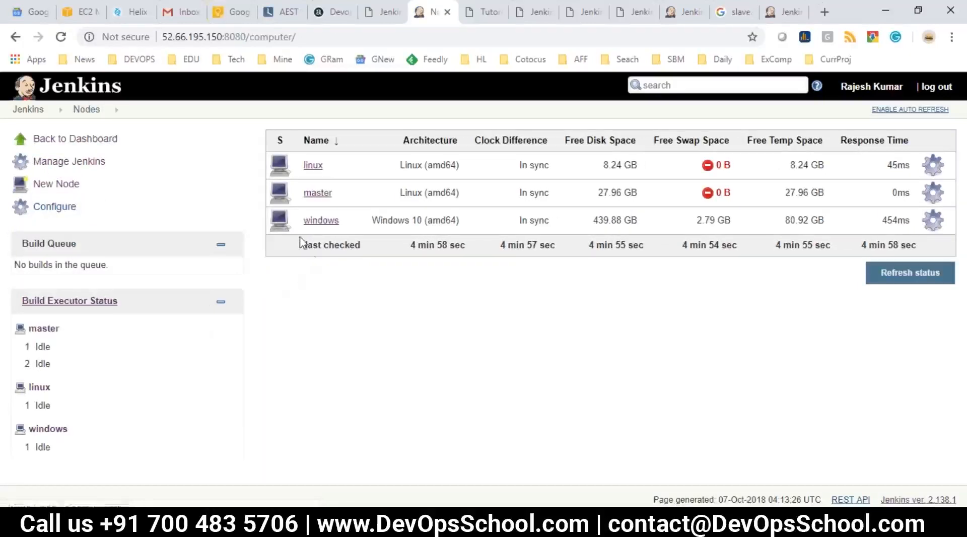
click(308, 171)
click(272, 219)
drag(252, 245, 248, 244)
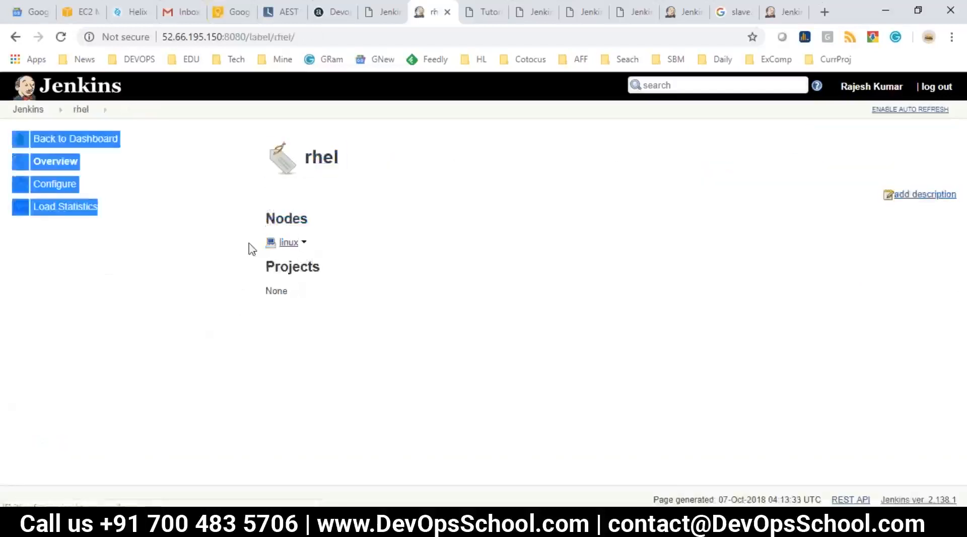
Add the label "rhel" to the windows agent's configuration and save it.
click(15, 36)
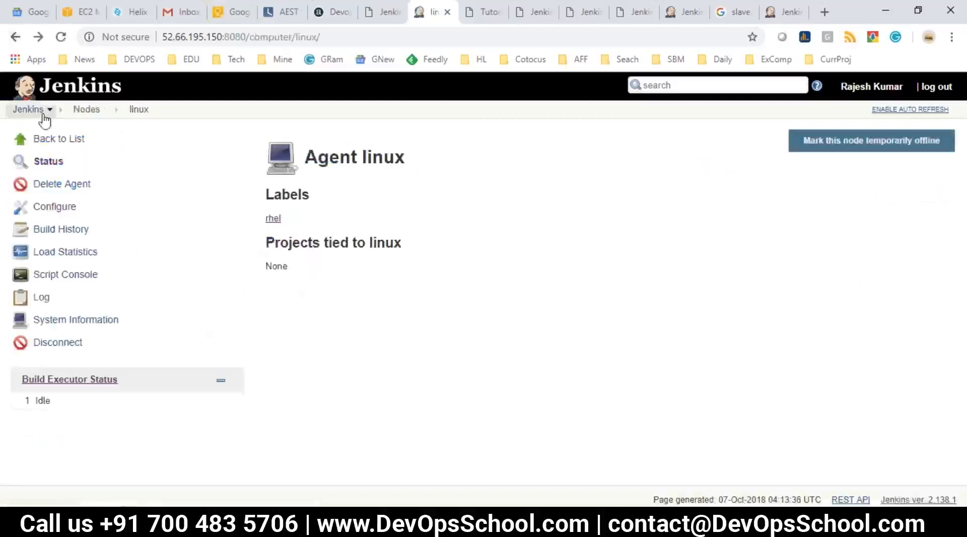
click(88, 113)
click(320, 220)
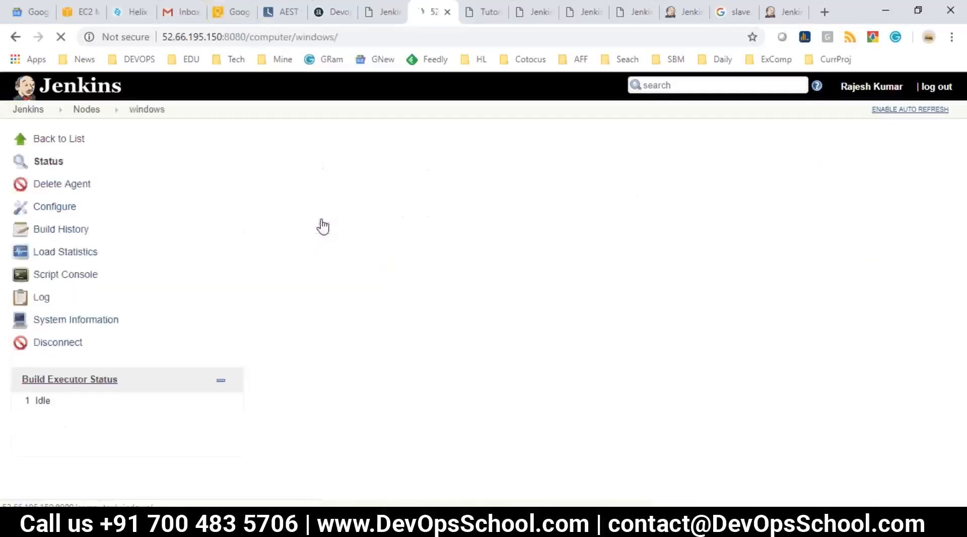
click(44, 207)
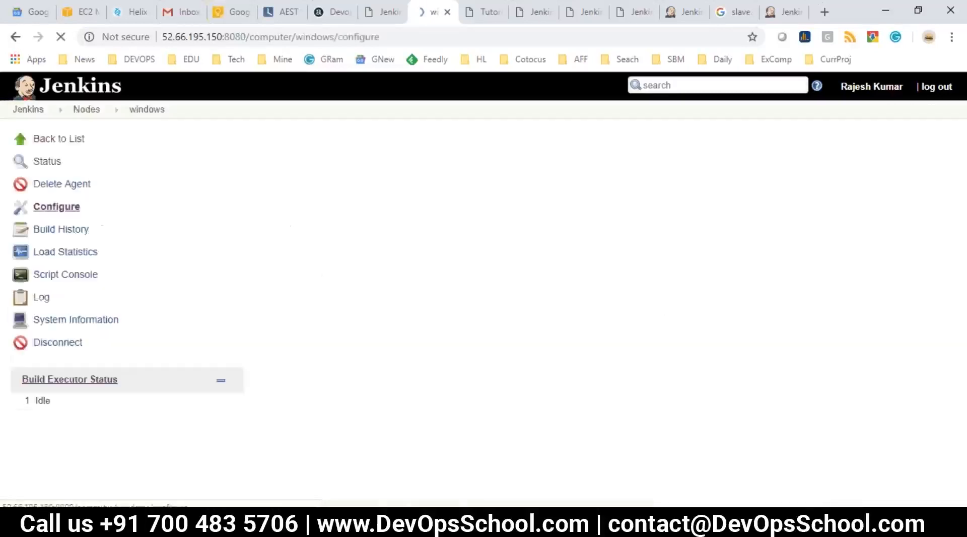
click(390, 268)
text(rhel)
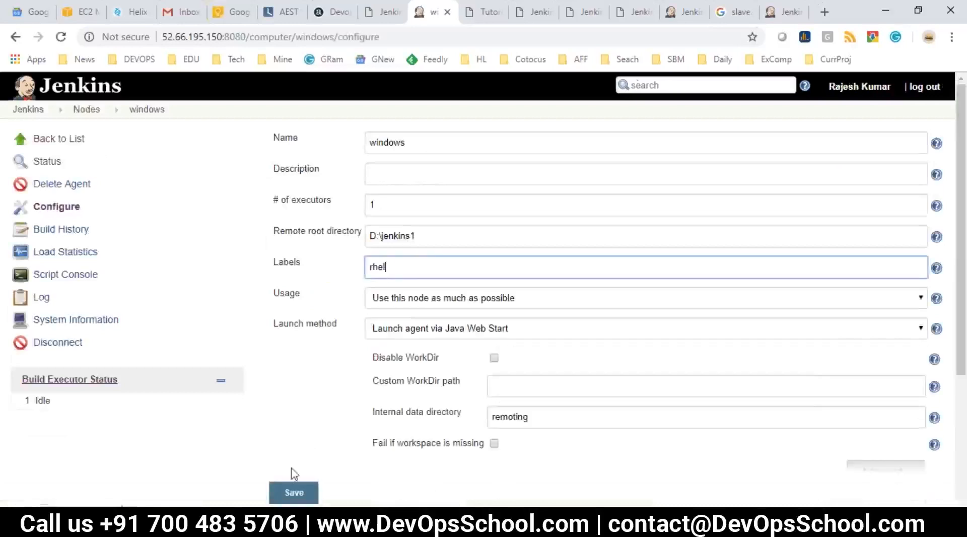
click(294, 493)
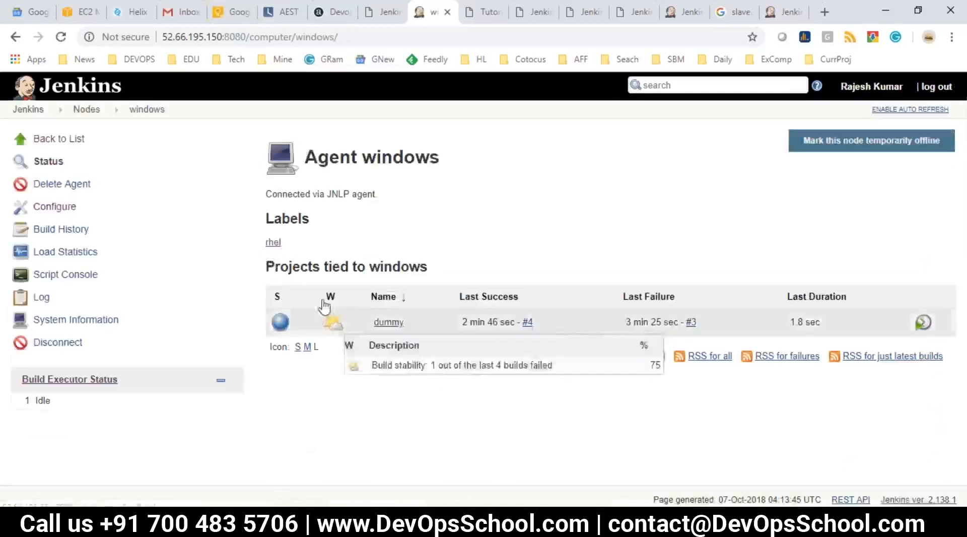
Open the rhel label from the windows agent and review its member nodes and its configuration.
click(273, 243)
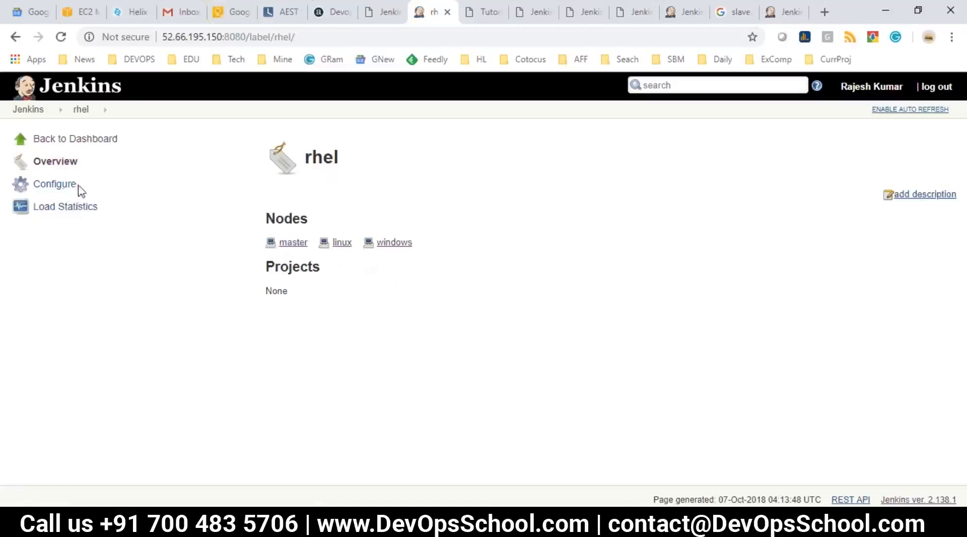
click(57, 184)
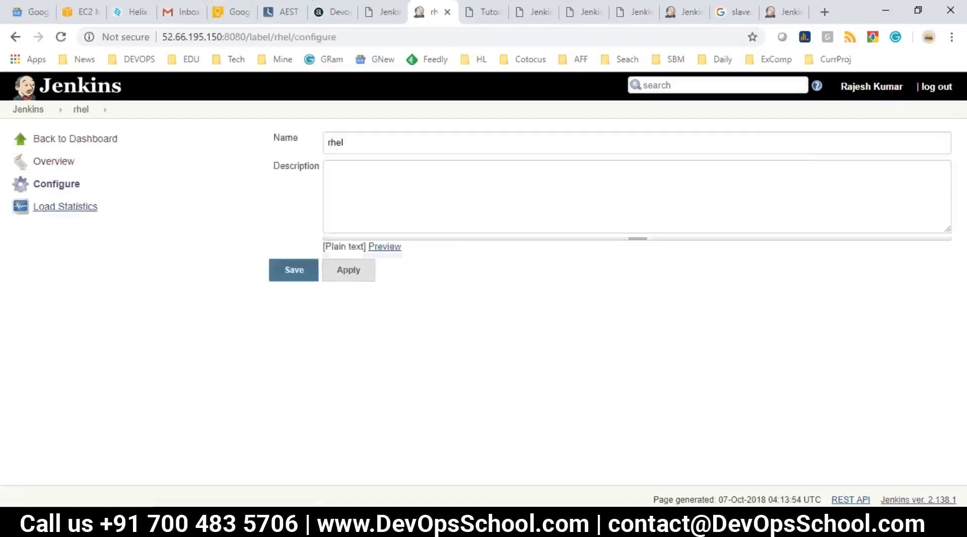
click(75, 111)
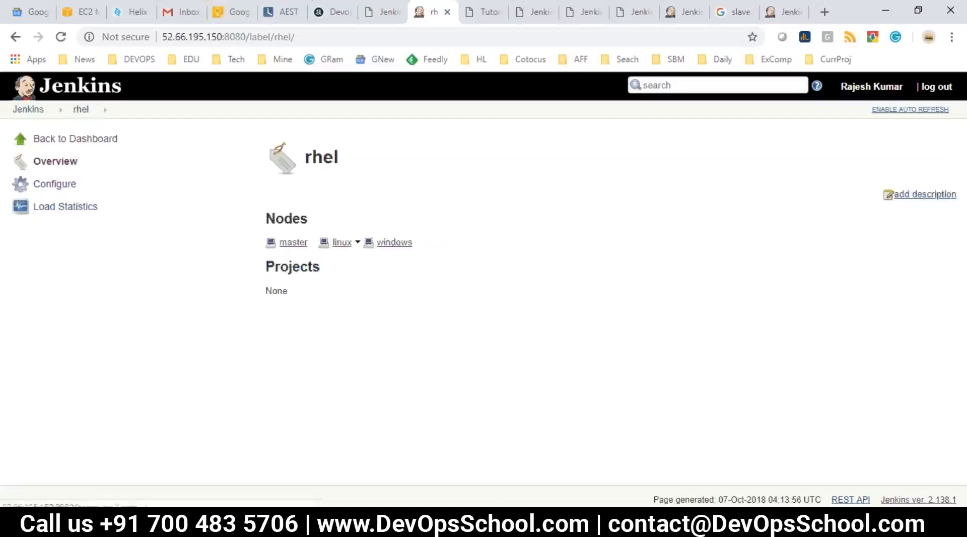
Remove the "rhel" label from the windows agent's configuration and save it.
click(384, 245)
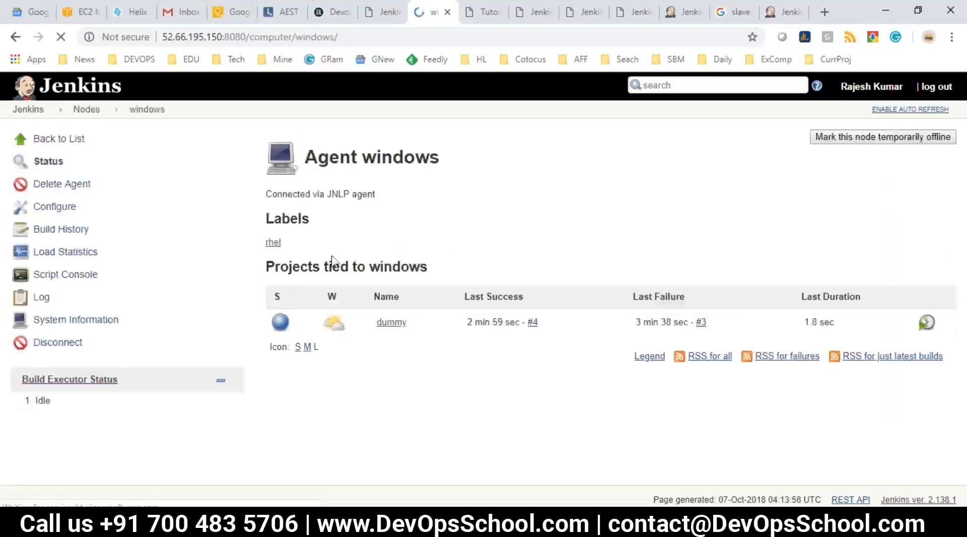
click(54, 207)
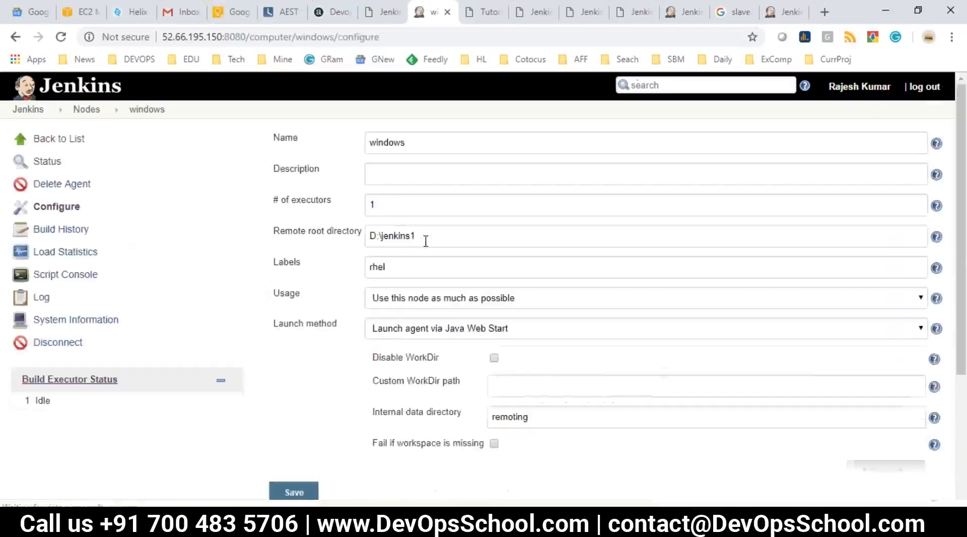
double_click(410, 267)
key(BackSpace)
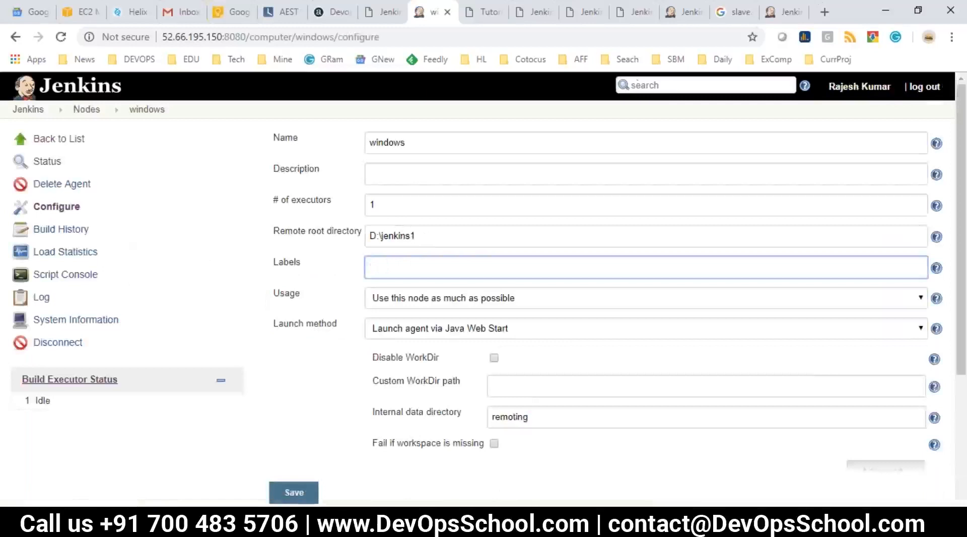
click(308, 493)
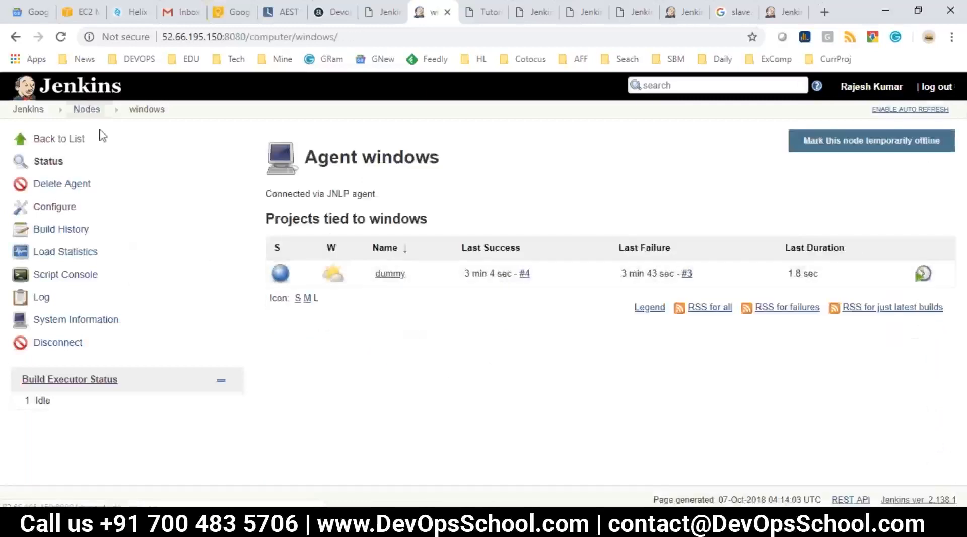
Open the rhel label through the linux agent and examine its remaining member nodes.
click(88, 110)
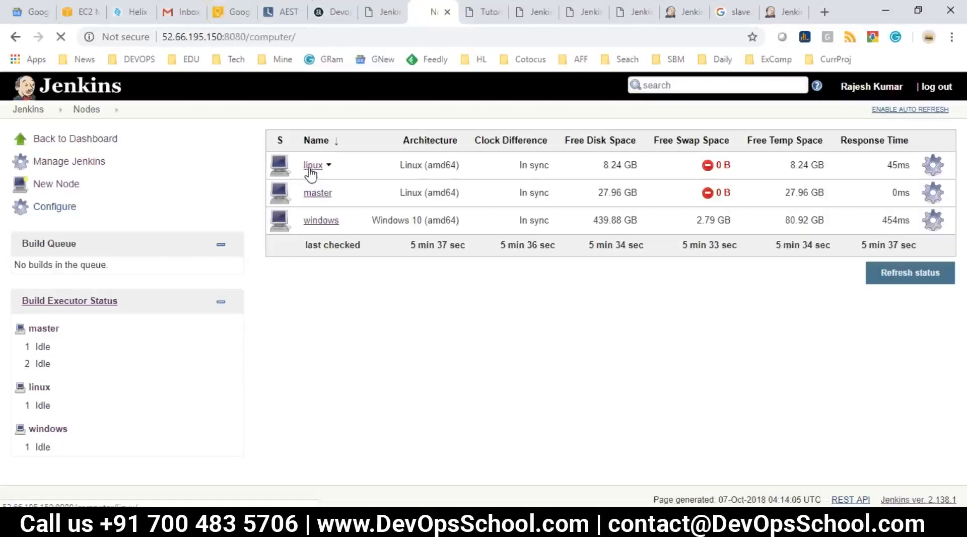
click(309, 170)
click(277, 221)
drag(347, 250, 276, 247)
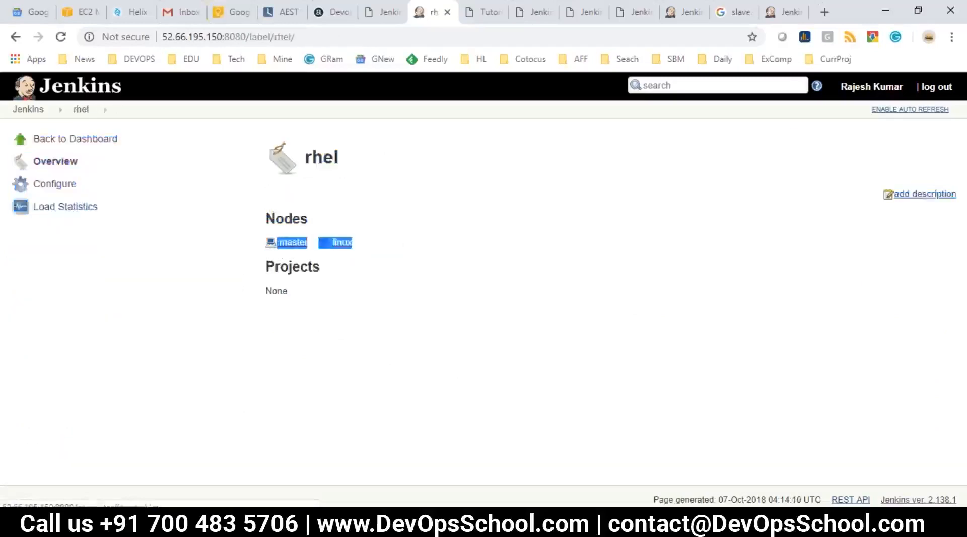
click(318, 255)
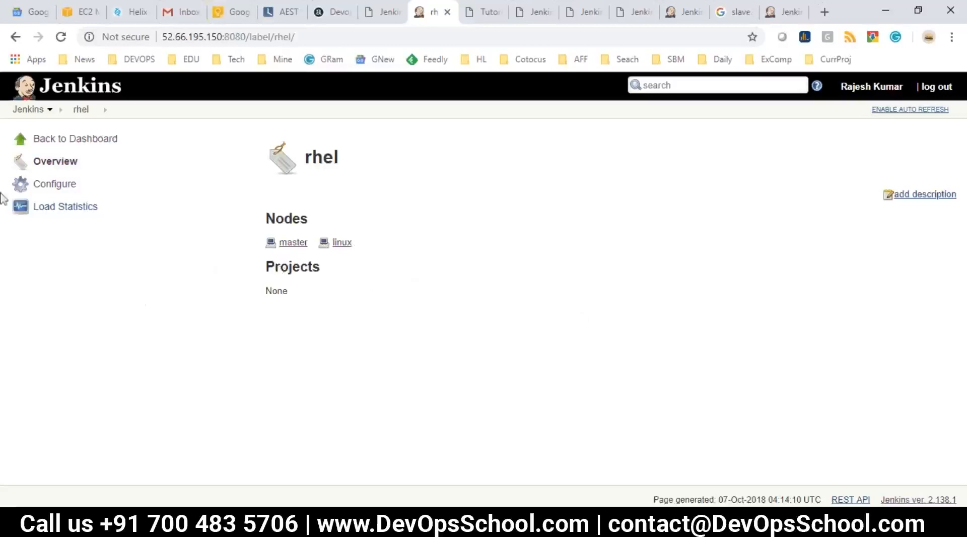
Set the dummy project's label expression to "rhel" so it is restricted to that node group, and save the configuration.
click(15, 107)
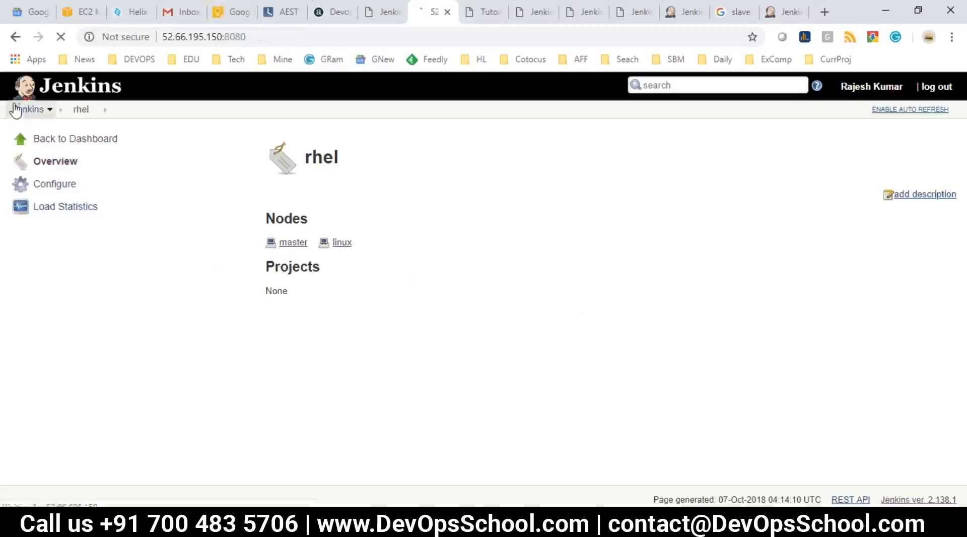
click(385, 204)
click(70, 275)
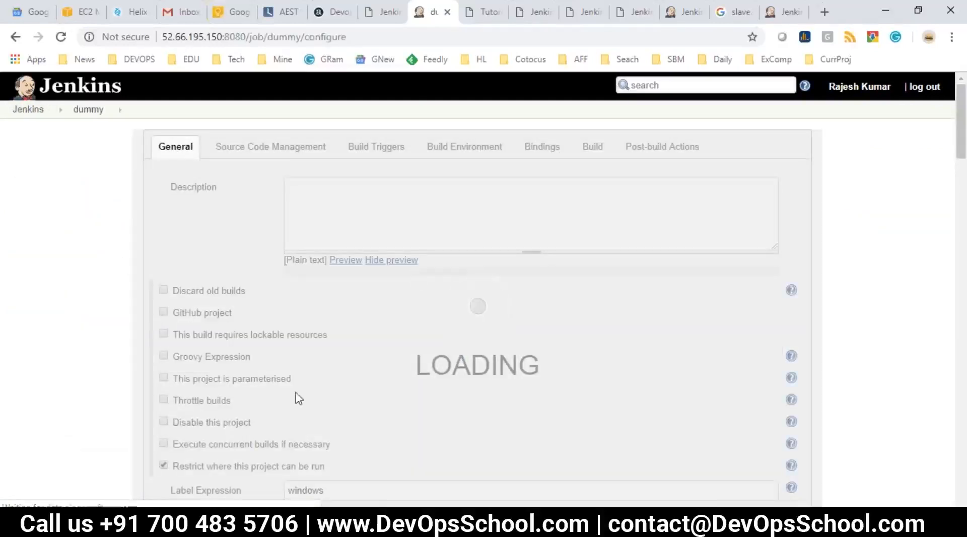
scroll(297, 398, down, 3)
double_click(267, 317)
text(rhe)
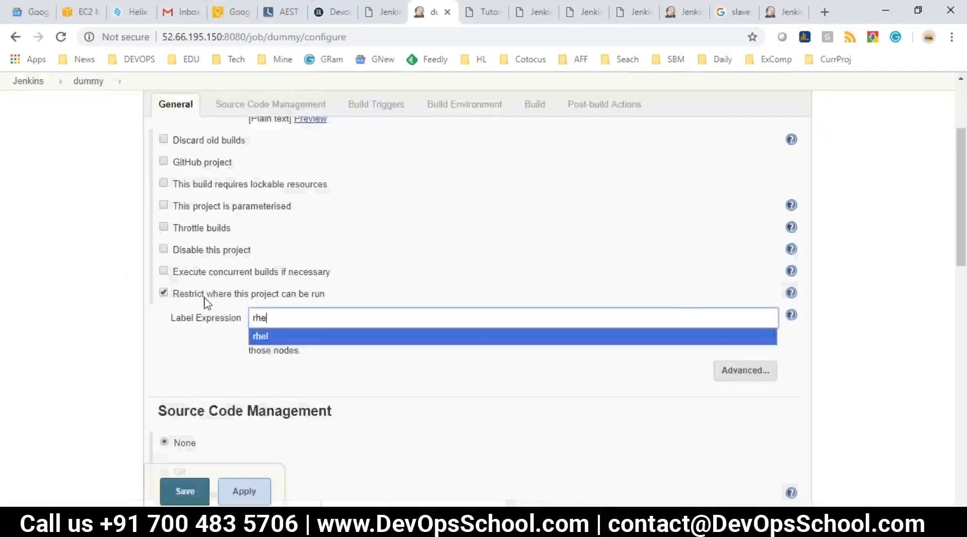
click(260, 336)
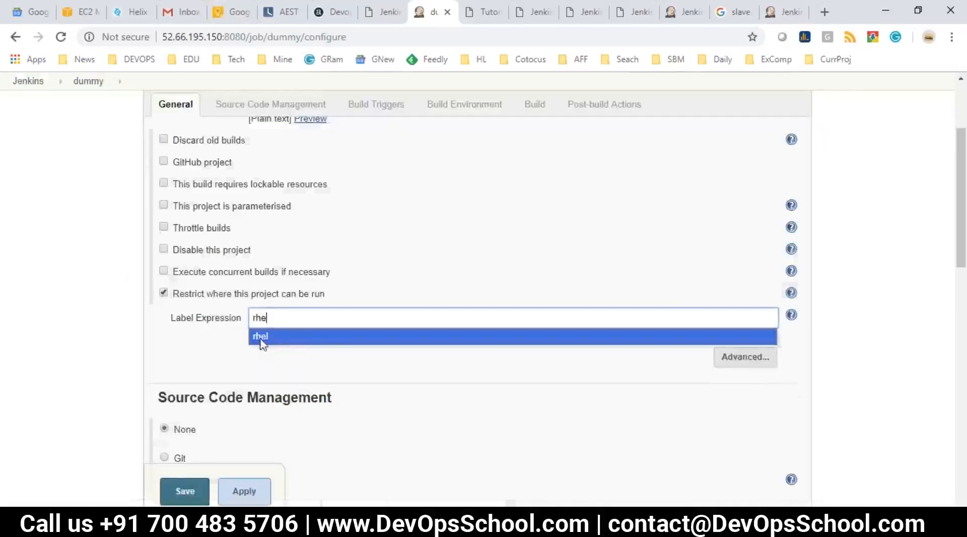
click(193, 491)
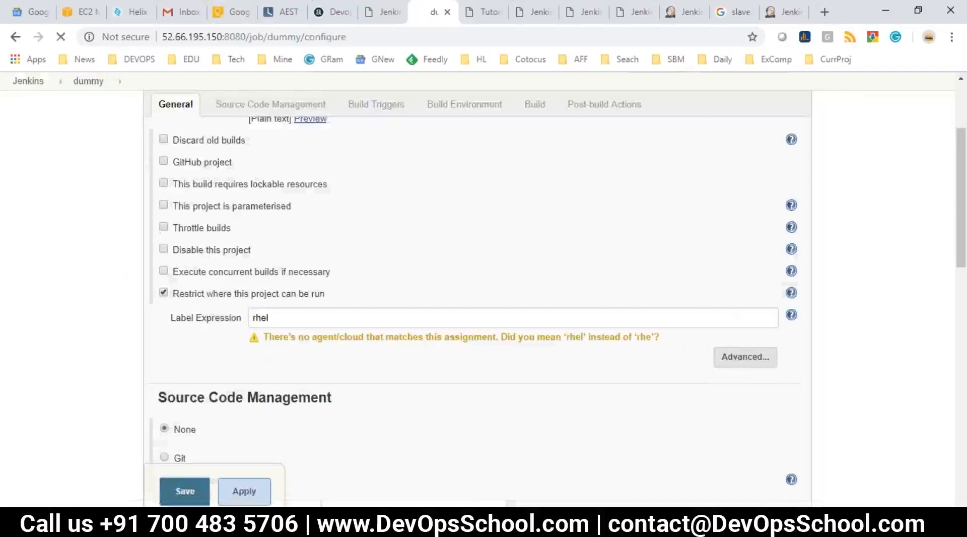
Build the dummy project and inspect the console output of its newest build.
click(49, 230)
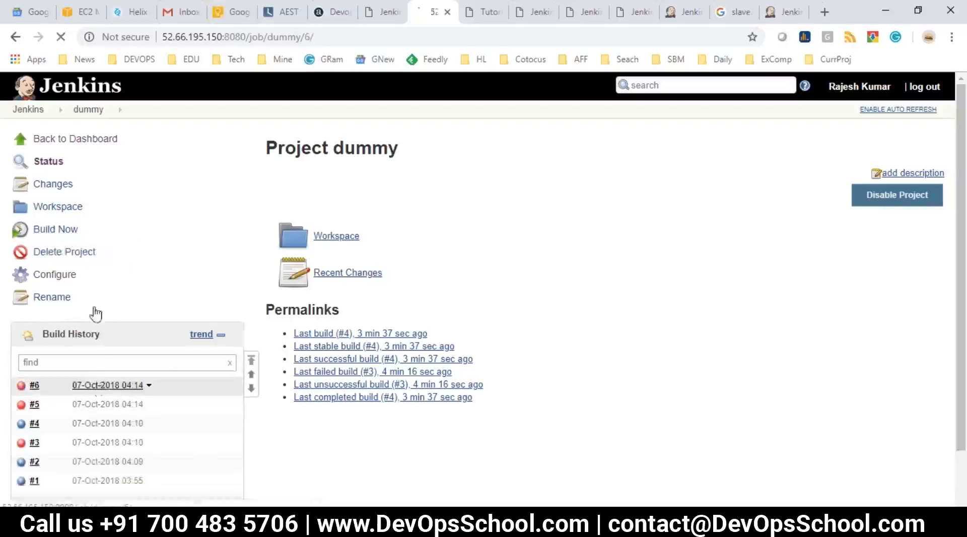
click(95, 388)
click(100, 209)
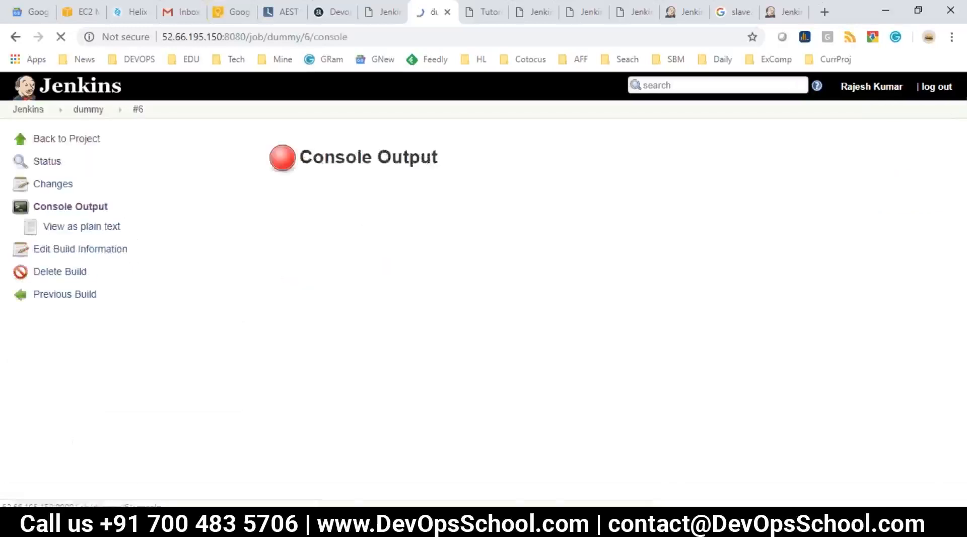
scroll(393, 302, down, 5)
drag(392, 274, 363, 456)
scroll(378, 397, up, 5)
Give the dummy project an Execute shell build step that runs "mkdir rrrrr" and save the configuration.
click(88, 109)
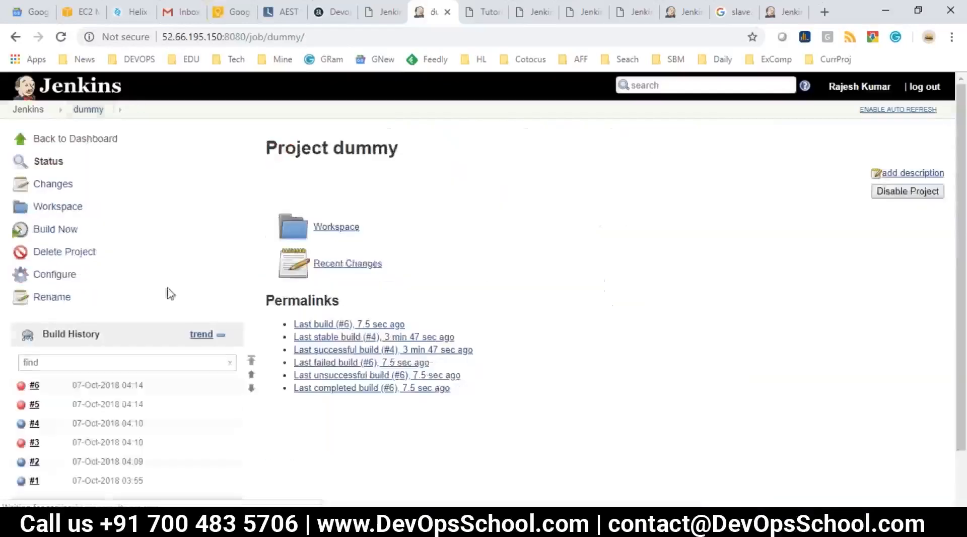
click(61, 275)
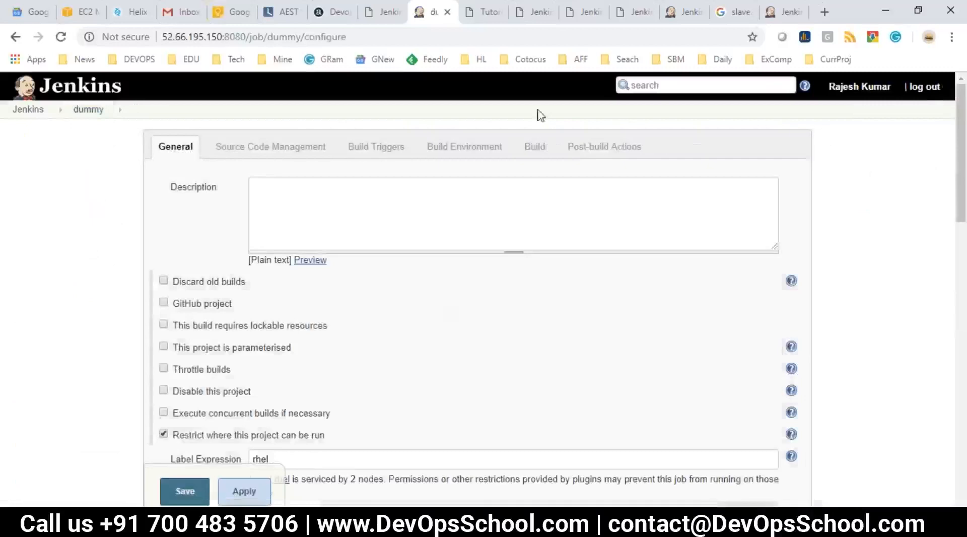
click(533, 148)
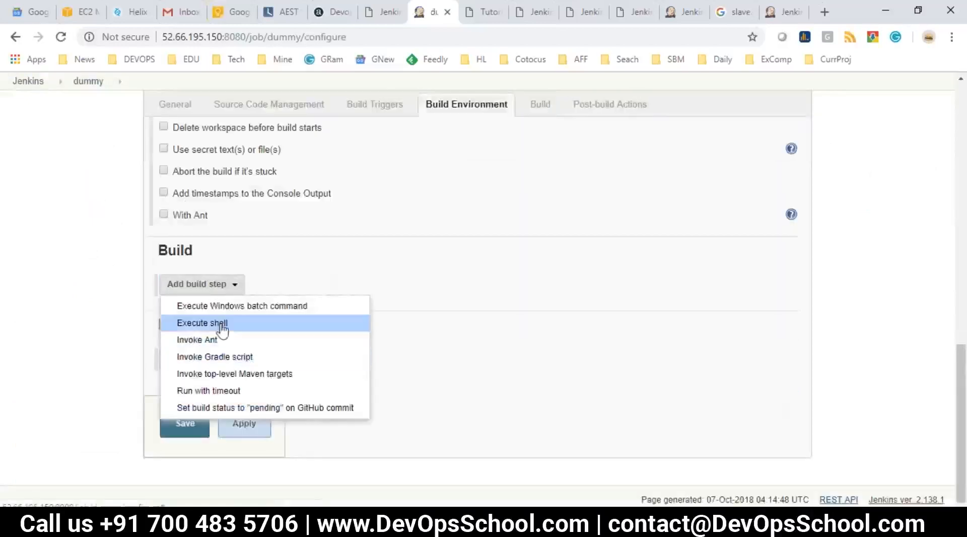
click(217, 322)
click(308, 235)
text(mkd)
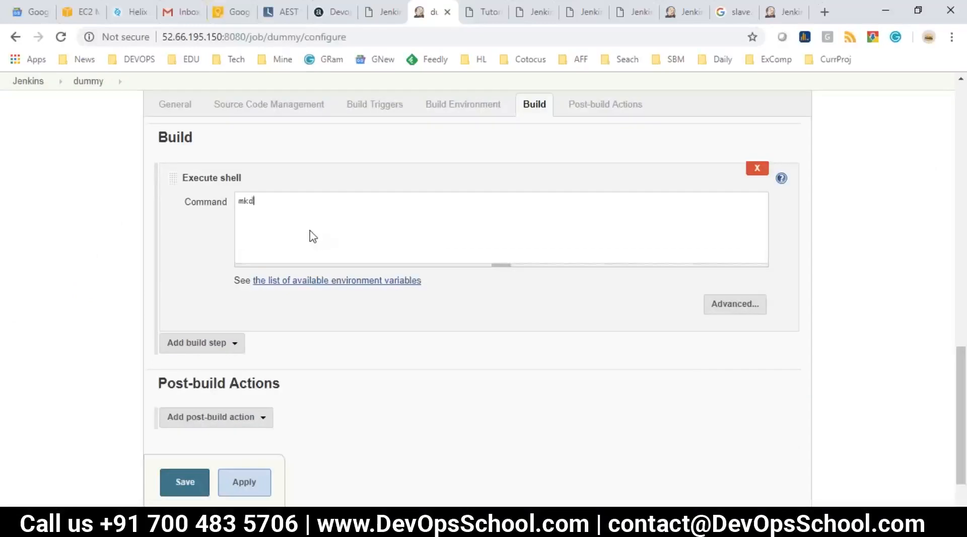
text(ir rrrr)
click(184, 481)
Build the dummy project again and check in its console output which node and label ran it.
click(59, 230)
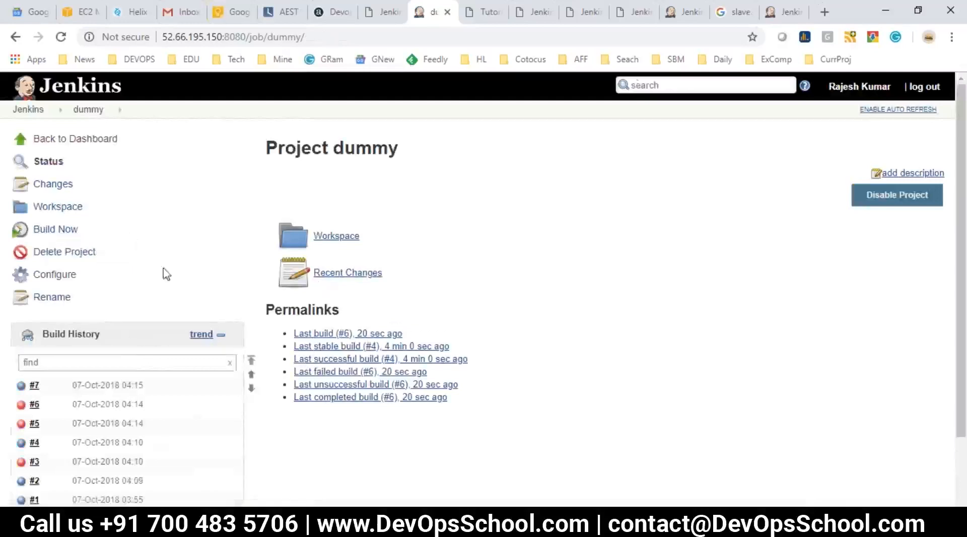
click(108, 388)
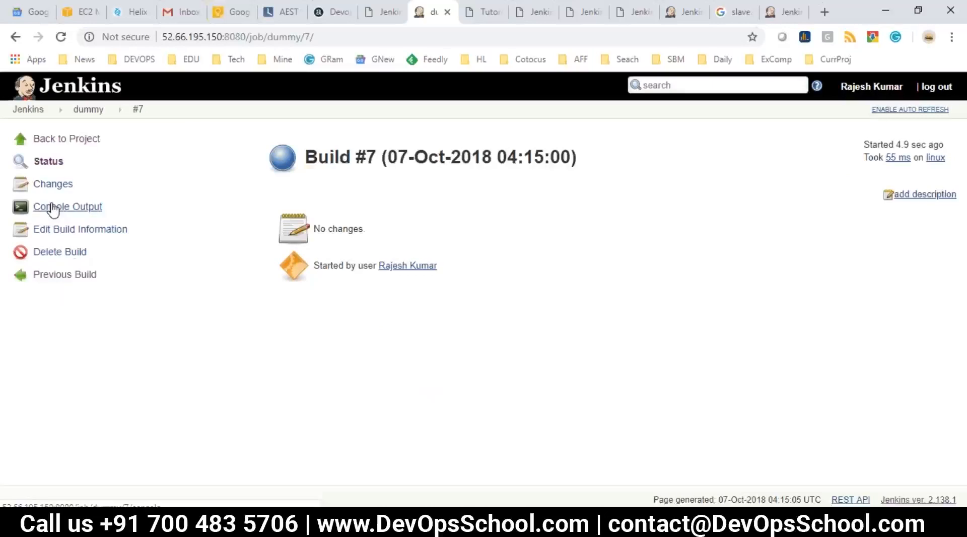
click(46, 207)
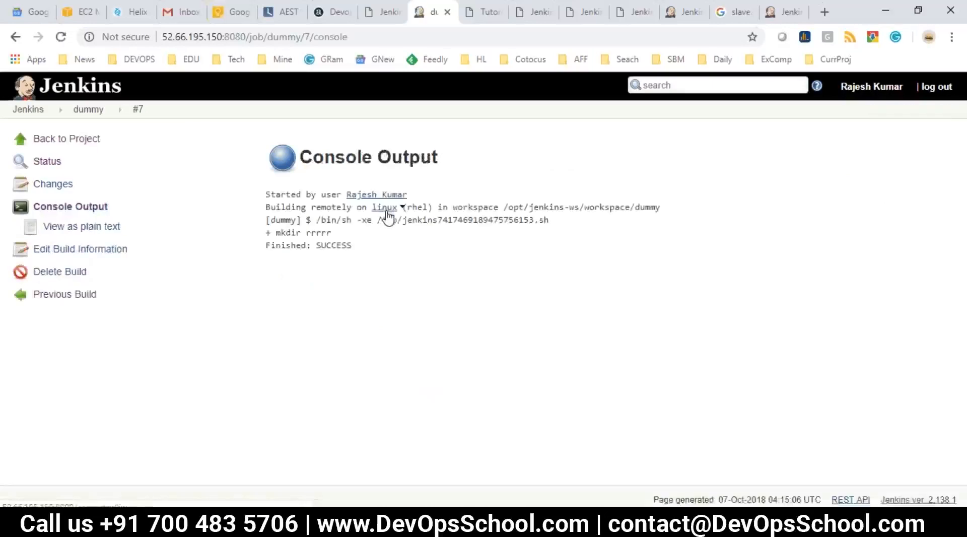
drag(429, 209, 407, 208)
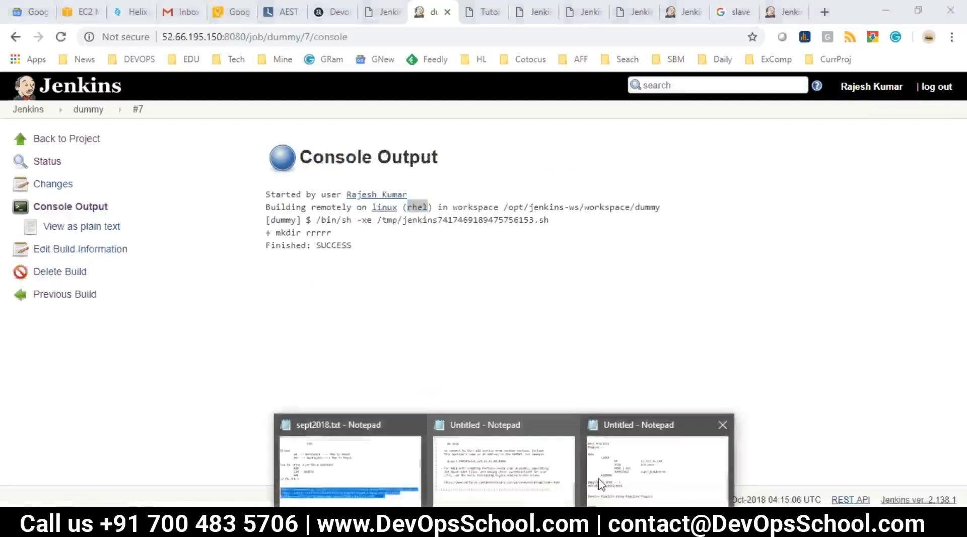
Switch to the untitled Notepad notes and highlight the line "WHICHEVE IS AVAILABLE".
click(661, 461)
drag(124, 351, 5, 357)
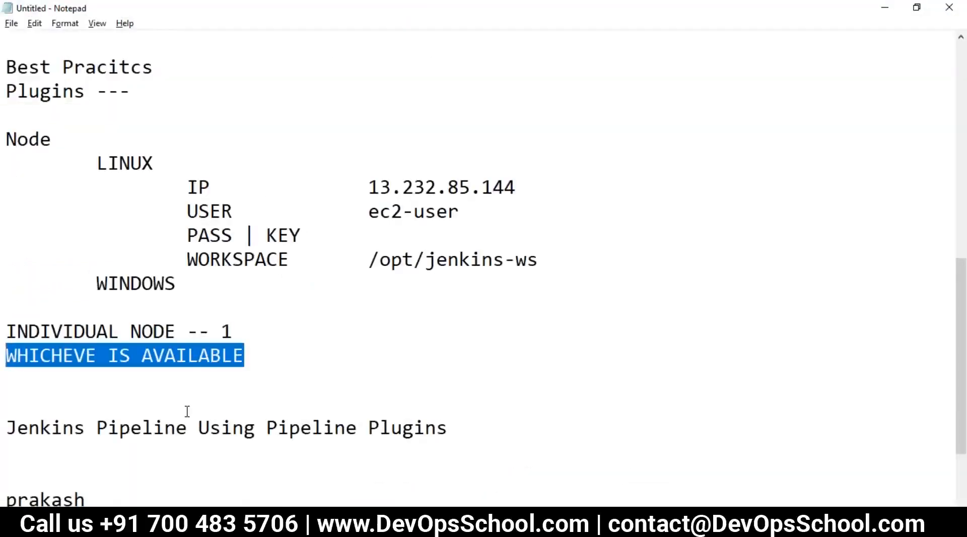
Highlight the line "Jenkins Pipeline Using Pipeline Plugins" in the notes.
scroll(186, 411, down, 1)
key(alt+Tab)
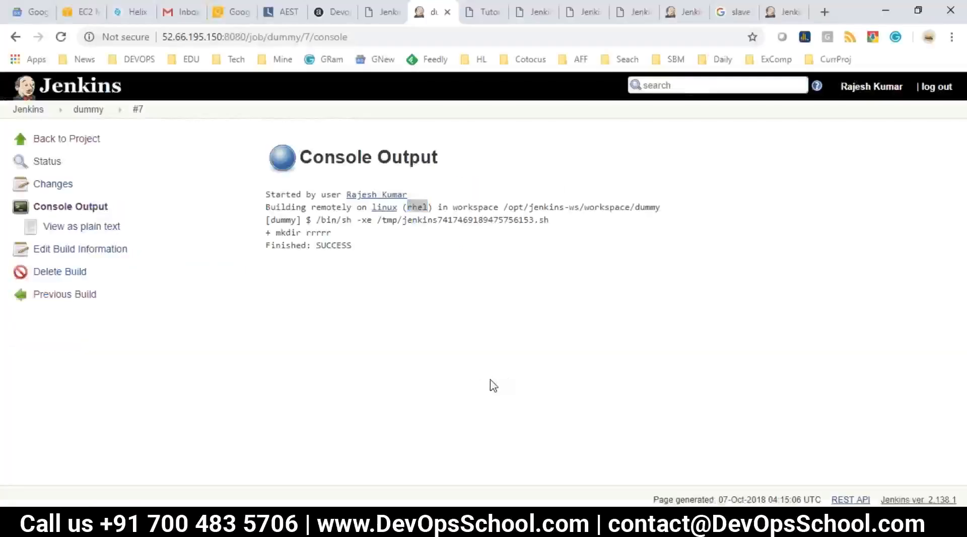
key(alt+Tab)
drag(460, 356, 6, 356)
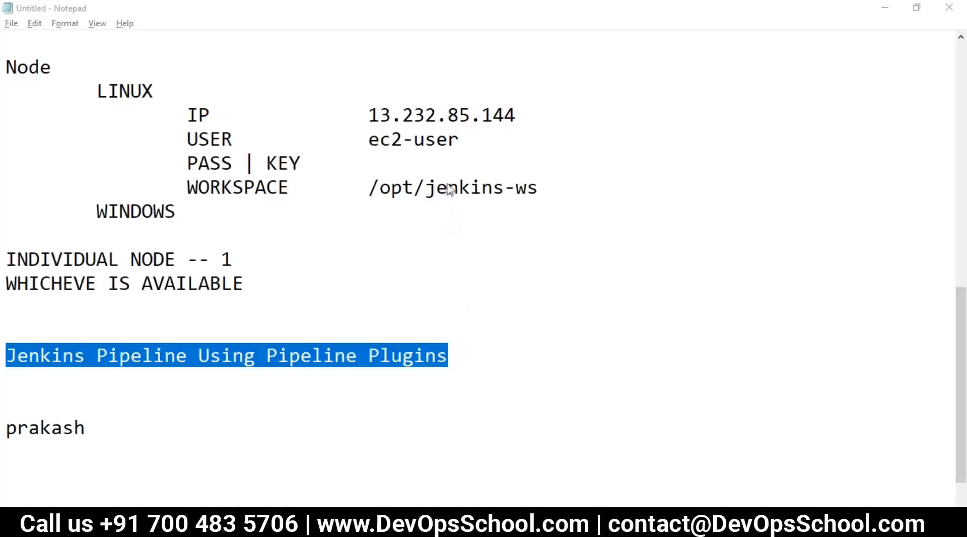
click(290, 355)
drag(445, 355, 5, 357)
click(129, 400)
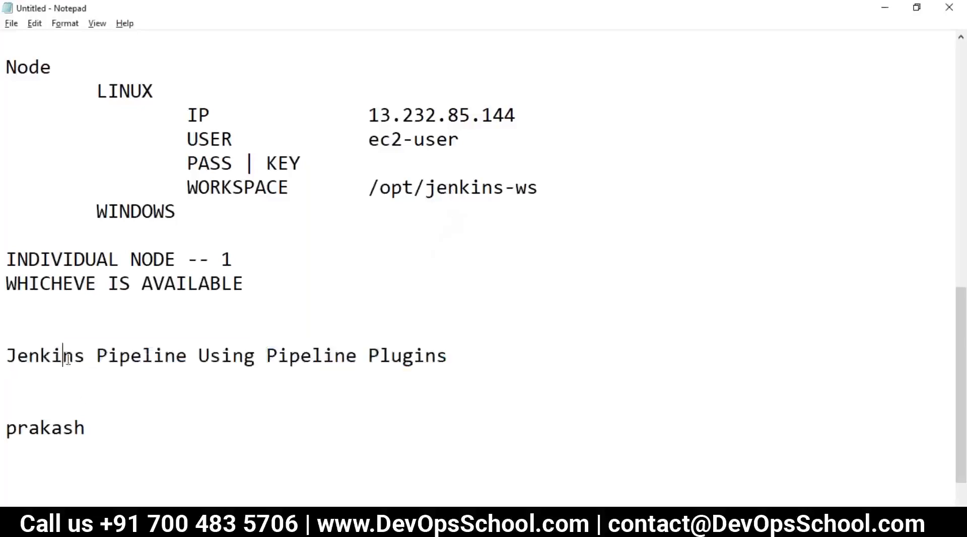
double_click(128, 355)
click(470, 346)
drag(470, 347, 5, 355)
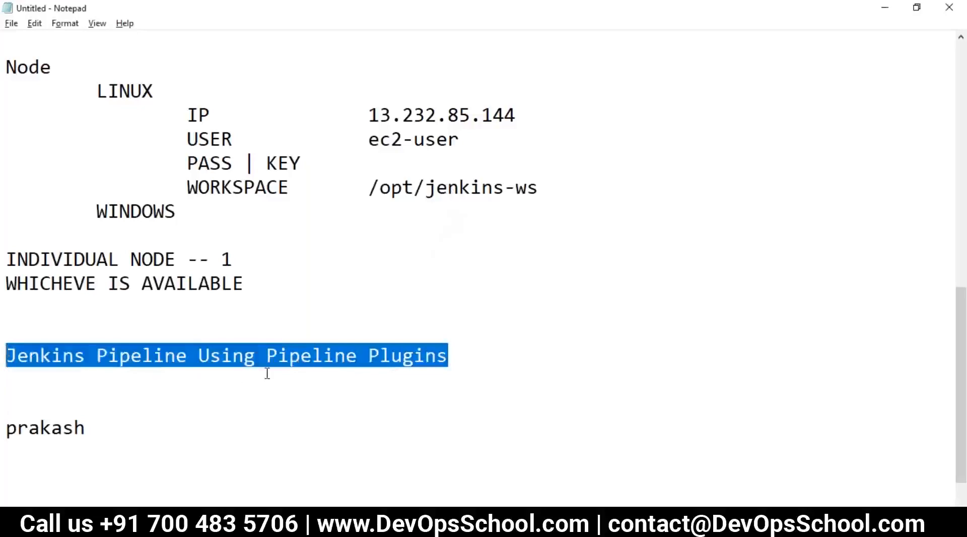
Switch to the browser, load the DevOpsSchool site and open the Jenkins tutorial from its tutorials page.
key(alt+Tab)
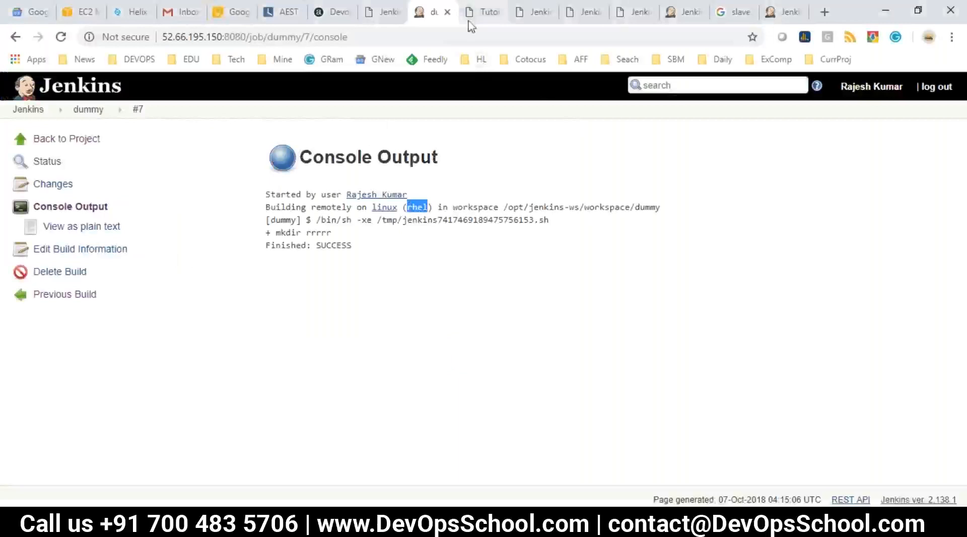
click(672, 15)
click(636, 37)
text(de)
key(Return)
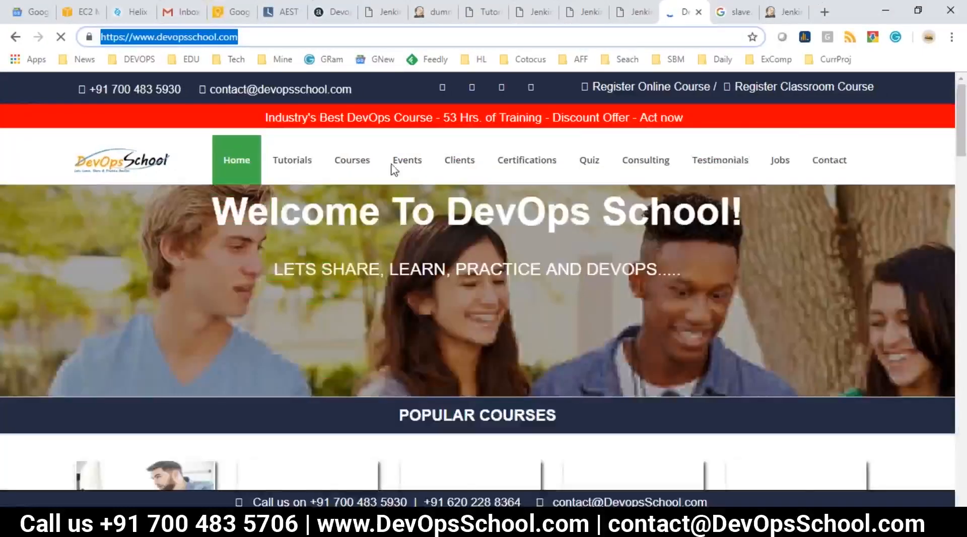
click(310, 164)
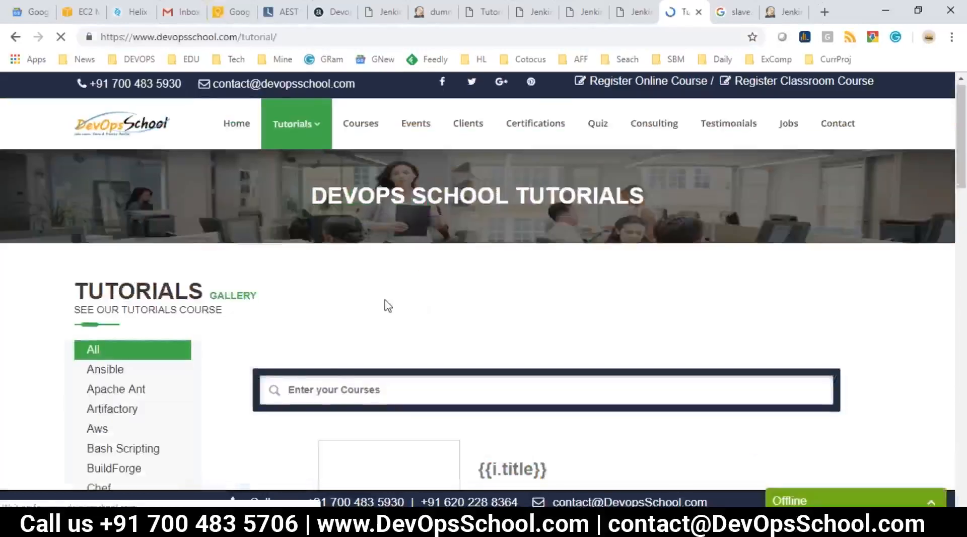
scroll(388, 305, down, 5)
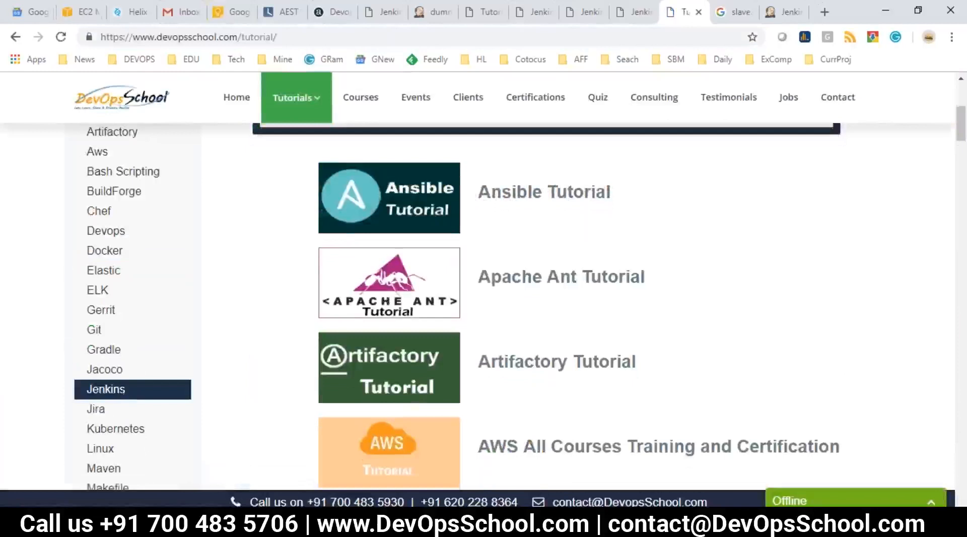
click(126, 395)
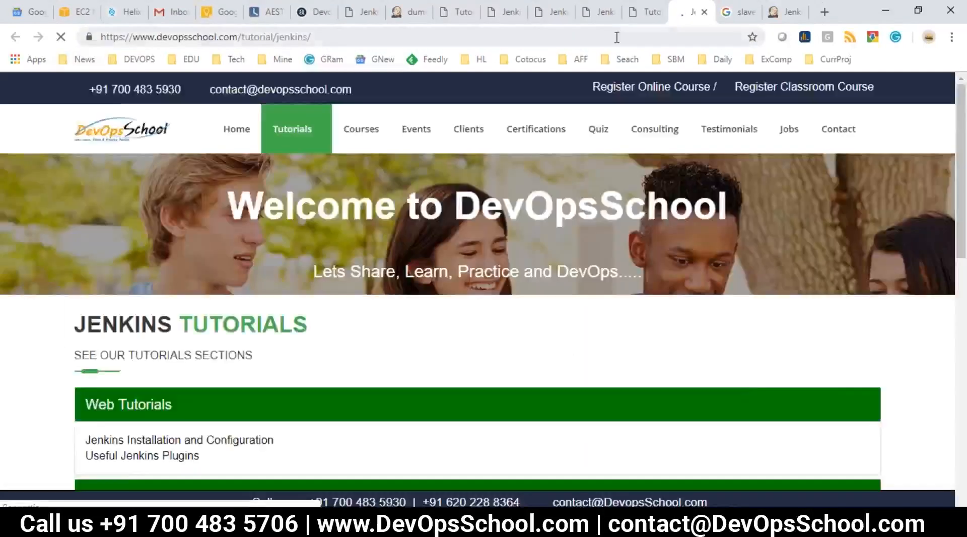
Open DevOpsSchool's Video Tutorials library and highlight the CICD entries in the "What is DevOps" section.
click(645, 12)
mouse_move(296, 98)
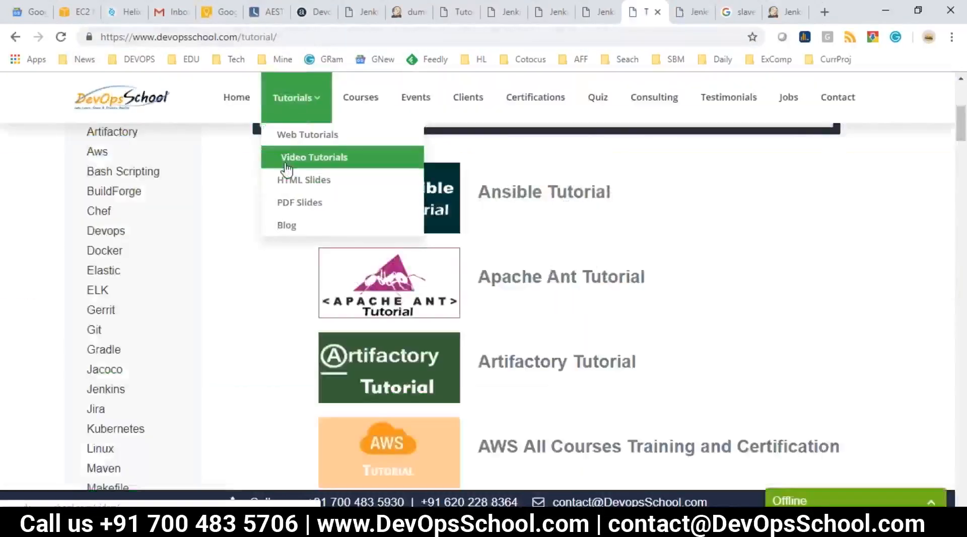
click(286, 164)
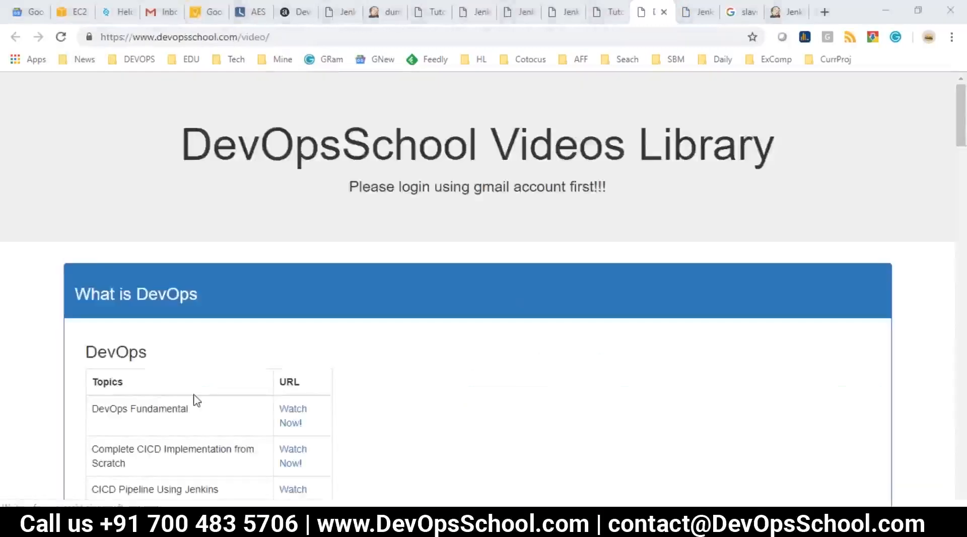
scroll(196, 396, down, 1)
scroll(197, 397, down, 4)
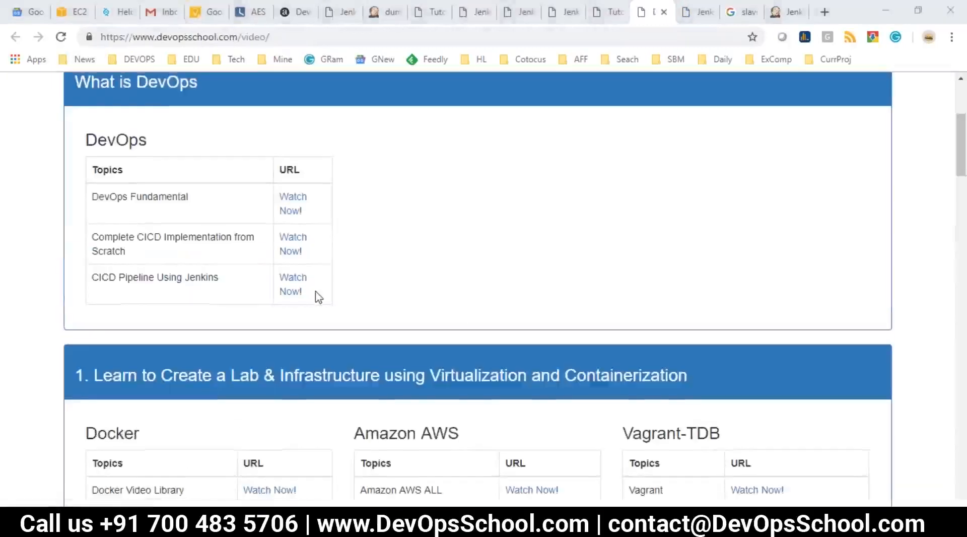
drag(317, 297, 113, 236)
Find the Jenkins videos in the library, open their list and highlight Jenkins Essentials and Jenkins Fundamental V1.
scroll(339, 329, down, 1)
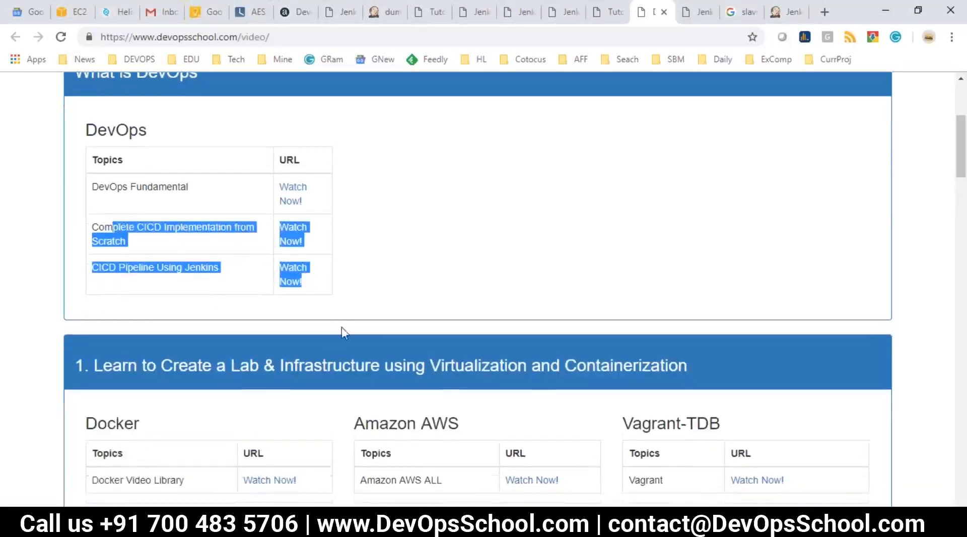
scroll(341, 332, down, 15)
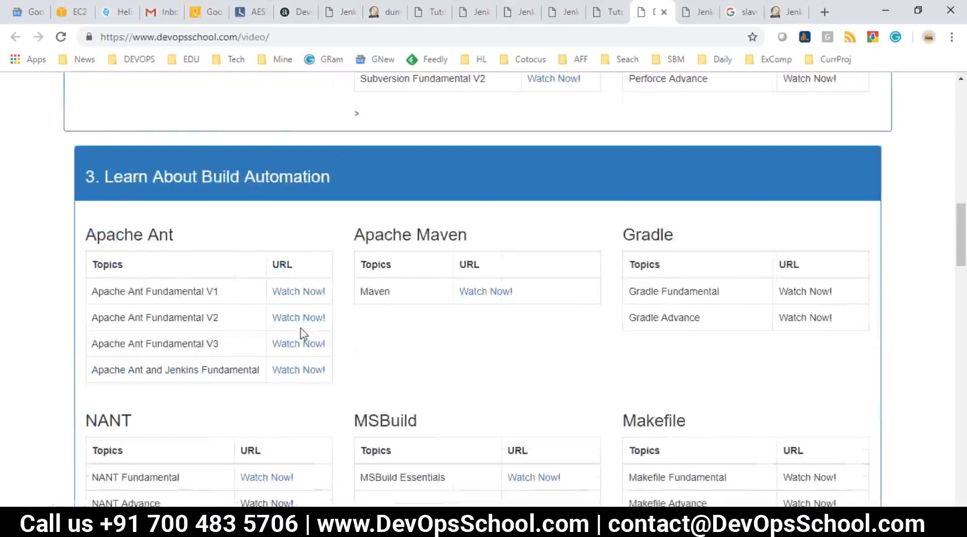
scroll(302, 334, down, 4)
scroll(308, 349, down, 4)
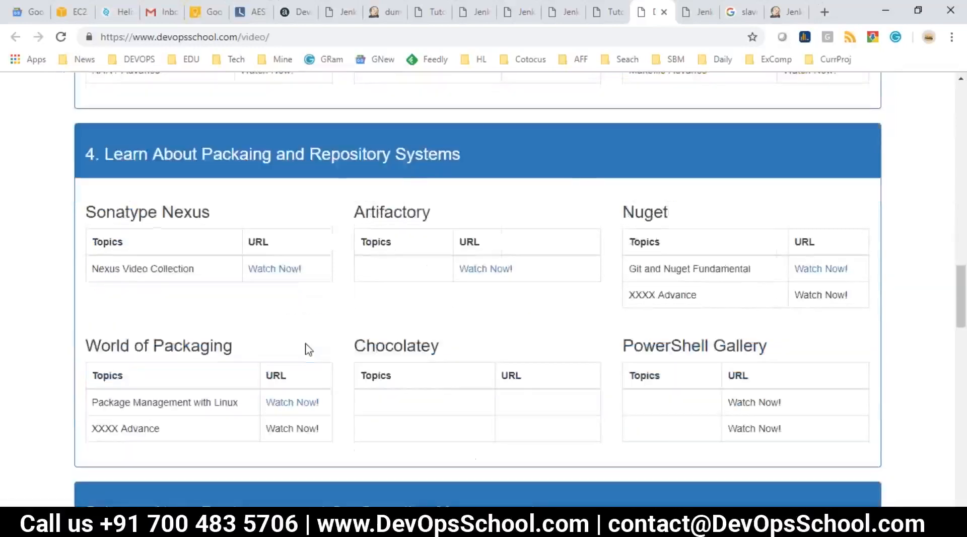
scroll(292, 351, down, 11)
drag(304, 202, 136, 203)
click(231, 212)
click(258, 201)
drag(217, 135, 11, 75)
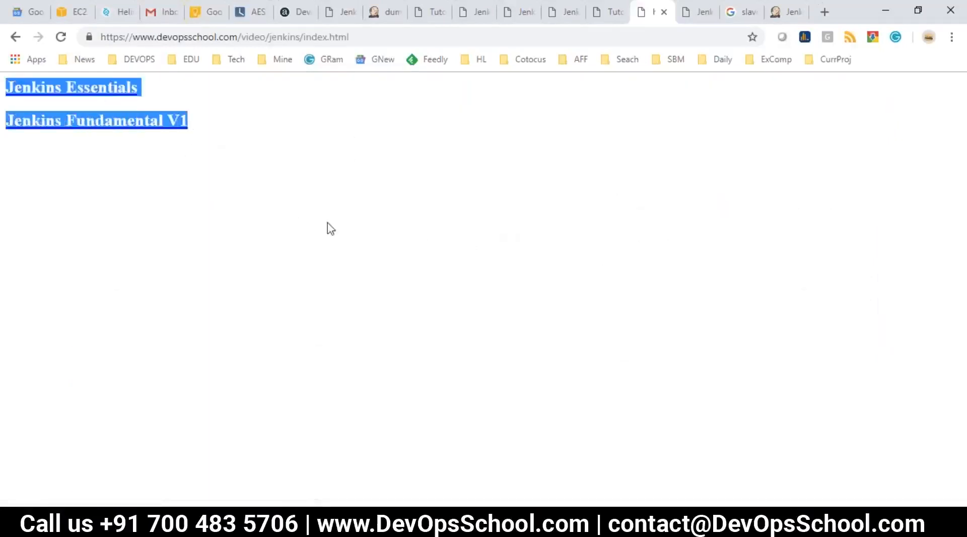
Switch back to the Notepad notes and highlight the word "Pipeline" before "Plugins" in the Jenkins Pipeline line.
key(alt+Tab)
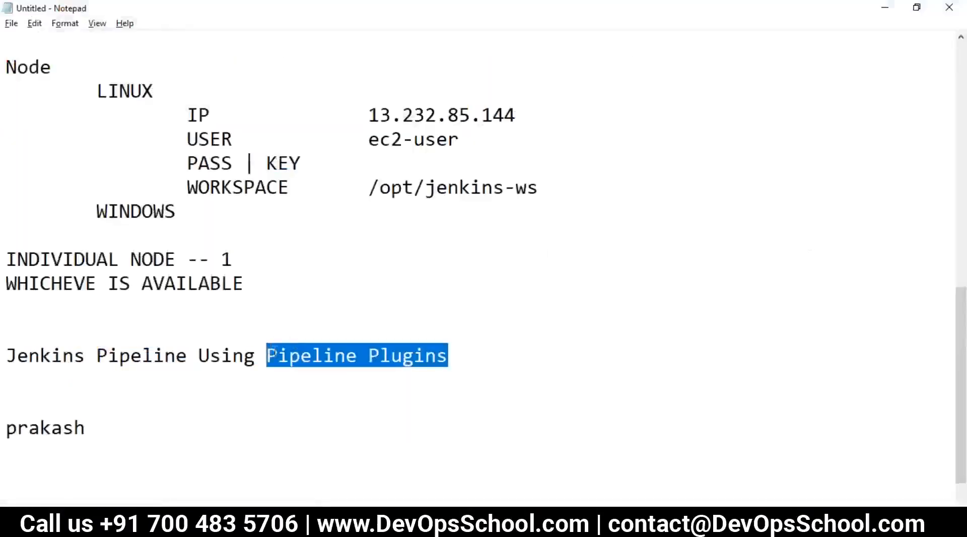
double_click(301, 355)
double_click(301, 354)
key(alt+Tab)
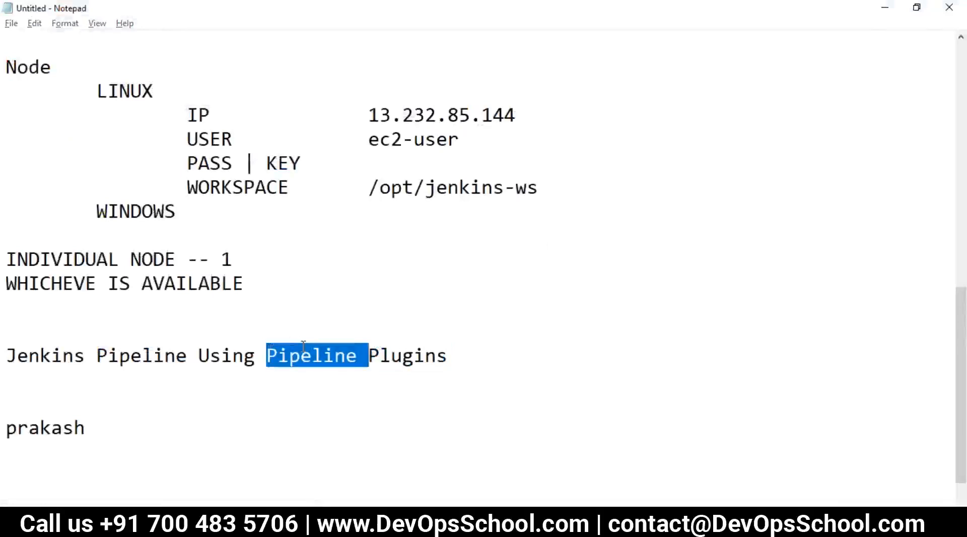
key(alt+Tab)
double_click(345, 356)
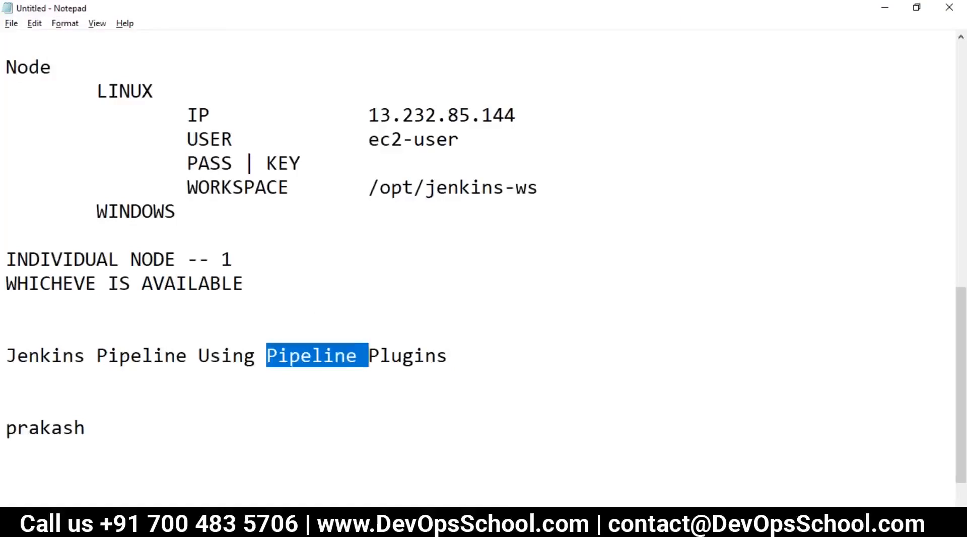
Add the indented line "Create Jobs and Pipeline using CODE" below "Jenkins Pipeline Using Pipeline Plugins".
click(463, 366)
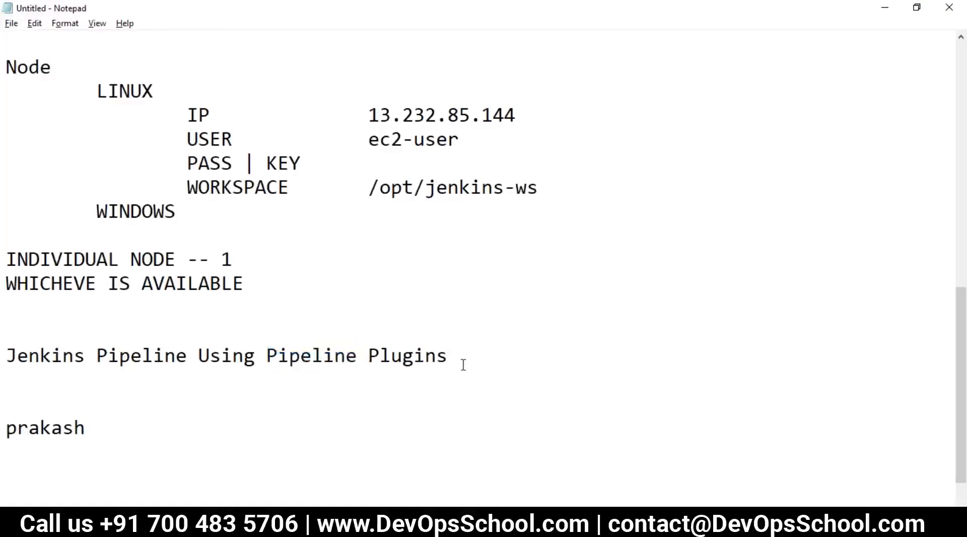
key(Return)
key(Tab)
key(alt+Tab)
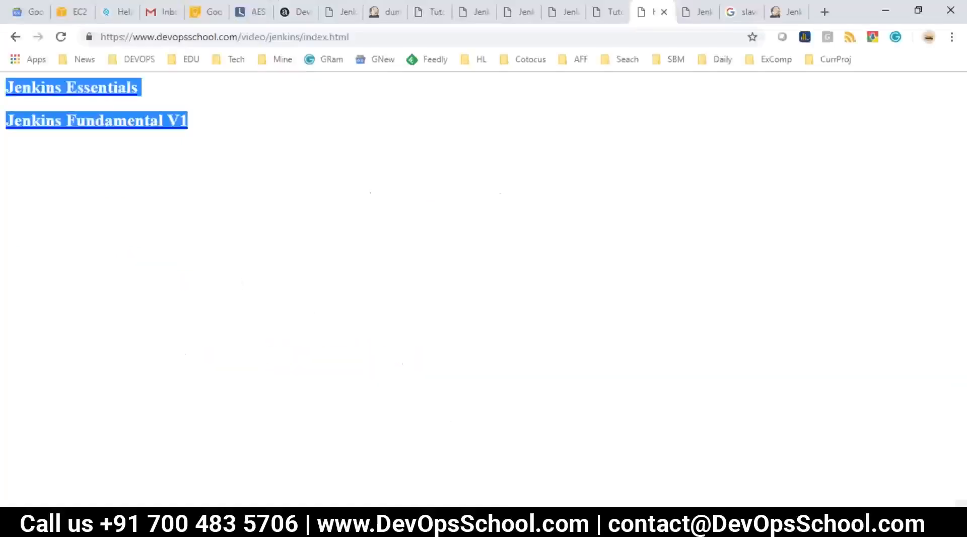
key(alt+Tab)
click(475, 351)
key(Right)
key(Left)
key(BackSpace)
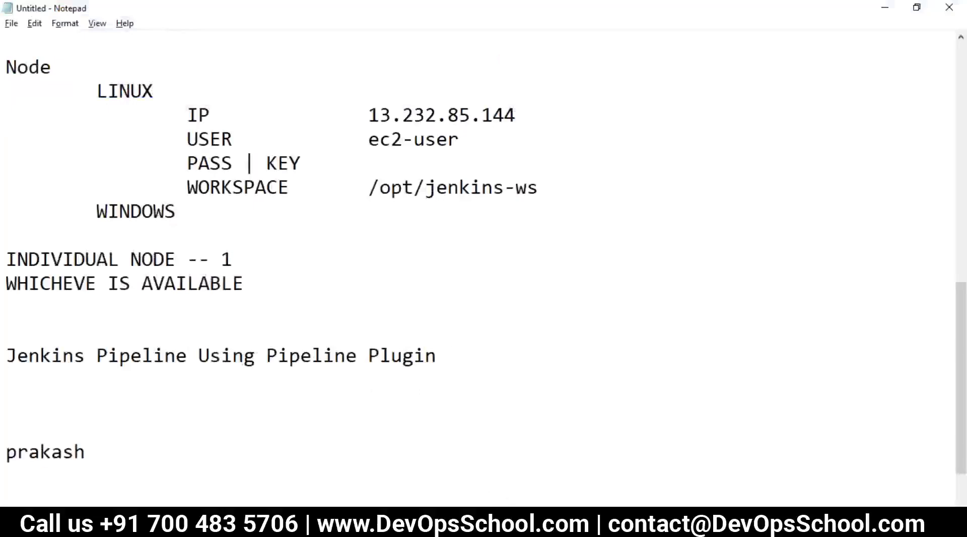
text(g)
key(BackSpace)
text(s)
key(Return)
key(Tab)
text(Cree)
key(BackSpace)
text(ate Jobs and Pipeline using CODE)
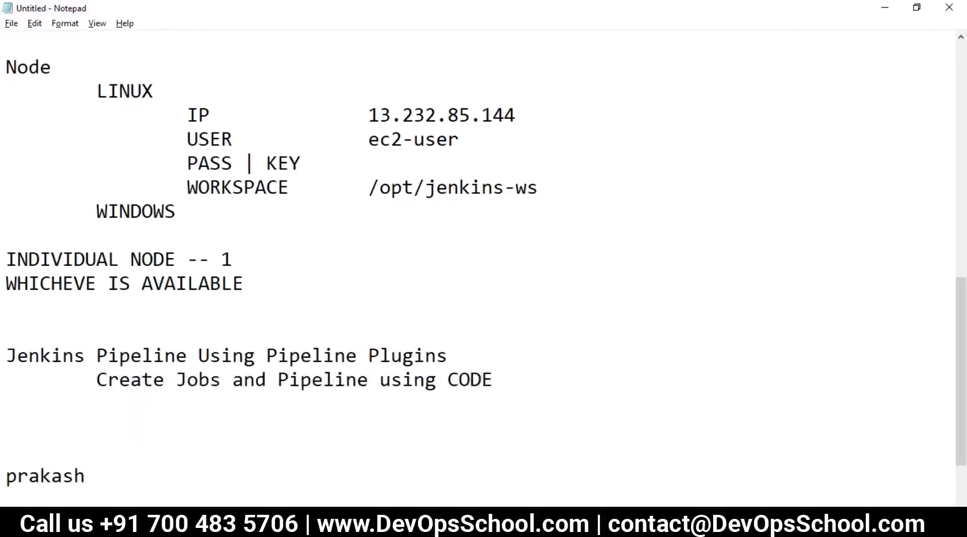
Search Google for Jenkins pipeline in a new browser tab and open the "Pipeline - Jenkins" documentation page.
key(alt+Tab)
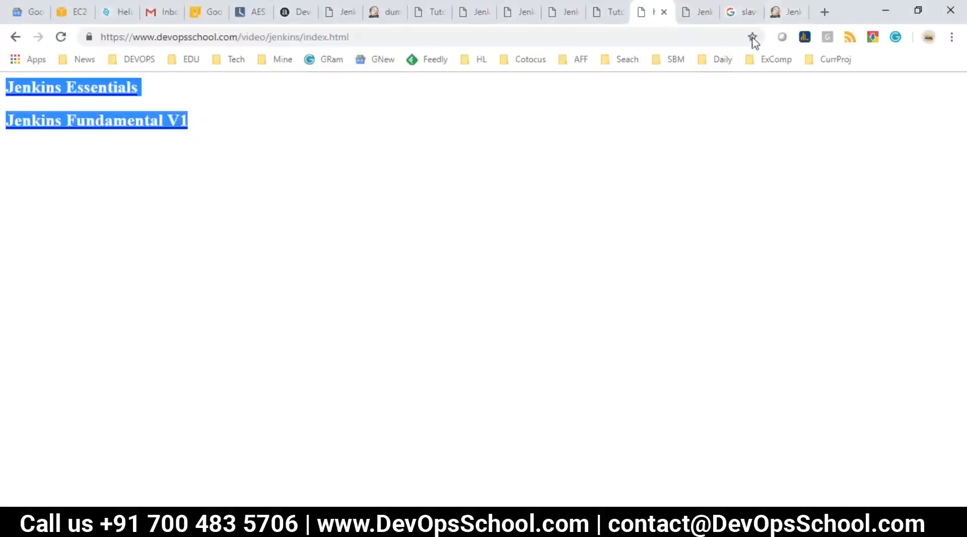
key(ctrl+t)
text(j)
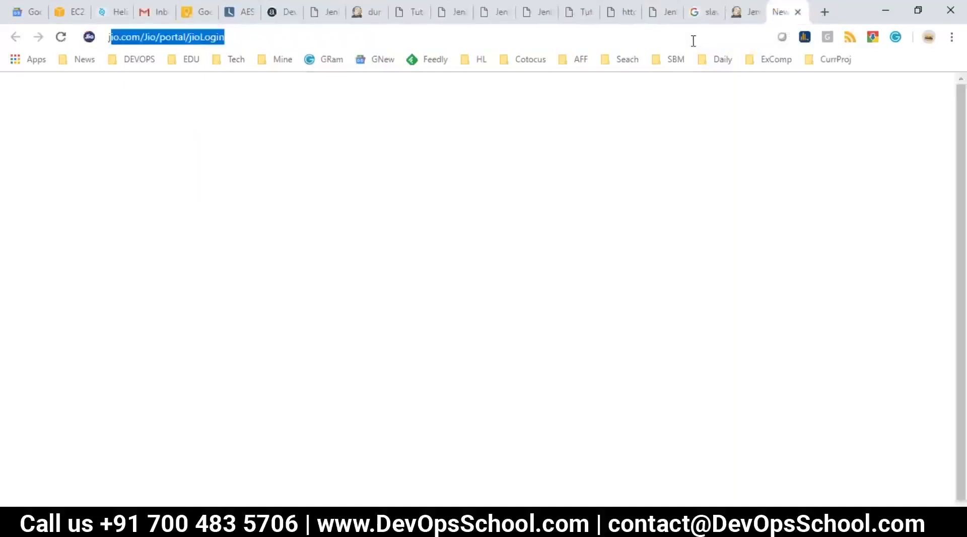
text(enkins pipel)
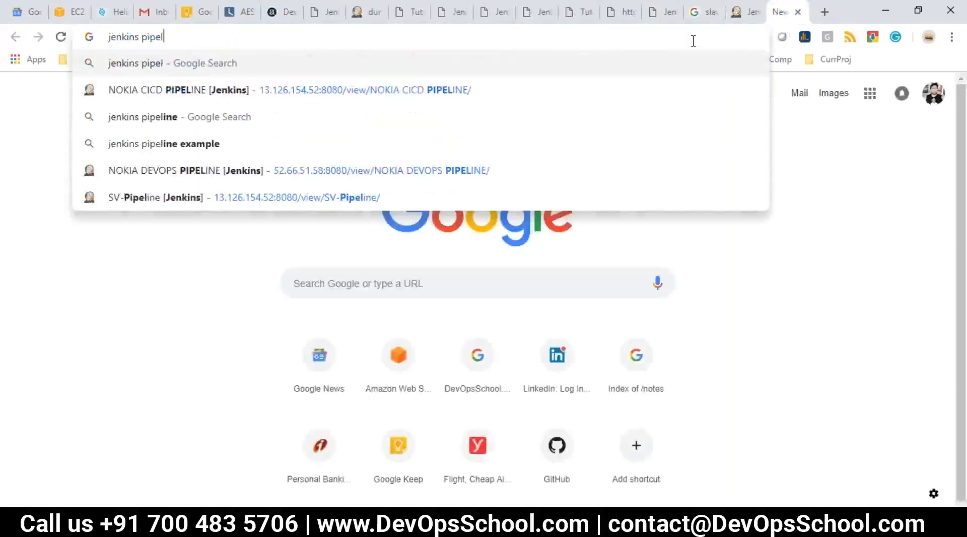
text(ie)
key(Return)
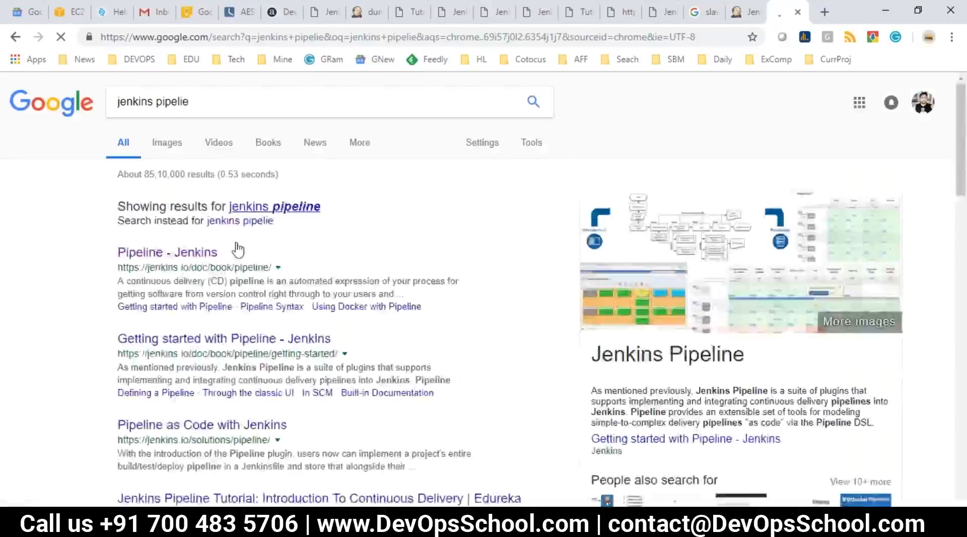
click(217, 250)
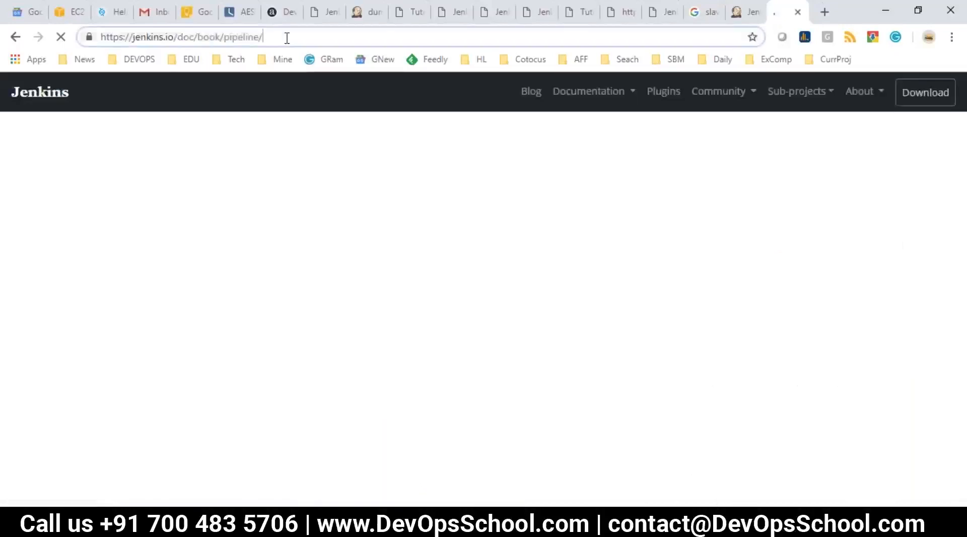
click(287, 37)
key(ctrl+c)
key(alt+Tab)
key(ctrl+v)
Return to the Pipeline documentation and highlight the word "Jenkinsfile" in the chapter's introductory list.
key(alt+Tab)
key(alt+Tab)
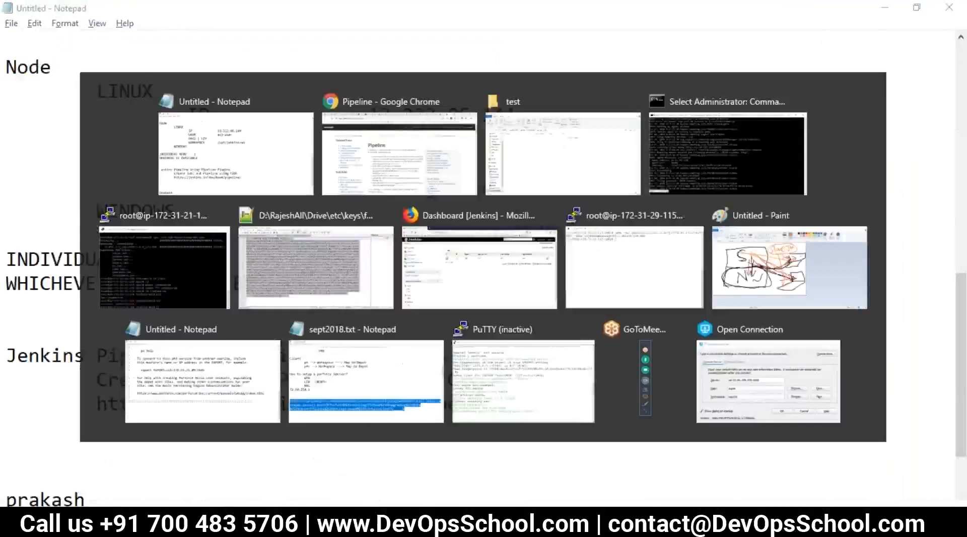
drag(482, 321, 434, 319)
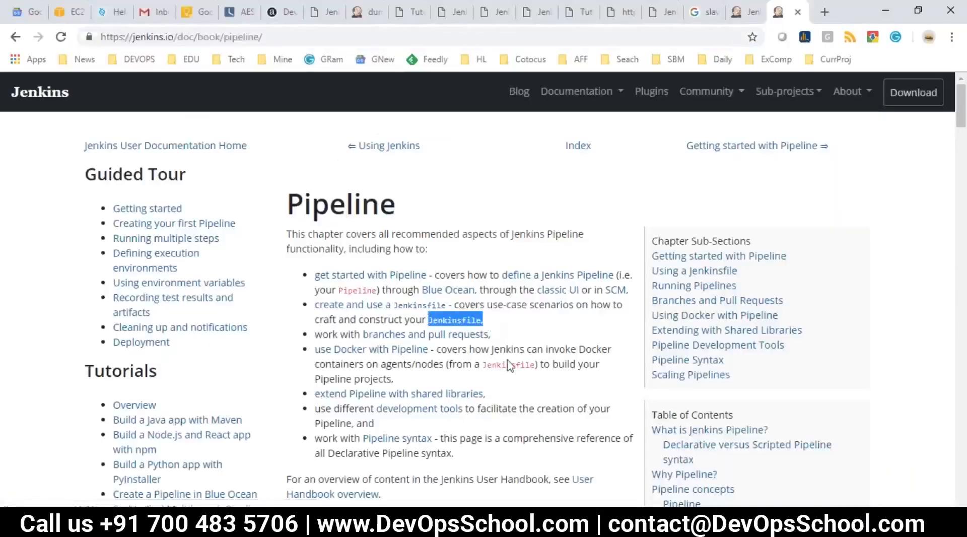
Switch to the Notepad notes and add the unindented heading "BUILD PIPELINE -->" below the documentation link.
key(alt+Tab)
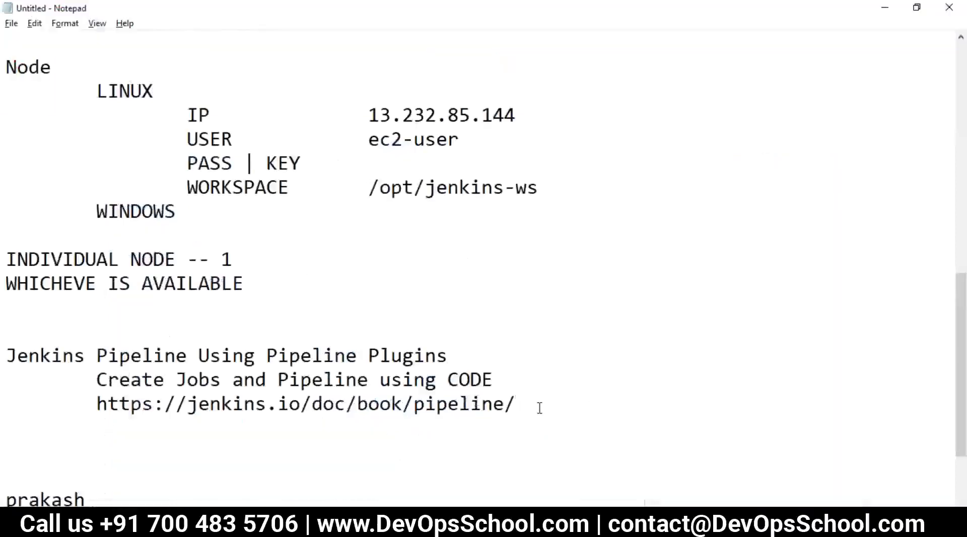
key(BackSpace)
key(BackSpace)
key(BackSpace)
key(BackSpace)
key(BackSpace)
key(BackSpace)
key(BackSpace)
key(BackSpace)
key(BackSpace)
text(BI)
key(BackSpace)
text(UIKLD)
key(BackSpace)
key(BackSpace)
key(BackSpace)
text(LD PIPELINE -->)
Write the pipeline stages "BUILD - UT - PACK - DEP" on the line below the BUILD PIPELINE heading.
key(Return)
text(CODE)
key(BackSpace)
key(BackSpace)
key(BackSpace)
key(BackSpace)
key(BackSpace)
text(P)
key(BackSpace)
key(Return)
text(BUILD - )
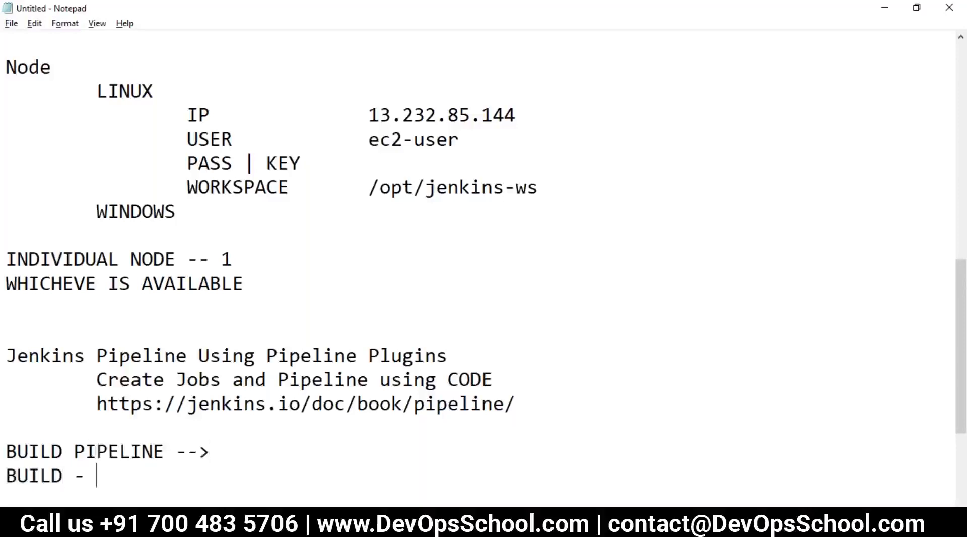
text(UT - PACK - DEP)
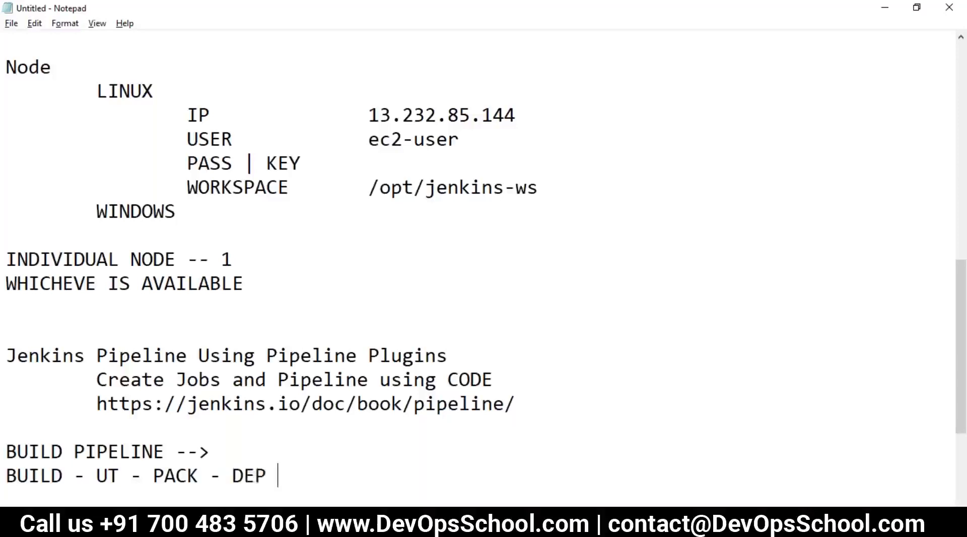
key(ctrl+v)
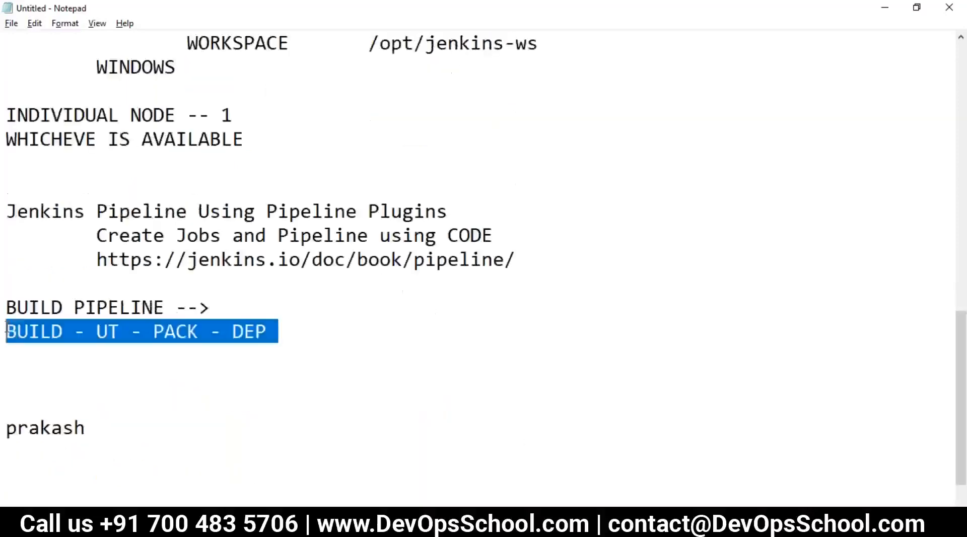
Highlight the stages BUILD, UT, PACK and DEP one after another in the notes.
click(41, 332)
double_click(41, 331)
drag(82, 332, 120, 332)
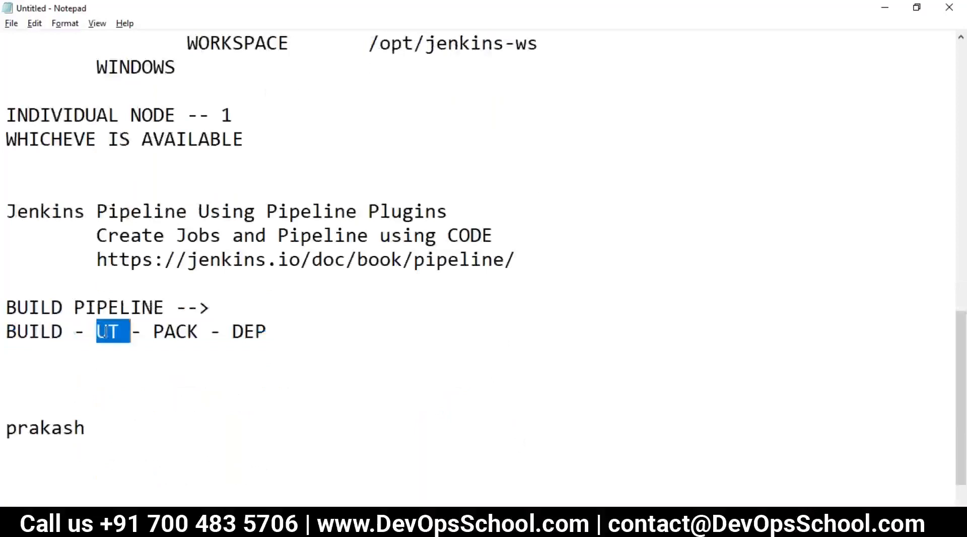
double_click(170, 332)
double_click(240, 332)
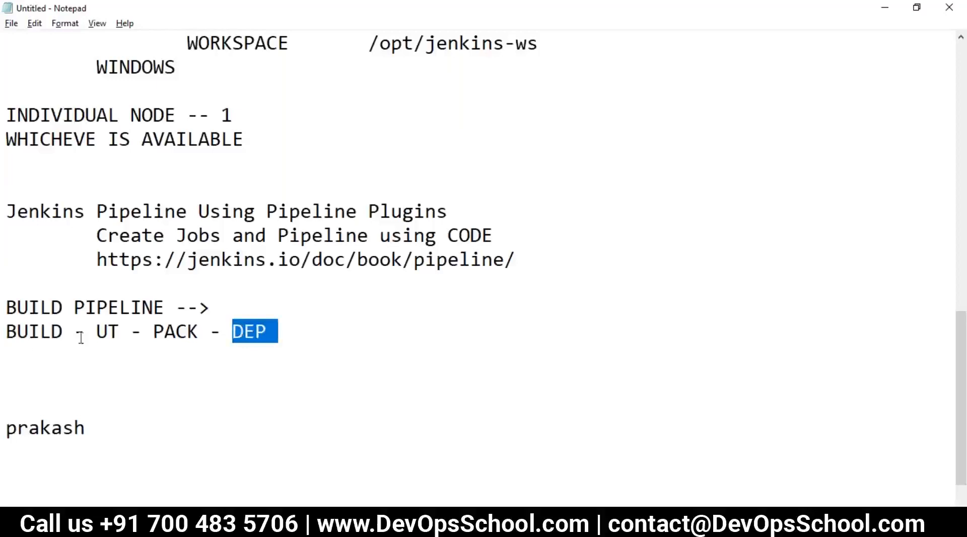
Highlight the BUILD PIPELINE heading with its stages line, followed by the words "Pipeline" and "CODE" in the notes above.
drag(161, 304, 6, 306)
drag(63, 332, 6, 331)
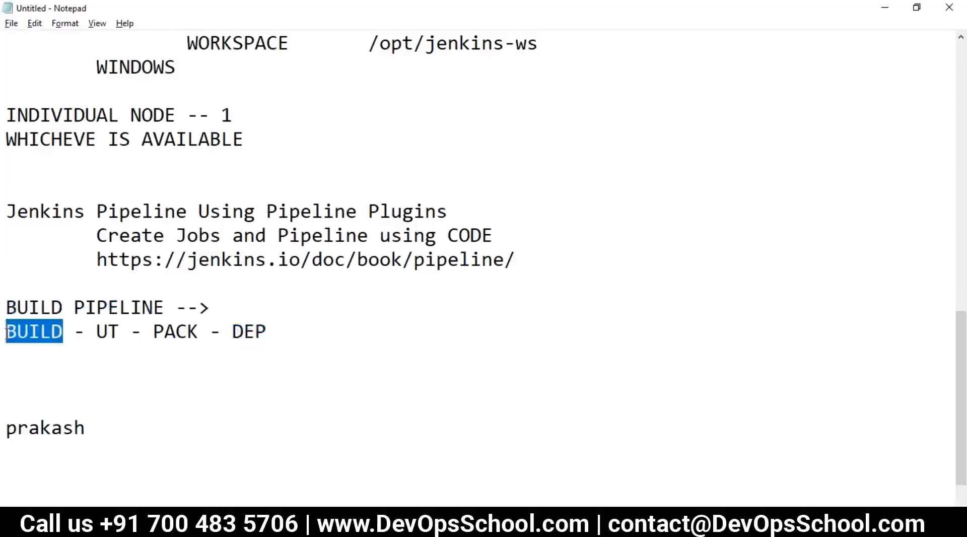
click(44, 322)
drag(278, 331, 7, 307)
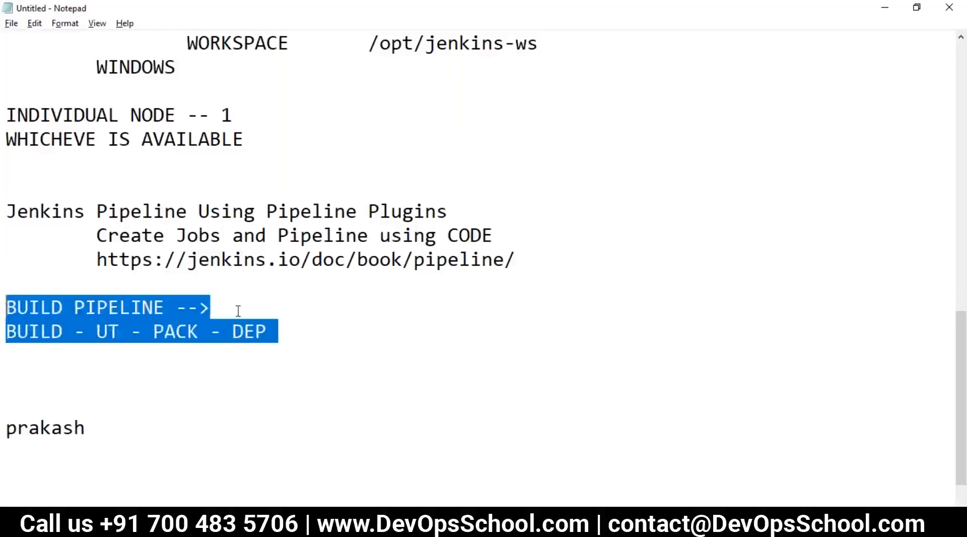
double_click(304, 235)
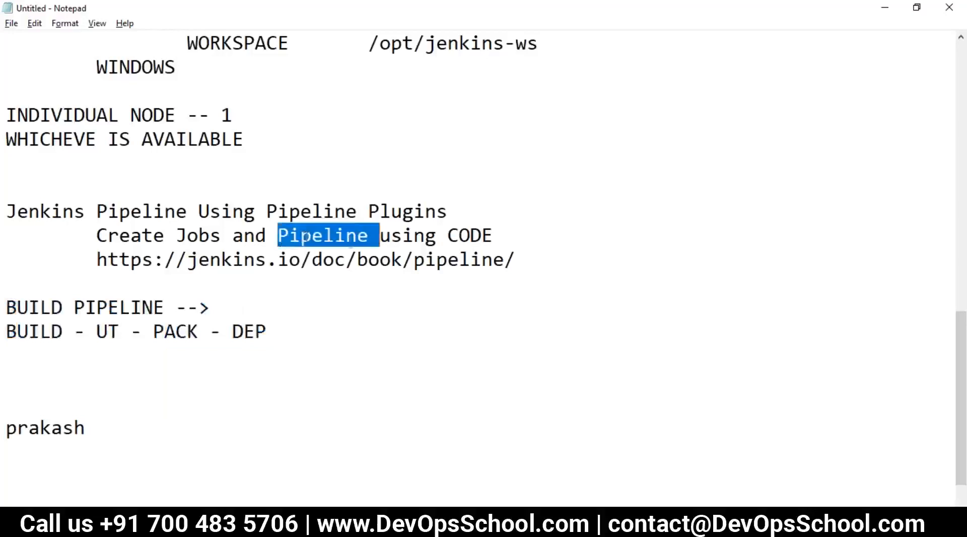
drag(492, 237, 448, 237)
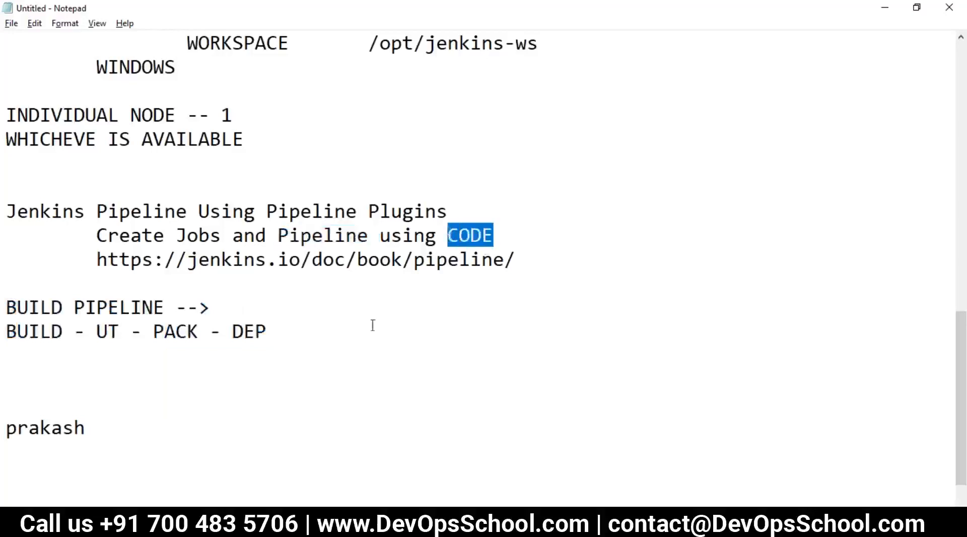
Add the line "jenkinsfile" to the notes, leaving one blank line below the BUILD - UT - PACK - DEP stages.
click(351, 313)
click(339, 326)
key(Return)
key(Return)
text(jen)
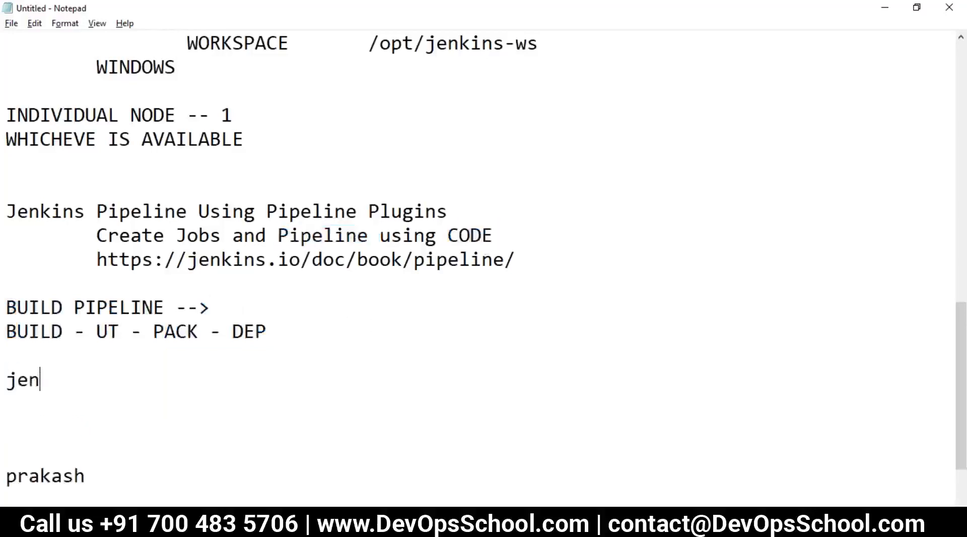
text(kinsfile)
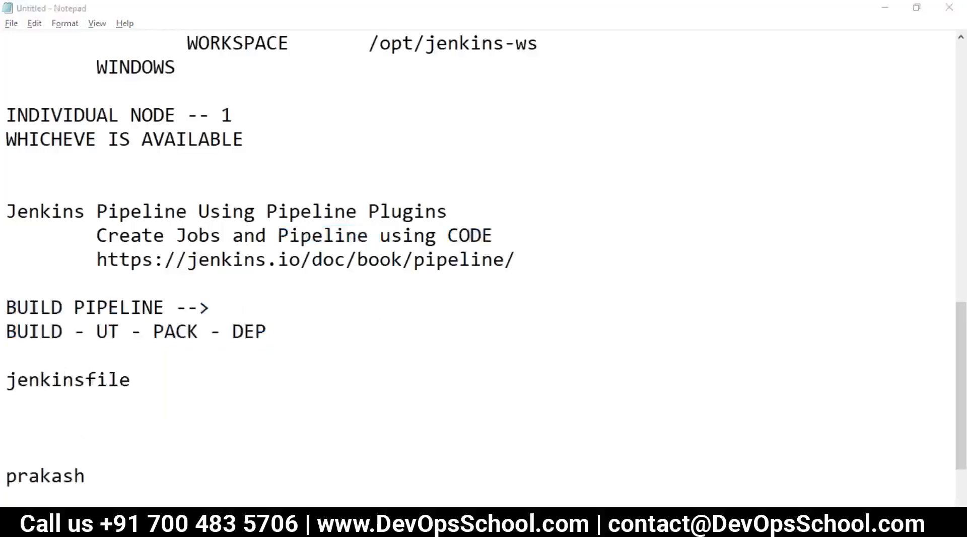
Highlight "Jenkinsfile" in the Pipeline documentation, and return to the Notepad notes to highlight "CODE" and "jenkinsfile".
drag(482, 320, 429, 325)
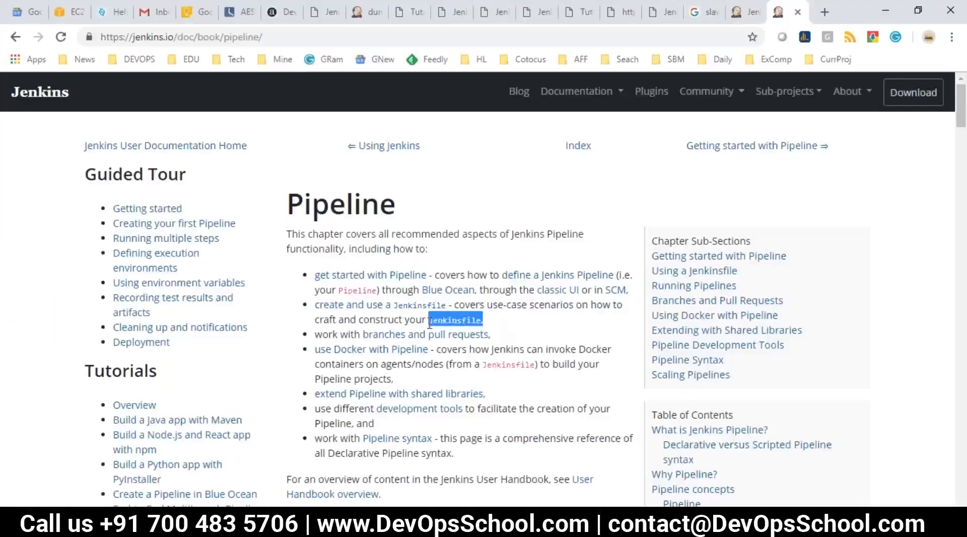
key(alt+Tab)
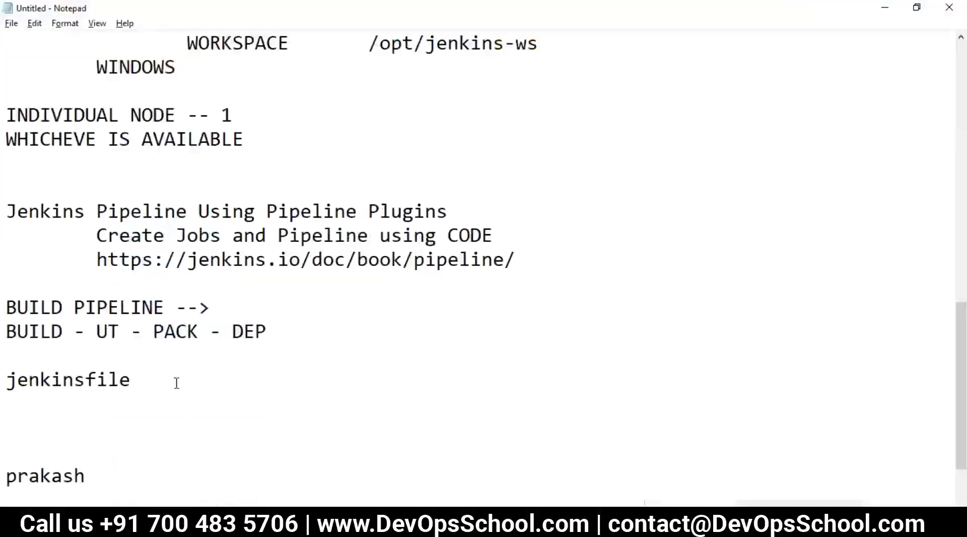
double_click(461, 241)
drag(154, 375, 6, 375)
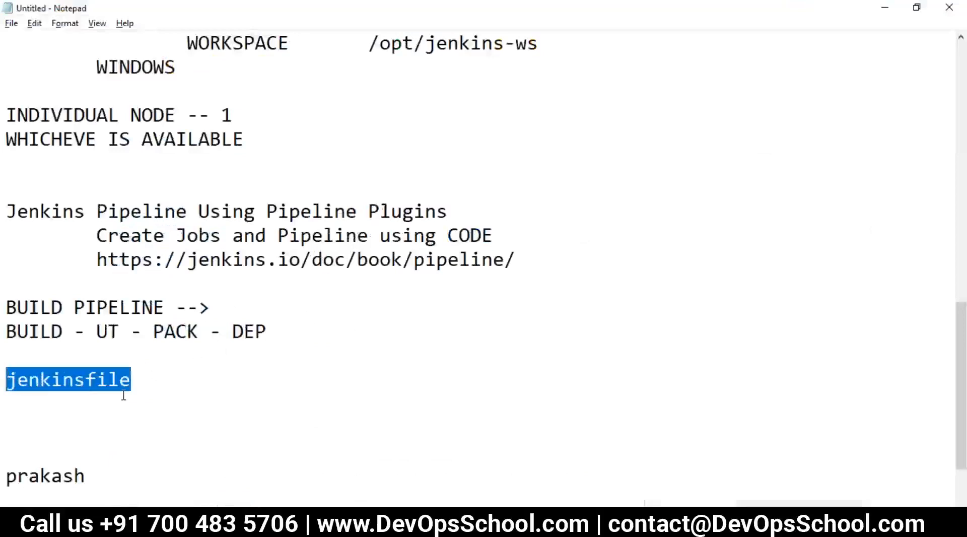
Bring up the Jenkins server page in the browser, and return to Notepad to add "SRC" below the jenkinsfile line.
key(alt+Tab)
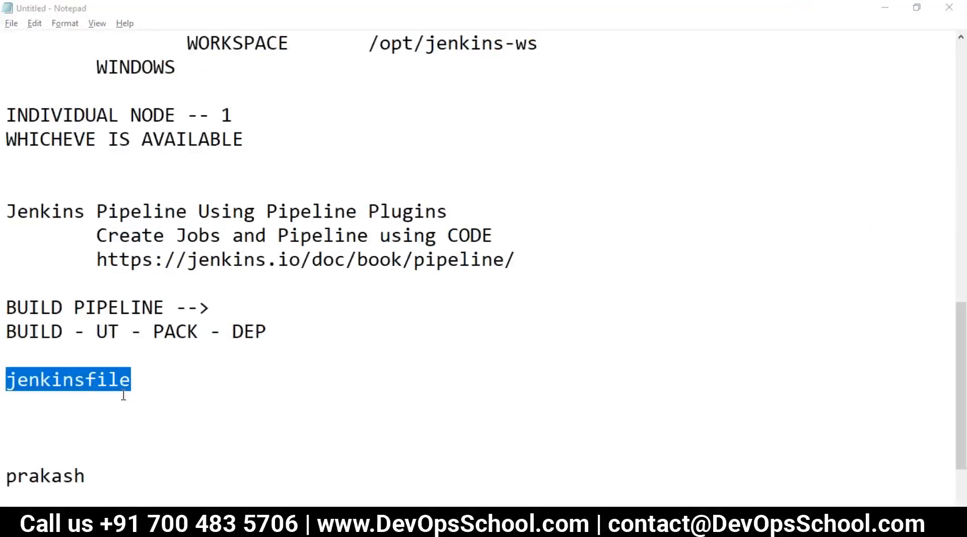
key(alt+Tab)
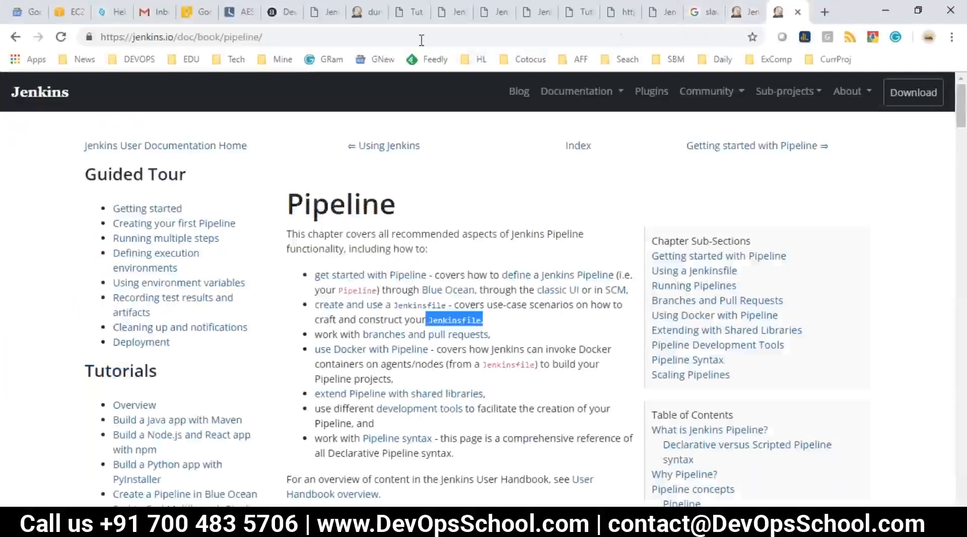
click(369, 19)
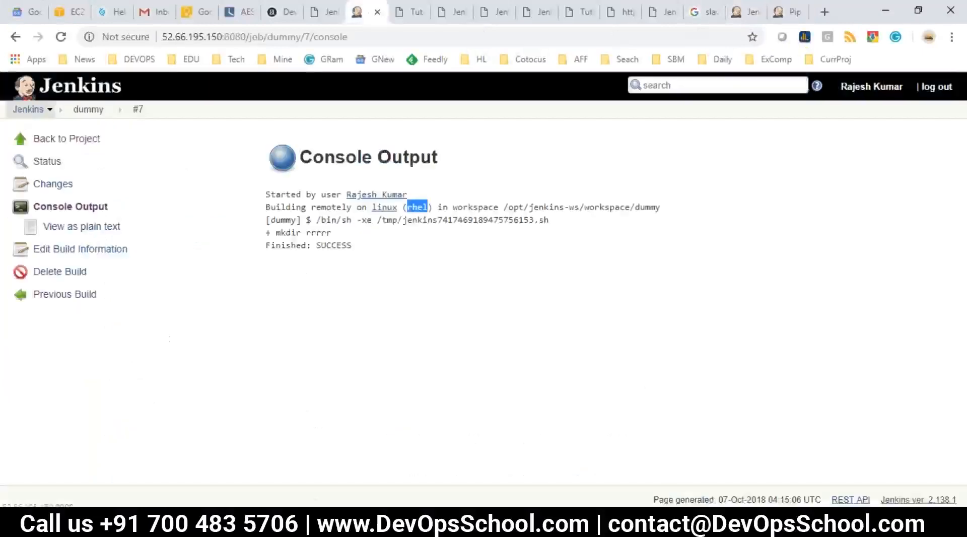
key(alt+Tab)
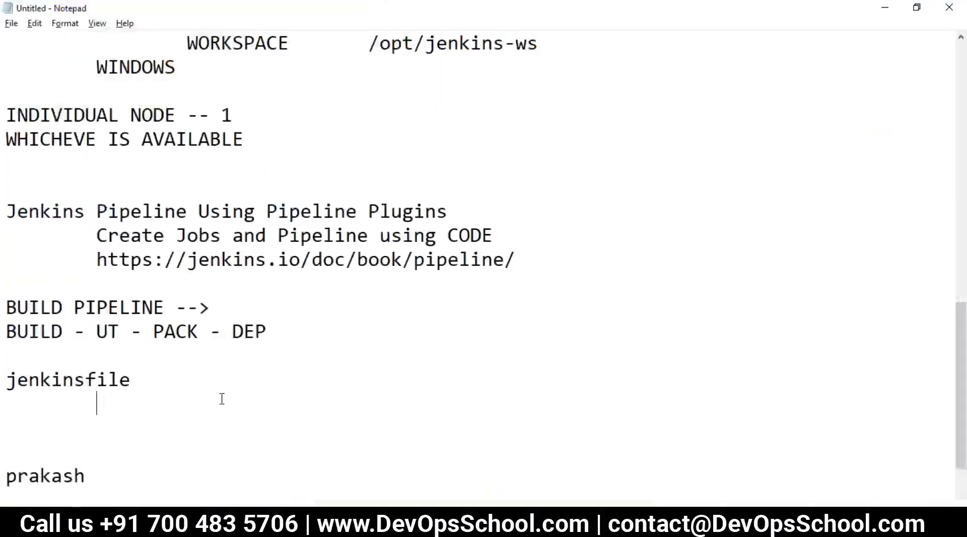
key(Return)
text(SRC)
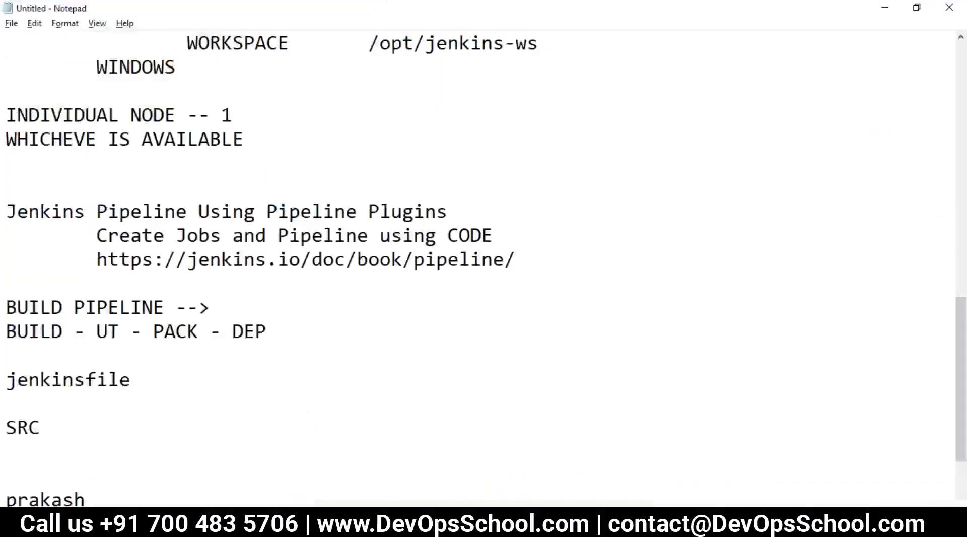
Switch to the browser, load github.com in a new tab and open the scmgalaxy/helloworld-java-maven repository.
key(alt+Tab)
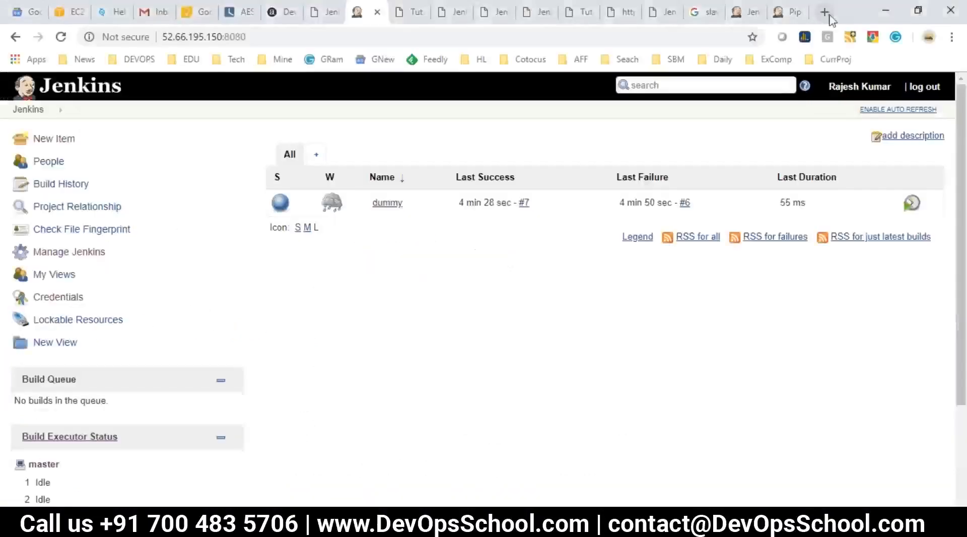
key(ctrl+t)
text(g)
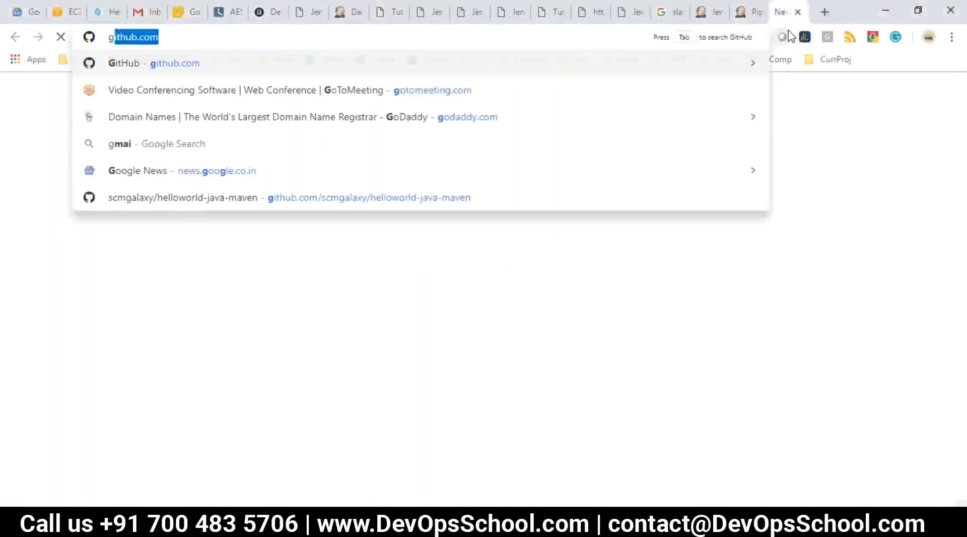
key(BackSpace)
text(it)
key(Return)
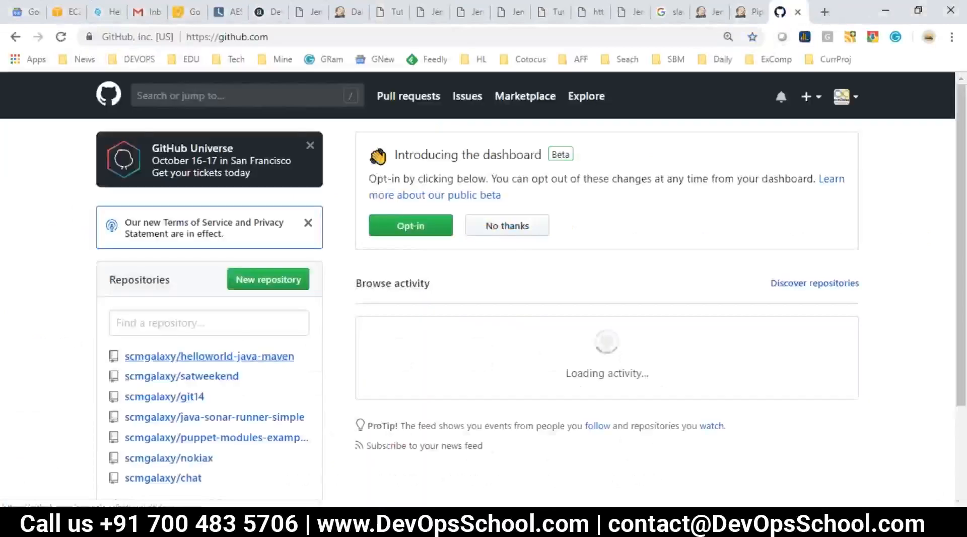
click(181, 357)
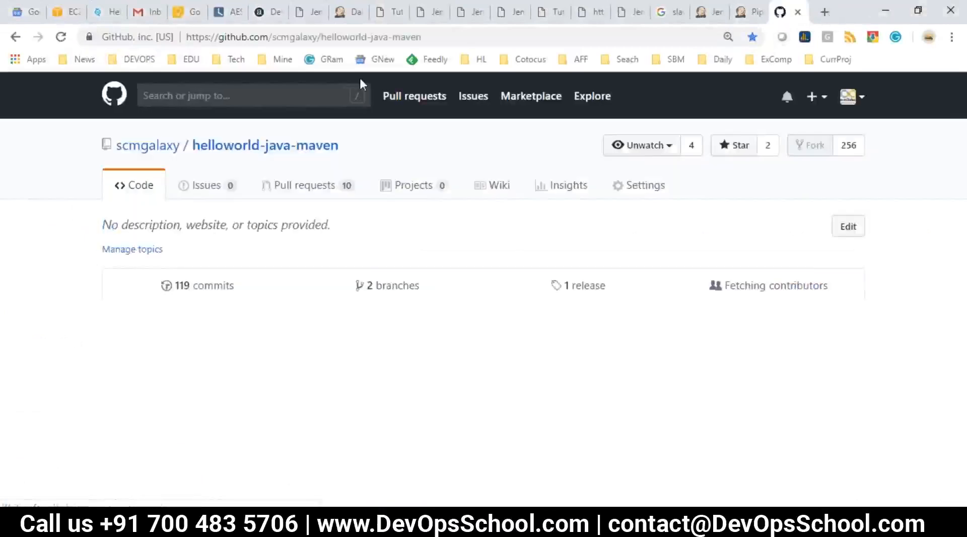
key(alt+Tab)
text(-)
text(https://github.com/scmgalaxy/helloworld-java-maven)
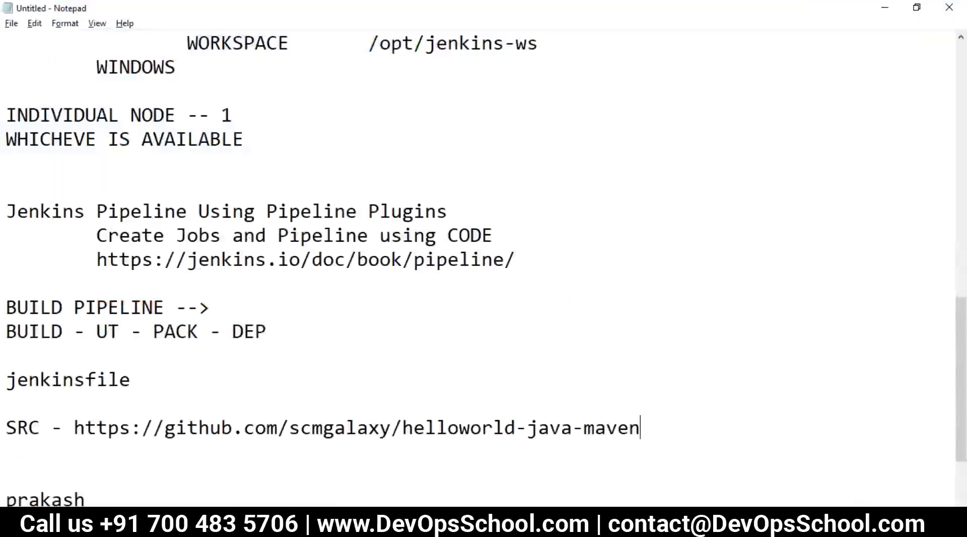
Write the stages "BUILD -> UT - PACK -> INSTALL" on the line below the SRC repository URL.
key(Return)
scroll(181, 403, down, 2)
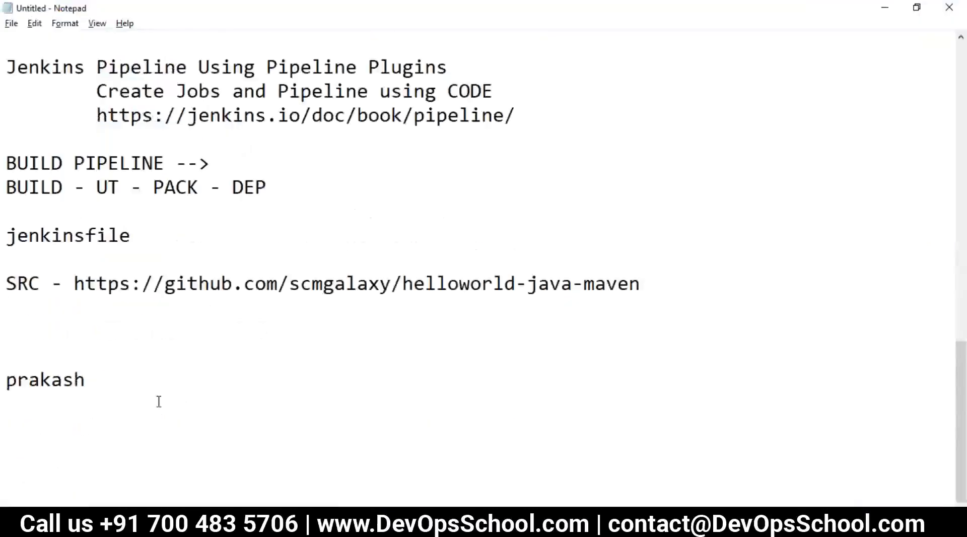
text(BUILD ->)
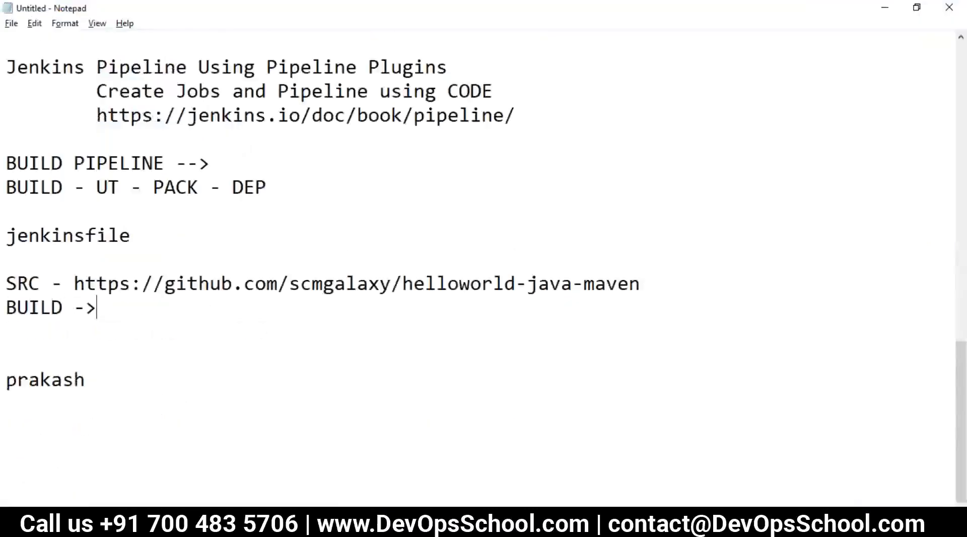
text( UT - PACK -)
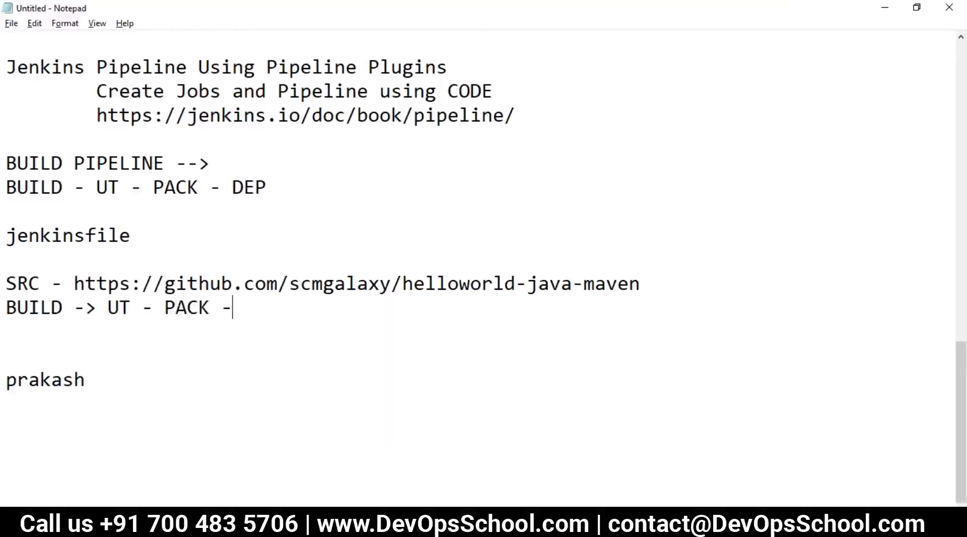
text(> INSTALL)
key(Return)
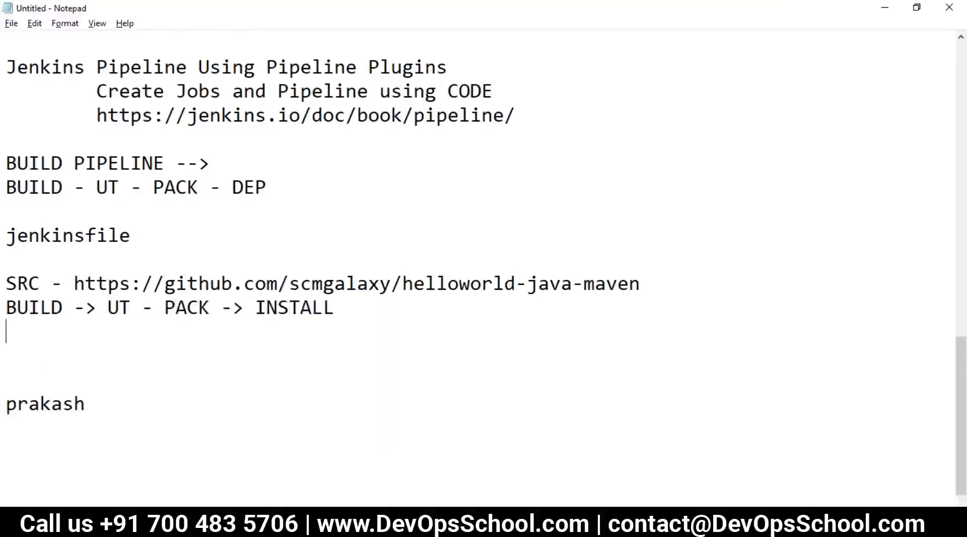
Write the matching Maven goals "compile test package install" below the BUILD -> UT - PACK -> INSTALL line, after a blank line.
key(alt+Tab)
key(alt+Tab)
key(Return)
text(compl)
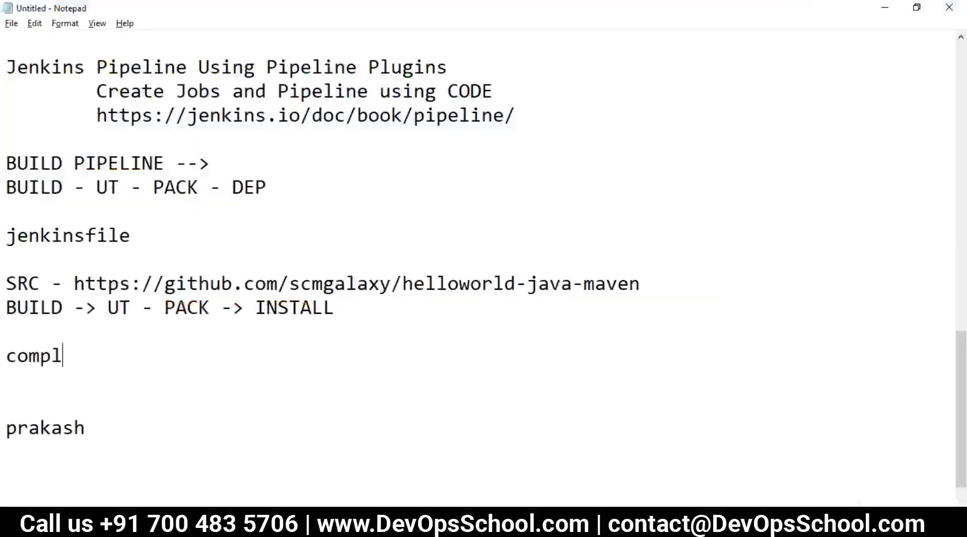
key(BackSpace)
text(ile  test   pack)
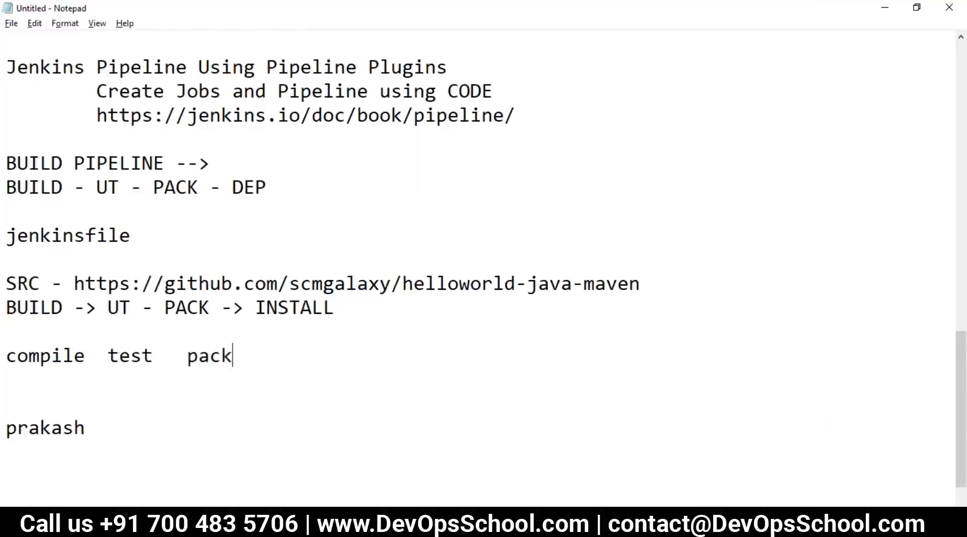
text(age)
key(Tab)
text(install)
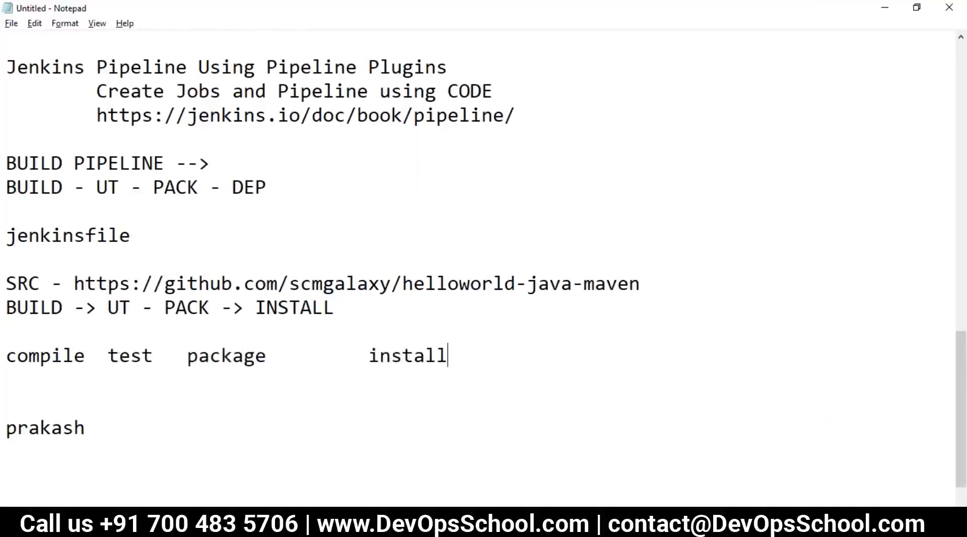
Highlight the source, stages and Maven goals lines in the notes, followed by the word "jenkinsfile".
drag(473, 354, 6, 261)
drag(76, 307, 87, 284)
drag(142, 244, 6, 237)
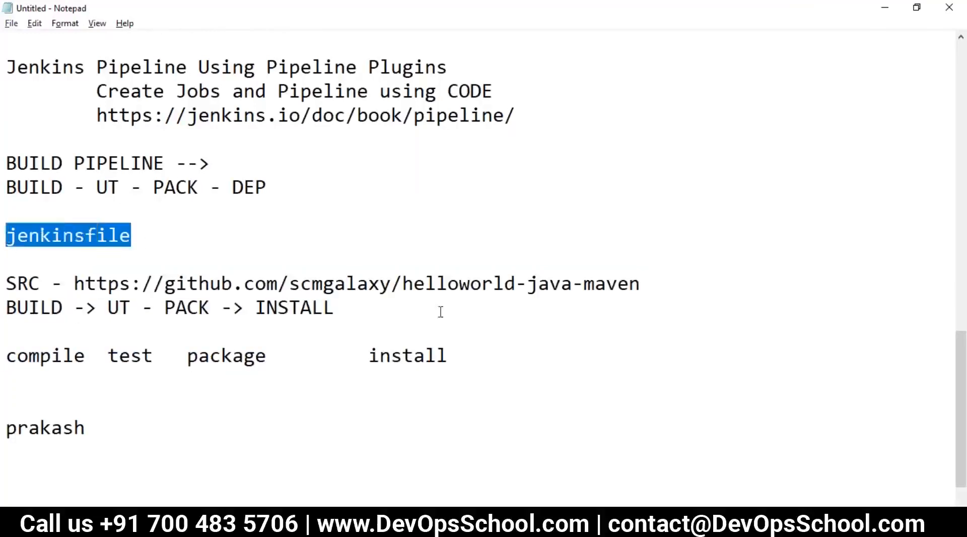
Switch to the Jenkins dashboard in the browser, start a new item and look through the available item types.
key(alt+Tab)
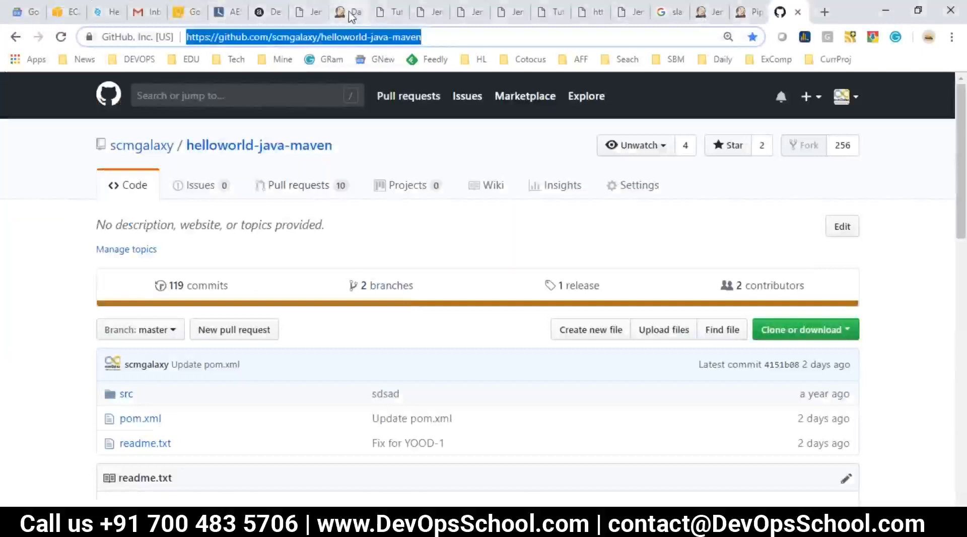
click(353, 12)
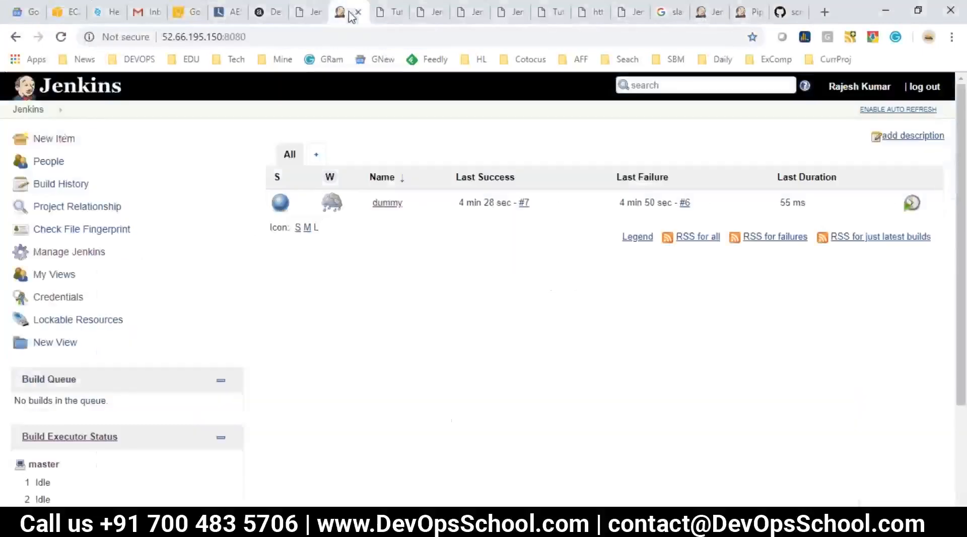
click(42, 141)
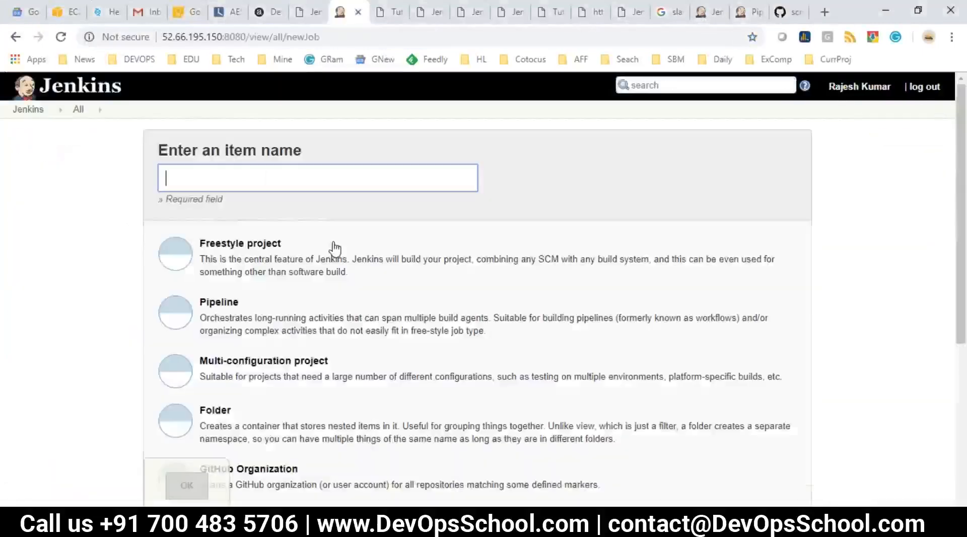
scroll(294, 266, down, 3)
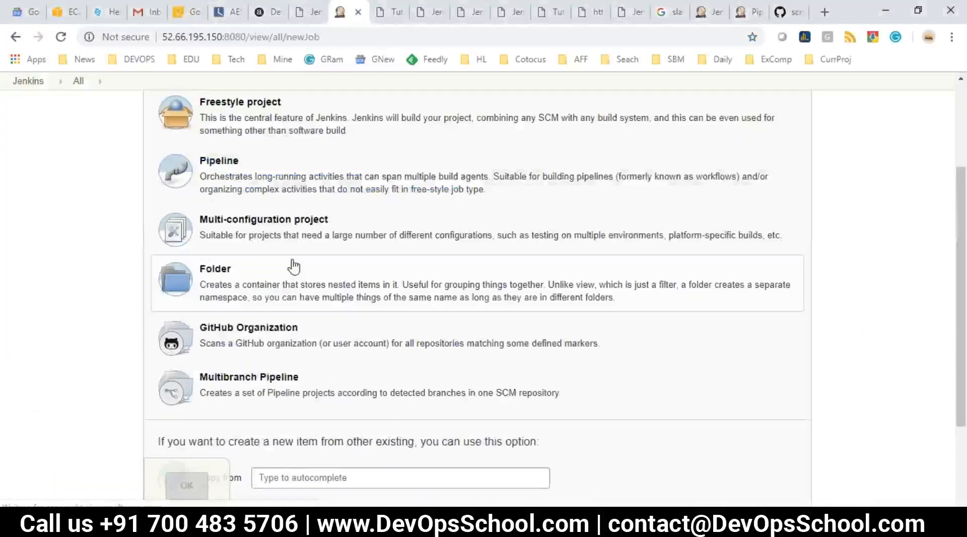
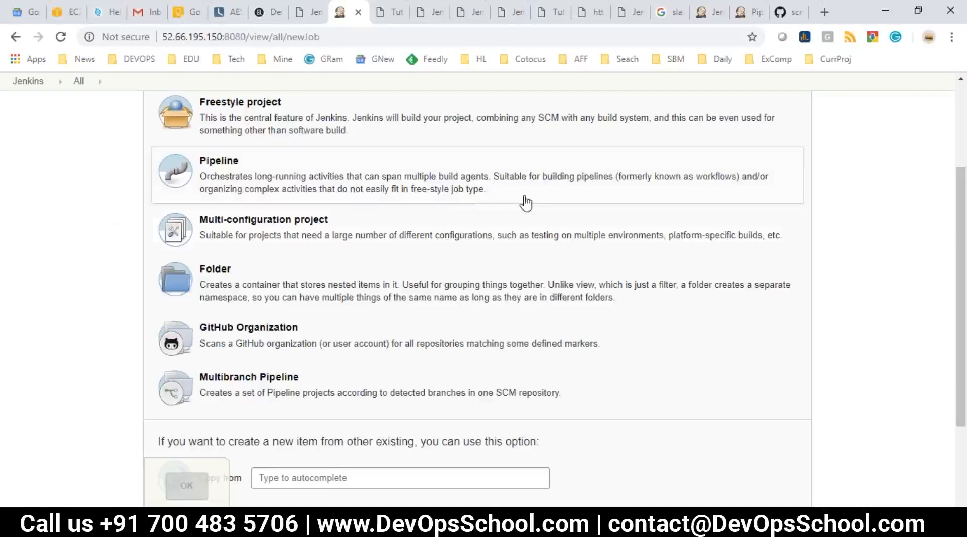
Create a new Pipeline item named SUNDAY PIPELINE.
click(412, 175)
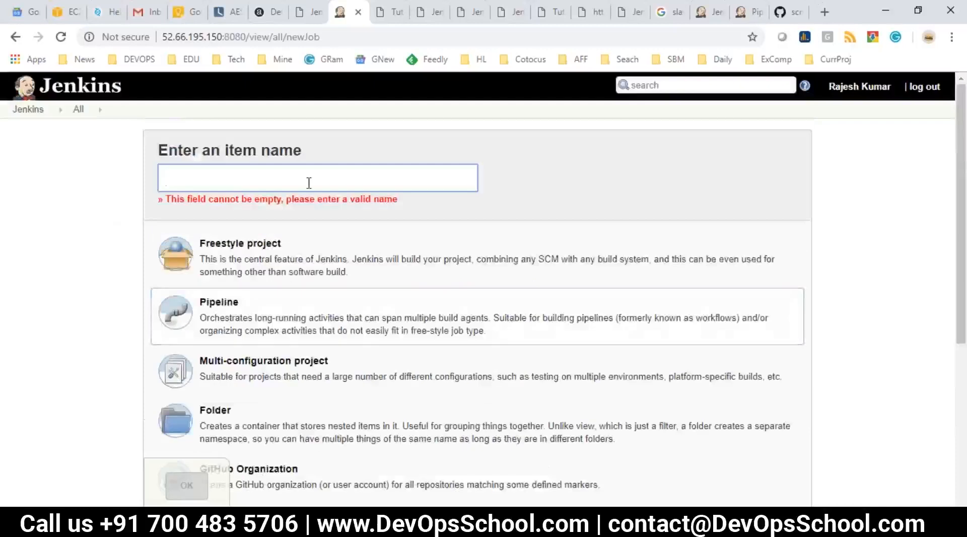
text(W)
key(BackSpace)
text(SUNDAT)
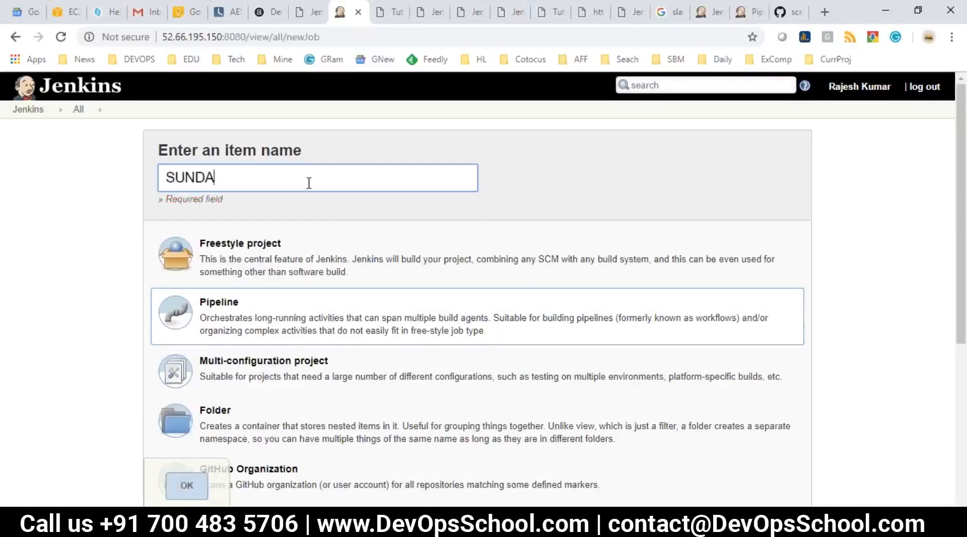
text( PIPELINE)
click(249, 308)
click(202, 486)
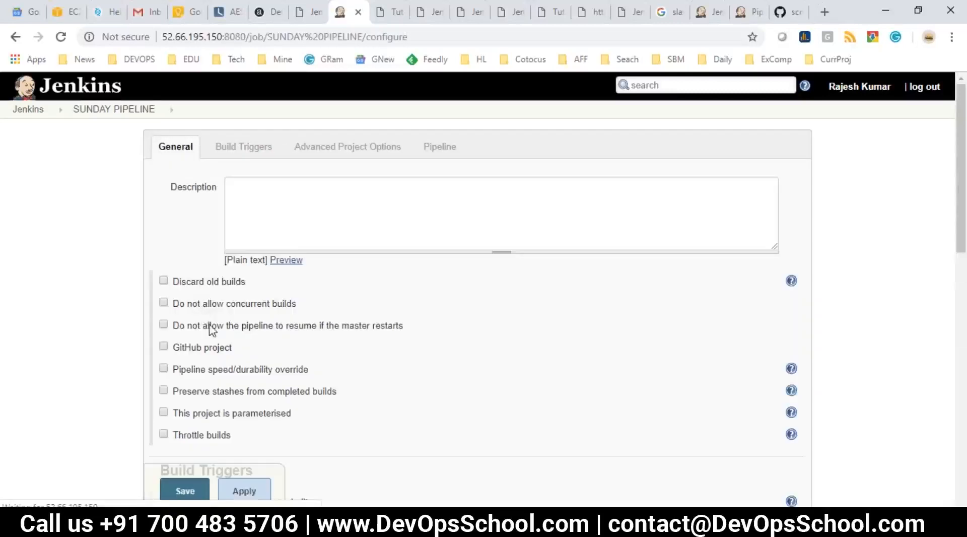
Go to the Pipeline section of the job configuration and look at the available definition options.
scroll(210, 330, down, 3)
click(431, 109)
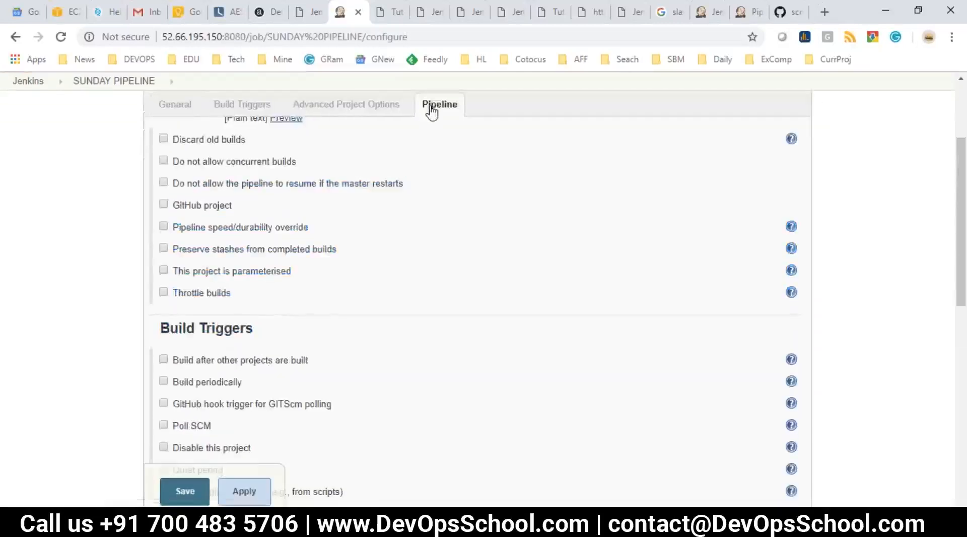
key(alt+Tab)
drag(131, 236, 6, 237)
key(alt+Tab)
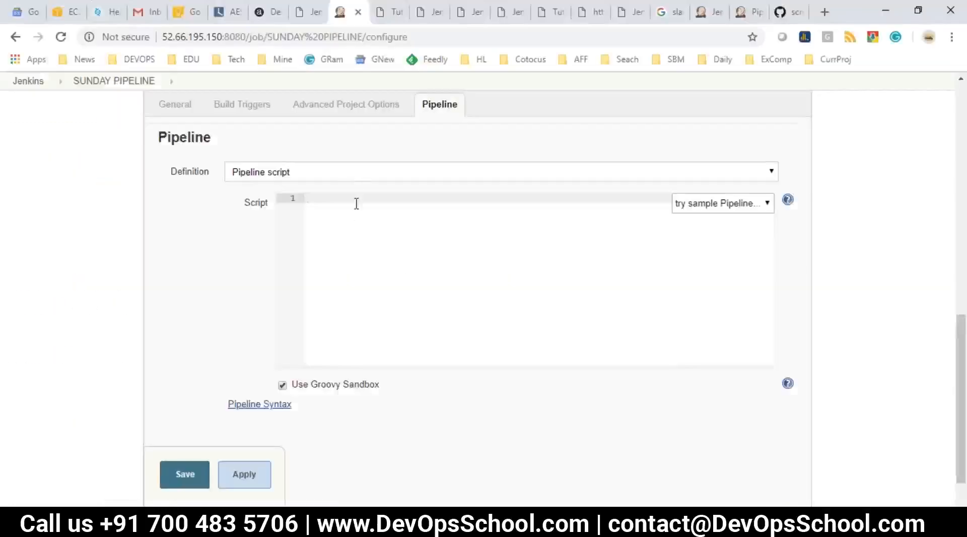
click(349, 179)
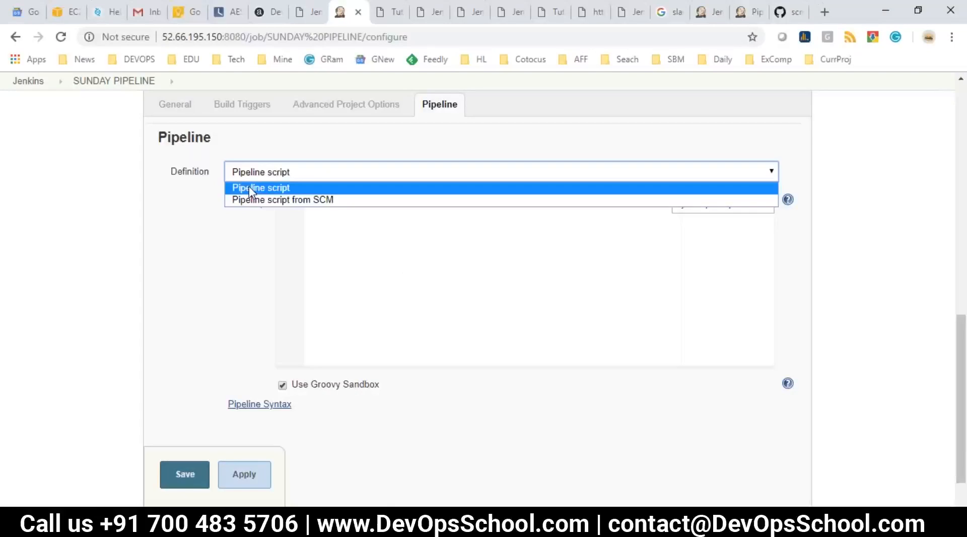
click(416, 285)
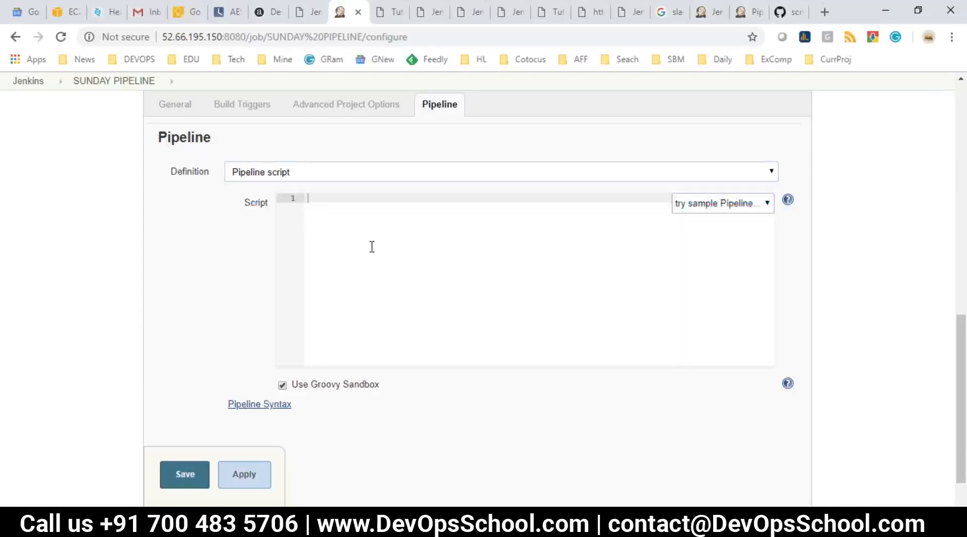
Set the pipeline definition to Pipeline script from SCM and try Git as the SCM before returning it to None.
click(306, 175)
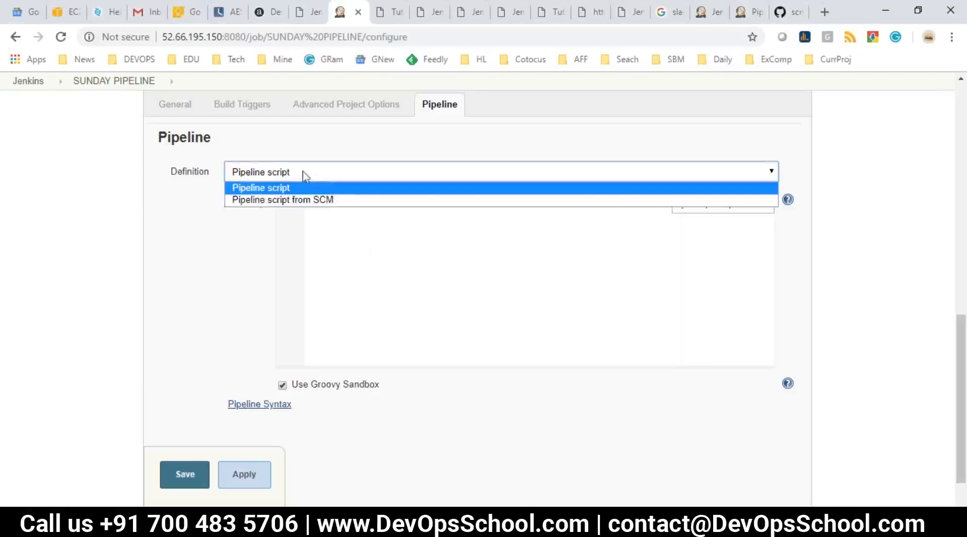
click(293, 201)
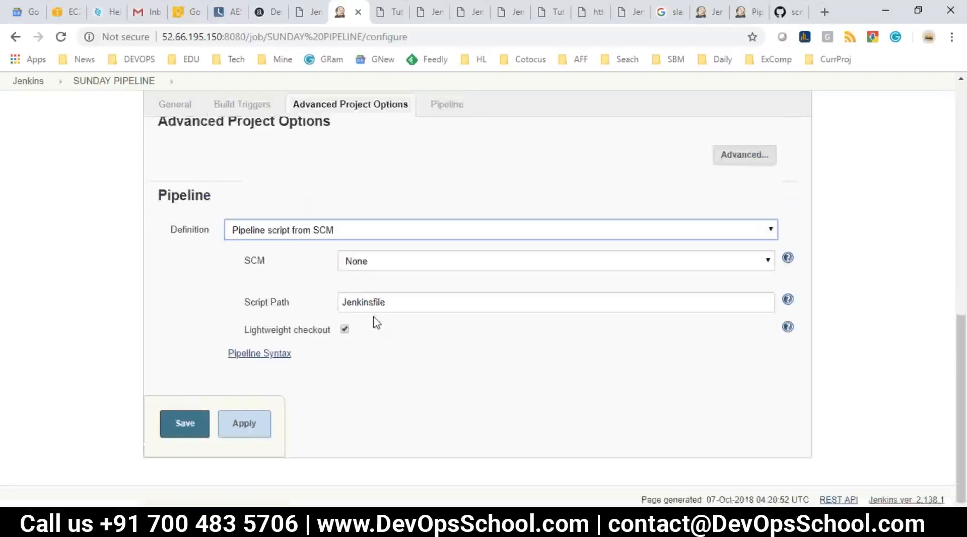
click(382, 267)
click(373, 289)
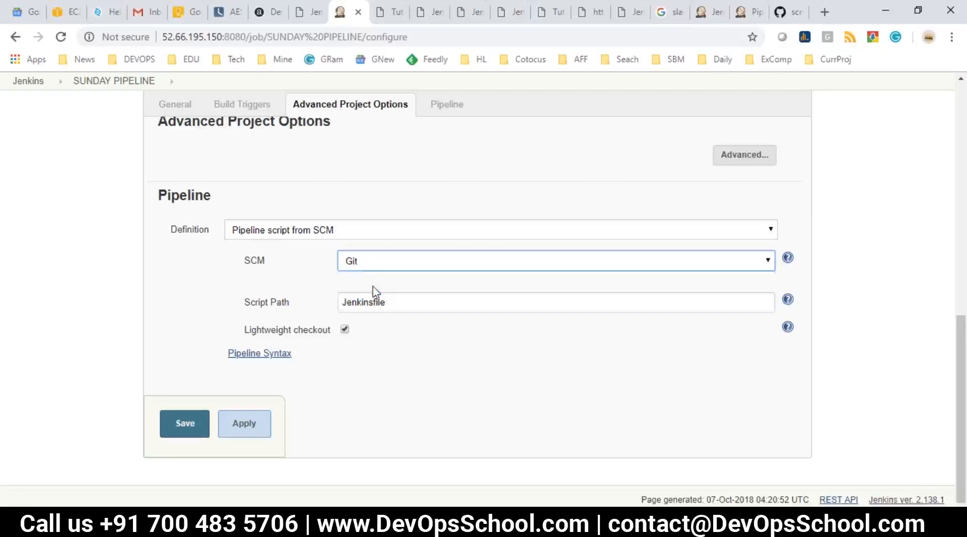
scroll(373, 288, down, 1)
click(366, 206)
click(366, 219)
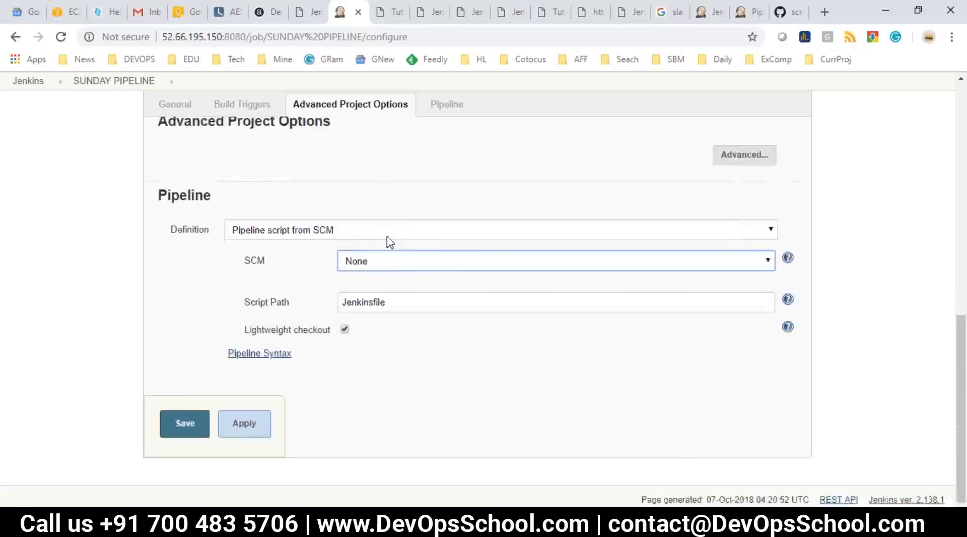
click(392, 299)
click(376, 262)
click(278, 279)
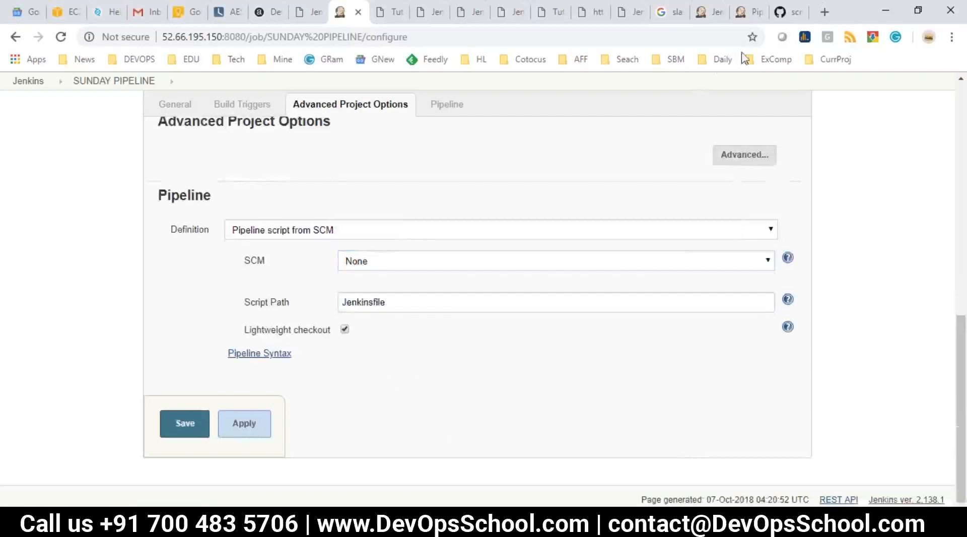
Switch to GitHub and open the repository list of the scmgalaxy account.
click(742, 13)
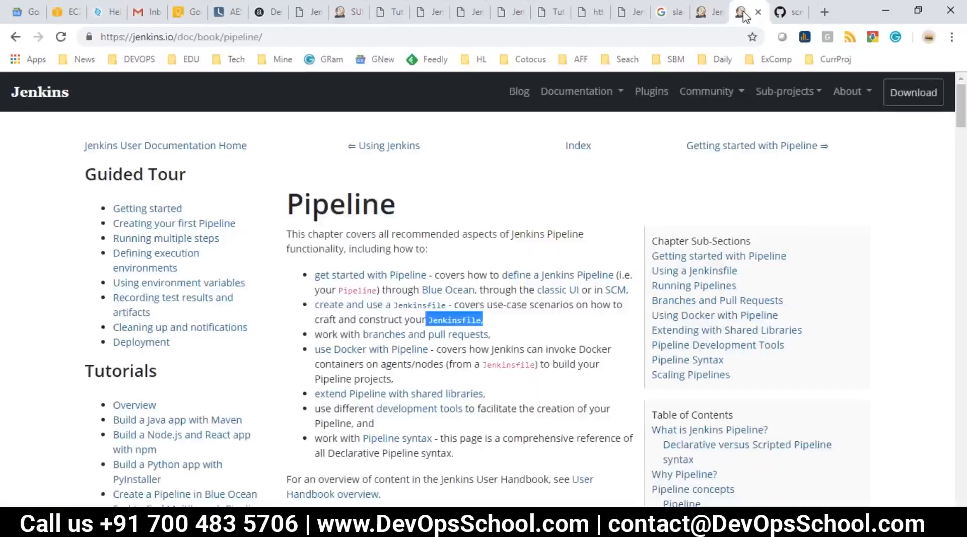
click(705, 13)
click(788, 12)
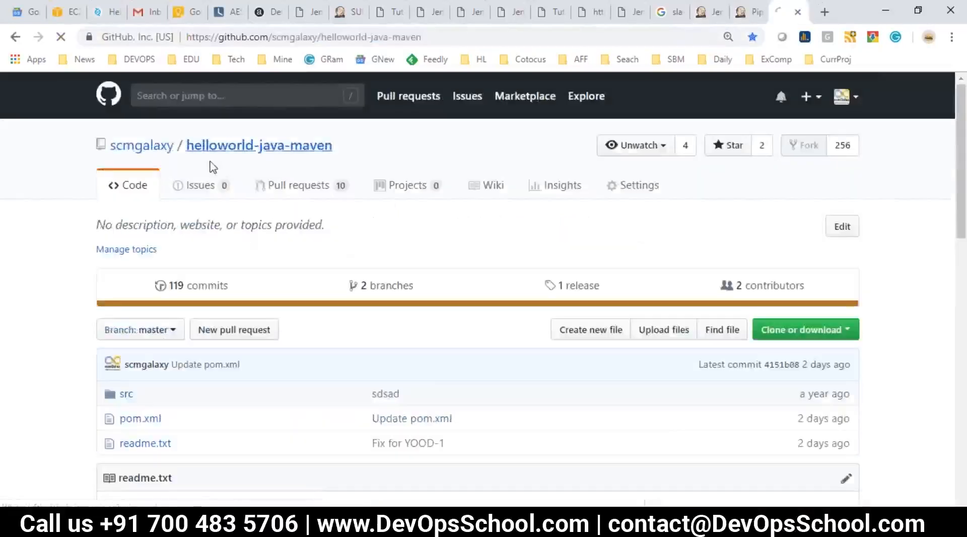
click(148, 149)
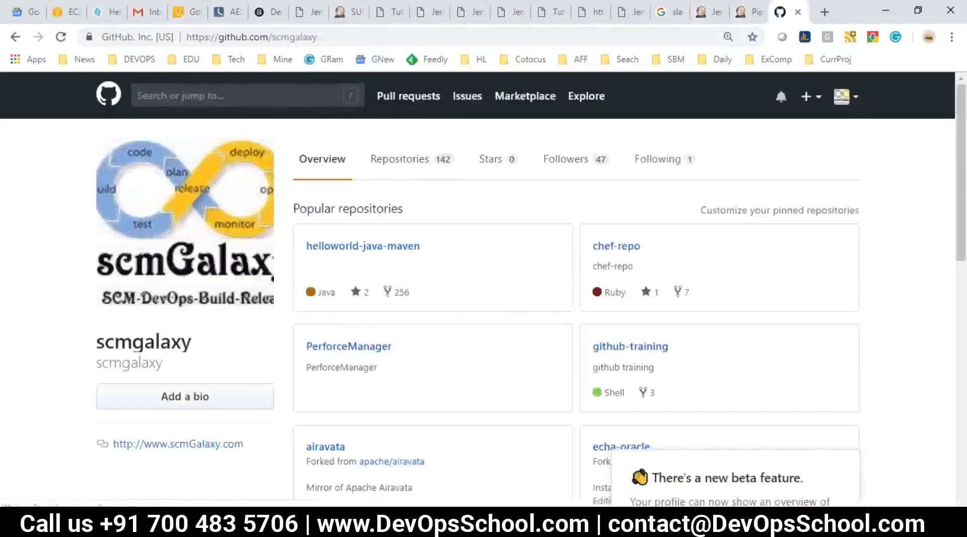
click(399, 159)
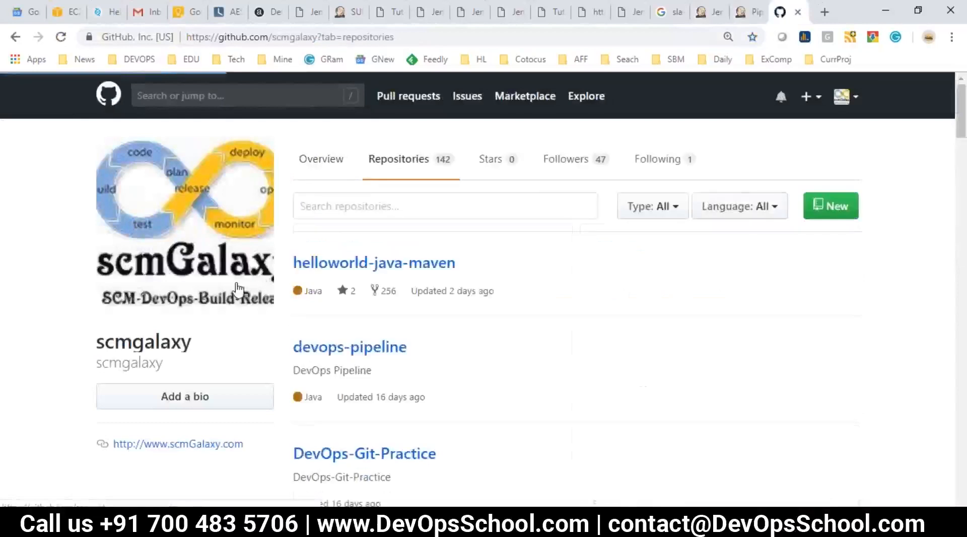
Search the account's repositories for jenkinsfile, then widen the search to jenkins.
click(351, 208)
text(jenkinsfile)
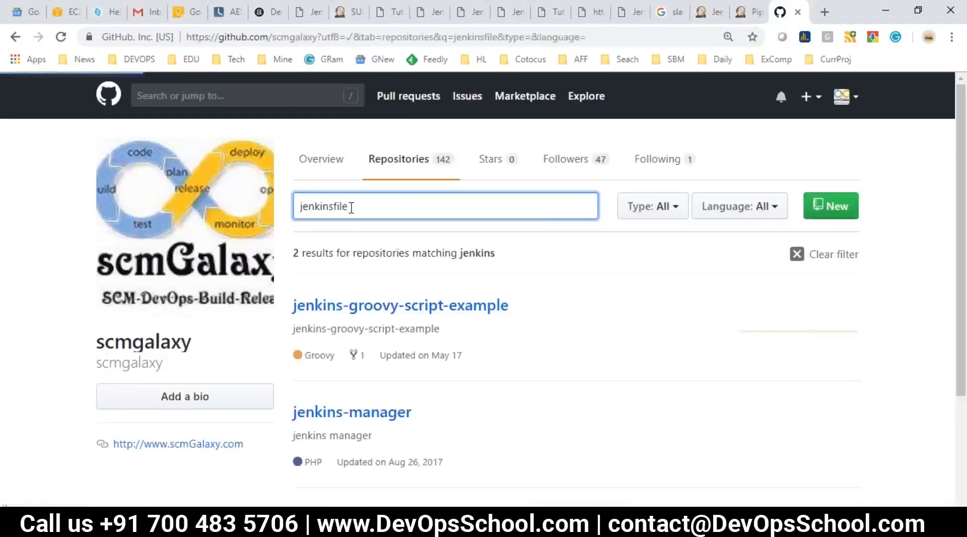
click(370, 211)
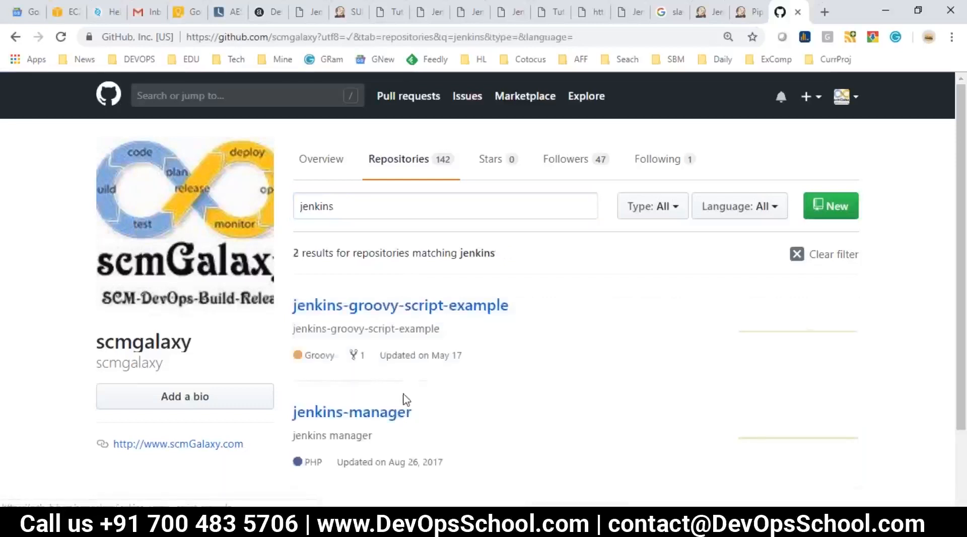
scroll(403, 401, down, 1)
click(403, 398)
scroll(538, 299, down, 2)
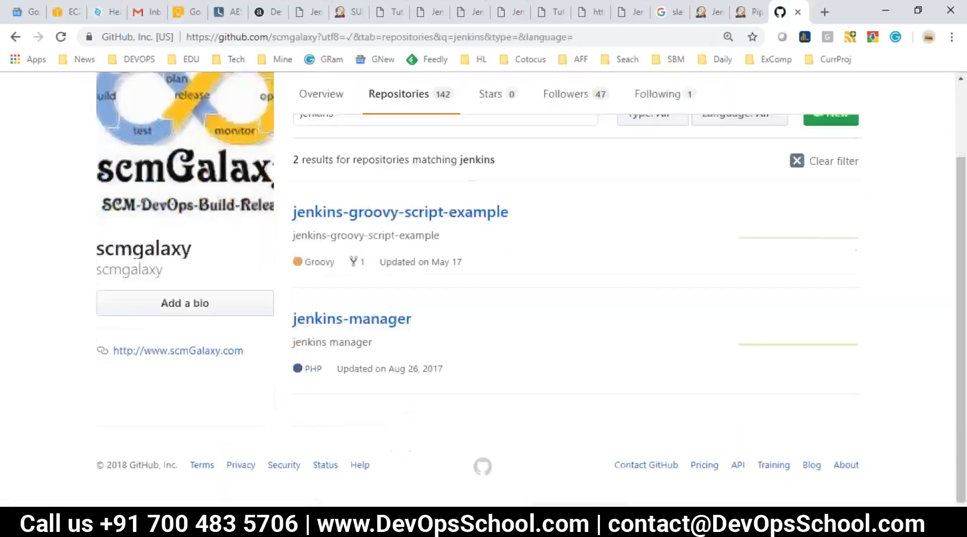
Examine the jenkins-groovy-script-example repository, including the groovy folder in jenkins-groovy-script-set-5, for a sample script.
scroll(537, 294, down, 1)
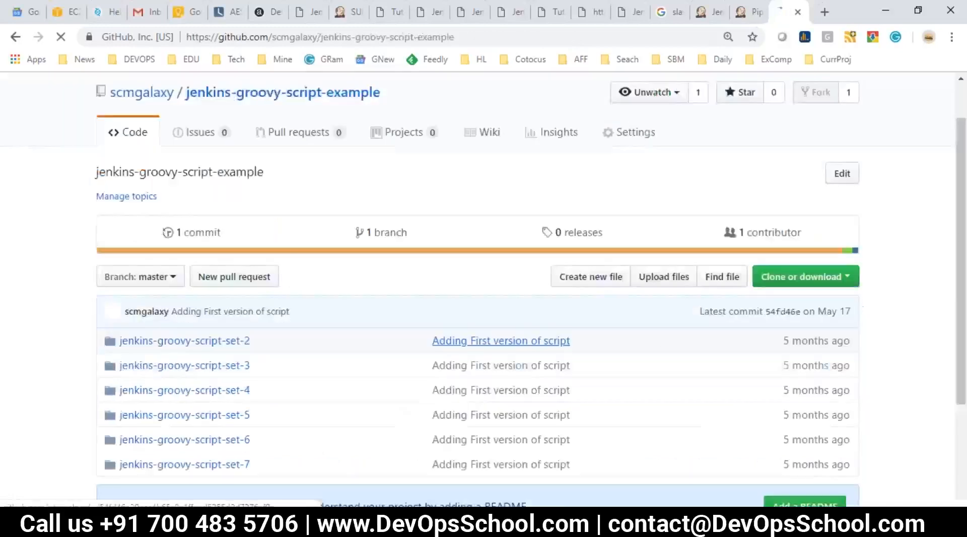
scroll(177, 274, down, 3)
click(182, 263)
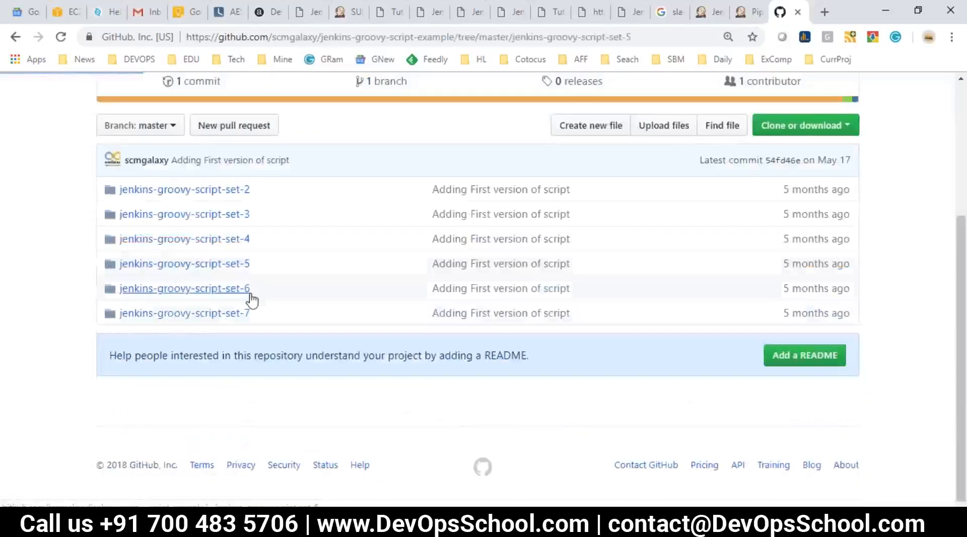
click(134, 316)
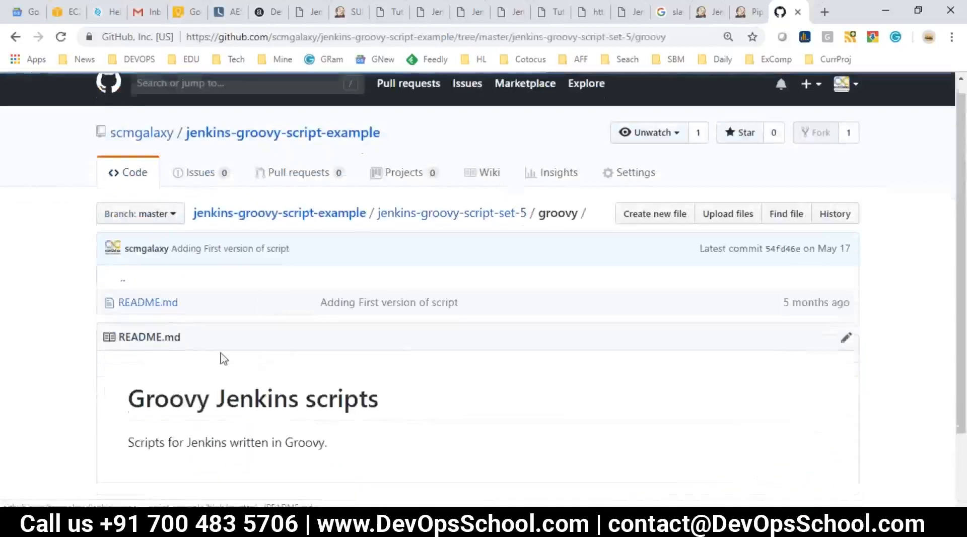
scroll(222, 358, down, 3)
click(16, 37)
click(15, 37)
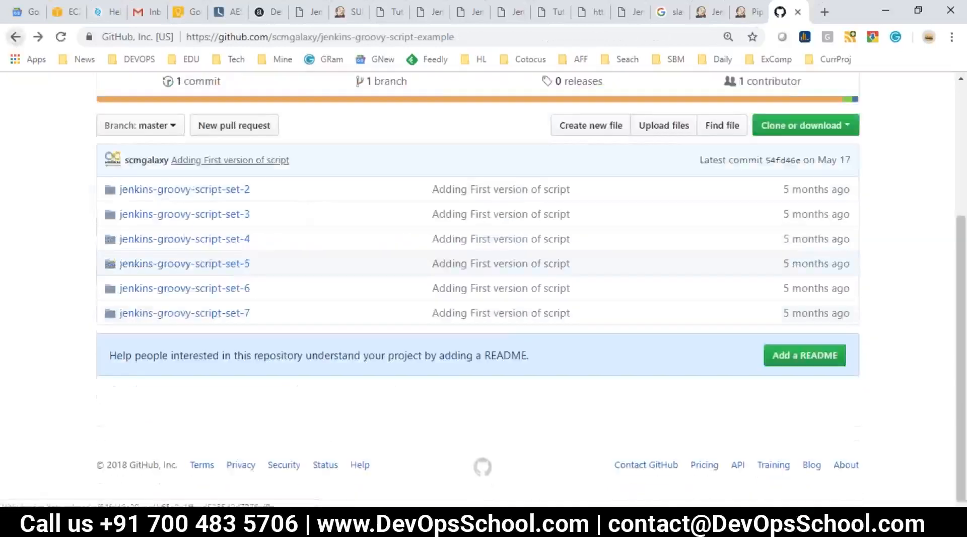
scroll(489, 338, up, 4)
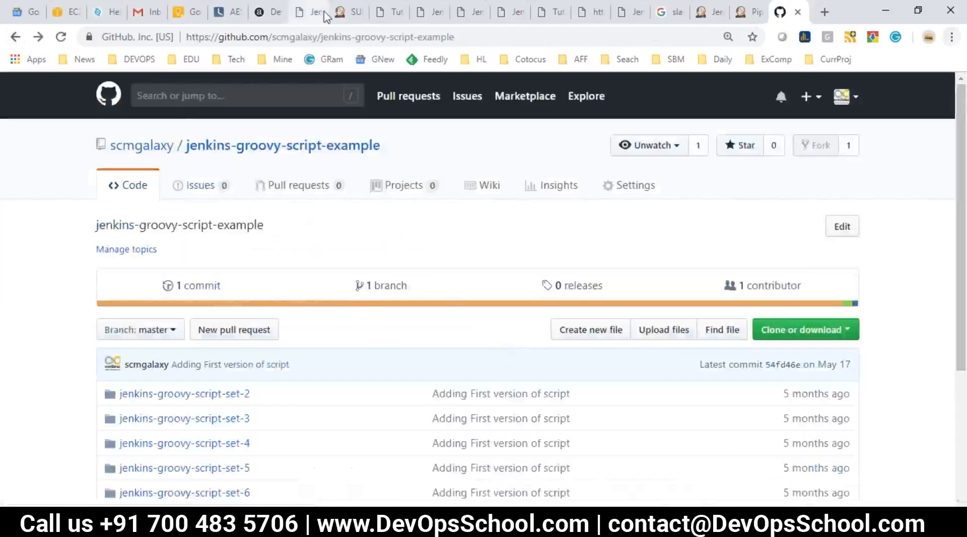
Switch back to the Jenkins job, load the GitHub + Maven sample as the Pipeline script, and copy the whole script.
click(341, 12)
click(280, 232)
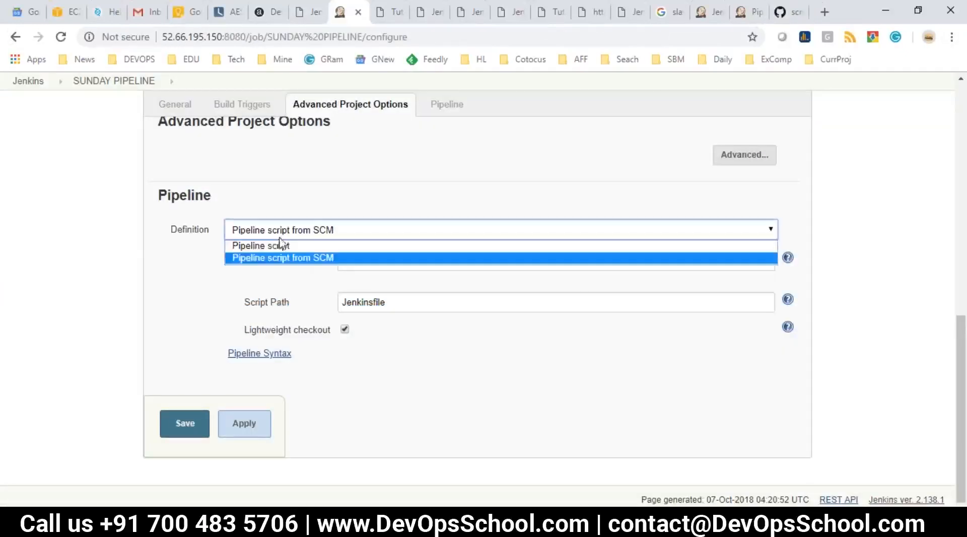
click(266, 246)
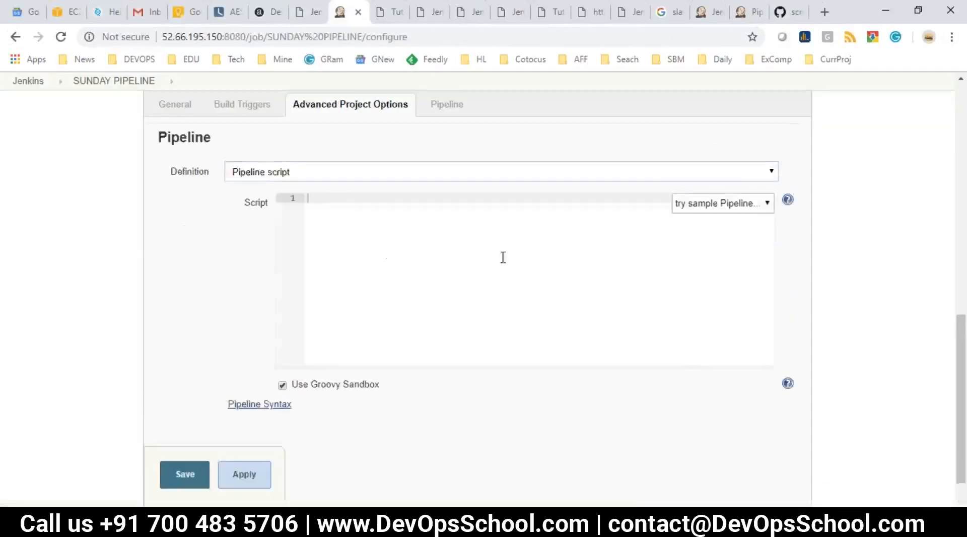
click(697, 205)
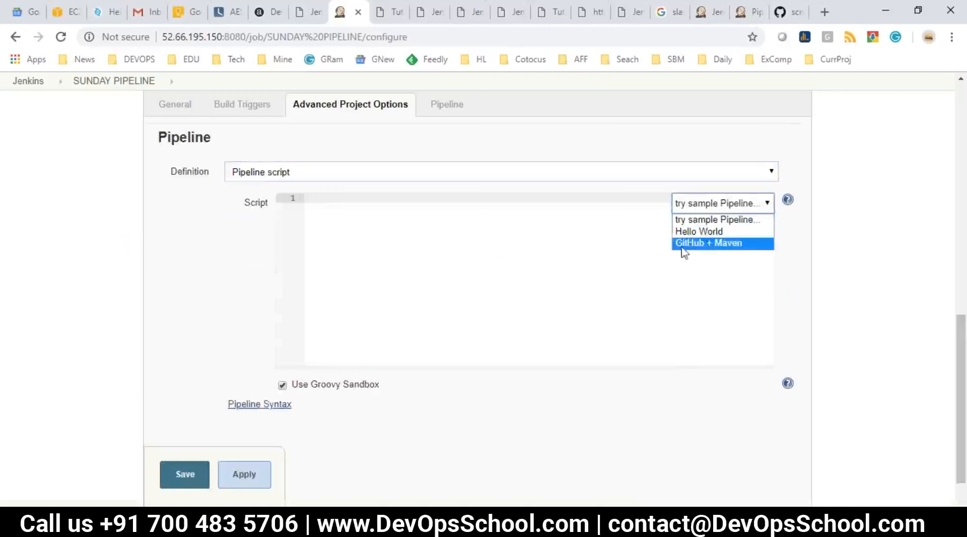
click(688, 244)
click(431, 279)
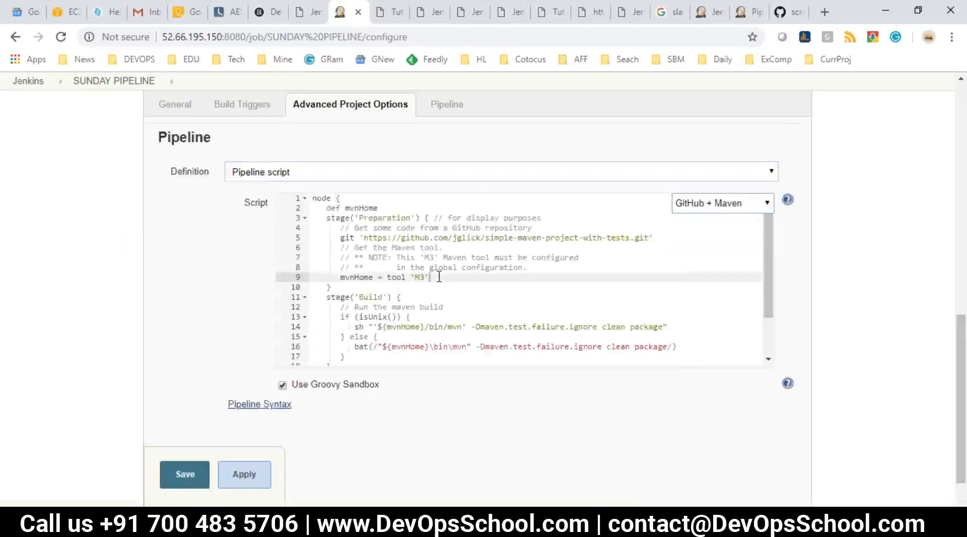
key(ctrl+a)
key(ctrl+c)
Switch to Notepad and paste the copied script over the last line of the notes.
key(alt+Tab)
scroll(307, 373, down, 1)
click(236, 395)
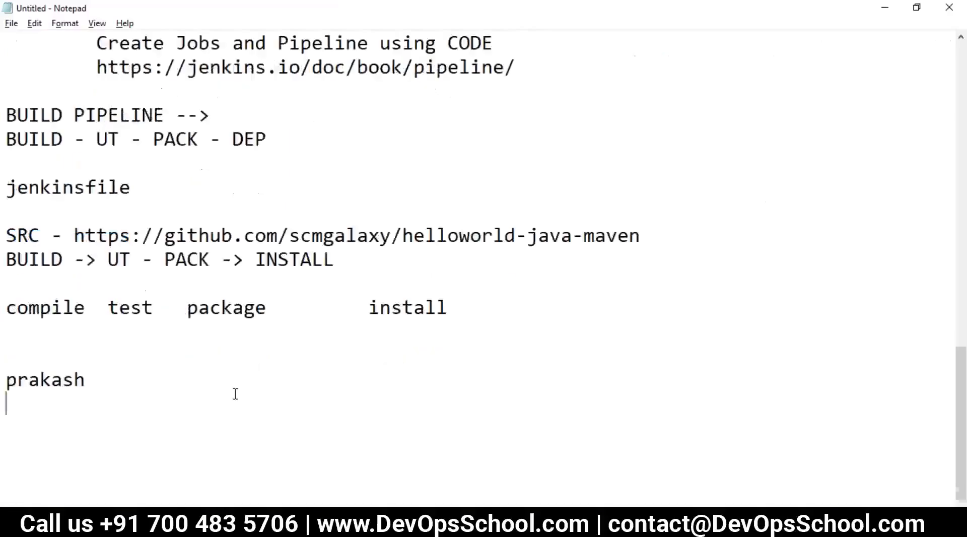
drag(117, 382, 7, 379)
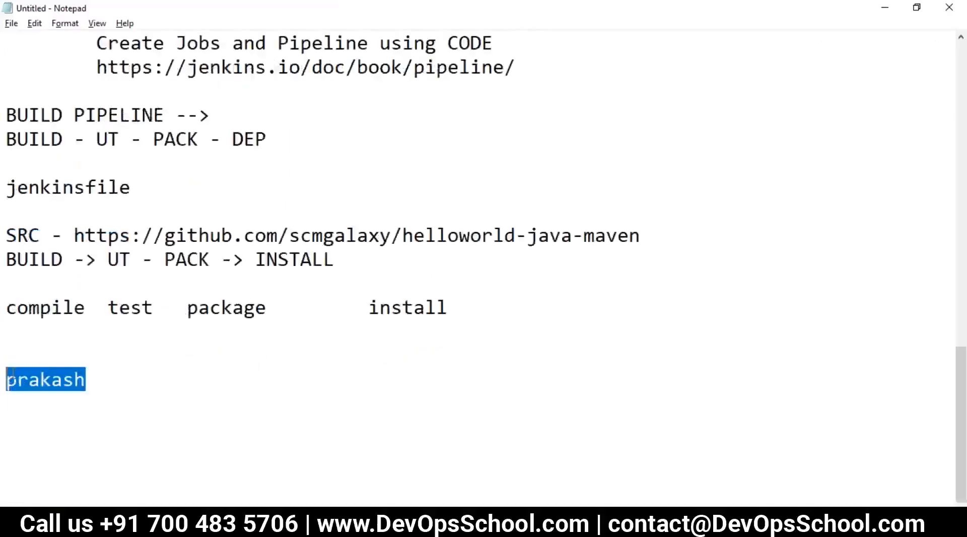
key(ctrl+v)
scroll(478, 268, down, 2)
key(alt+Tab)
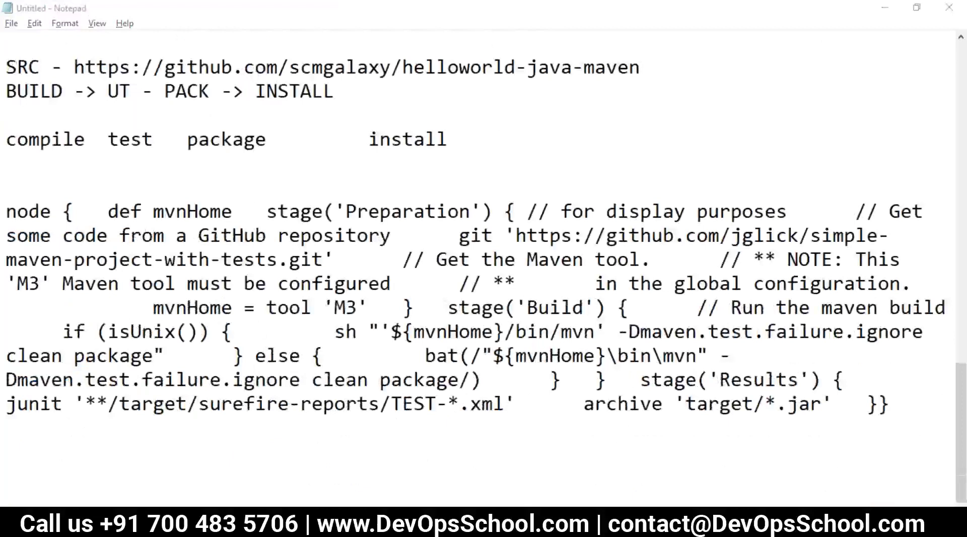
Switch to Notepad++, paste the sample script into a new document, and highlight its Preparation stage.
key(alt+Tab)
key(ctrl+n)
key(ctrl+v)
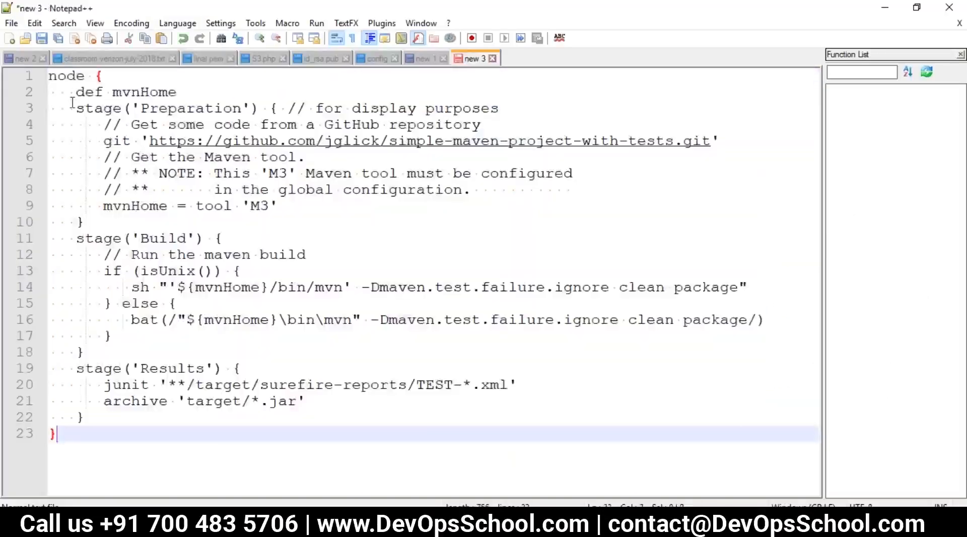
drag(67, 92, 269, 206)
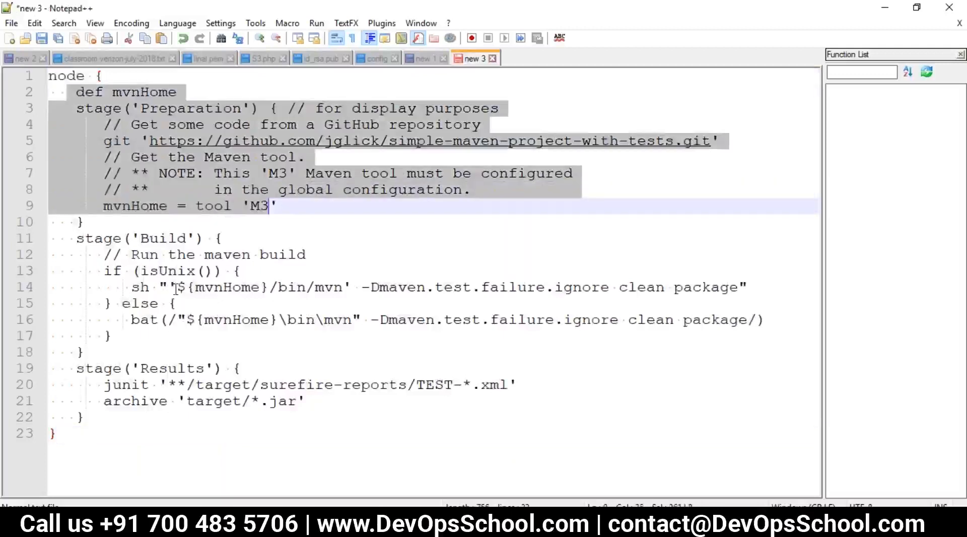
Switch back to Notepad and undo the script paste in the notes.
key(alt+Tab)
mouse_move(505, 524)
click(609, 475)
key(ctrl+z)
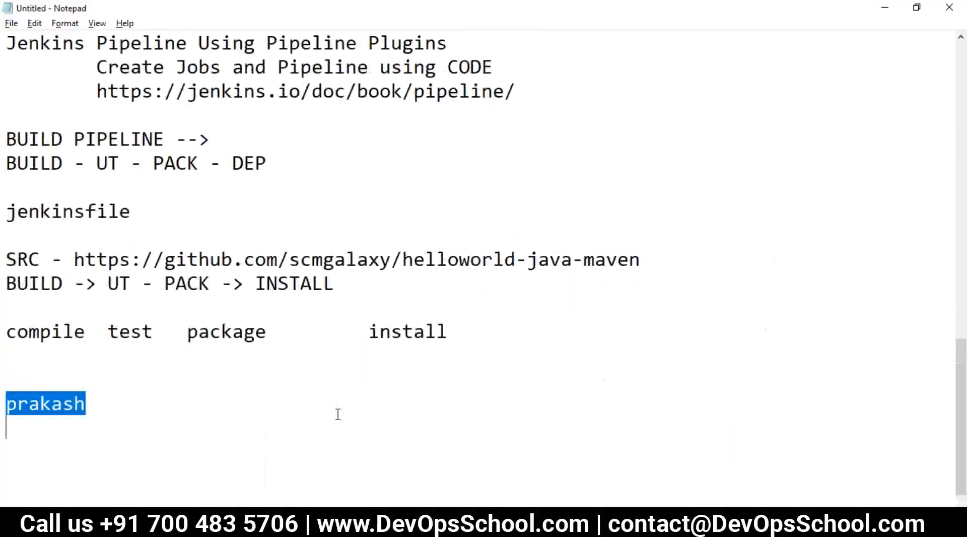
scroll(37, 349, up, 3)
drag(196, 388, 210, 386)
click(229, 384)
key(alt+Tab)
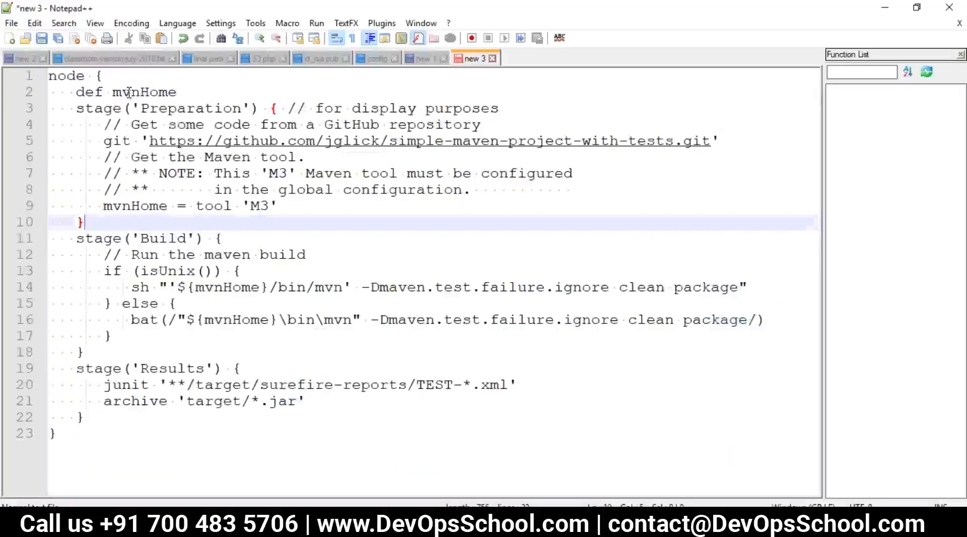
Copy BUILD from the Notepad pipeline notes and paste it over the Preparation stage name in the Notepad++ script.
double_click(132, 92)
click(99, 109)
double_click(204, 110)
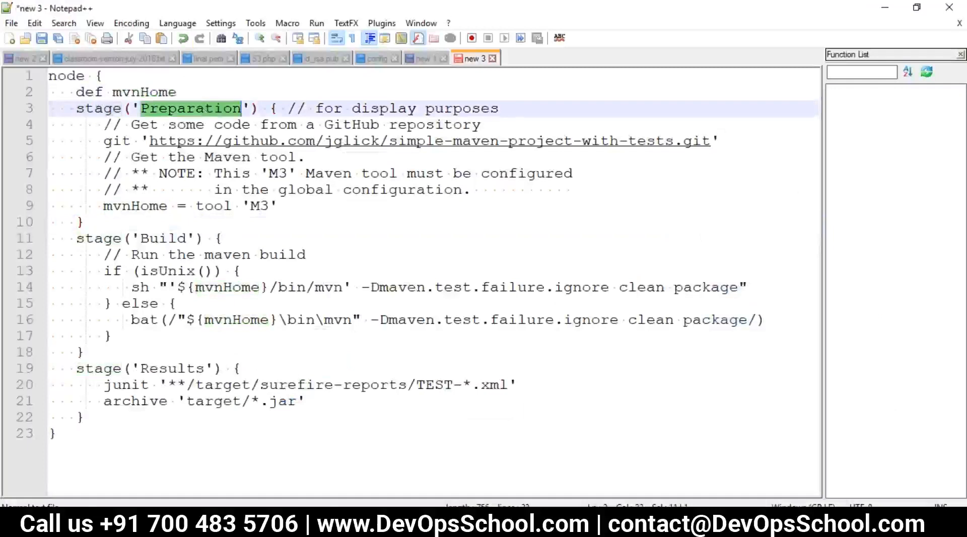
key(alt+Tab)
click(155, 363)
drag(63, 382, 6, 386)
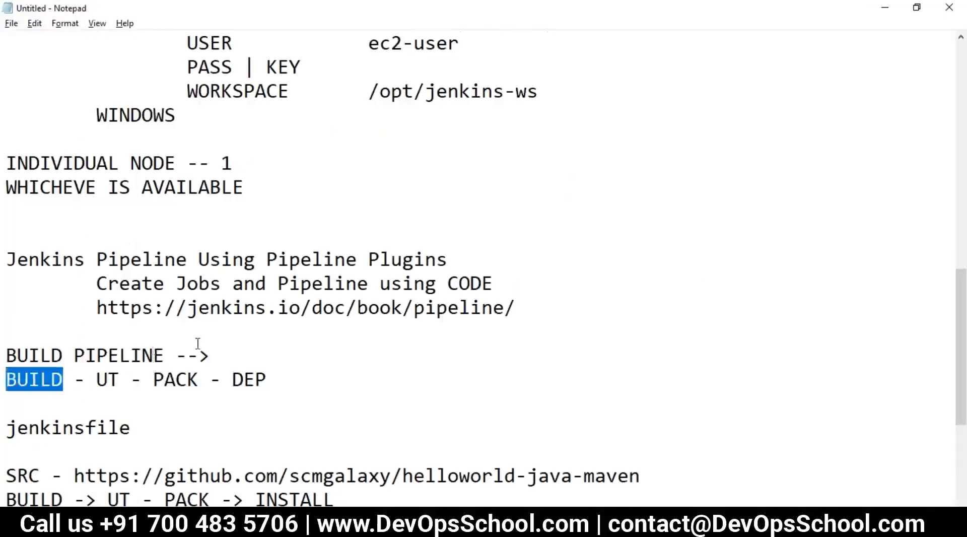
key(ctrl+c)
key(alt+Tab)
key(ctrl+v)
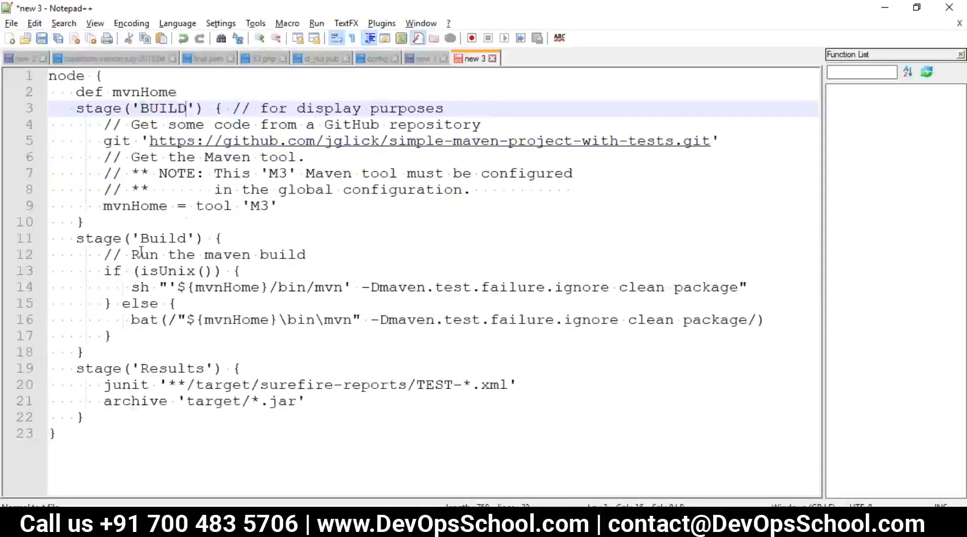
Copy UT from the Notepad notes and paste it over the Build stage name in the Notepad++ script.
double_click(156, 239)
key(alt+Tab)
drag(120, 376, 95, 379)
key(ctrl+c)
key(alt+Tab)
key(ctrl+v)
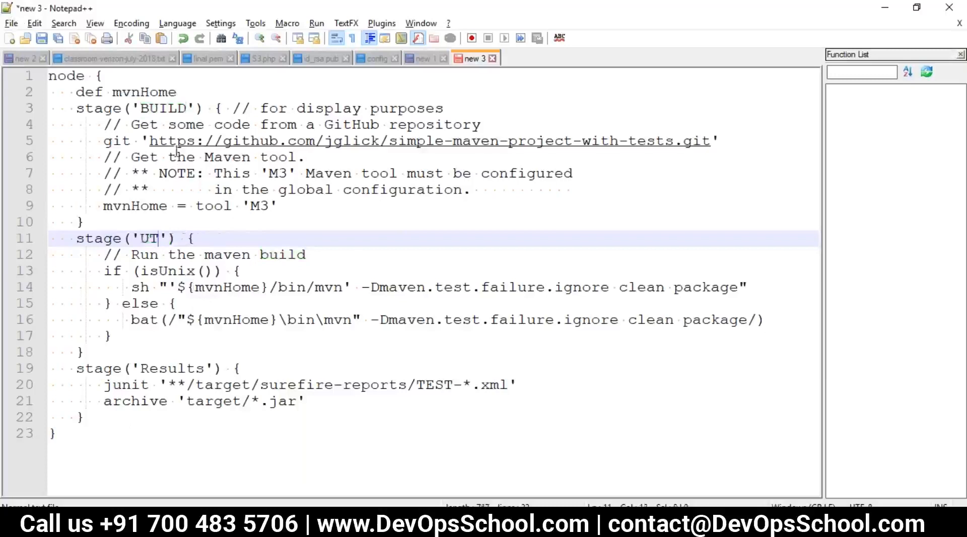
Undo the stage renames and restore the original GitHub + Maven sample script in the Notepad++ document.
key(ctrl+z)
key(ctrl+z)
key(ctrl+z)
key(ctrl+z)
key(ctrl+z)
key(ctrl+v)
key(ctrl+z)
key(ctrl+v)
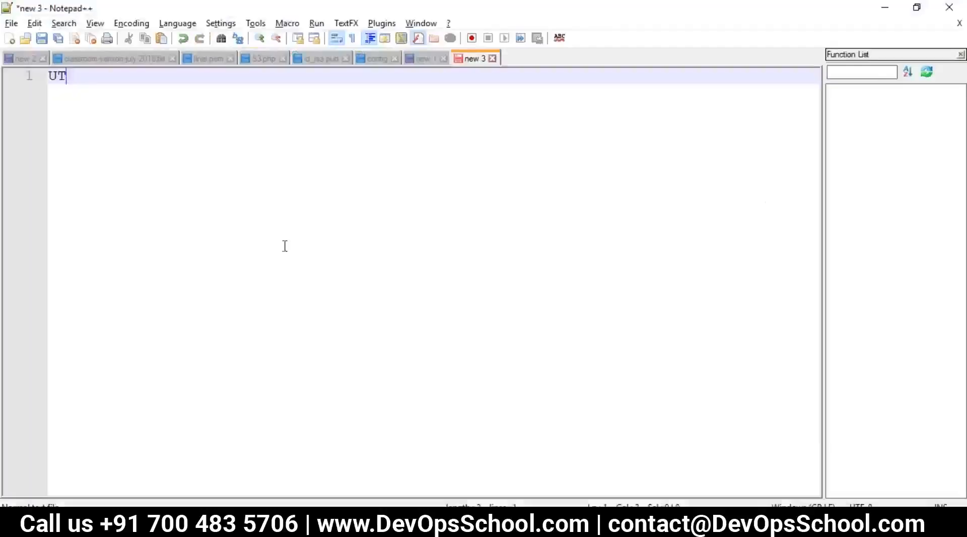
key(ctrl+v)
key(ctrl+a)
key(ctrl+v)
Highlight the Preparation and Build stage names and the stage keyword in the script.
double_click(179, 109)
click(159, 237)
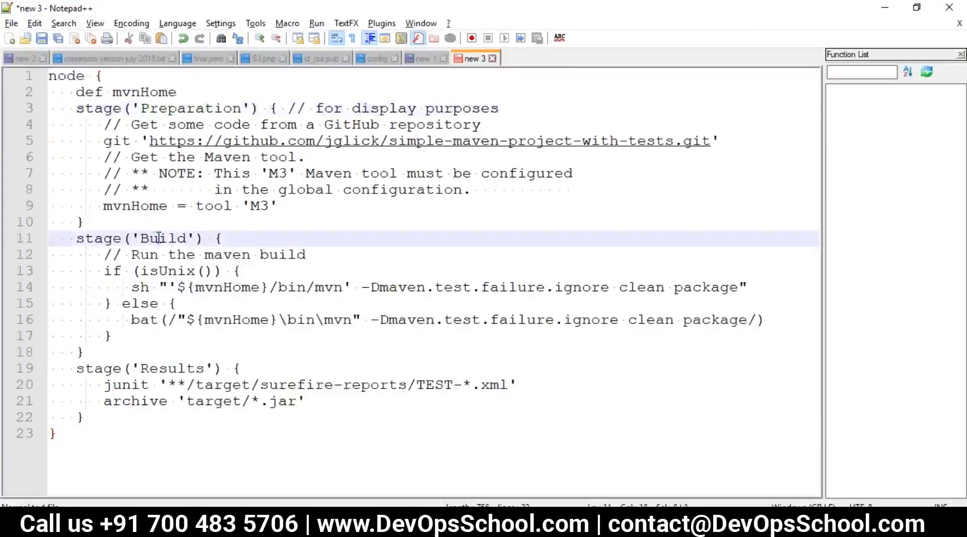
double_click(160, 238)
double_click(93, 239)
click(215, 239)
double_click(97, 240)
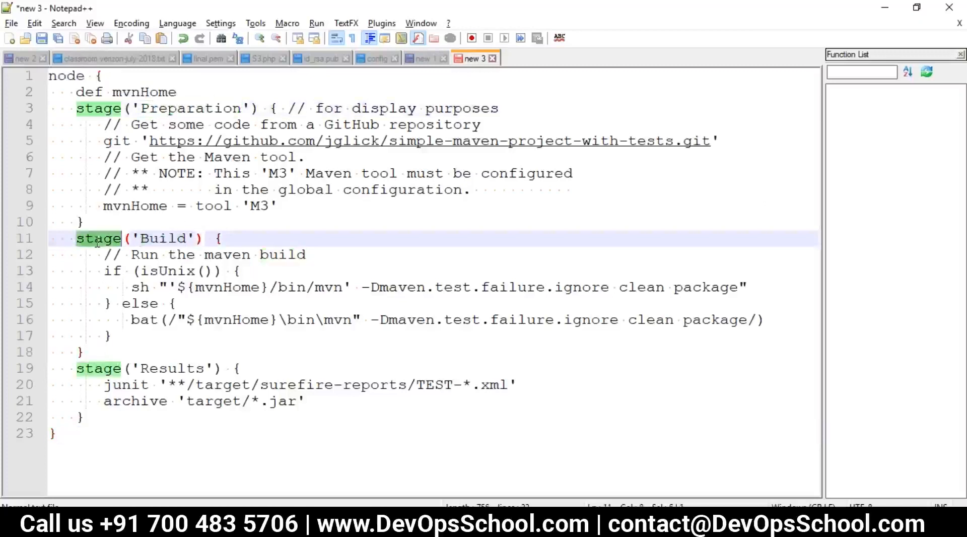
Duplicate the whole Build stage directly below itself and correct the indentation of the copy's first line.
drag(91, 352, 36, 246)
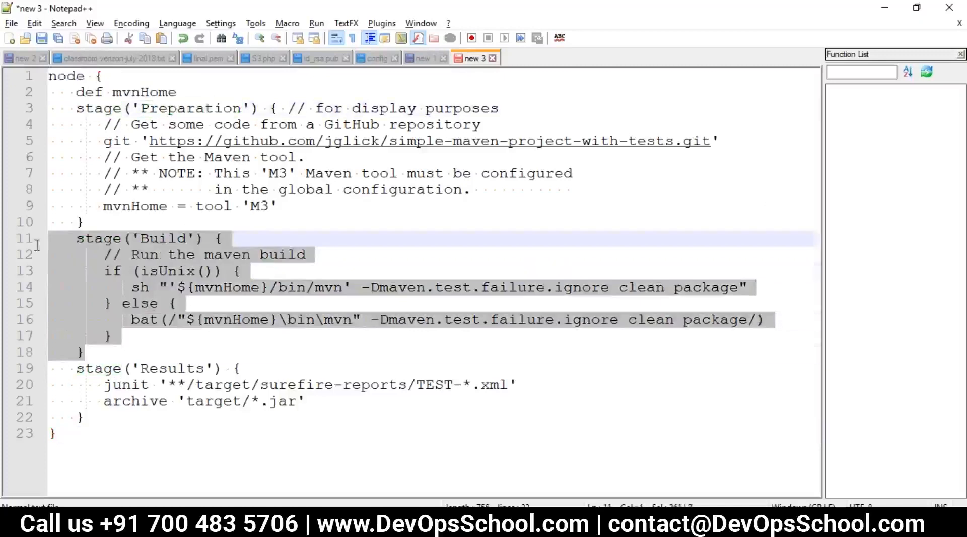
click(104, 350)
key(Return)
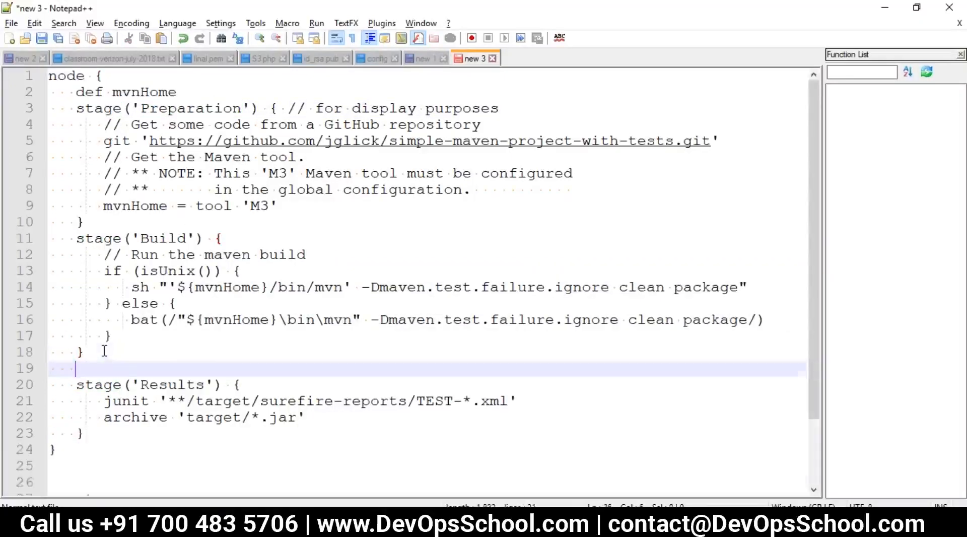
key(ctrl+v)
click(104, 369)
key(BackSpace)
key(BackSpace)
key(BackSpace)
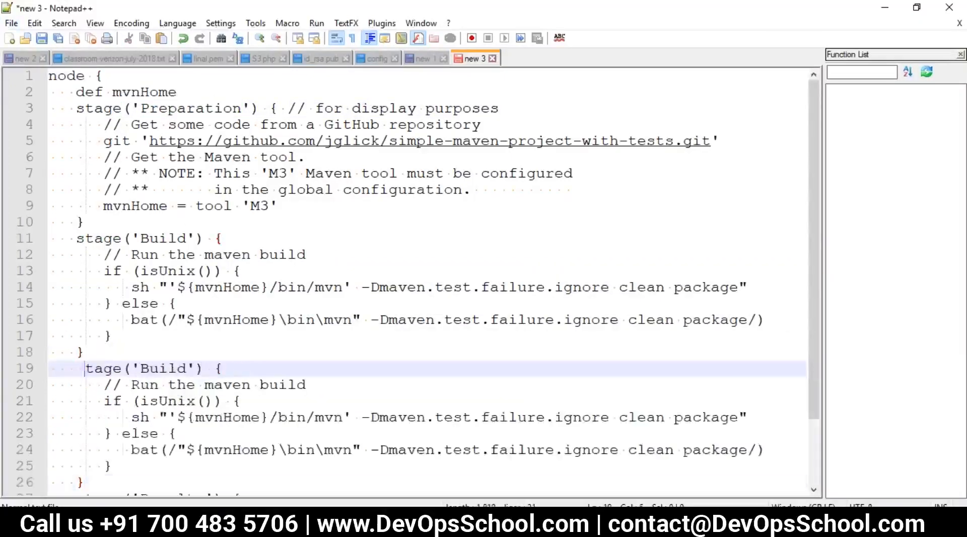
text(s)
key(Left)
key(BackSpace)
key(BackSpace)
Check the next stage name in the Notepad notes, switch back to Notepad++, and rename the duplicated Build stage to UT.
click(539, 522)
click(504, 522)
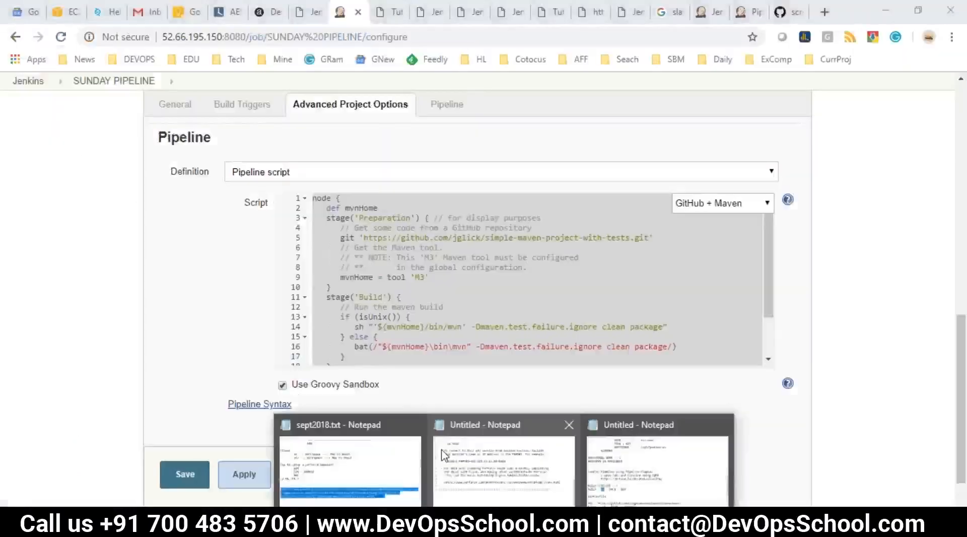
click(614, 464)
double_click(117, 379)
key(alt+Tab)
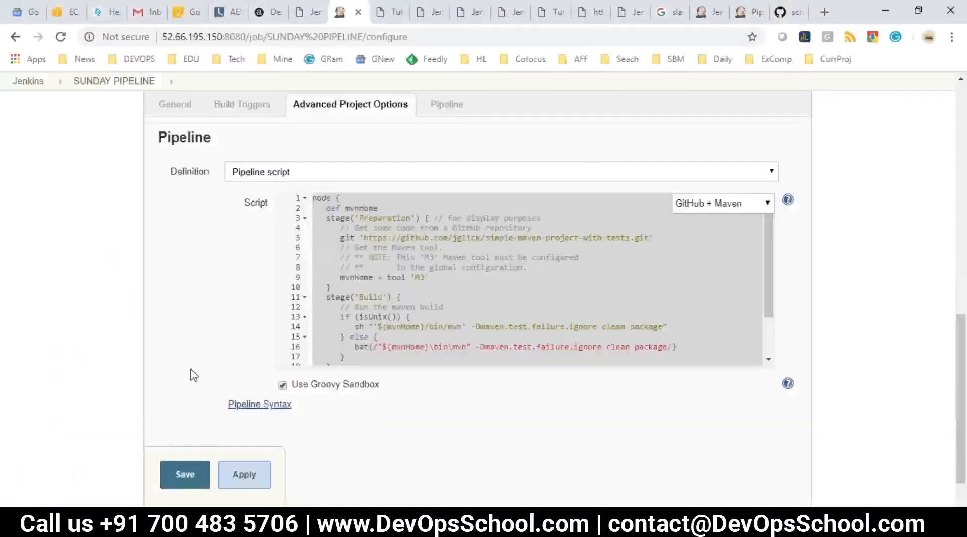
scroll(192, 375, down, 1)
click(504, 522)
click(614, 465)
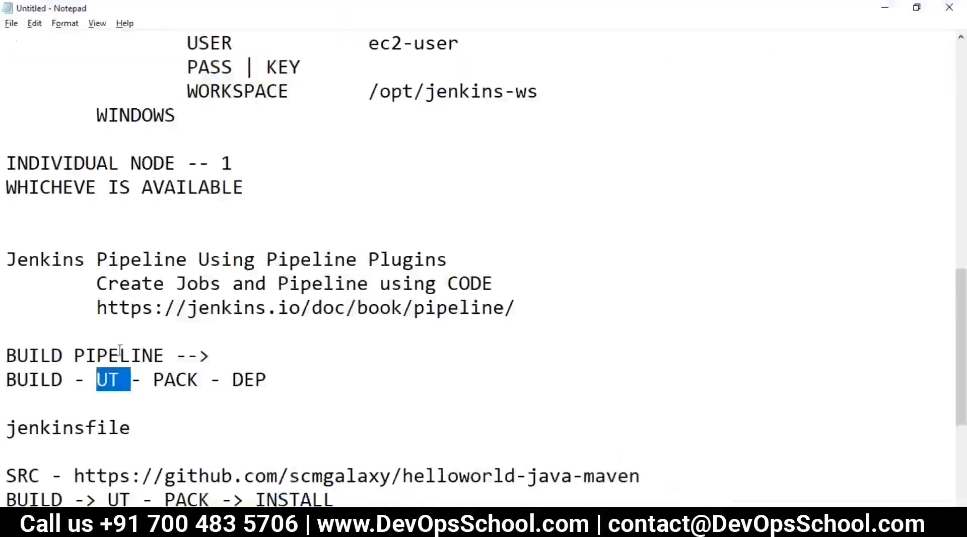
click(282, 522)
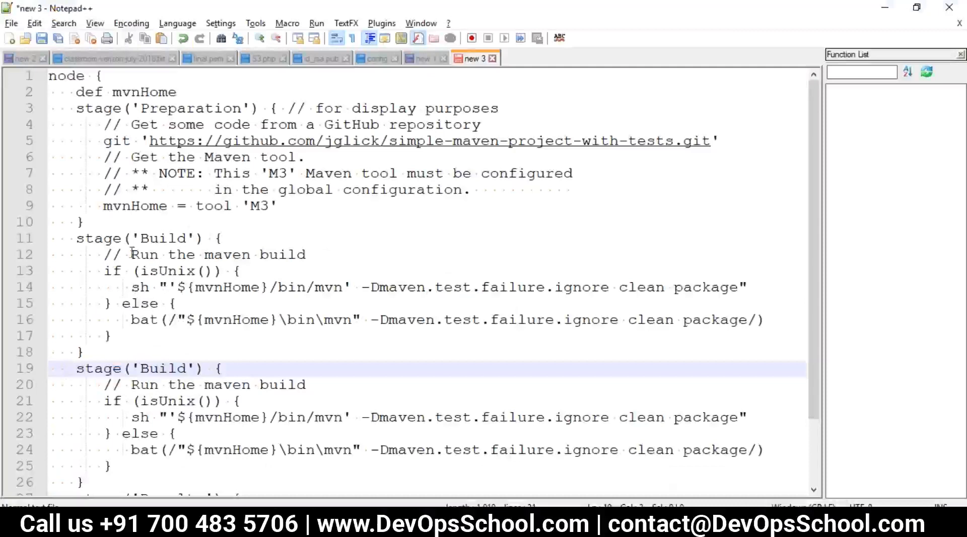
double_click(161, 368)
text(UT)
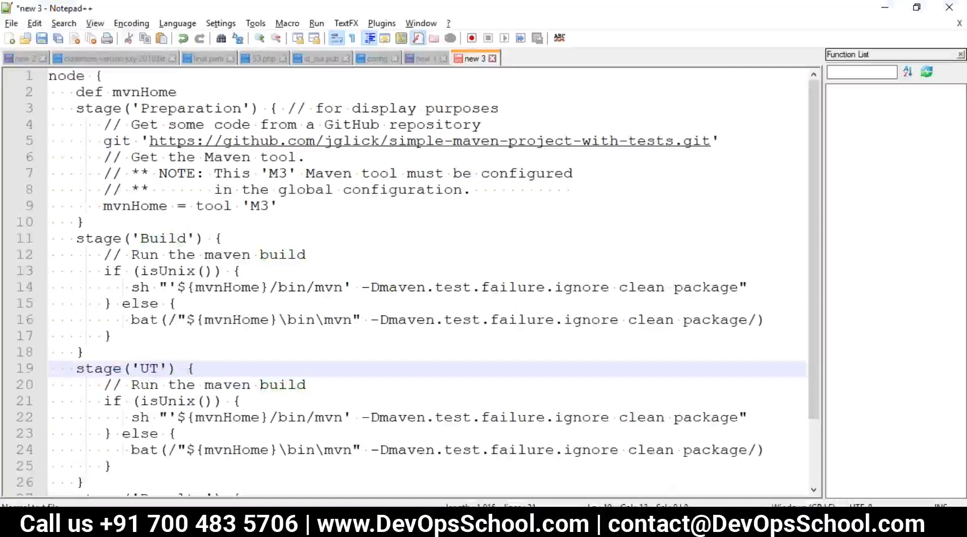
Duplicate the UT stage directly below itself and rename the copy to PACKAGE.
scroll(349, 378, down, 1)
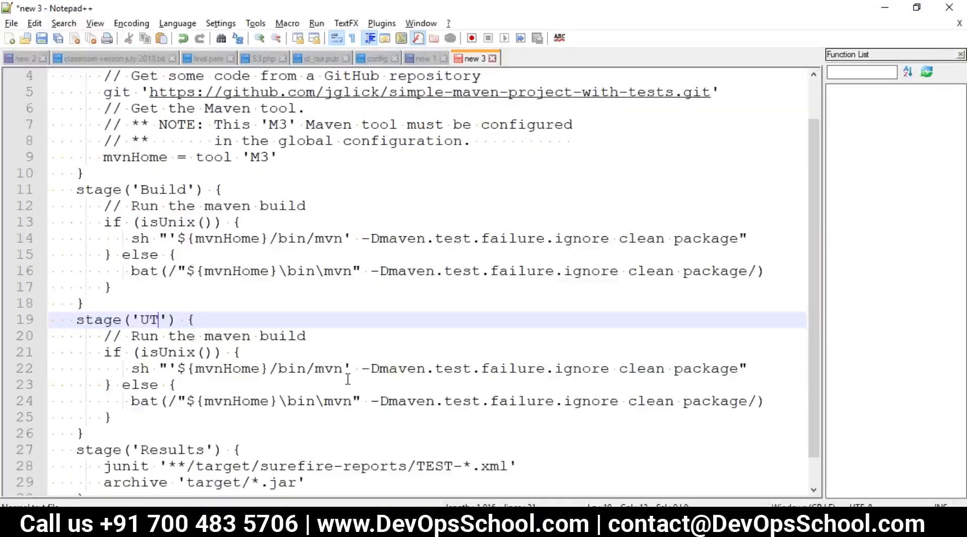
scroll(348, 379, down, 1)
drag(53, 287, 89, 403)
click(89, 403)
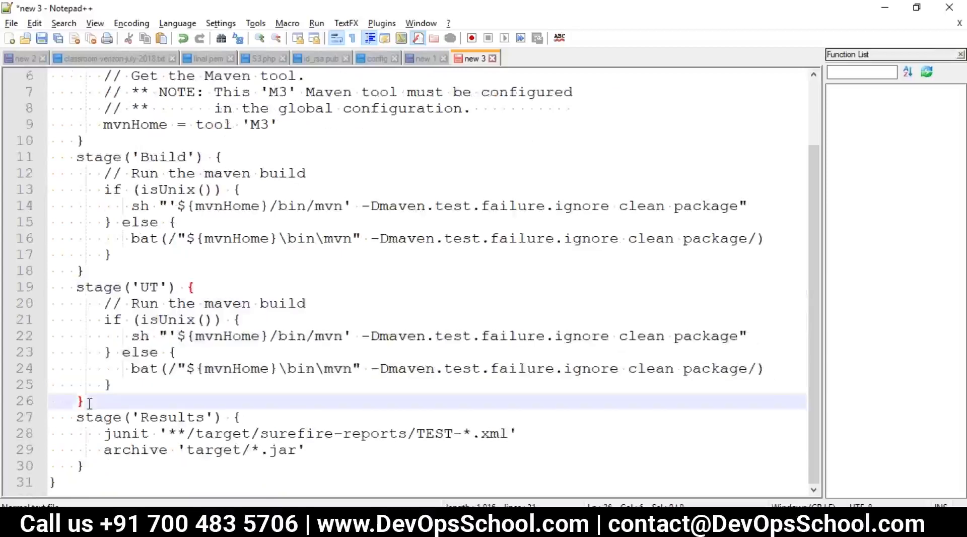
key(Return)
key(ctrl+v)
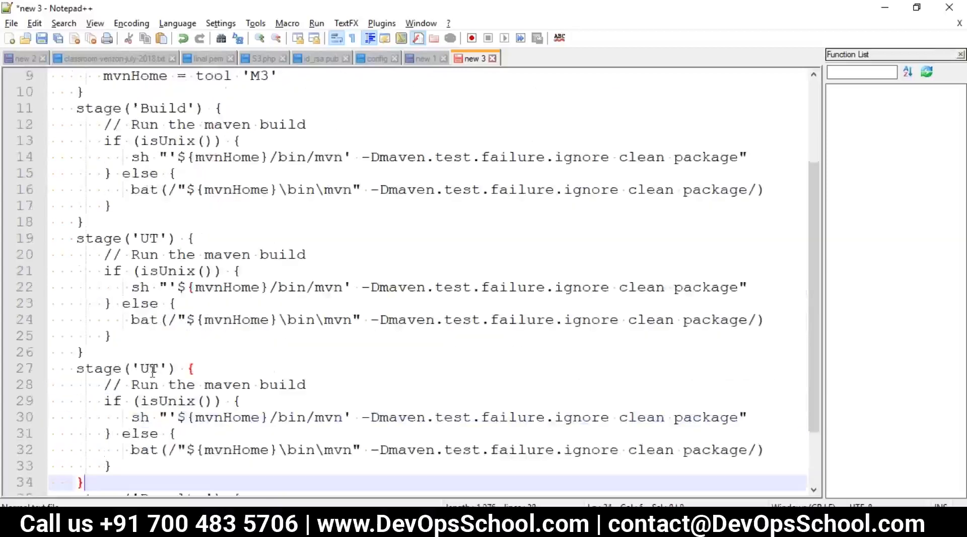
double_click(149, 369)
text(PACKAGE)
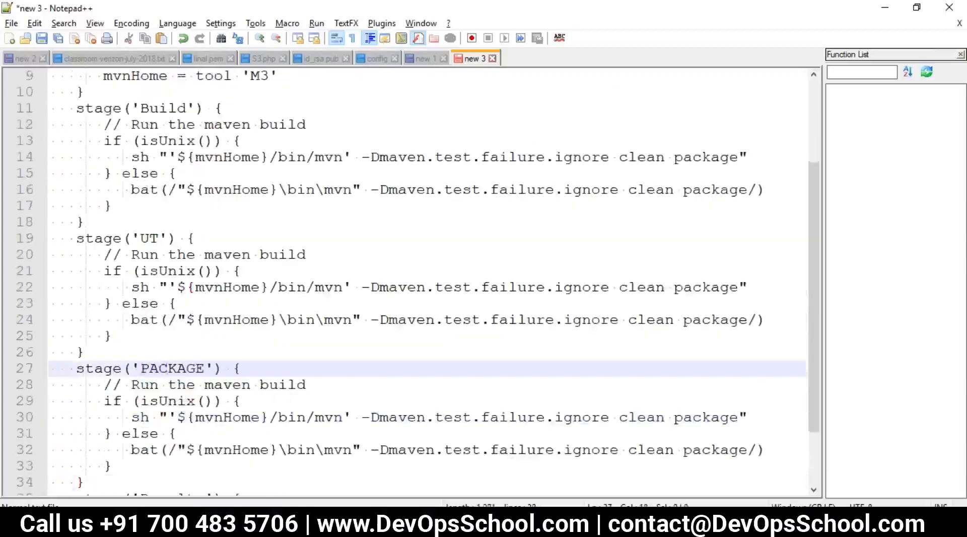
Replace the package goal with compile in both the sh and bat commands of the Build stage.
scroll(177, 352, up, 1)
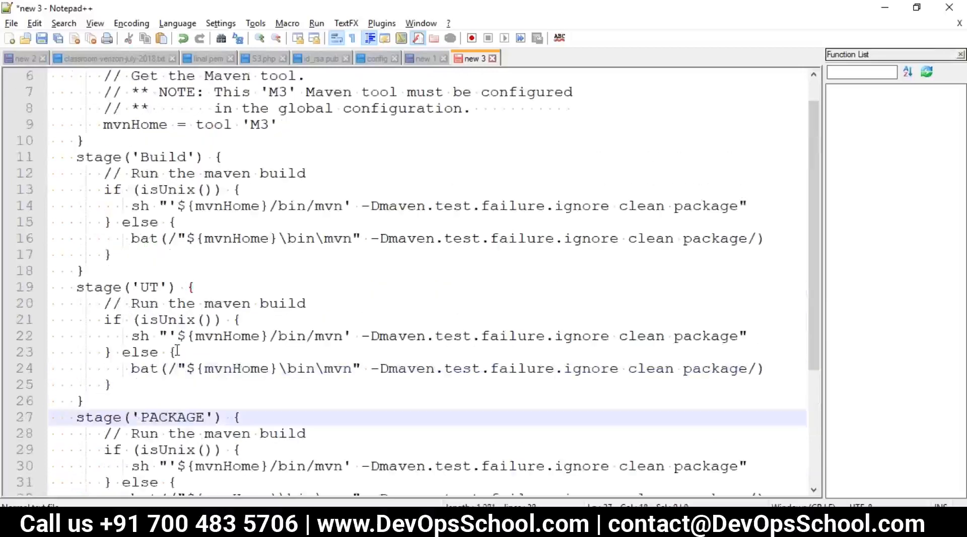
scroll(176, 351, up, 1)
double_click(163, 206)
double_click(641, 255)
click(722, 255)
double_click(722, 254)
text(compile)
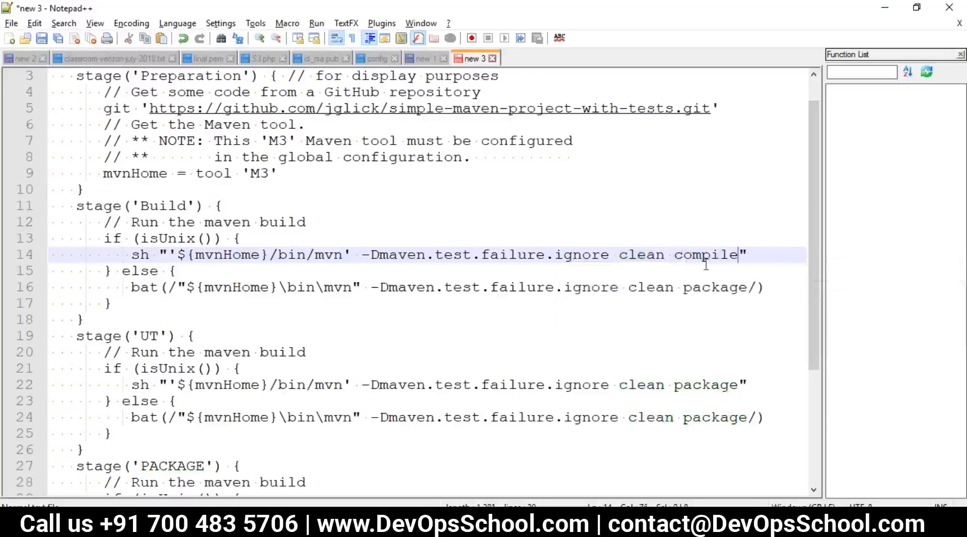
double_click(705, 255)
key(ctrl+c)
double_click(712, 288)
key(ctrl+v)
Replace the package goal with test in both the sh and bat commands of the UT stage.
double_click(149, 330)
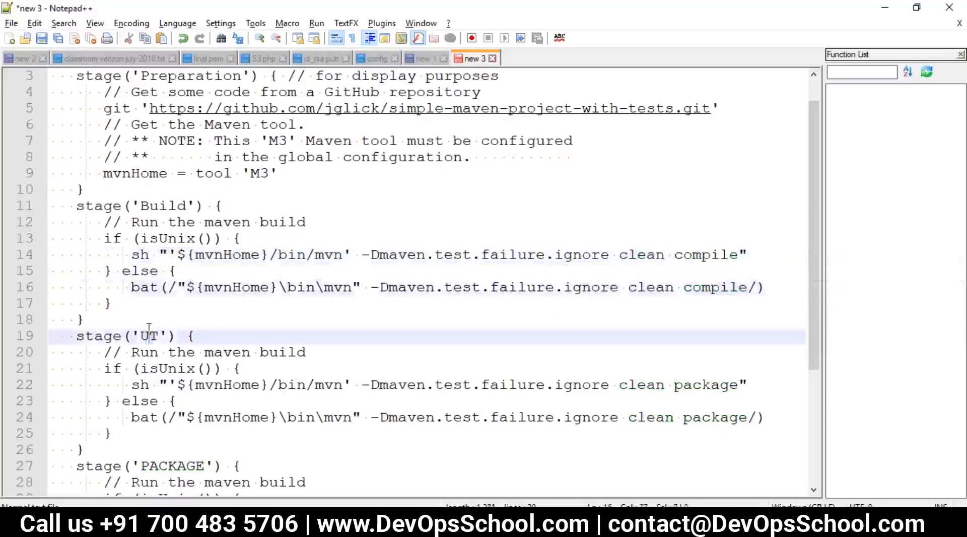
double_click(698, 386)
text(t)
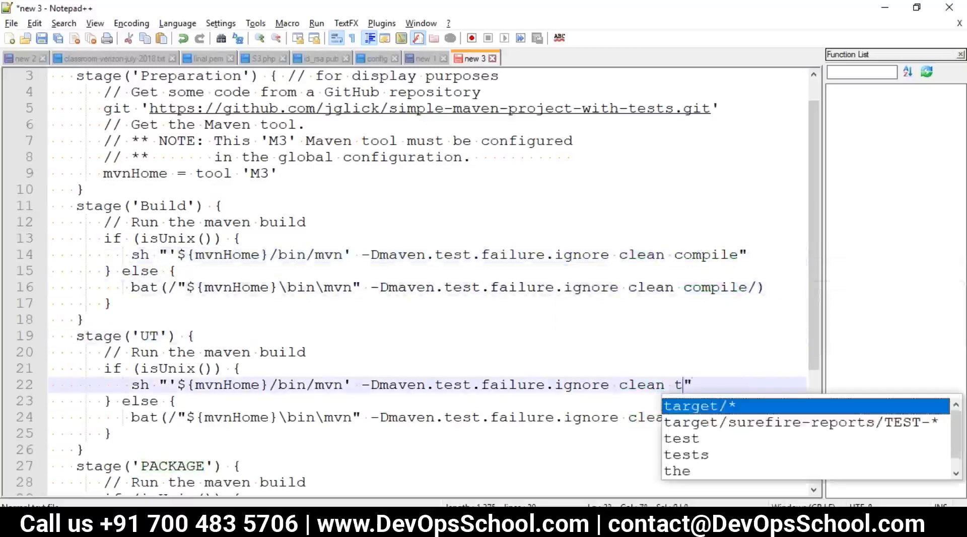
text(est)
double_click(708, 388)
key(ctrl+c)
double_click(704, 418)
key(ctrl+v)
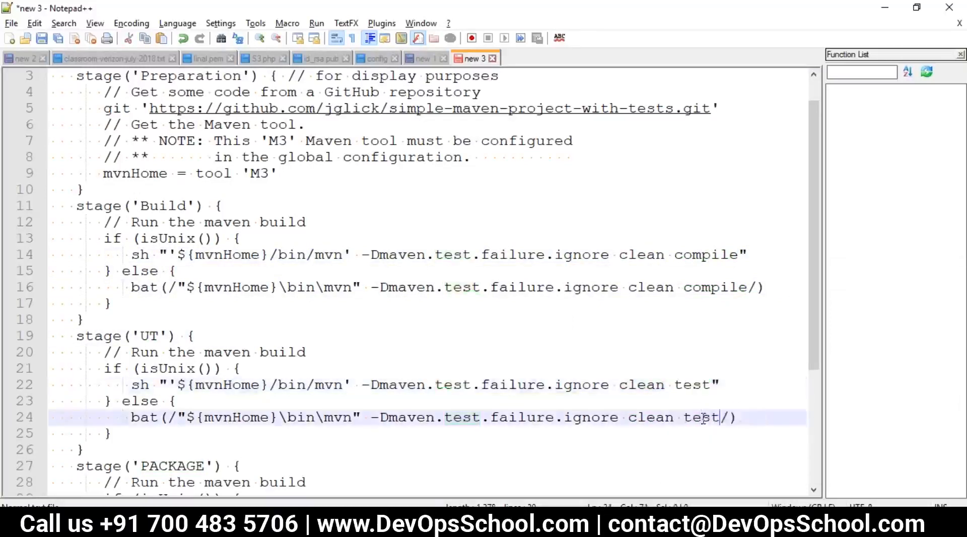
Check the goals in the PACKAGE stage's commands and the Results stage below it.
scroll(290, 395, down, 2)
double_click(171, 372)
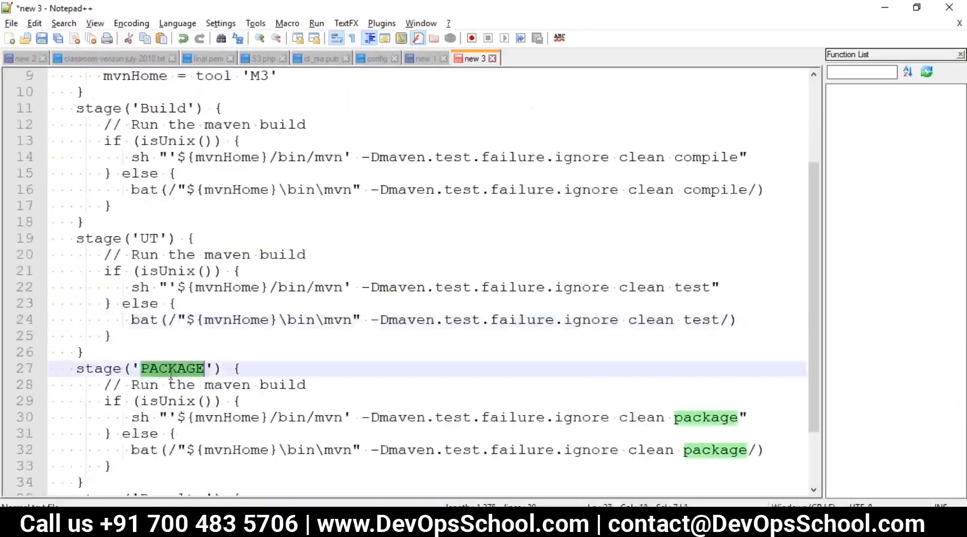
click(688, 434)
scroll(652, 423, down, 2)
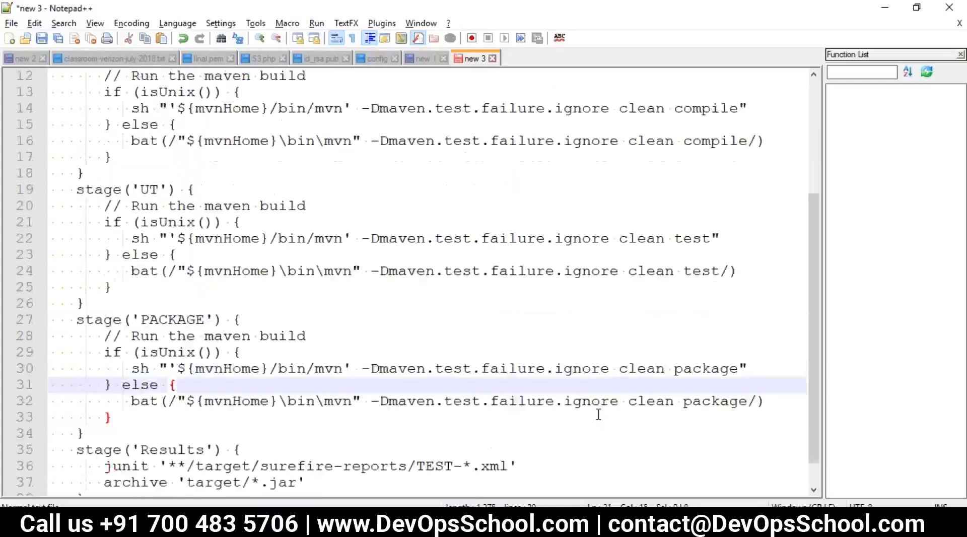
key(Down)
key(Down)
key(Down)
key(Down)
scroll(303, 438, up, 1)
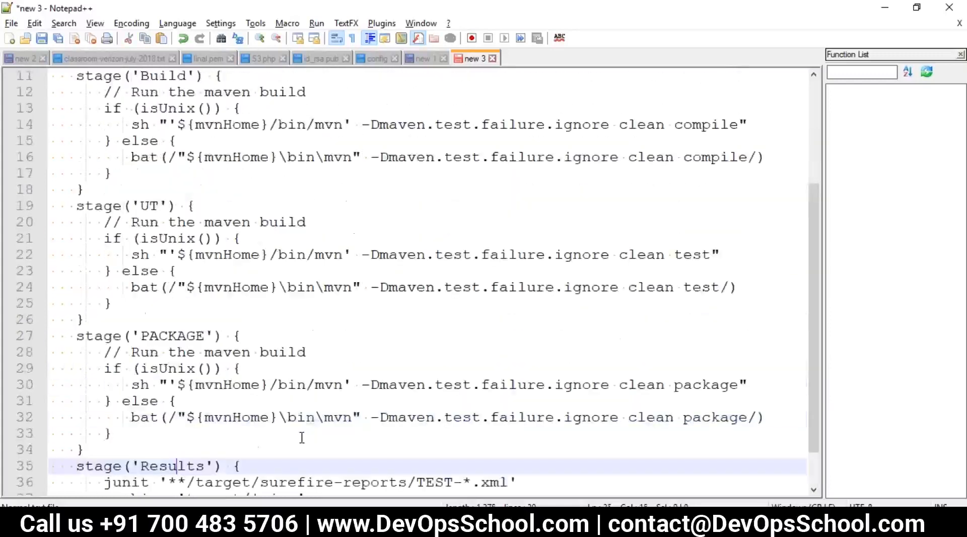
Review the script stage by stage, highlighting the Preparation, Build and UT blocks and continuing through PACKAGE and Results.
scroll(302, 438, up, 3)
drag(75, 108, 132, 205)
click(75, 238)
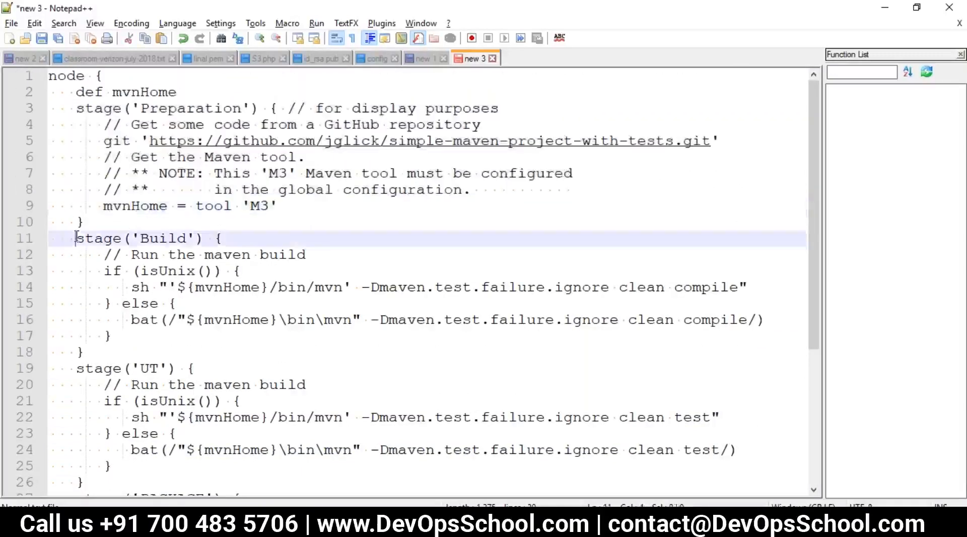
drag(76, 237, 152, 358)
scroll(161, 352, down, 1)
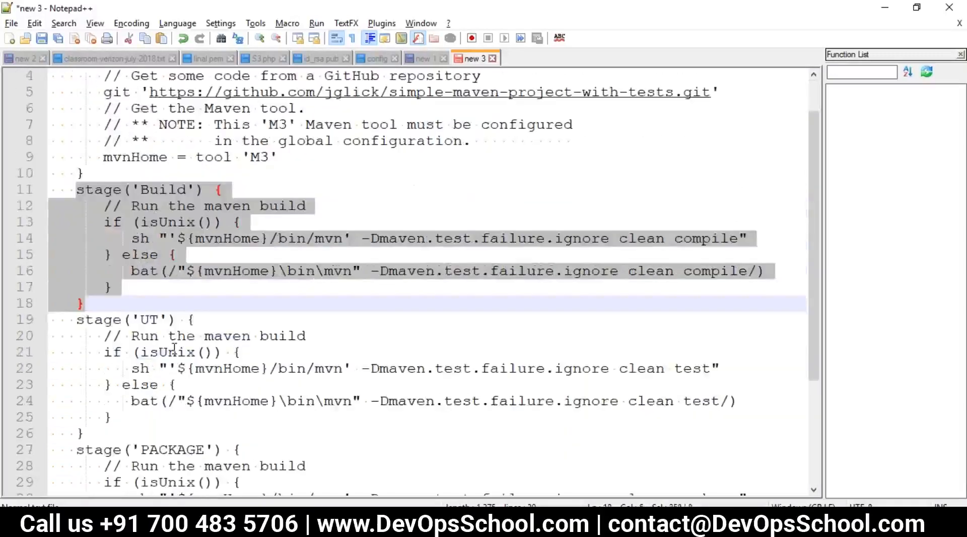
scroll(174, 348, down, 1)
drag(75, 271, 84, 385)
scroll(120, 338, down, 2)
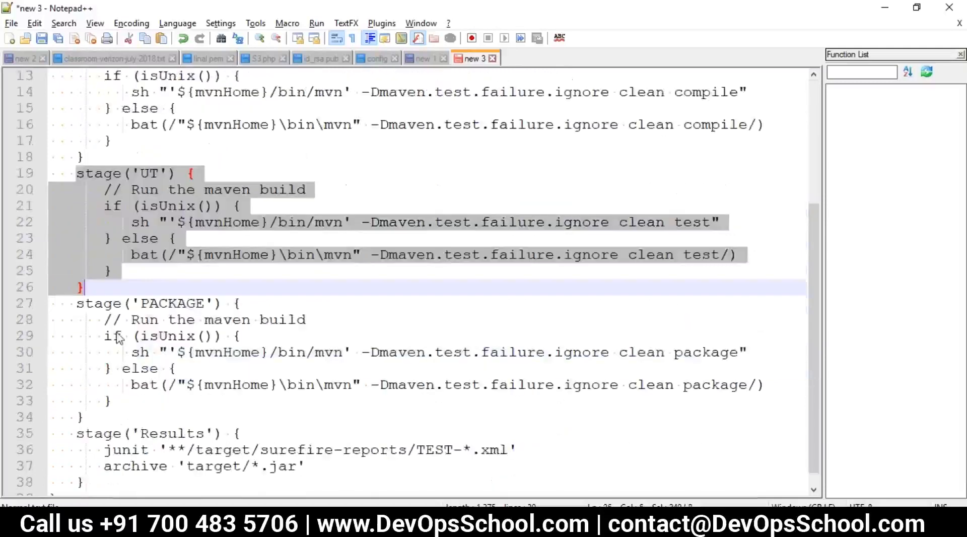
drag(119, 338, 131, 352)
key(ctrl+z)
scroll(134, 380, down, 2)
drag(68, 417, 138, 466)
scroll(144, 273, up, 3)
Examine the Build stage's isUnix condition, its sh command, and the else branch with the bat command.
click(132, 216)
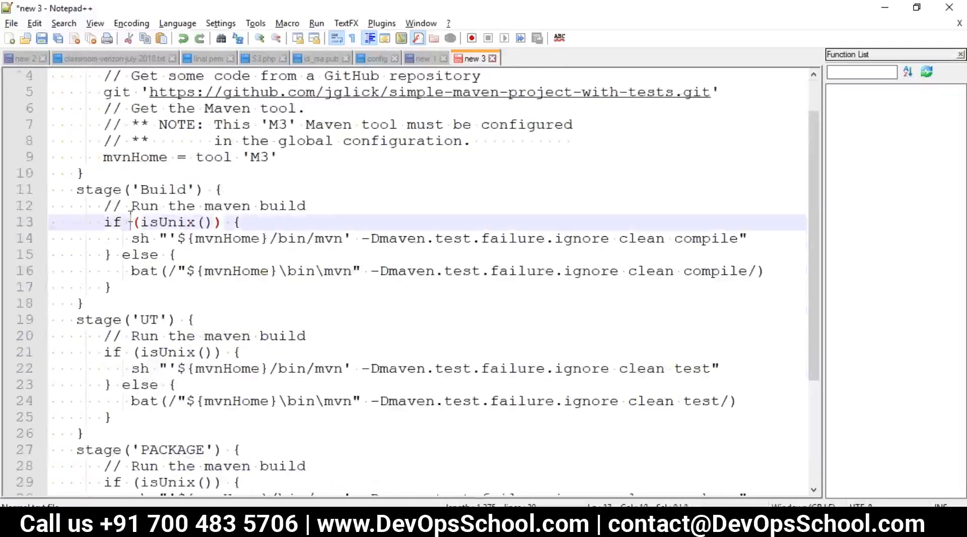
click(113, 207)
double_click(174, 222)
drag(168, 255, 132, 238)
click(143, 260)
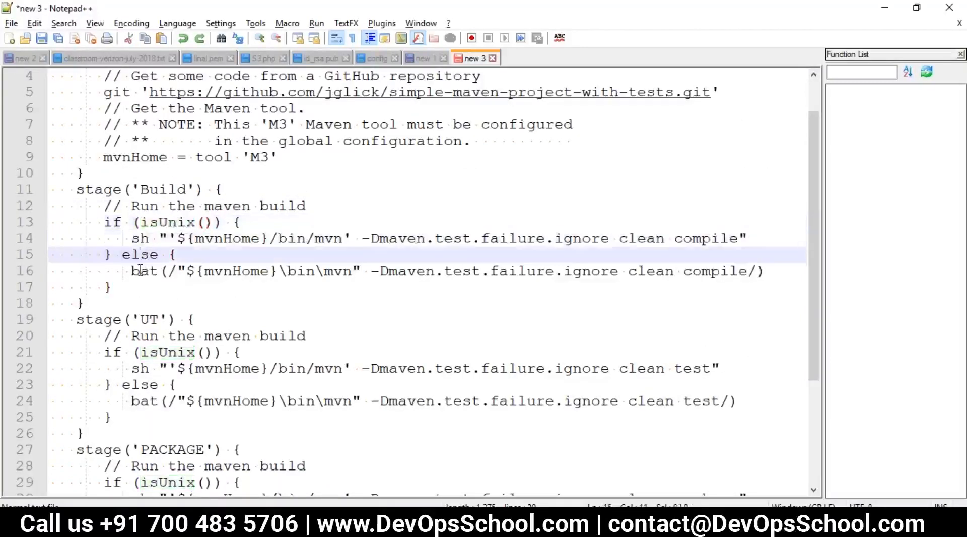
double_click(132, 254)
drag(132, 271, 398, 259)
drag(736, 266, 766, 272)
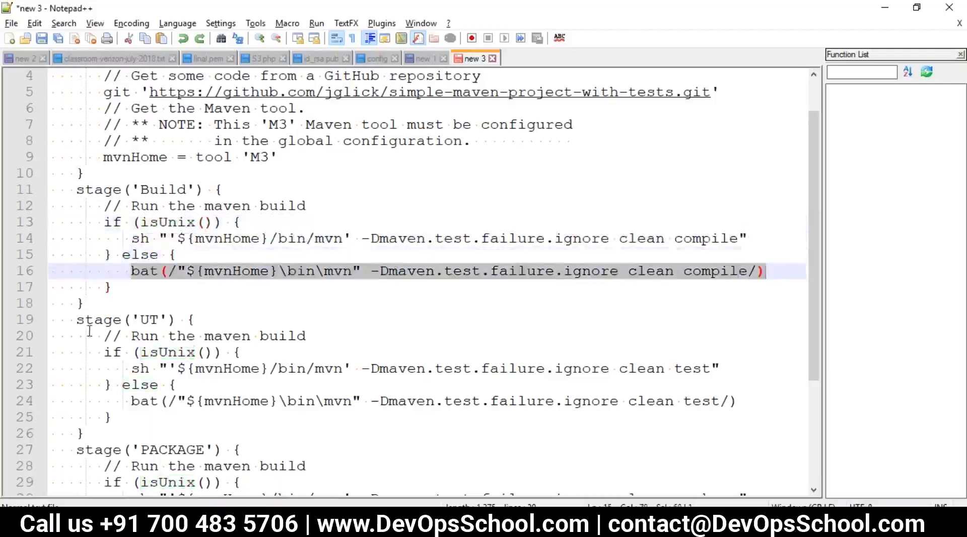
Highlight the script's opening section and the mvnHome variable assigned in the Preparation stage.
scroll(171, 315, up, 1)
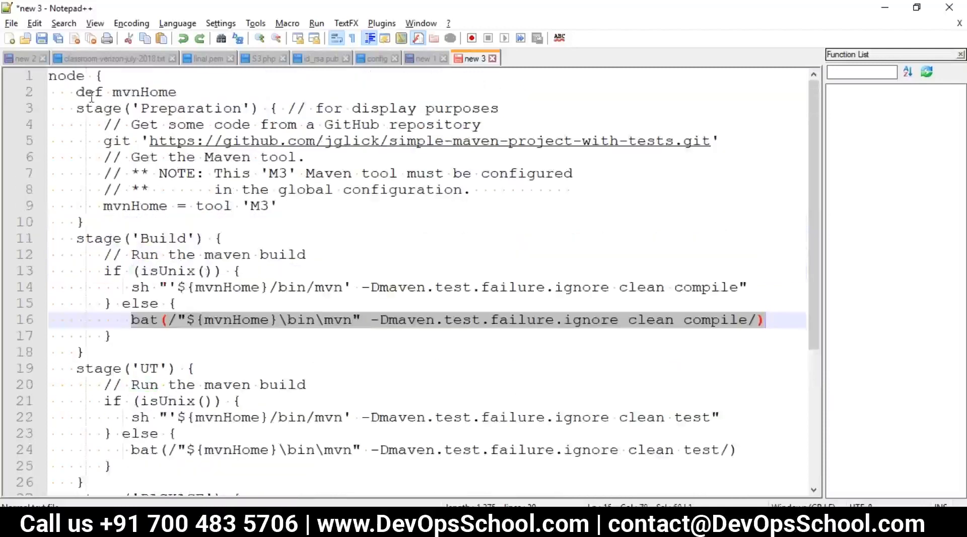
drag(75, 92, 244, 239)
click(244, 239)
double_click(115, 205)
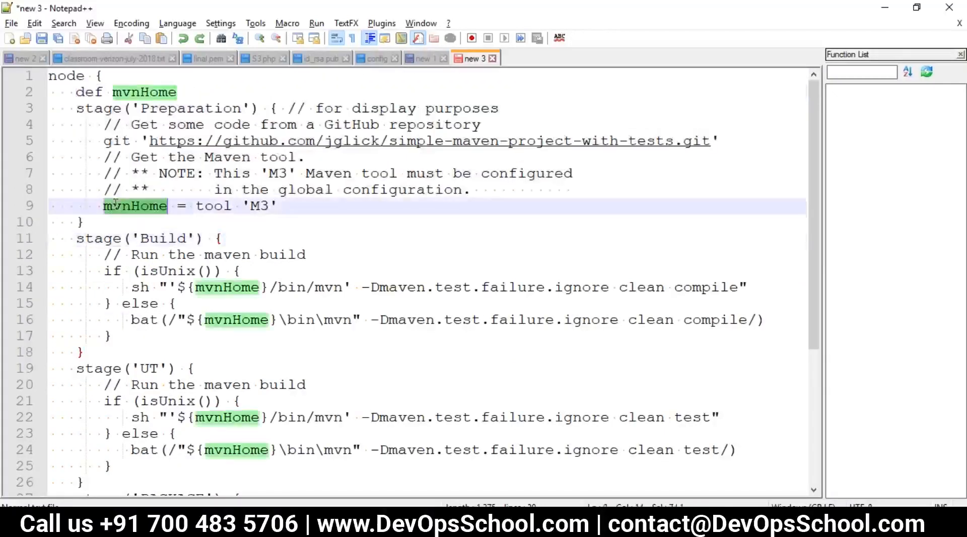
Examine the mvnHome variable's declaration and the tool keyword in its assignment in the Preparation stage.
click(143, 92)
double_click(146, 93)
double_click(150, 93)
click(158, 205)
double_click(217, 206)
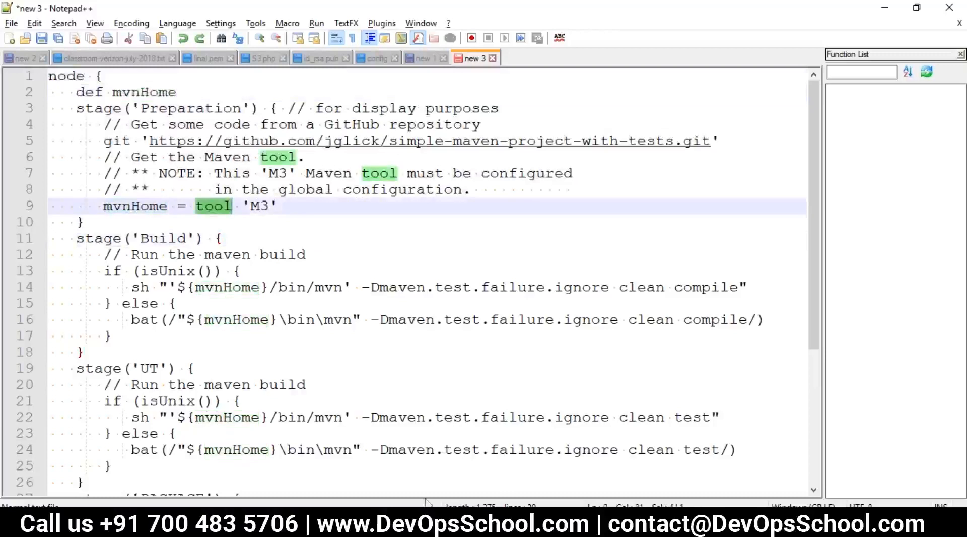
click(216, 207)
double_click(217, 207)
Switch to Jenkins in the browser, stay on SUNDAY PIPELINE's configuration page, and save the job.
key(alt+Tab)
drag(26, 83, 222, 288)
click(29, 93)
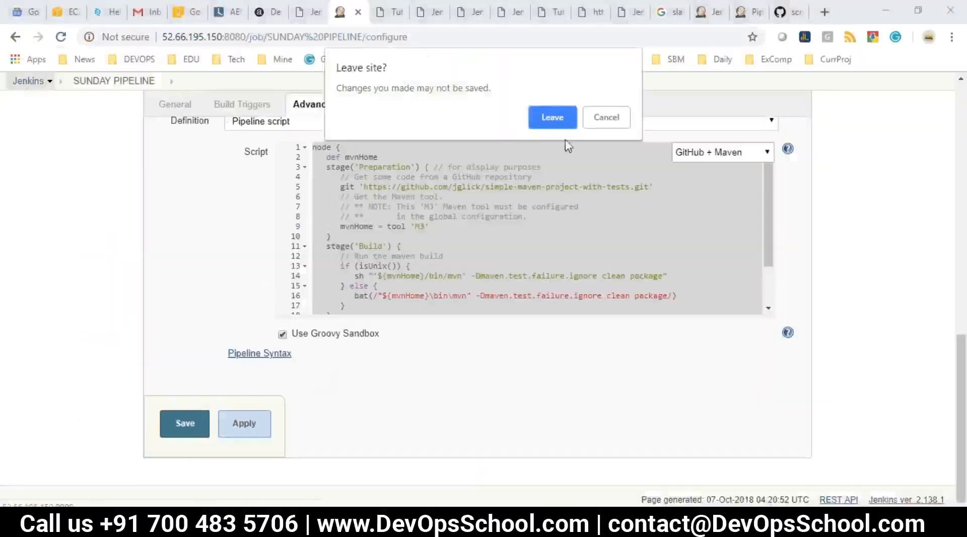
click(597, 118)
click(184, 432)
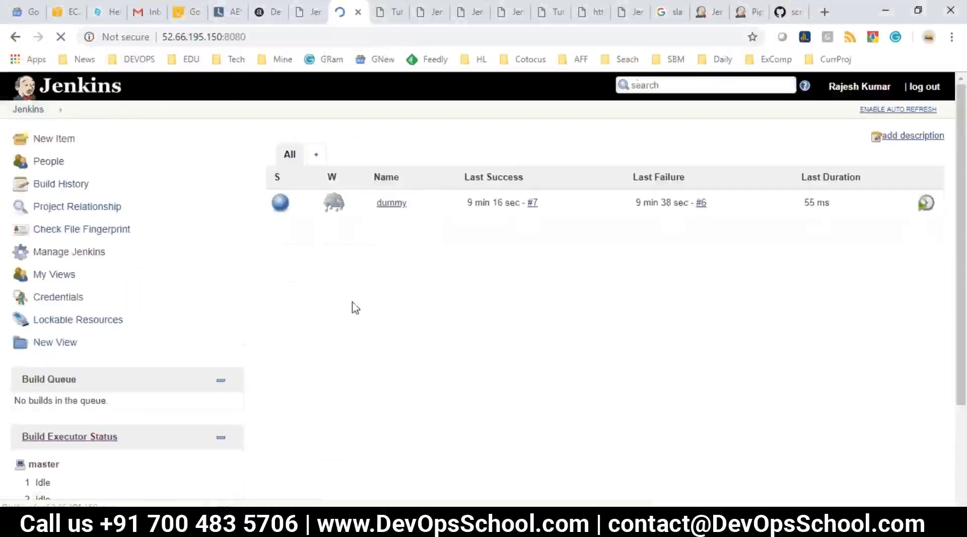
Open Jenkins' Global Tool Configuration and look through the Git, Gradle, Ant and Maven installation sections.
click(59, 252)
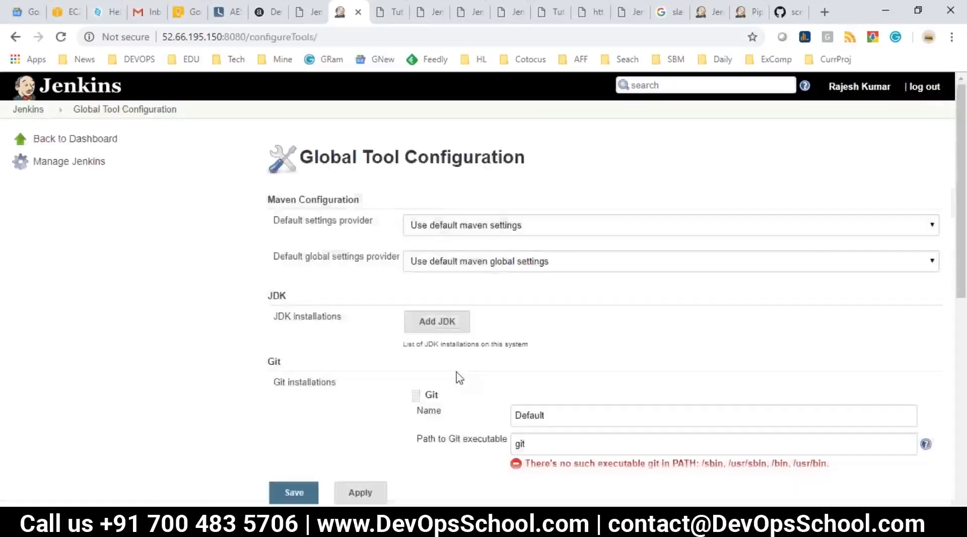
scroll(460, 378, down, 8)
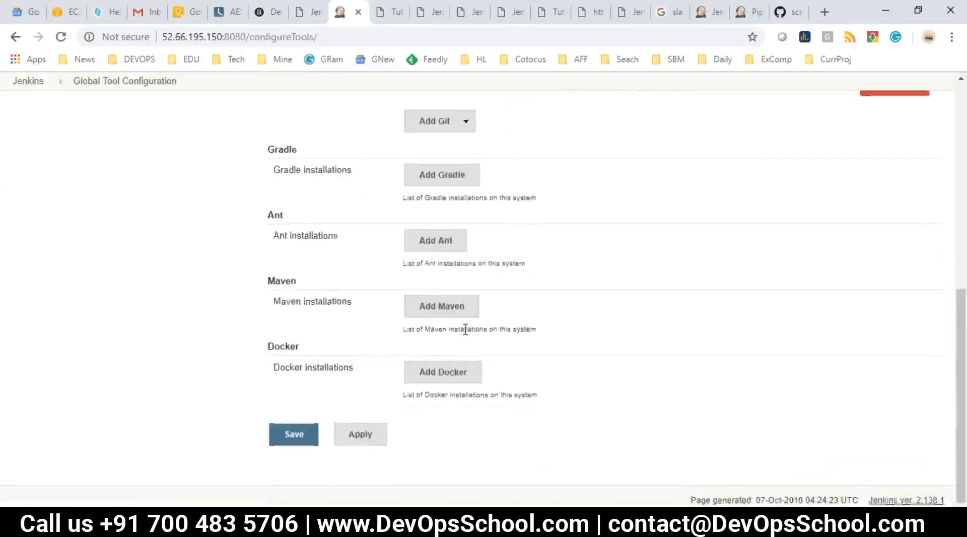
scroll(465, 329, up, 4)
scroll(465, 329, down, 3)
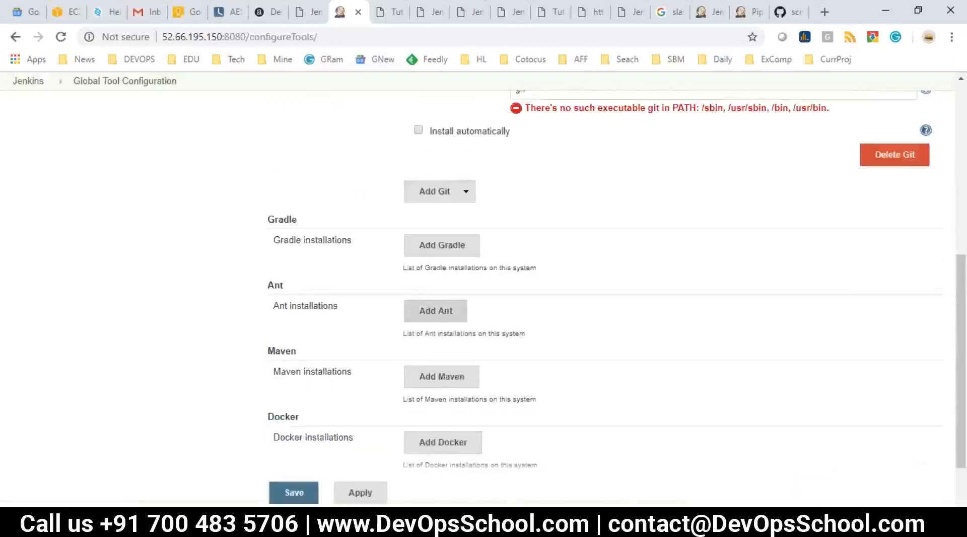
Return to the script in Notepad++ and highlight the tool keyword, M3 and the mvnHome variable in the Preparation stage's assignment.
key(alt+Tab)
double_click(223, 206)
click(255, 206)
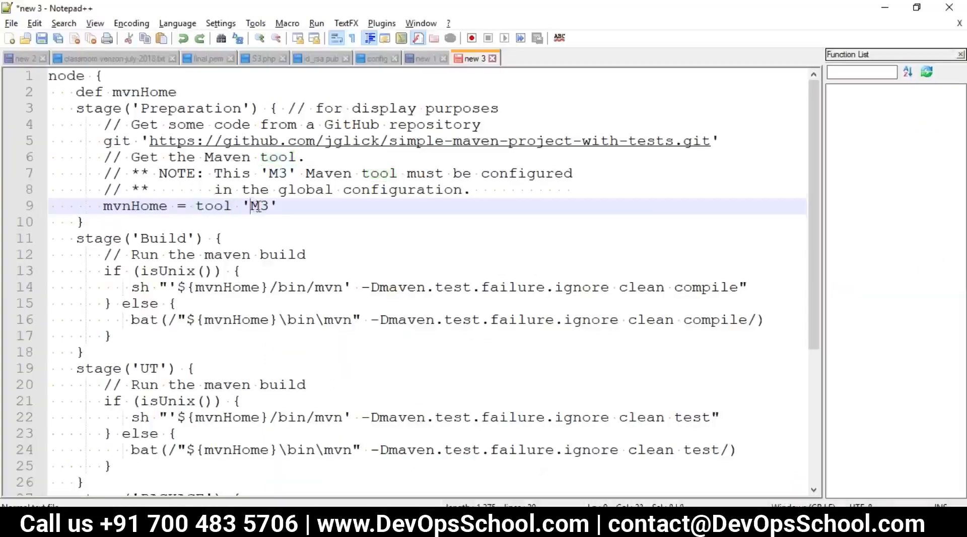
double_click(259, 207)
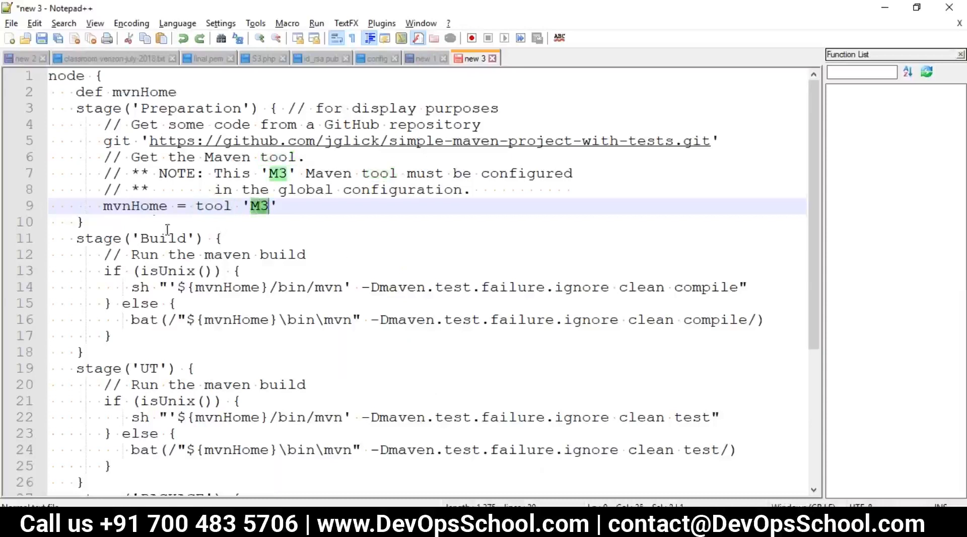
double_click(144, 206)
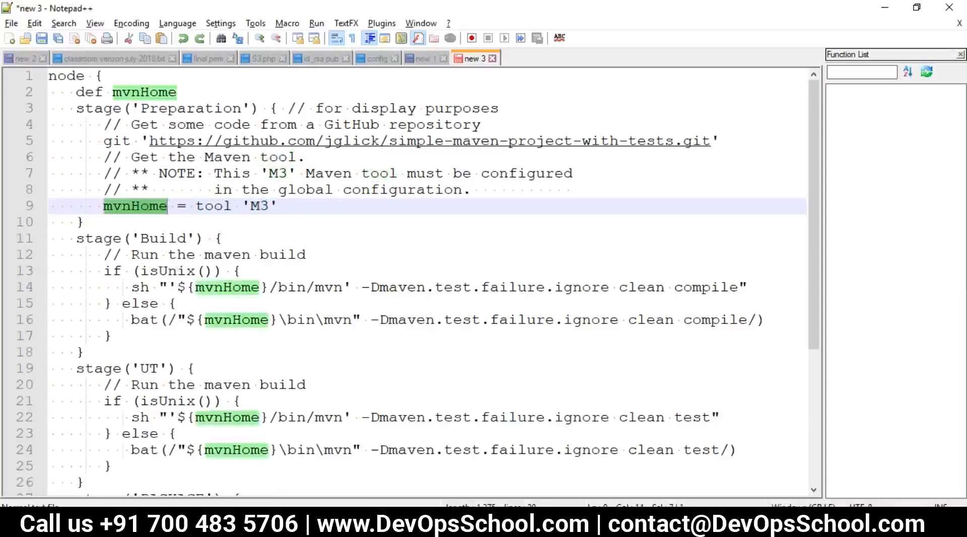
Trace where mvnHome is used in the sh and bat commands of the Build, UT and PACKAGE stages.
click(223, 287)
double_click(223, 287)
double_click(234, 319)
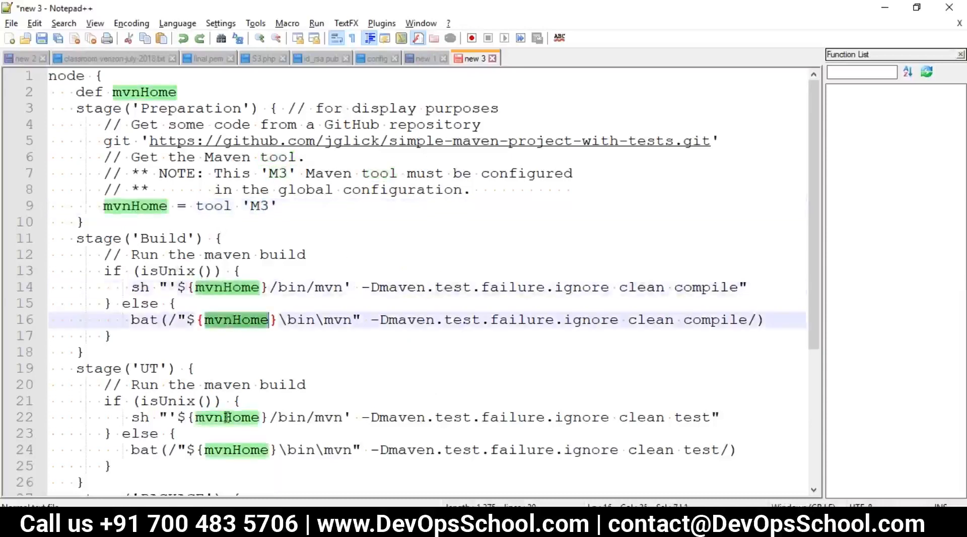
double_click(226, 417)
click(234, 462)
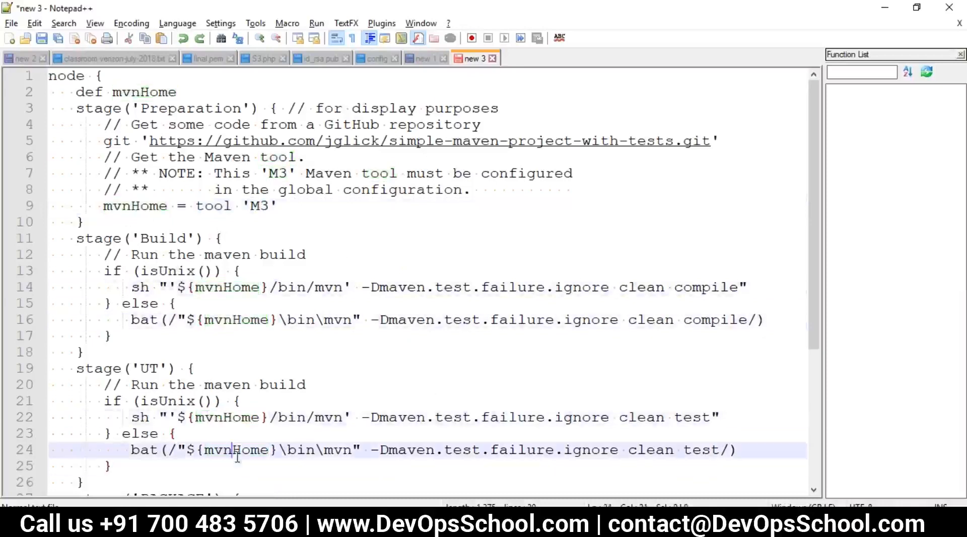
double_click(235, 450)
scroll(233, 420, down, 3)
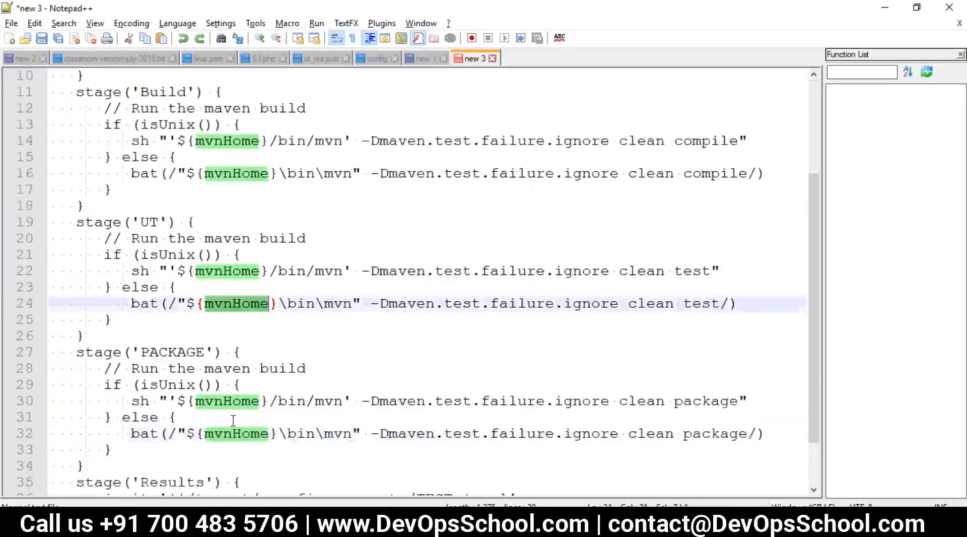
double_click(235, 433)
scroll(234, 434, down, 1)
scroll(259, 239, up, 4)
Examine the M3 tool name and the comment about configuring that Maven tool in the global configuration.
double_click(252, 207)
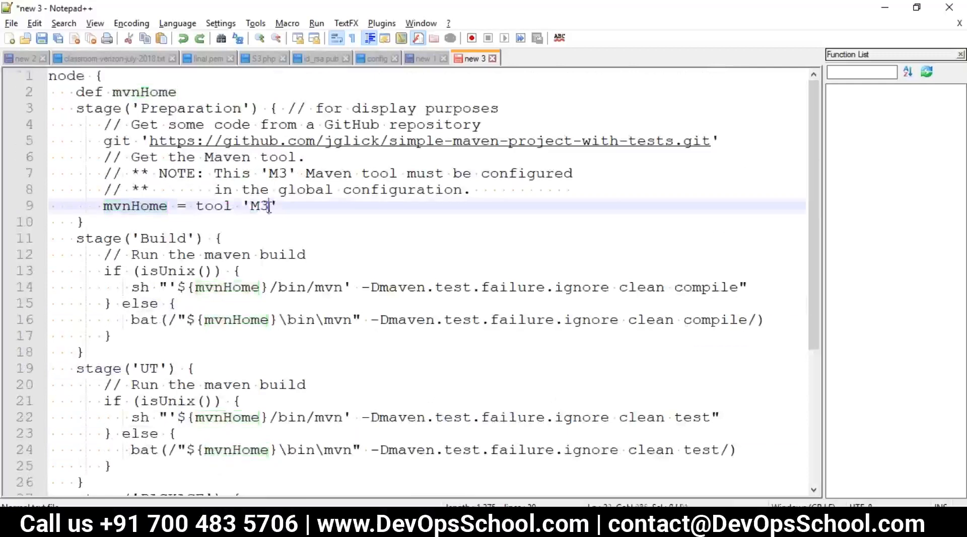
double_click(262, 211)
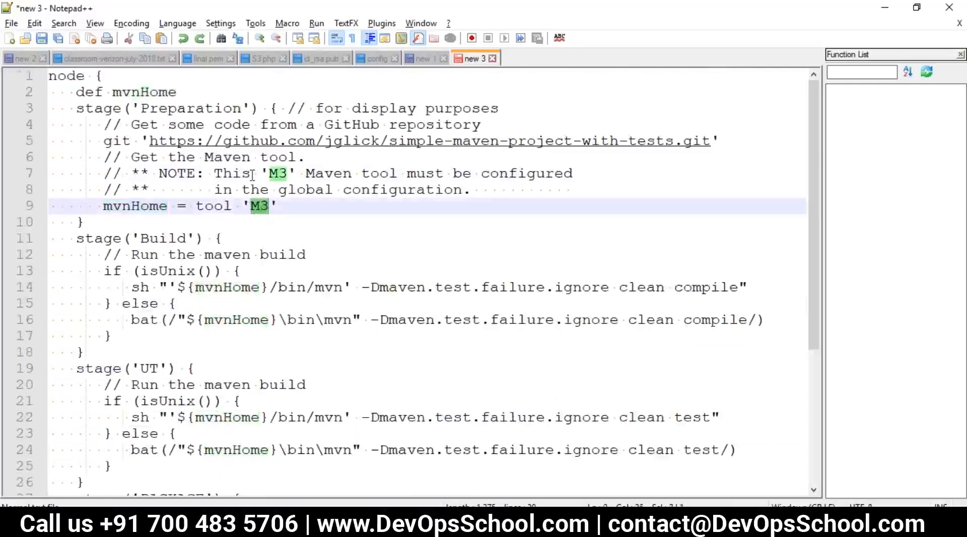
click(347, 173)
key(Up)
key(Down)
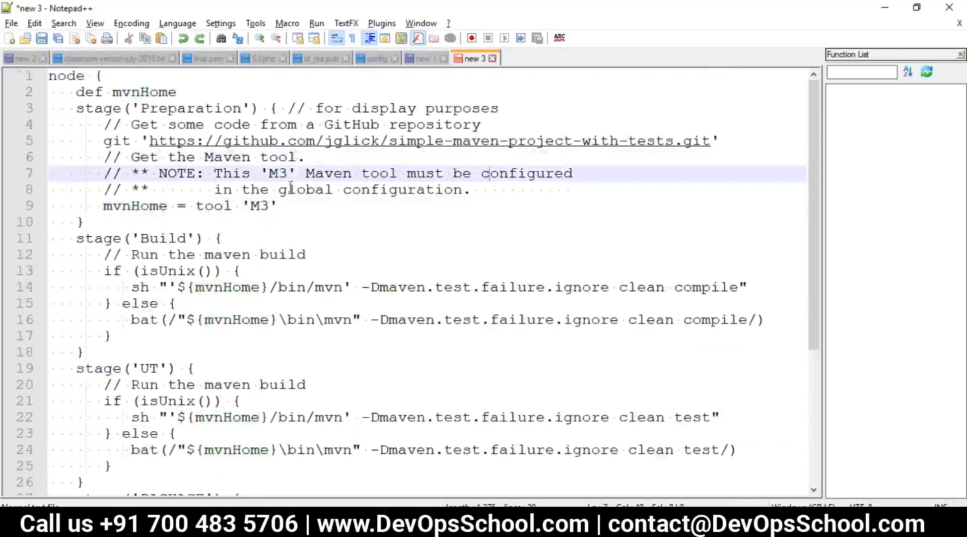
click(361, 192)
double_click(403, 188)
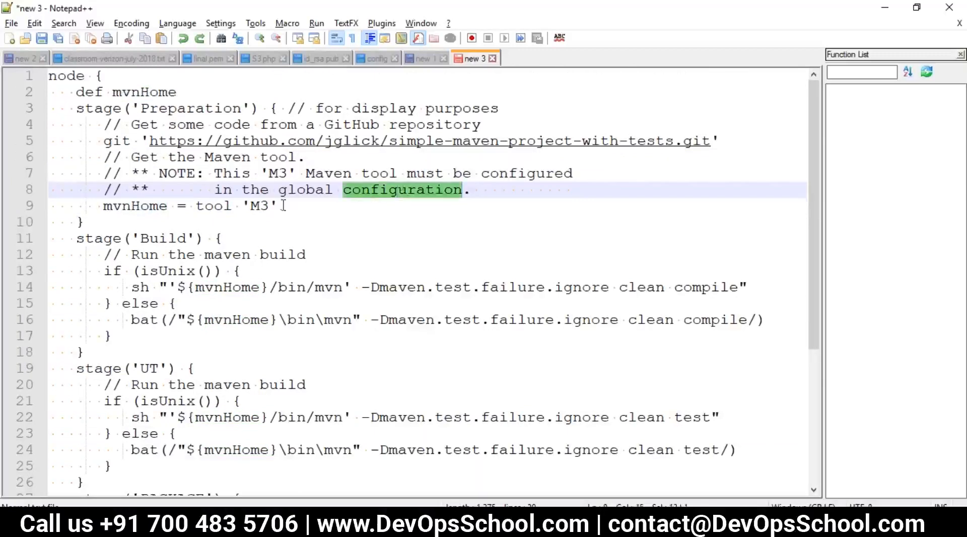
double_click(258, 206)
In Jenkins' Global Tool Configuration, add a Maven installation named M4, installed automatically from Apache as version 3.5.4, and save.
key(alt+Tab)
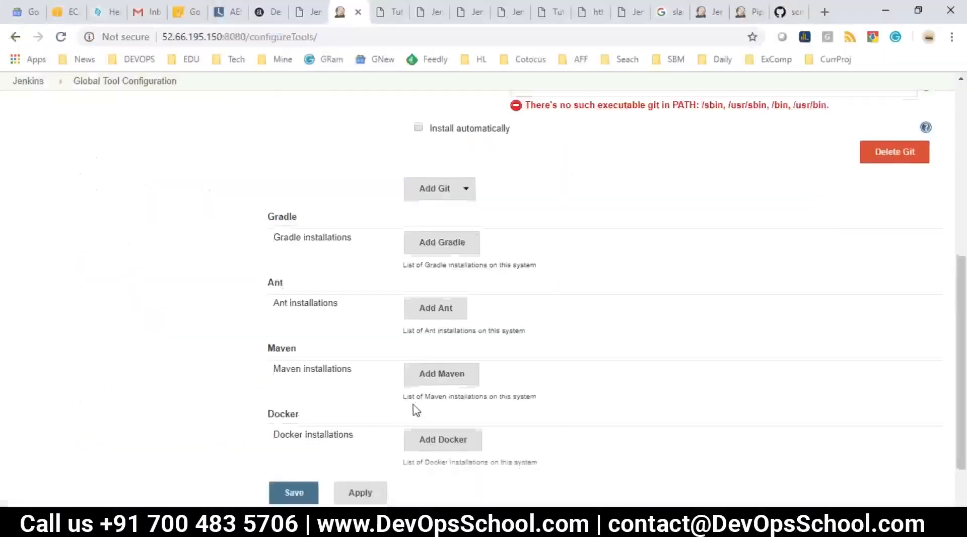
scroll(417, 403, down, 3)
click(415, 308)
click(530, 341)
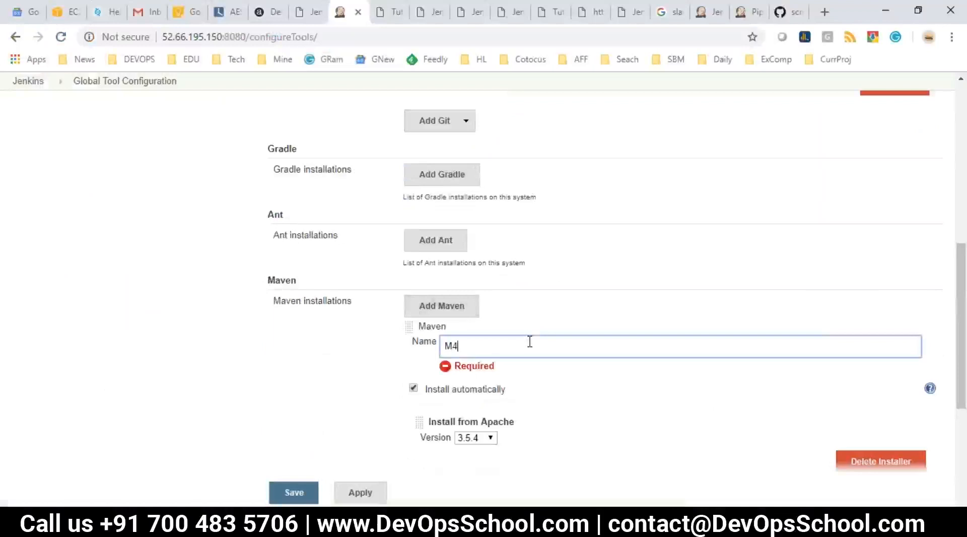
click(294, 492)
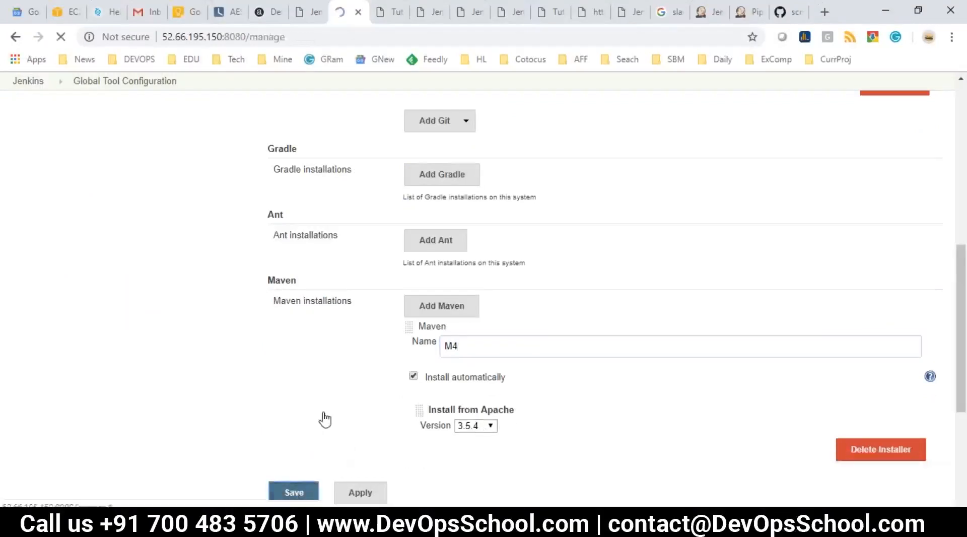
Back in the Notepad++ script, change the Maven tool name assigned to mvnHome to M4.
key(alt+Tab)
click(274, 206)
key(BackSpace)
text(4)
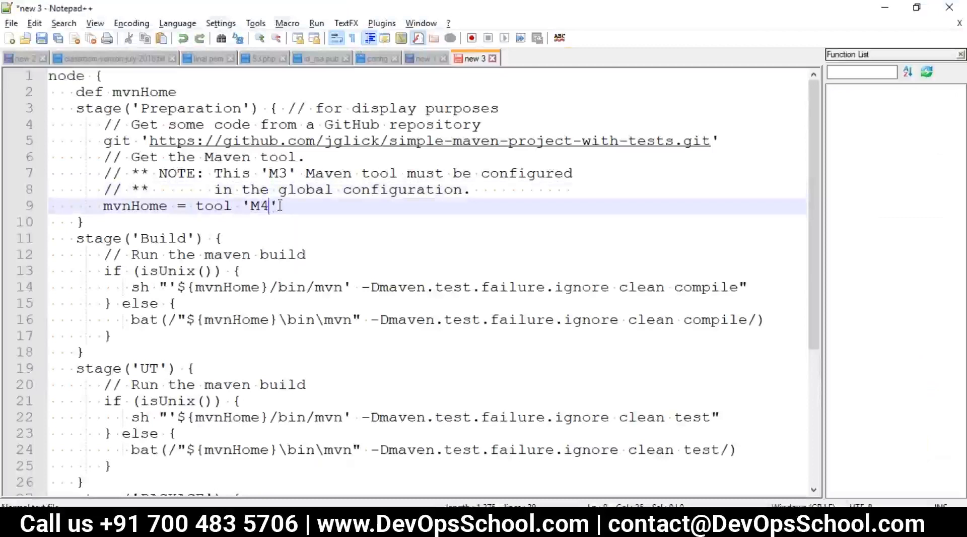
double_click(265, 206)
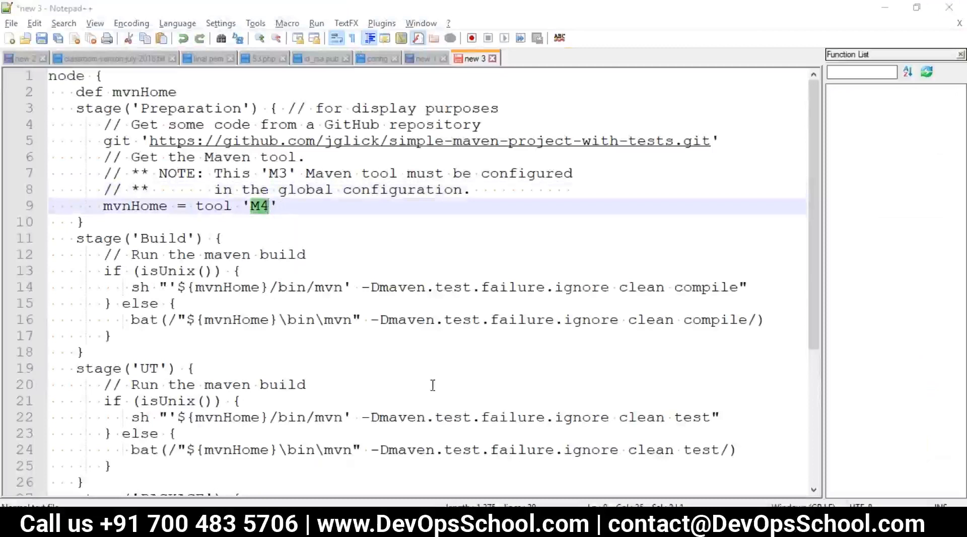
key(alt+Tab)
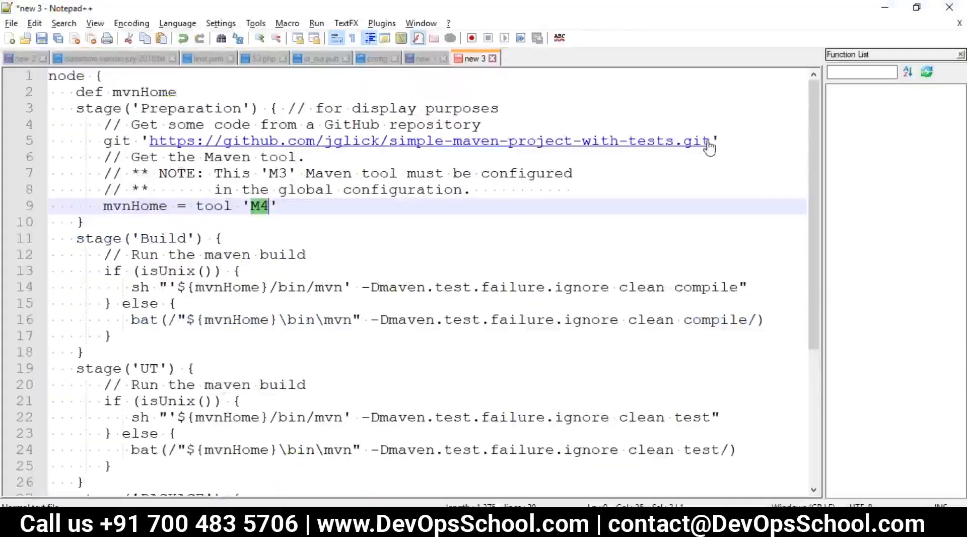
drag(711, 141, 471, 160)
drag(710, 142, 149, 141)
key(Delete)
mouse_move(504, 532)
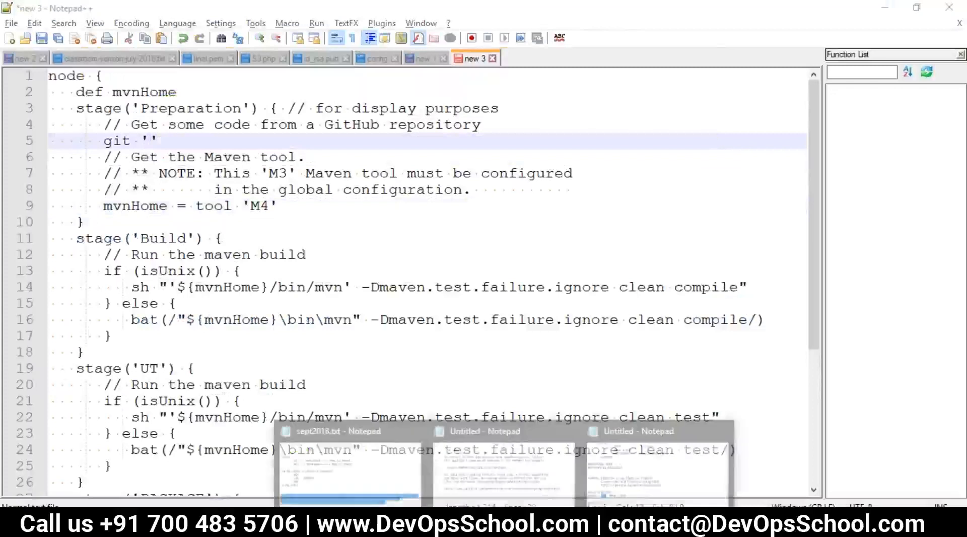
click(646, 480)
scroll(71, 345, down, 2)
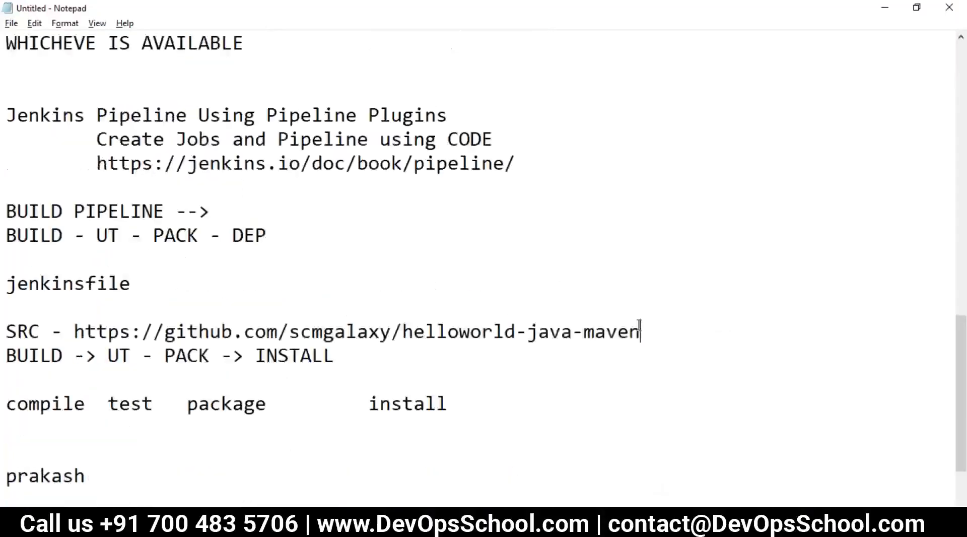
drag(640, 331, 70, 323)
key(ctrl+c)
key(alt+Tab)
key(ctrl+v)
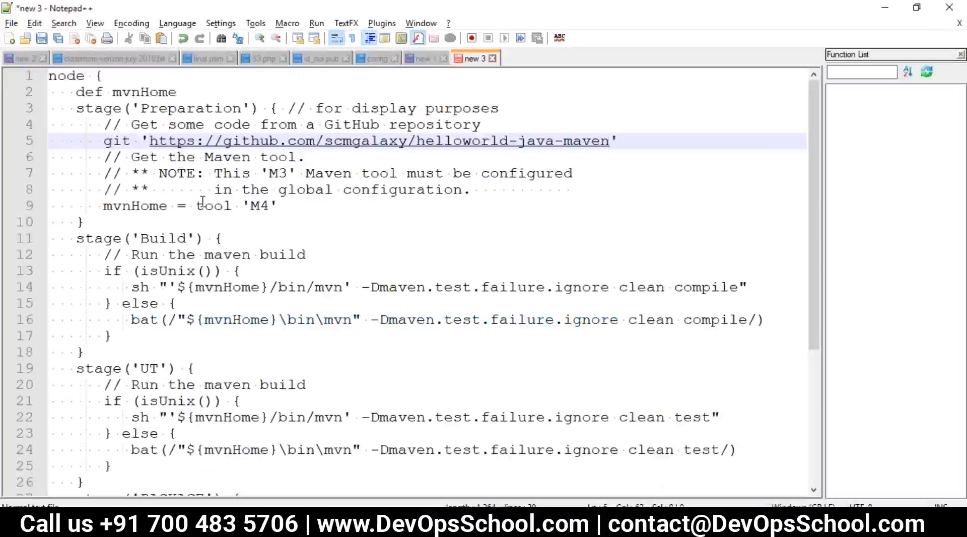
Review the Preparation stage's git line with the helloworld-java-maven URL and the mvnHome assignment with M4.
double_click(111, 141)
click(611, 142)
drag(612, 143, 107, 141)
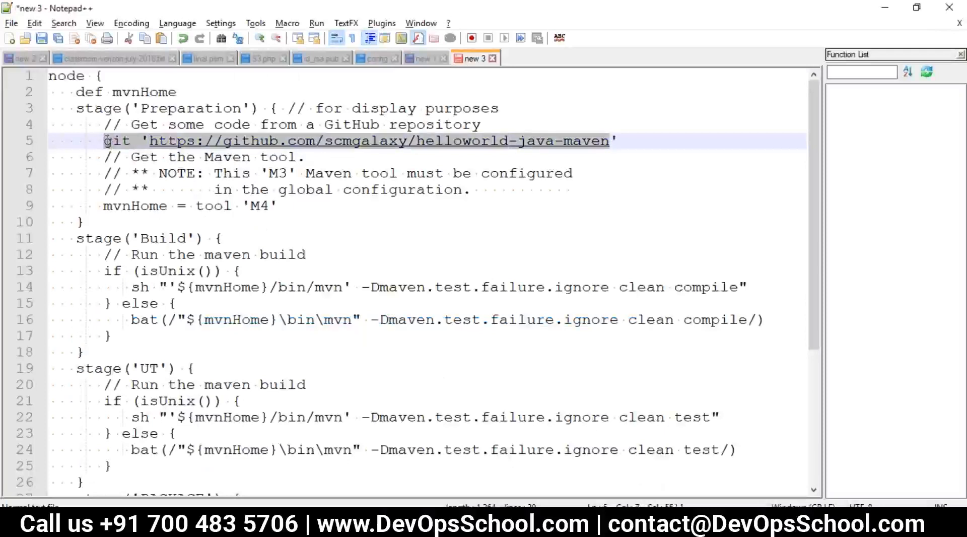
double_click(120, 206)
double_click(257, 207)
Look over the isUnix conditions and else branches in the Build and UT stages.
drag(157, 271, 240, 316)
scroll(239, 320, down, 1)
drag(169, 336, 214, 385)
double_click(190, 219)
double_click(195, 281)
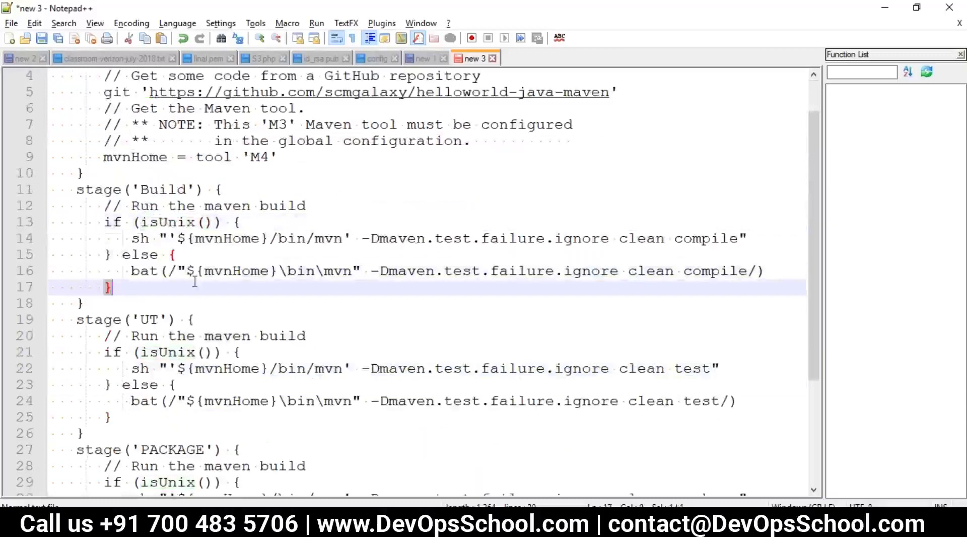
scroll(216, 335, down, 1)
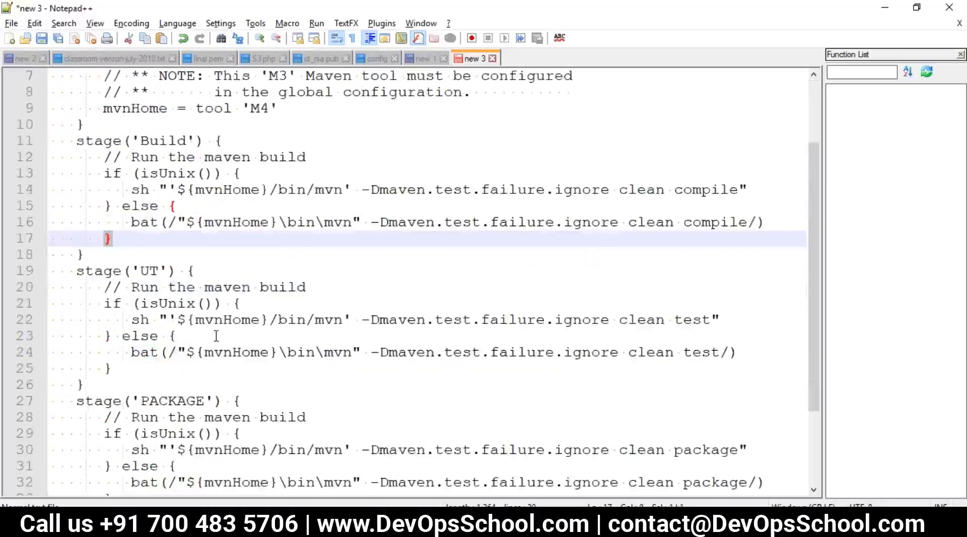
click(182, 381)
scroll(182, 373, down, 3)
Highlight the junit and archive lines in the Results stage and undo any accidental edit.
double_click(222, 434)
double_click(122, 448)
click(506, 434)
drag(506, 433, 104, 433)
drag(285, 433, 114, 417)
key(ctrl+z)
Select the entire edited pipeline script from node down to its closing brace.
click(260, 392)
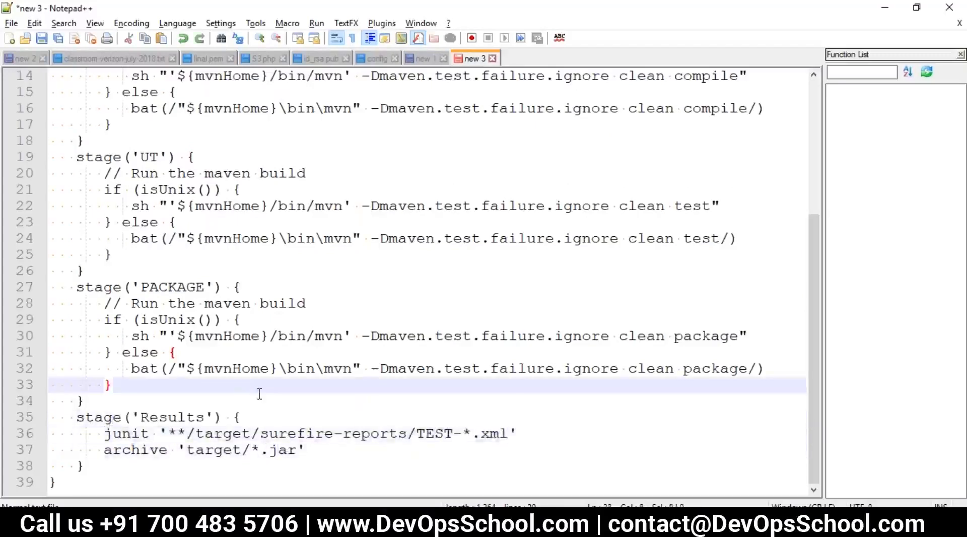
scroll(259, 393, up, 1)
key(ctrl+a)
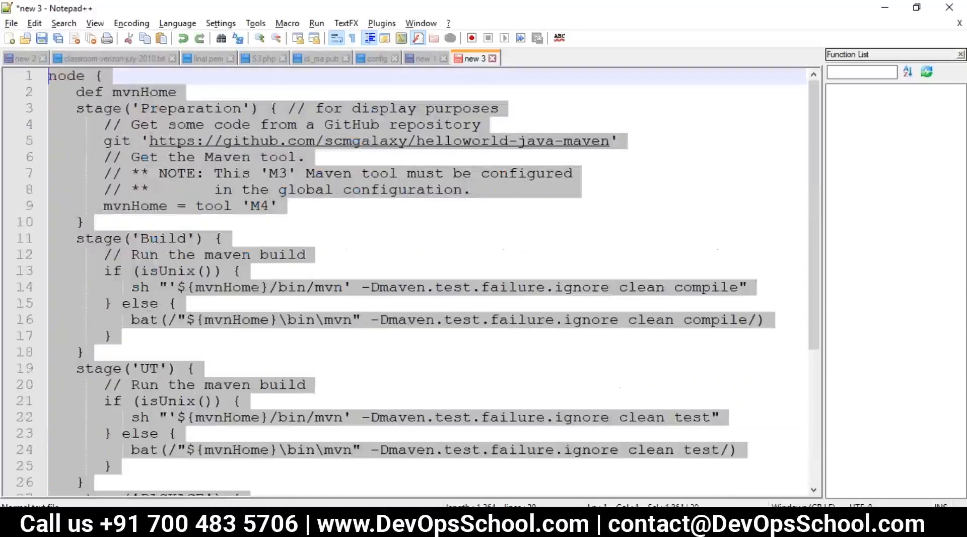
In Jenkins, open SUNDAY PIPELINE's configuration at its Pipeline script definition and save the job.
key(alt+Tab)
scroll(23, 112, up, 5)
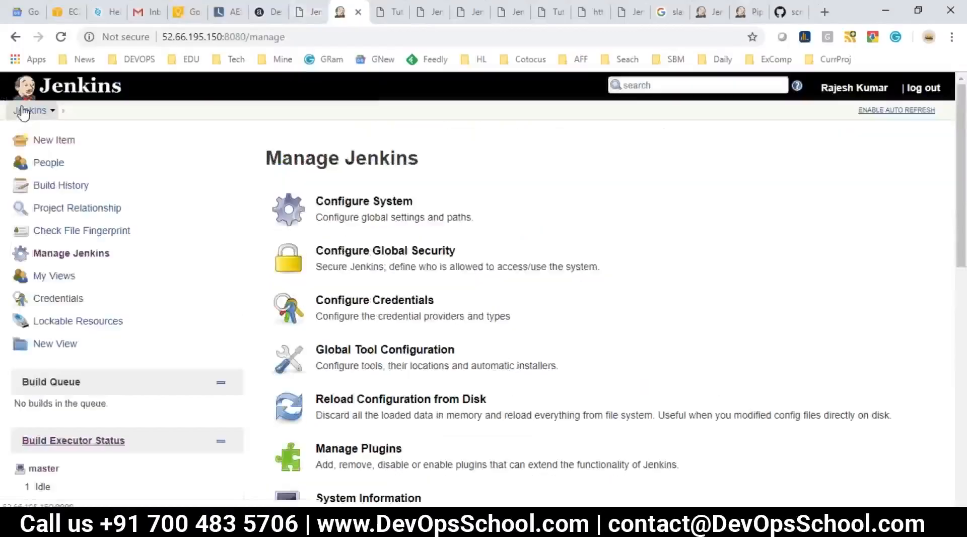
click(22, 112)
click(399, 224)
click(53, 254)
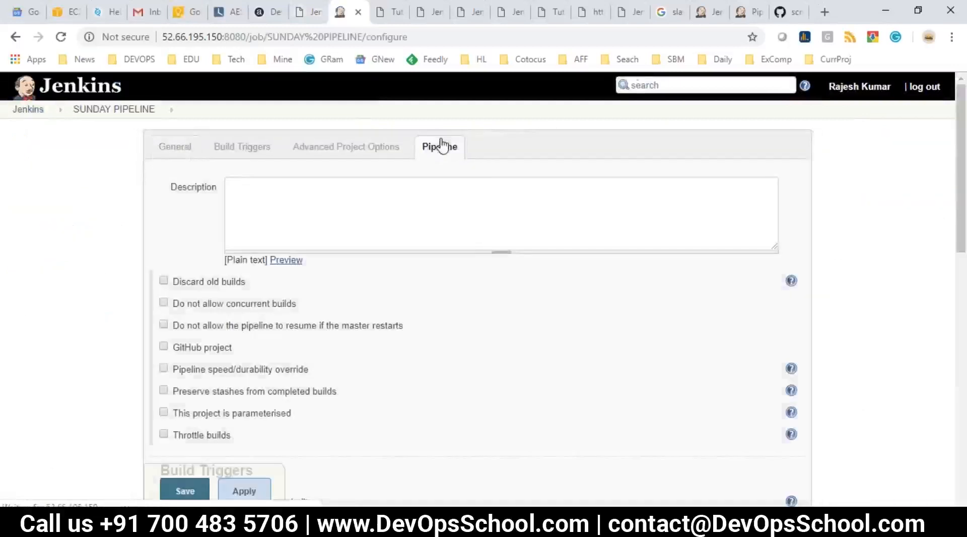
click(442, 146)
scroll(387, 279, down, 6)
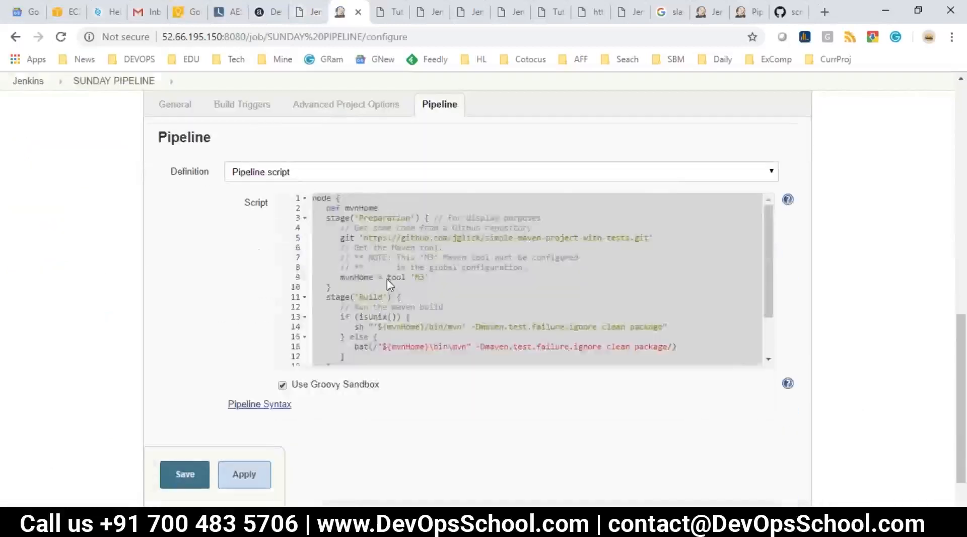
click(193, 473)
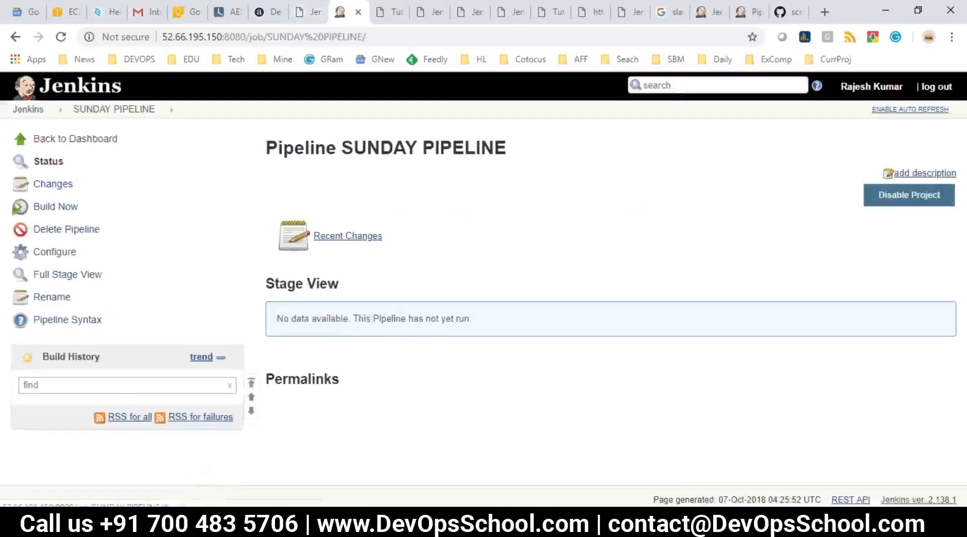
Run a build of SUNDAY PIPELINE and open build #1 from its build history.
click(52, 207)
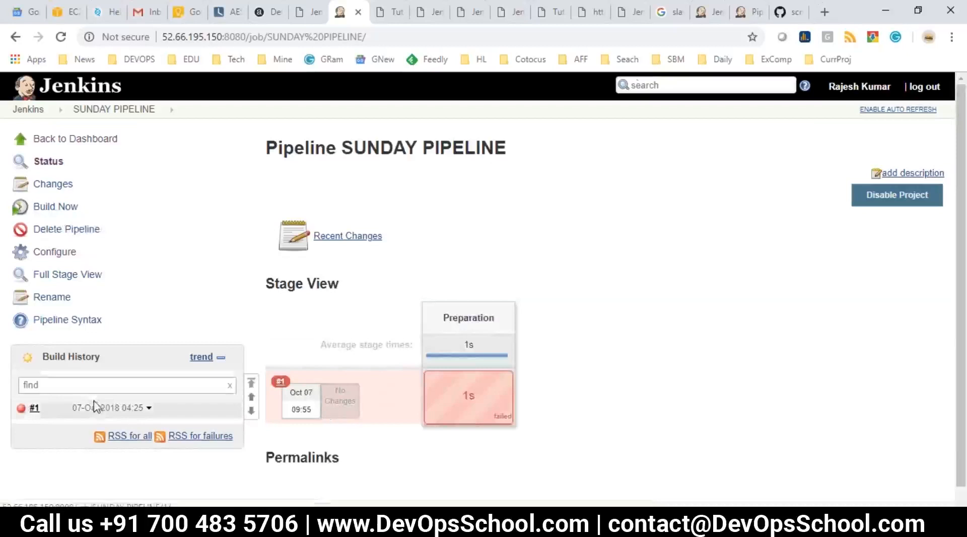
click(34, 408)
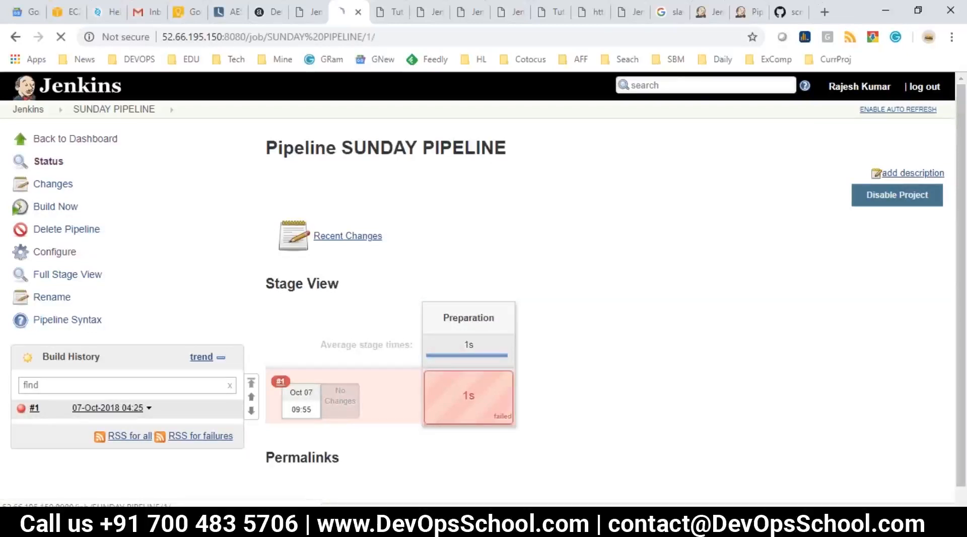
Open build #1's console output and highlight the git exception lines near the end of the log.
click(52, 207)
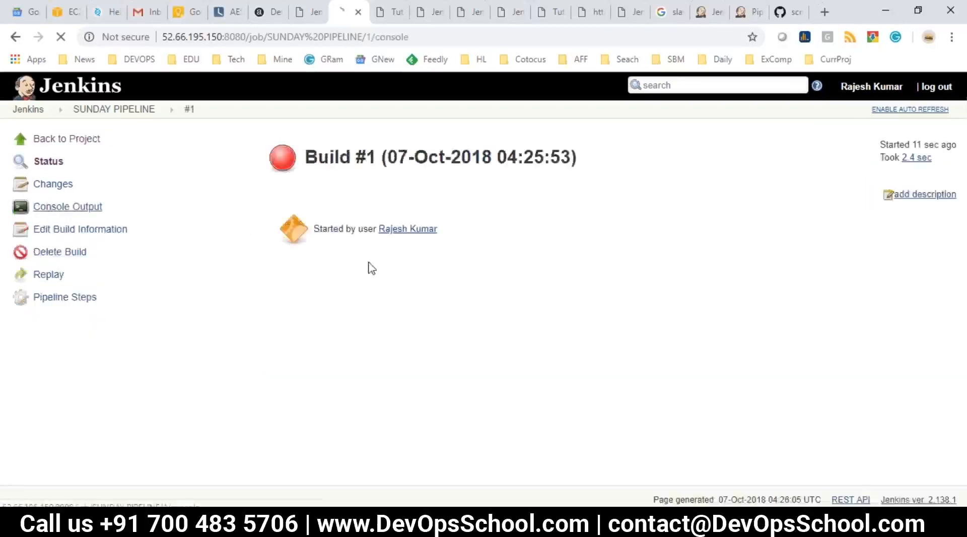
scroll(510, 346, down, 12)
drag(429, 402, 372, 248)
click(608, 520)
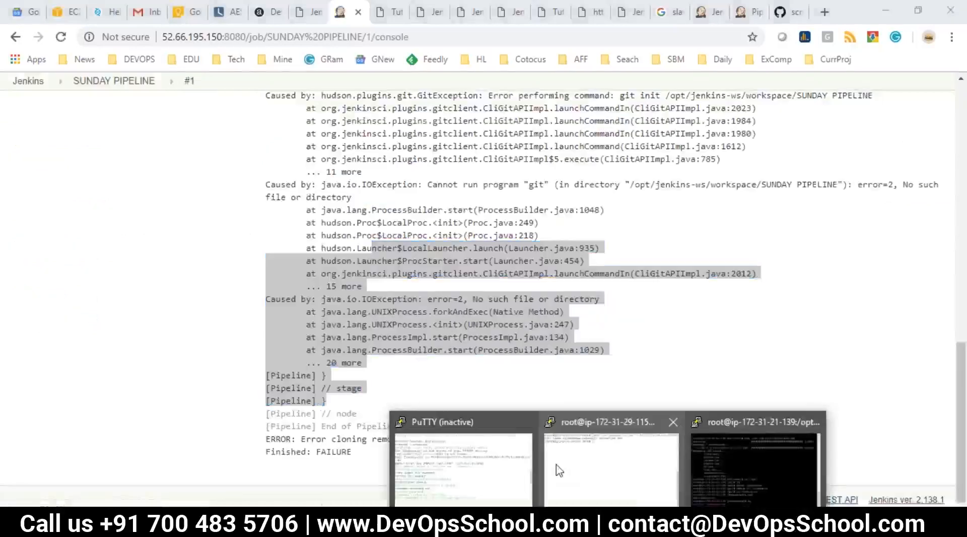
click(557, 471)
key(Return)
text(yum insal)
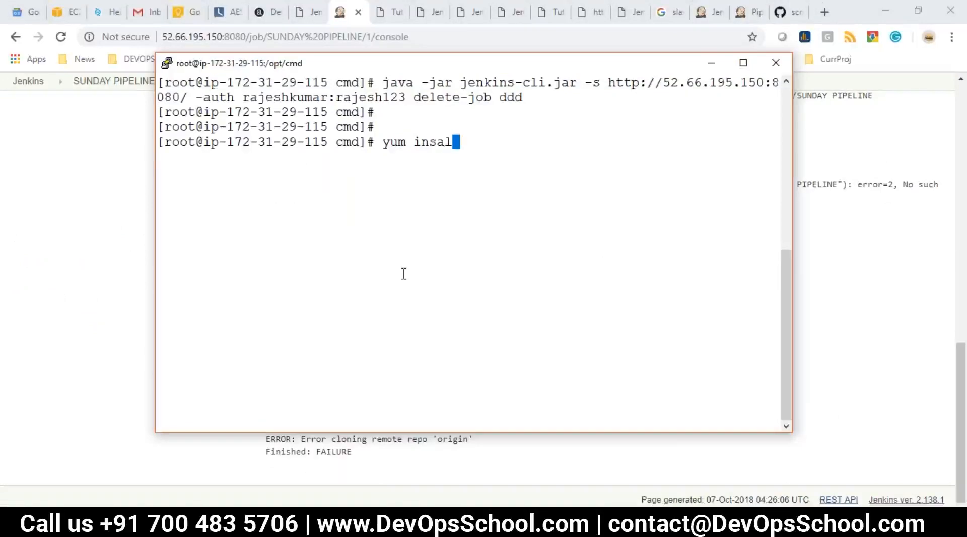
key(BackSpace)
key(BackSpace)
text(tallgit)
key(Return)
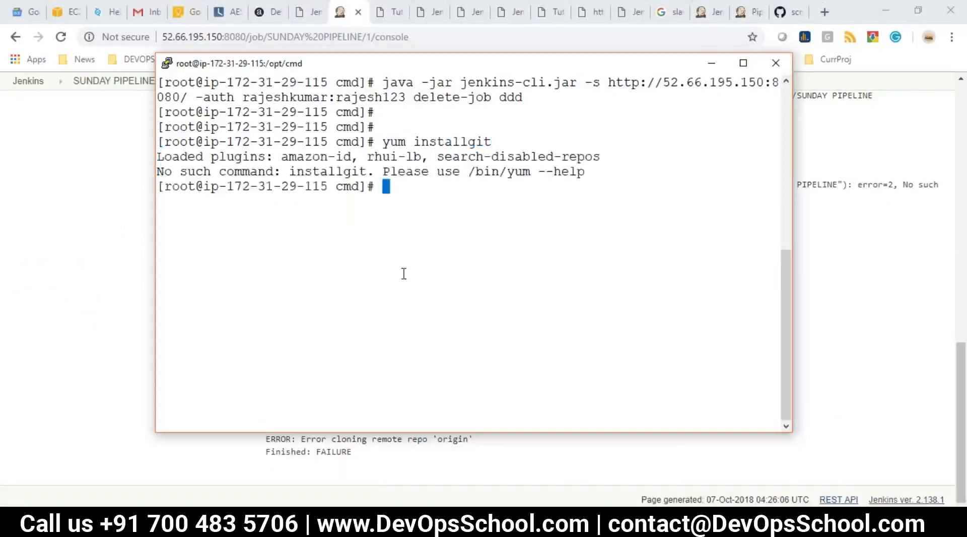
text(yum install)
key(BackSpace)
text(l git)
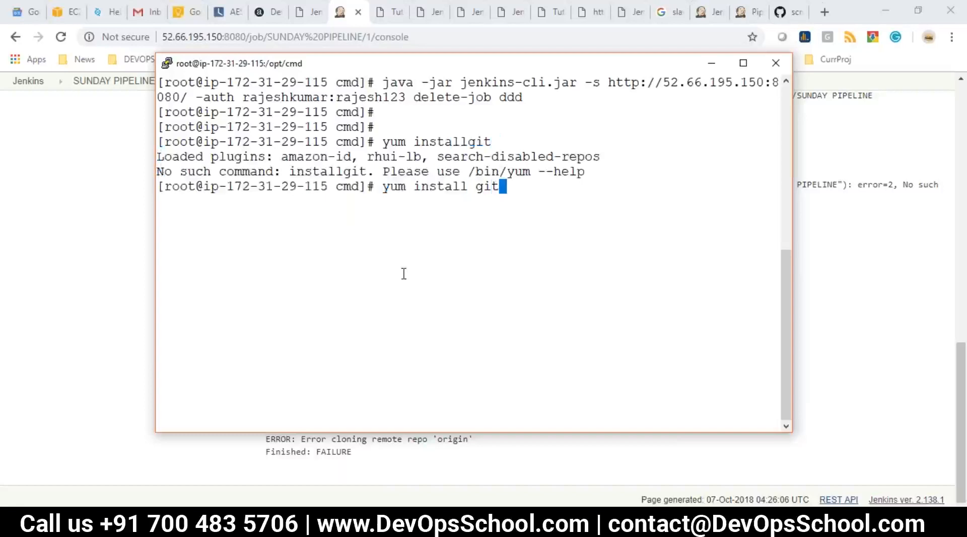
key(Return)
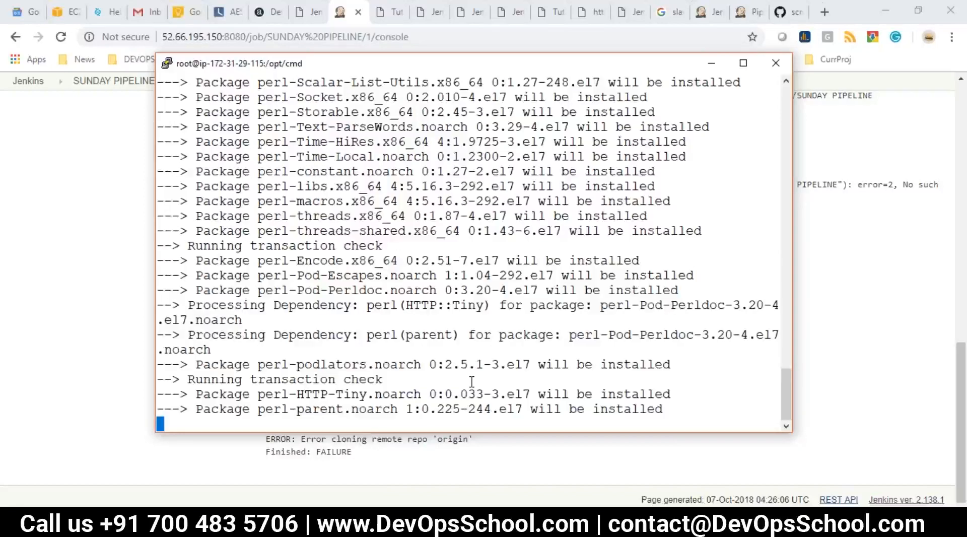
text(y)
key(Return)
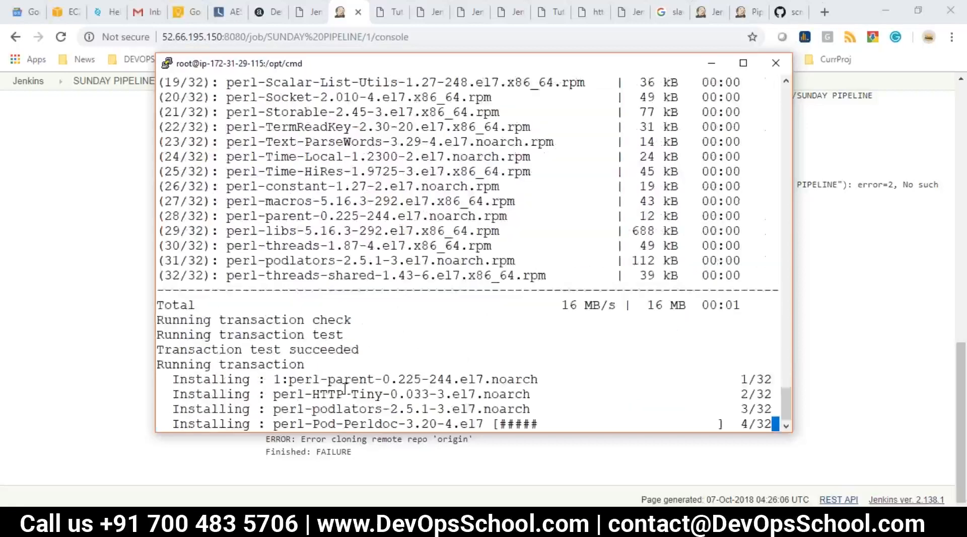
key(alt+Tab)
key(Home)
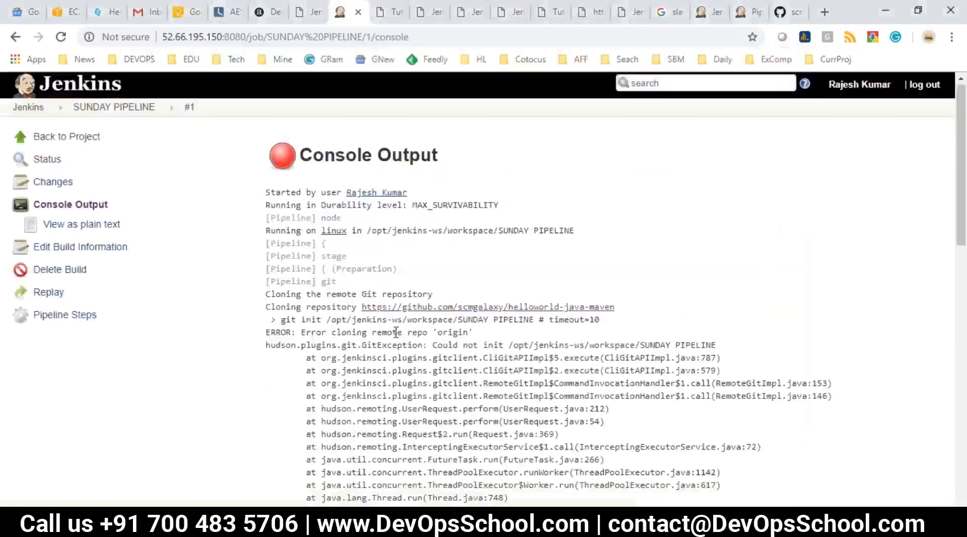
key(alt+Tab)
click(654, 488)
text(yum)
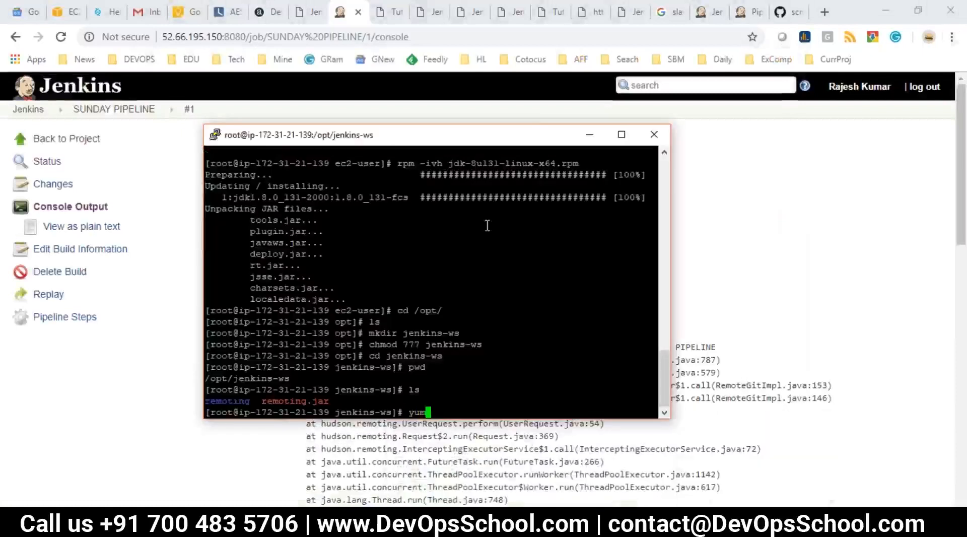
text( install git)
key(Return)
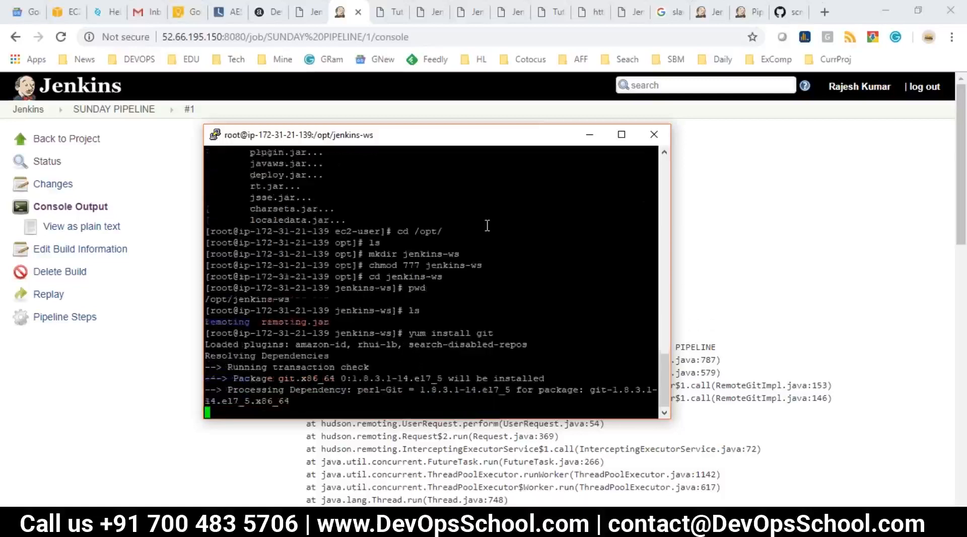
text(y)
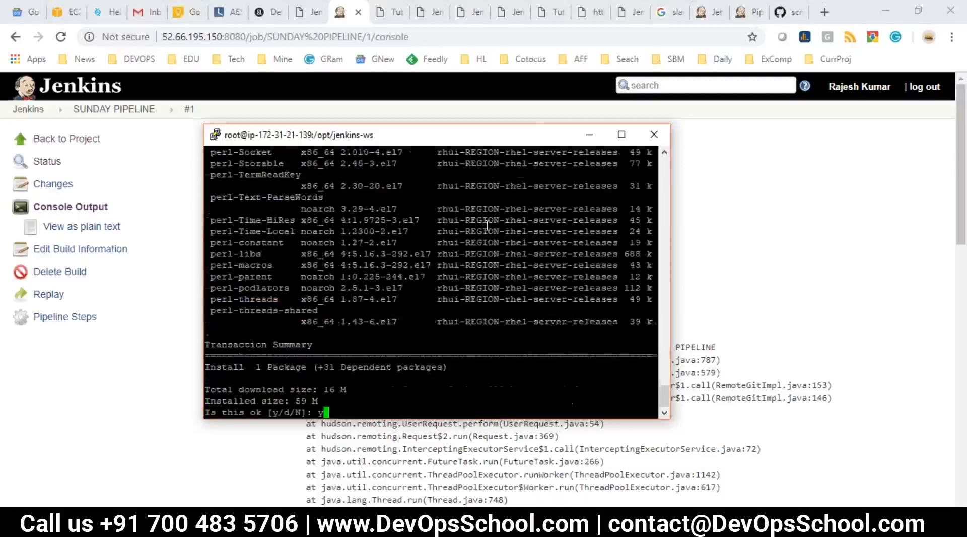
key(Return)
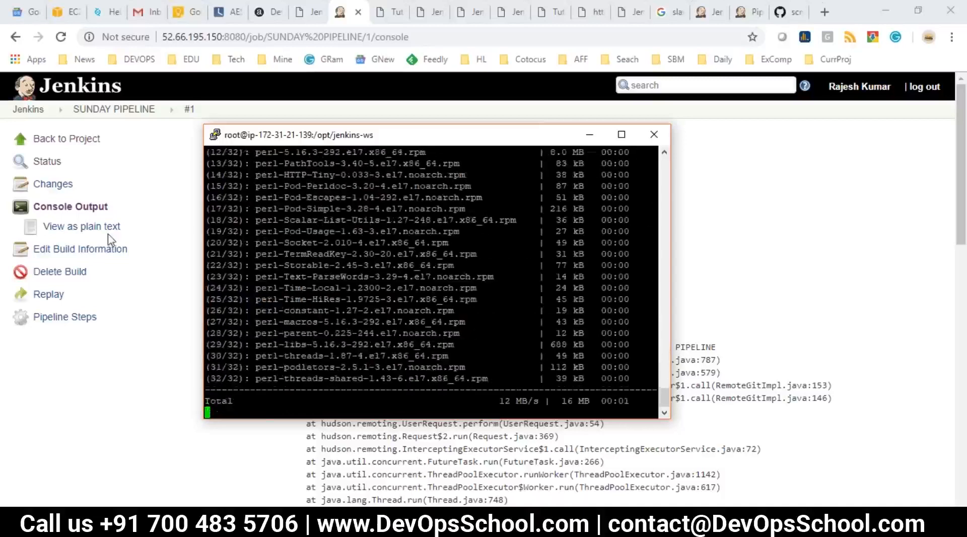
In Jenkins, return to the SUNDAY PIPELINE job and run a new build.
click(117, 110)
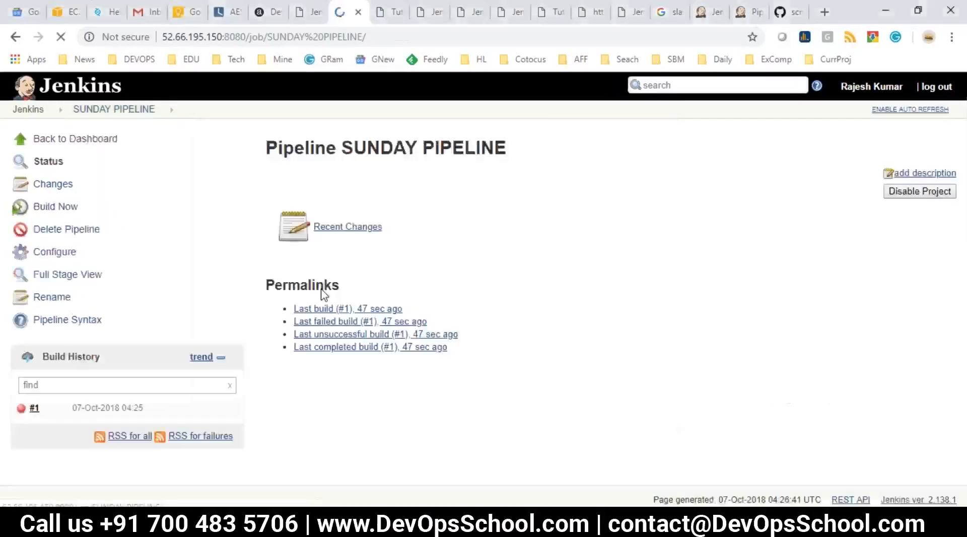
key(alt+Tab)
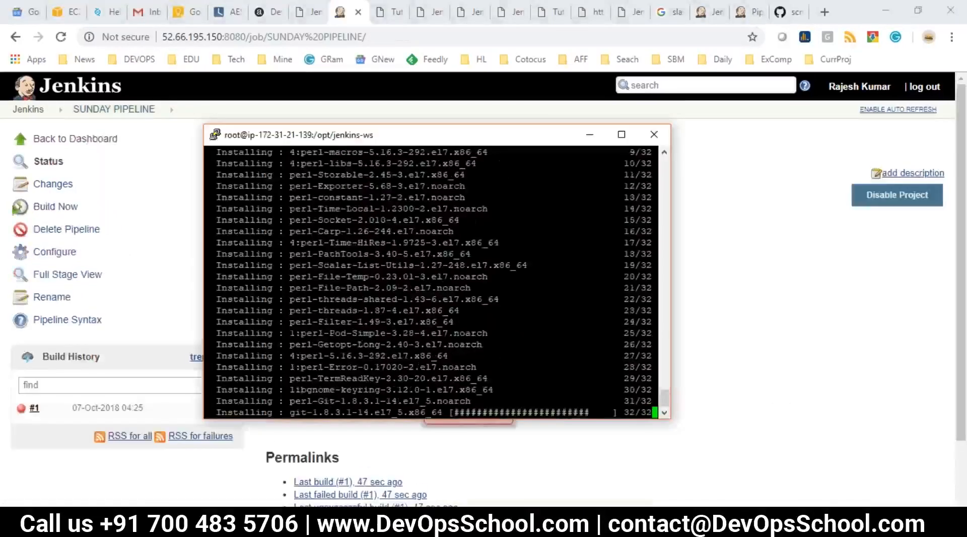
key(alt+Tab)
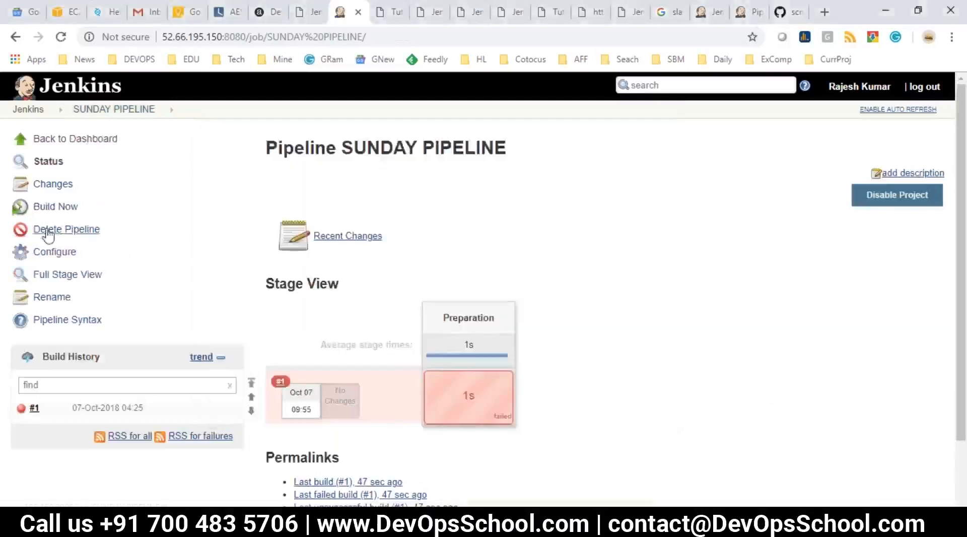
click(46, 211)
scroll(255, 303, down, 1)
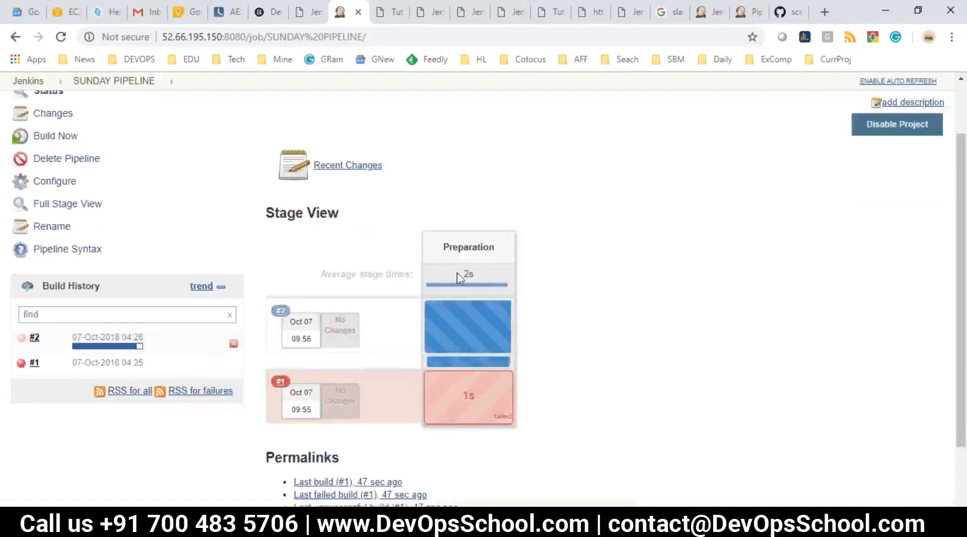
Reload the job page, open build #2's console output and highlight the repository cloning lines.
click(106, 85)
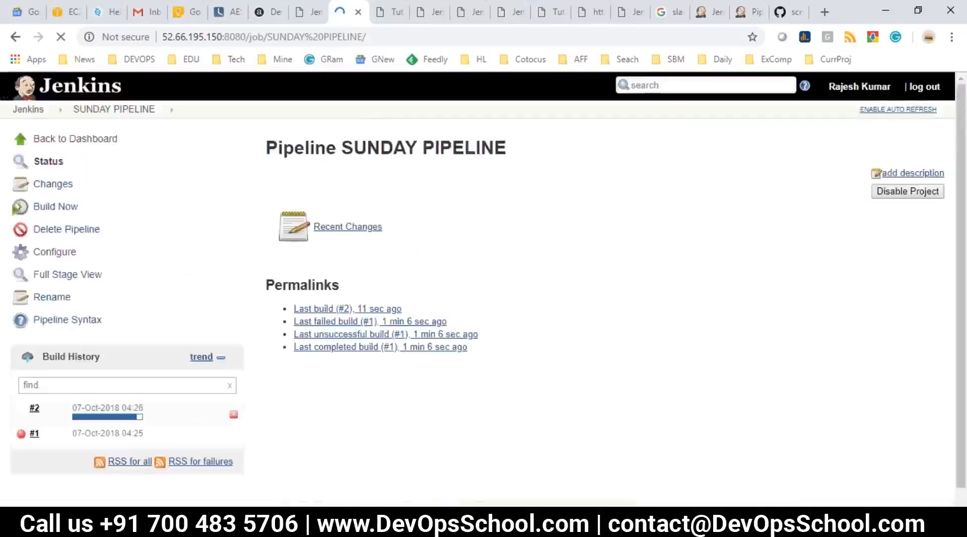
scroll(111, 274, down, 3)
click(109, 270)
click(71, 206)
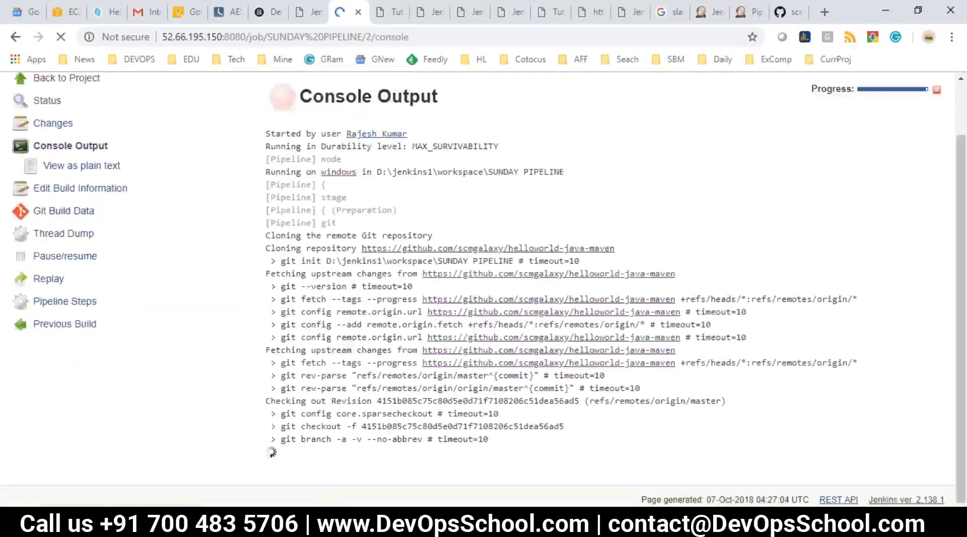
drag(483, 458, 266, 234)
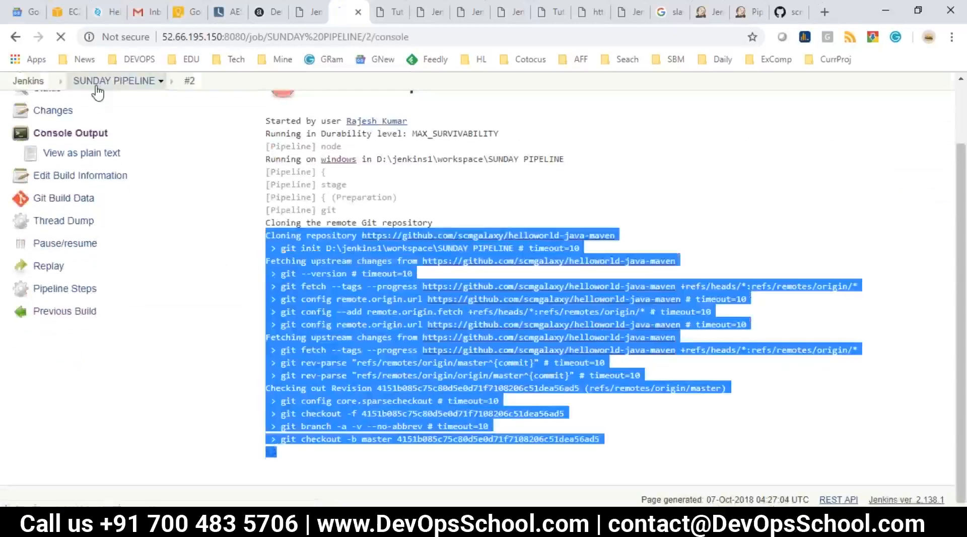
Reopen build #2's console output from the job page and highlight the Maven unpacking lines.
click(97, 87)
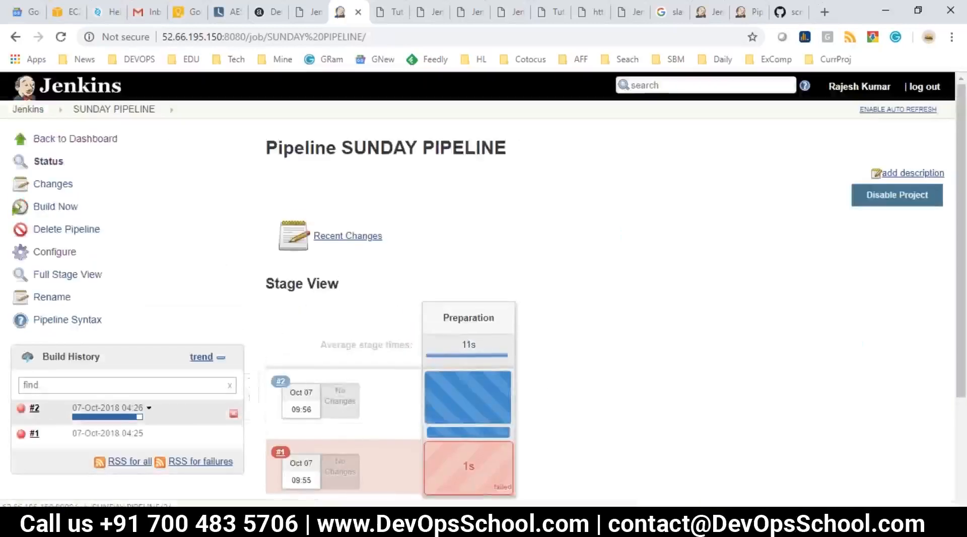
click(119, 410)
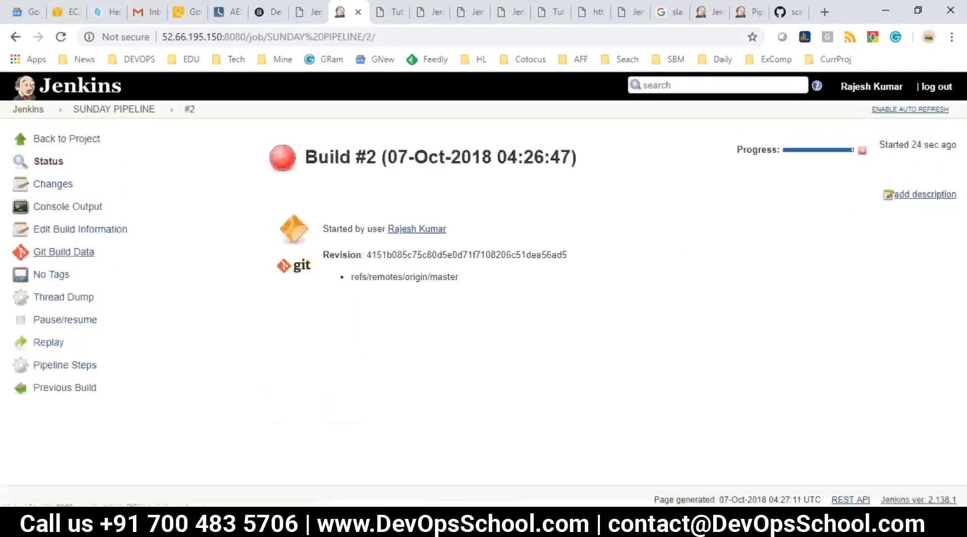
click(109, 208)
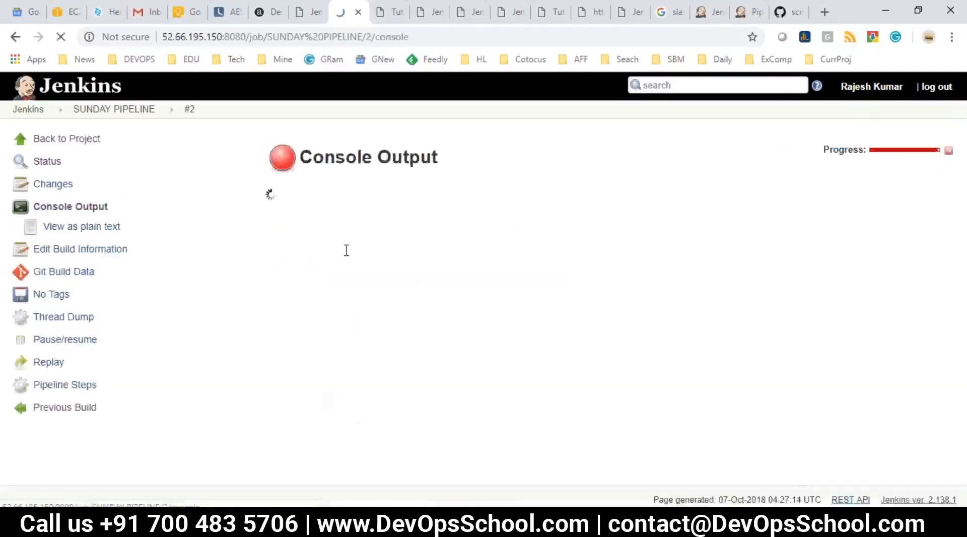
drag(637, 439, 516, 423)
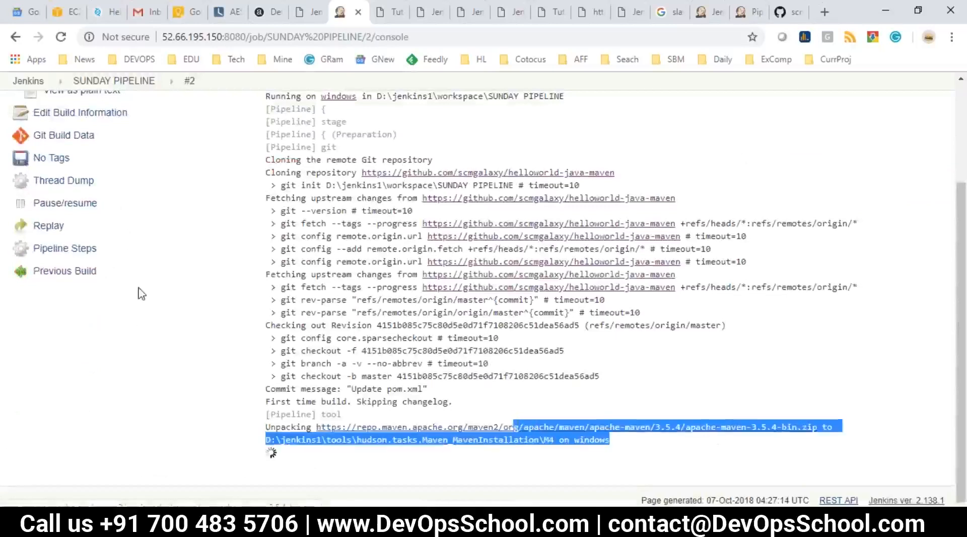
Return to the SUNDAY PIPELINE page and view its Stage View.
scroll(142, 294, up, 3)
click(115, 109)
scroll(518, 334, down, 3)
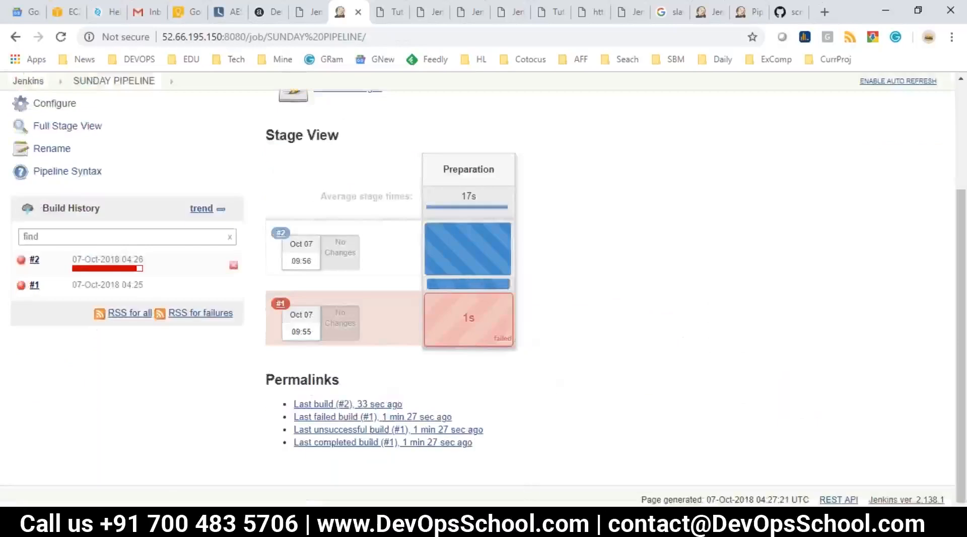
Review the notes in Notepad and the pipeline script in Notepad++, selecting the entire script.
click(503, 522)
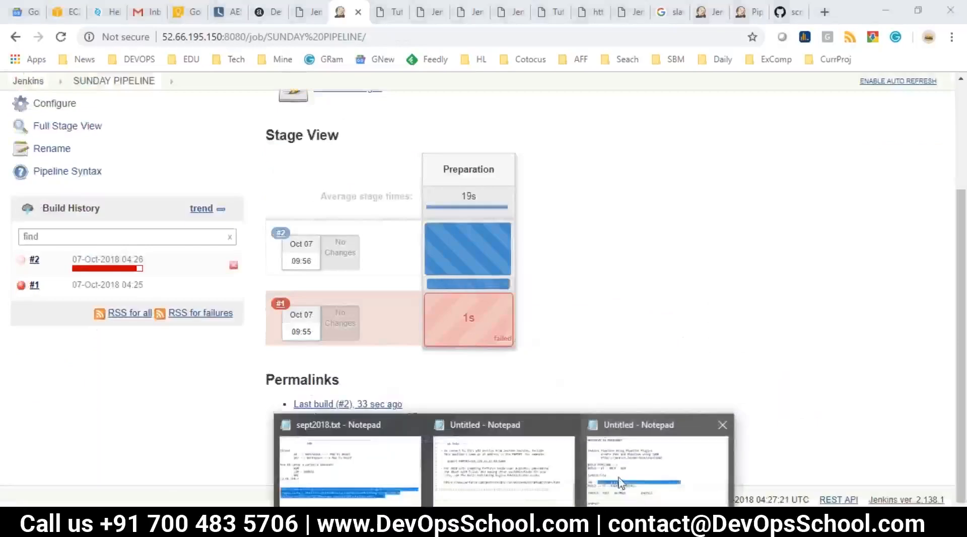
click(619, 481)
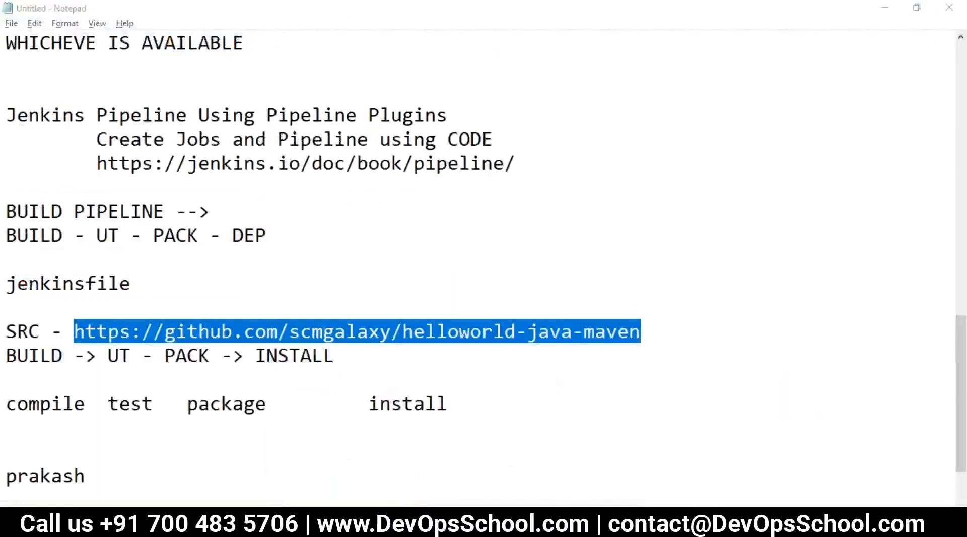
click(534, 521)
click(304, 263)
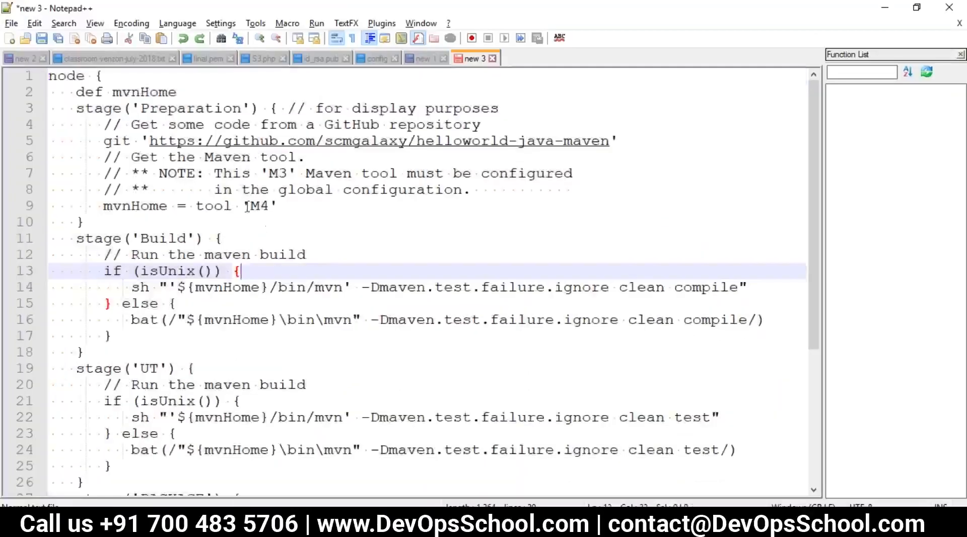
key(ctrl+a)
key(alt+Tab)
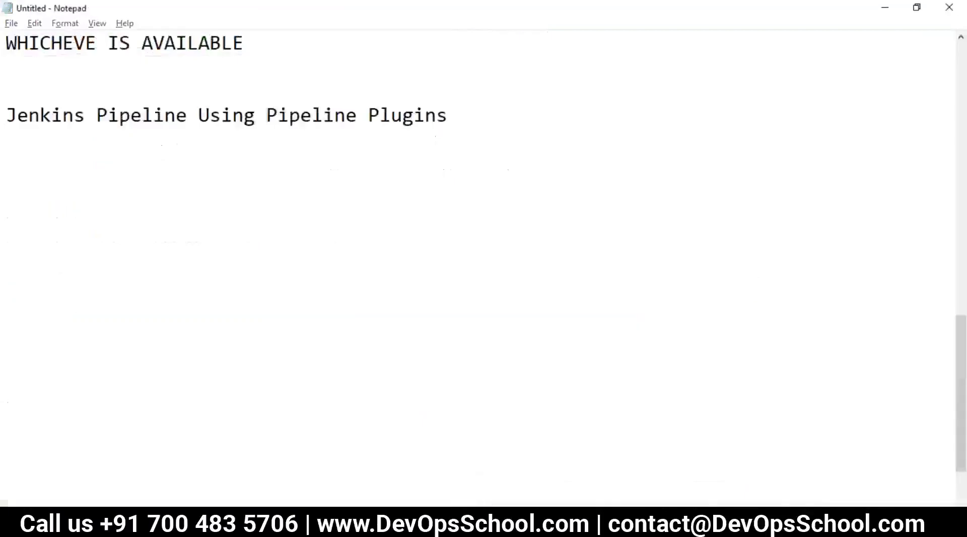
Switch back to Jenkins and follow build #2's stage progress in the Stage View.
key(alt+Tab)
scroll(501, 349, up, 1)
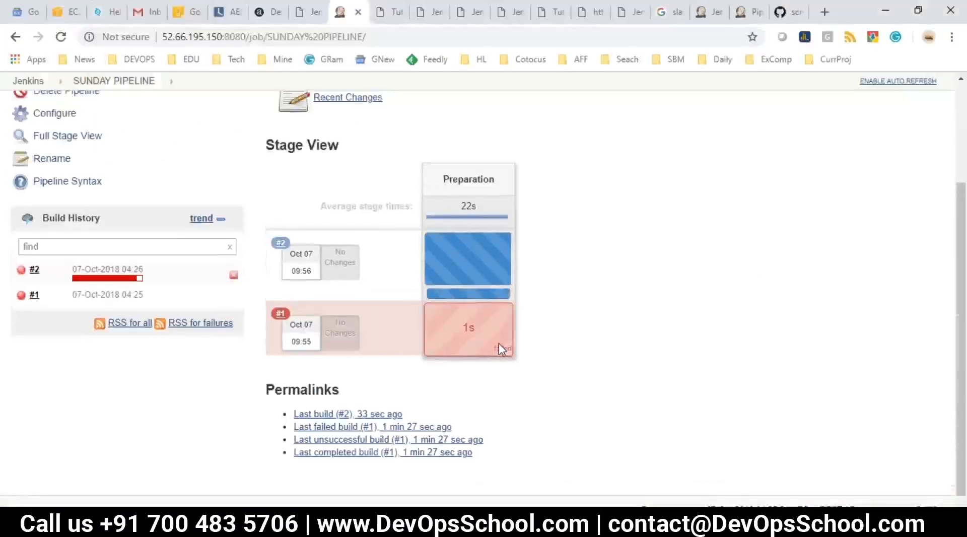
scroll(498, 345, down, 1)
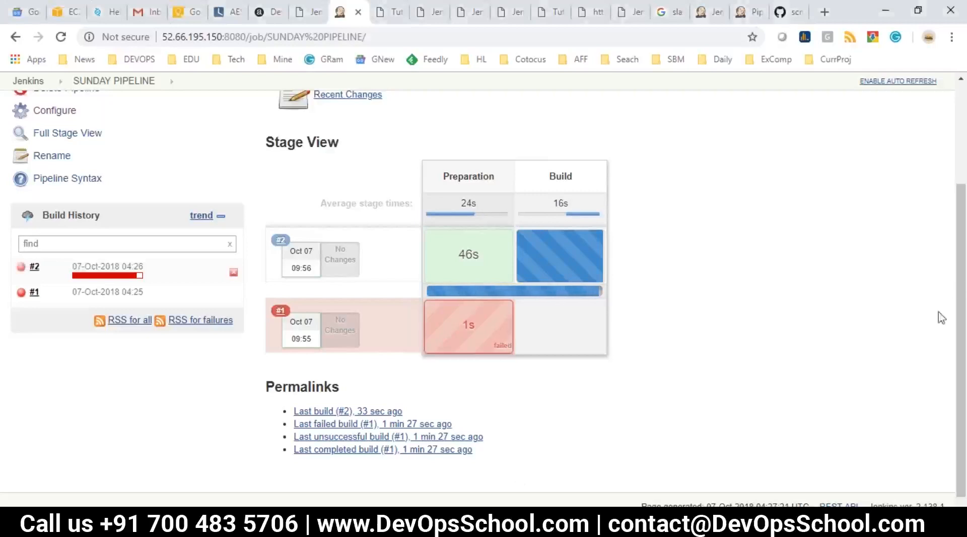
click(954, 309)
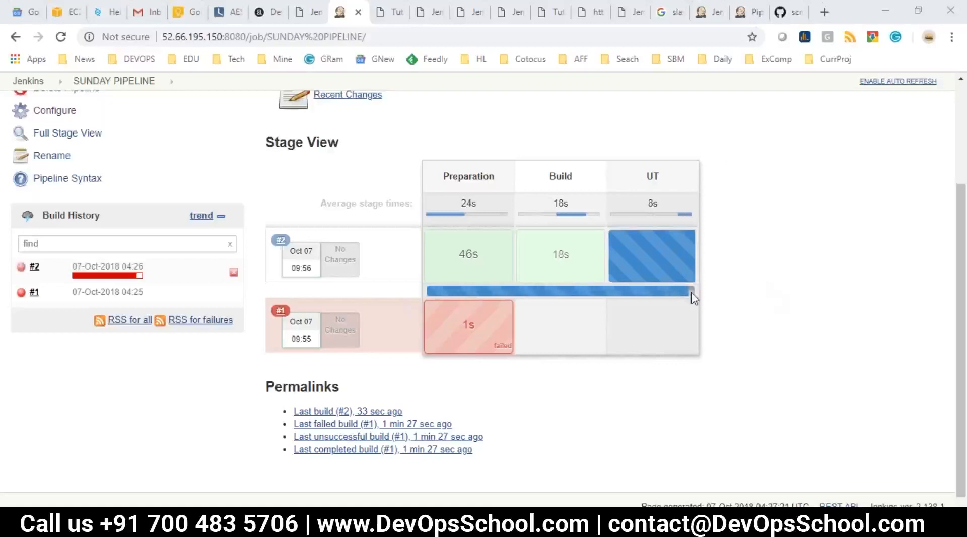
click(147, 432)
Go to the Jenkins dashboard and open the Manage Jenkins page.
scroll(176, 302, up, 3)
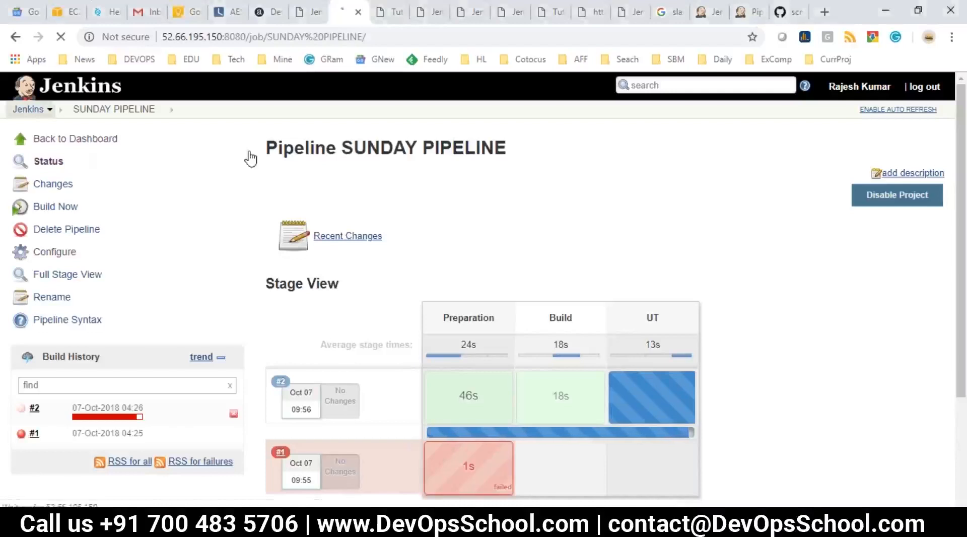
scroll(74, 165, down, 2)
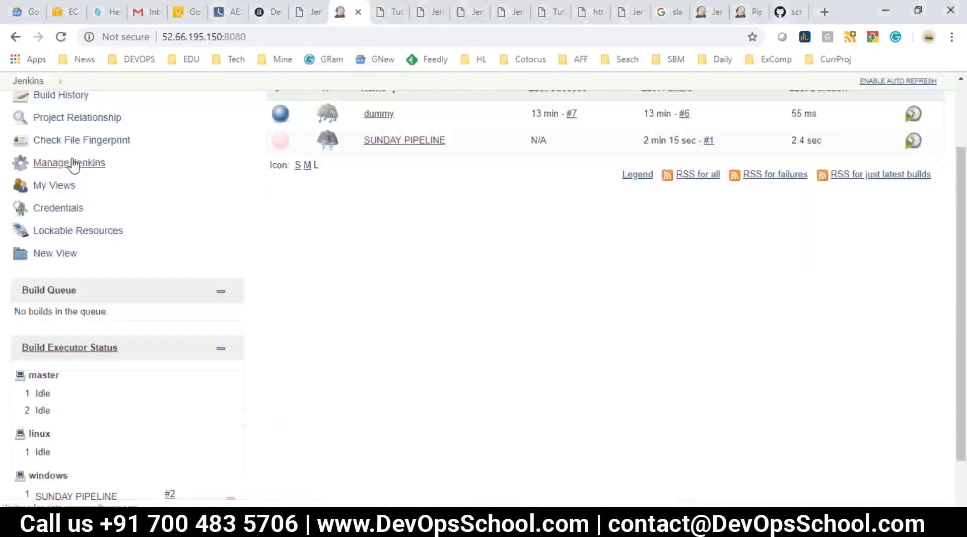
click(74, 165)
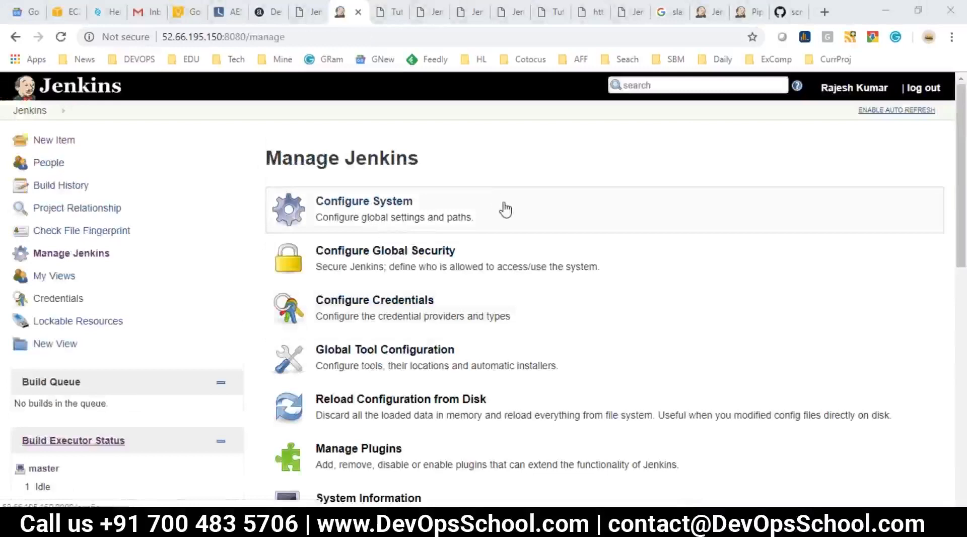
Look through the Manage Jenkins options down to Prepare for Shutdown and open the Script Console.
scroll(505, 209, down, 1)
scroll(505, 209, down, 2)
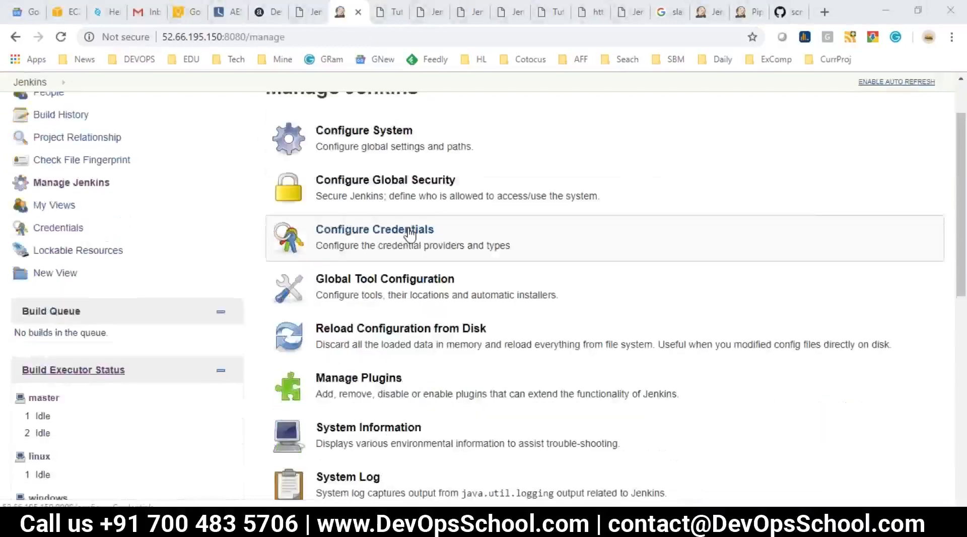
scroll(501, 287, down, 3)
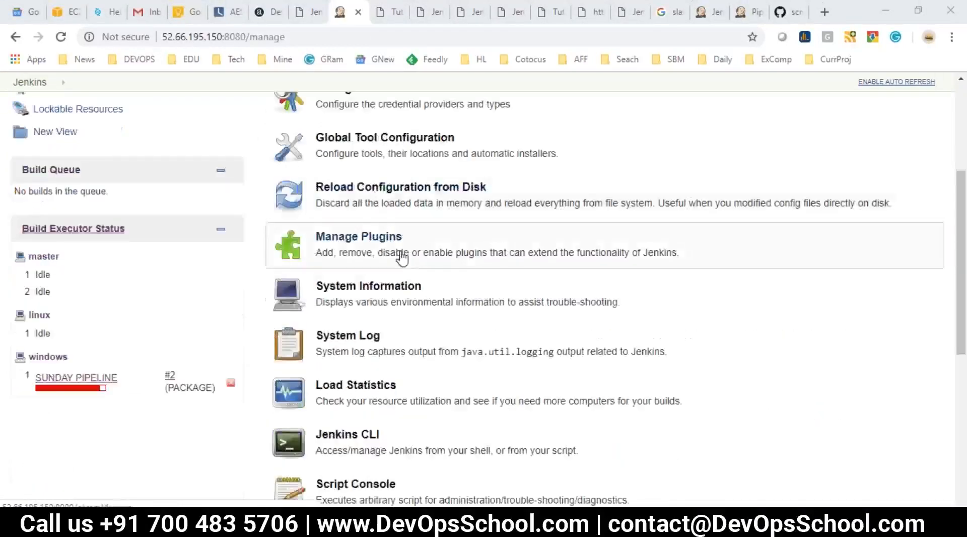
scroll(492, 320, down, 4)
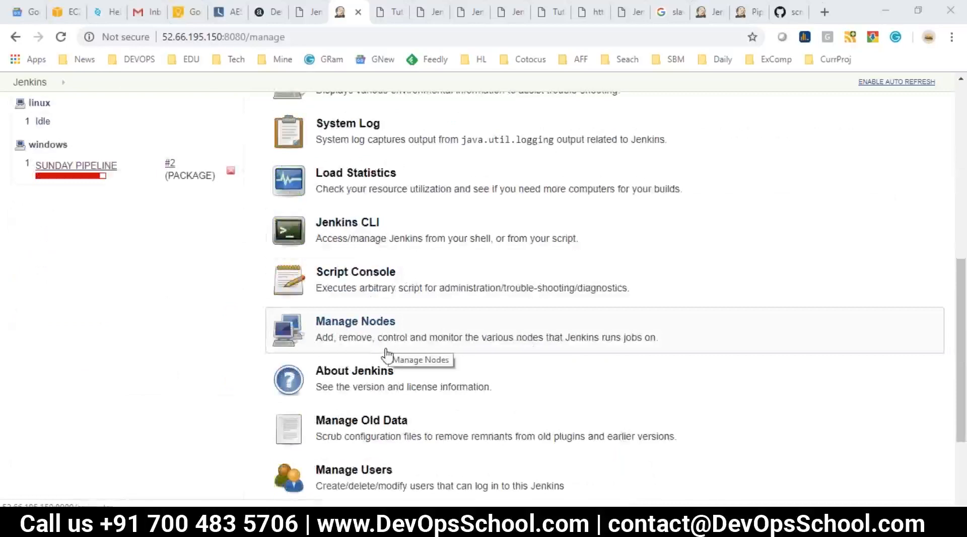
scroll(393, 464, down, 1)
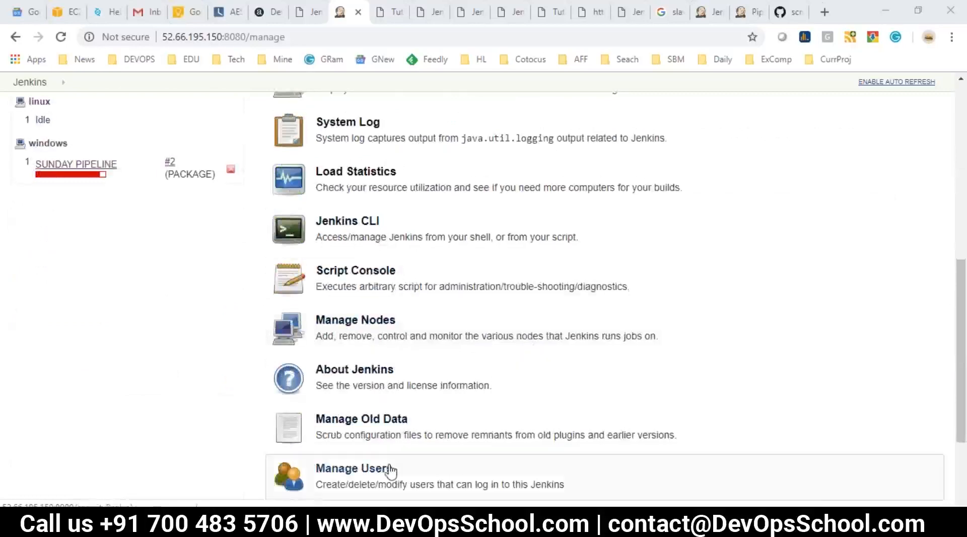
scroll(392, 471, down, 3)
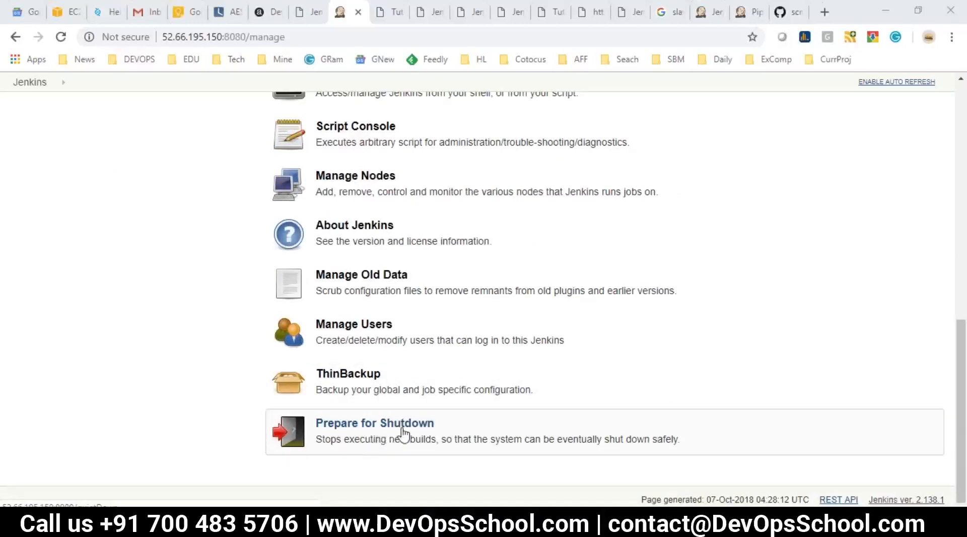
scroll(405, 435, up, 1)
scroll(403, 433, up, 4)
click(355, 340)
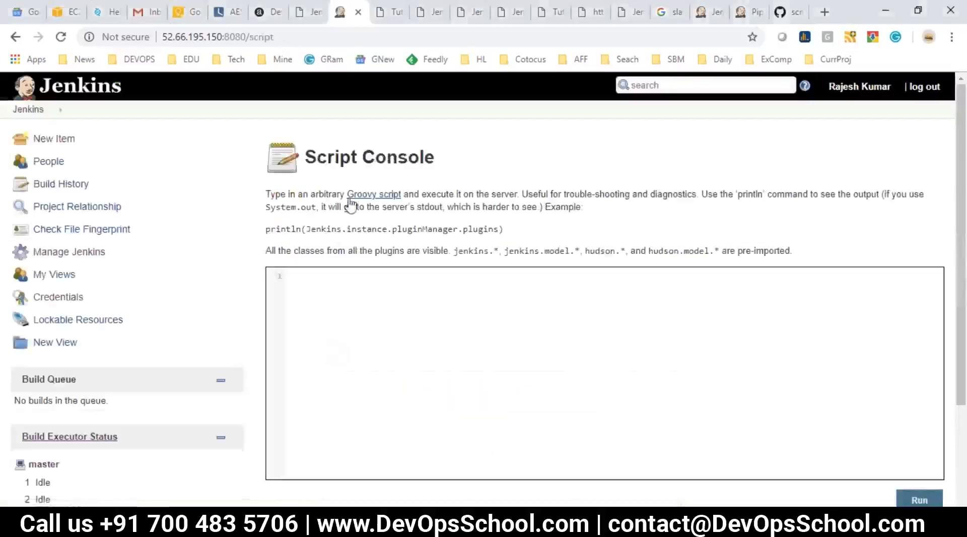
Highlight the Script Console note on pre-imported classes and place the cursor in the empty script editor.
click(411, 318)
drag(790, 250, 624, 281)
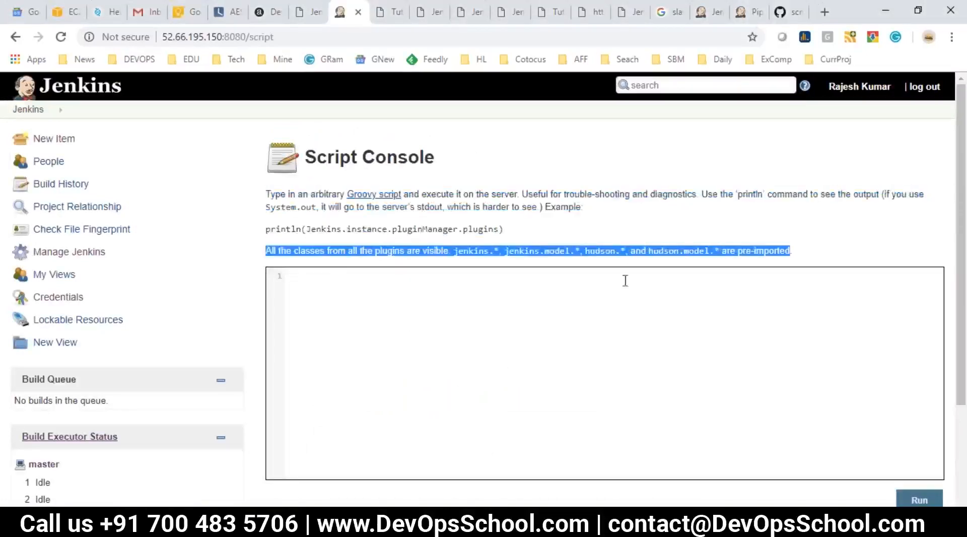
click(415, 309)
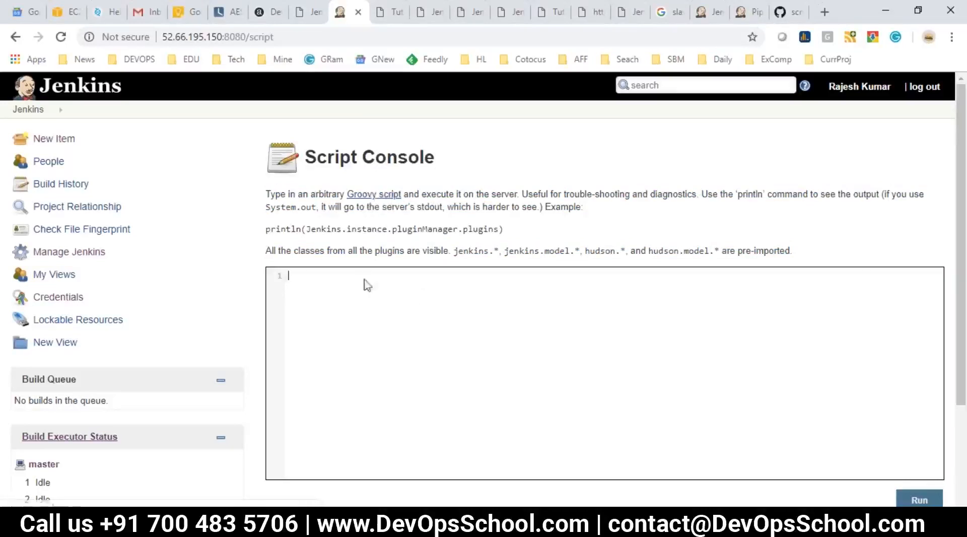
View the script folders in the jenkins-groovy-script-example repository on GitHub, and return to the Jenkins Script Console.
click(710, 11)
click(786, 11)
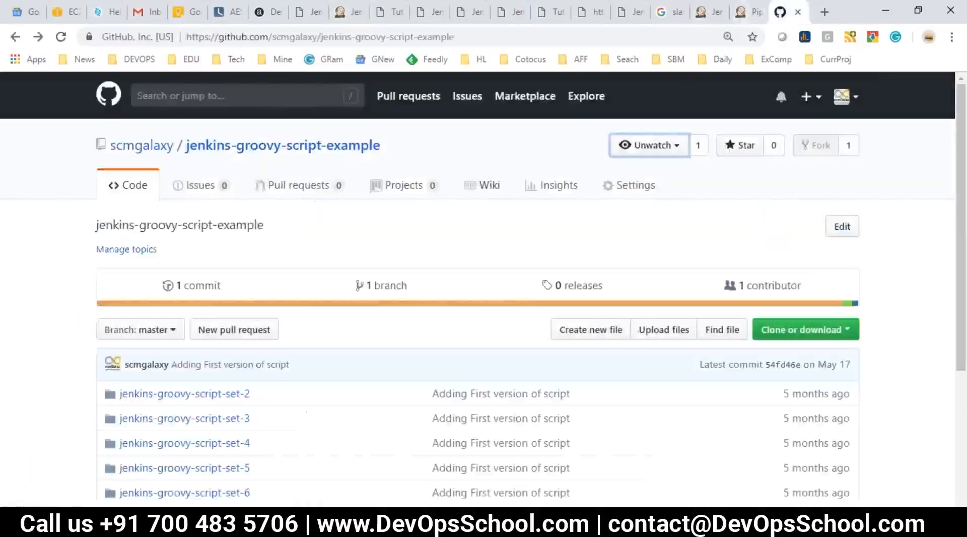
scroll(252, 312, down, 2)
drag(257, 376, 147, 262)
click(97, 271)
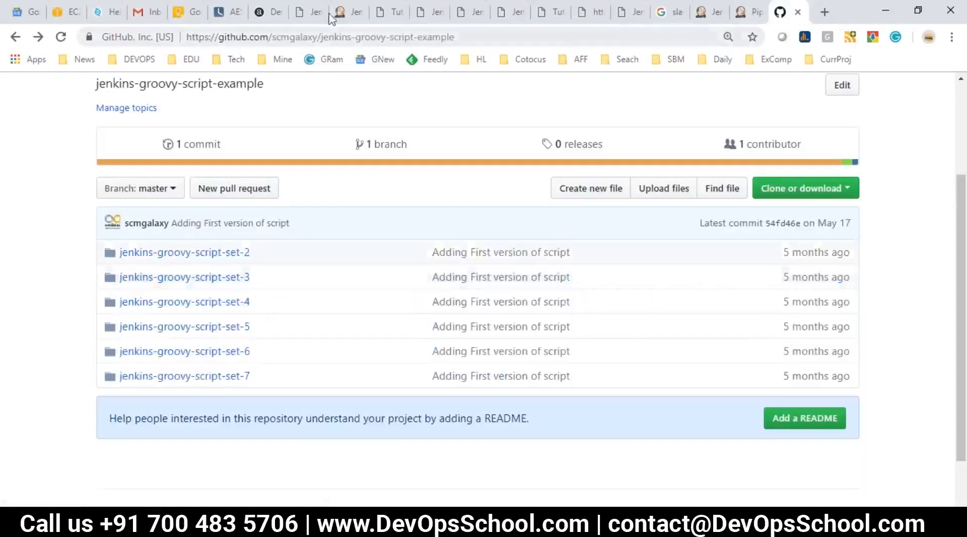
click(348, 12)
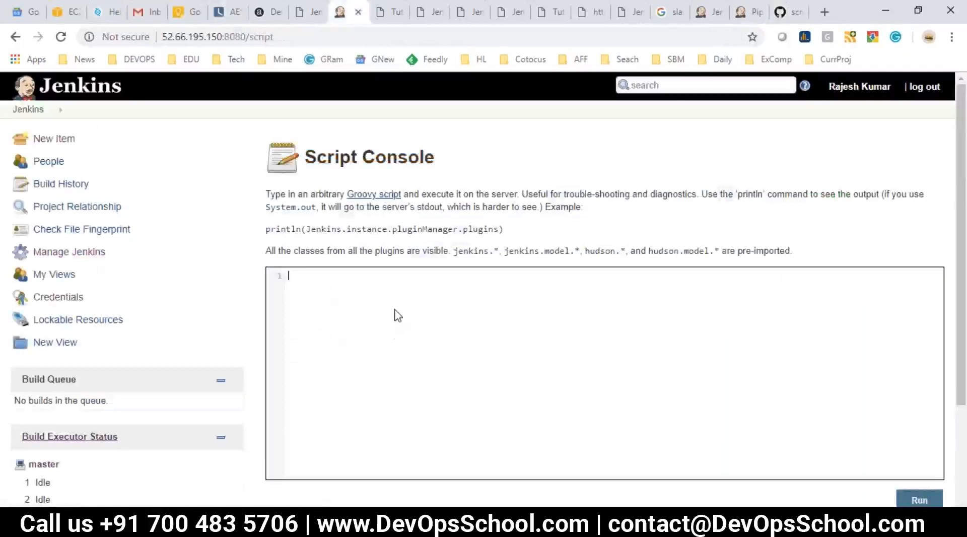
Copy the example println(Jenkins.instance.pluginManager.plugins) into the script editor and run it.
drag(506, 230, 313, 250)
click(267, 234)
click(313, 250)
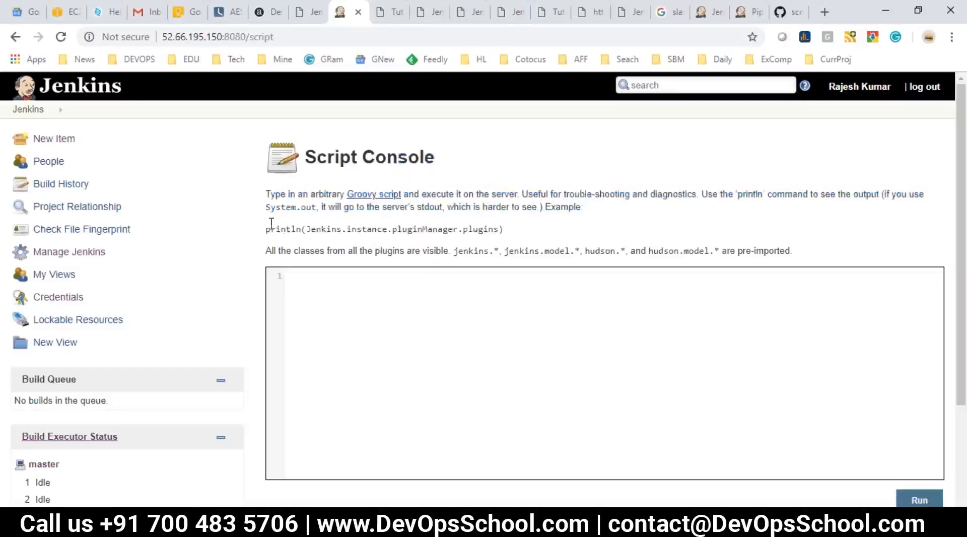
drag(268, 229, 502, 229)
key(ctrl+c)
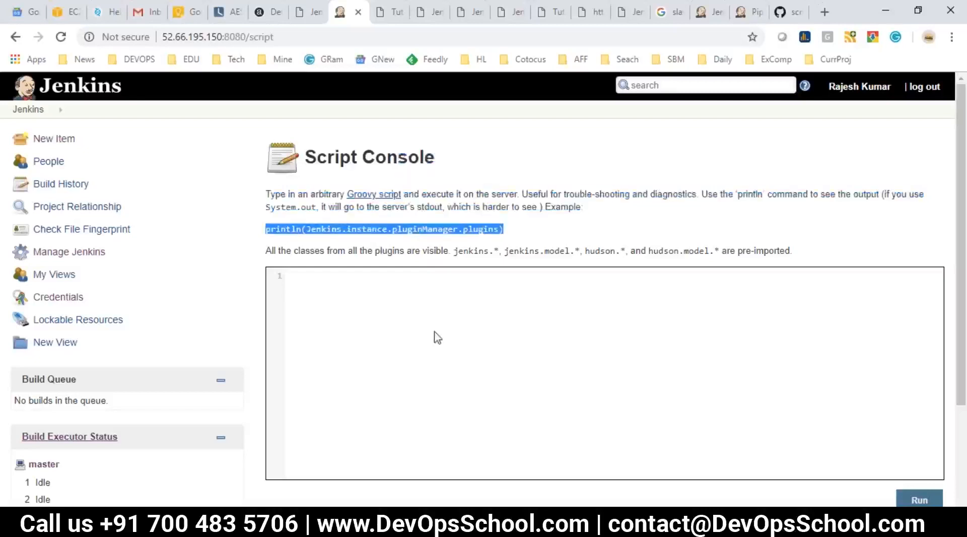
click(436, 337)
key(ctrl+v)
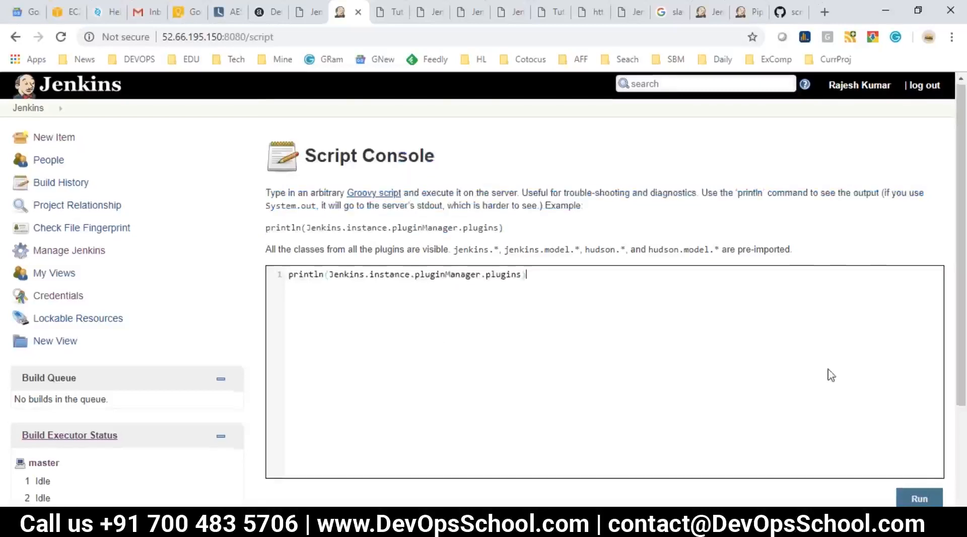
scroll(866, 378, down, 3)
click(913, 383)
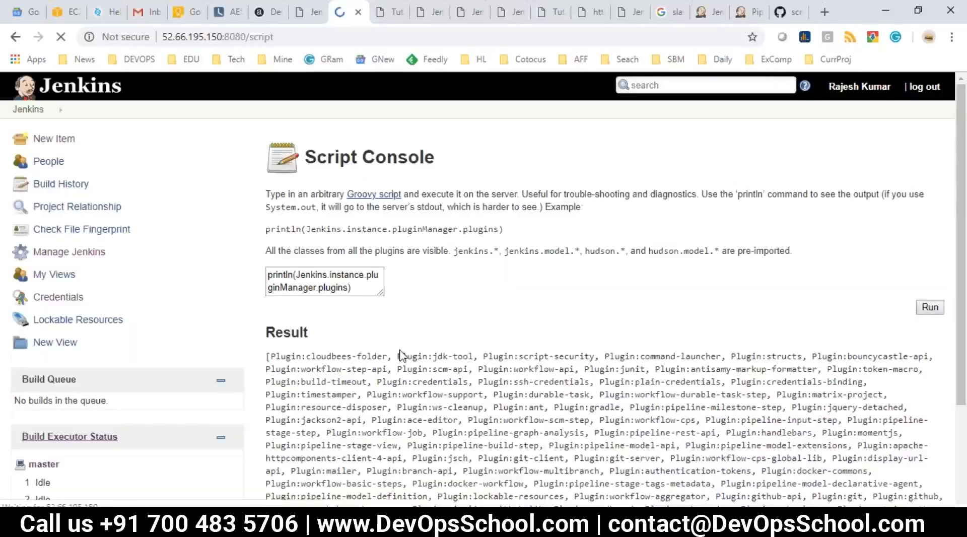
Examine the script's Result output by highlighting the whole list of plugins.
scroll(401, 357, down, 5)
drag(266, 286, 599, 452)
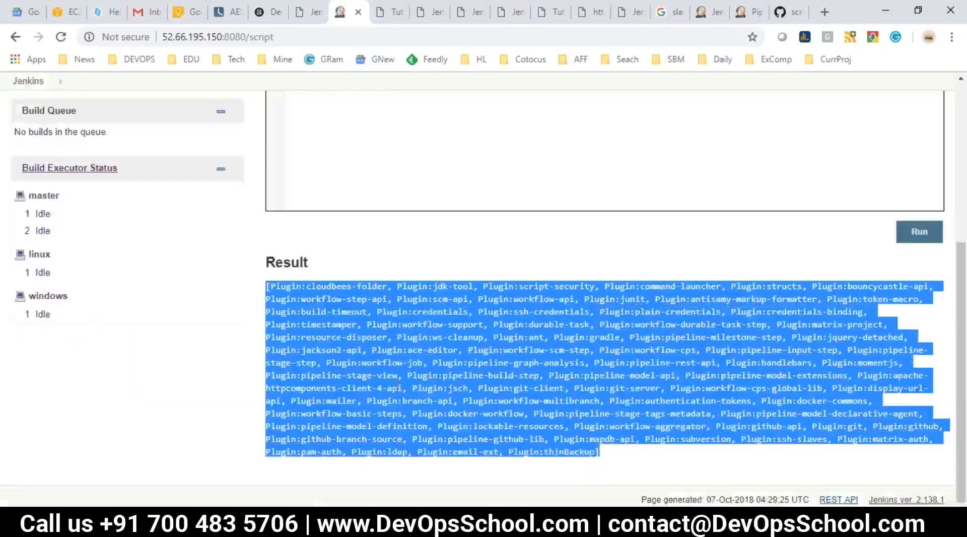
scroll(341, 353, up, 5)
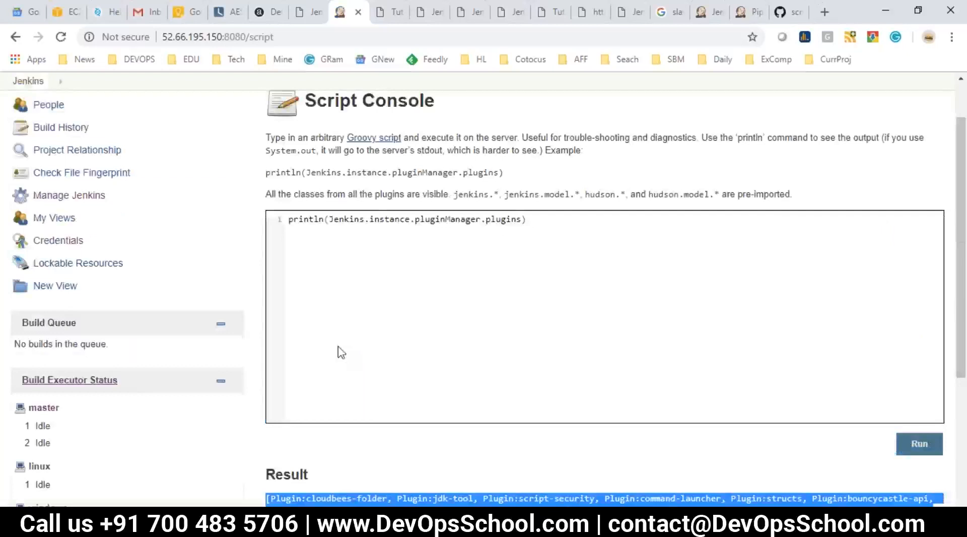
Search Google for "jenkins how to attach groovy" in a new browser tab.
click(824, 12)
text(d)
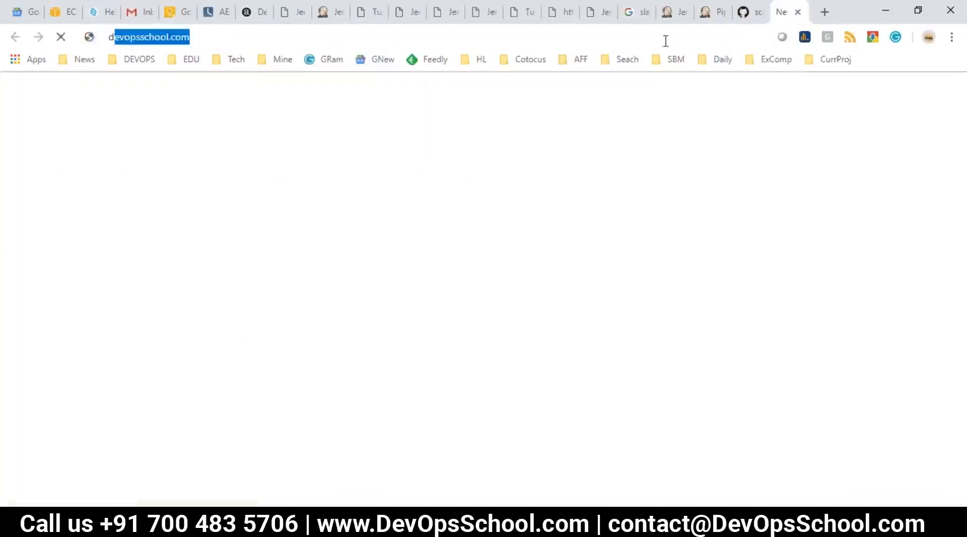
text(sl)
key(ctrl+a)
text(jenkins )
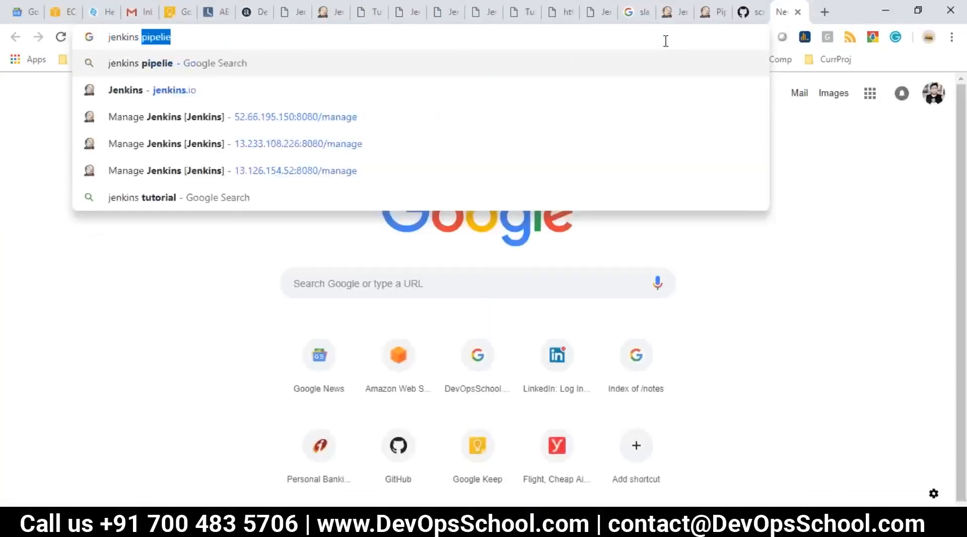
text(how)
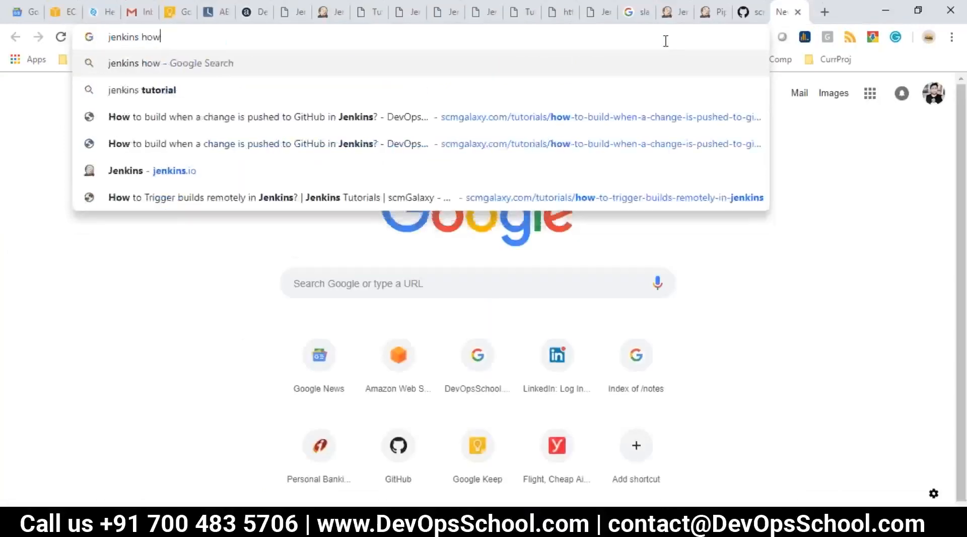
text( to attach g)
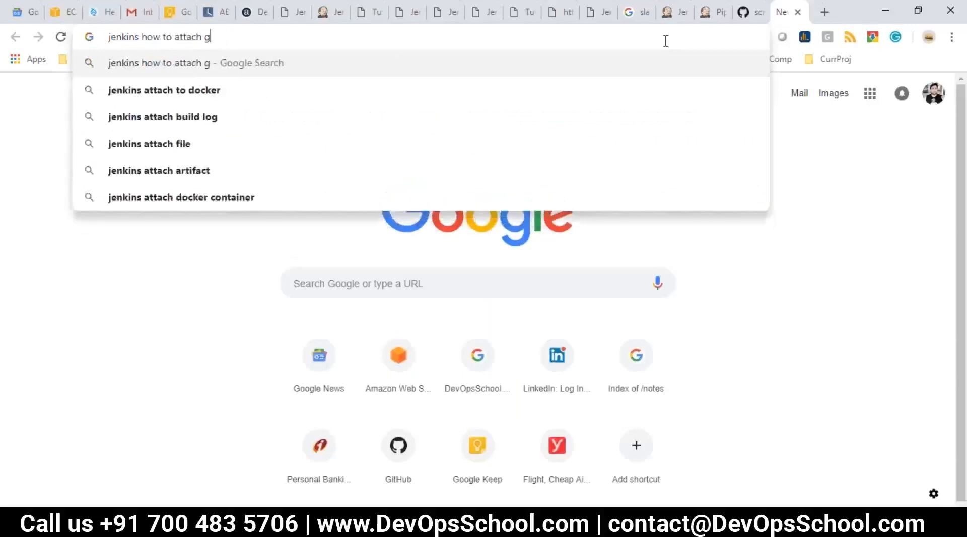
text(roovy)
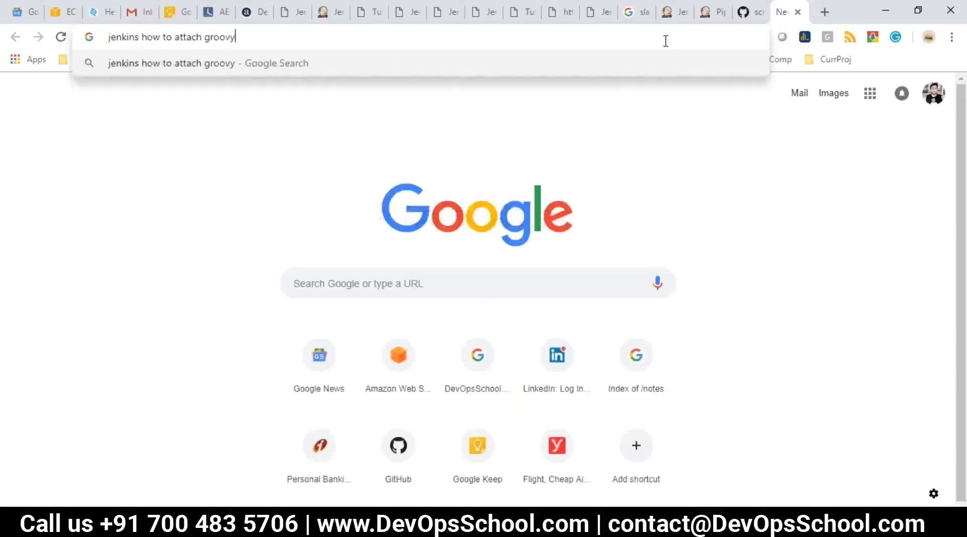
key(Return)
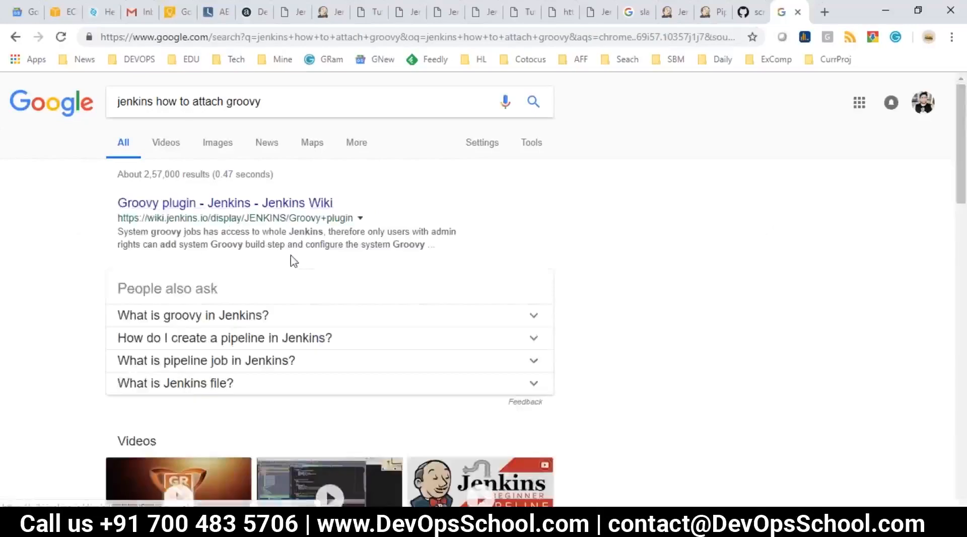
Read through the search results on Groovy in Jenkins, highlighting the system Groovy build text in the Groovy plugin entry.
drag(183, 245, 265, 243)
scroll(301, 259, down, 1)
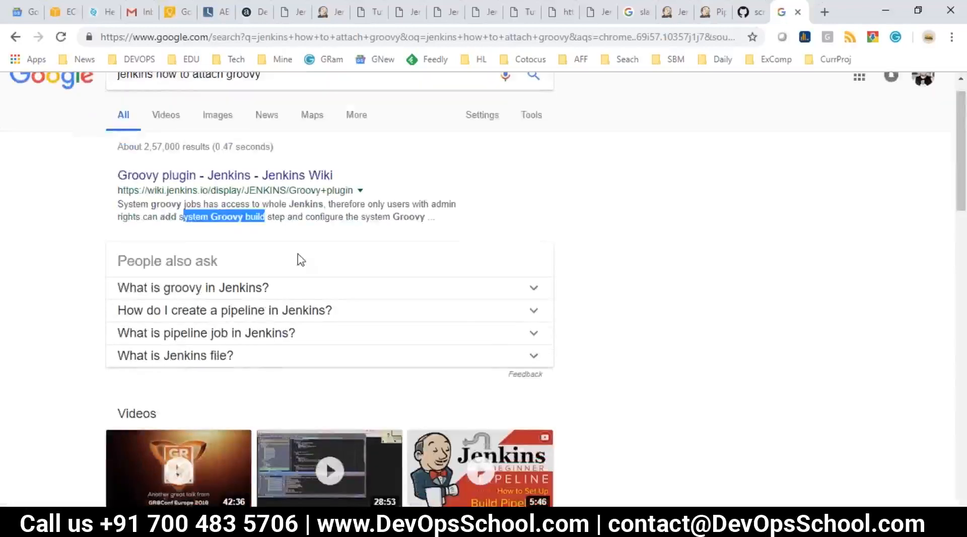
scroll(301, 259, down, 7)
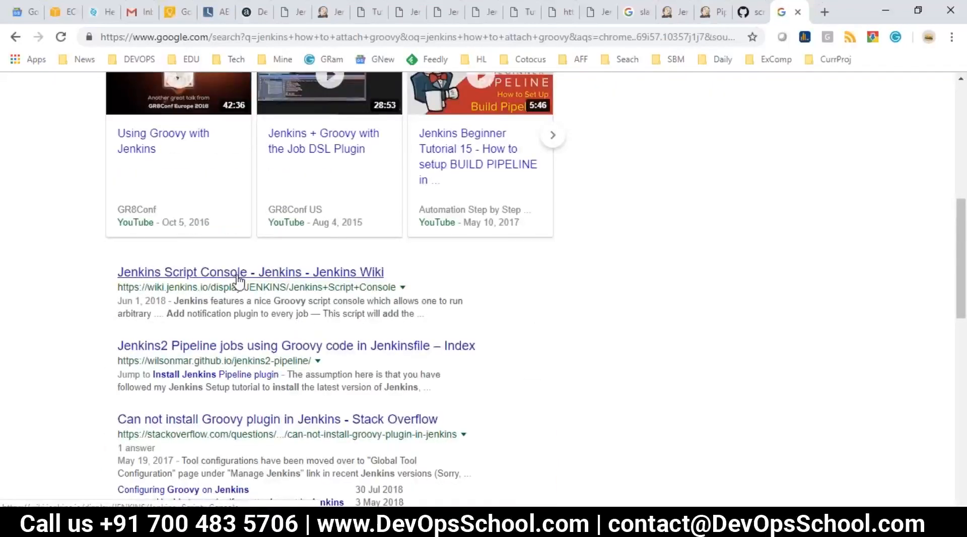
scroll(261, 284, down, 1)
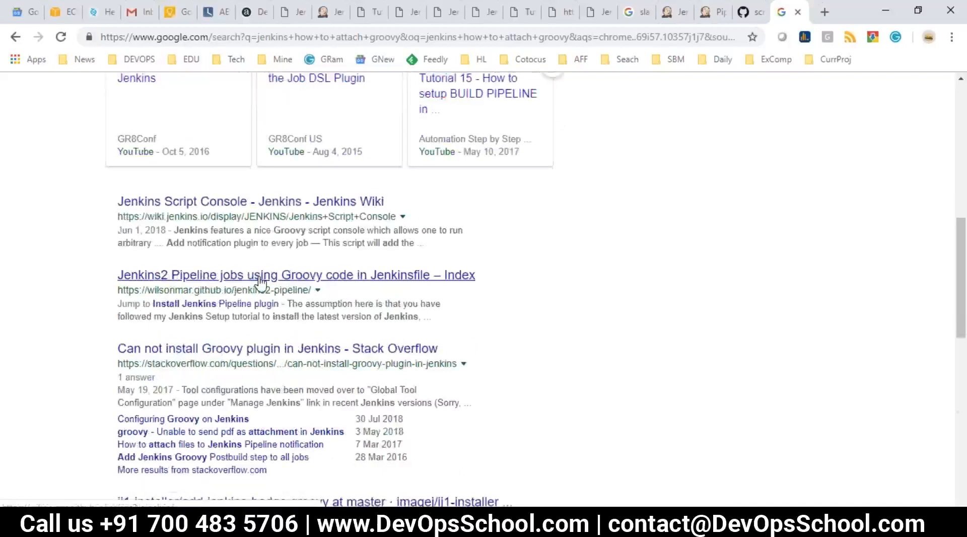
scroll(260, 283, down, 5)
scroll(260, 284, up, 12)
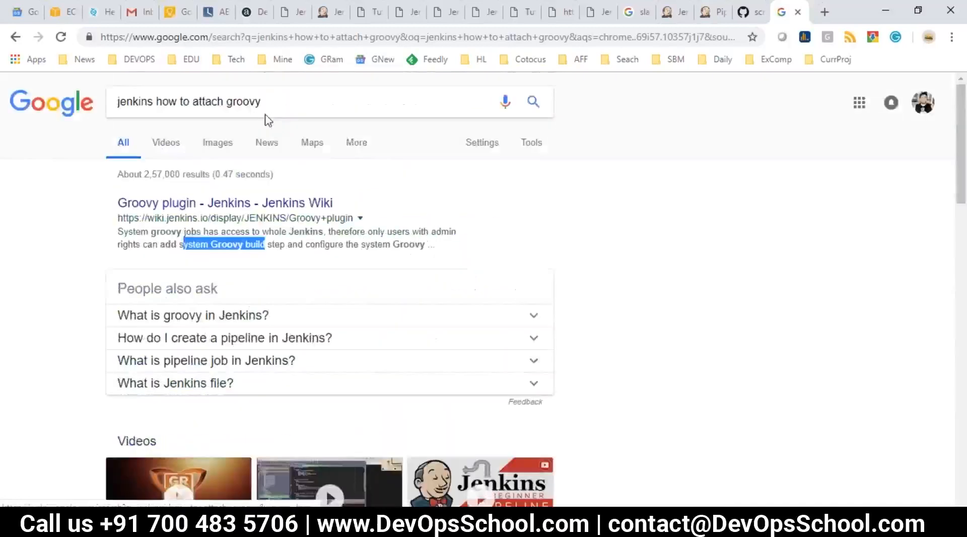
Search Google for "dsl groovy" and glance at the pipeline notes in Notepad before returning to the results.
triple_click(265, 116)
text(dsl groovy)
key(Return)
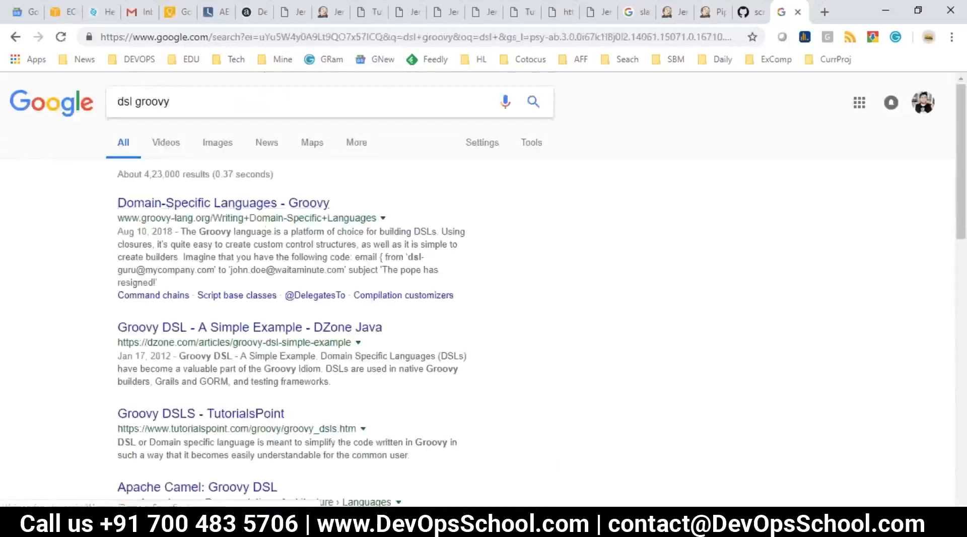
key(alt+Tab)
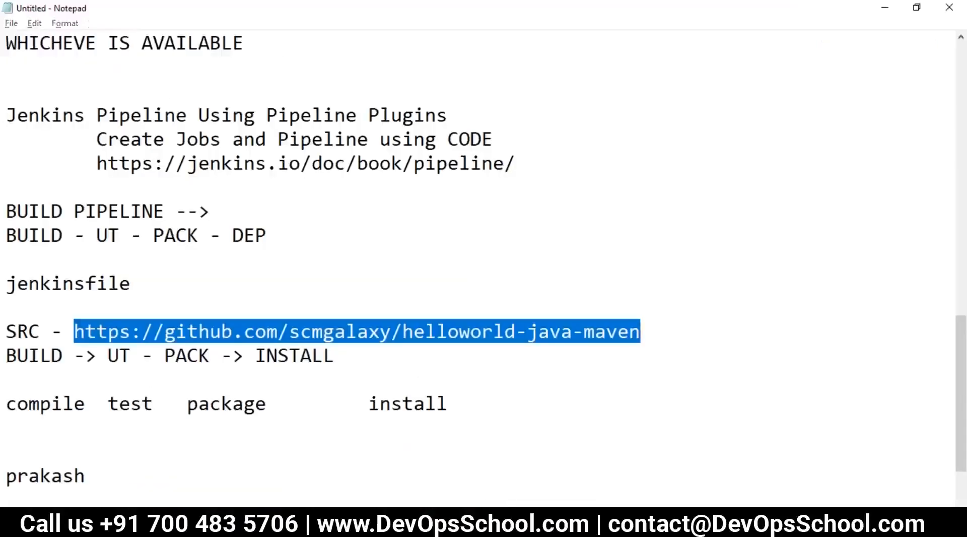
key(alt+Tab)
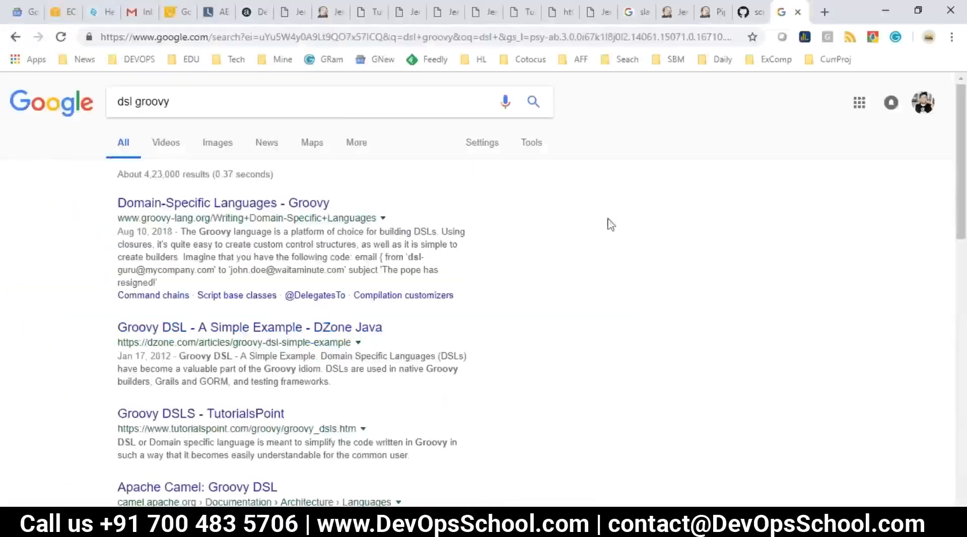
Return to Jenkins, open SUNDAY PIPELINE from the dashboard and inspect build #1's Preparation stage in the Stage View.
click(325, 13)
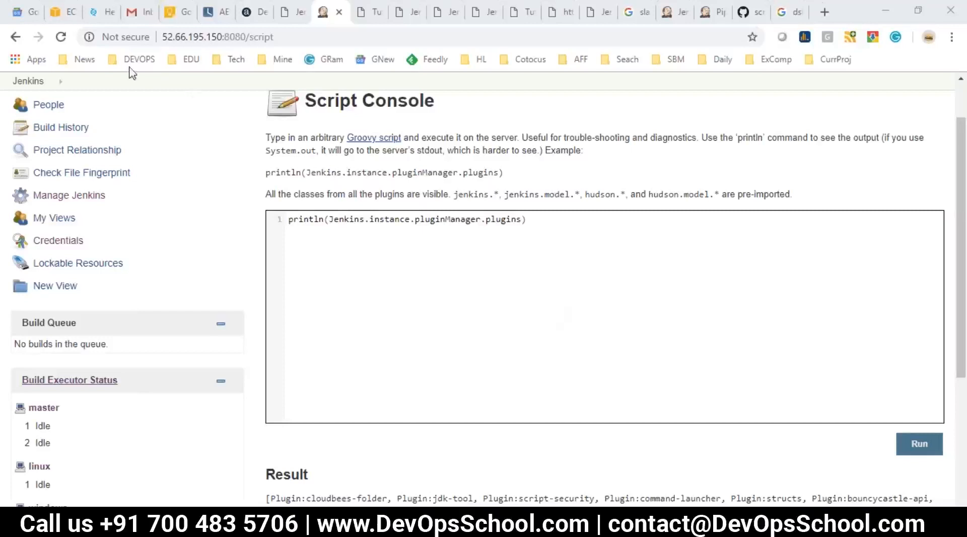
click(40, 81)
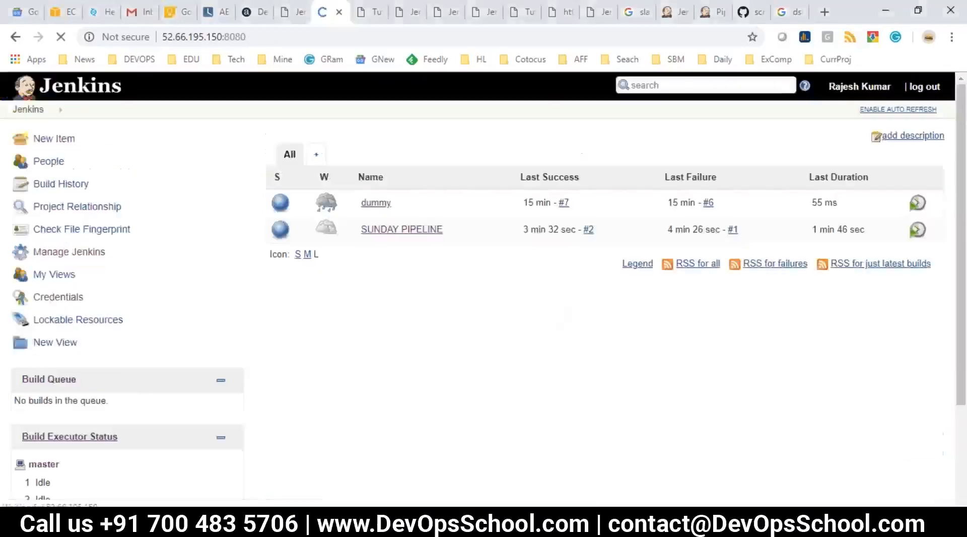
click(380, 230)
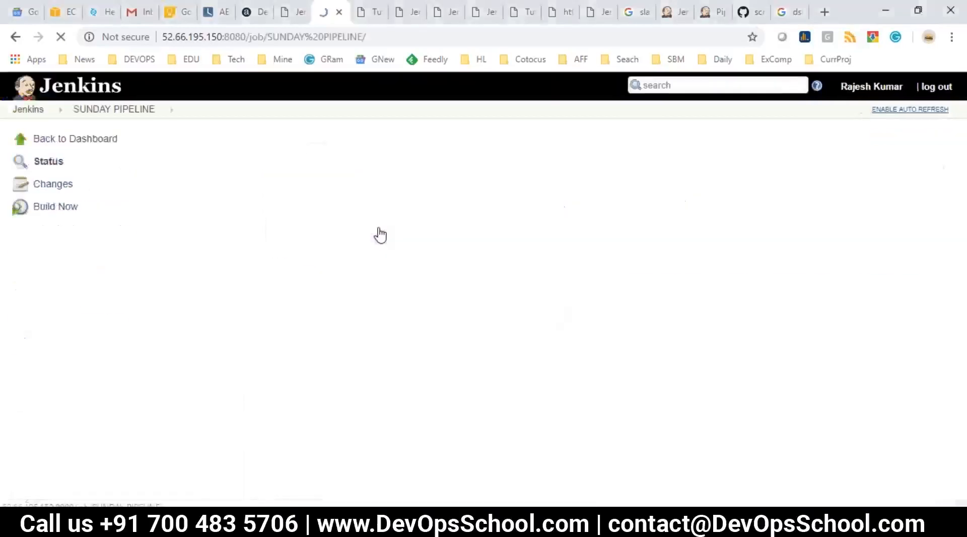
scroll(193, 339, down, 5)
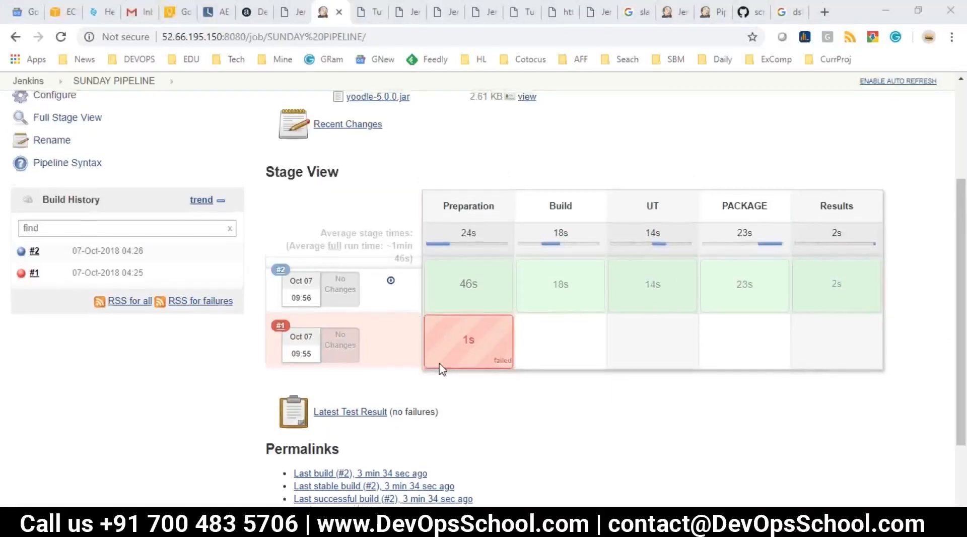
scroll(440, 368, up, 2)
scroll(445, 367, down, 2)
mouse_move(437, 356)
scroll(436, 355, up, 1)
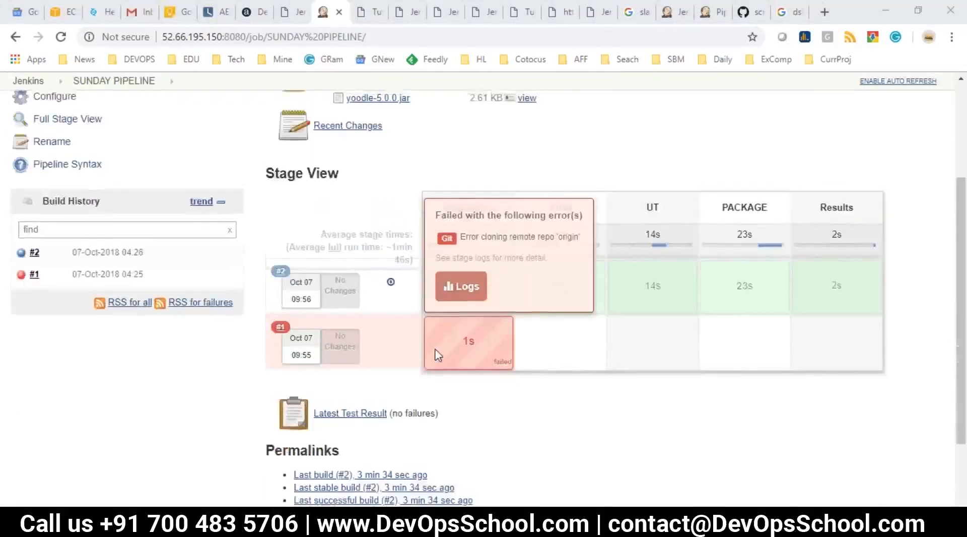